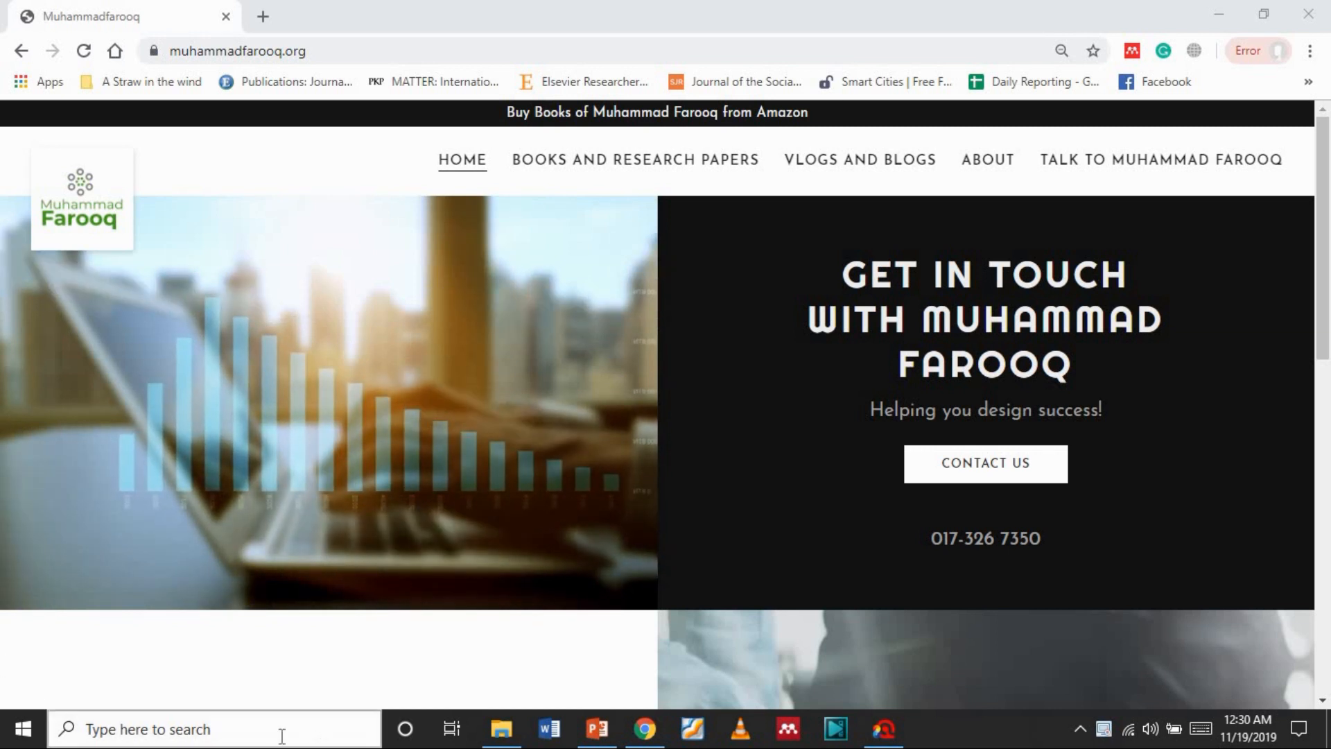
- Search Google for "atlas ti" in a new browser tab and open the official atlasti.com website
click(885, 730)
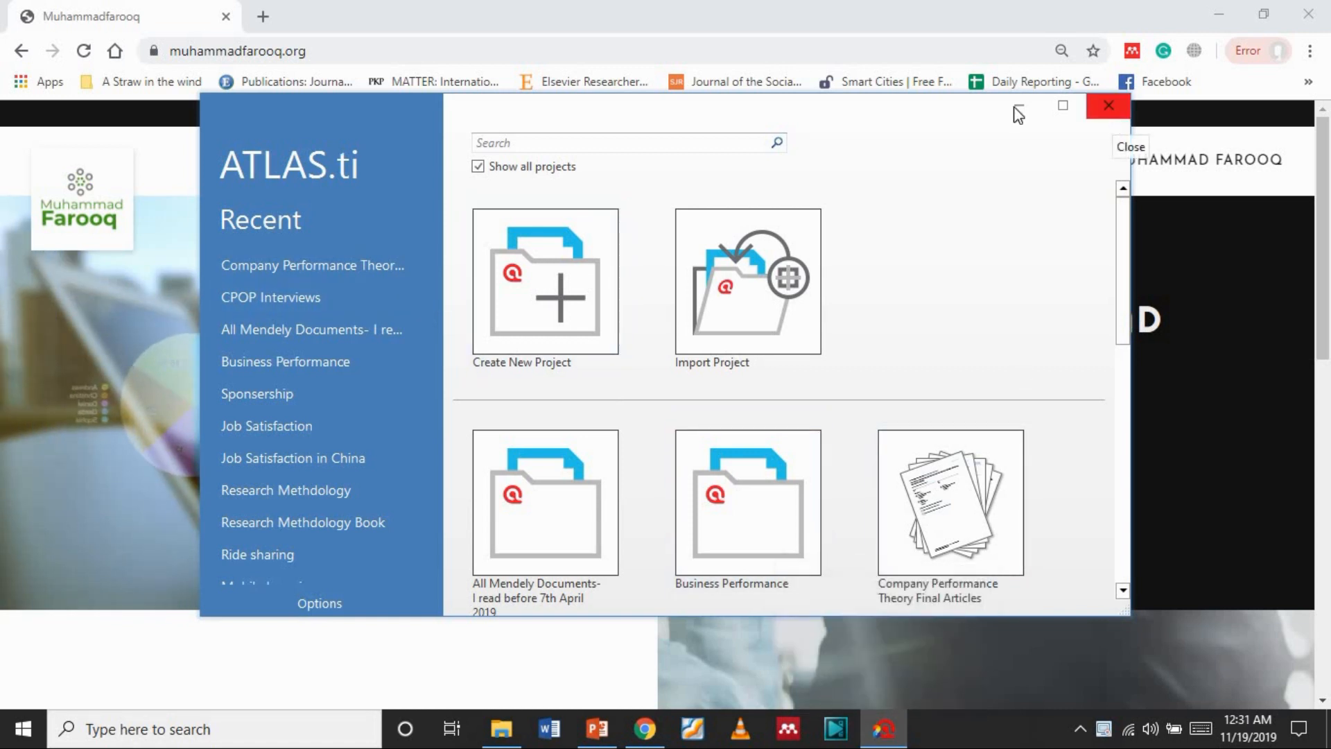
click(265, 15)
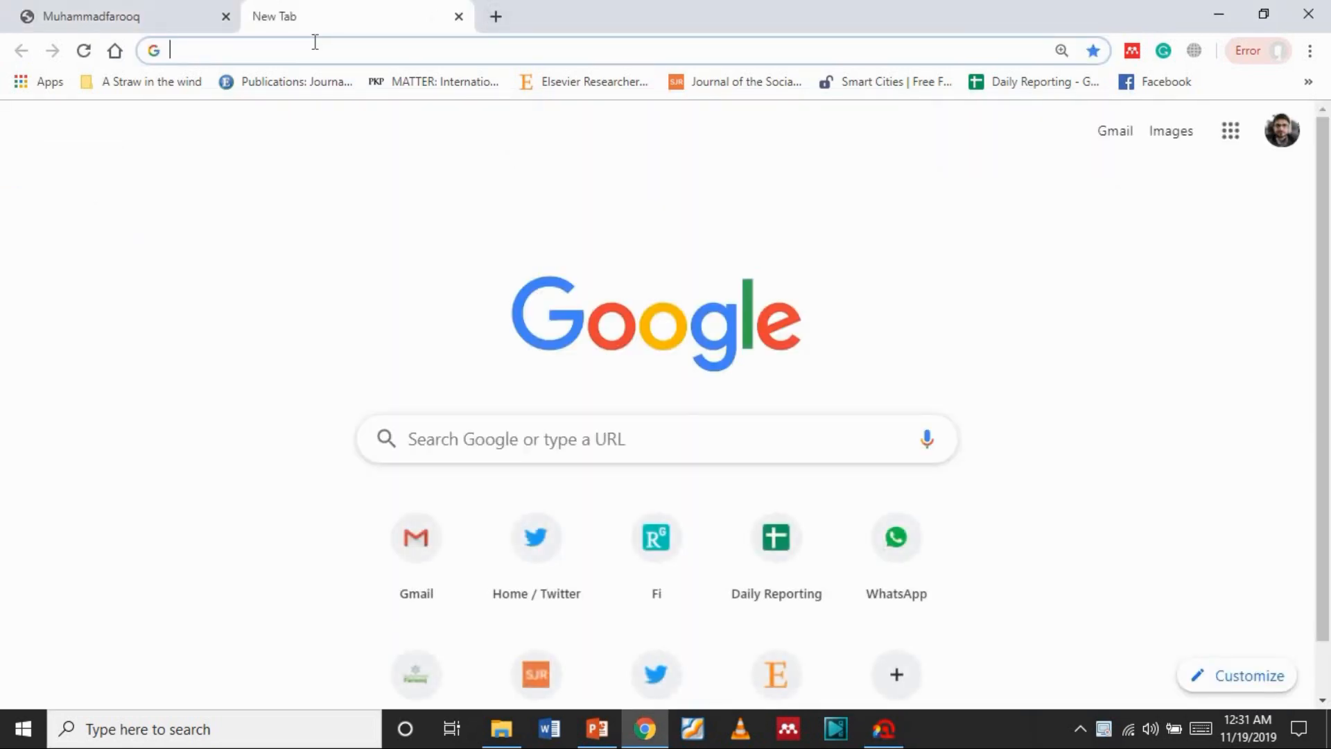
text(at)
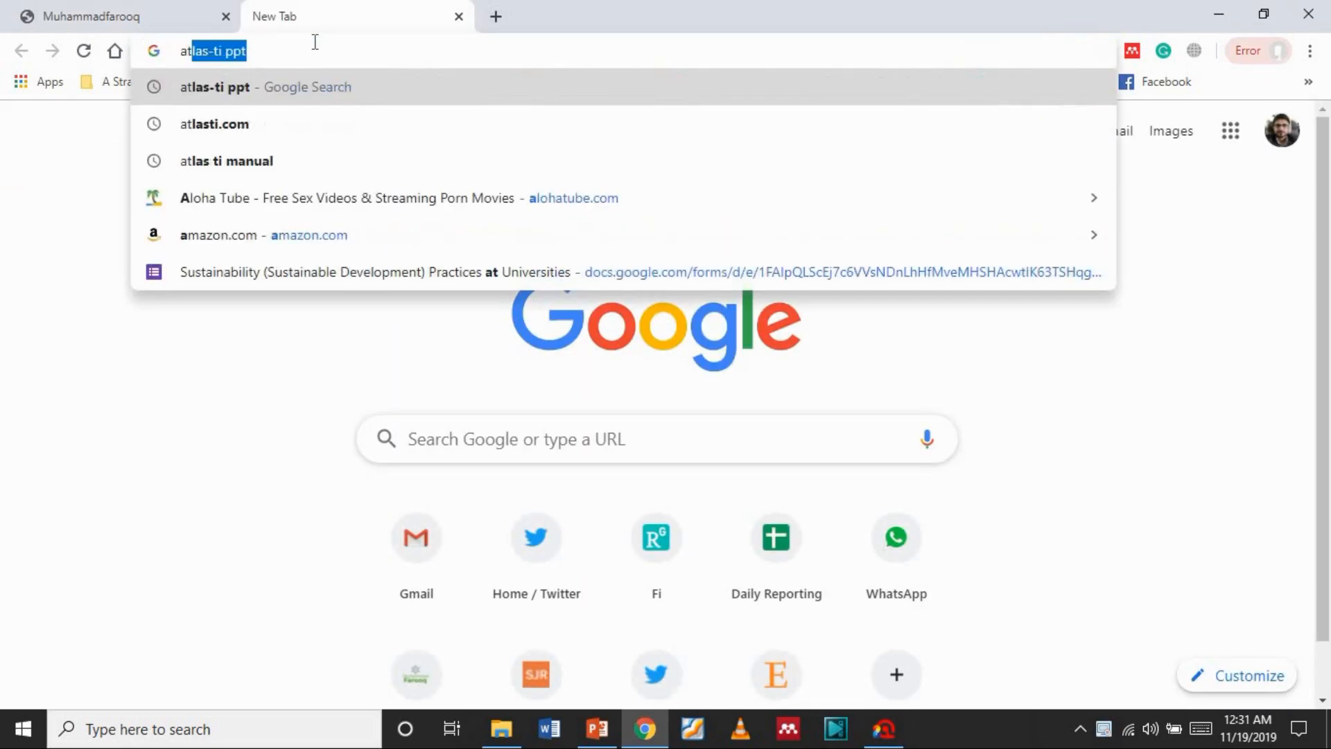
text(las t)
key(BackSpace)
text(ti)
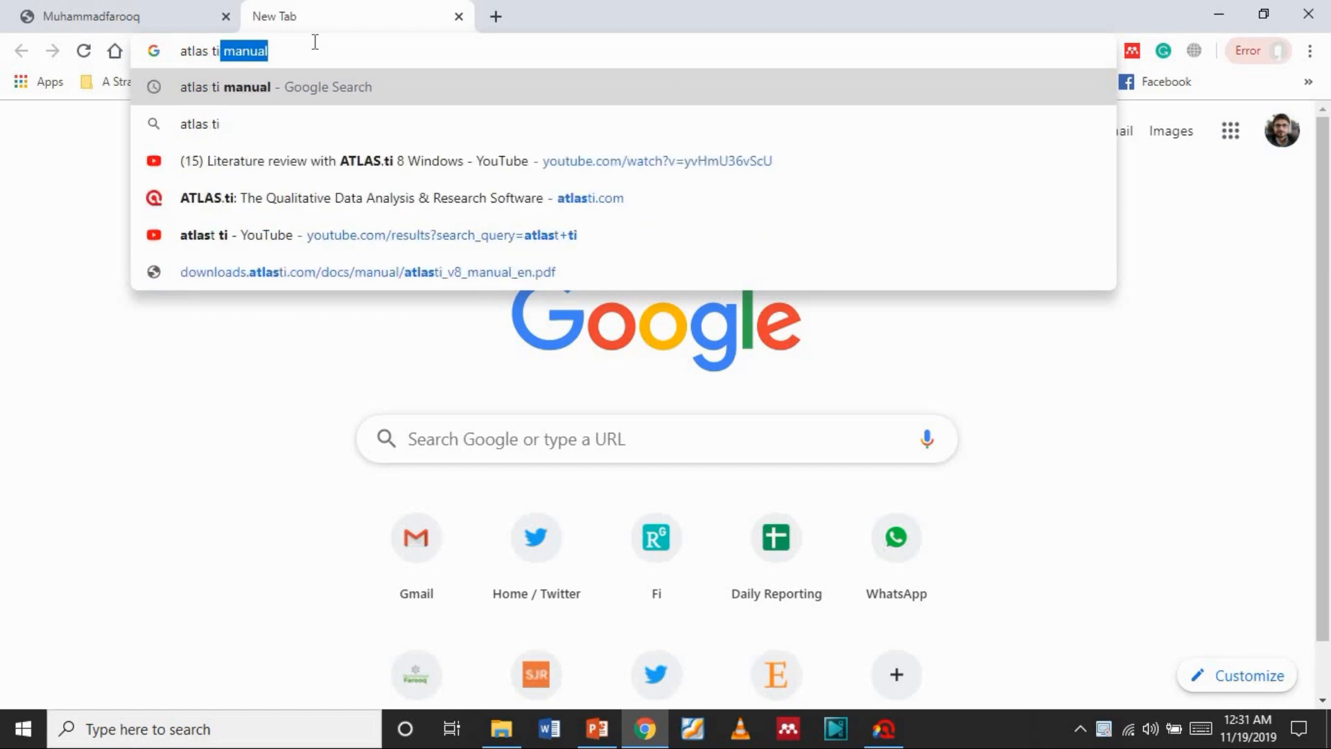
key(Delete)
key(Return)
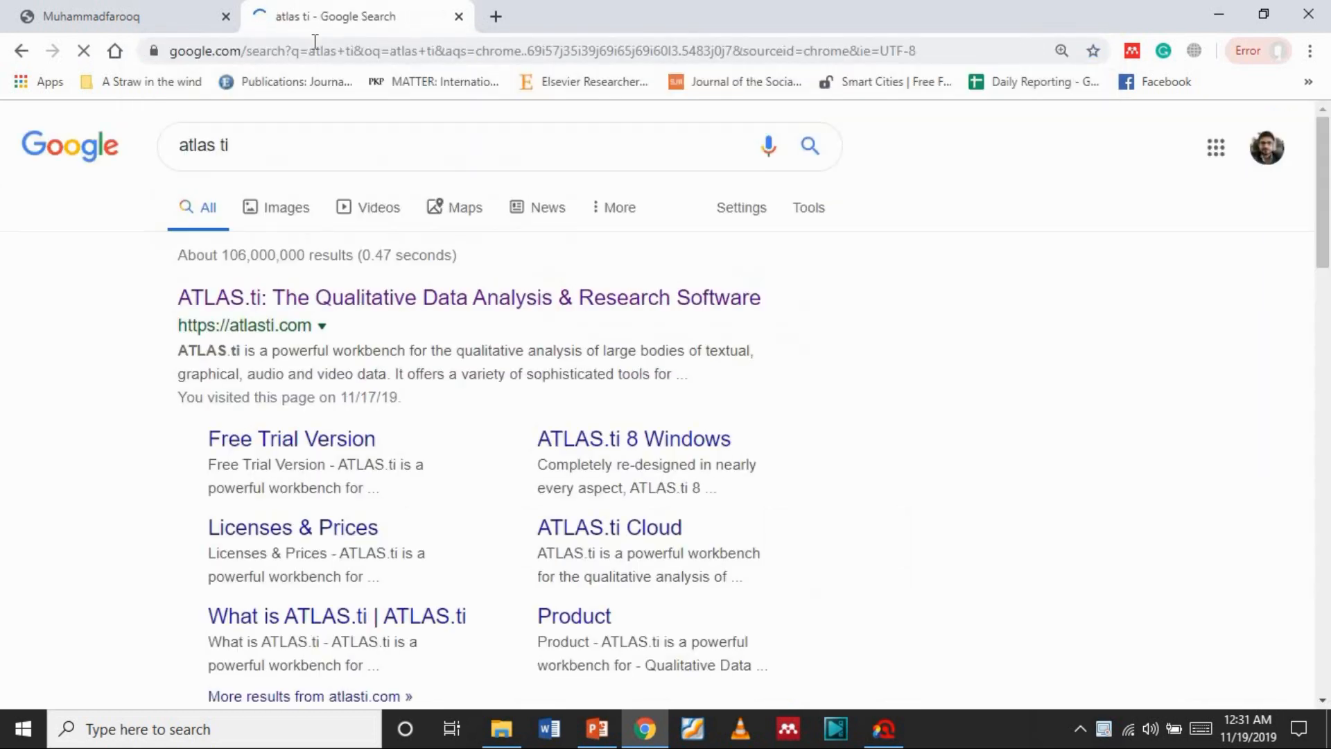
click(306, 301)
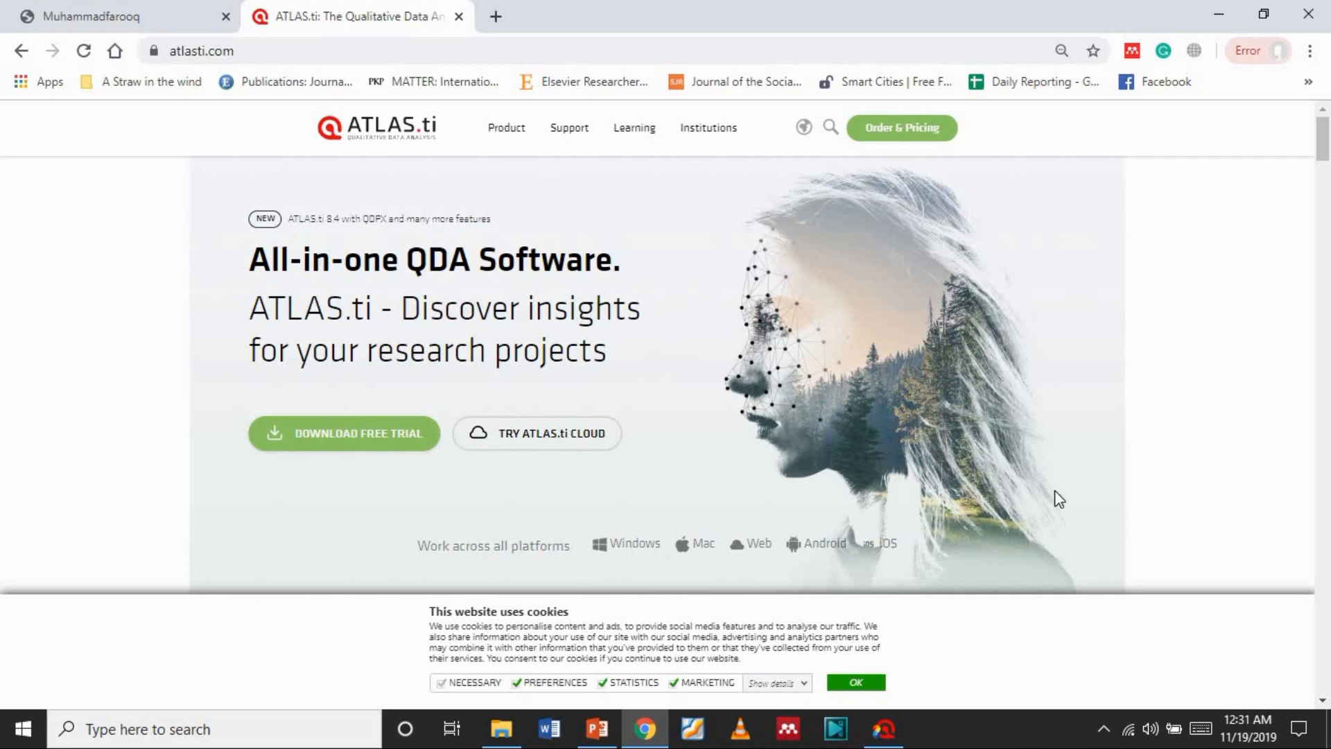
- Look through the ATLAS.ti homepage for supported platforms and client institutions, and return to the free trial offer
drag(1324, 152, 1327, 195)
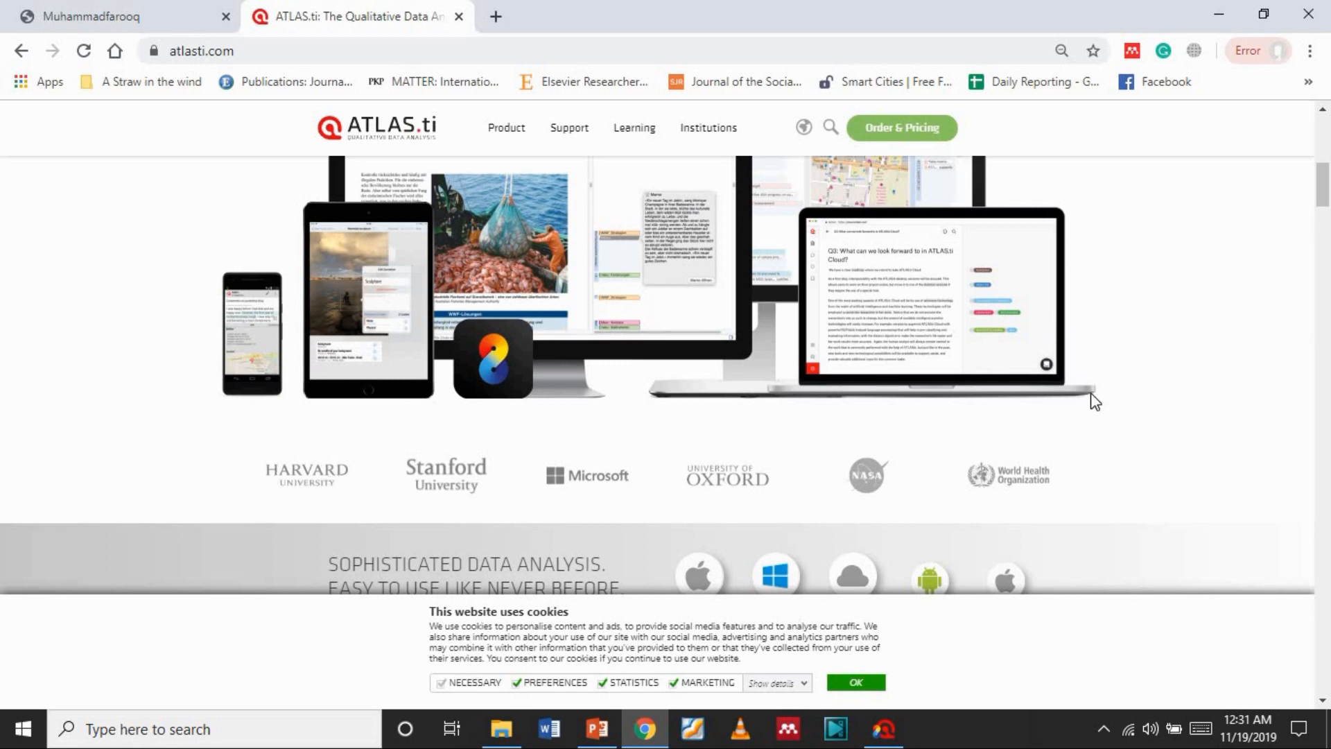
scroll(1217, 254, down, 3)
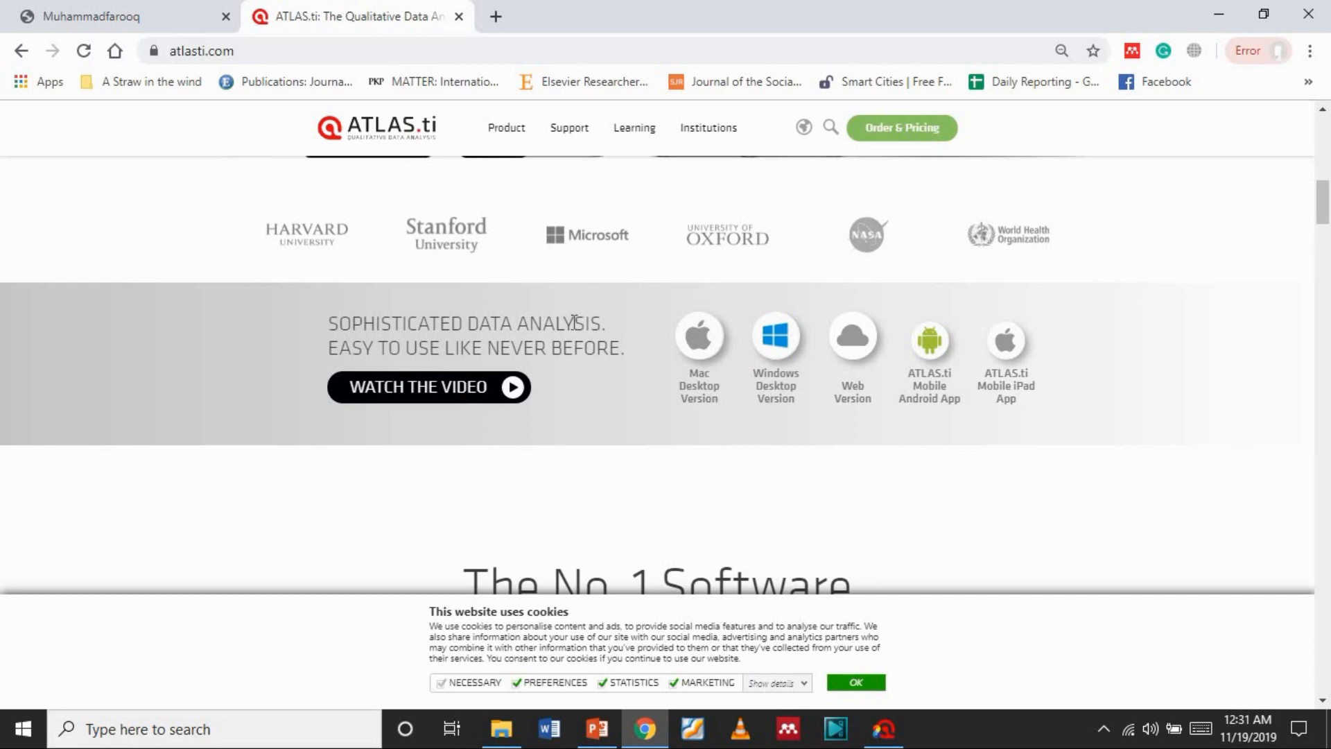
drag(1324, 199, 1322, 103)
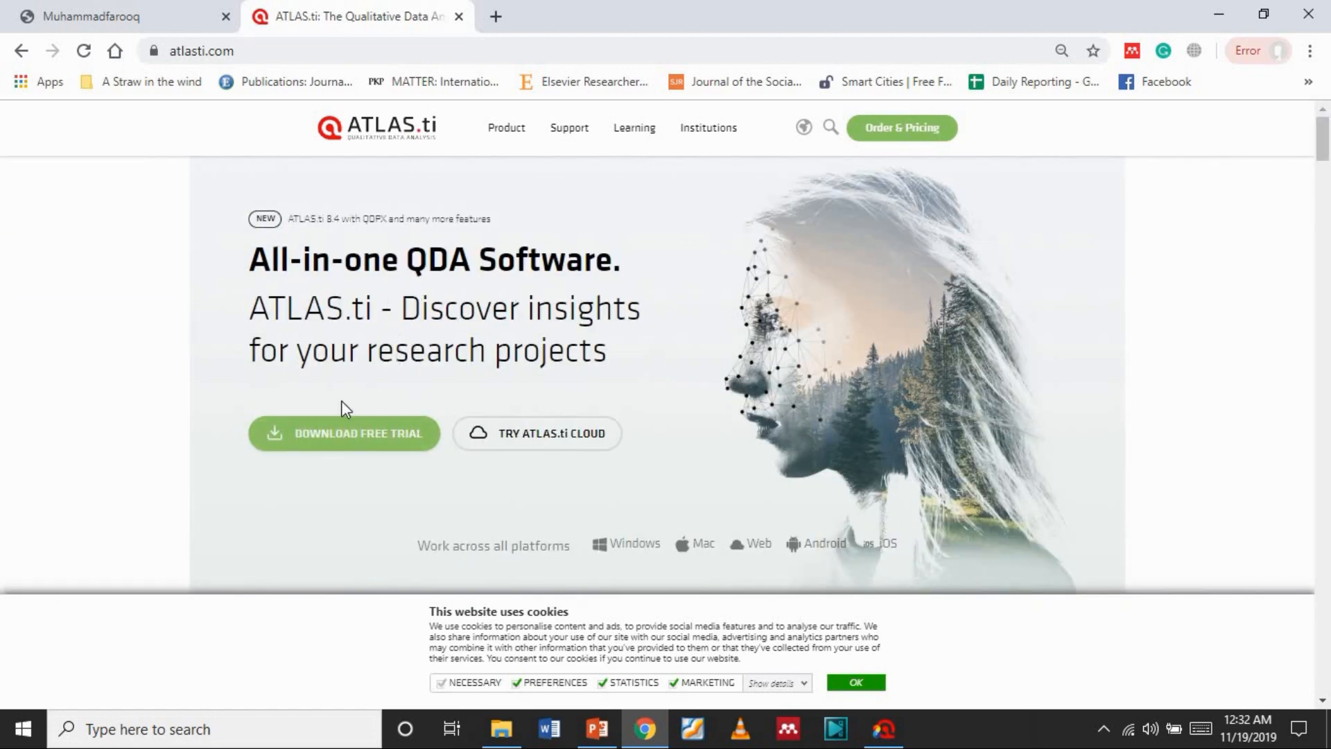
- Switch to ATLAS.ti, maximize its start window and look through all the existing projects
click(886, 729)
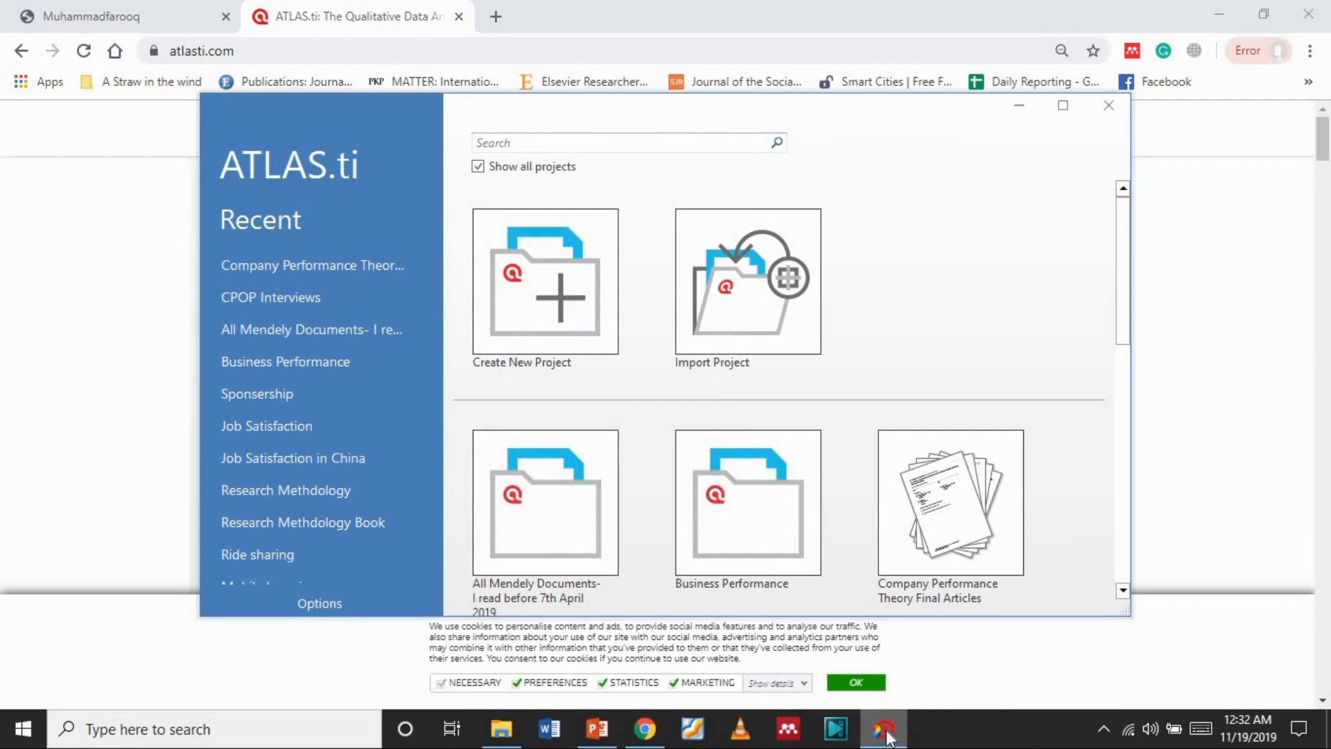
click(1063, 107)
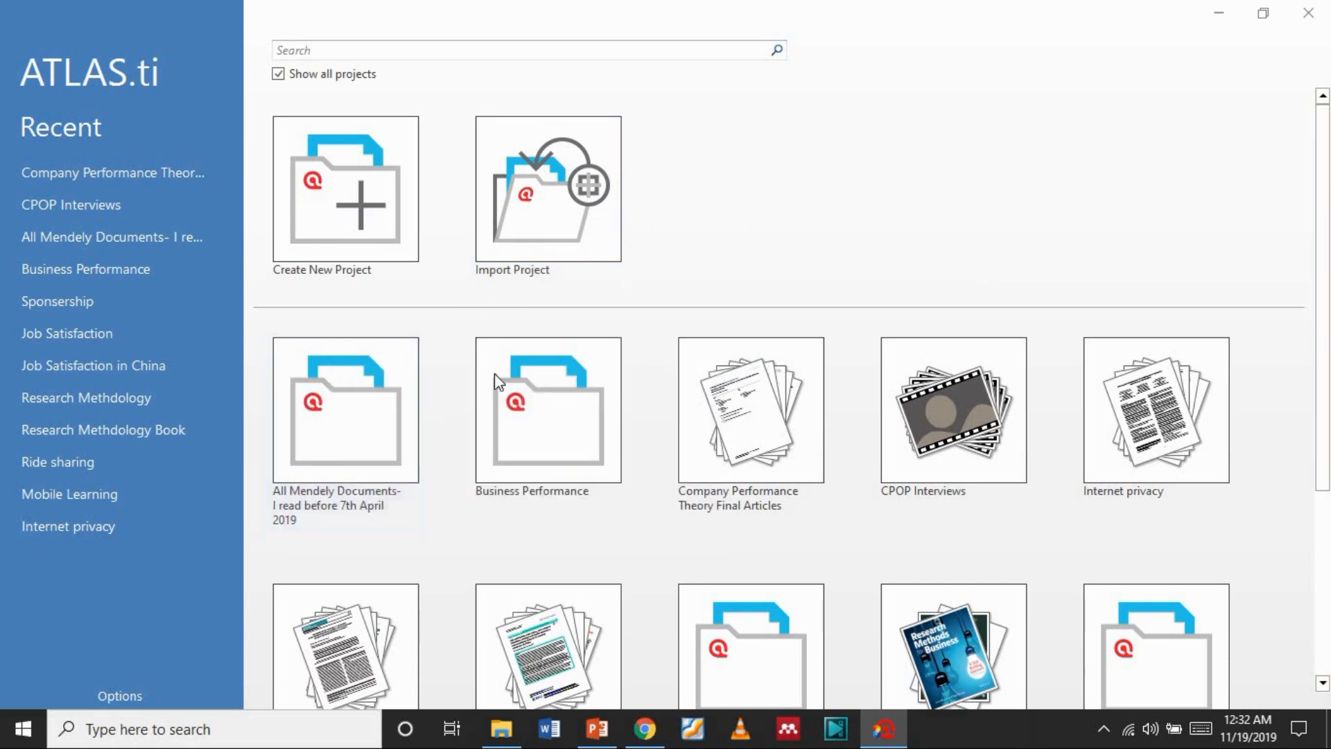
mouse_move(723, 409)
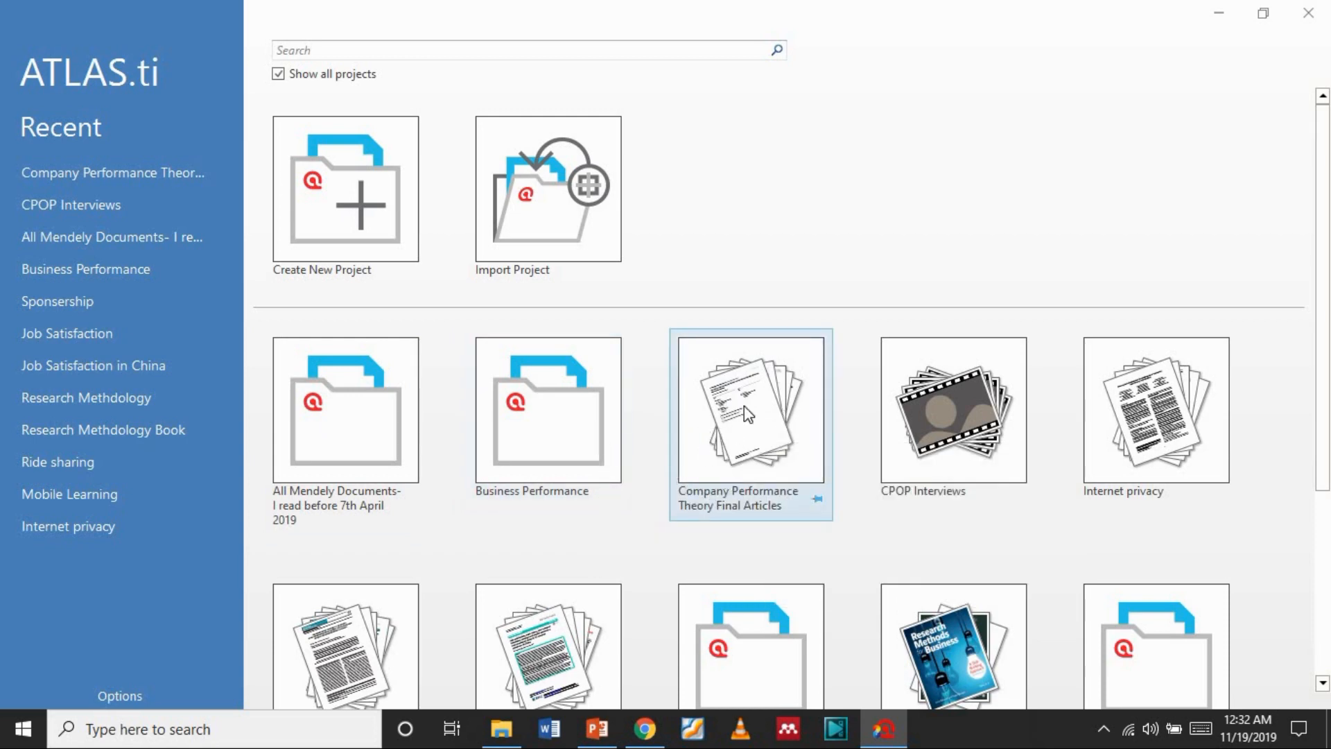
scroll(1329, 350, down, 2)
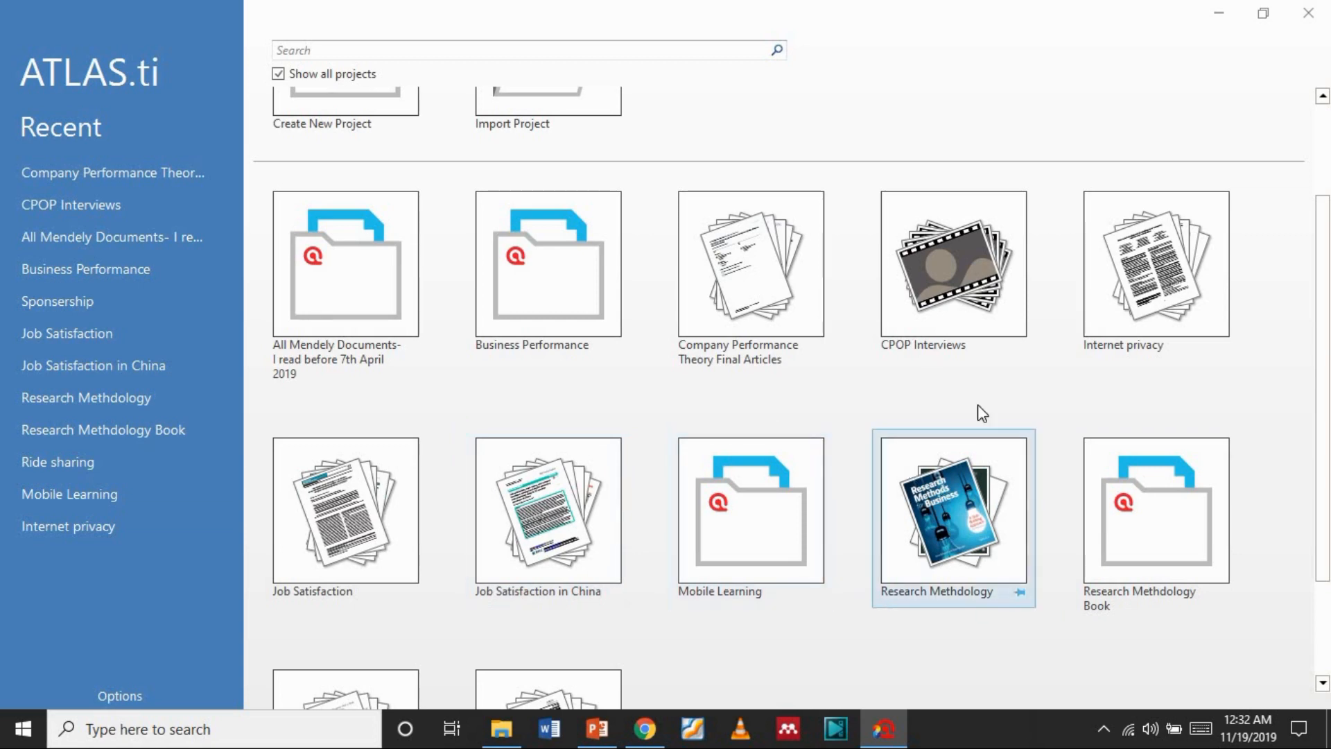
scroll(1329, 474, down, 2)
scroll(1328, 473, down, 1)
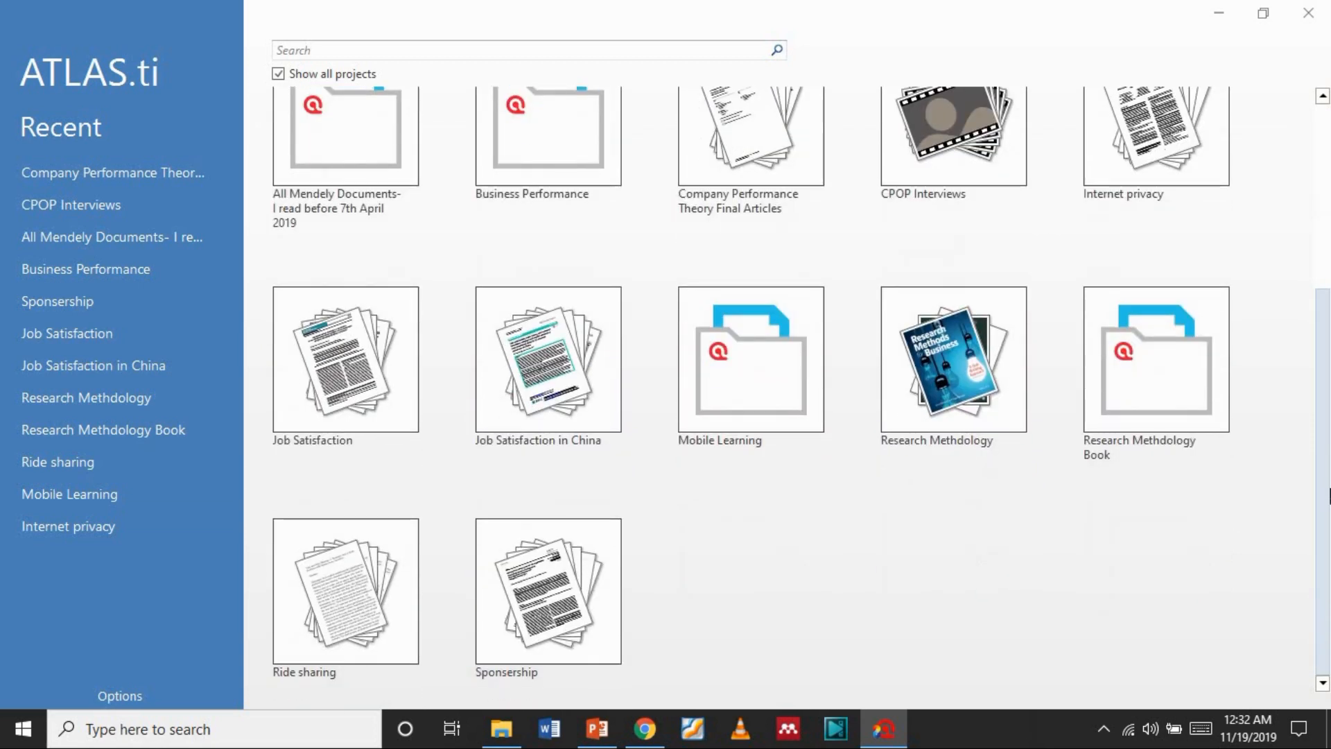
drag(1329, 496, 1330, 227)
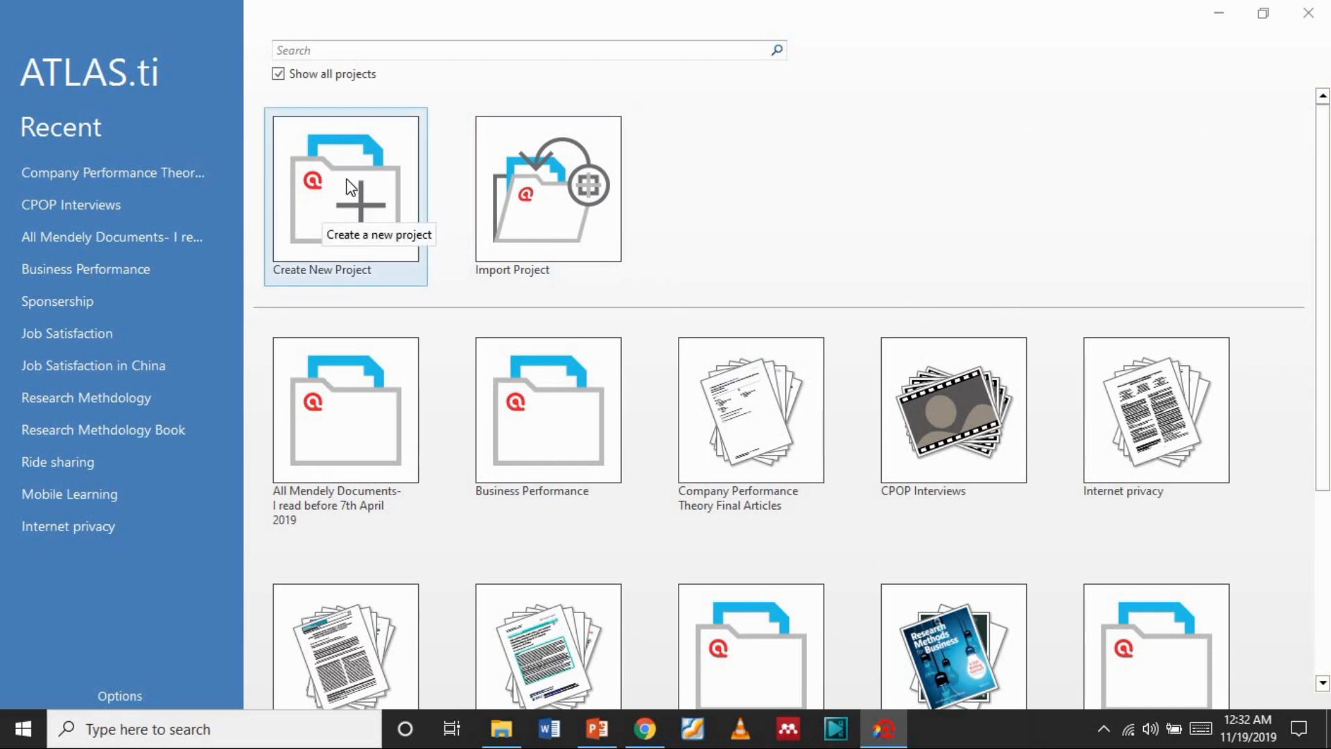
- Create a new empty project named "Atlas.ti Training Program"
click(361, 213)
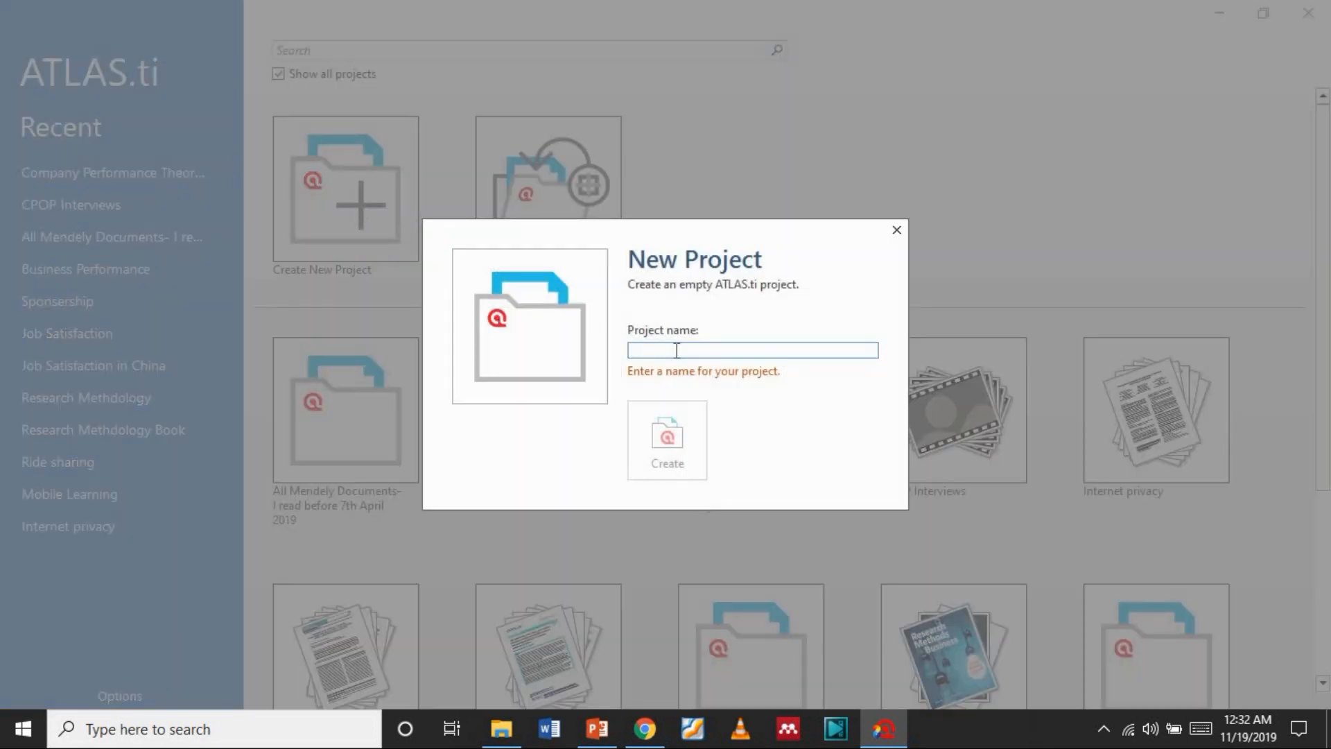
text(Atlas)
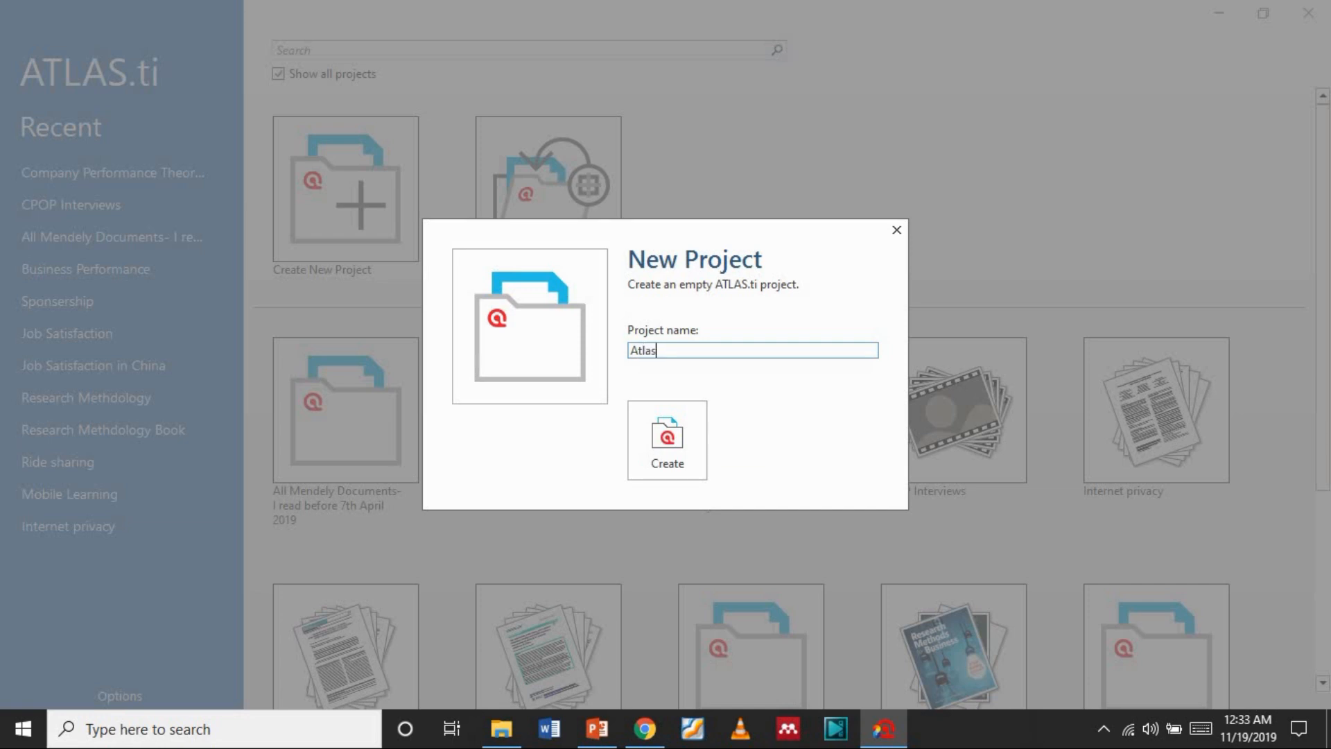
text(.ti Training Program)
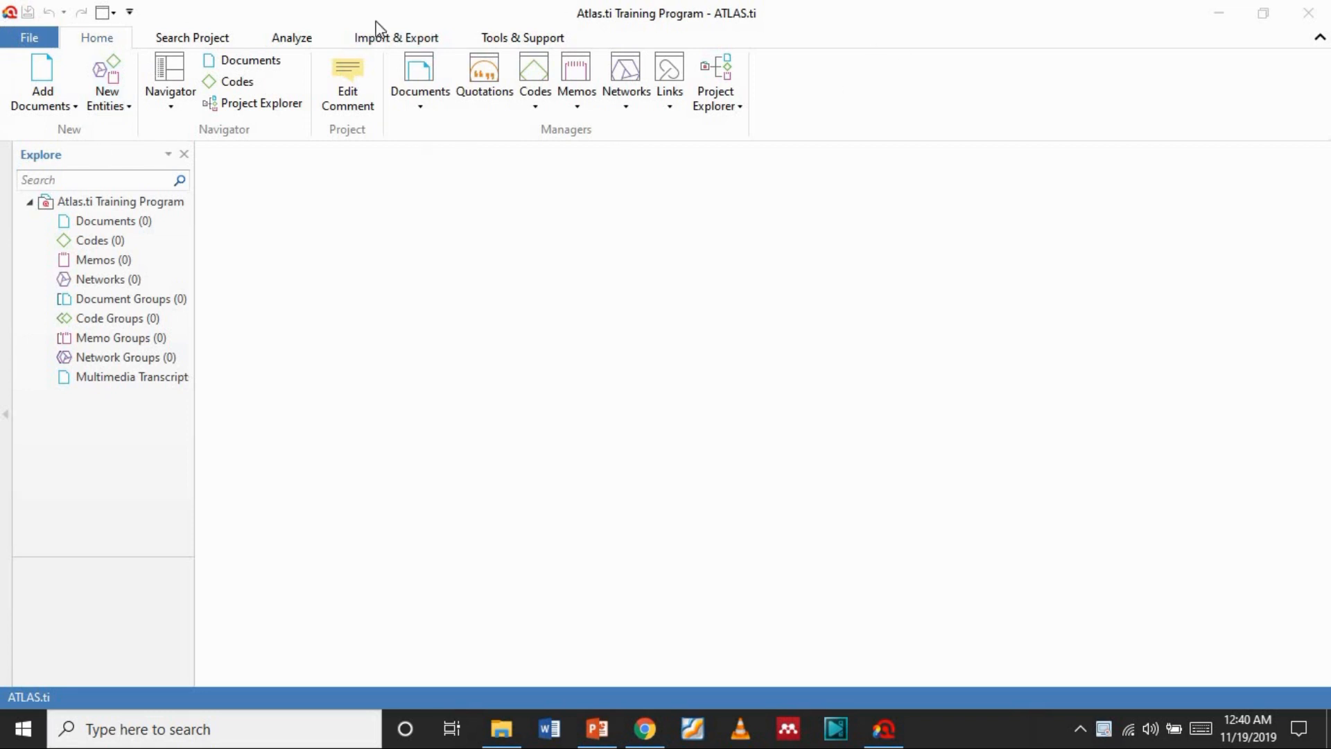
- Review the entity types in the project tree, such as documents, codes, memos and networks
click(73, 221)
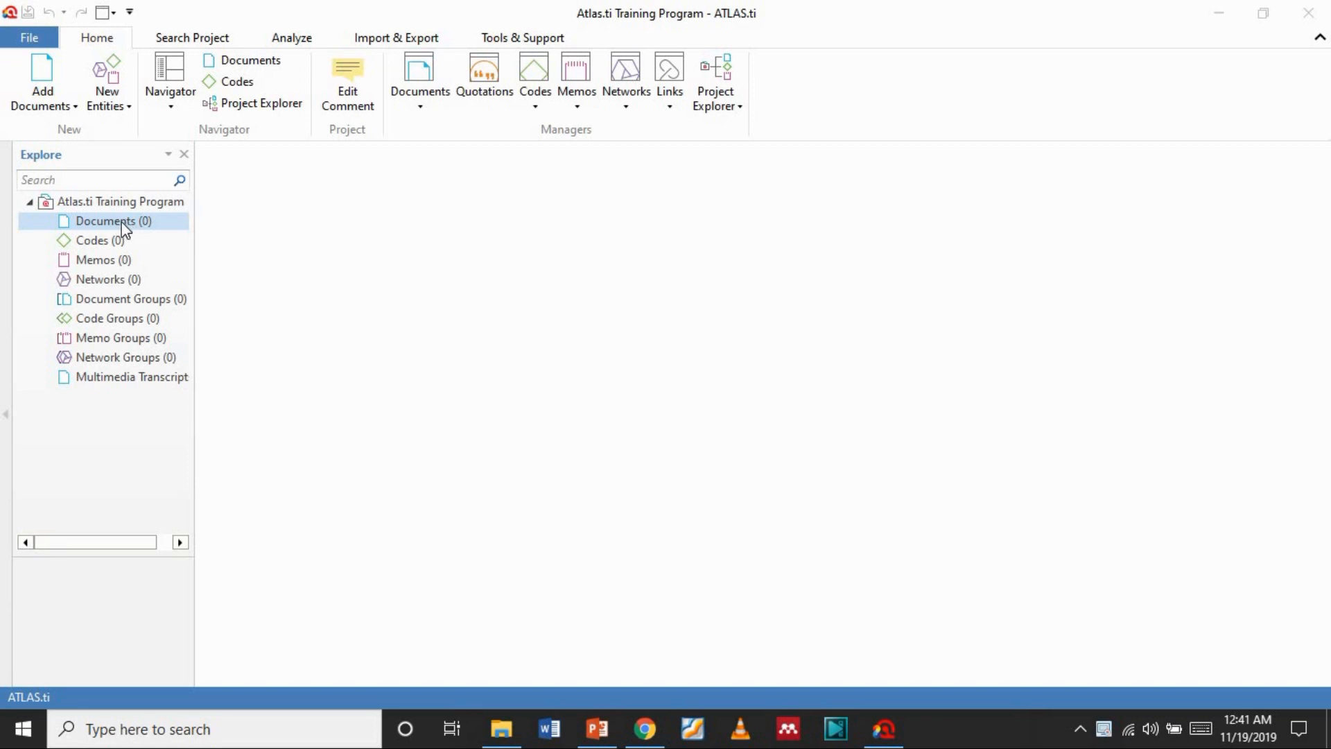
key(Down)
click(63, 220)
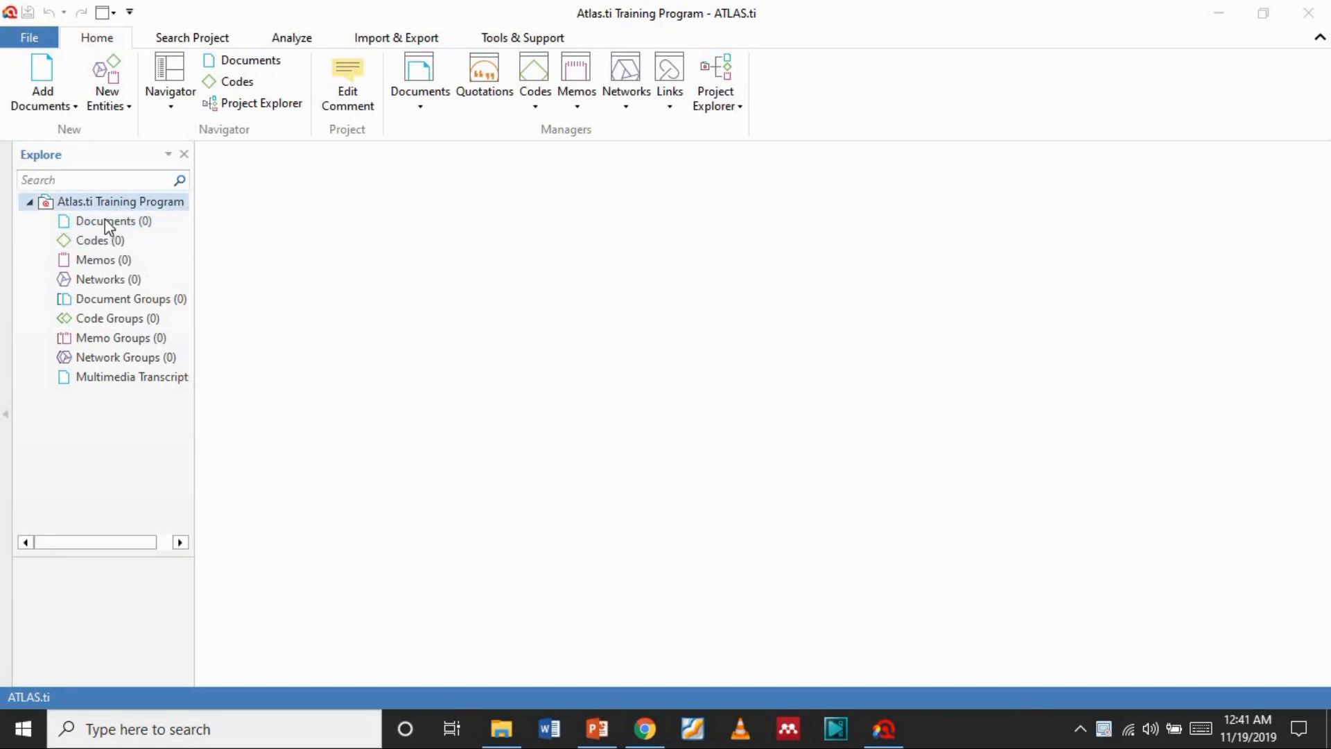
click(97, 241)
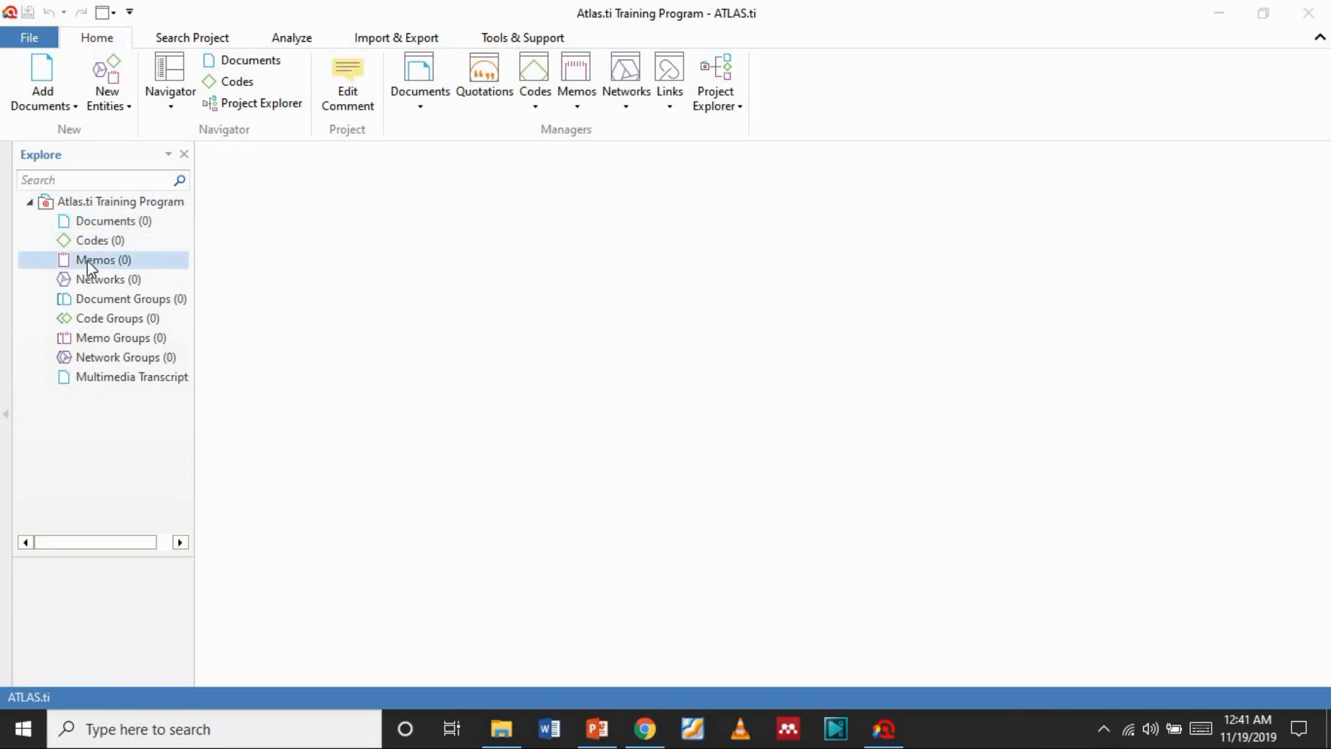
click(102, 278)
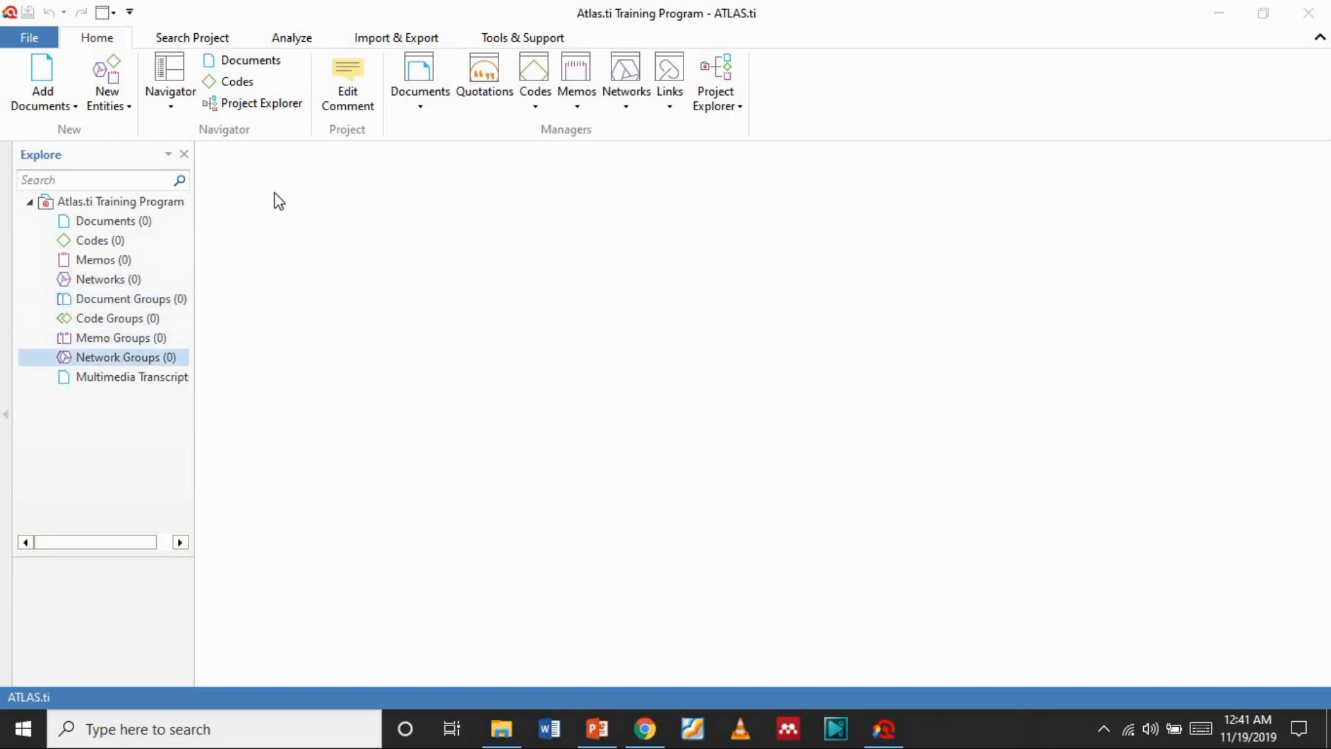
- Examine the document manager choices and the commands for project search, analysis, import and export
click(414, 110)
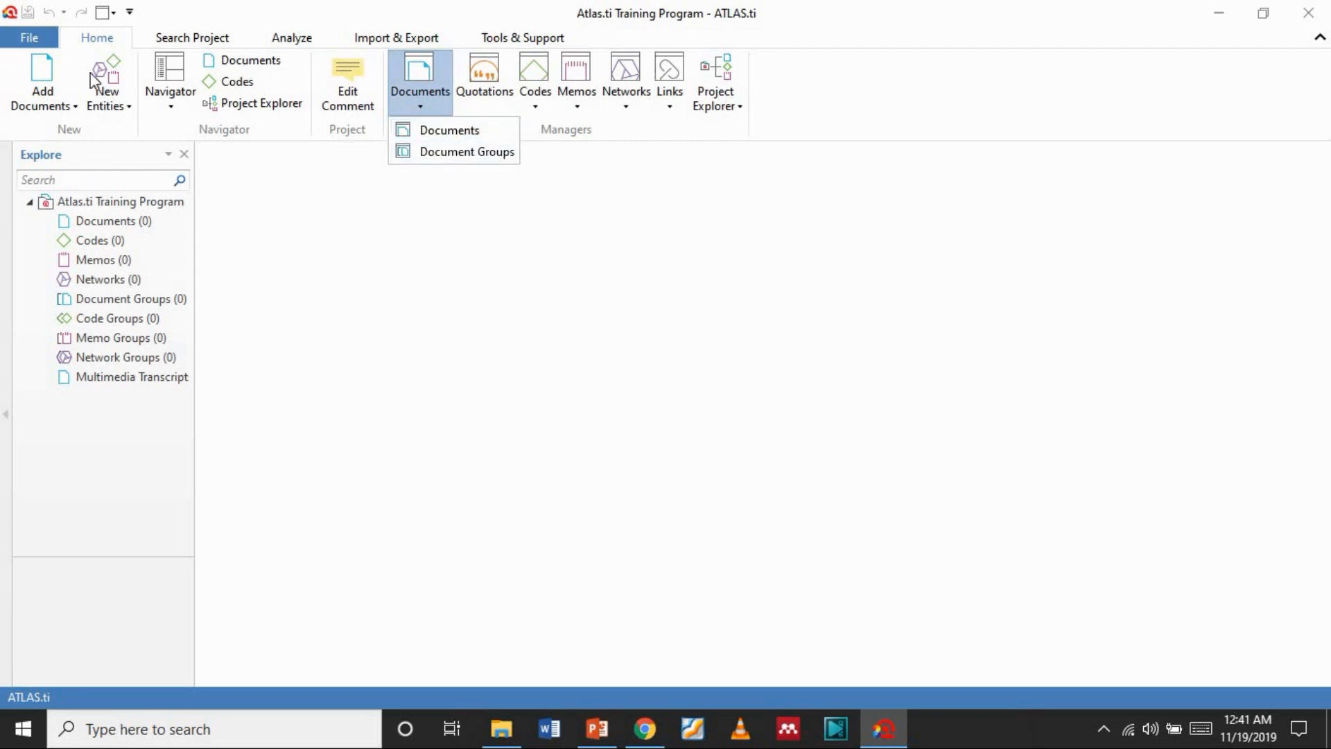
click(195, 38)
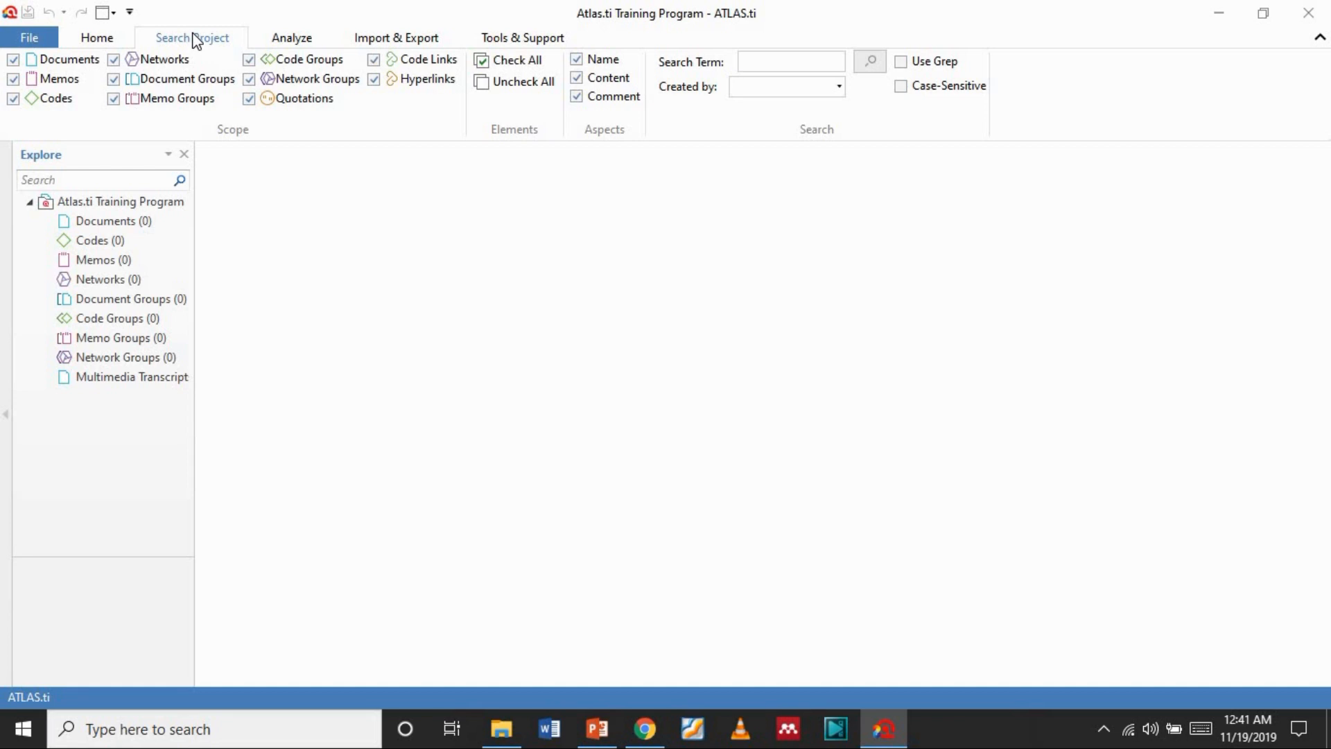
click(289, 40)
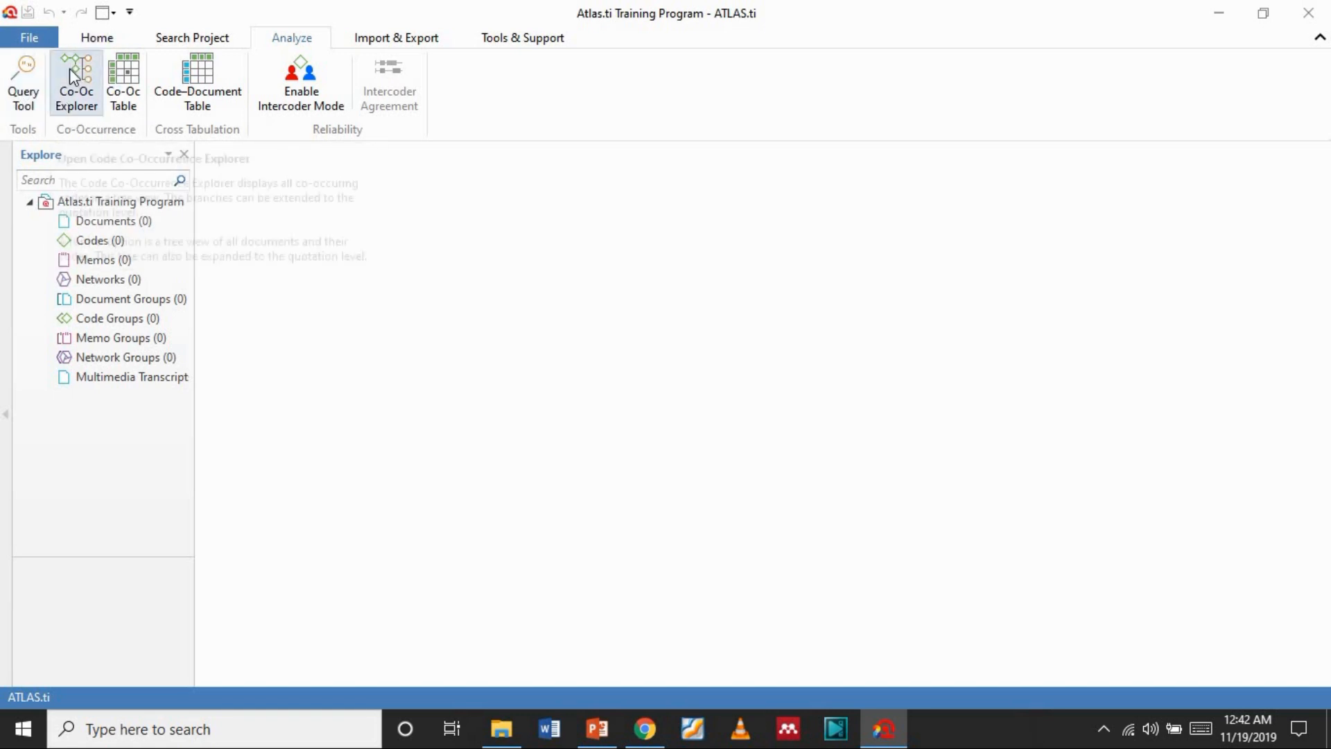
click(395, 40)
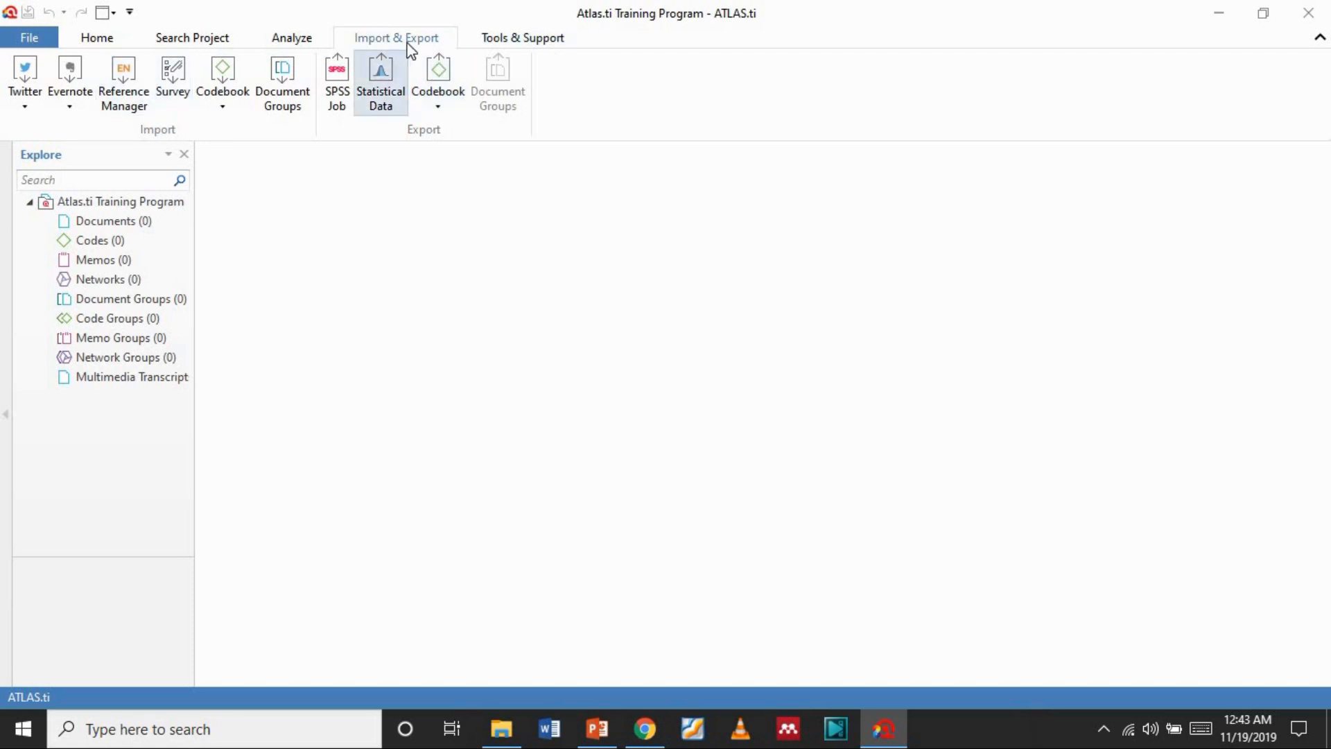
- Examine the tools and support commands, including the useful links to resources and social media, and close the list
click(528, 42)
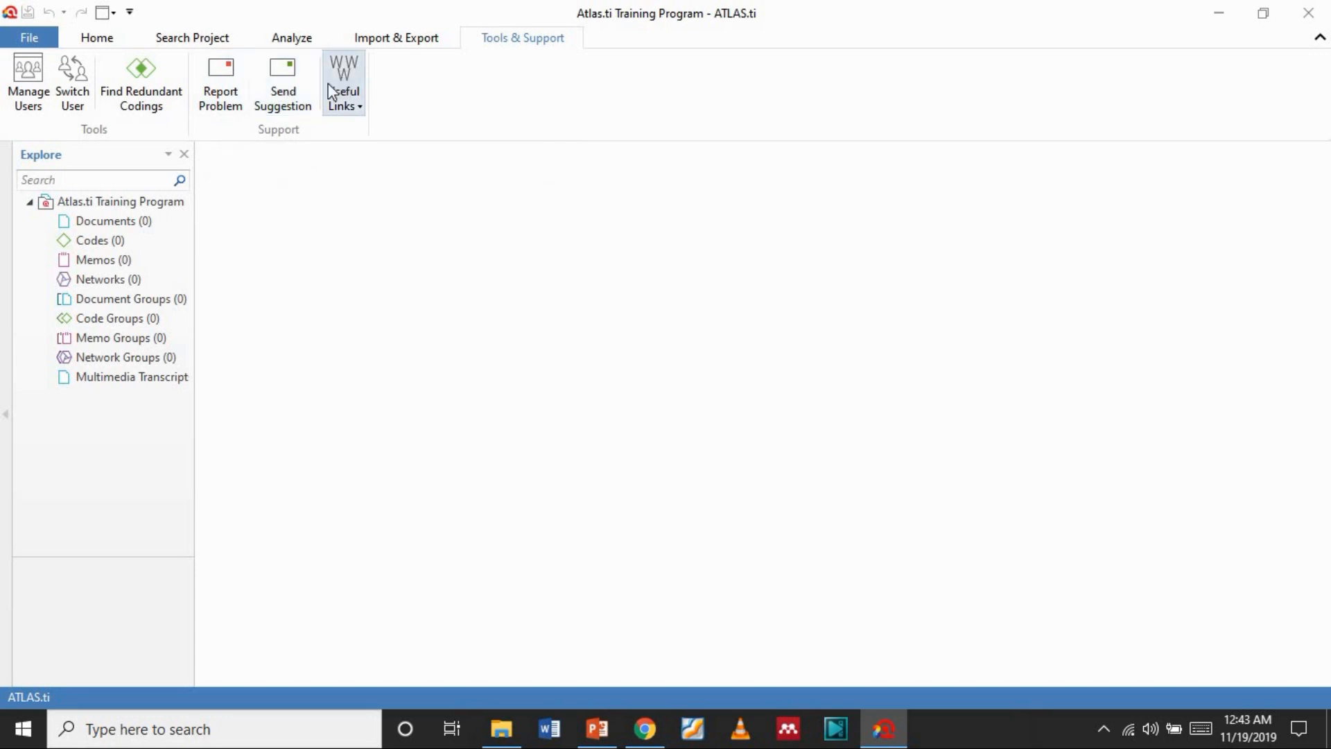
click(353, 107)
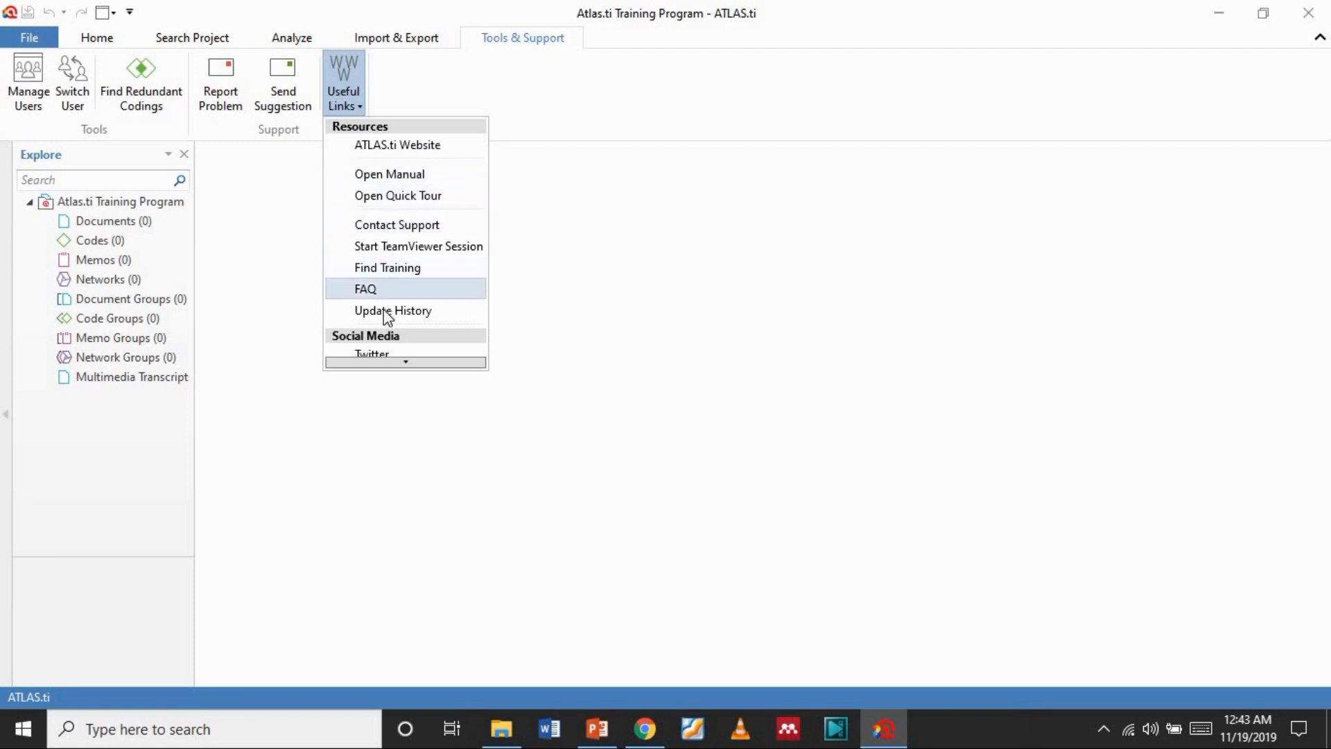
mouse_move(416, 365)
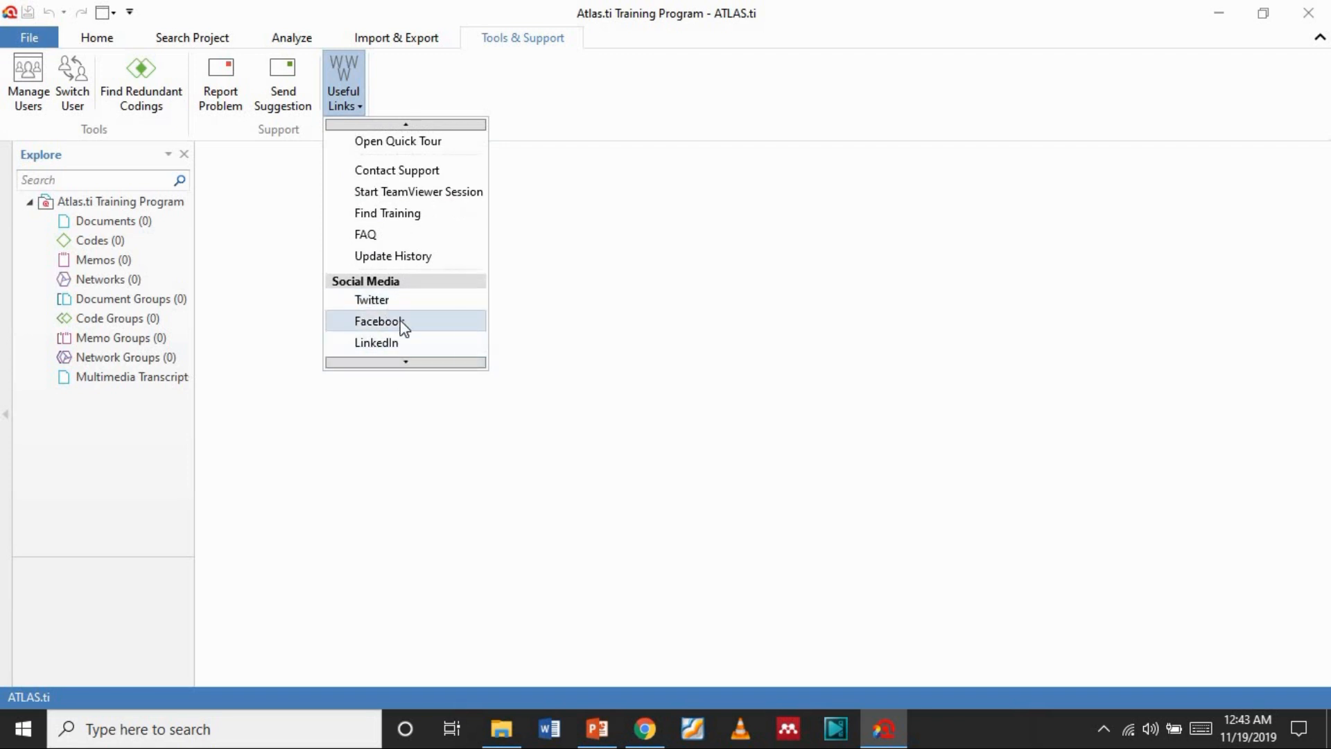
click(684, 309)
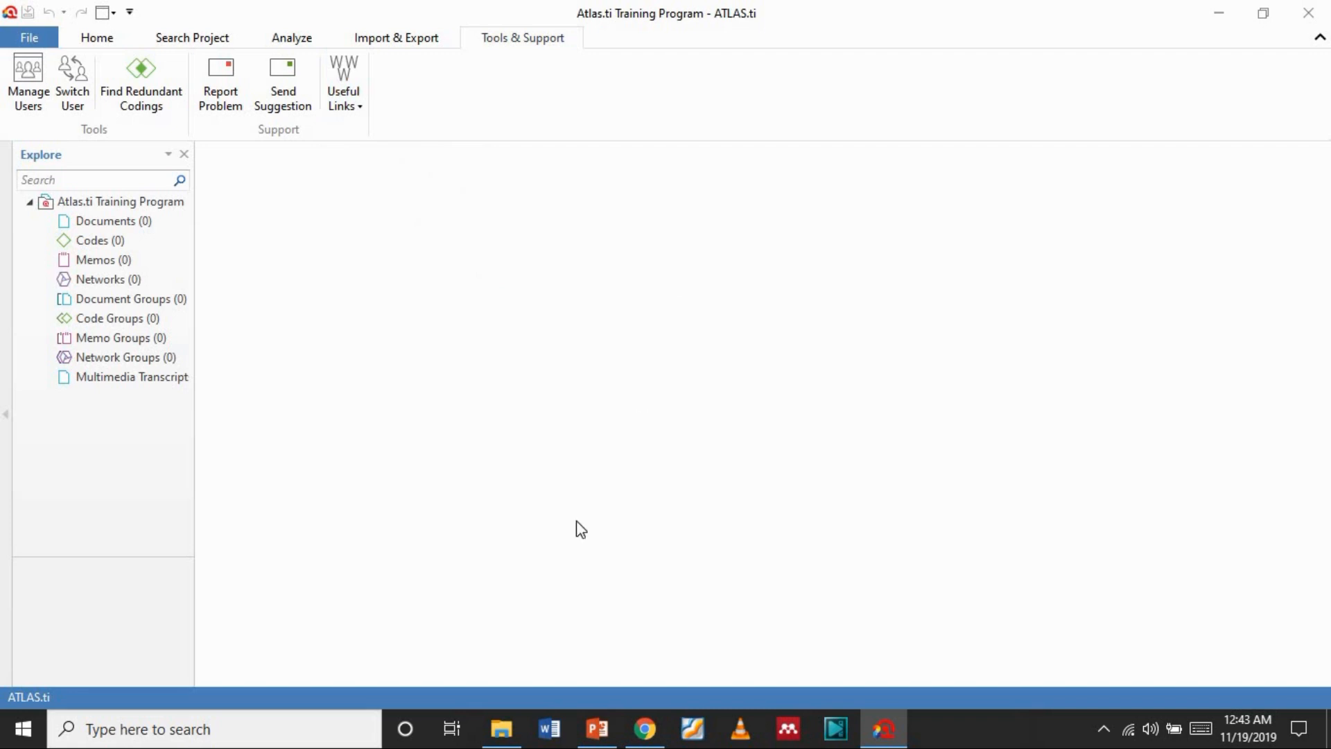
- Switch to the PowerPoint course presentation, review the Training Outline on slide 2 and return to ATLAS.ti
mouse_move(601, 730)
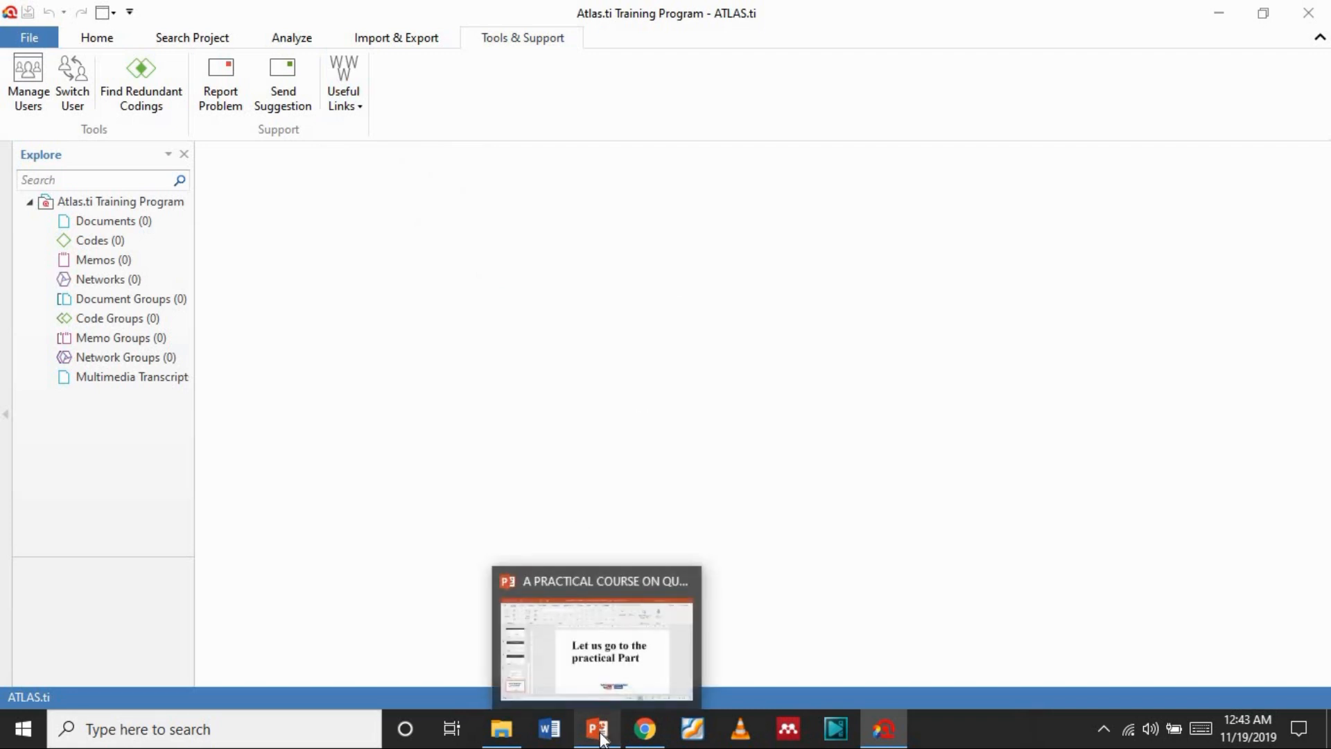
click(619, 688)
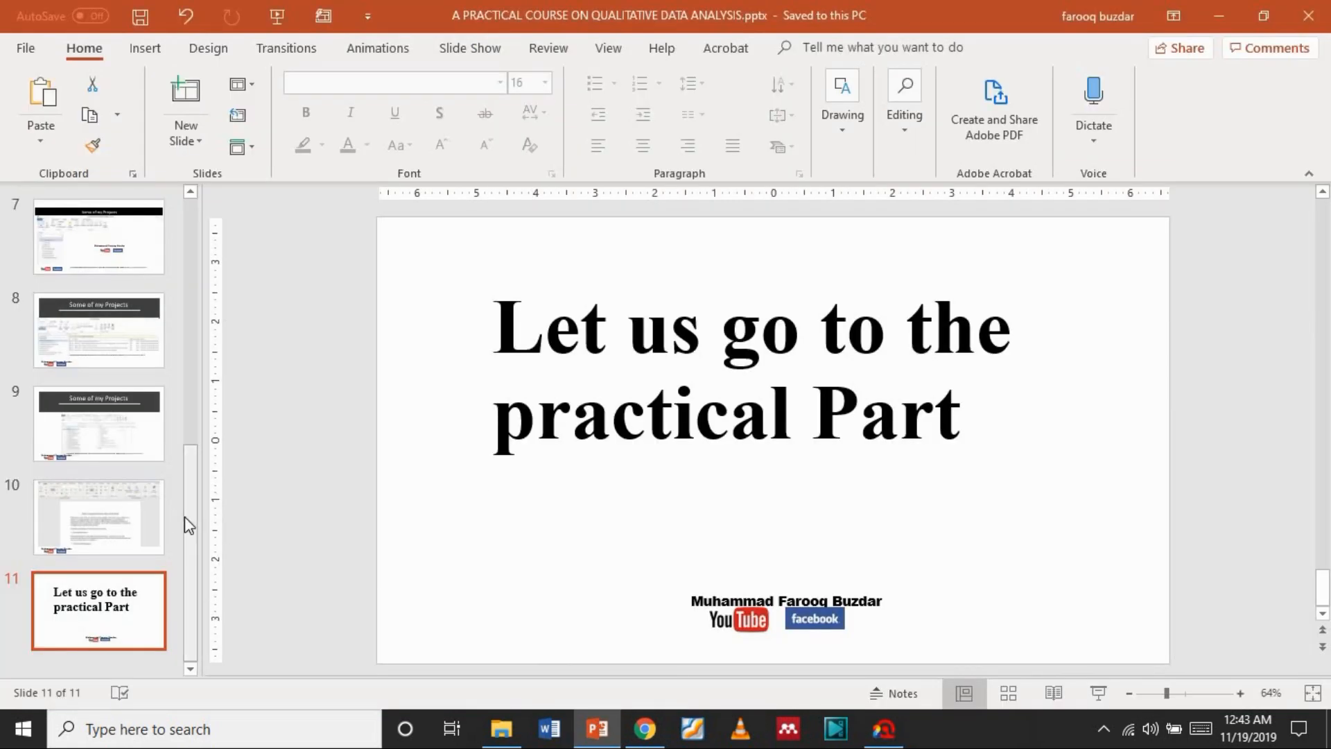
scroll(163, 250, up, 10)
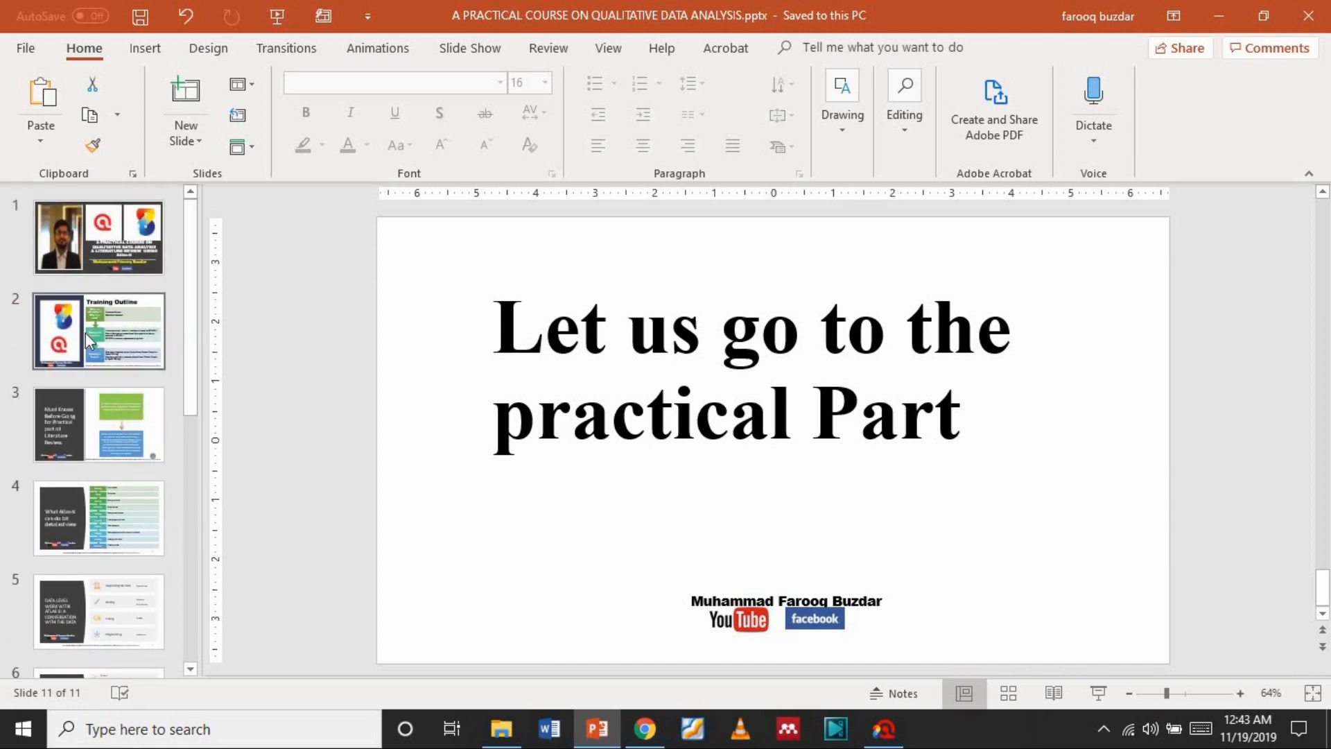
click(88, 340)
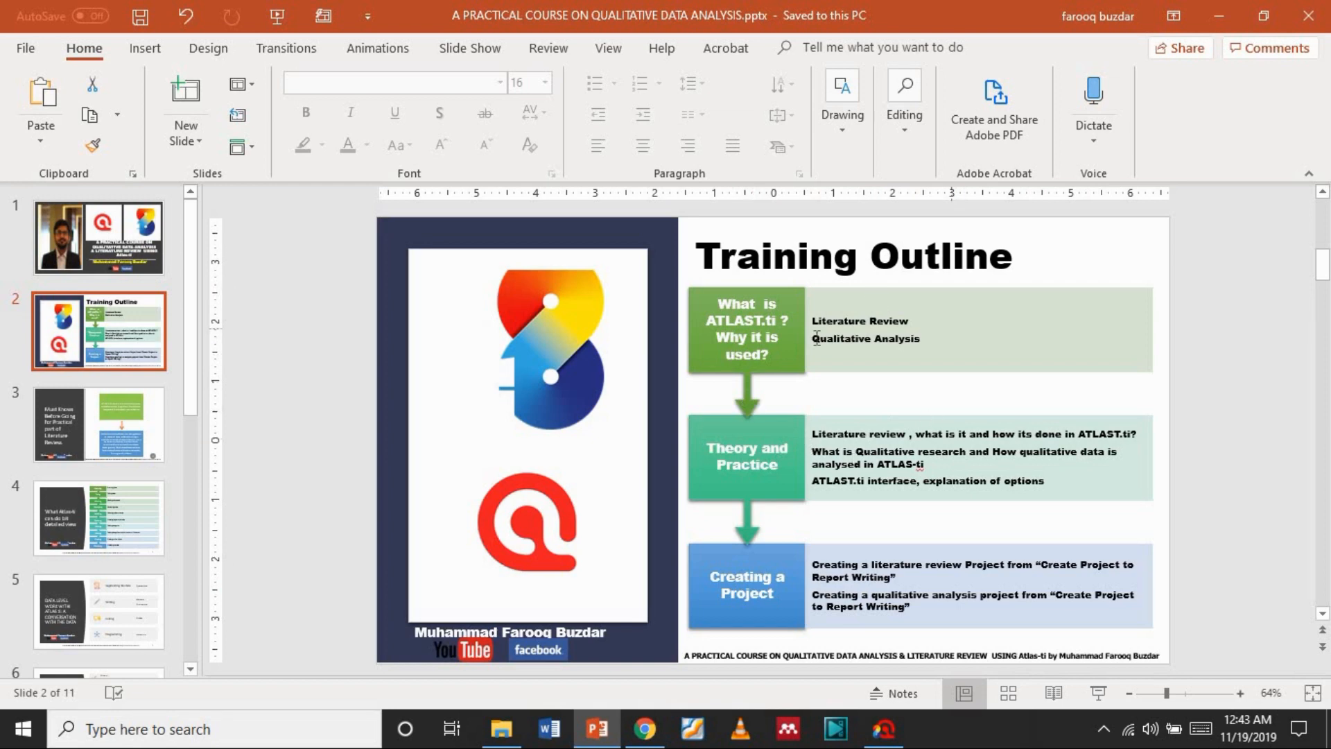
click(1217, 16)
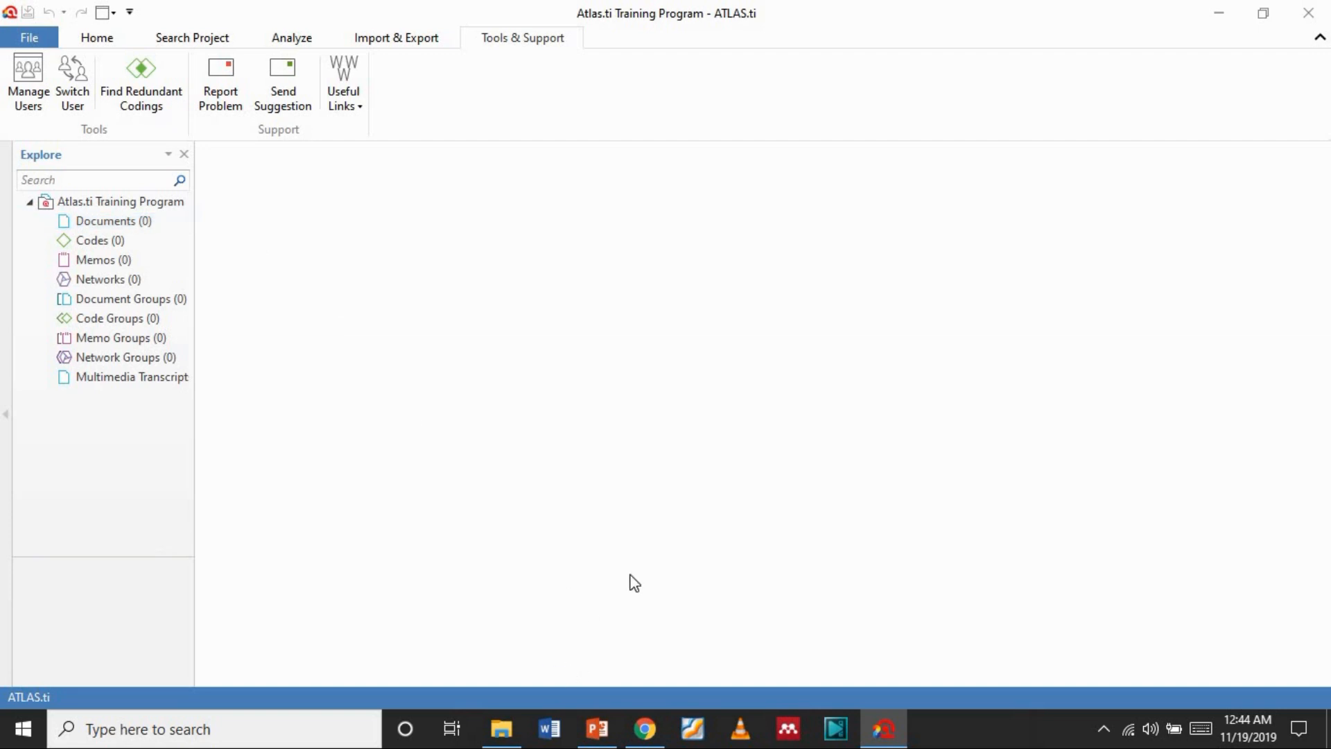
- Switch to Word, create a blank document and dismiss the document recovery list
click(551, 729)
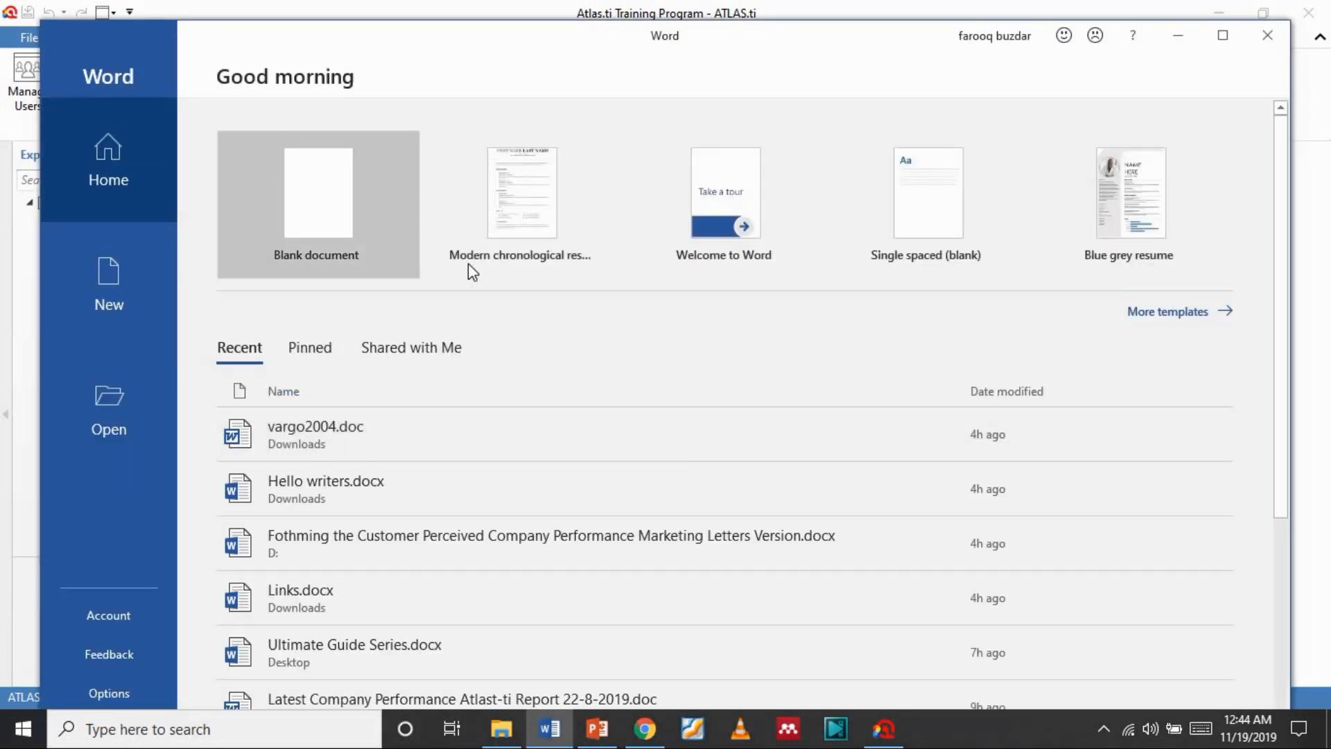
click(322, 223)
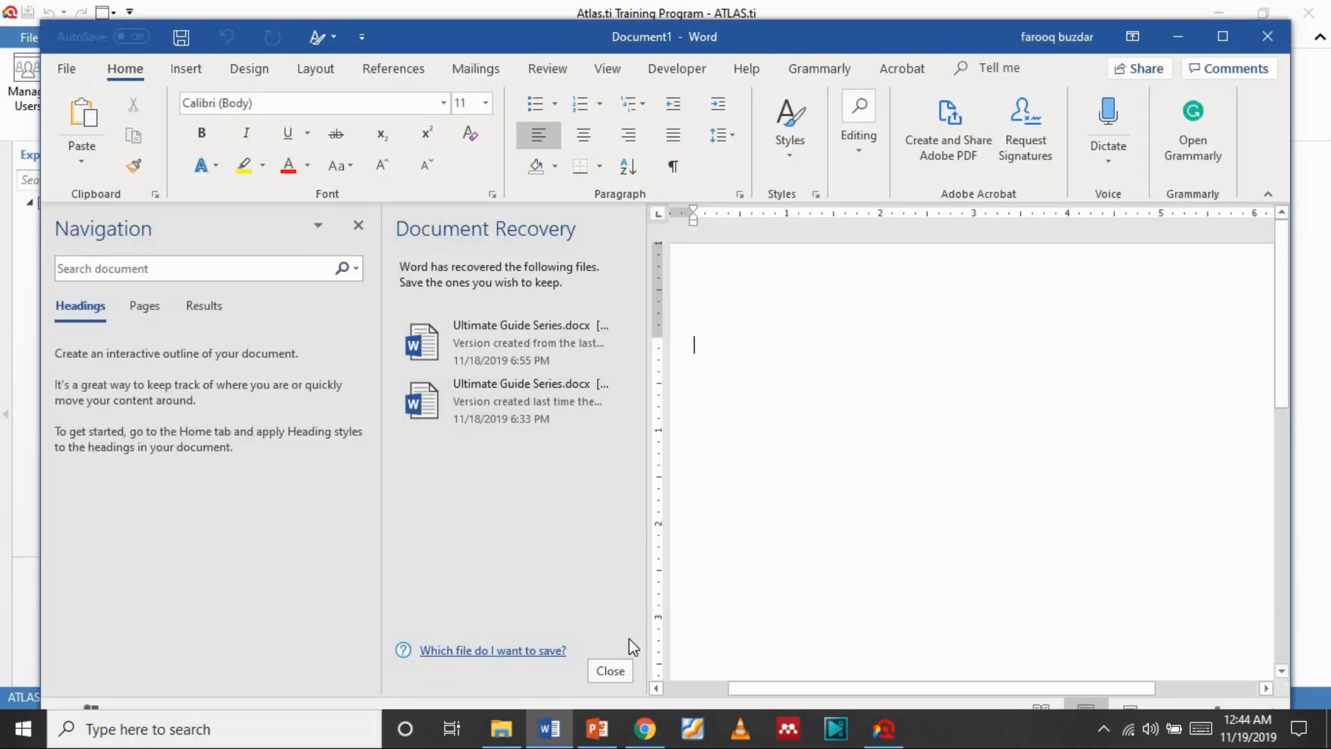
click(610, 670)
click(517, 325)
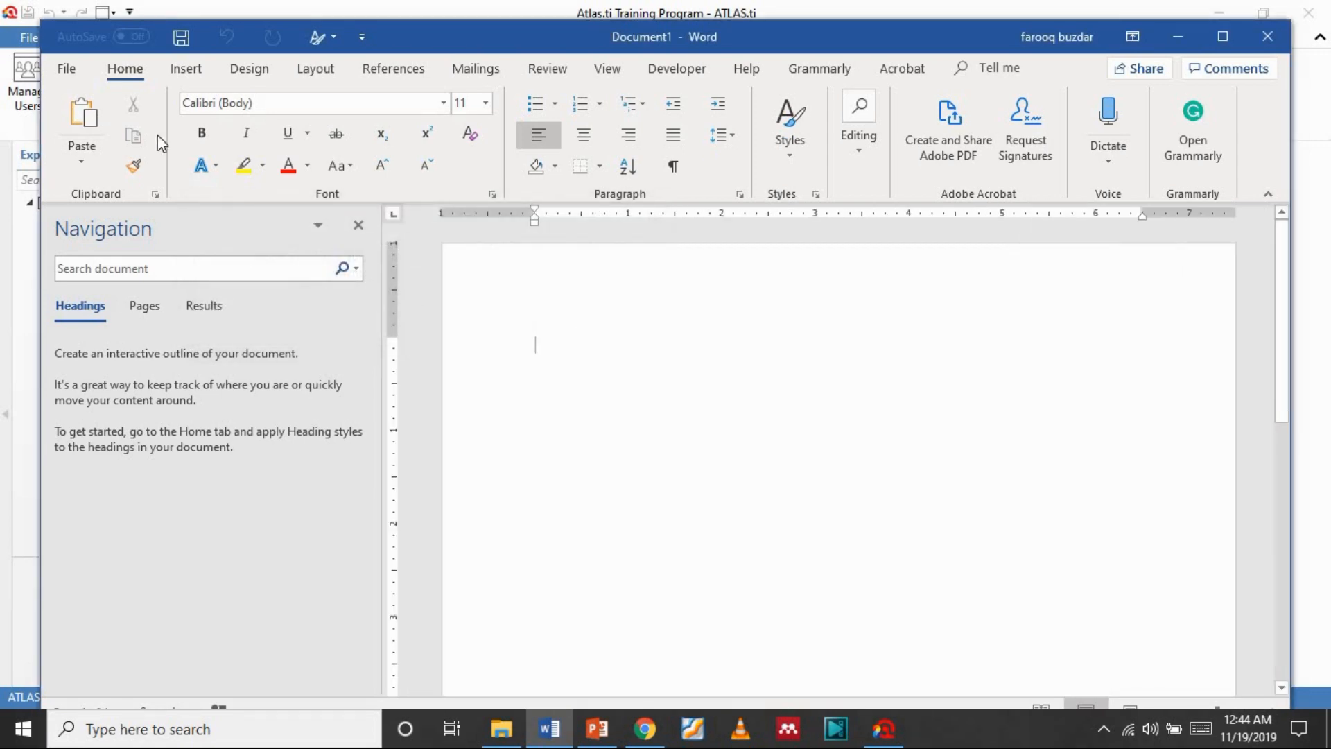
- Save the new document to the Desktop as "Atlas.ti Training Program Sample work"
click(66, 70)
click(123, 326)
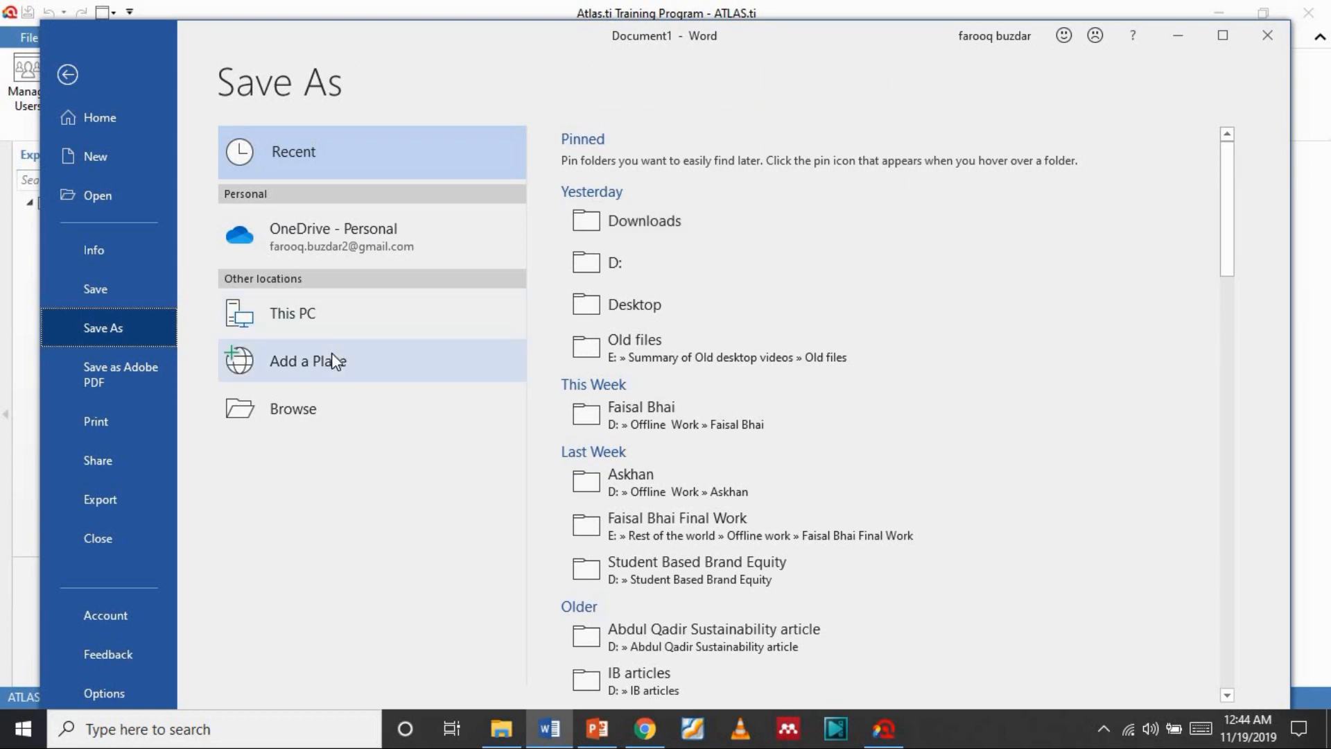
click(317, 404)
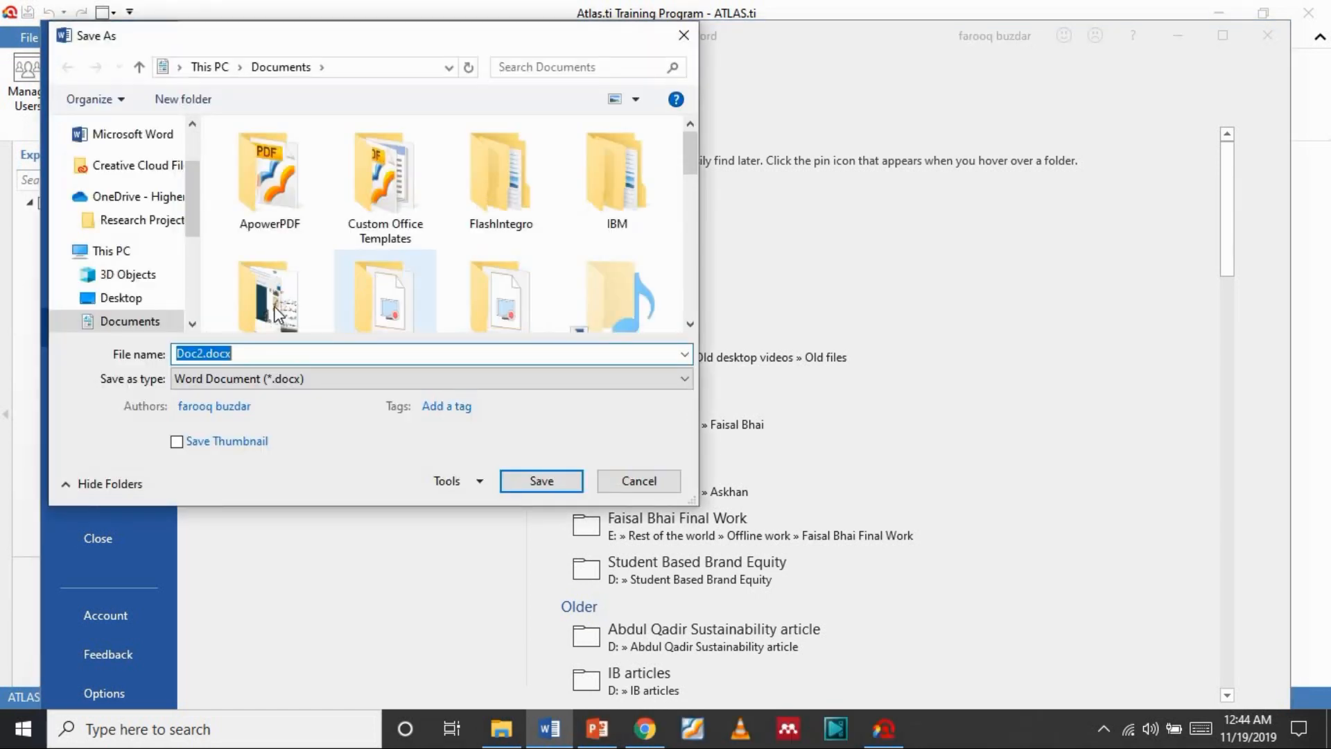
click(104, 297)
click(259, 357)
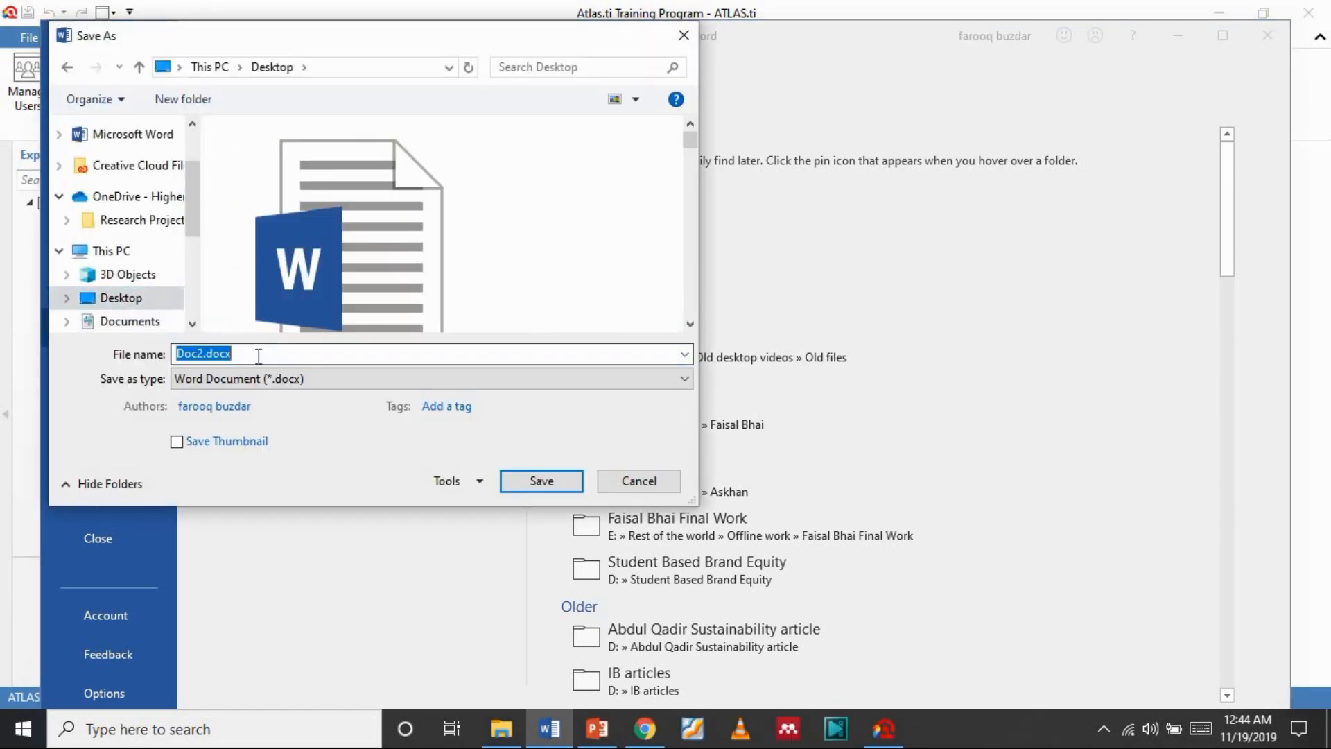
text(Atlass)
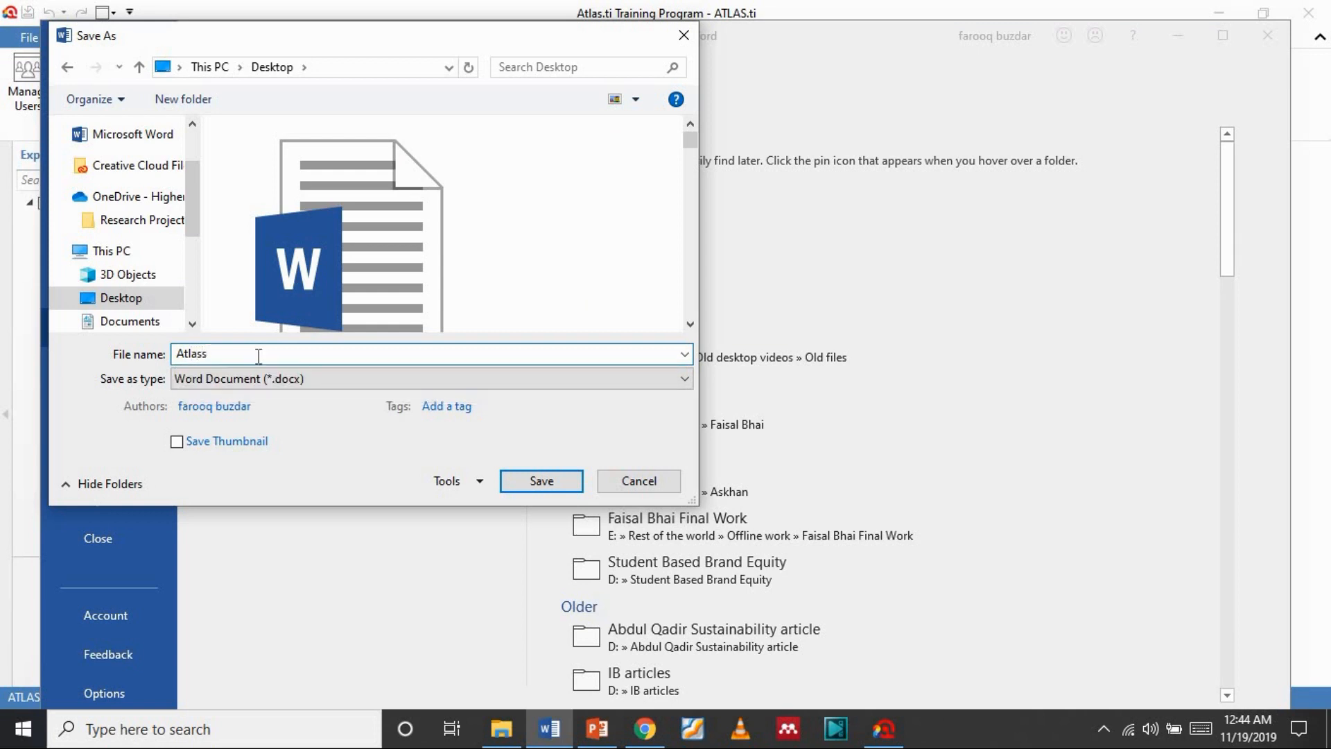
key(BackSpace)
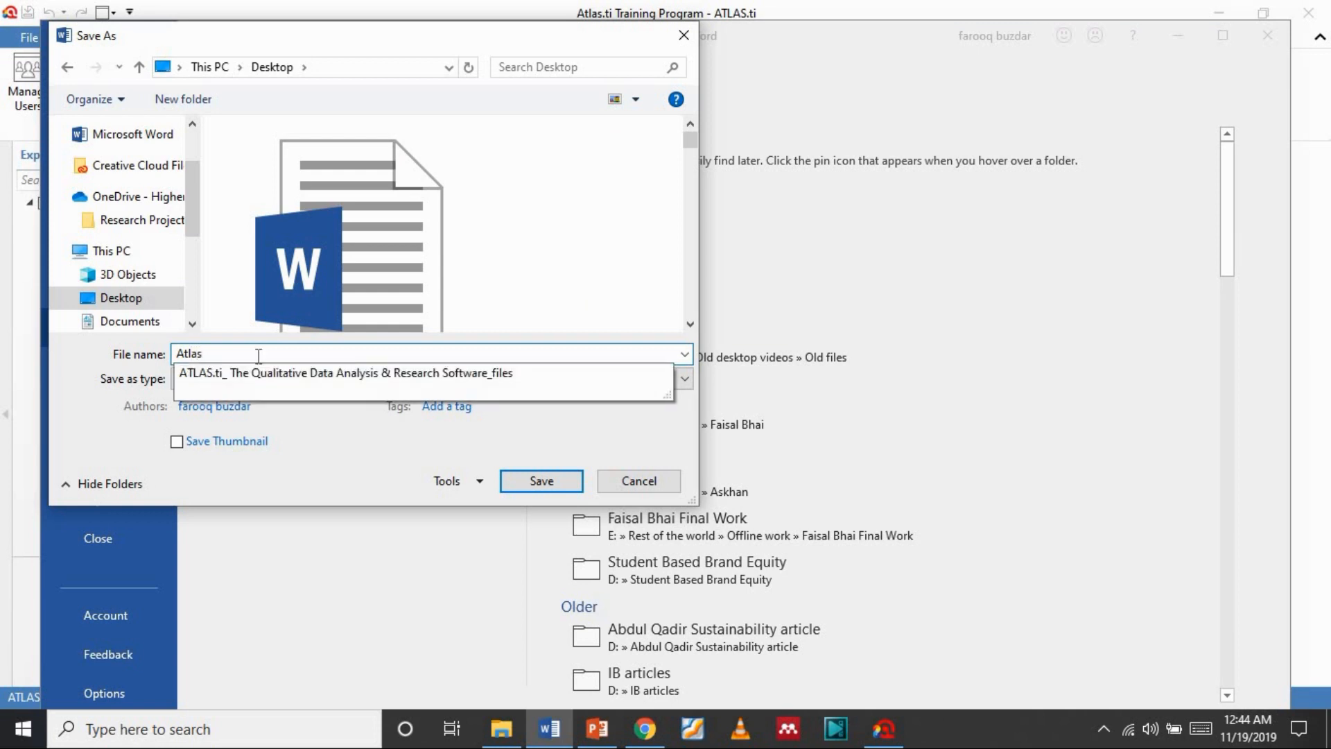
text(.ti )
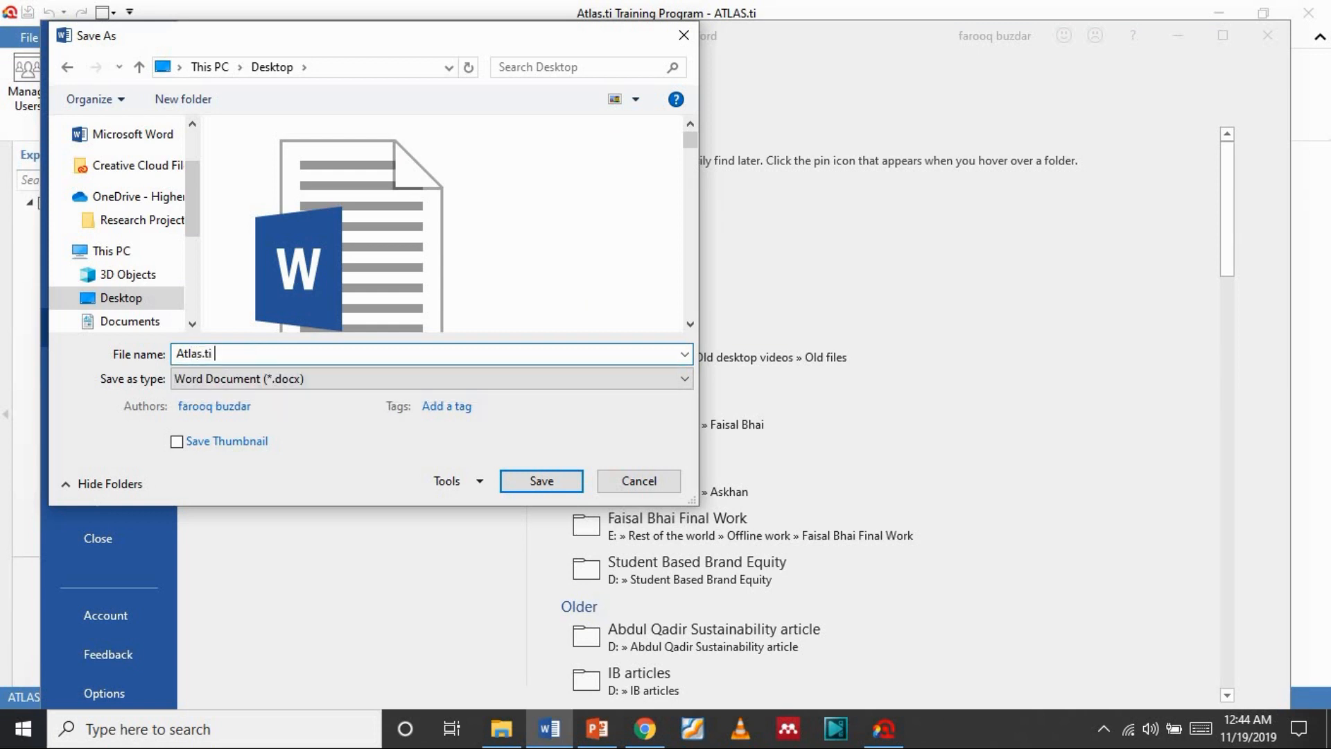
text(Training Program Sample work)
key(Return)
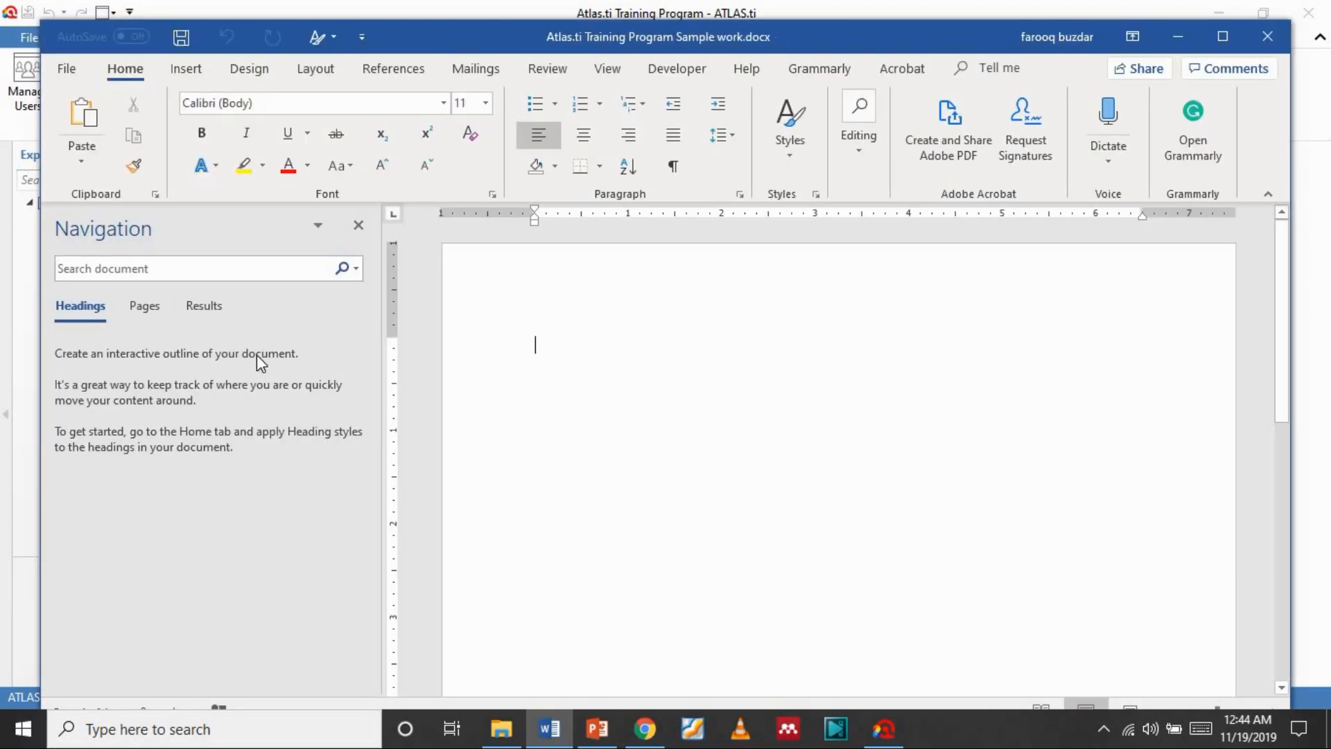
- Start a numbered list in the "1-" format with "You have downloaded the atlas.ti" and "Import the document into our project"
text(1- )
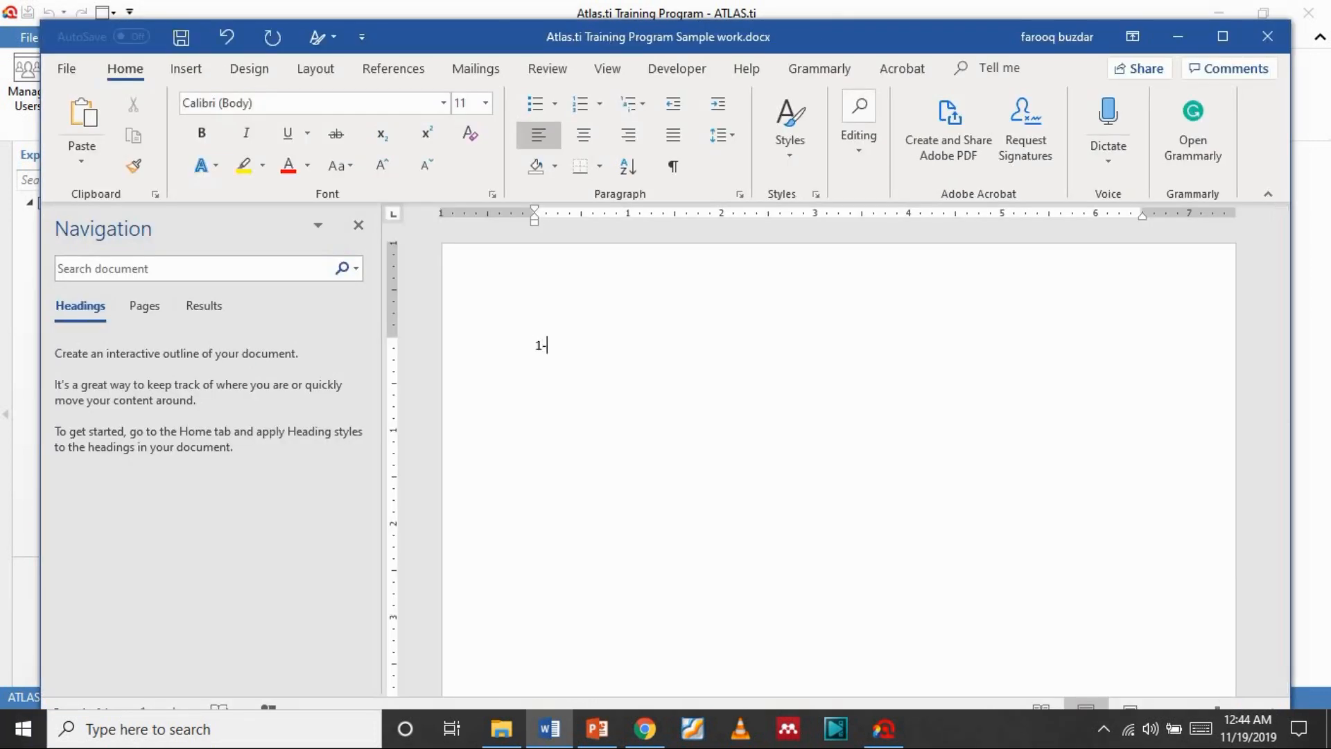
text(You have downloaded the atlas.ti)
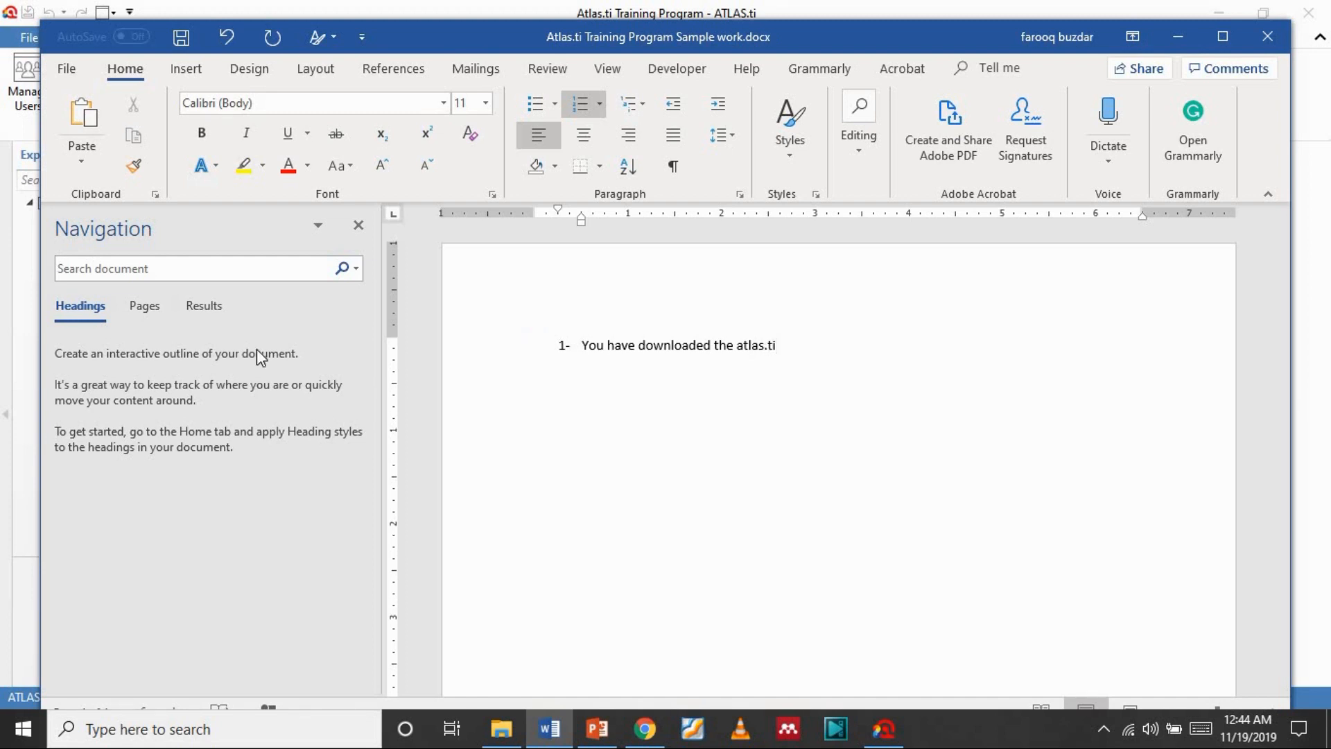
key(Return)
text(Importa)
key(BackSpace)
text(the do)
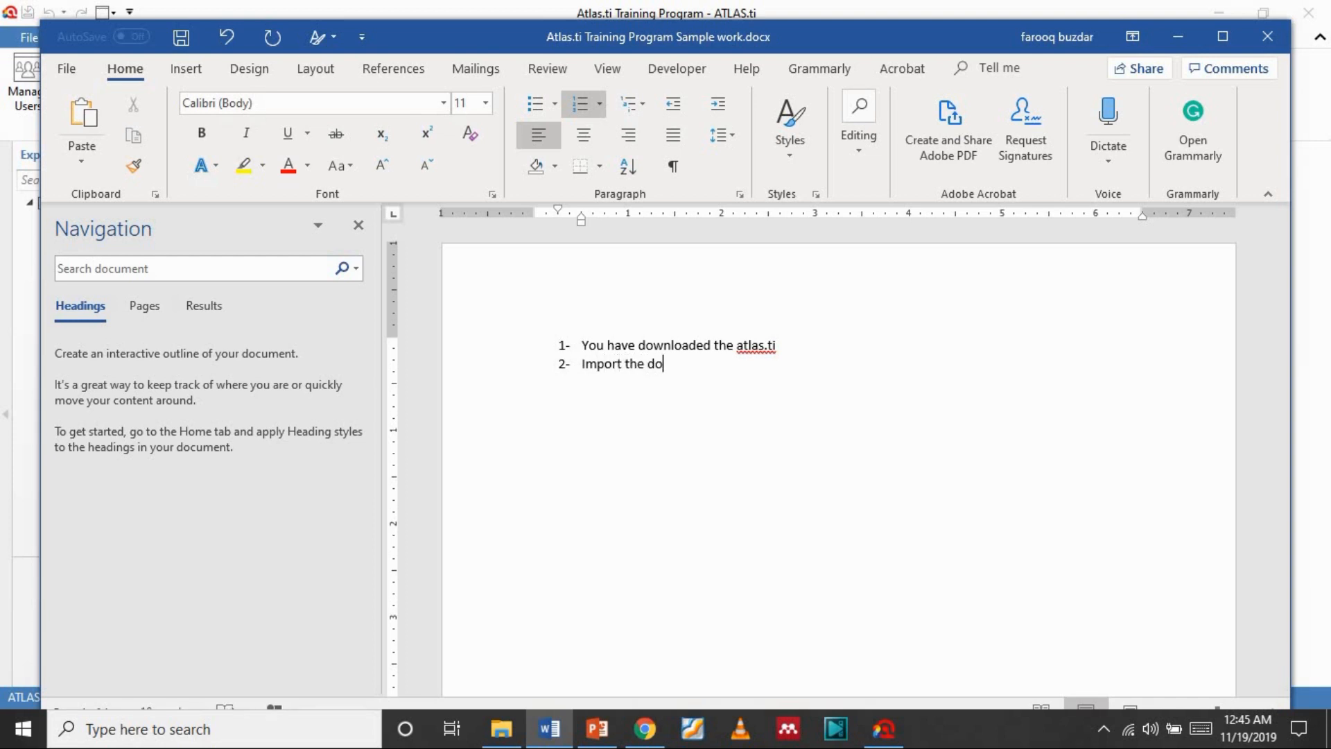
text(cument in to our projec)
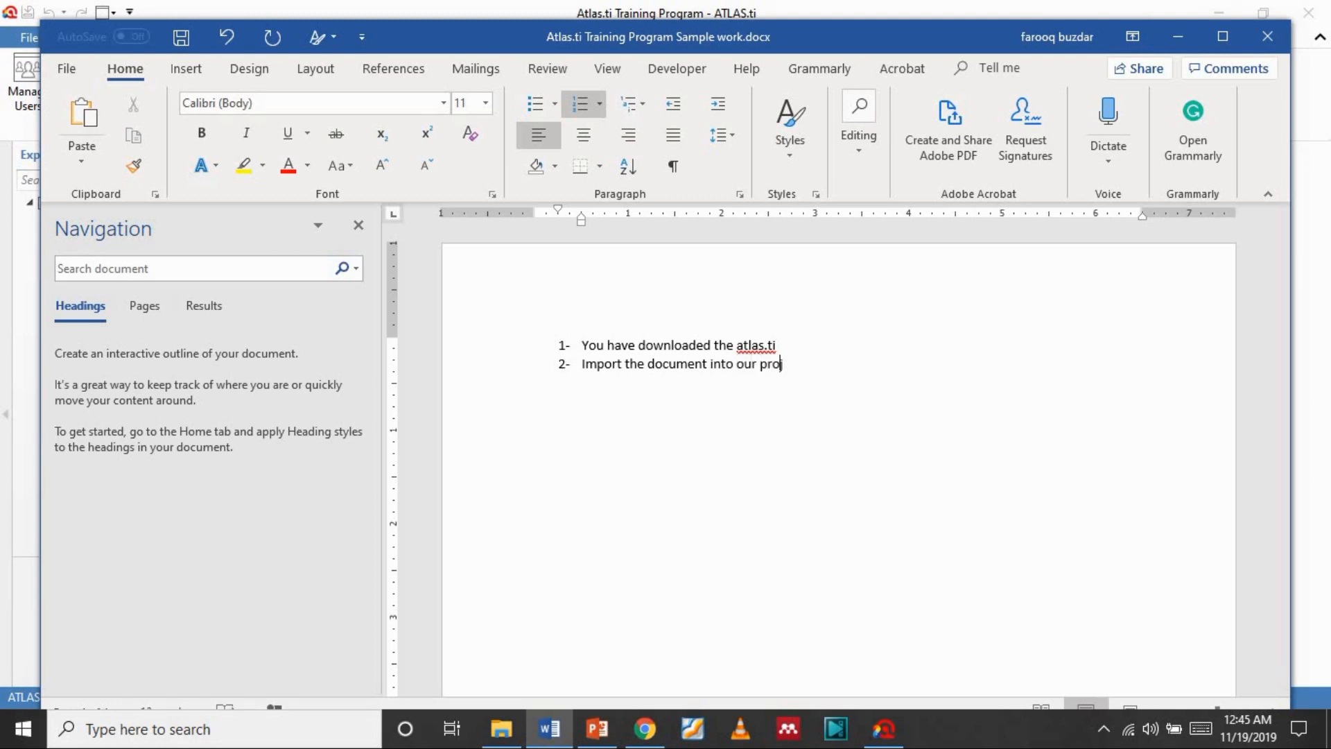
text(t)
key(Return)
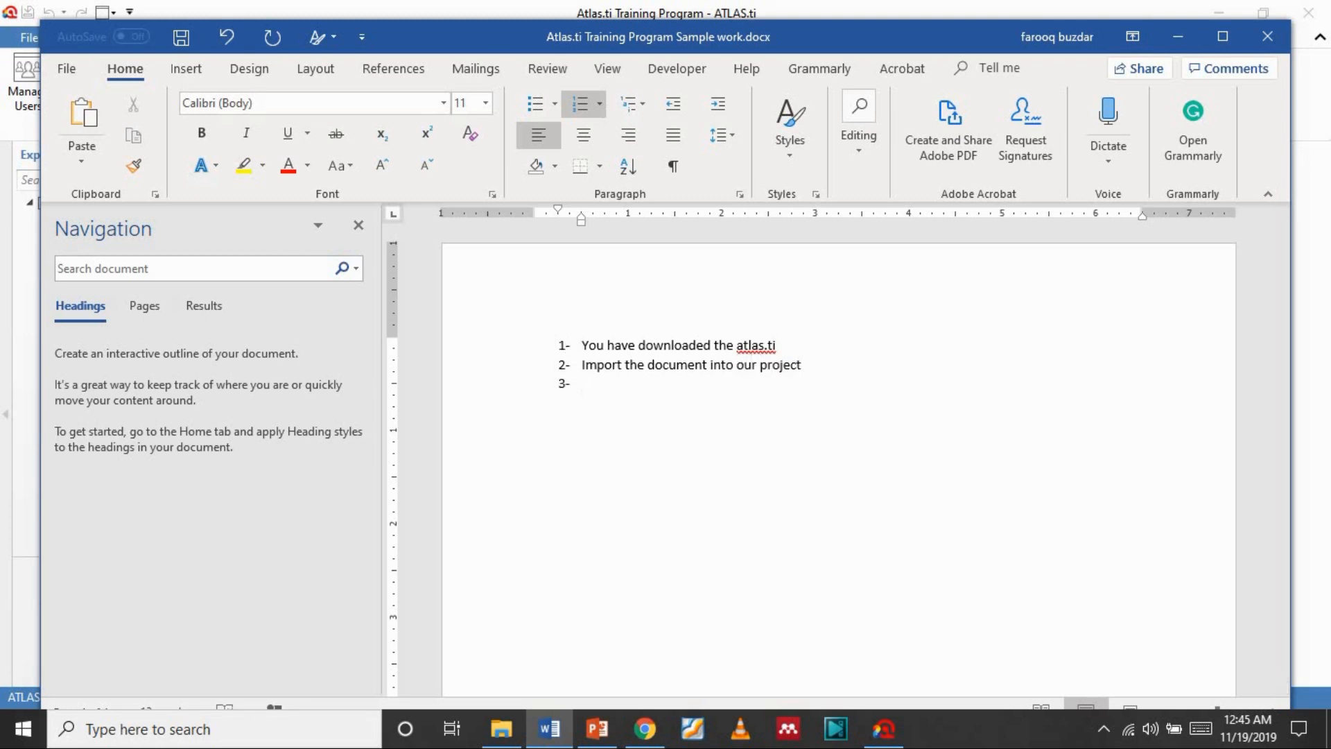
- Add the third list item "Project on Marketing→ Transformative Marketing" and start an empty fourth item
text(Project p)
text(n Marketing)
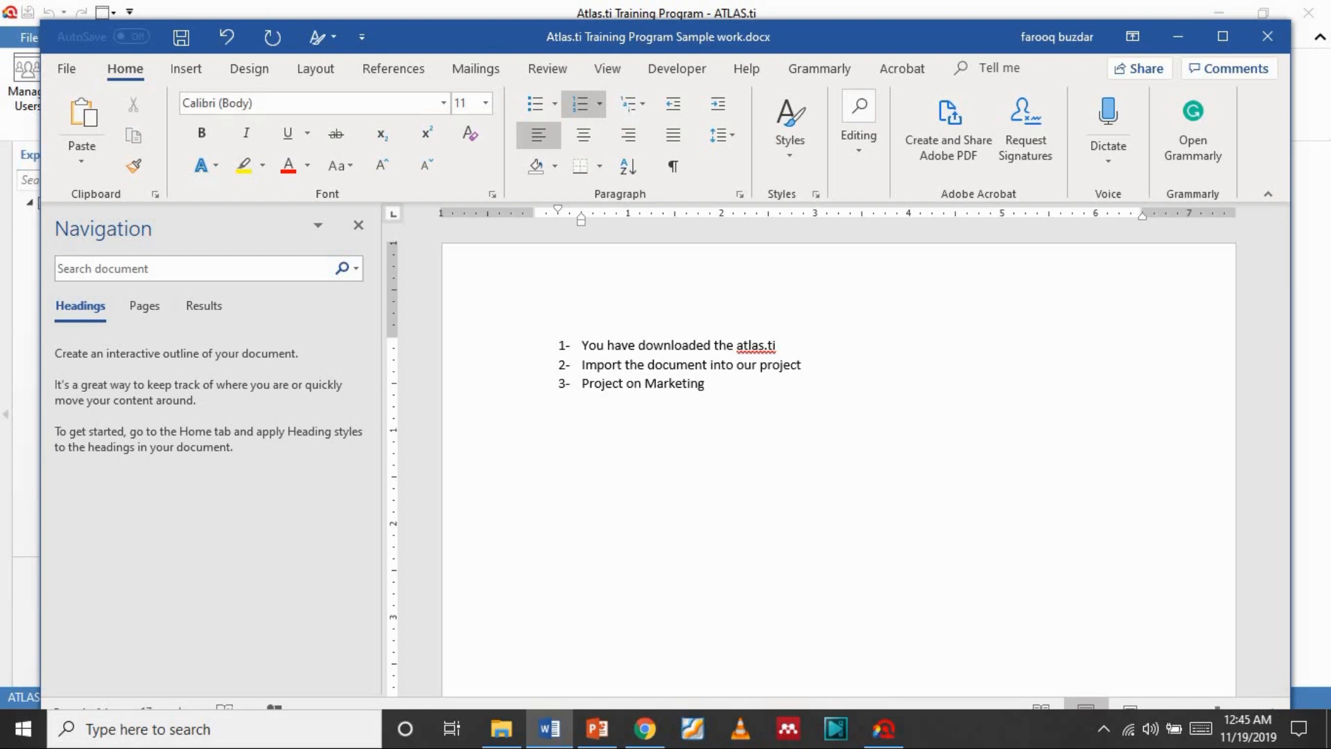
text(->)
text( Transfo)
text(m)
key(BackSpace)
text(rmative Marketi)
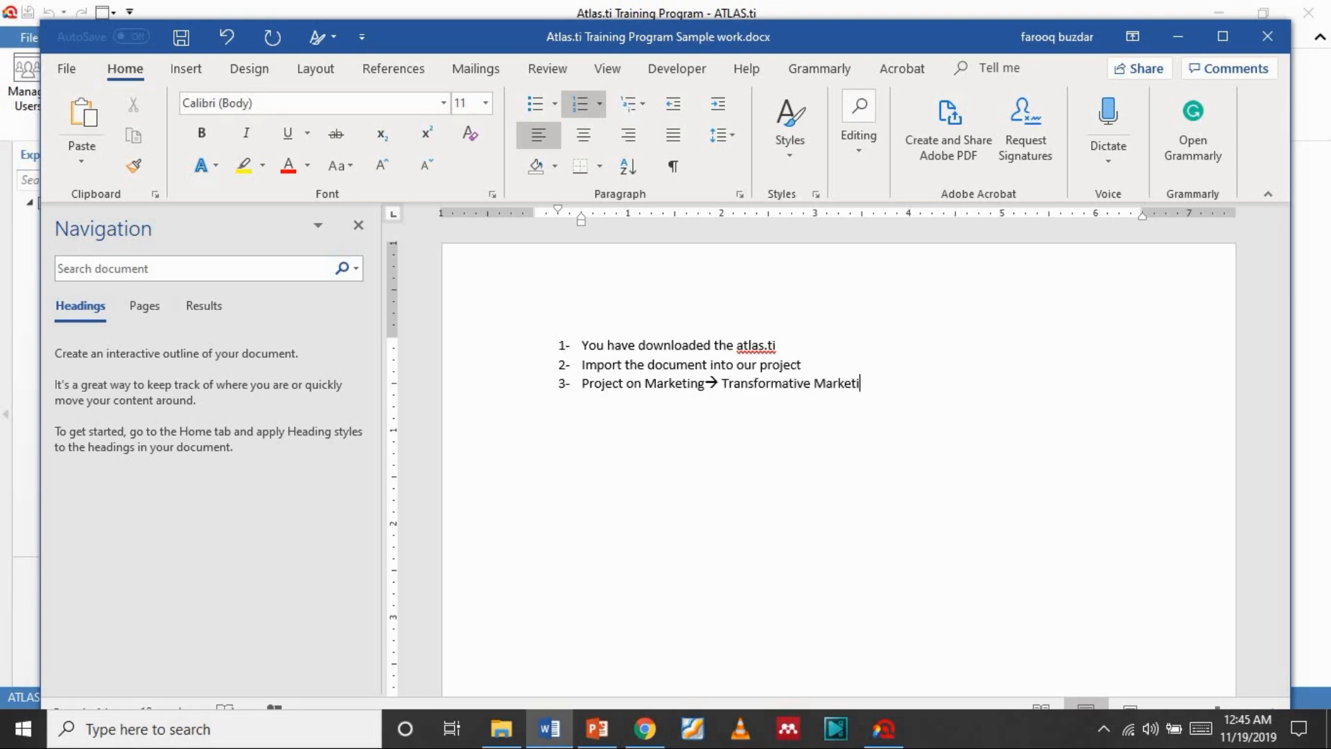
text(ng)
key(Return)
- Insert an empty line without numbering above the first list item
click(582, 345)
key(Return)
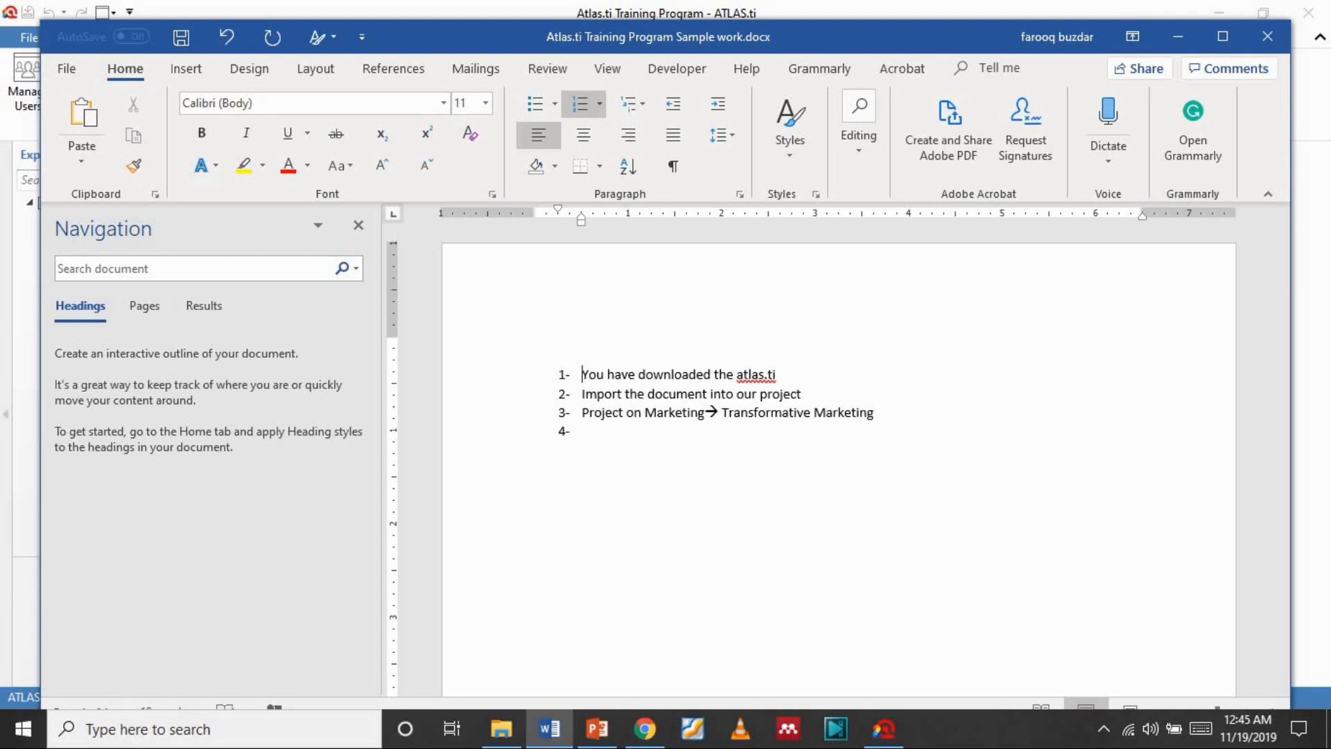
key(Up)
key(BackSpace)
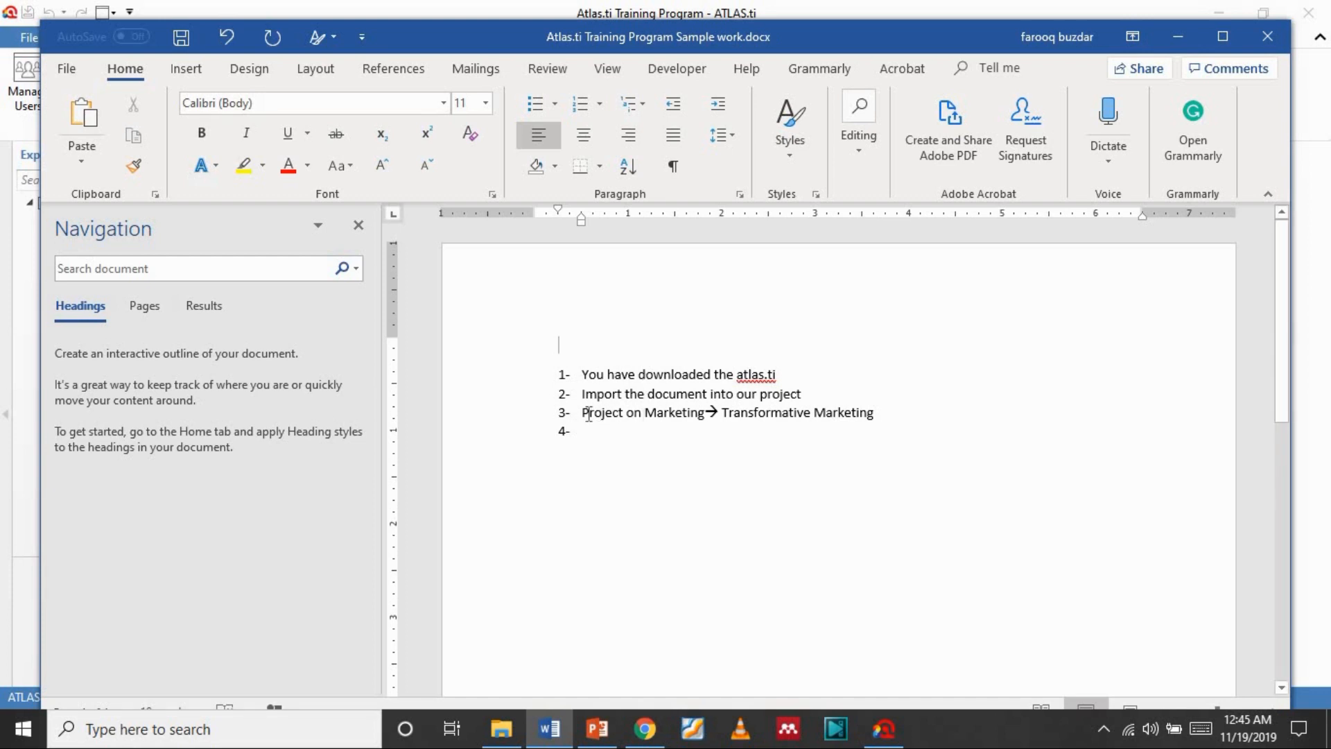
- Enter the heading "Template to do the Qualitative Data Analysis and Literature Review Using Atlas.ti" on the empty line above the list
drag(582, 416, 874, 415)
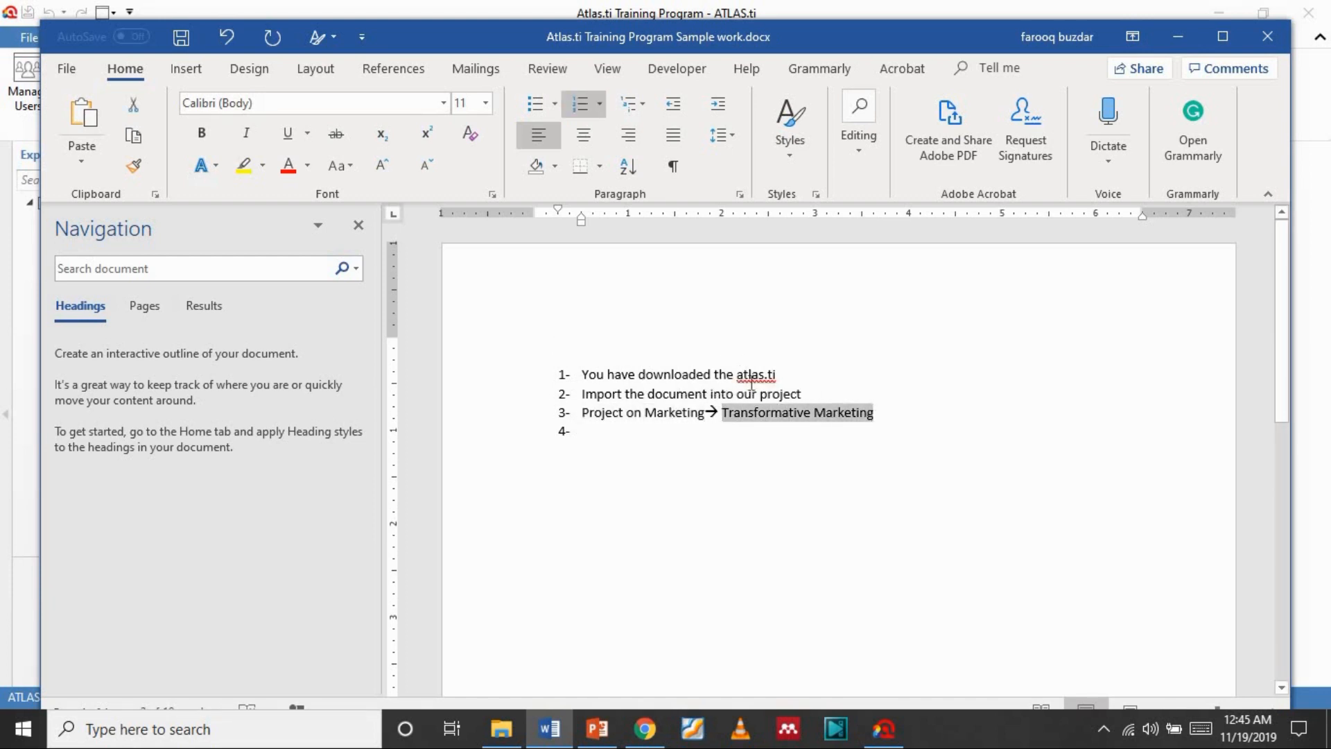
click(670, 332)
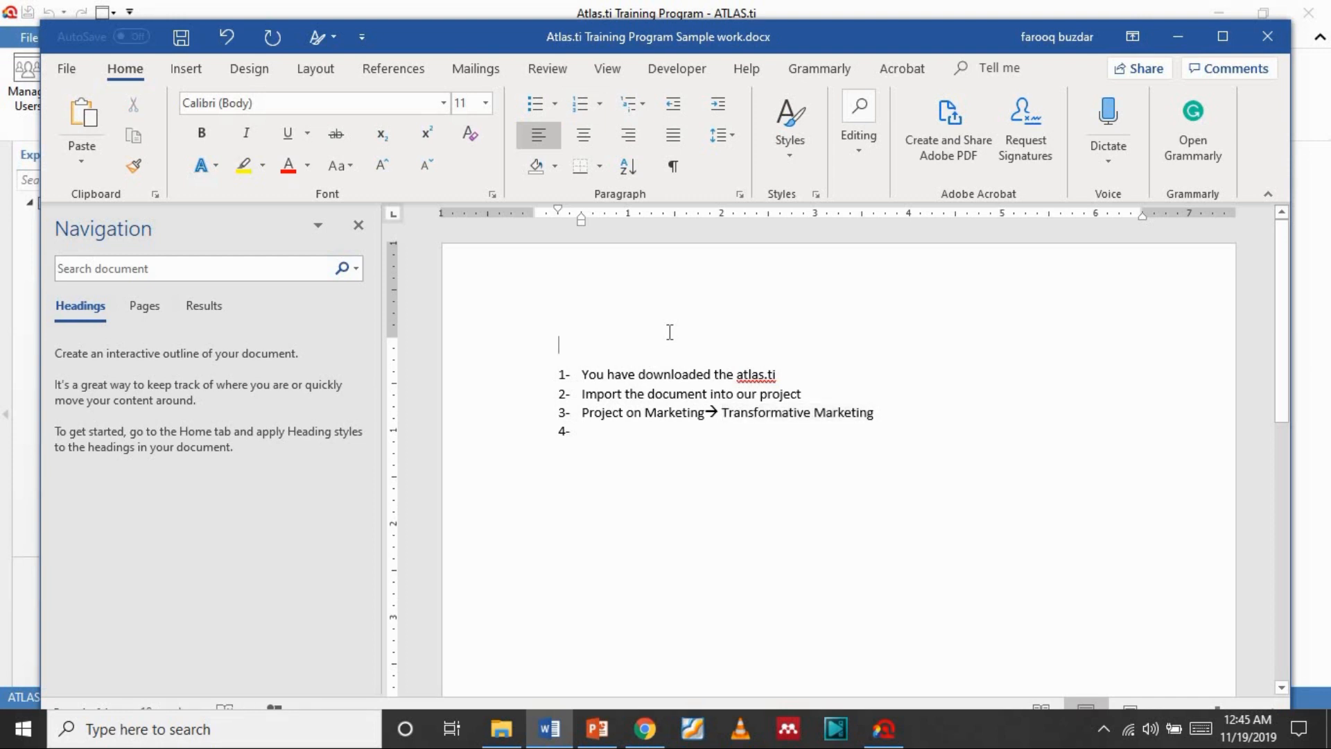
text(Templat)
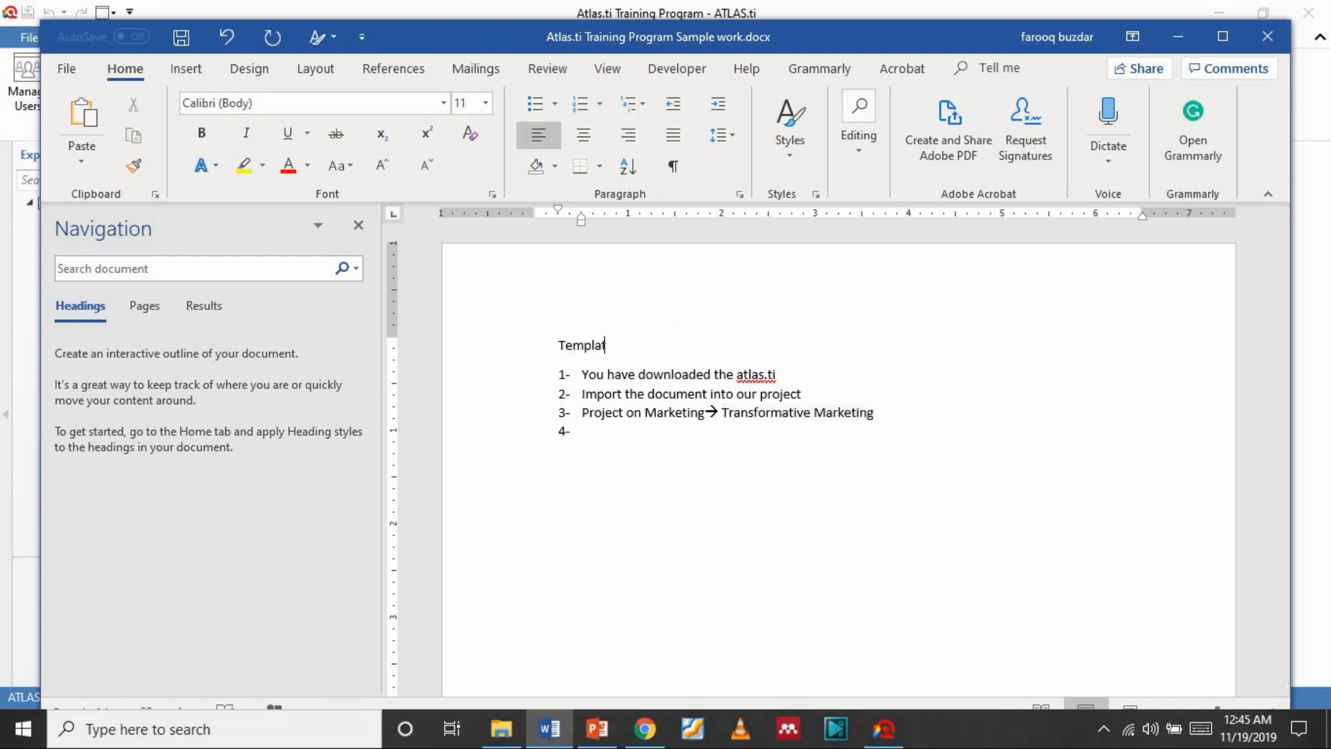
text(e to do the )
text(Qy)
text(u)
text(aliti)
text(ati)
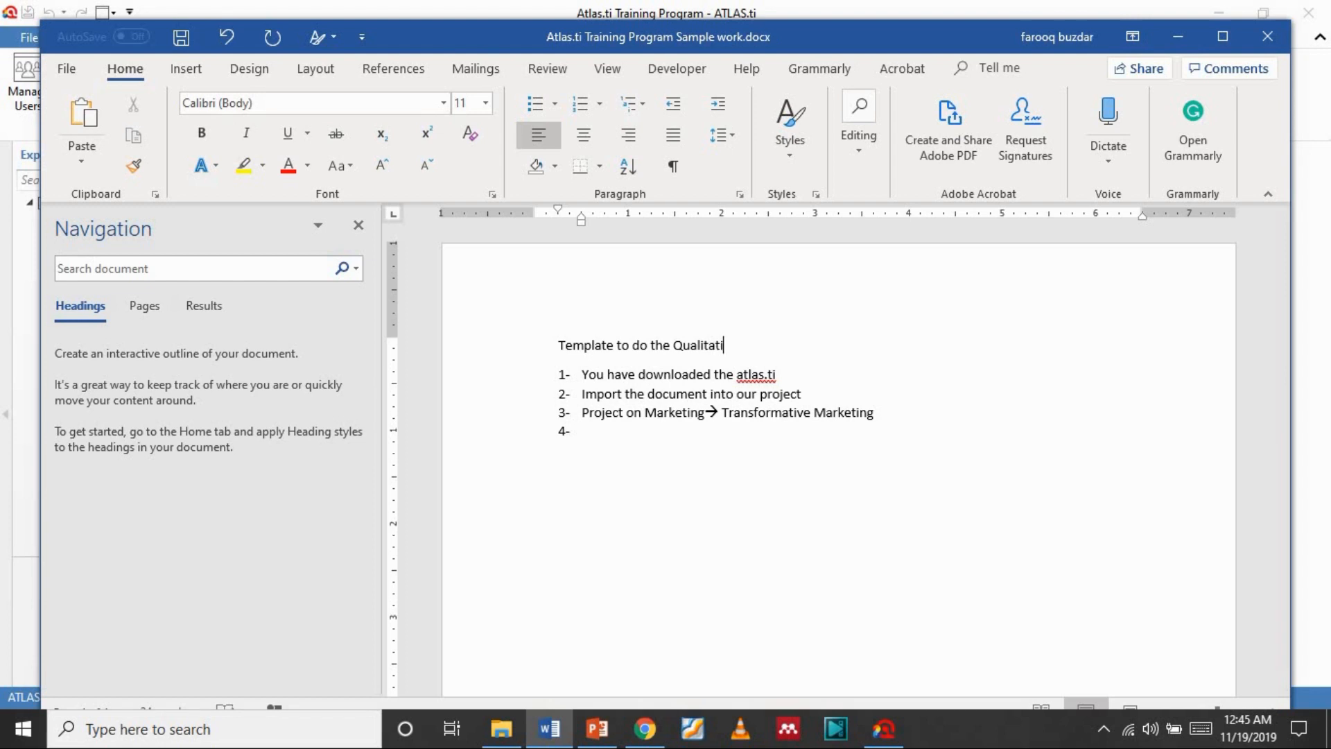
text(ve Data Analysis and L)
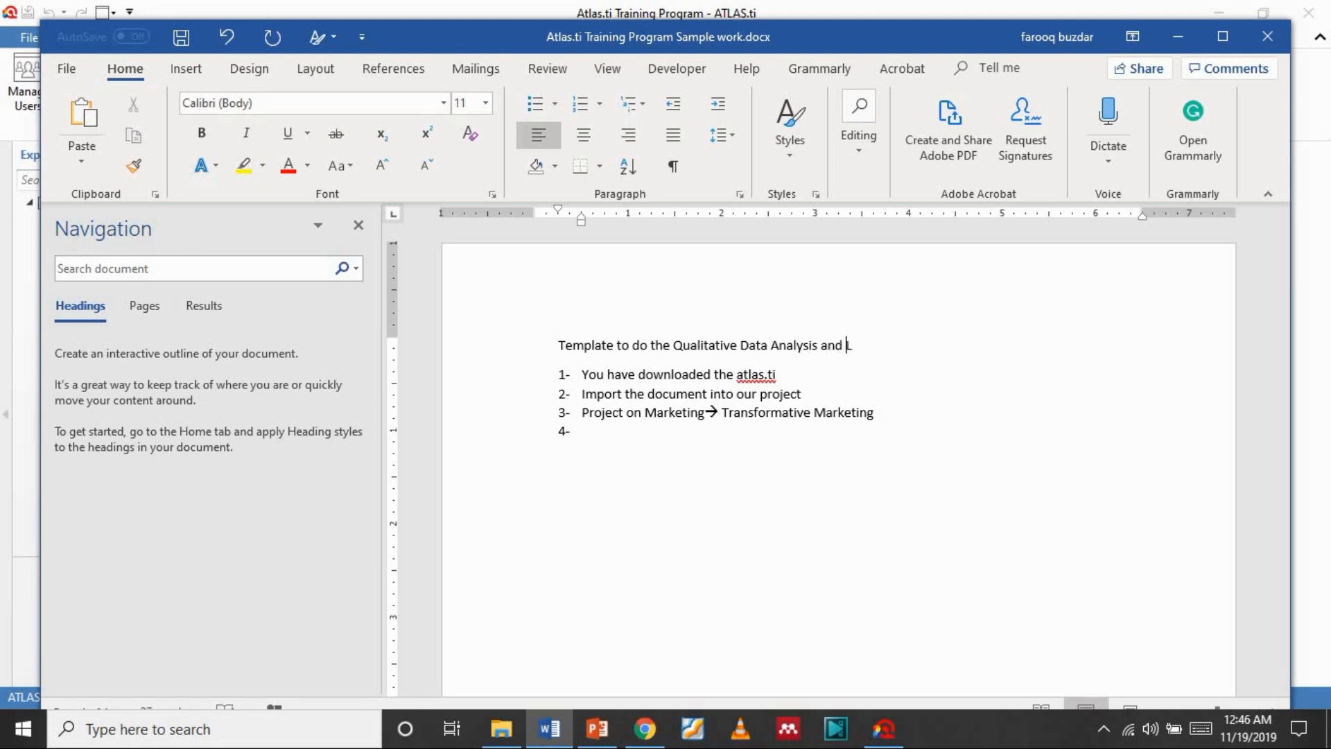
text(iterature Review Usin)
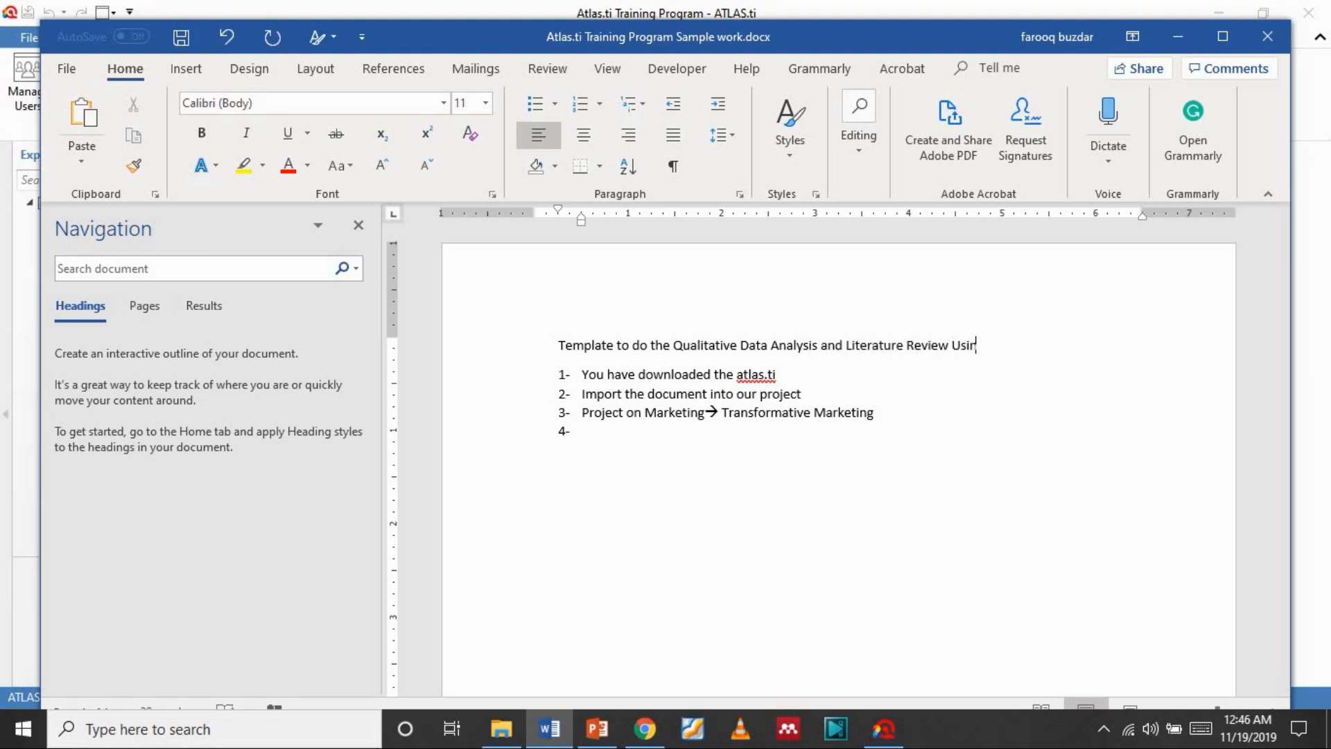
text(g Atlas.ti)
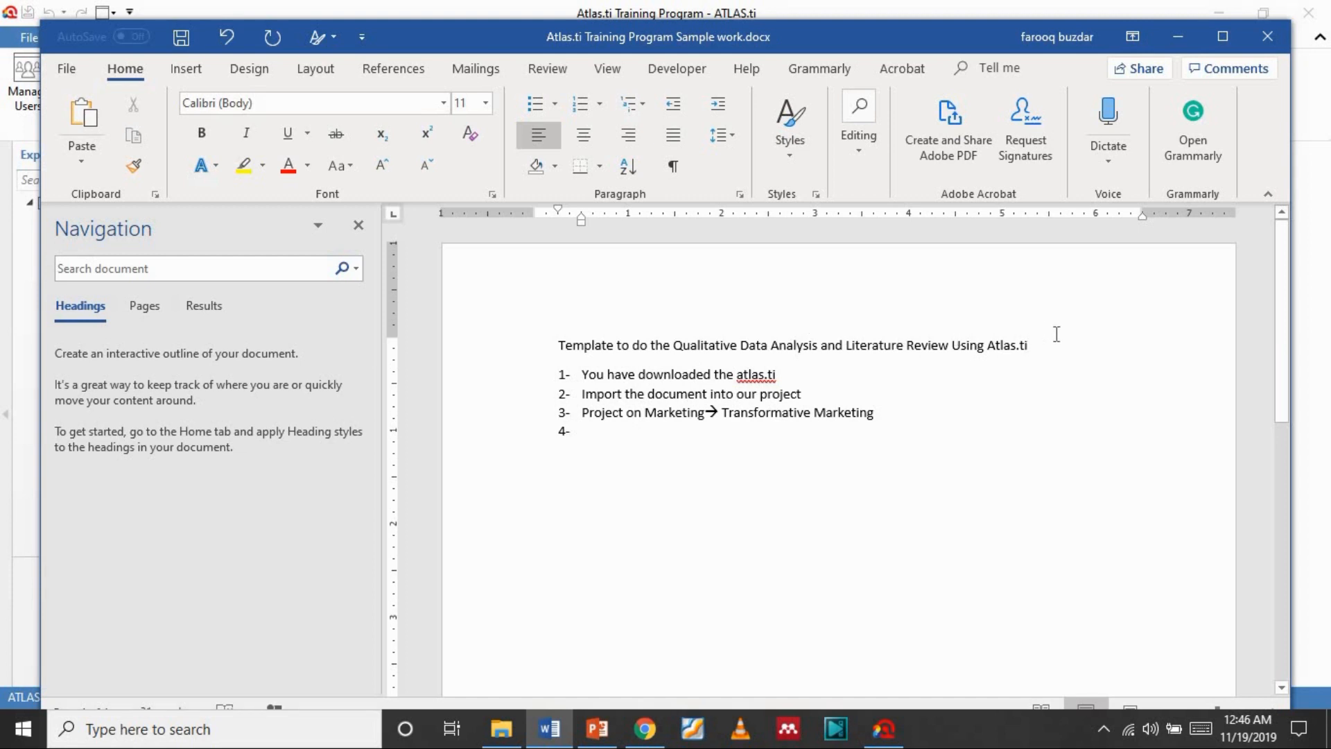
- Apply the Title style to the heading line above the list and centre it
key(ctrl+shift+Left)
key(ctrl+shift+Left)
key(ctrl+shift+Left)
key(ctrl+shift+Left)
triple_click(618, 352)
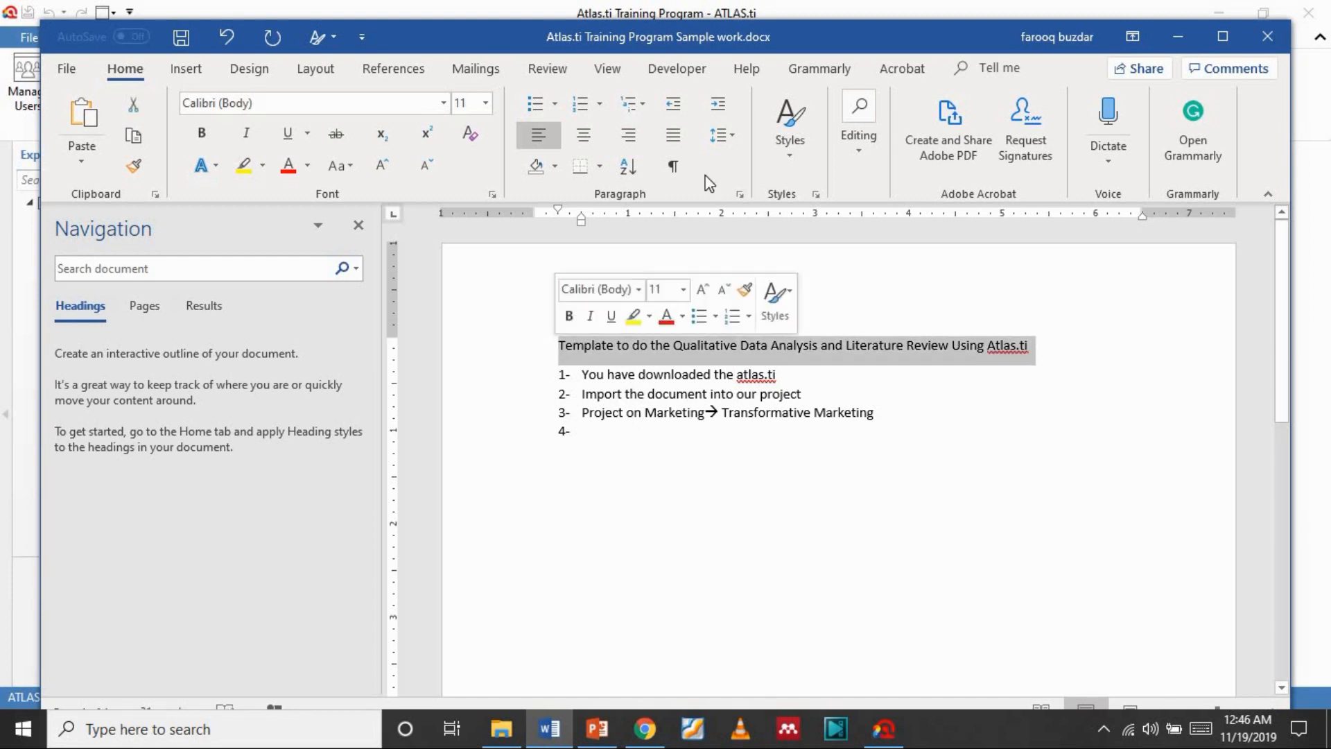
click(790, 139)
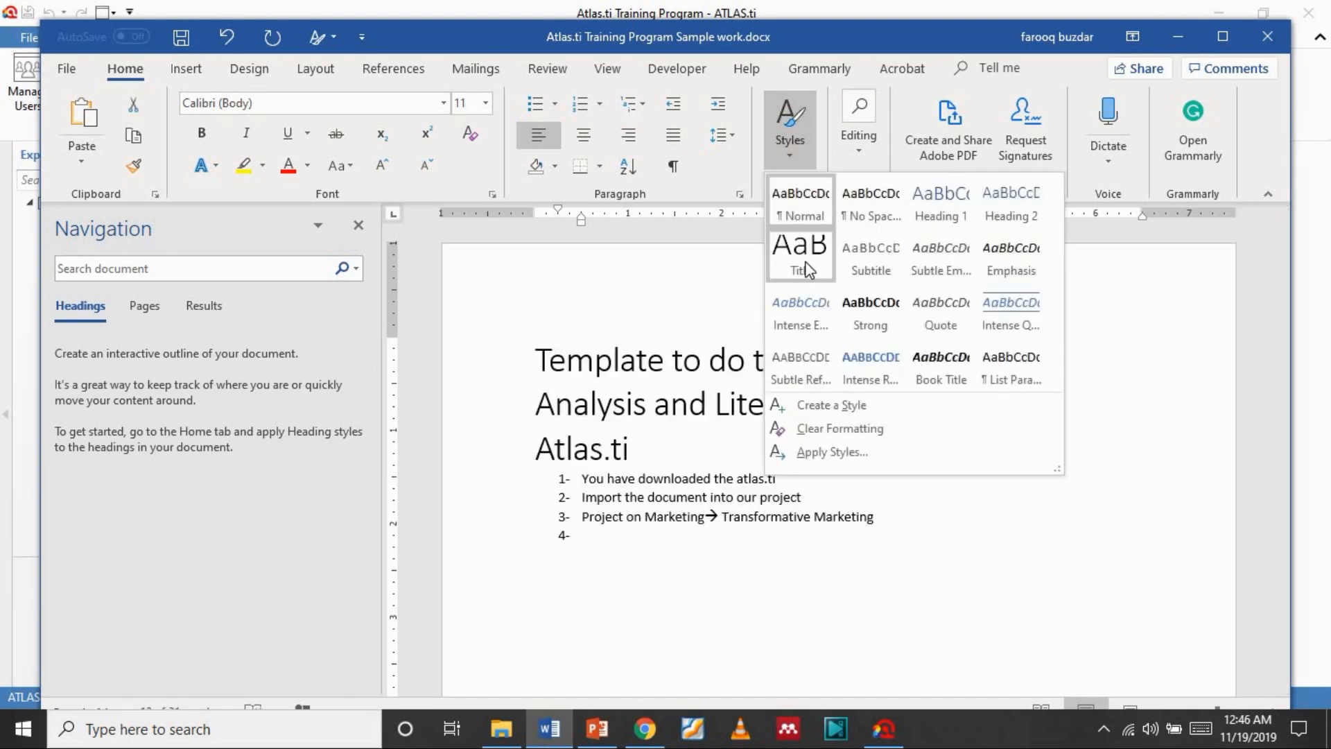
click(794, 255)
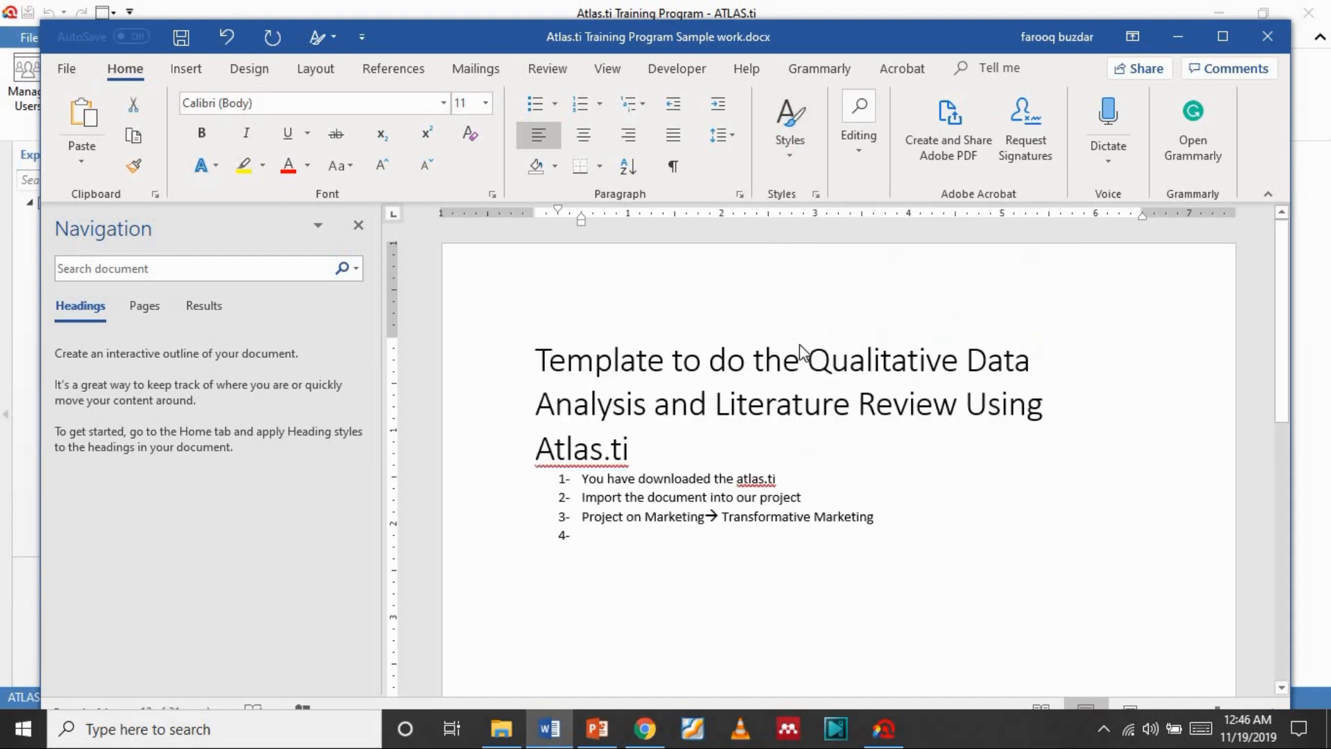
click(588, 138)
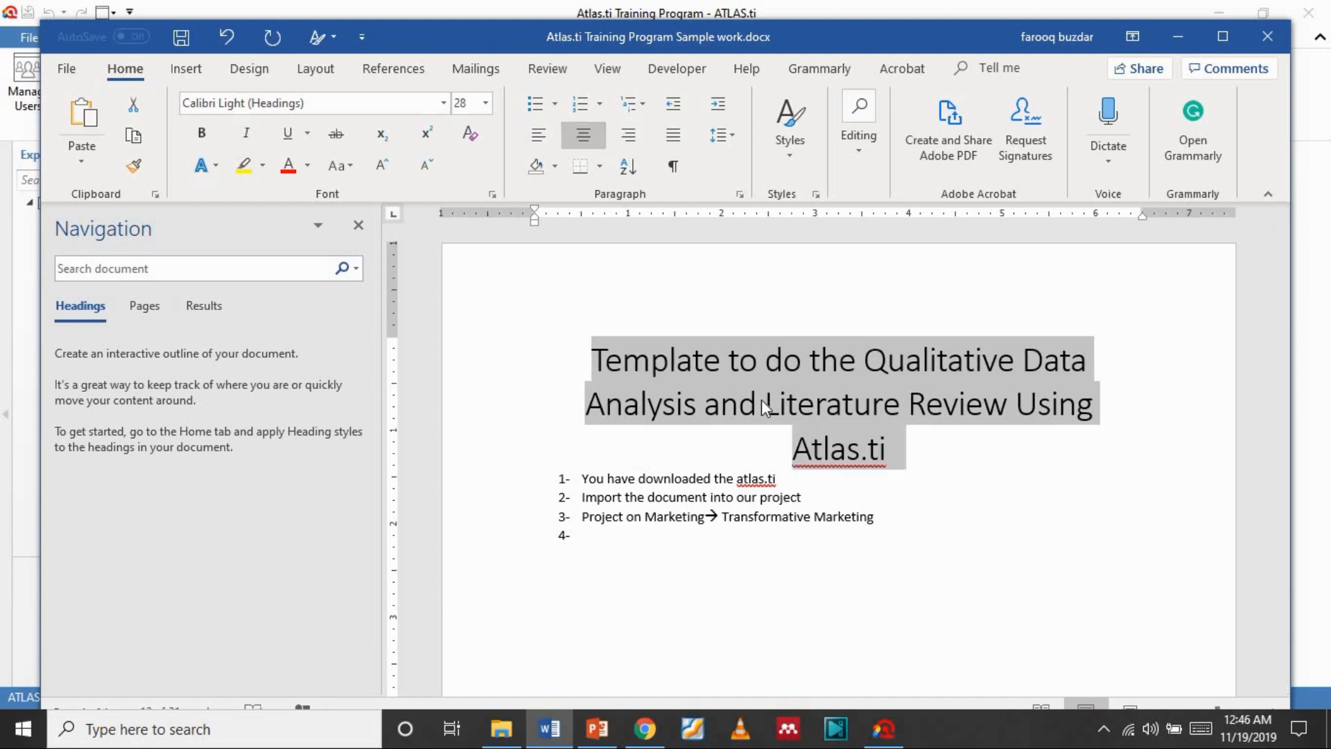
- Add an empty line below the title and set the three filled list items to font size 18
click(917, 446)
key(Return)
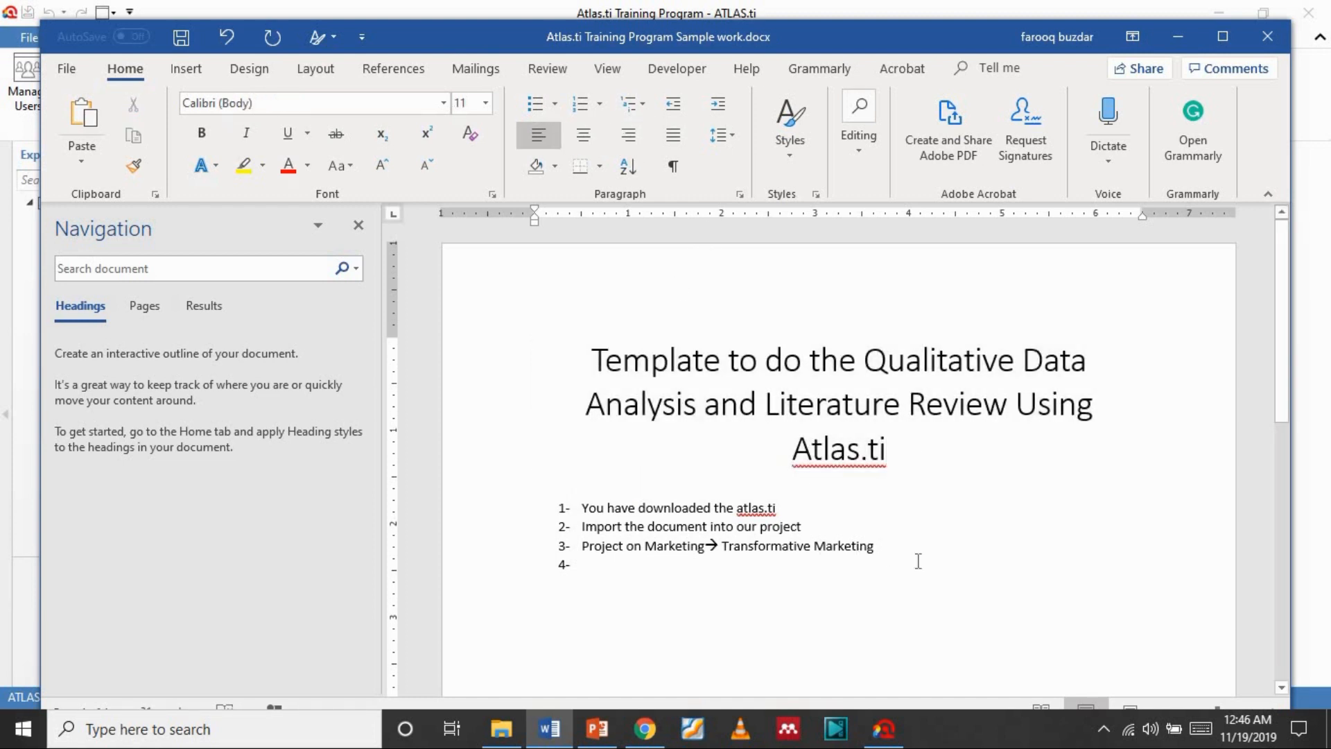
drag(594, 503, 565, 492)
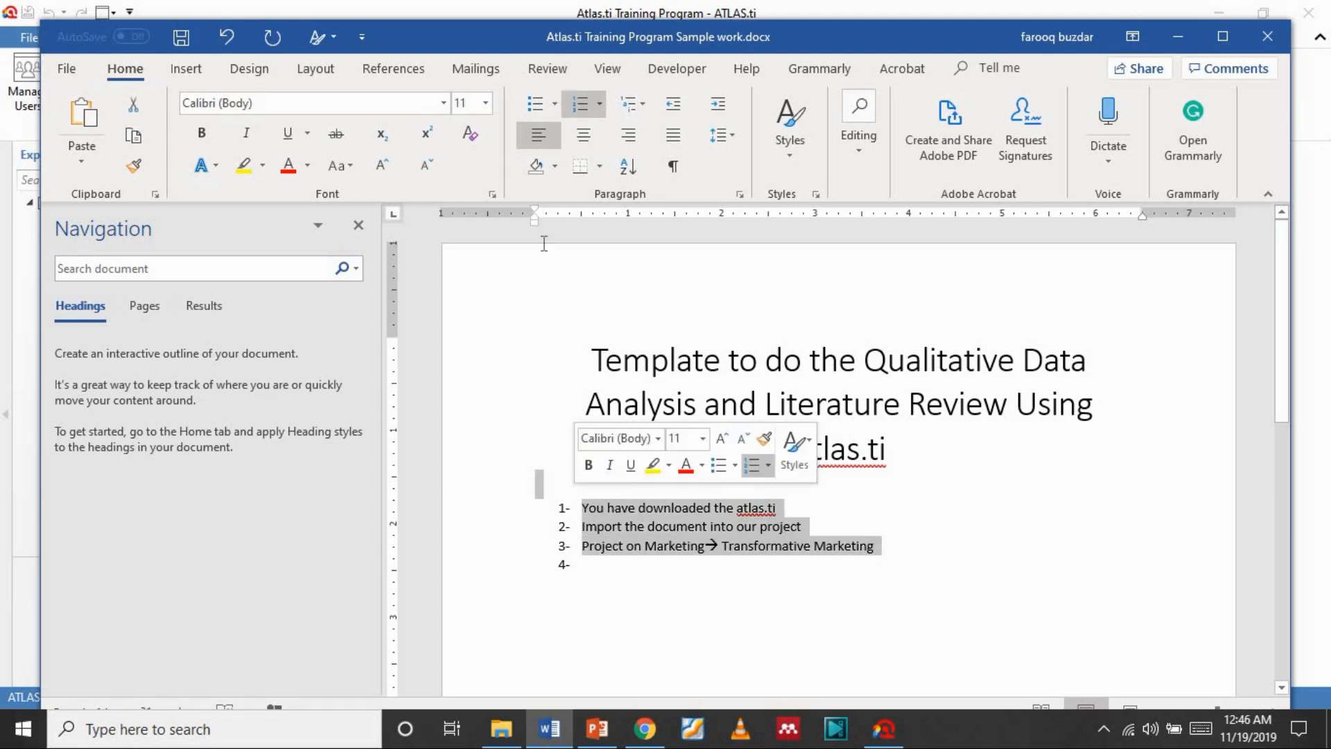
click(486, 104)
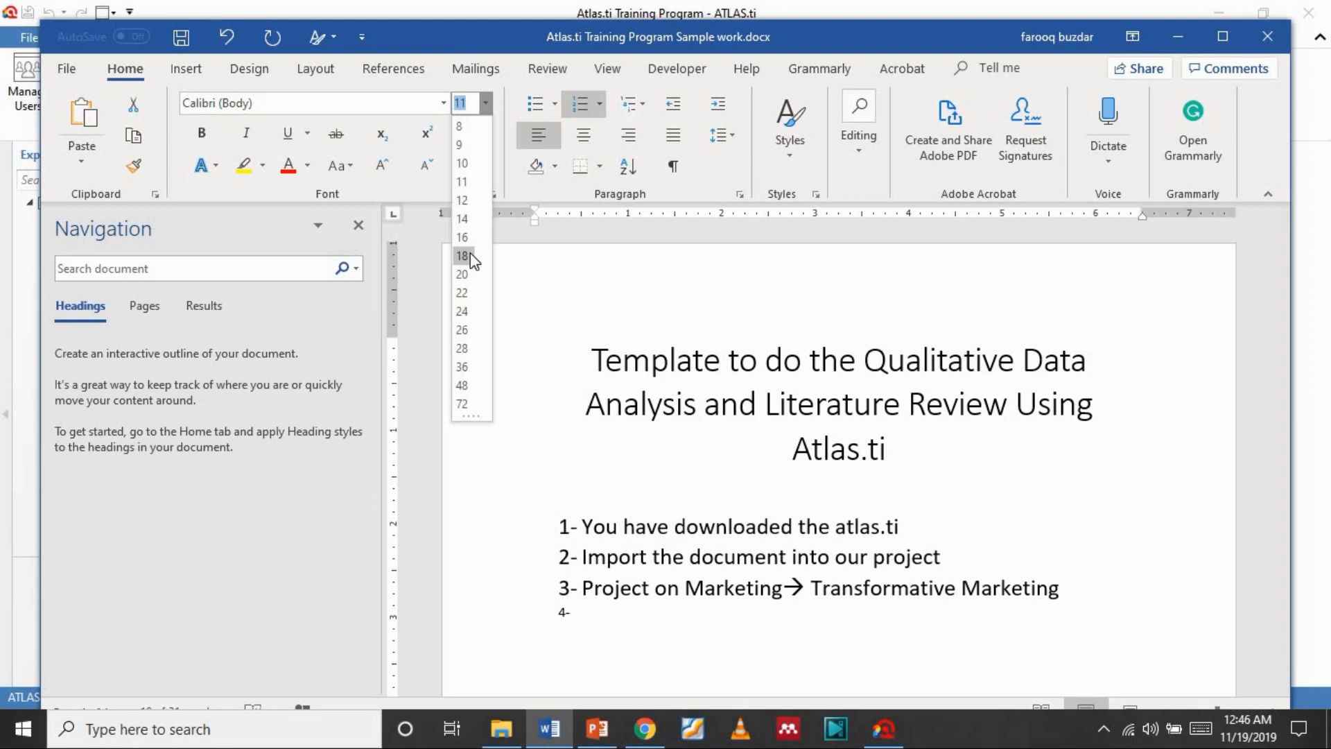
click(470, 254)
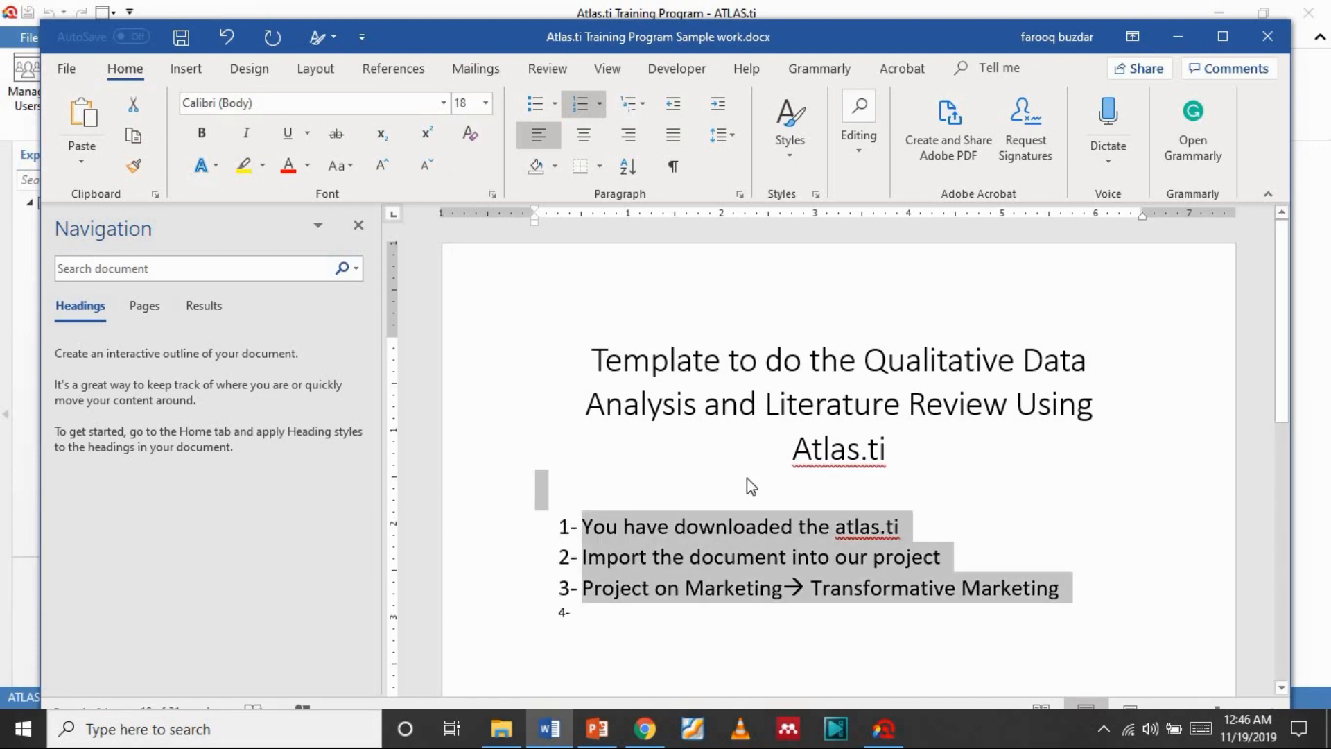
click(917, 527)
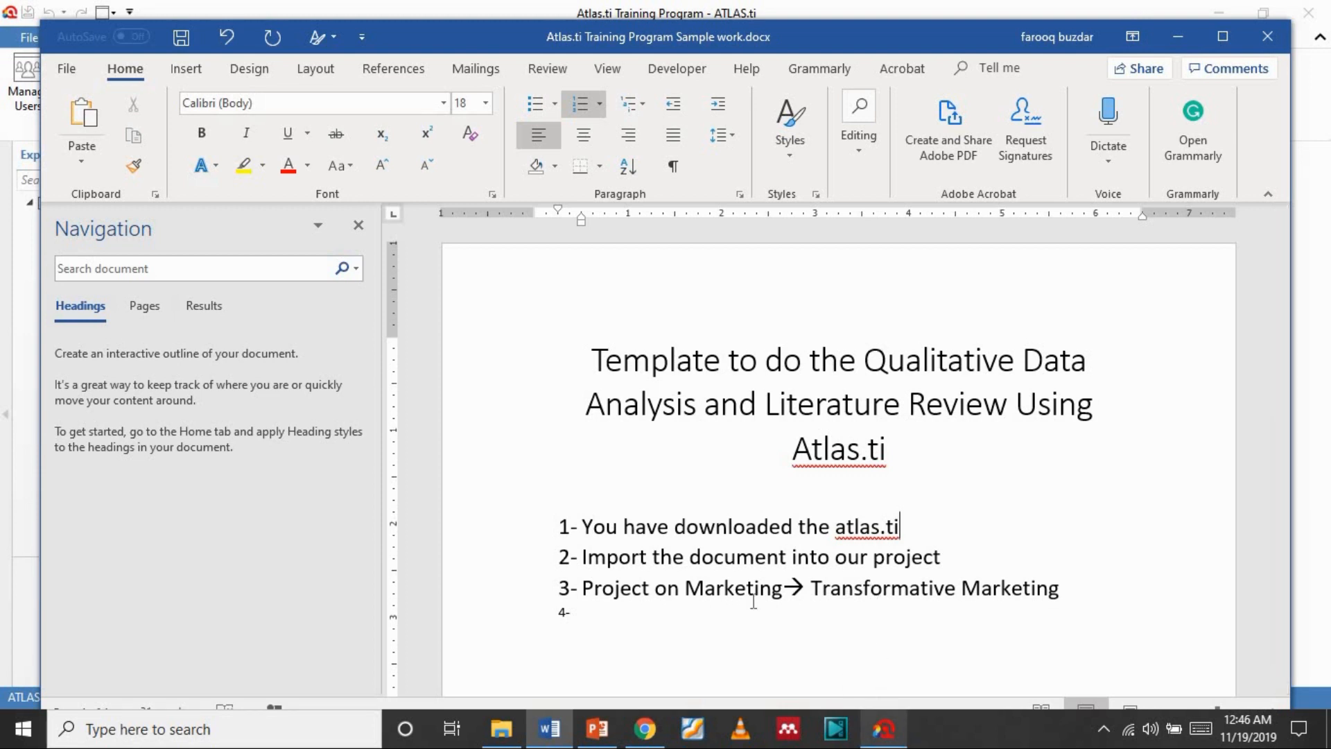
click(586, 612)
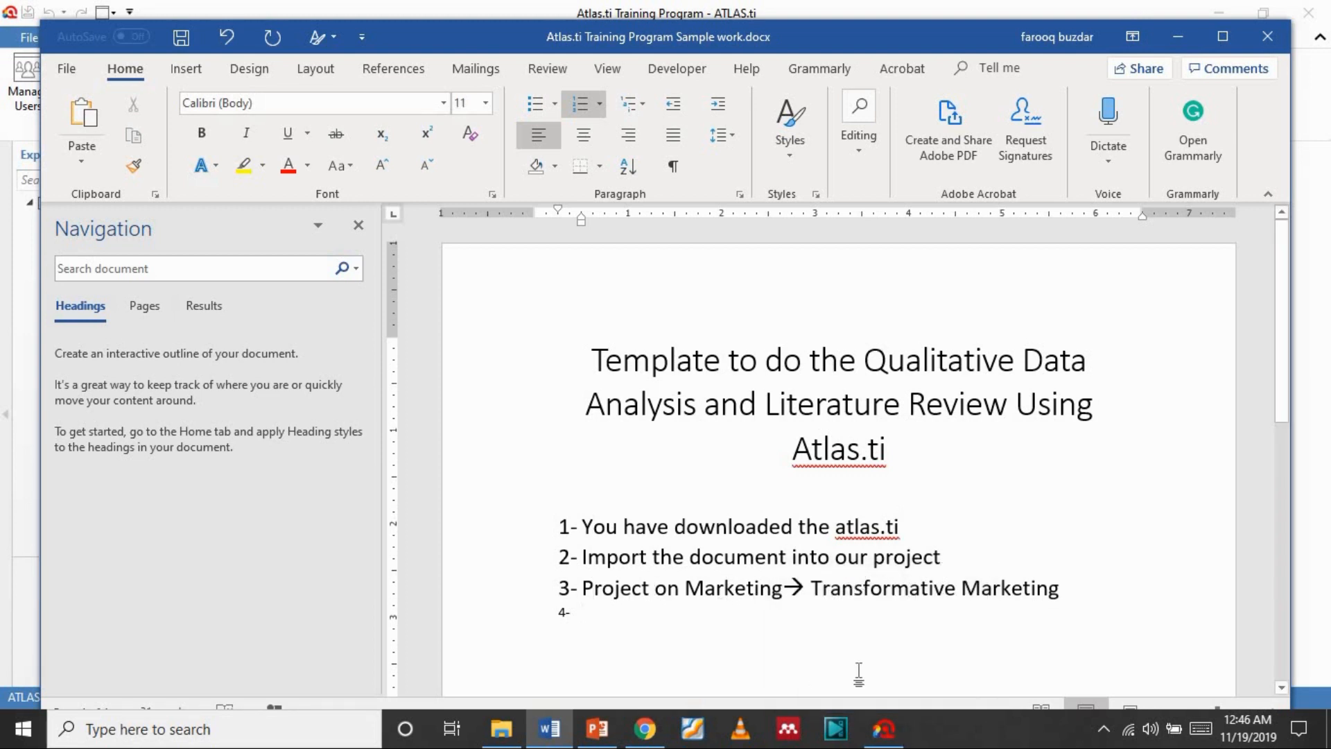
mouse_move(885, 728)
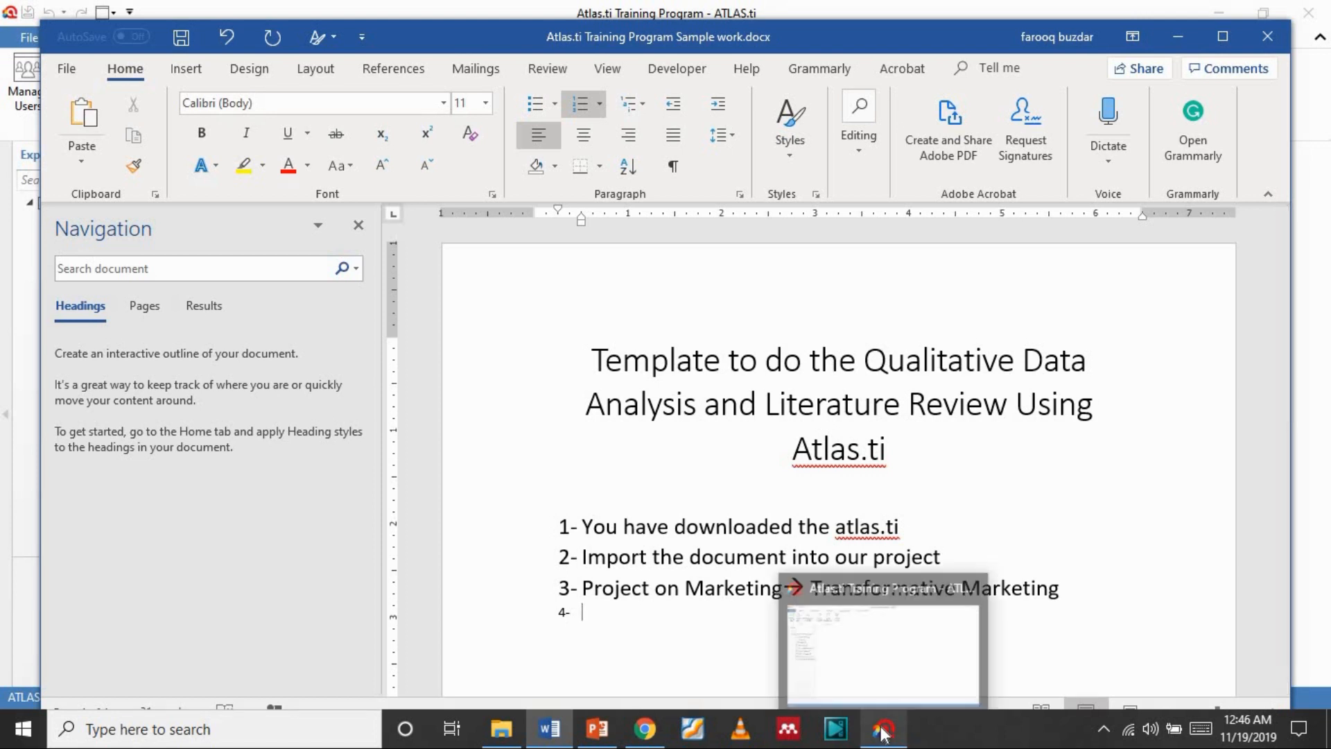
click(974, 445)
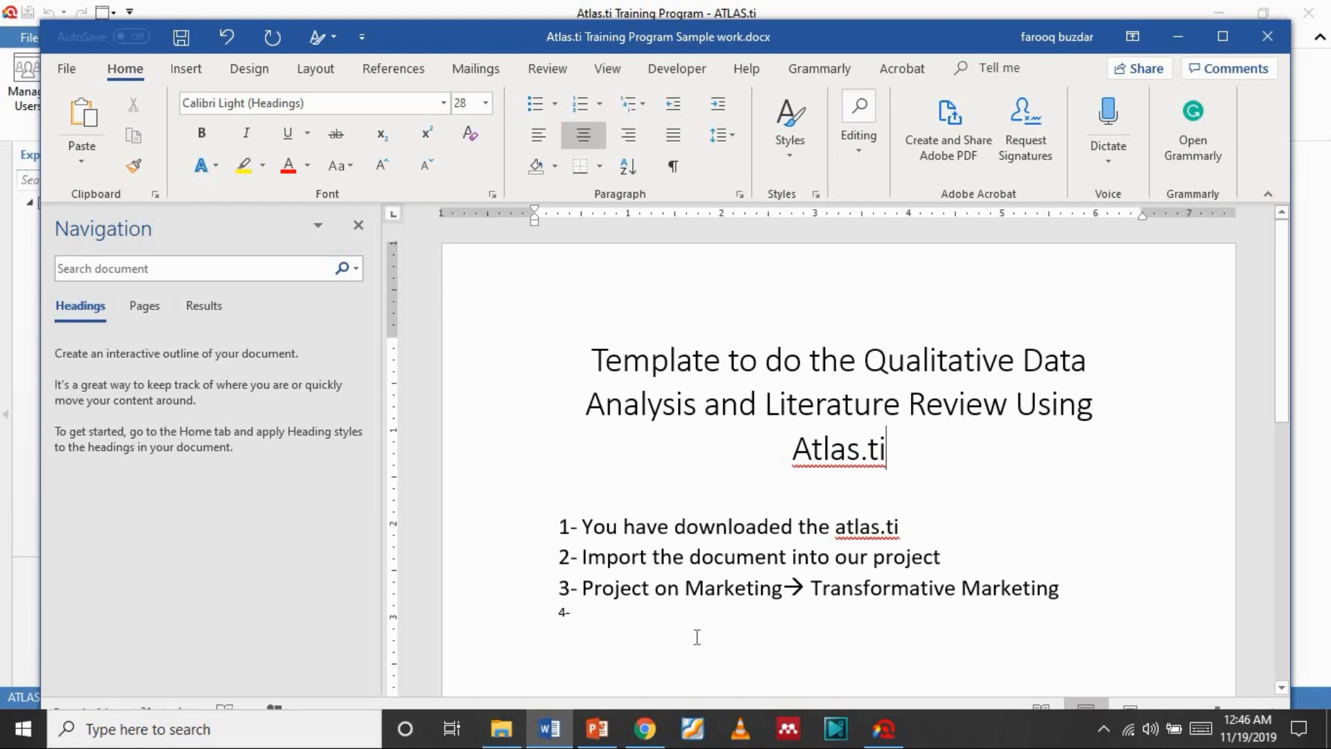
- Switch to Chrome and open Google Scholar in a new tab through a web search for "Google scholar"
click(645, 728)
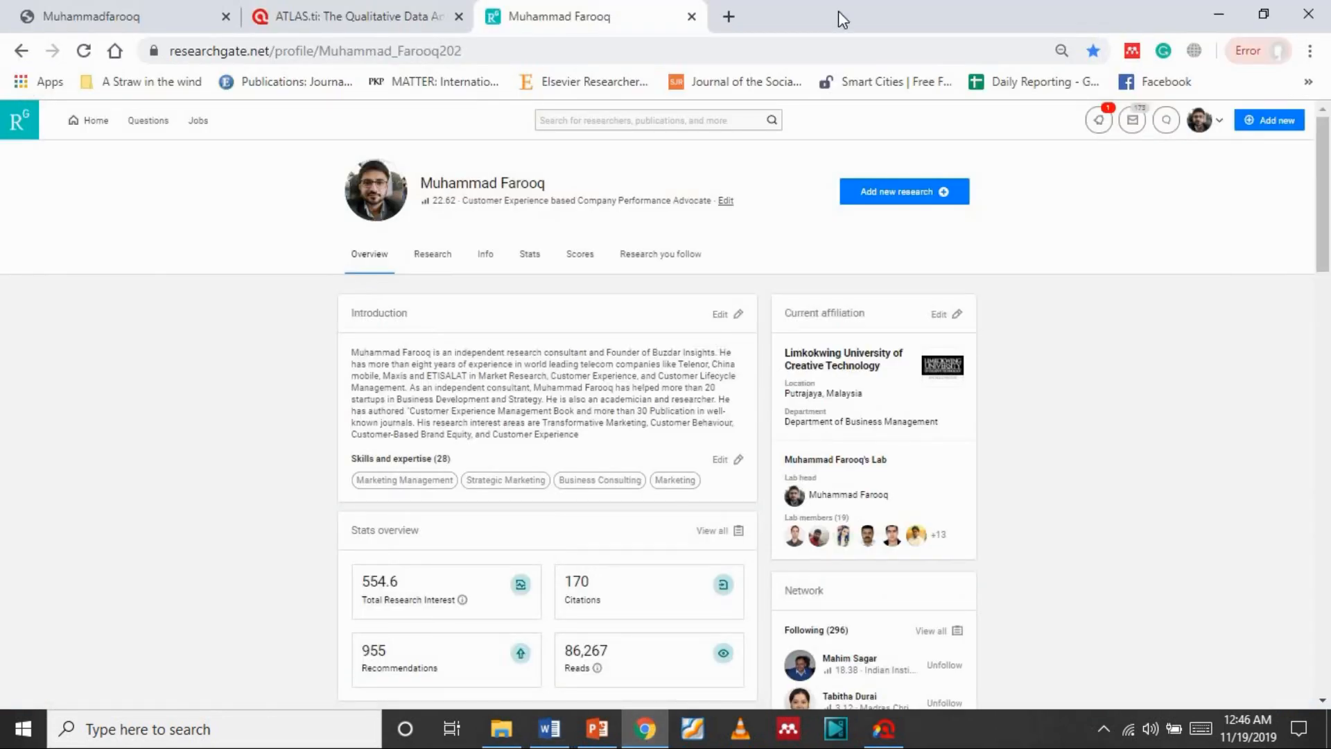
click(729, 16)
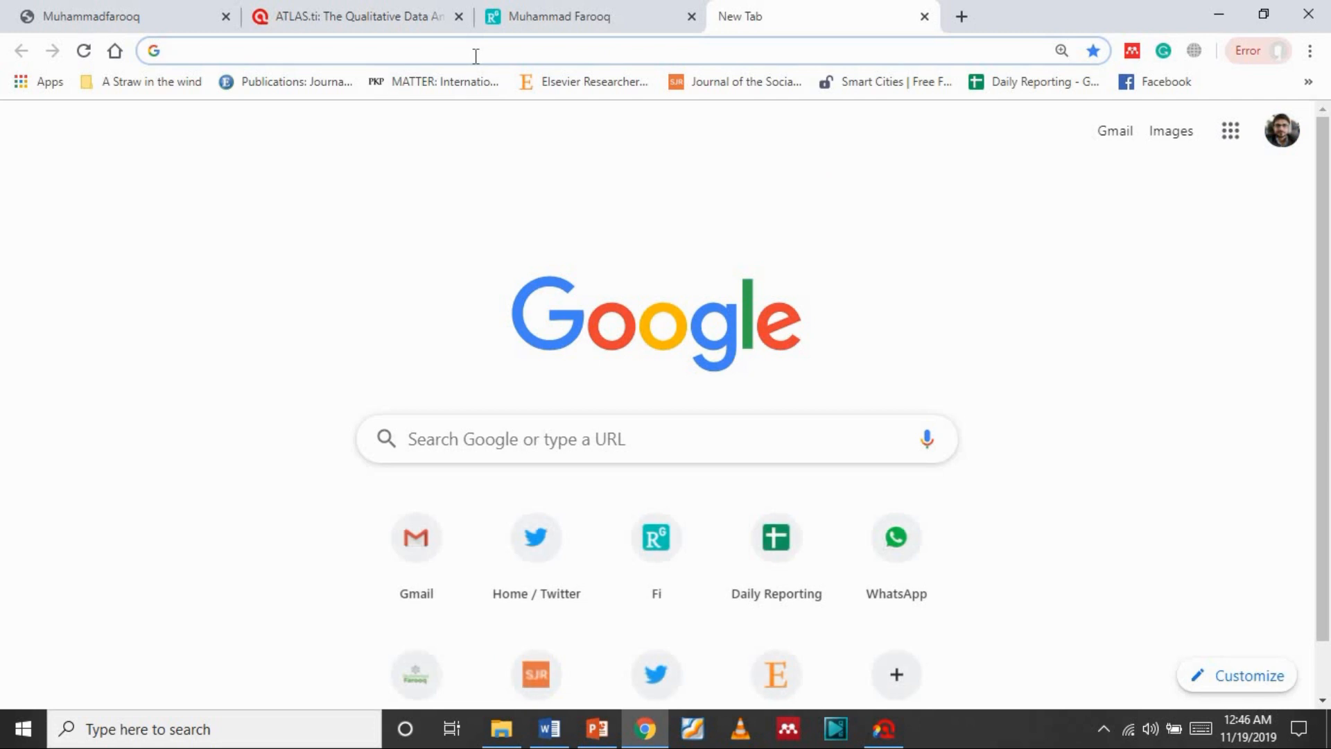
text(tran)
key(BackSpace)
key(BackSpace)
key(BackSpace)
key(BackSpace)
text(Google scholar)
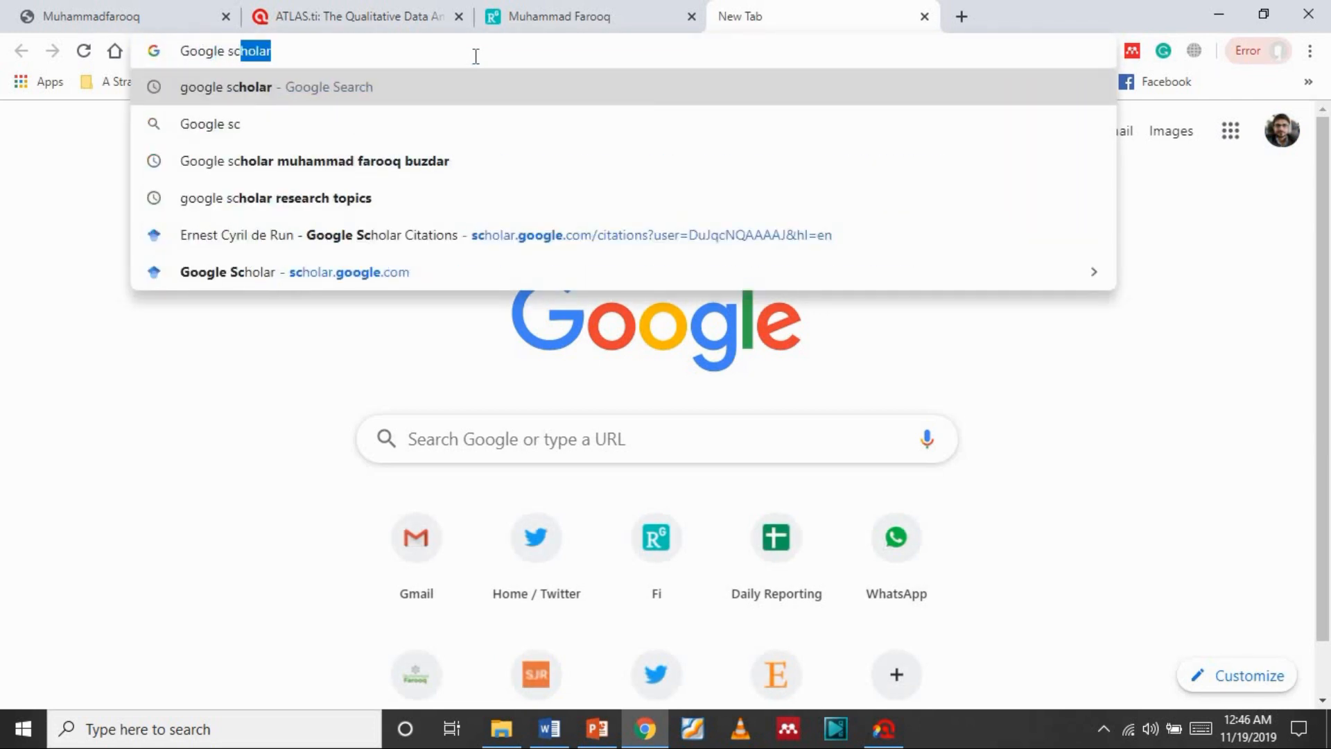
key(Return)
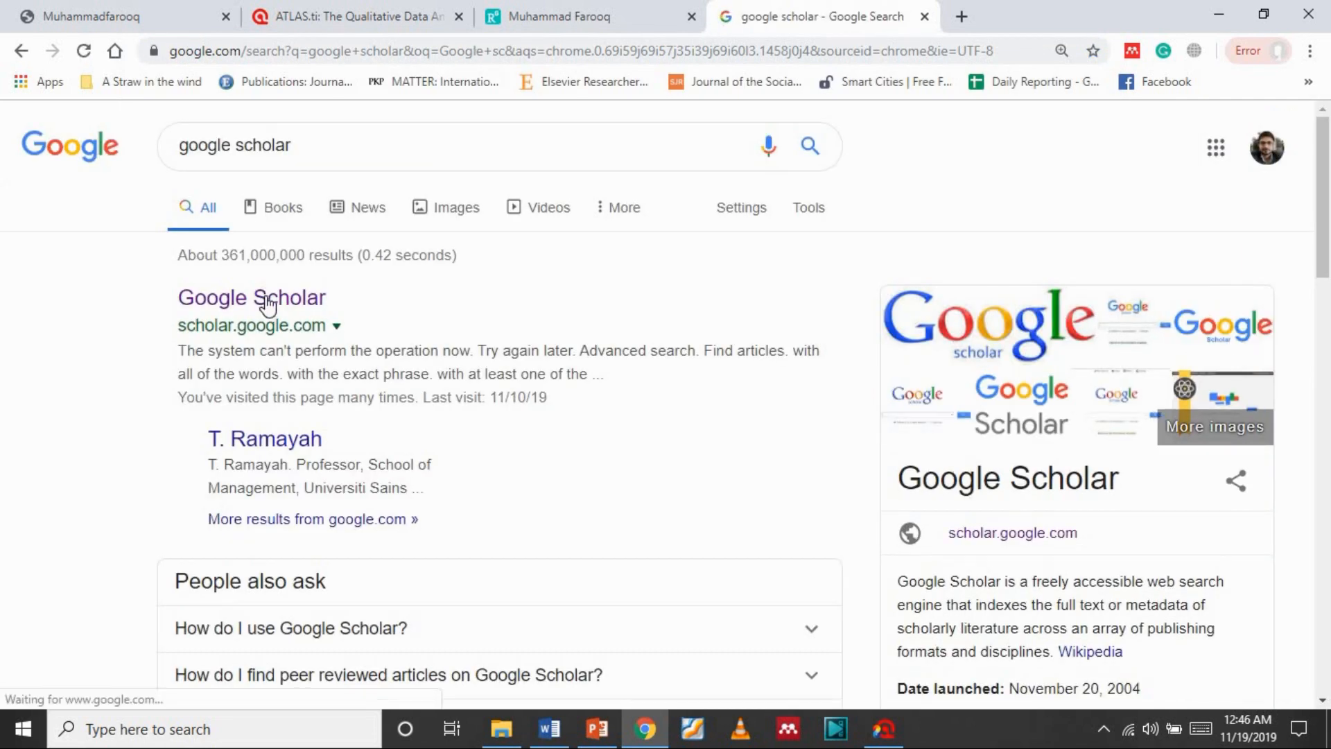
click(266, 301)
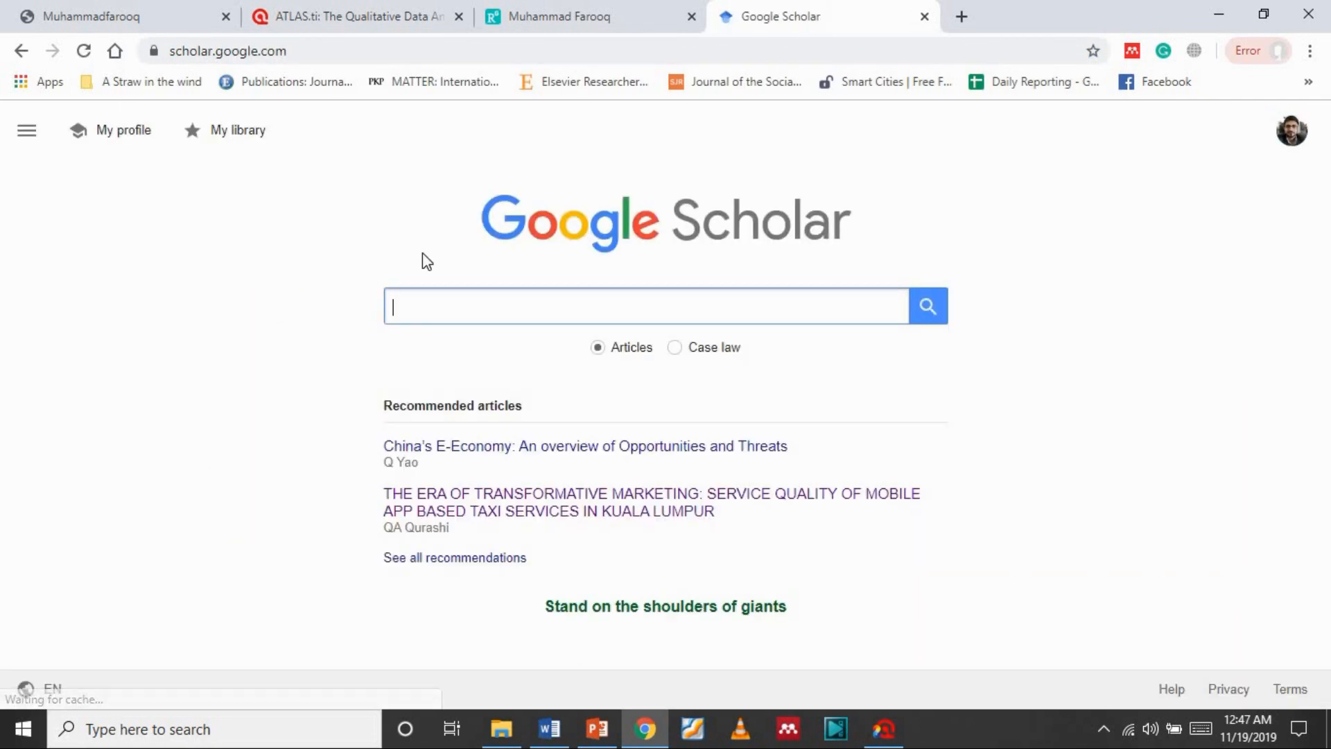
- Search Google Scholar for the exact phrase "Transformative marketing", enclosed in quotation marks
click(464, 313)
text(Tra)
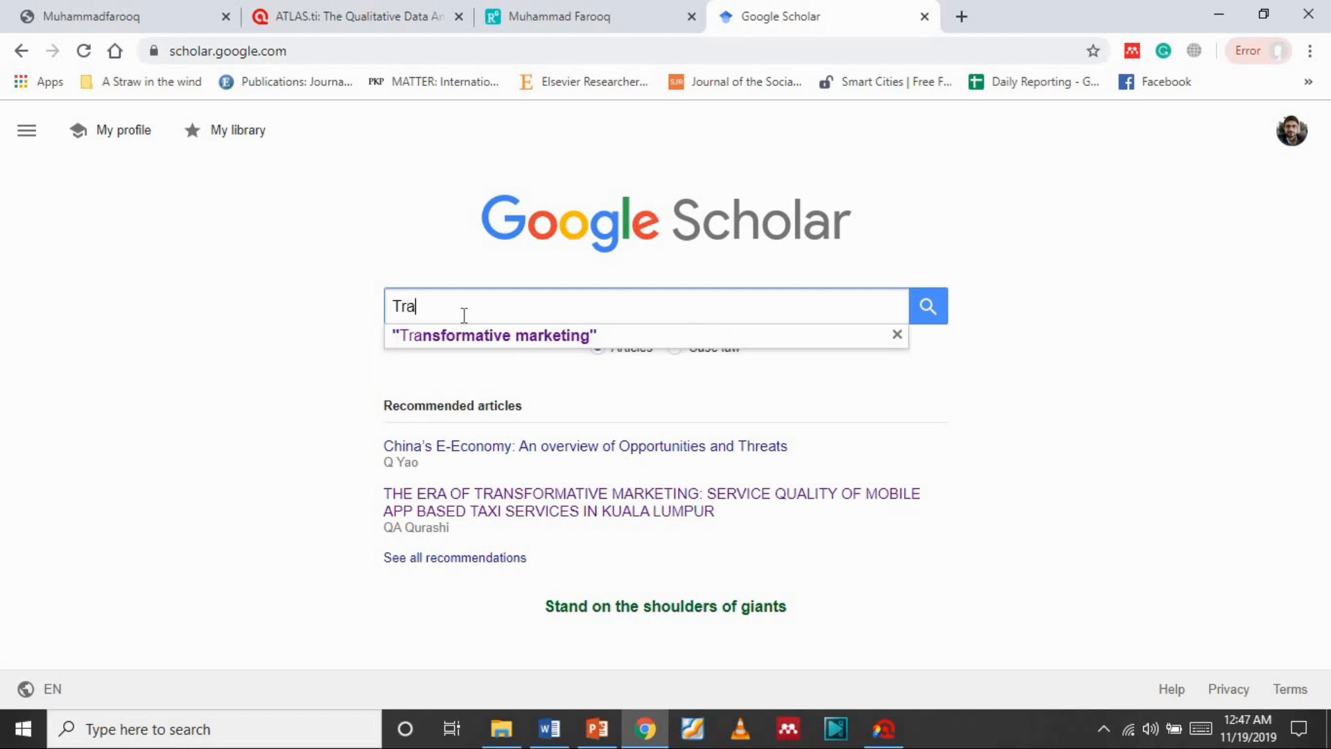
text(nsform)
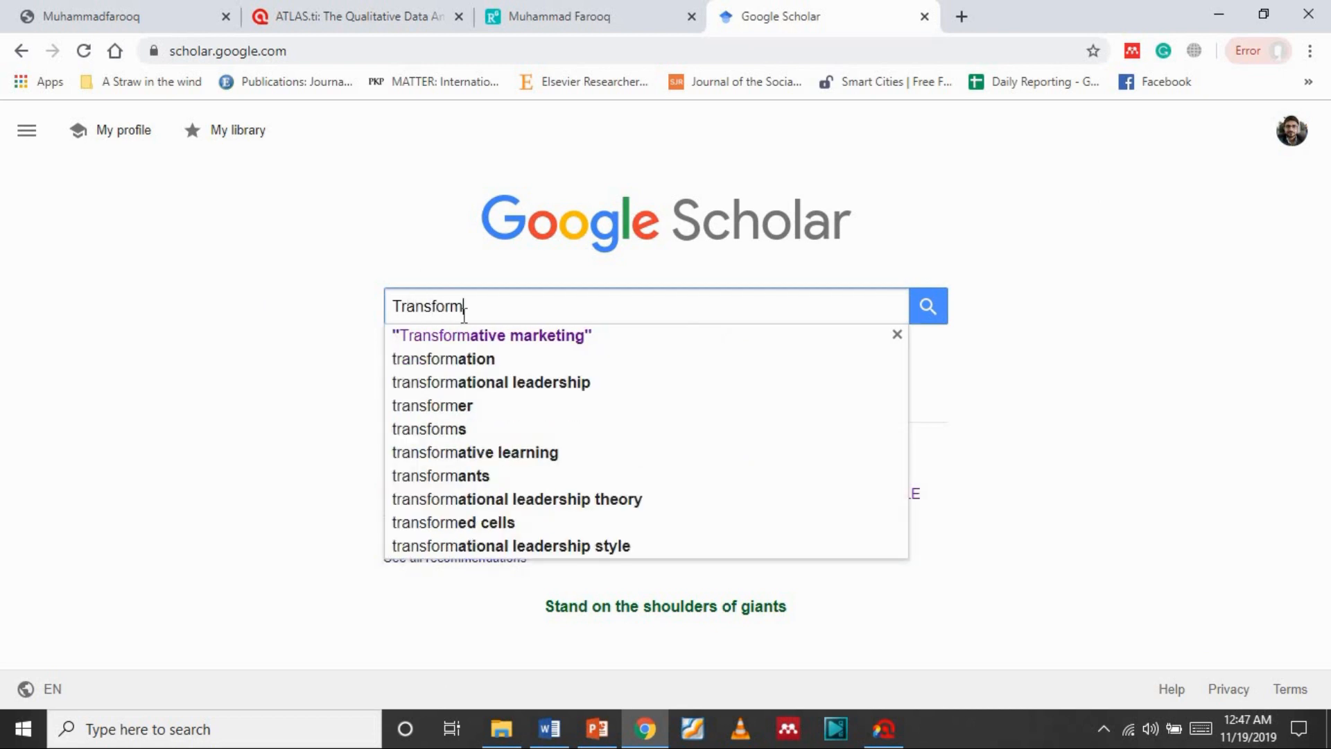
text(ative mar)
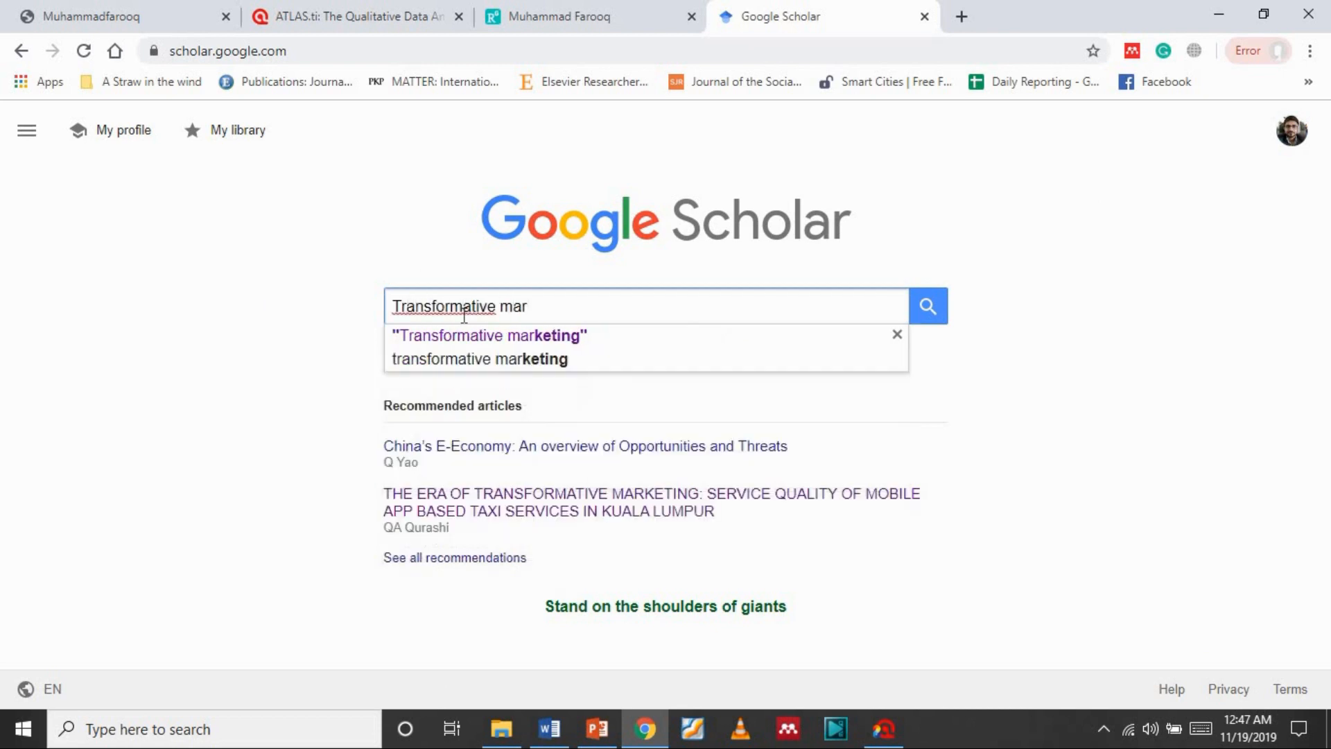
text(keting")
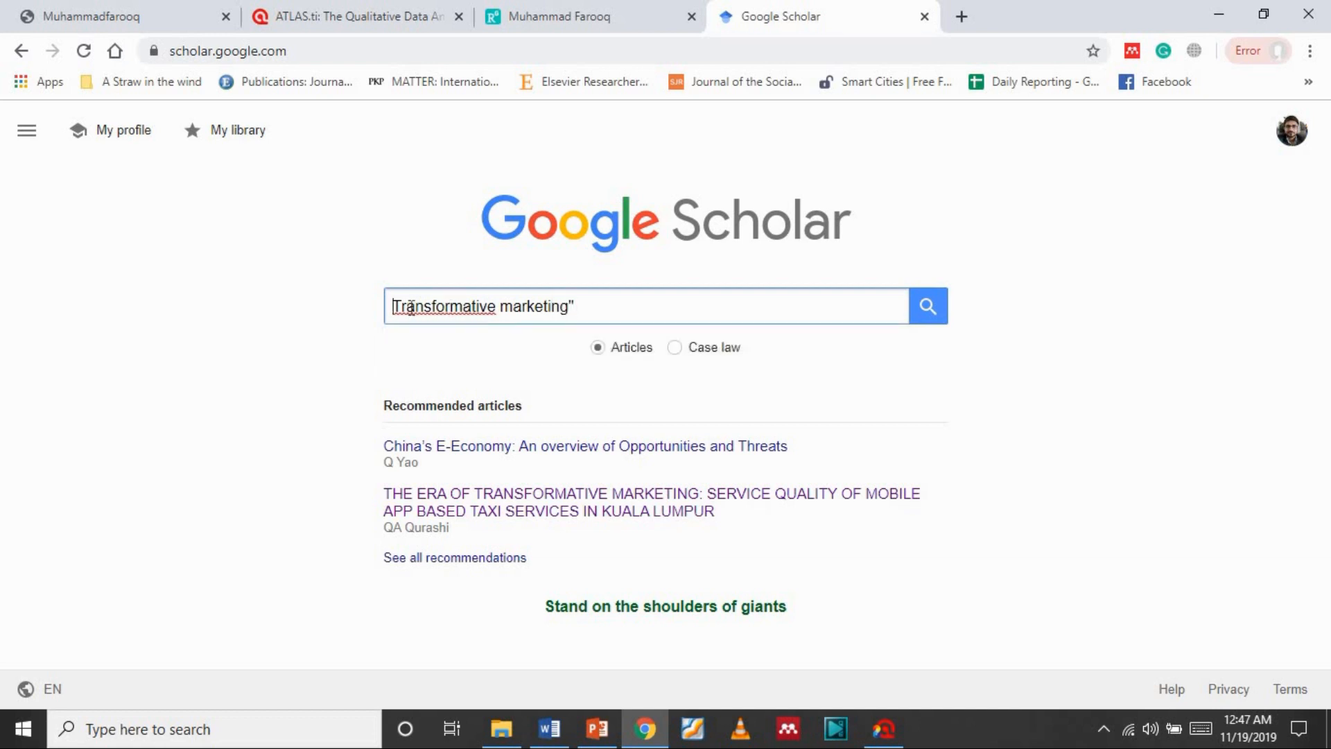
text(")
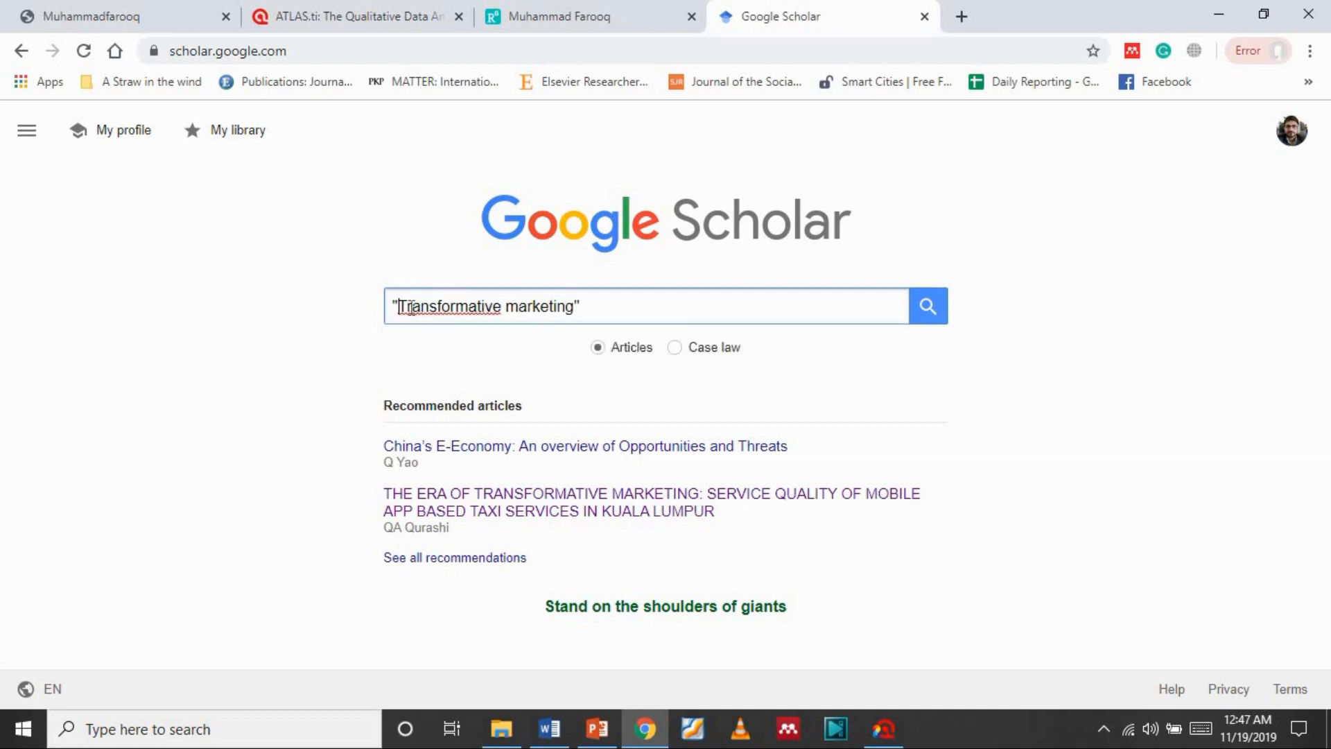
key(Return)
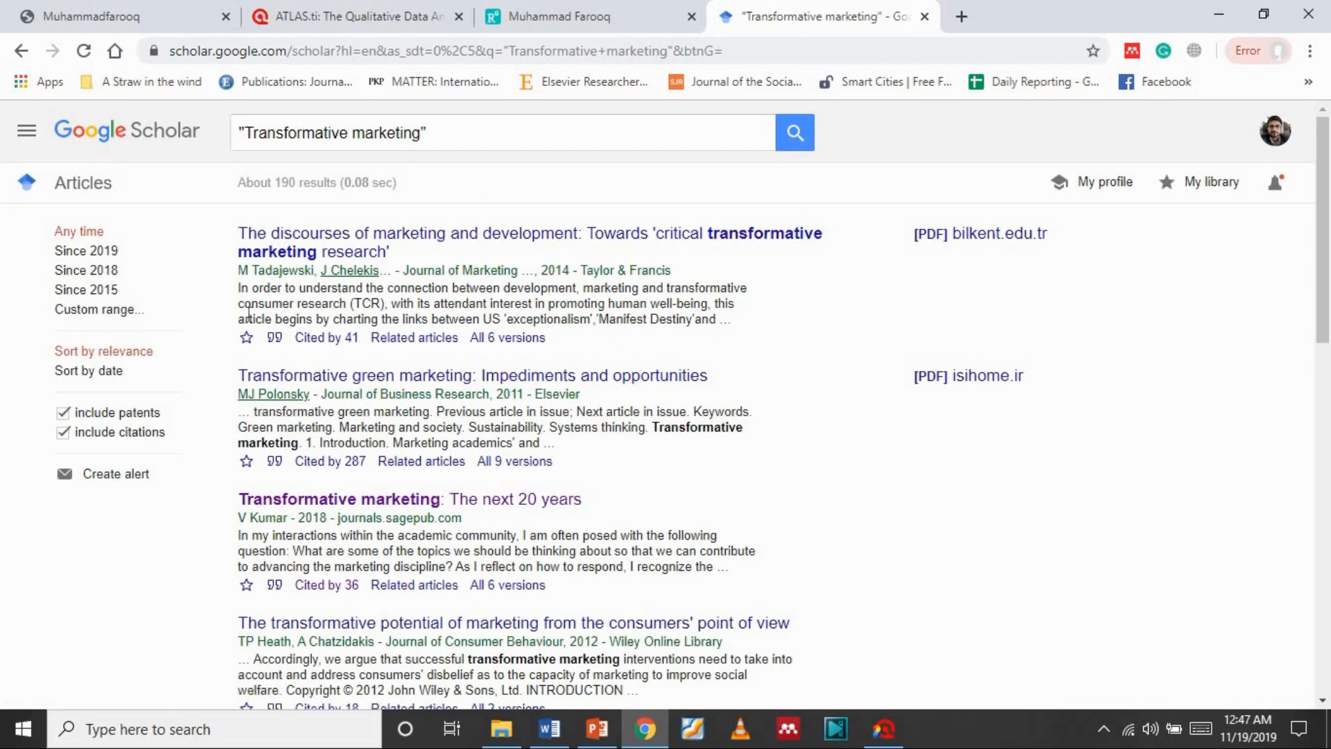
- Limit the results to articles since 2019 and open the university libraries and over-the-top (OTT) services articles in new tabs
click(84, 258)
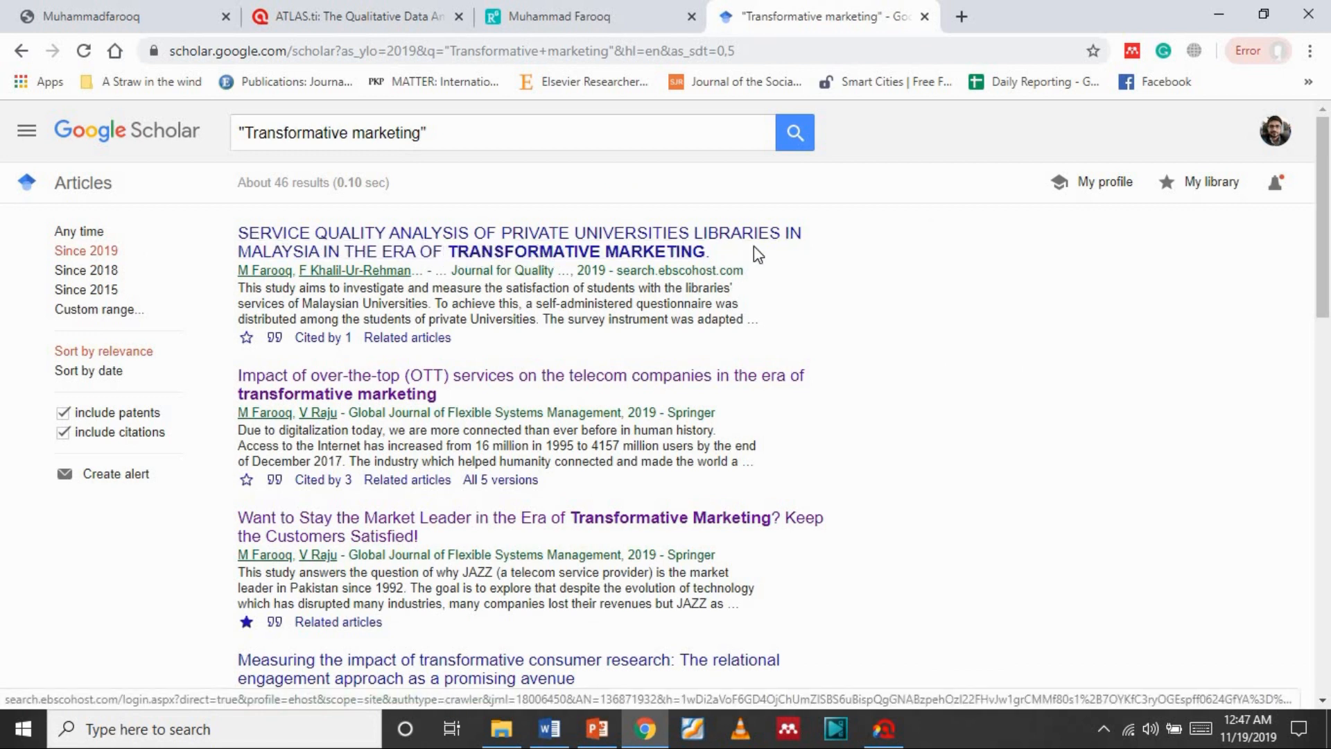
right_click(534, 250)
click(596, 265)
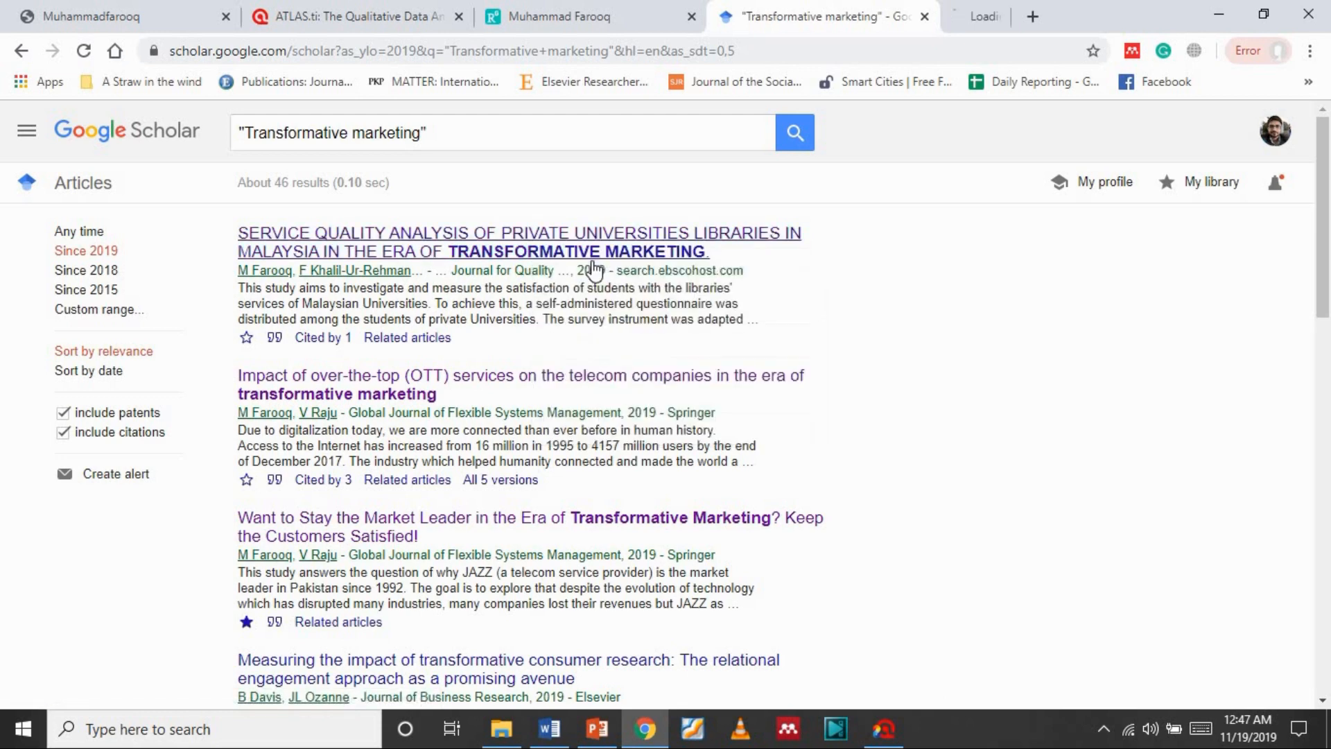
right_click(382, 383)
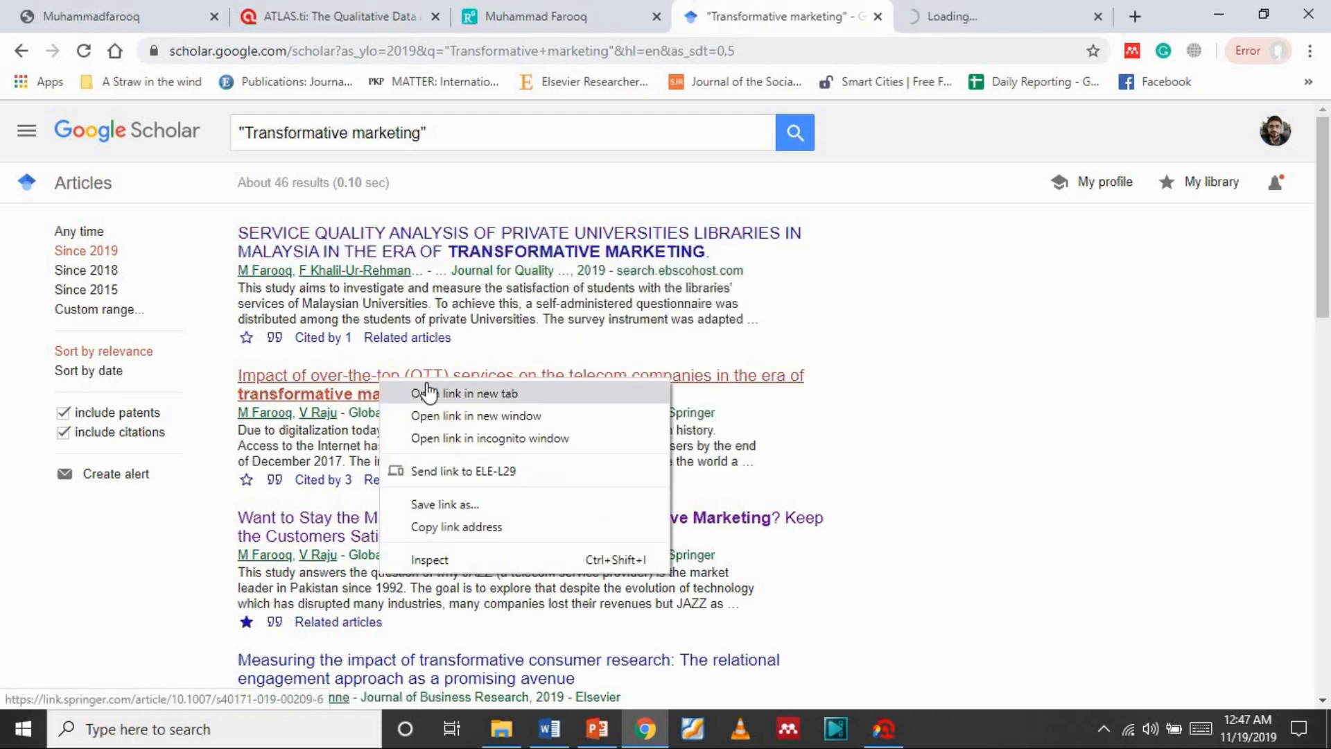
click(427, 391)
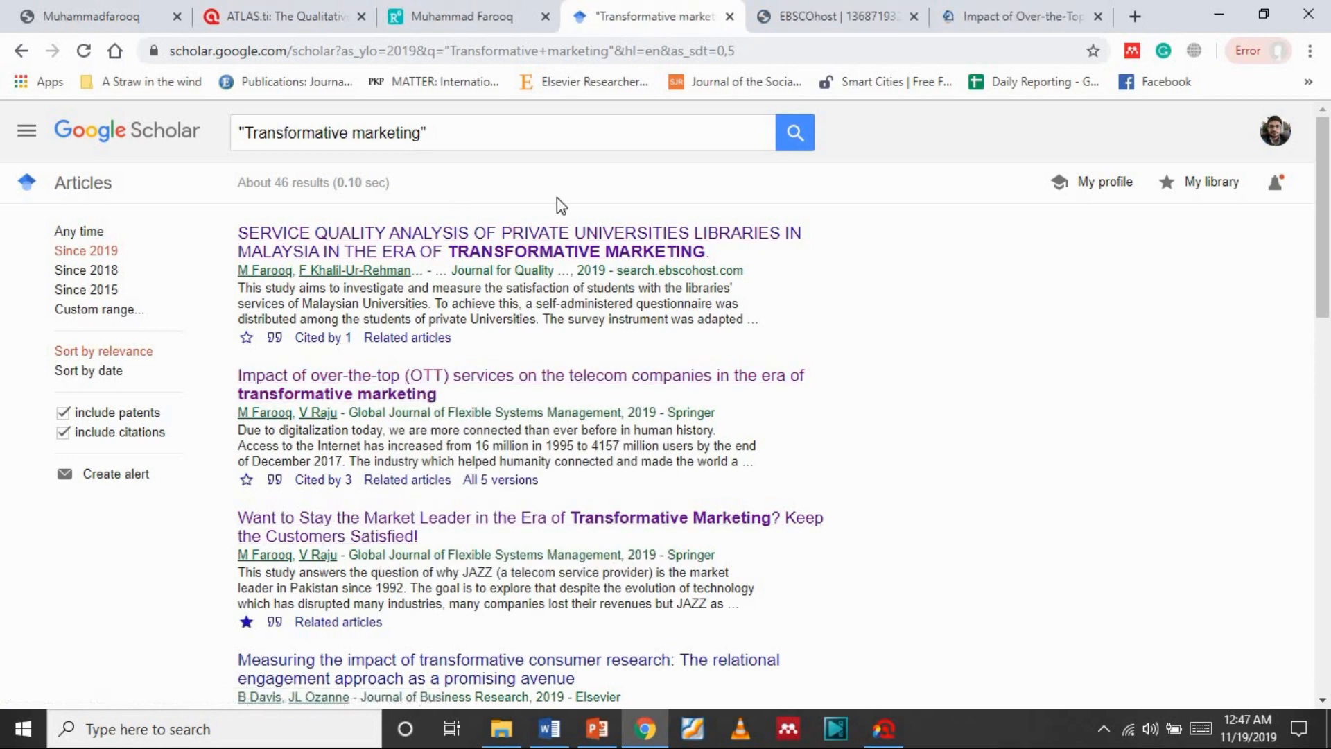
- Copy the university libraries article's full title from its EBSCOhost page and search Google for it in a new tab
click(834, 5)
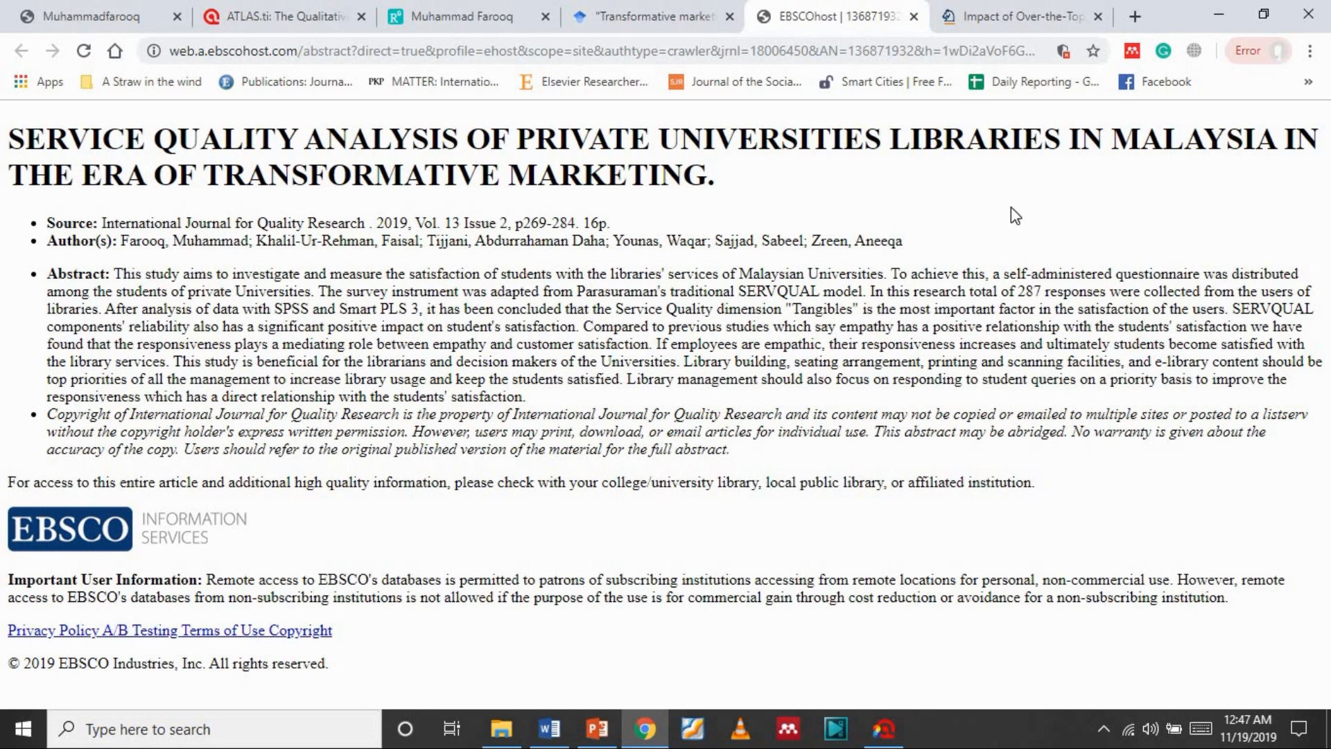
drag(759, 196, 11, 137)
key(ctrl+c)
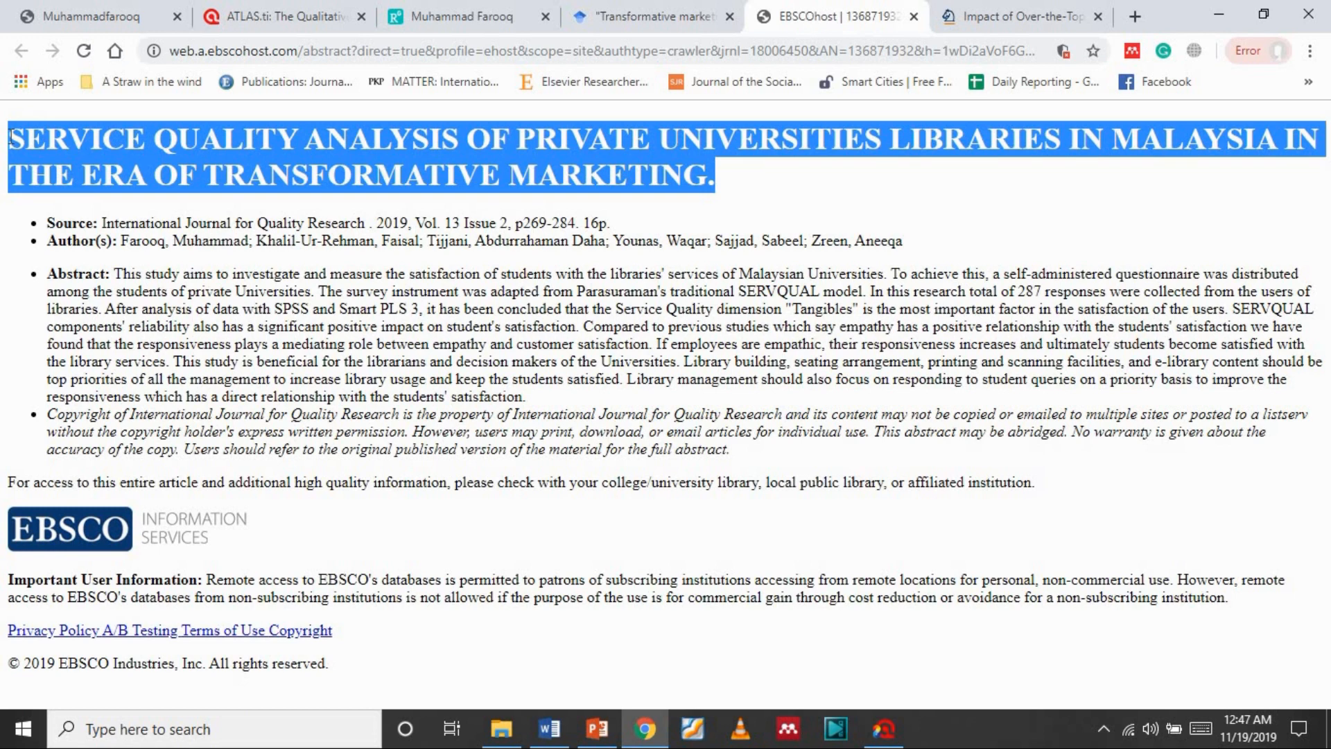
click(1135, 16)
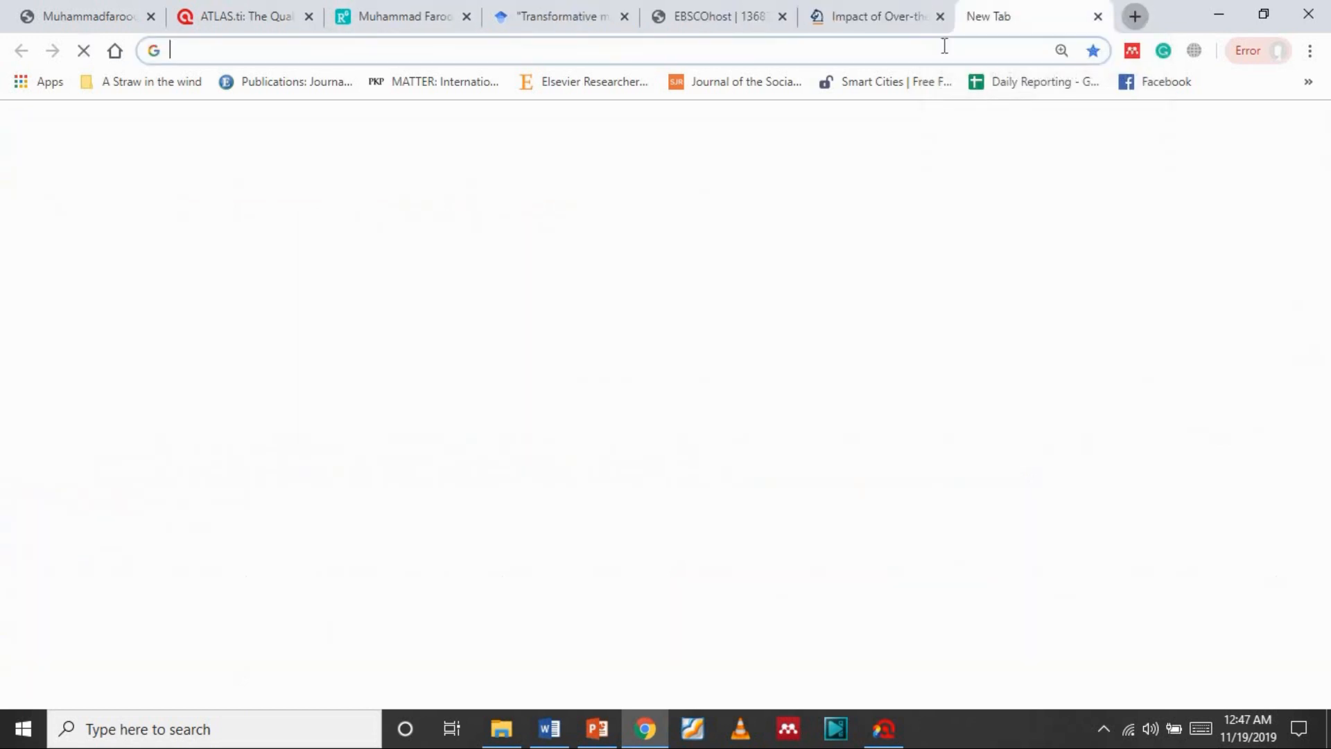
key(ctrl+v)
key(Return)
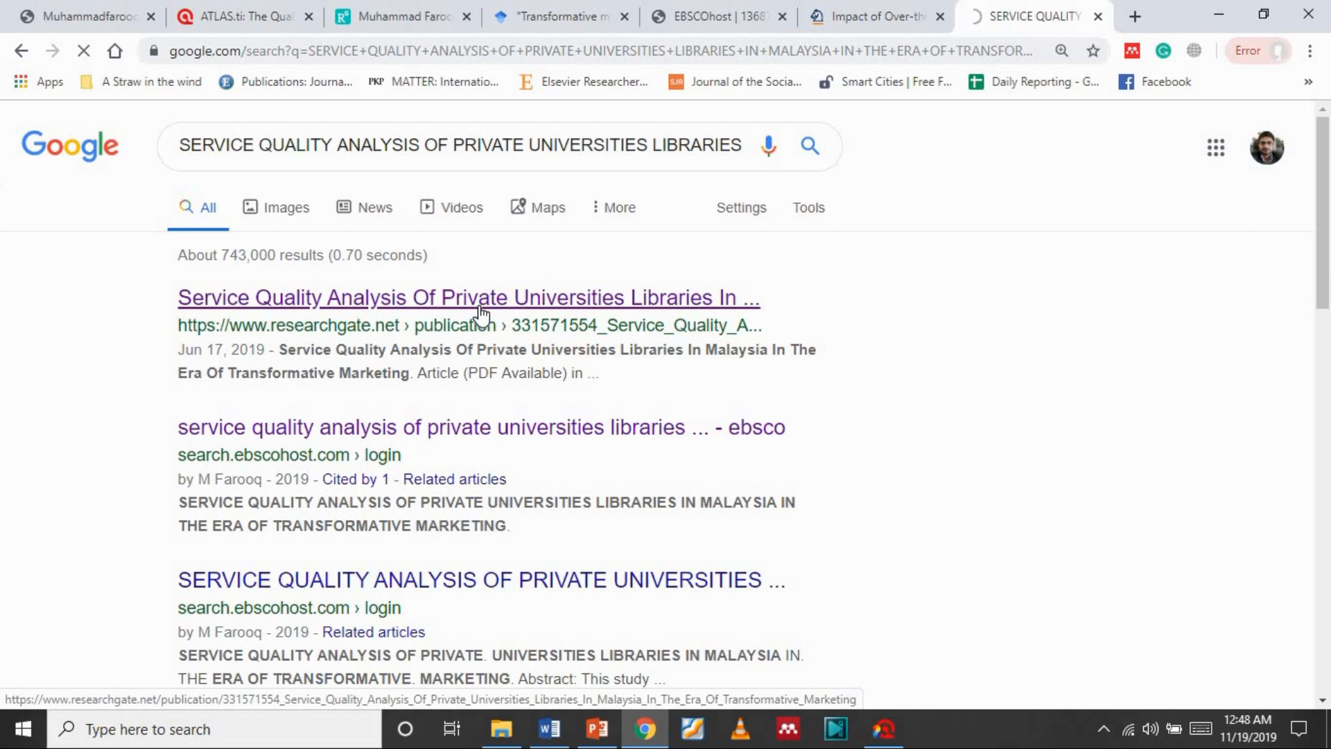
- Copy the over-the-top (OTT) services article's full title from its Springer page and search Google for it in a new tab
click(882, 10)
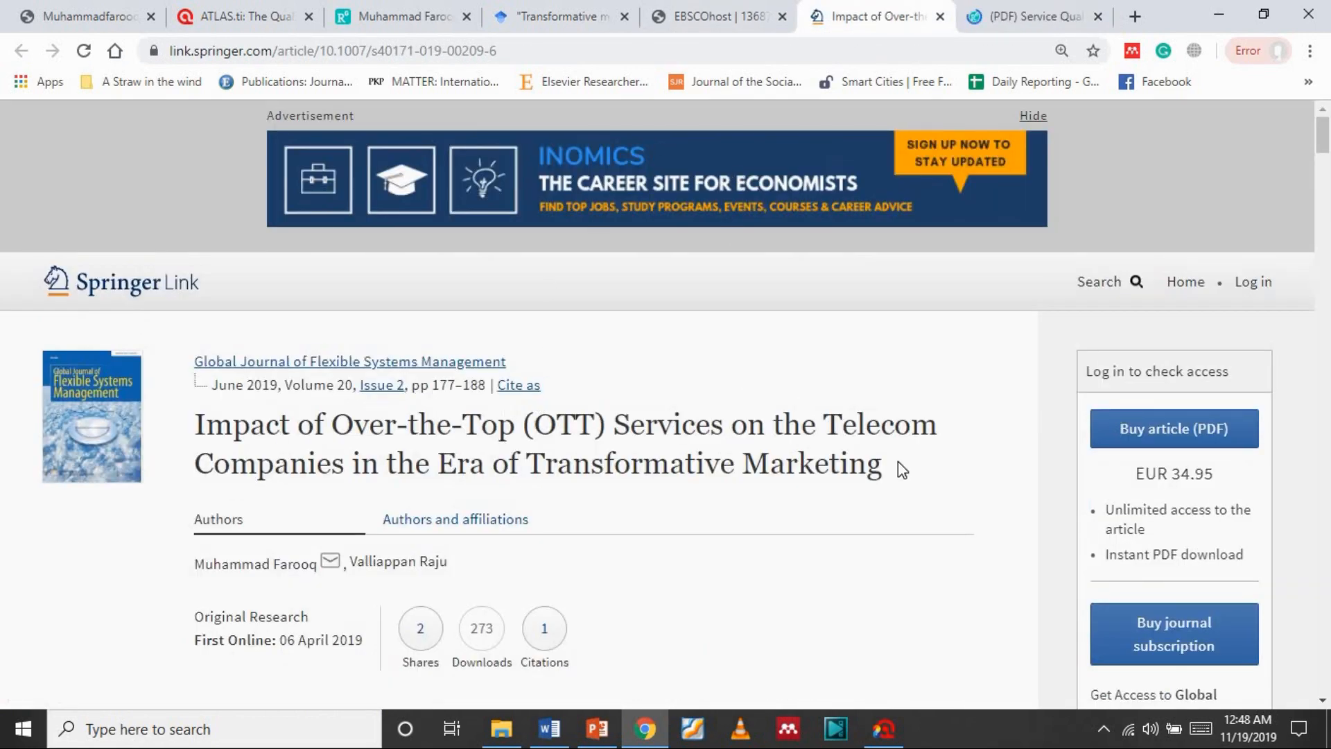
drag(882, 463, 199, 430)
key(ctrl+c)
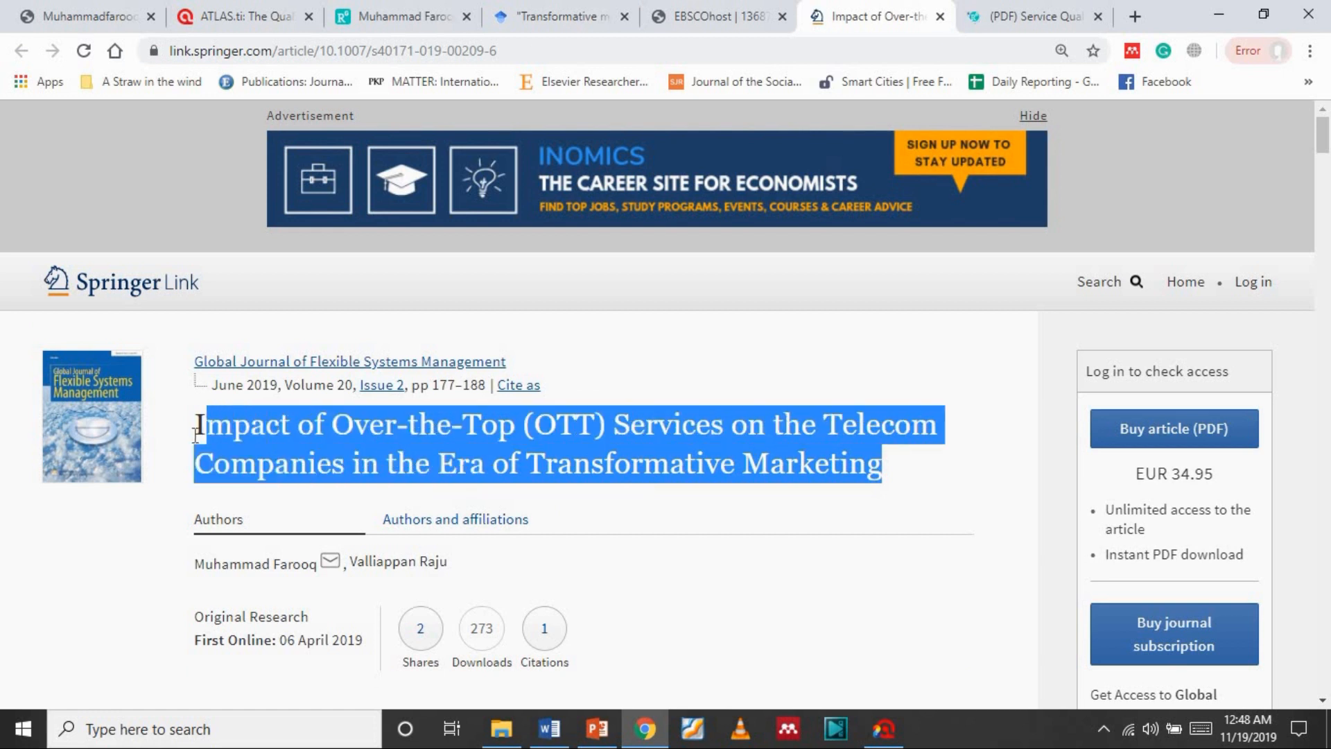
click(1061, 14)
click(1135, 16)
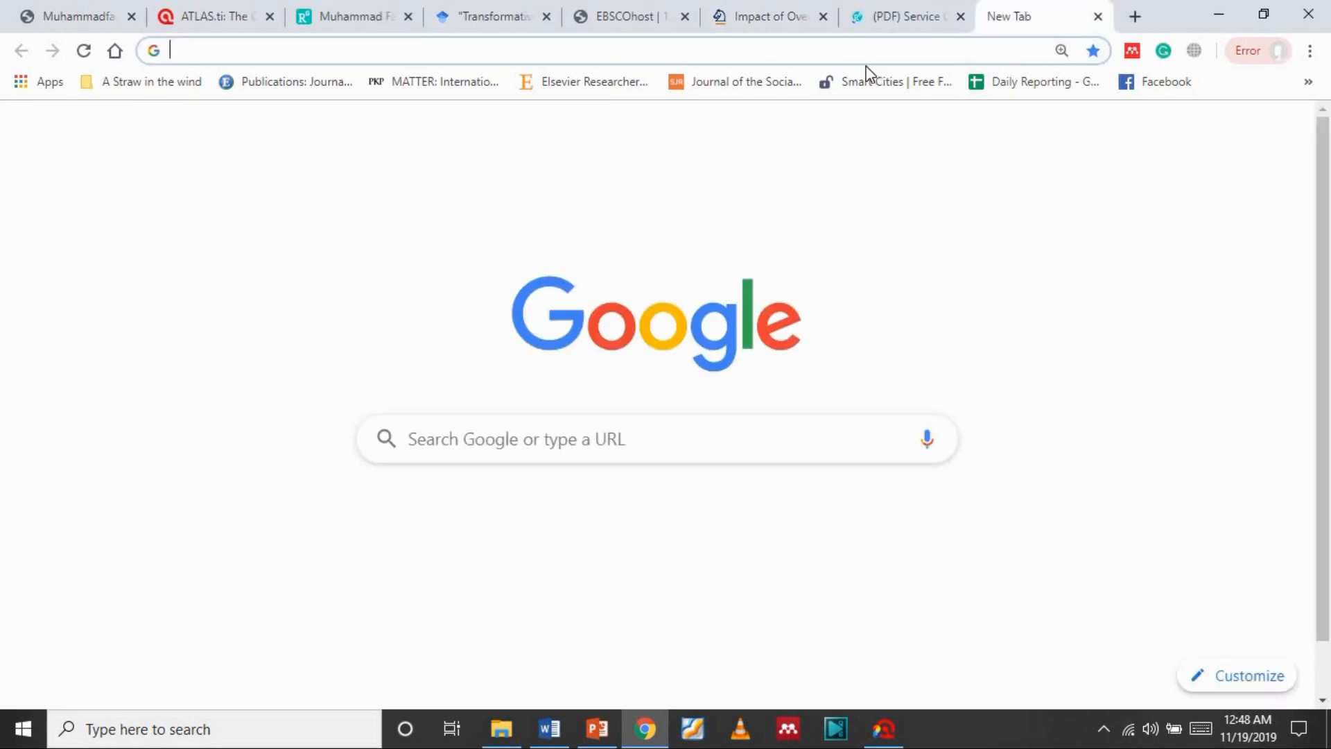
key(ctrl+v)
key(Return)
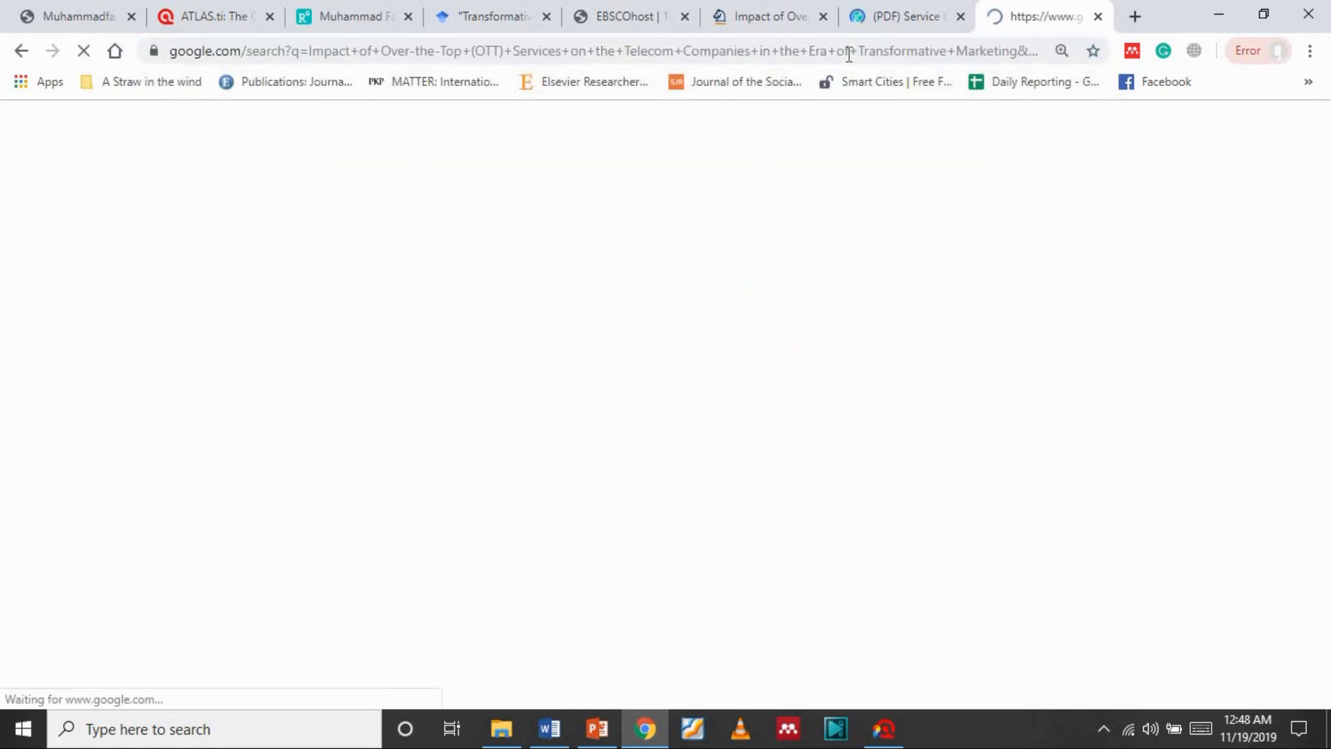
- Check the libraries article's ResearchGate page and open the ResearchGate search result for the over-the-top (OTT) services article
click(901, 4)
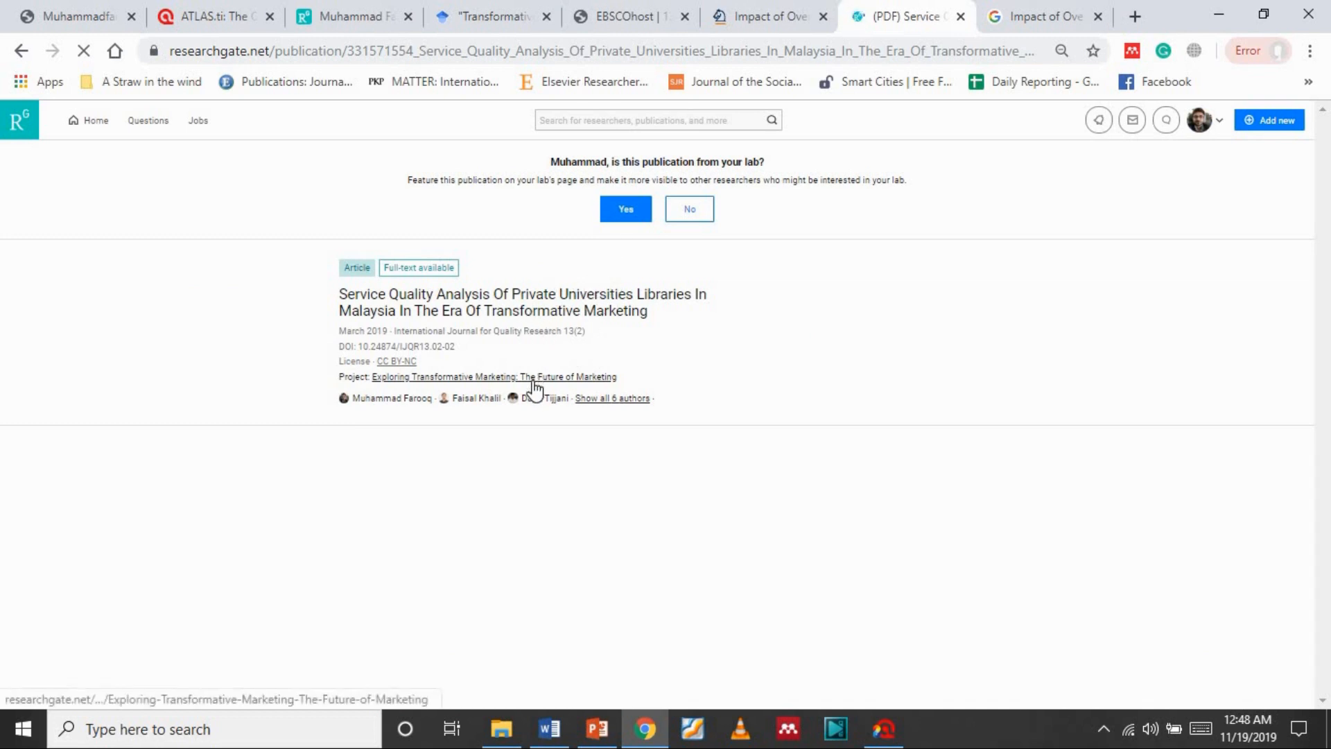
click(609, 52)
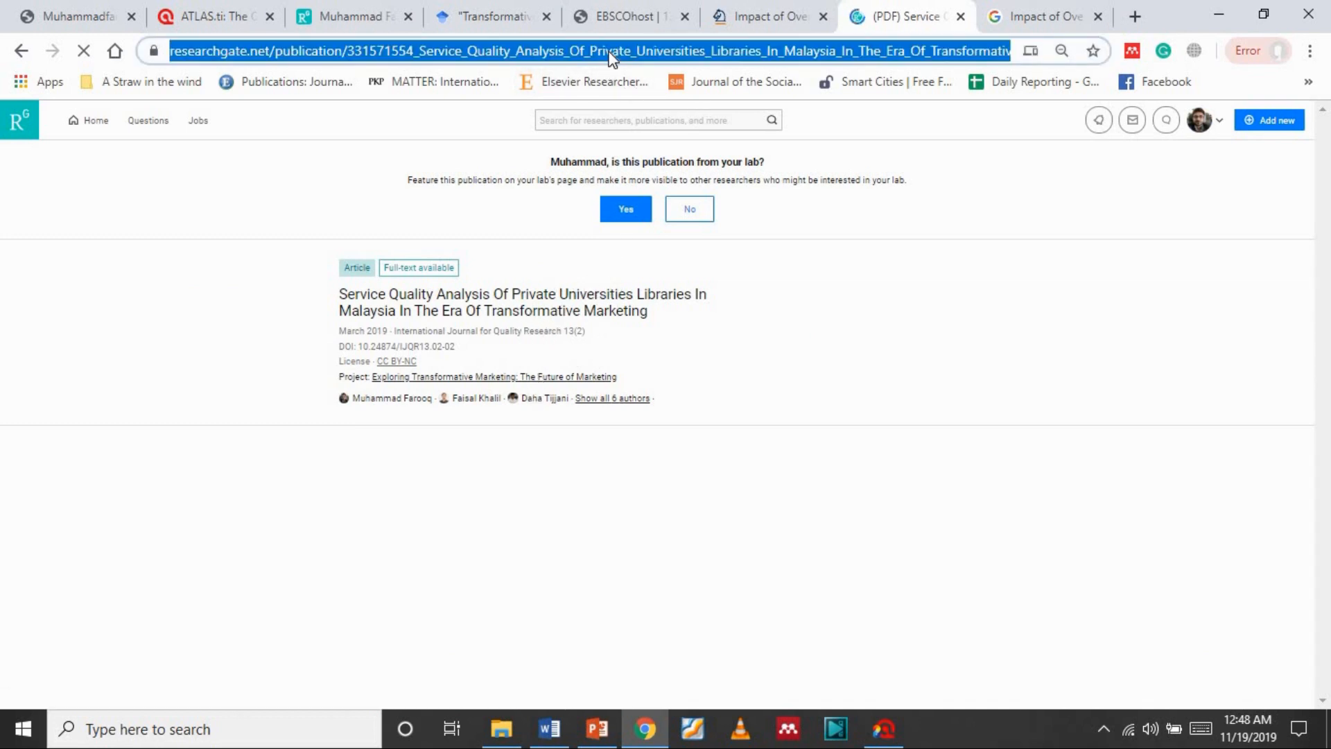
click(1044, 16)
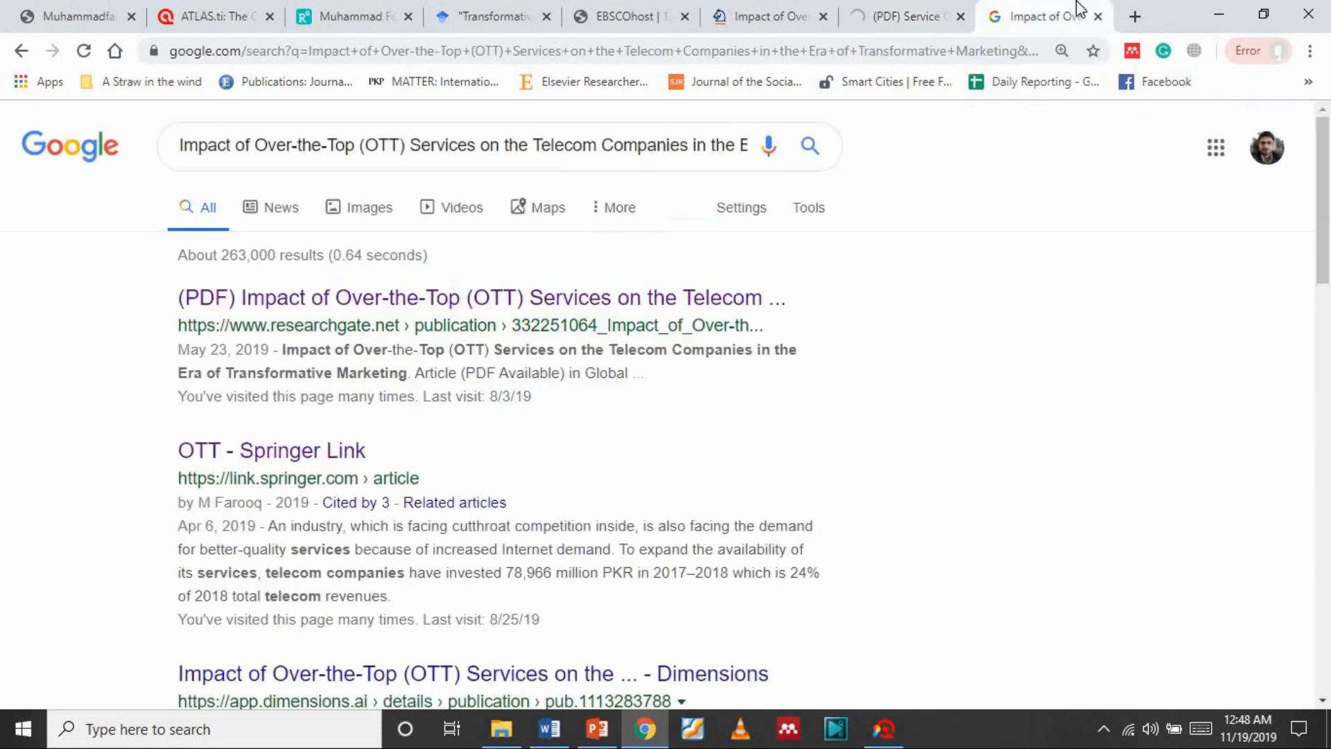
click(454, 305)
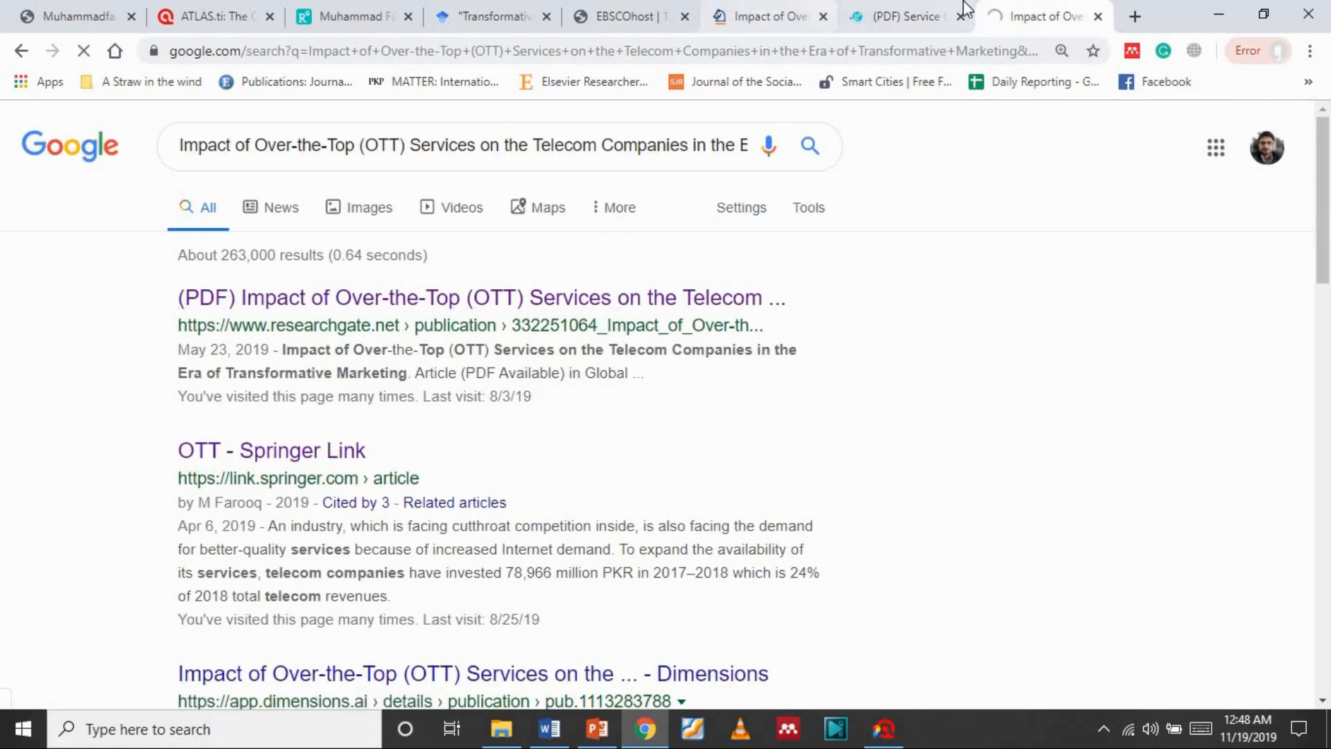
- View the ResearchGate pages of the university libraries and over-the-top (OTT) services articles
click(965, 9)
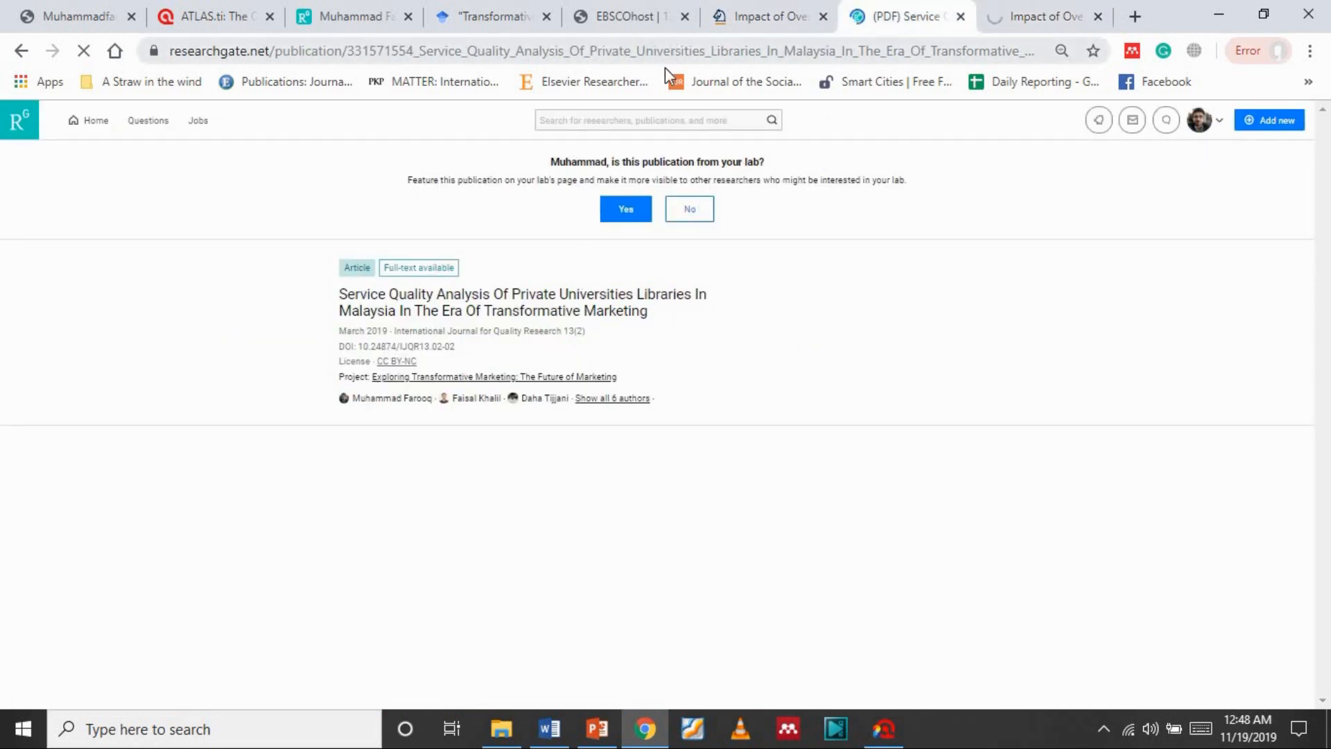
click(677, 43)
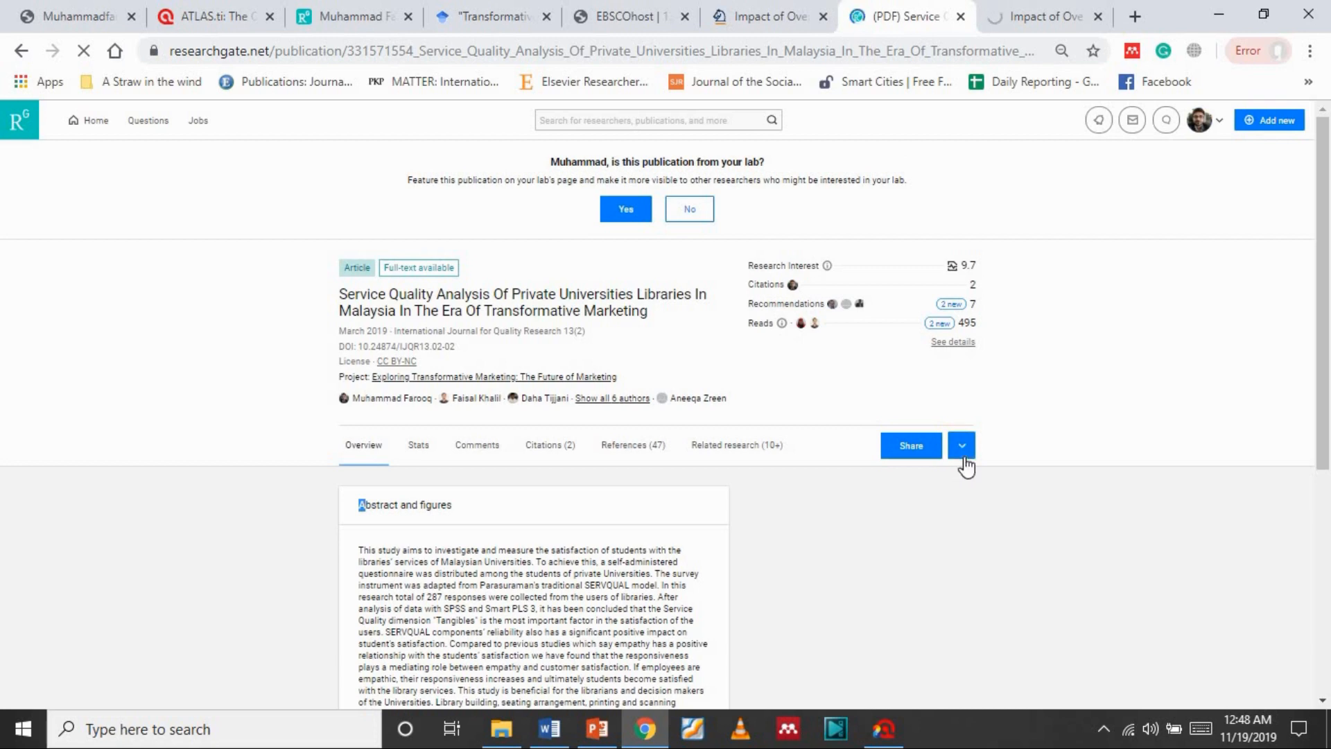
click(1026, 15)
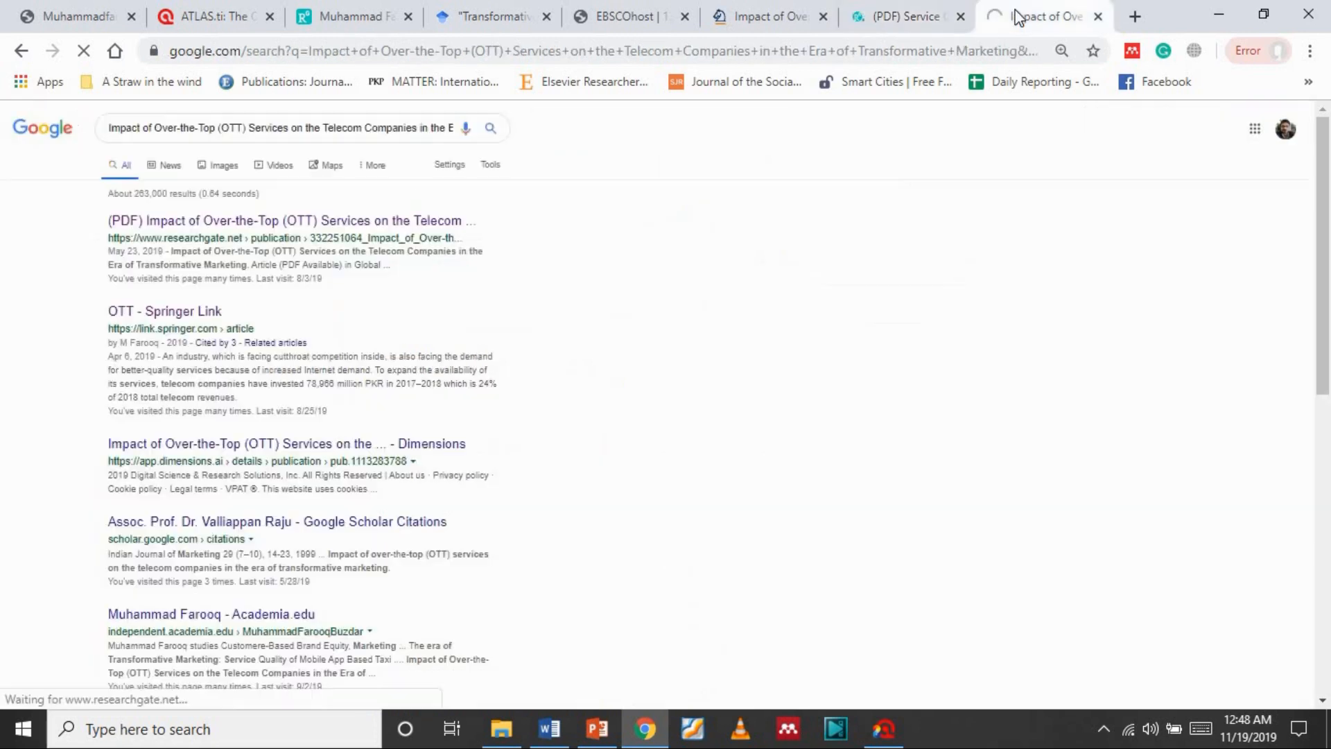
click(922, 9)
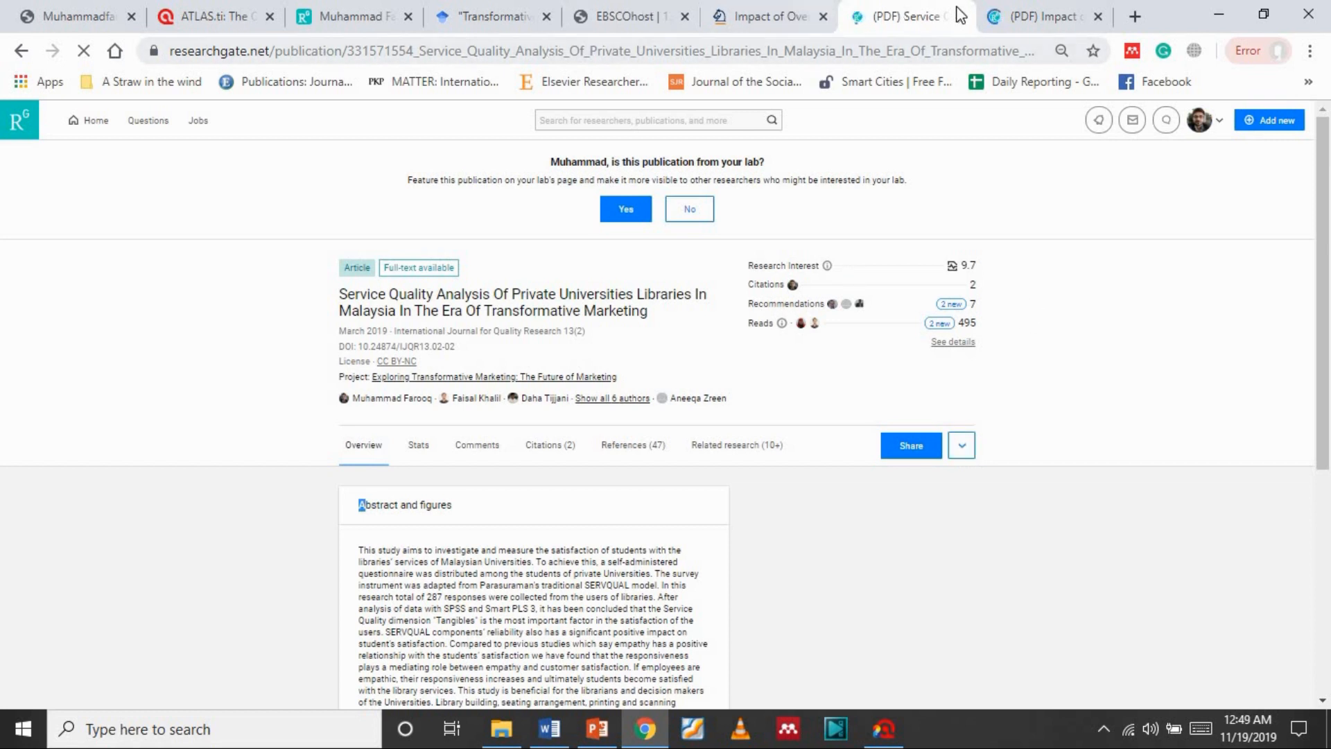
click(1030, 6)
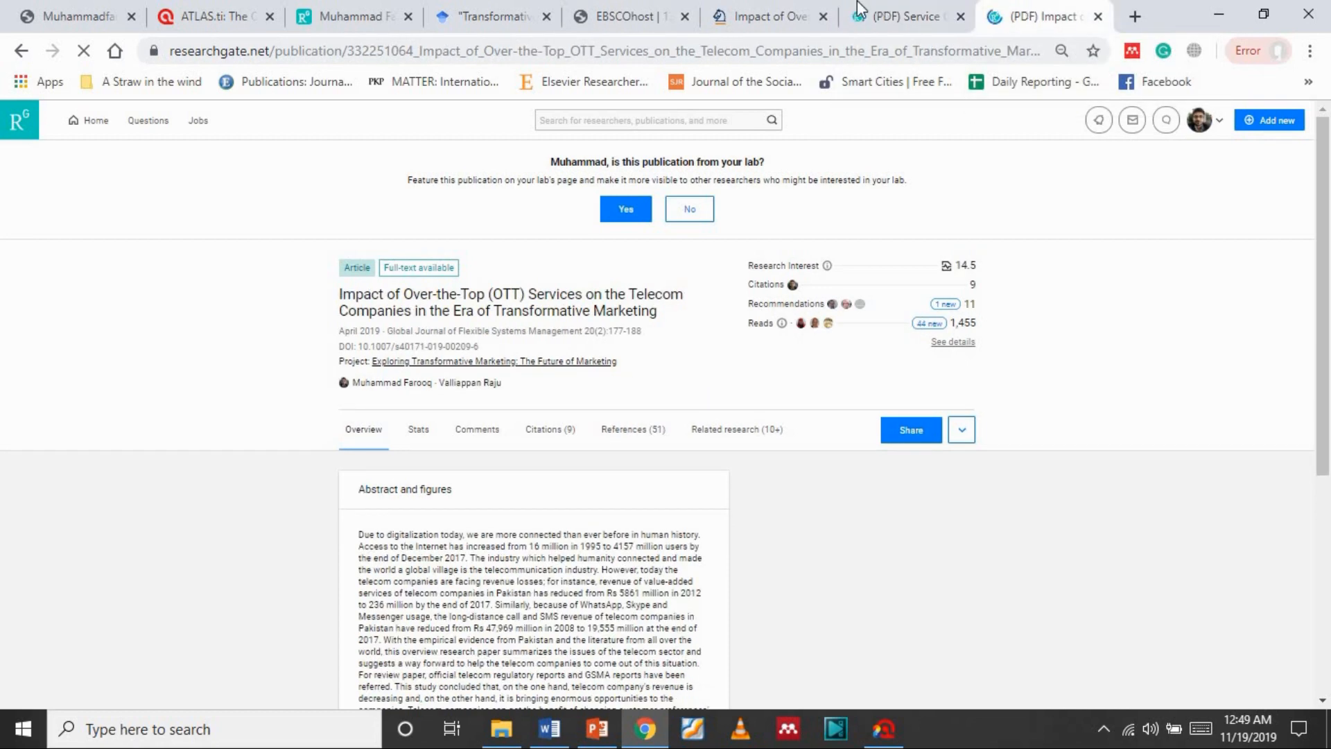
- Examine the libraries article's abstract and figures on ResearchGate and compare its page with that of the over-the-top (OTT) services article
click(889, 8)
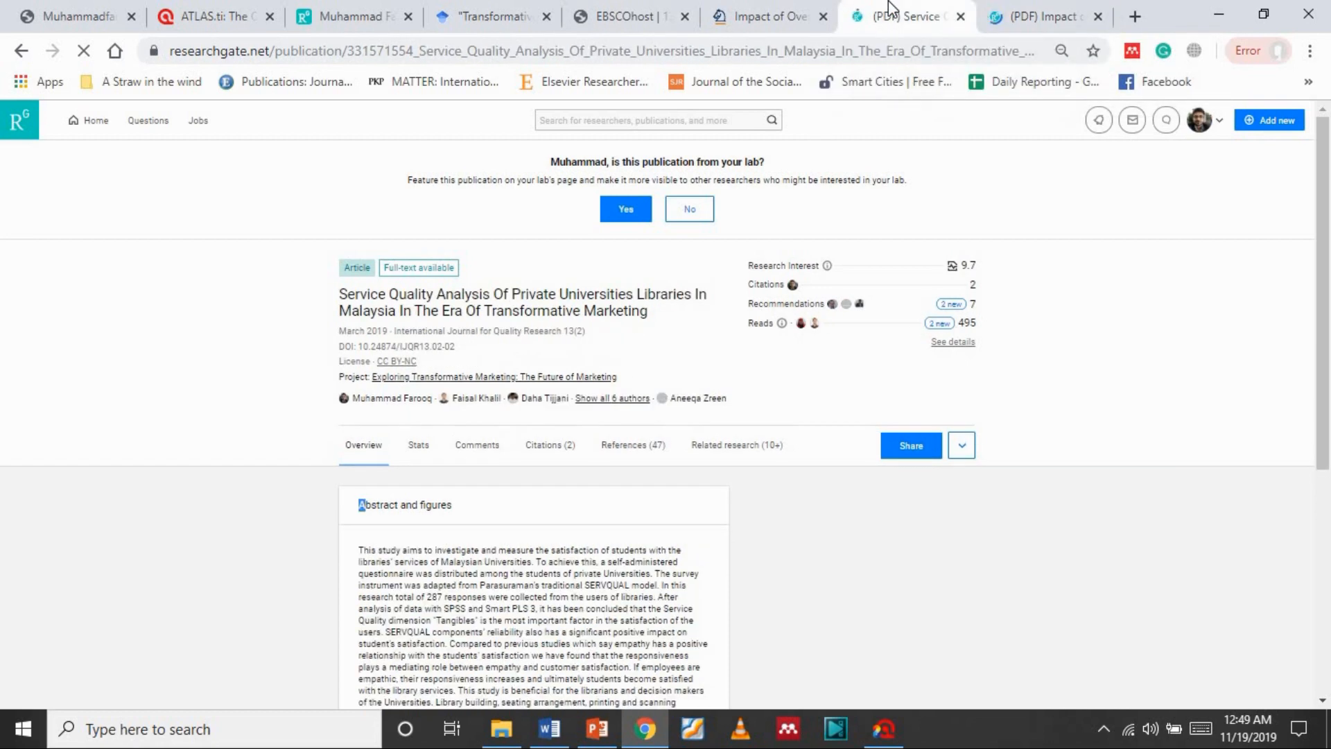
click(960, 455)
drag(1328, 291, 1323, 236)
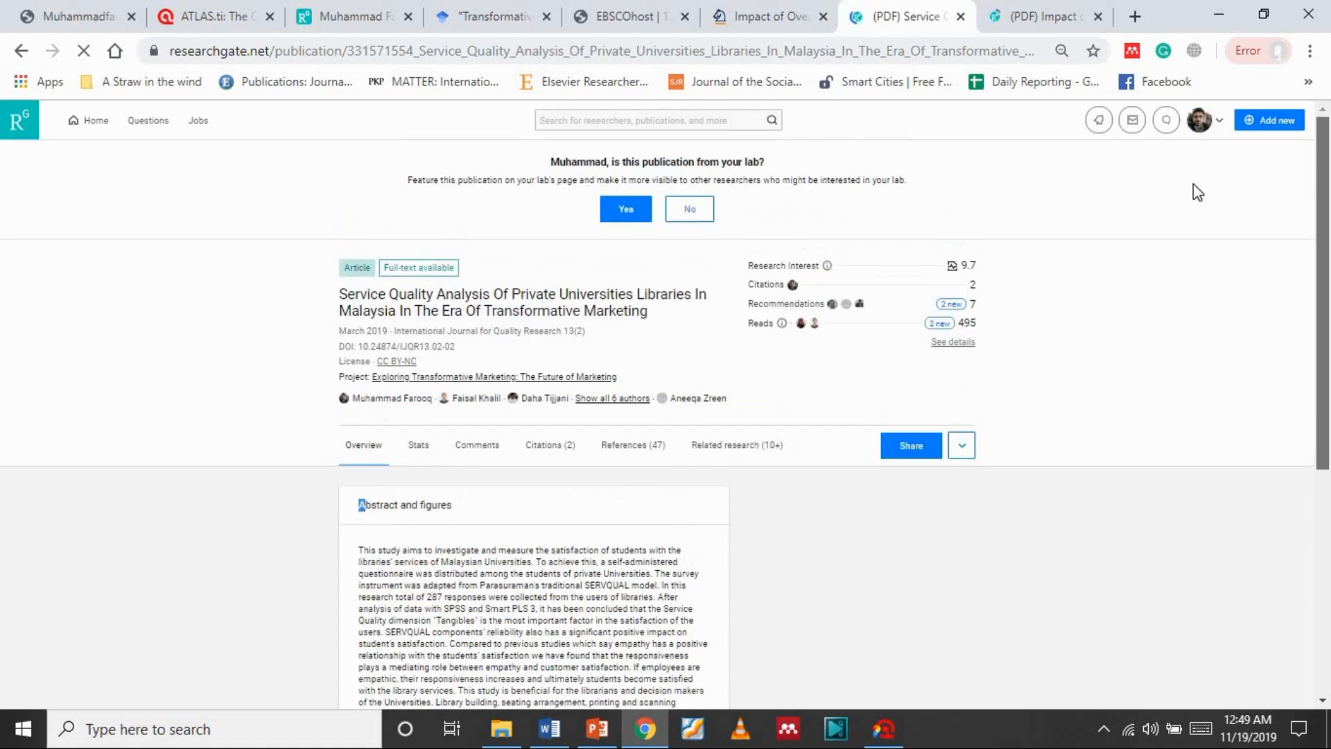
click(1051, 12)
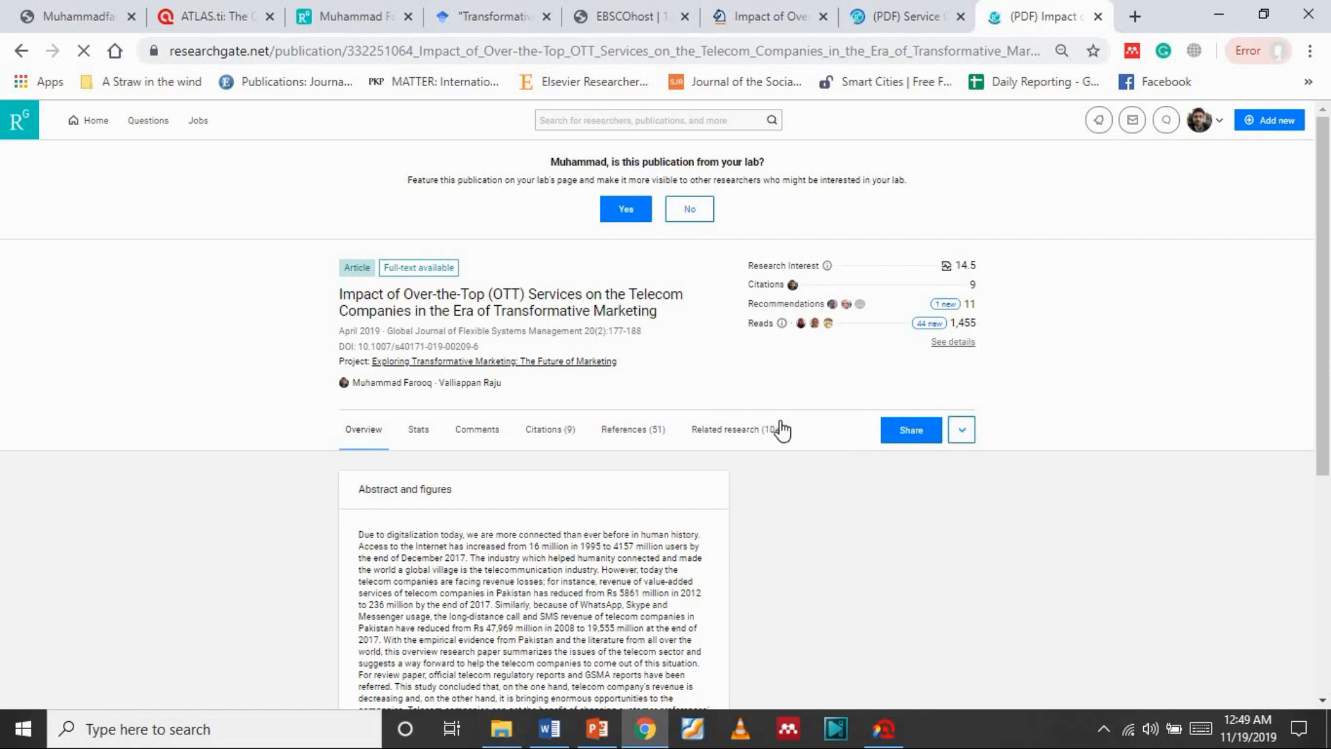
key(ctrl+shift+Tab)
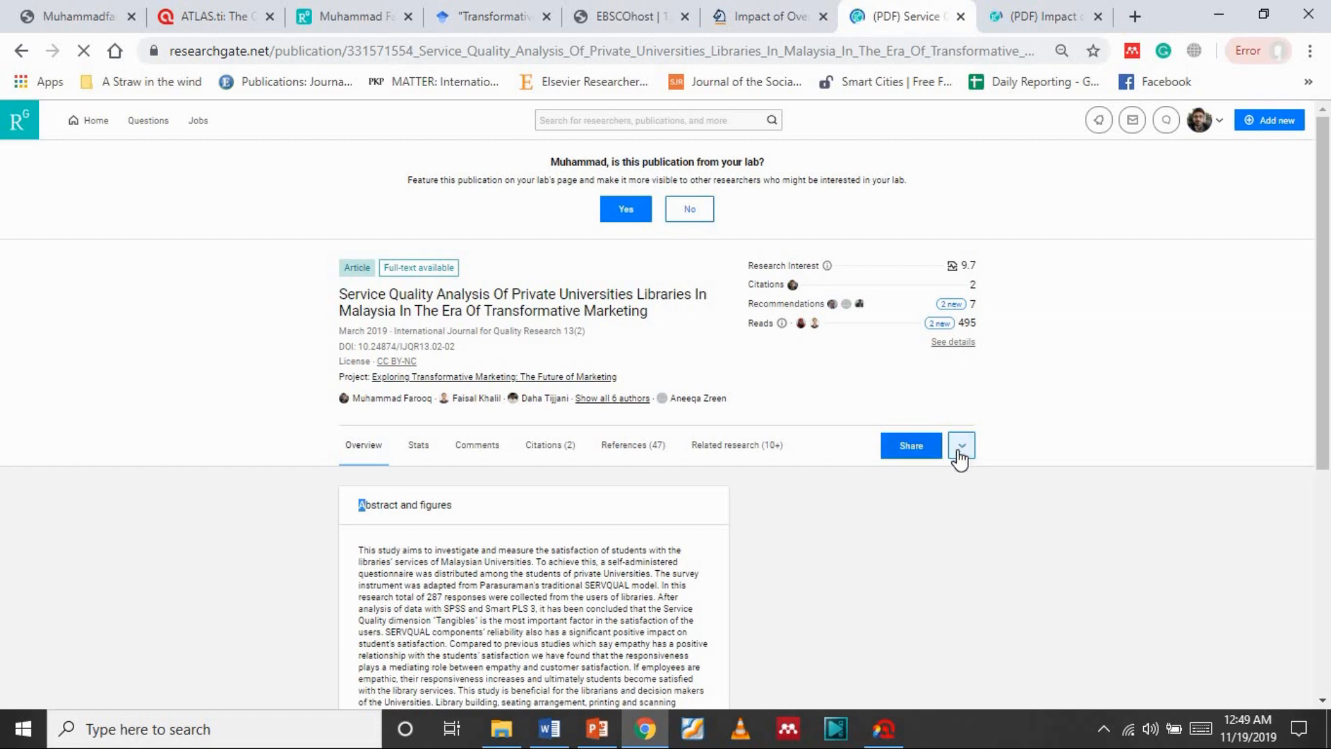
scroll(1283, 282, down, 3)
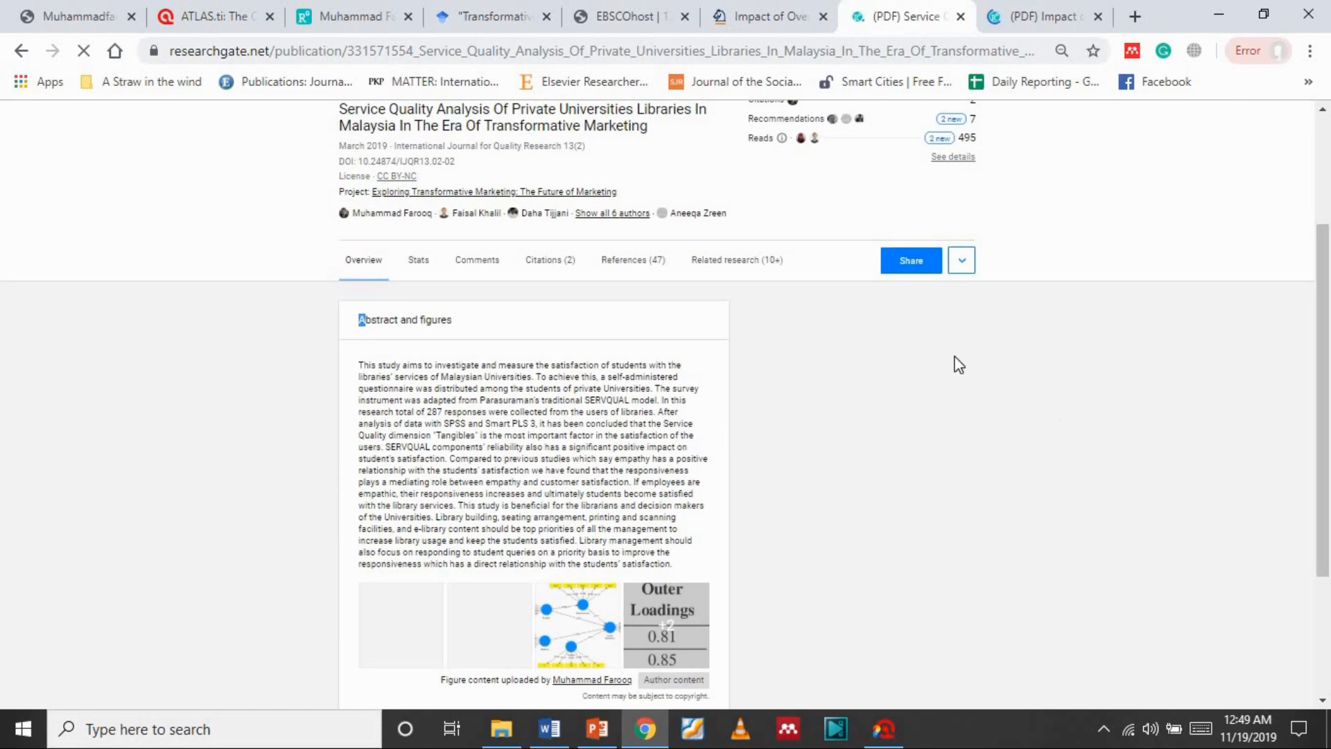
drag(1326, 278, 1328, 628)
click(1033, 15)
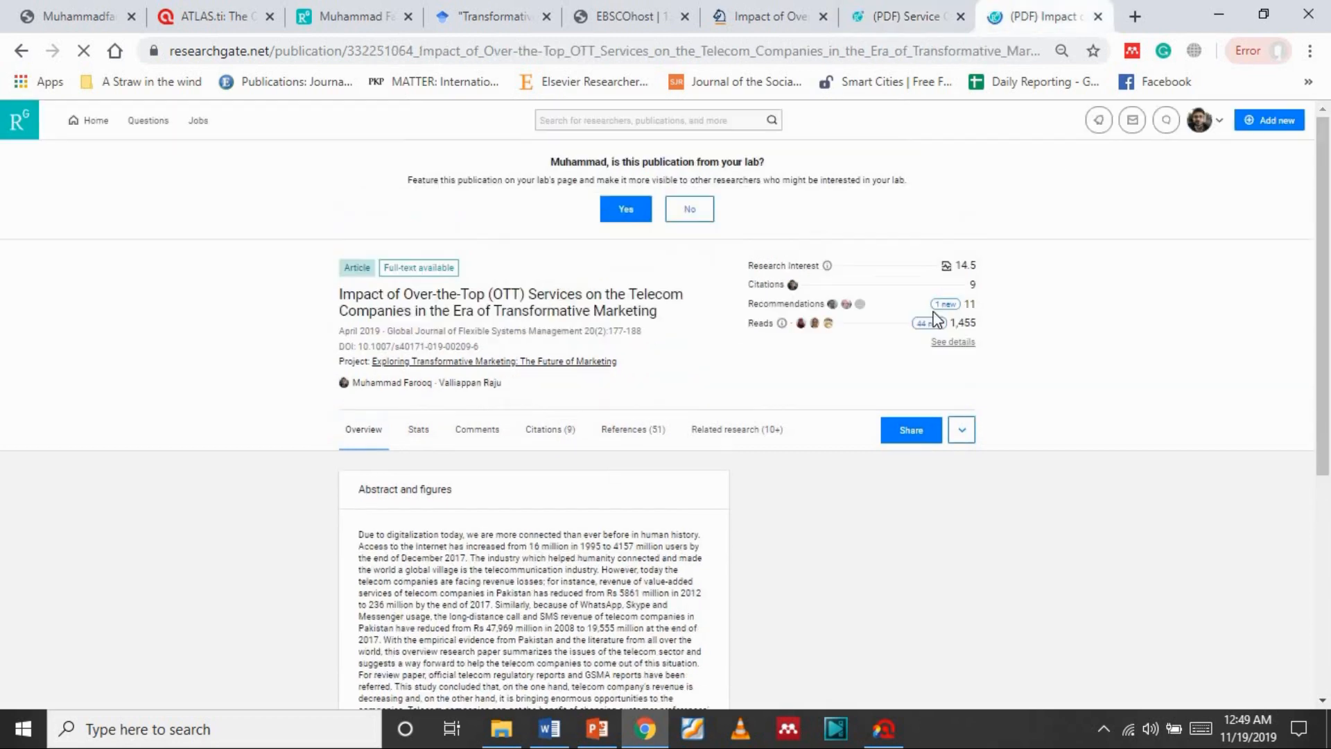
- Search Local Disk (E:) for the author's surname plus "trans" and add the OTT services article PDF to the ATLAS.ti training project
click(498, 737)
click(104, 602)
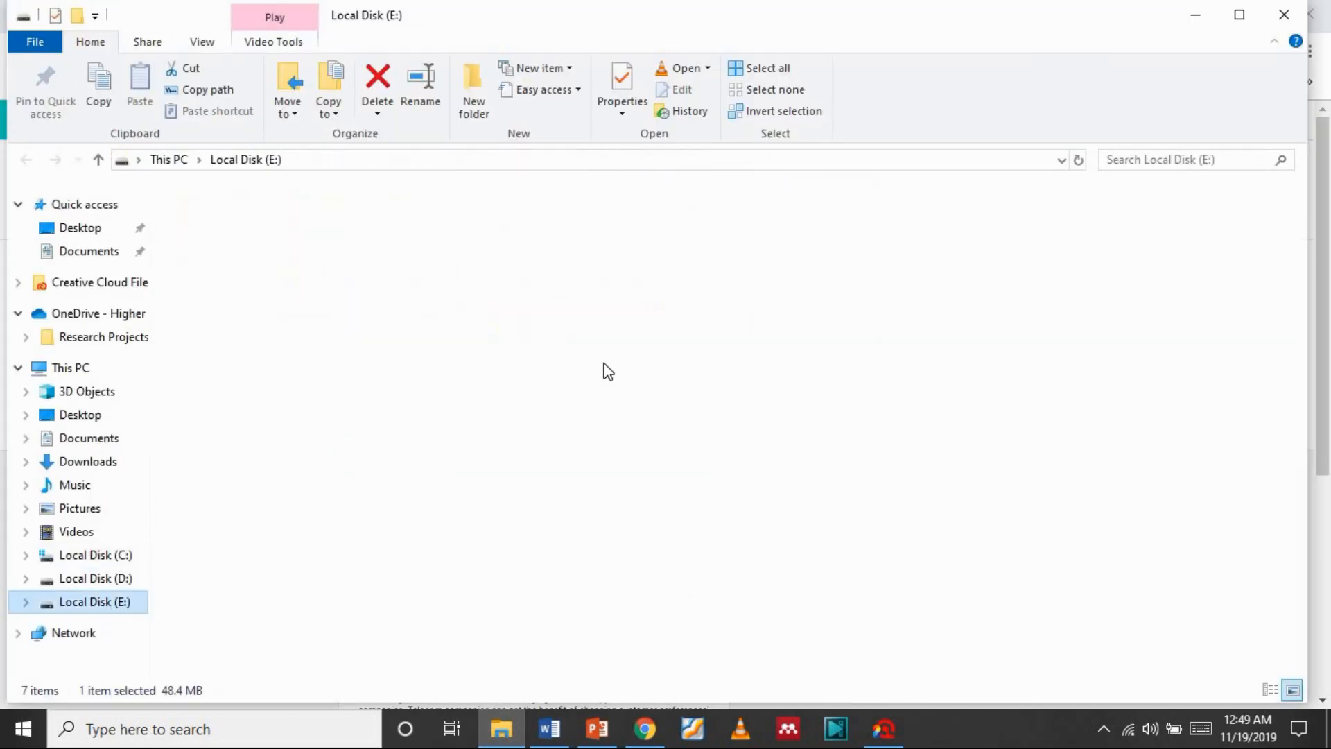
click(1140, 159)
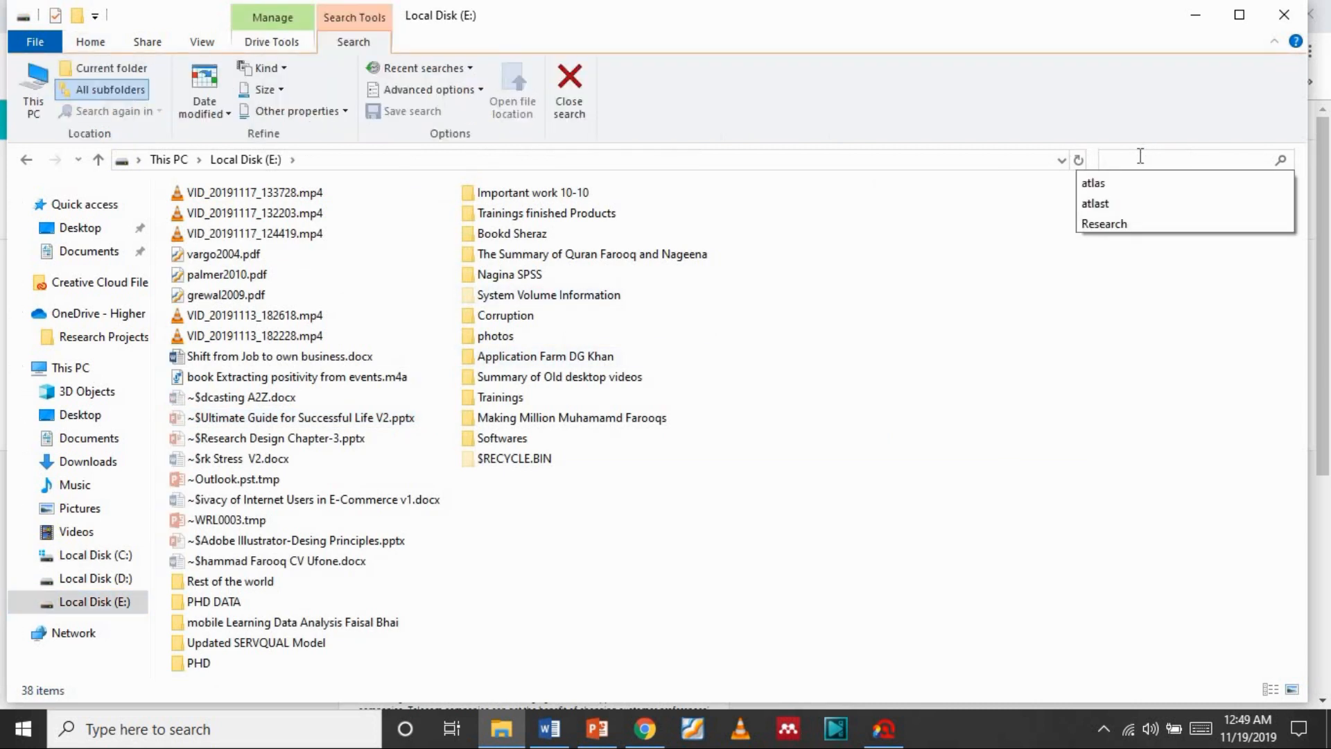
text(farooq)
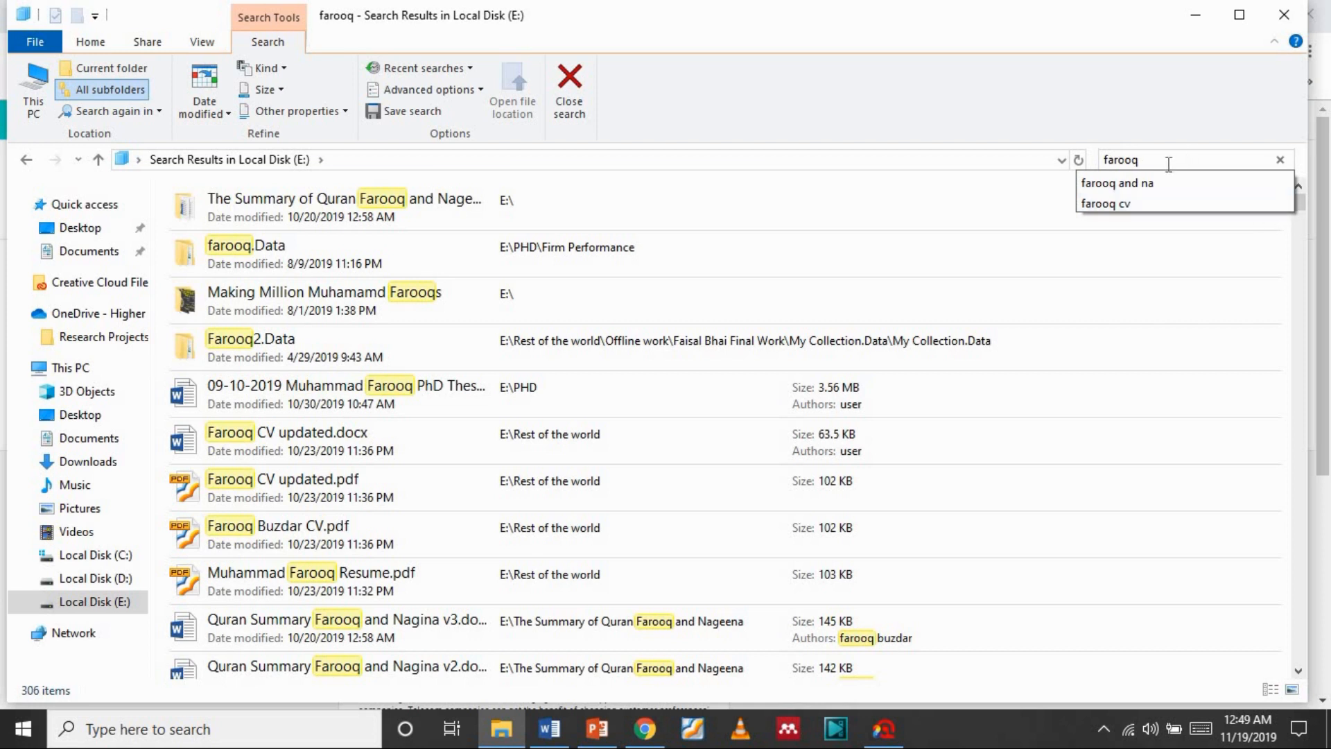
text(s)
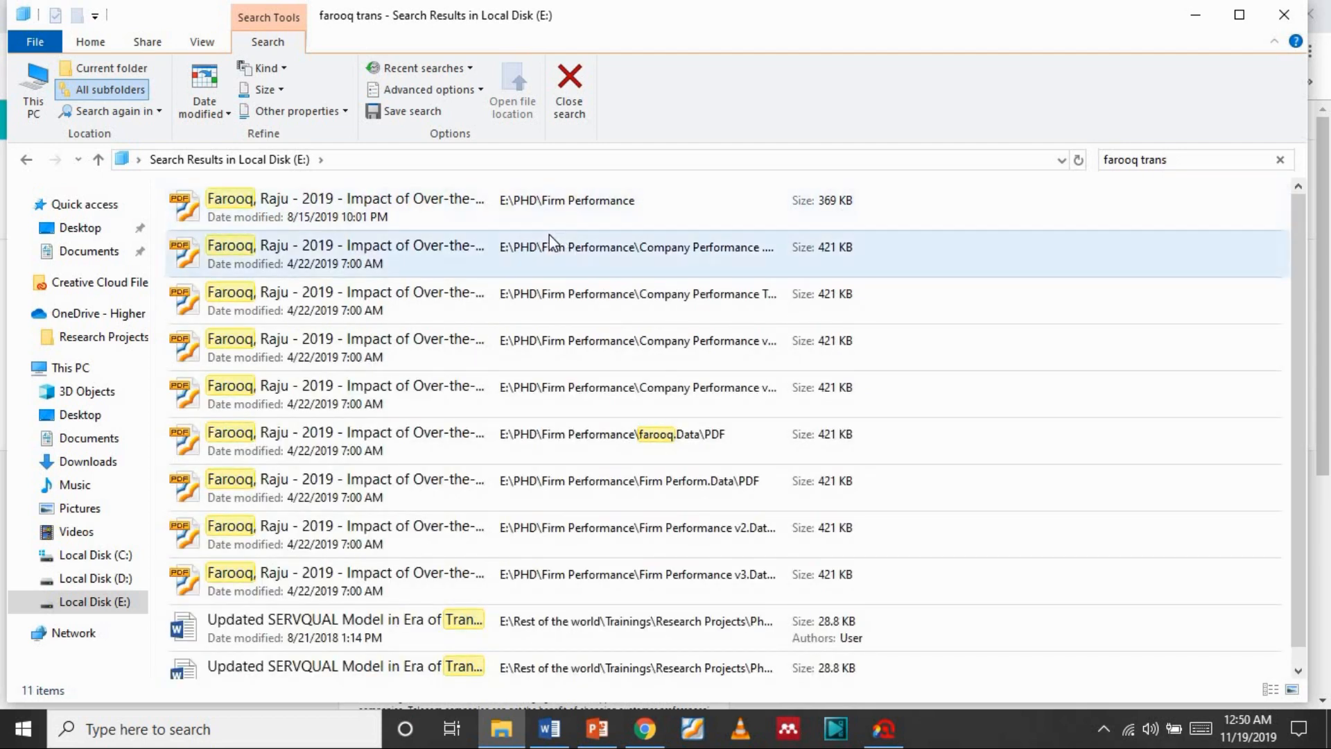
click(497, 194)
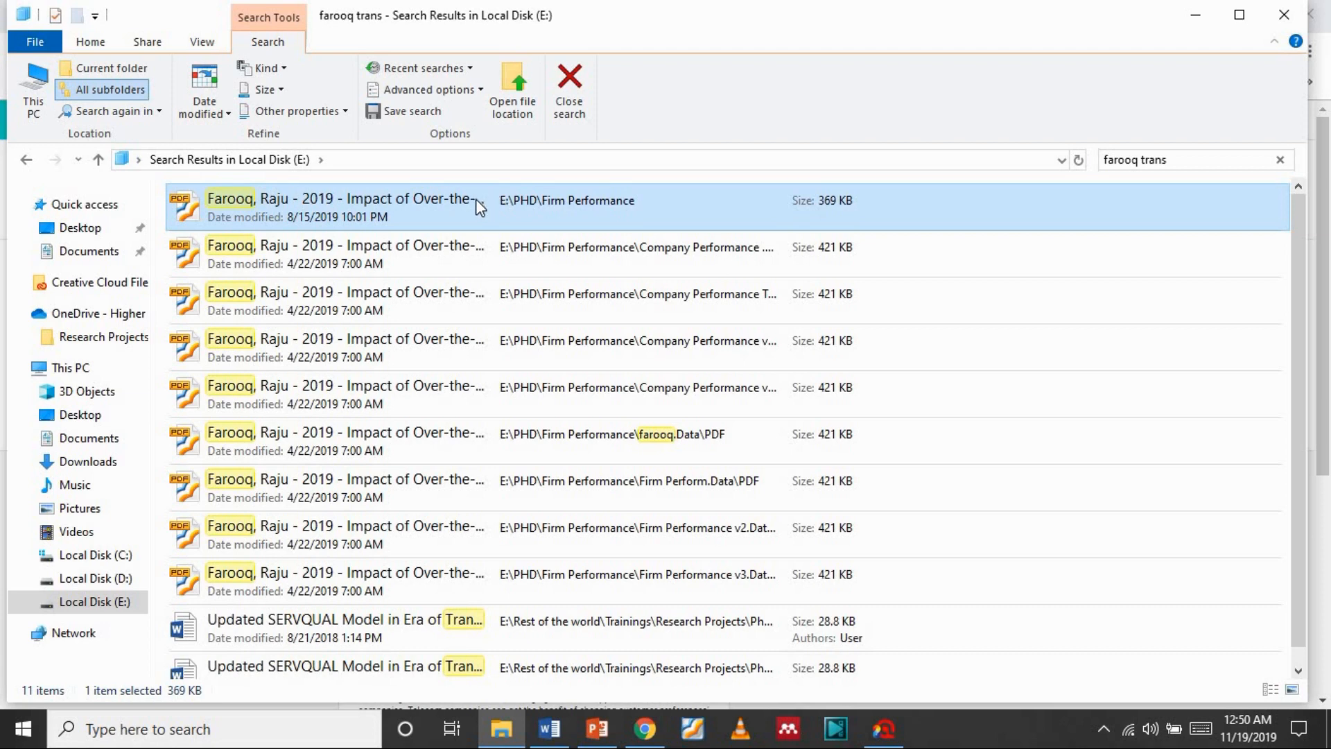
drag(512, 210, 663, 484)
drag(506, 334, 369, 236)
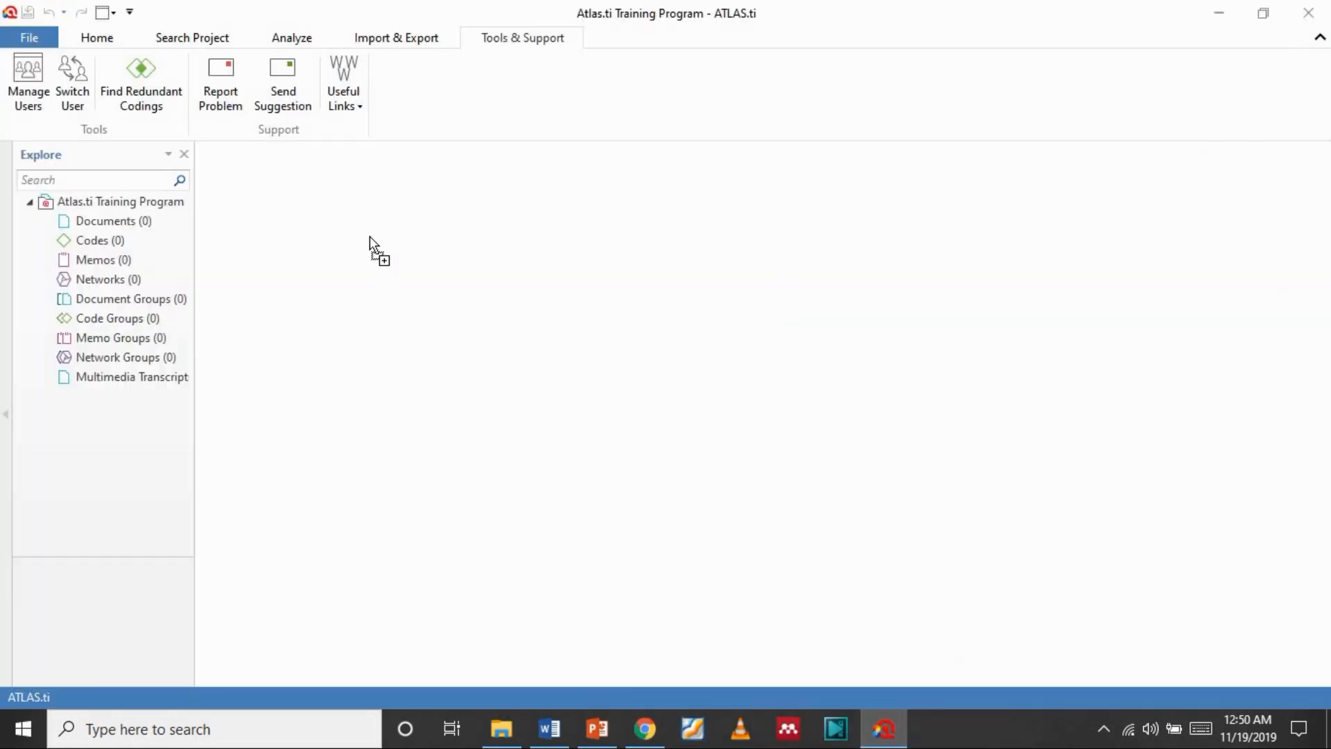
drag(477, 269, 594, 304)
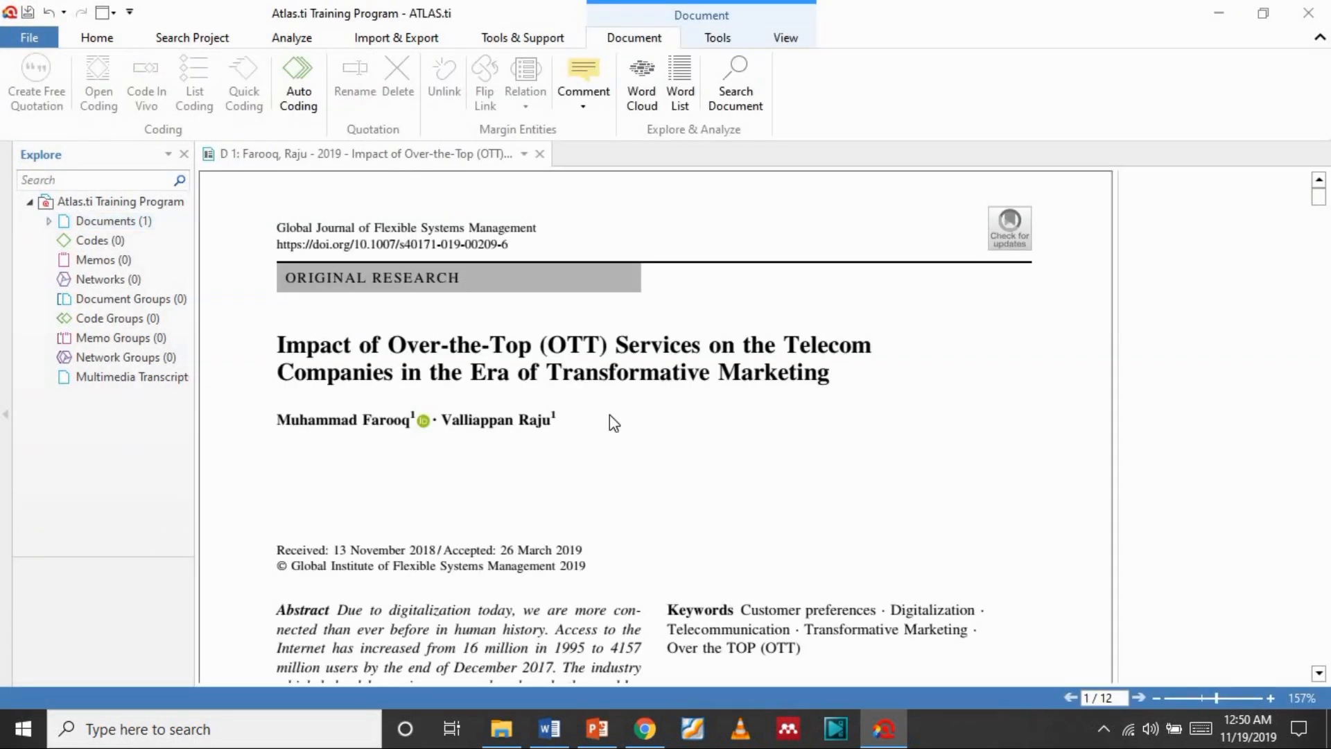
- Search Local Disk (E:) for "service quality of li" and add the 2018 library services quality PDF to the ATLAS.ti training project
click(501, 728)
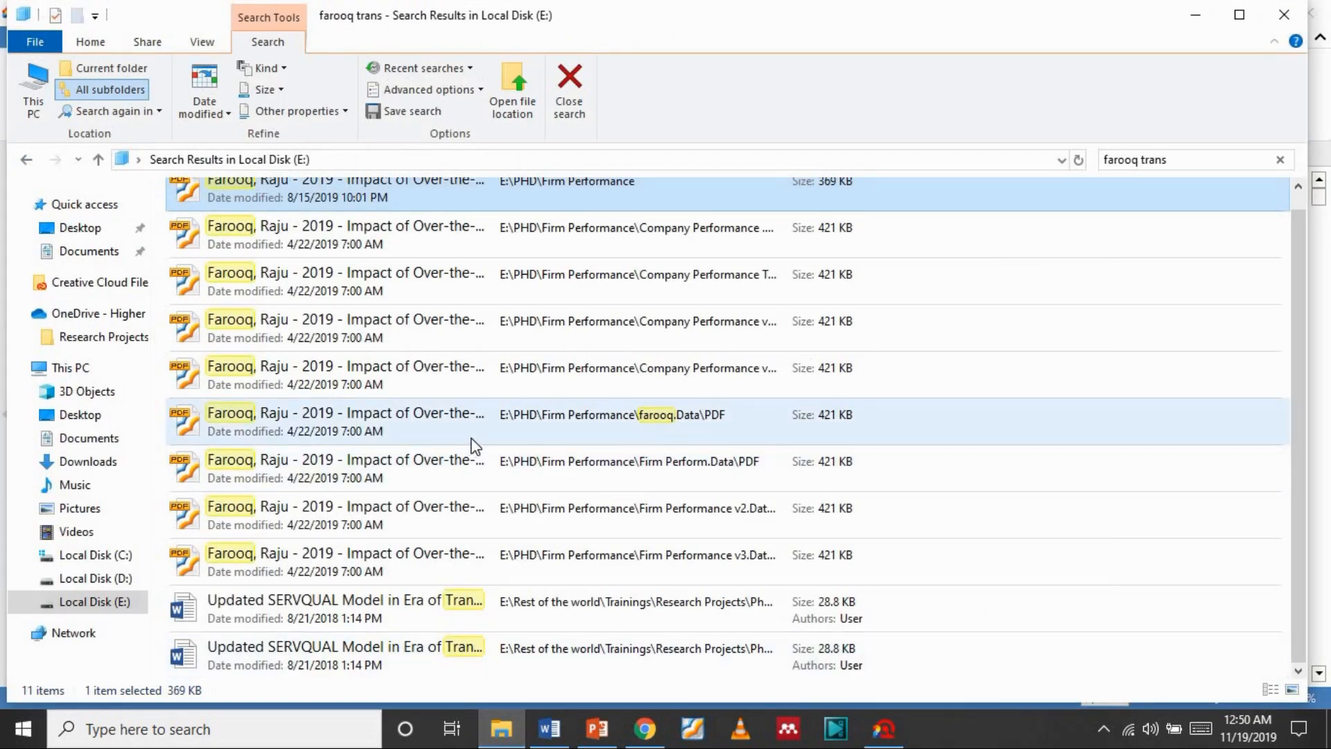
drag(1303, 315, 1296, 434)
scroll(1302, 269, up, 1)
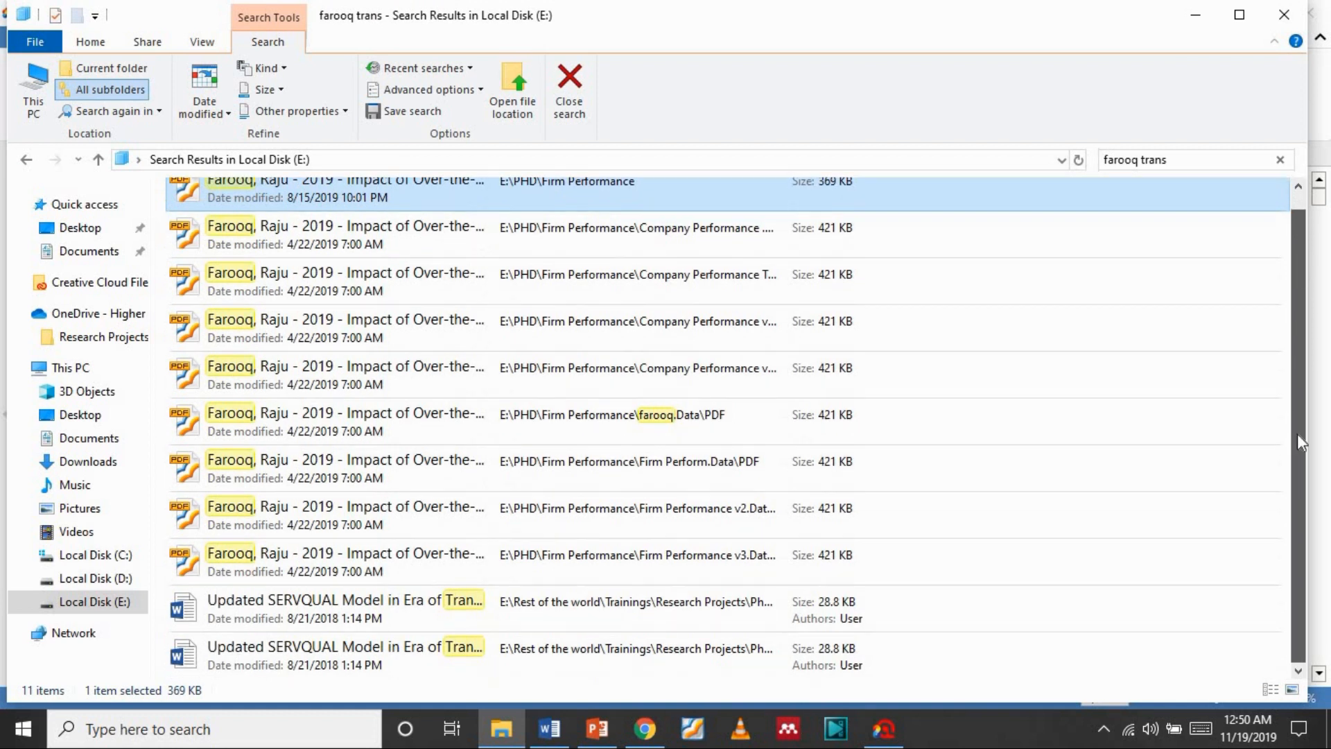
click(1187, 164)
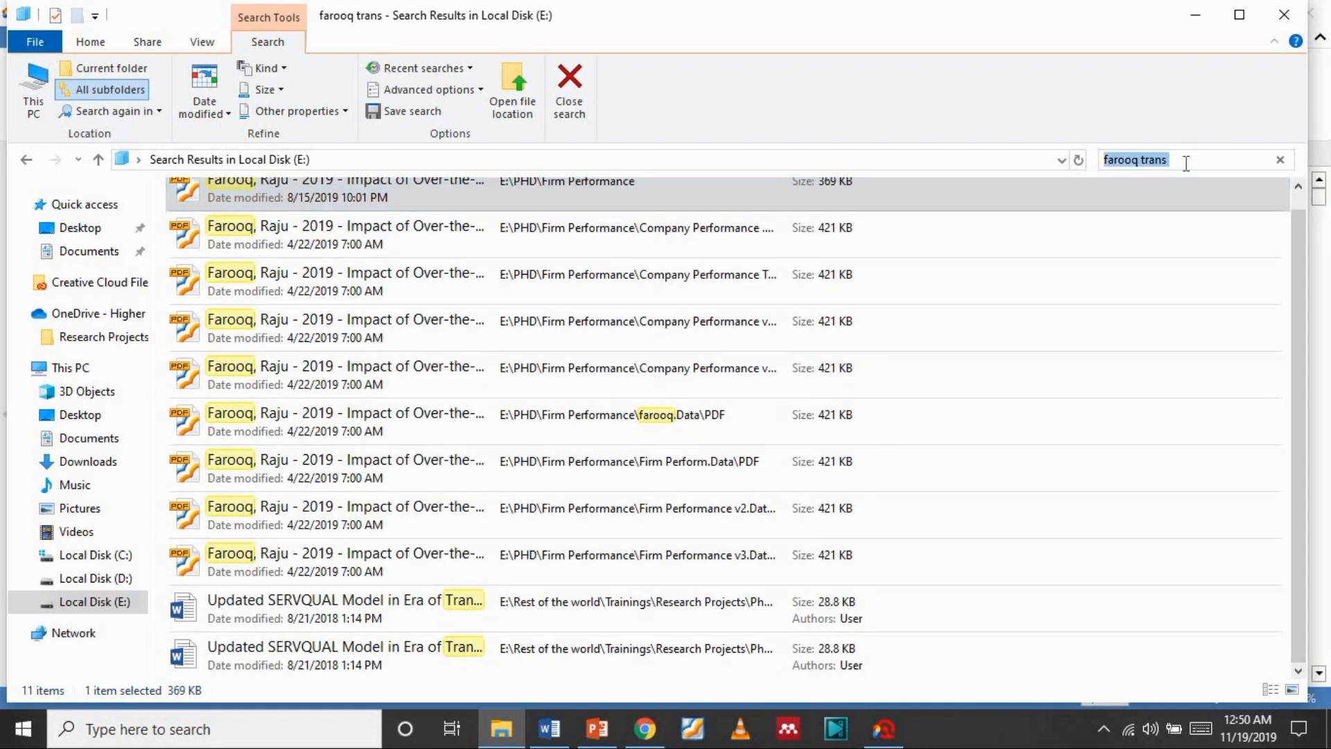
key(BackSpace)
text(se)
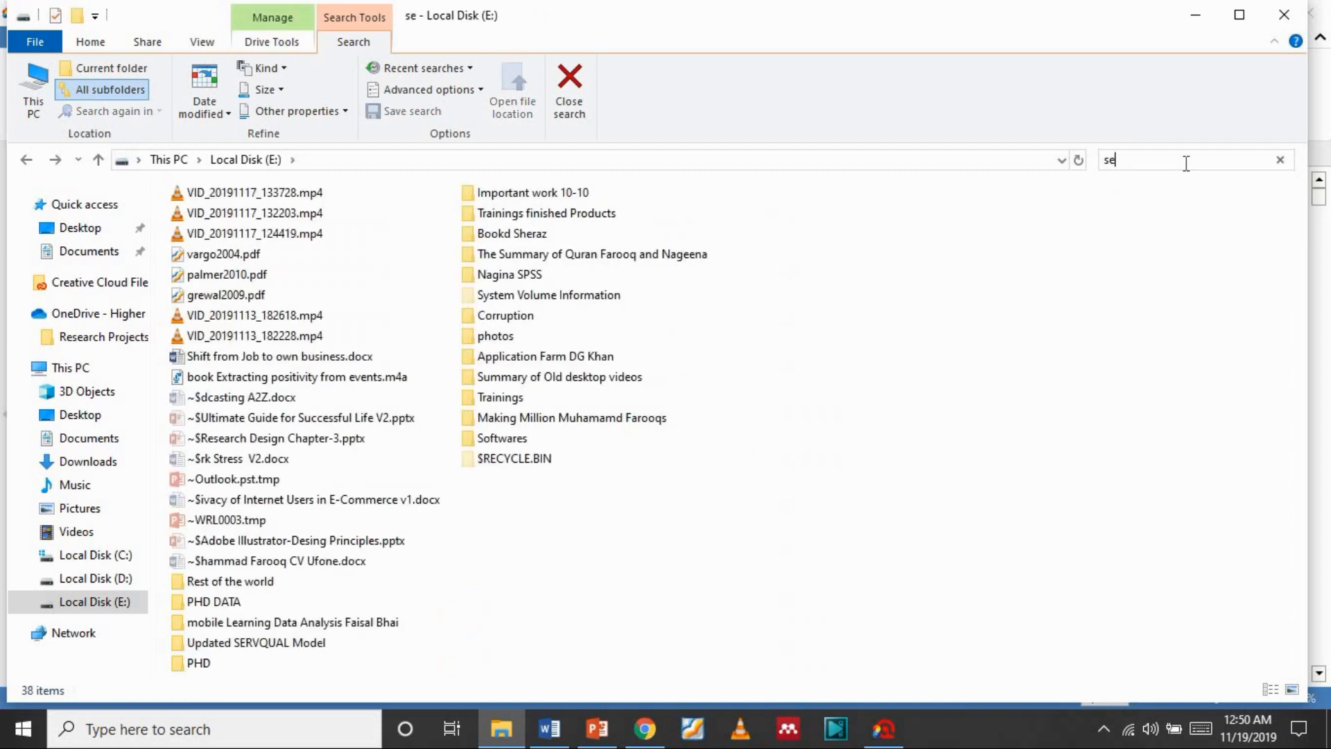
text(rvice quality of l)
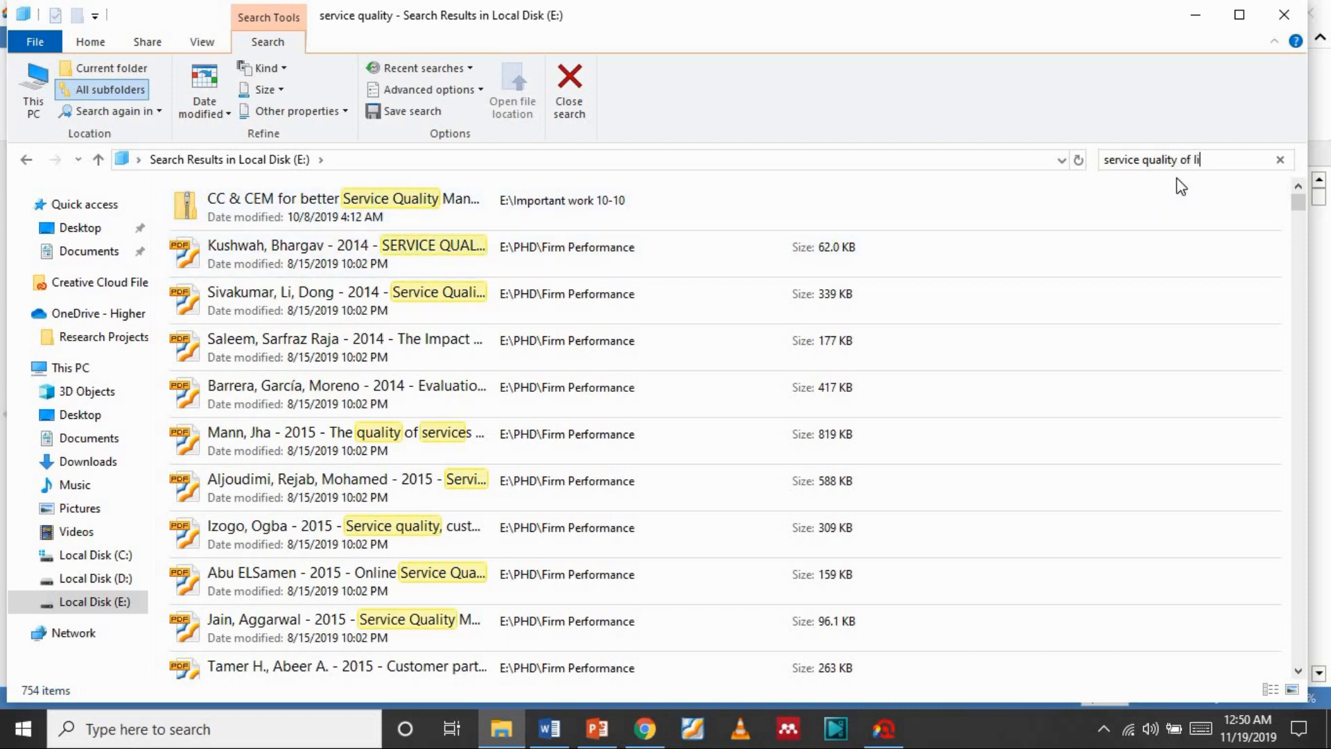
text(i)
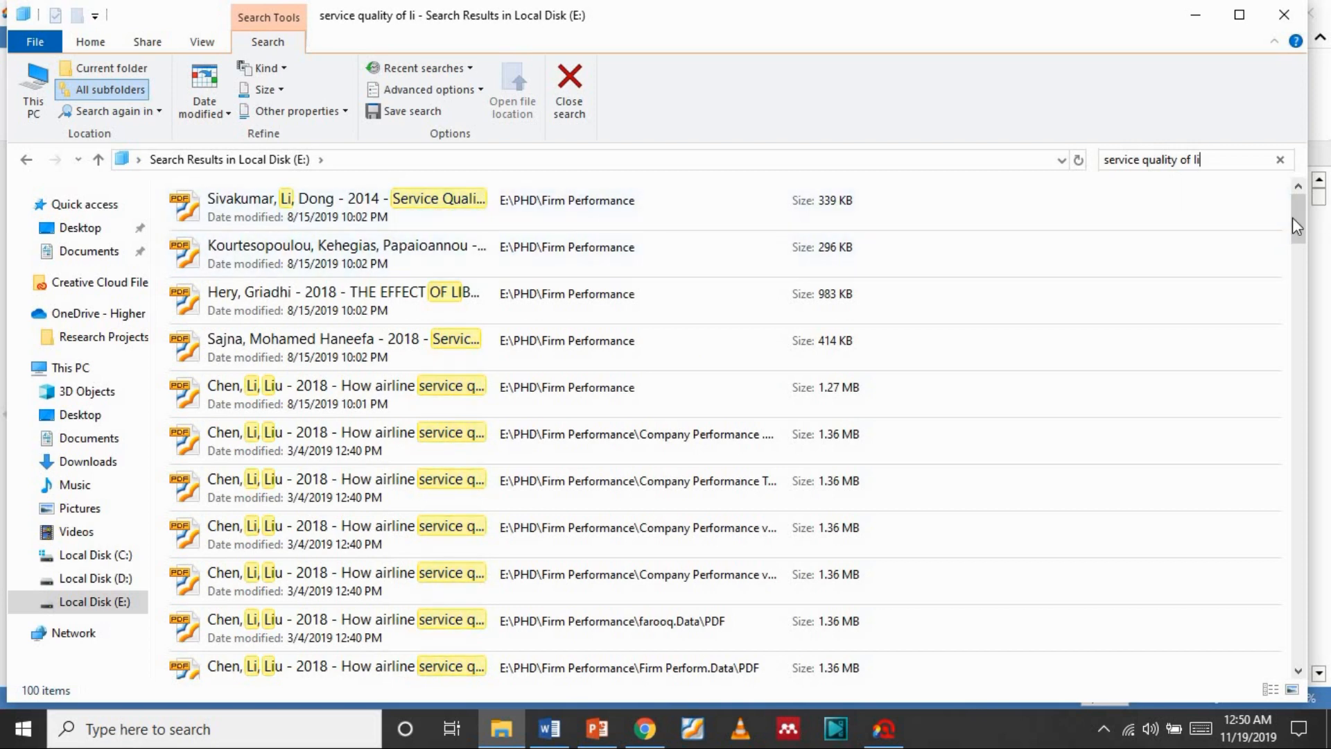
drag(1297, 216, 1322, 86)
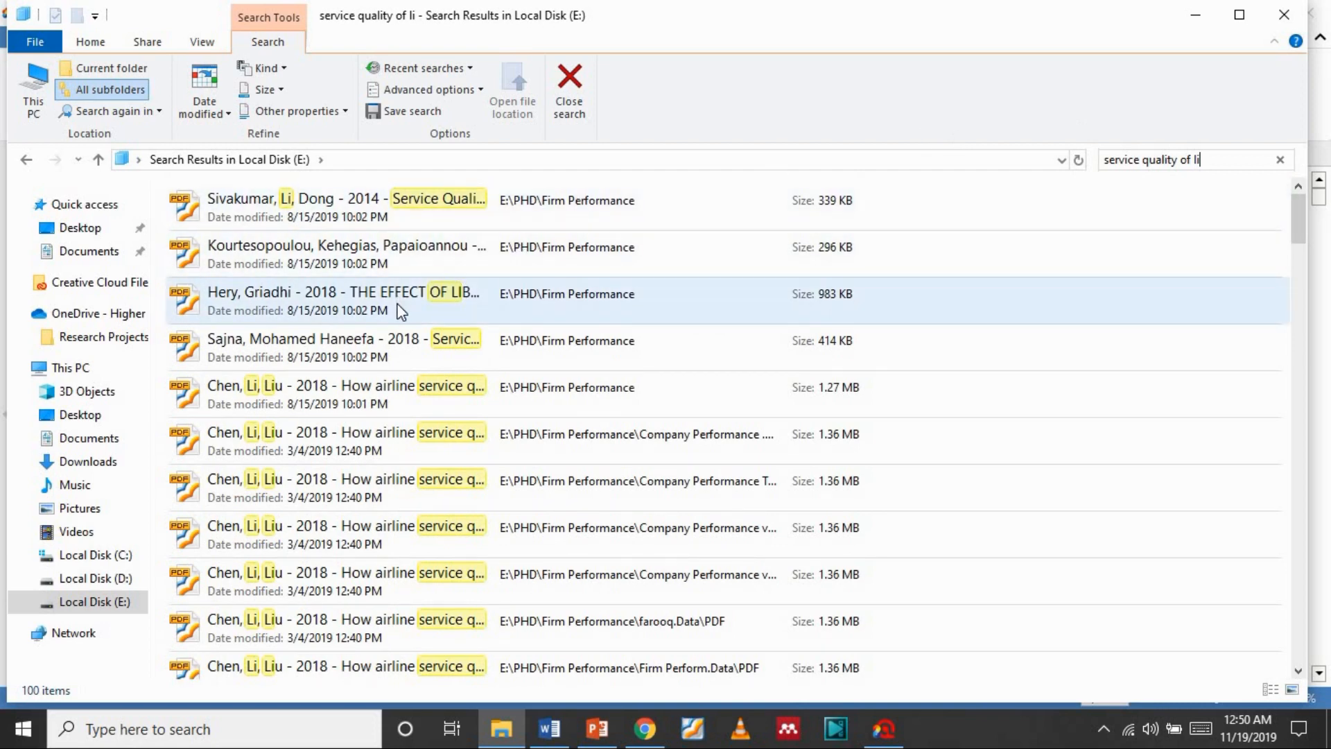
drag(334, 313, 230, 153)
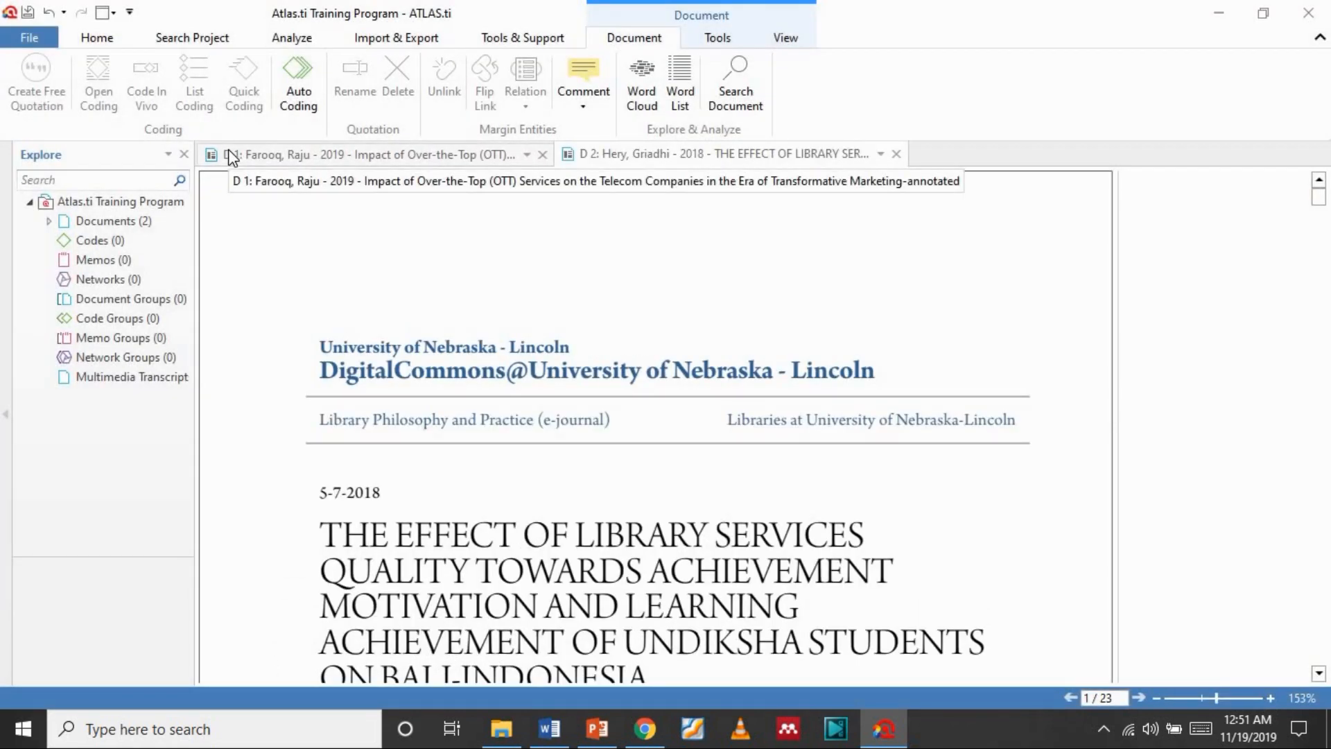
- Open the OTT services article from the project's expanded document list and create a word cloud from it
click(105, 220)
click(107, 228)
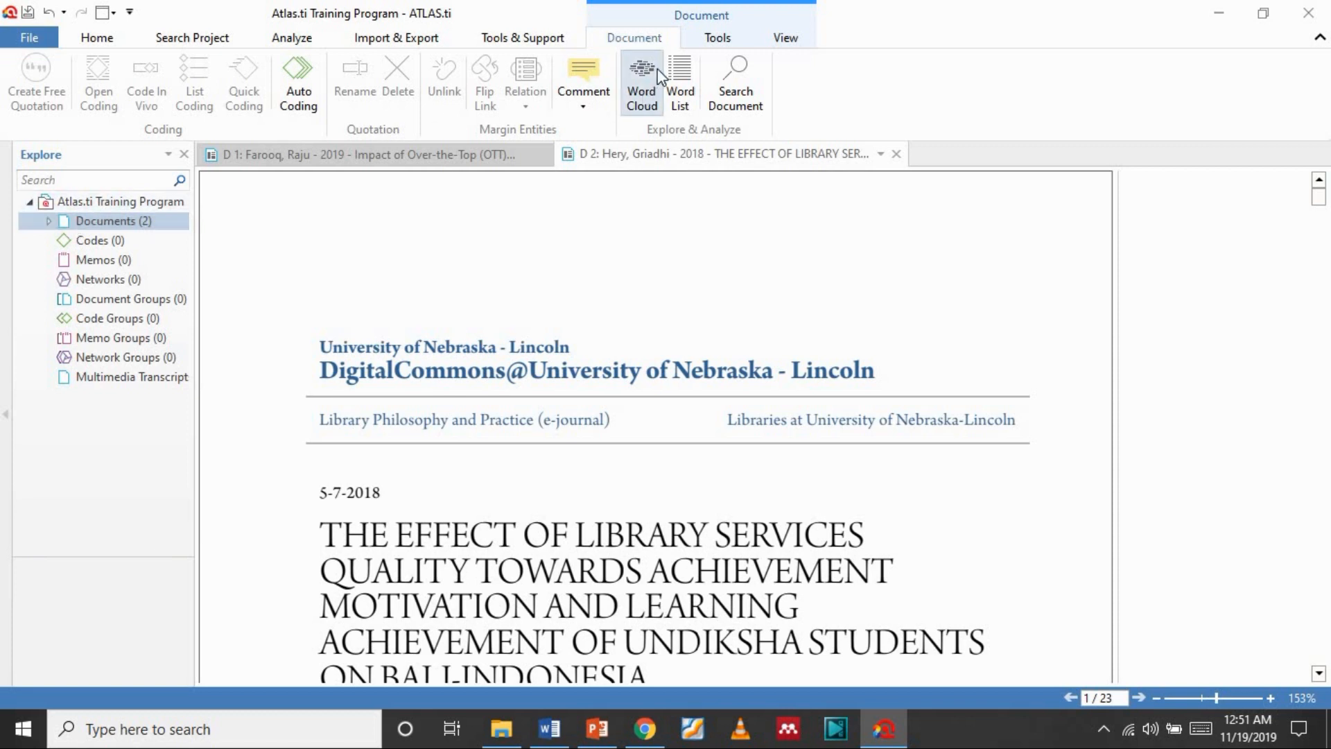
click(44, 225)
click(139, 240)
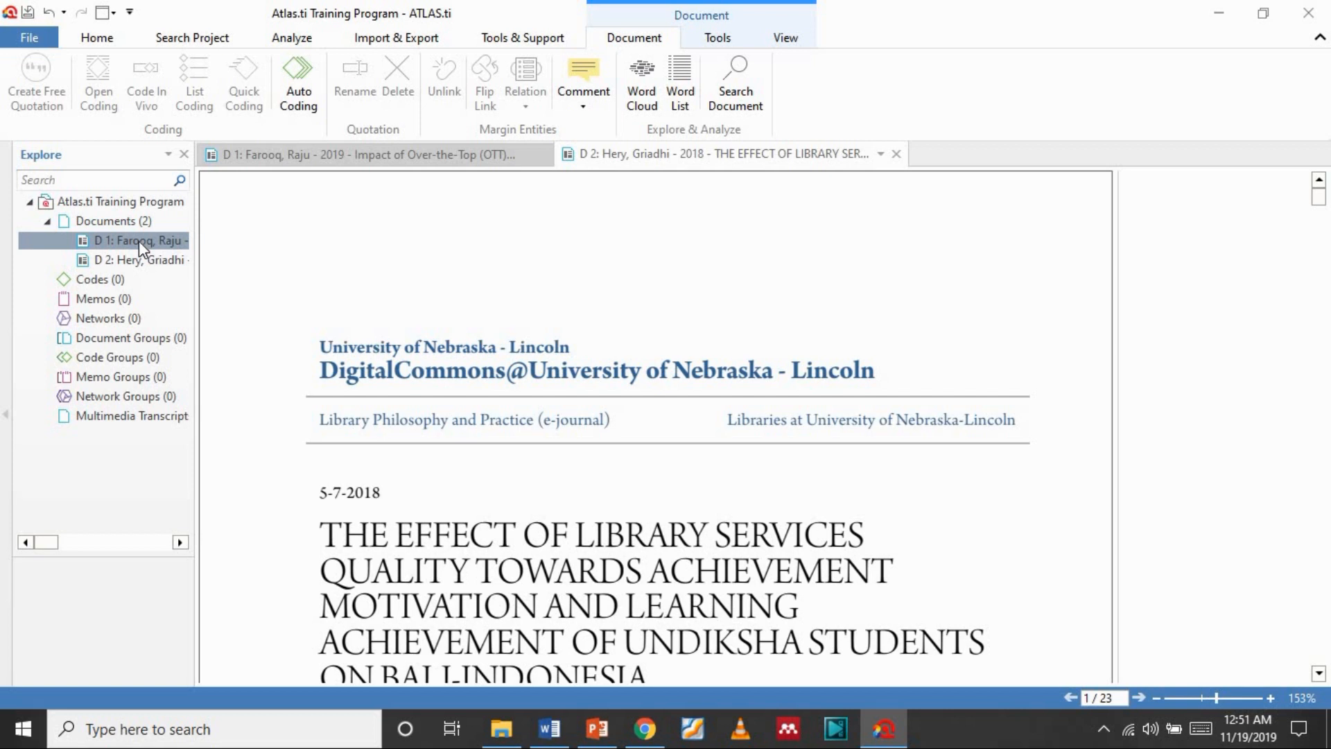
double_click(138, 240)
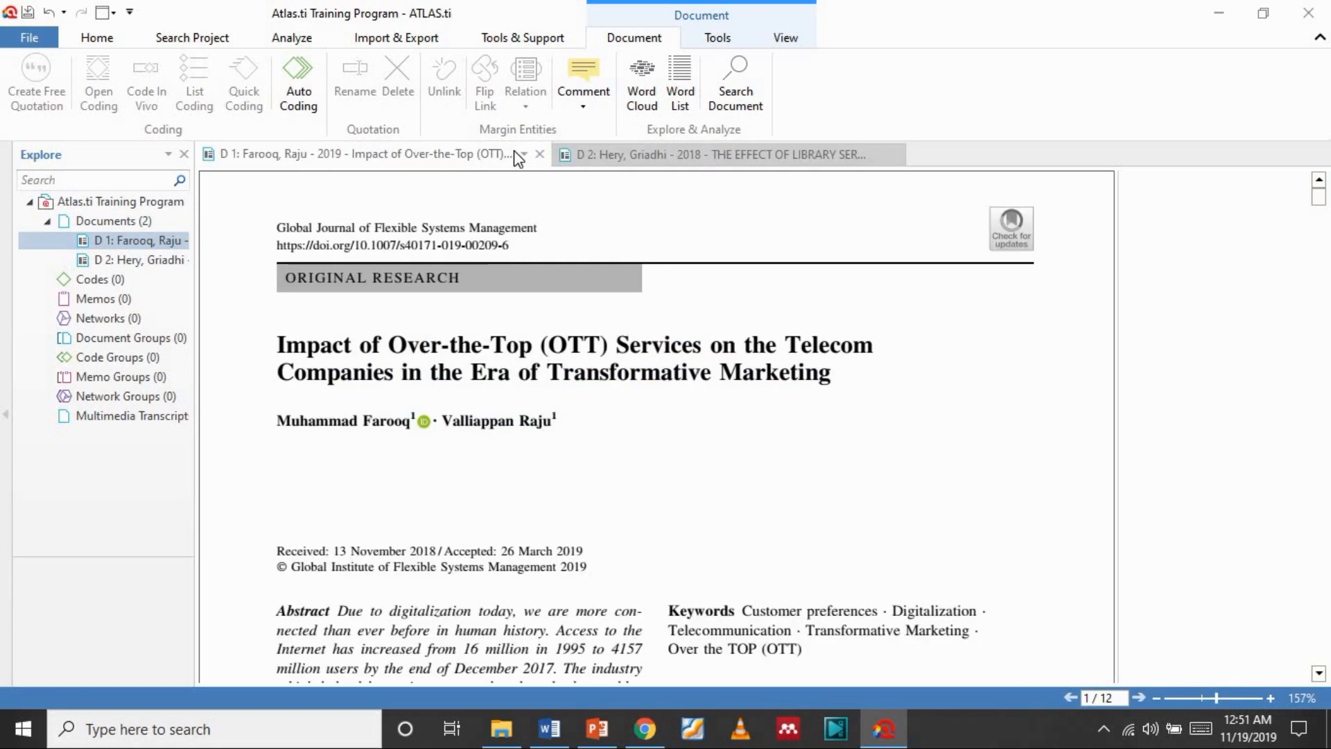
click(643, 95)
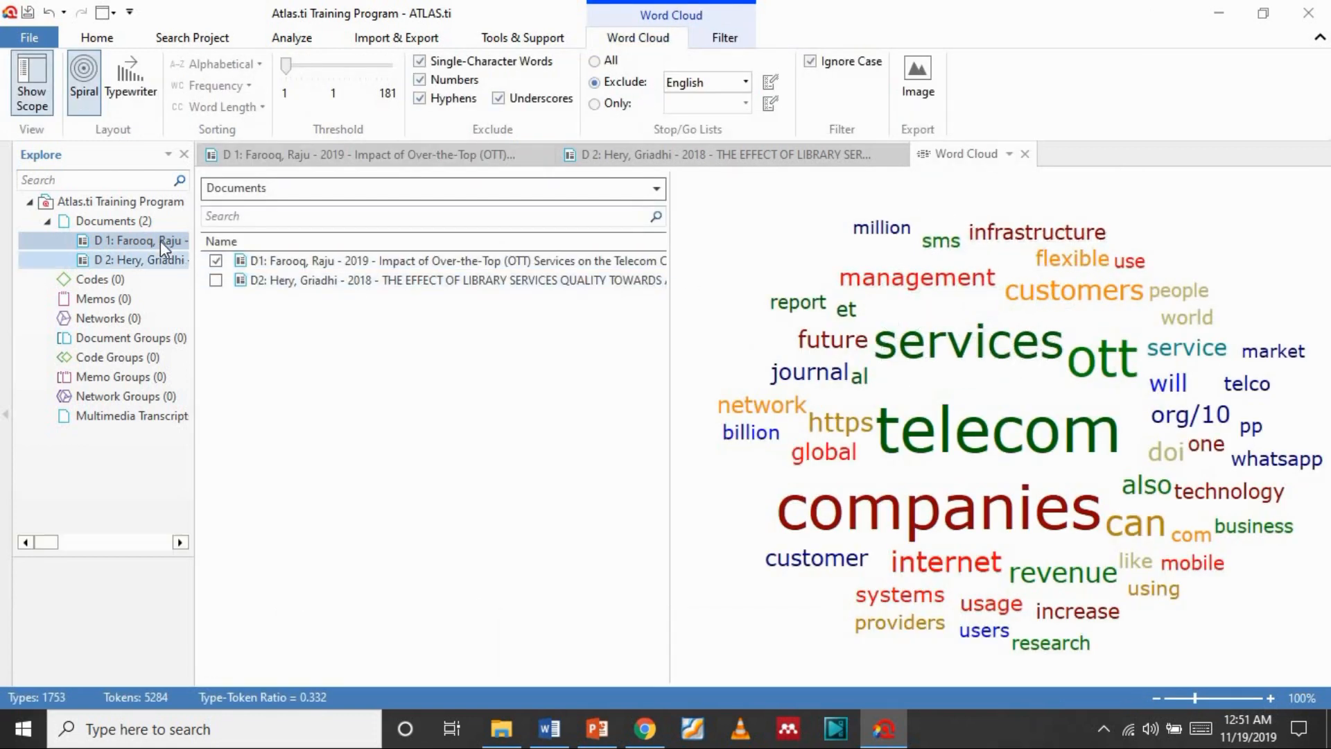
mouse_move(943, 441)
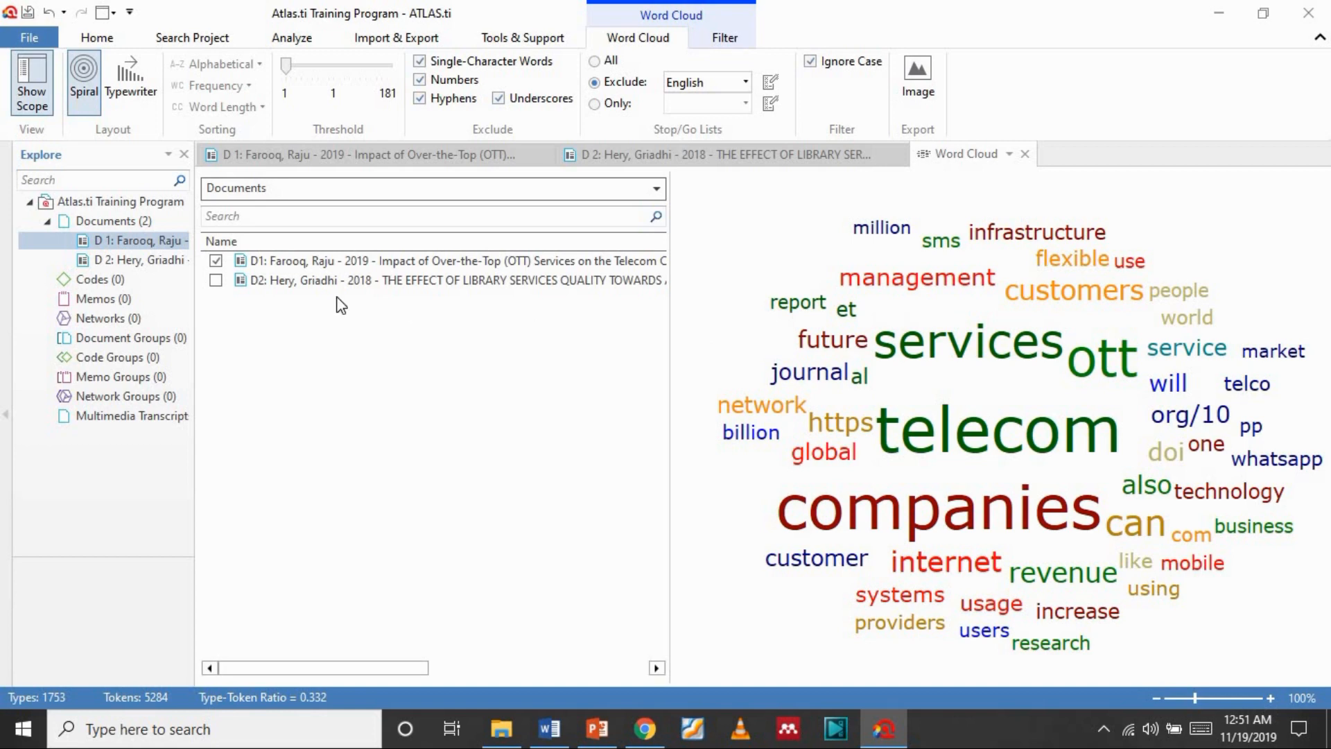
- Add the library services document to the word cloud, exclude the OTT article, and check the frequency of "library"
click(216, 281)
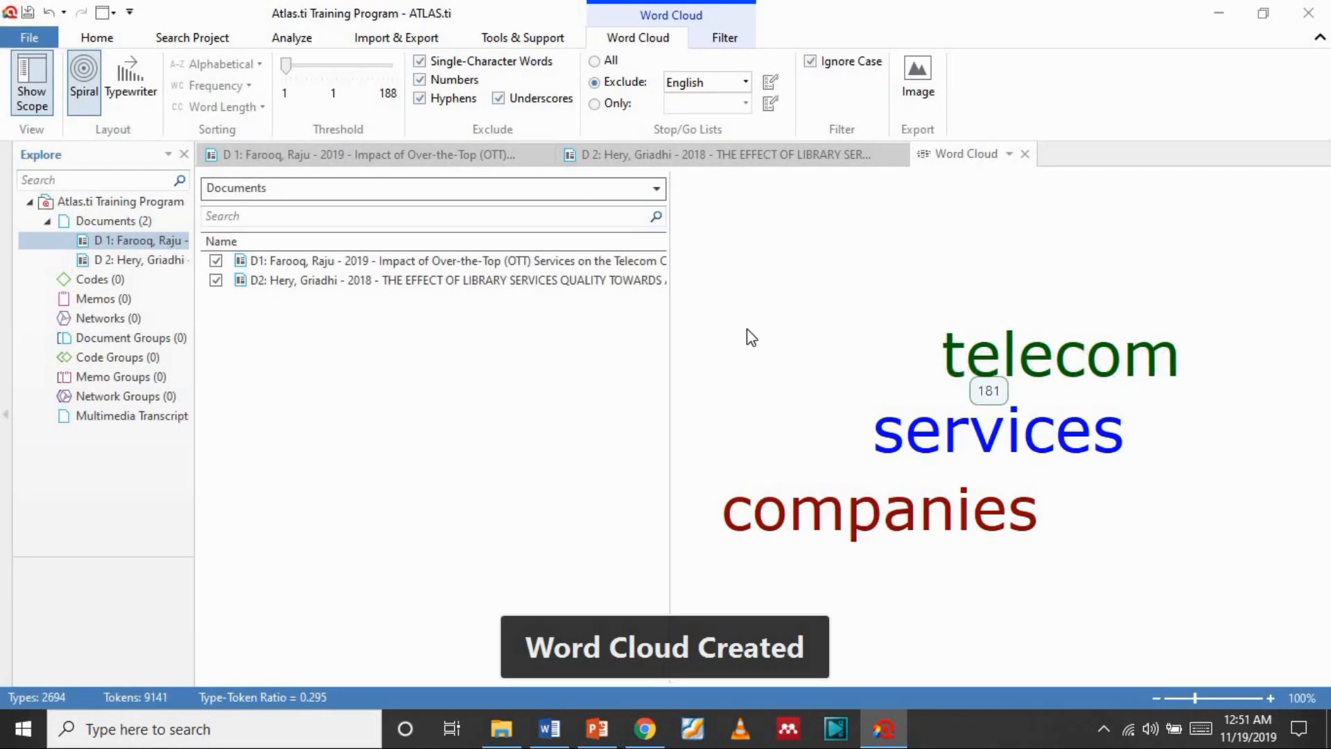
click(216, 262)
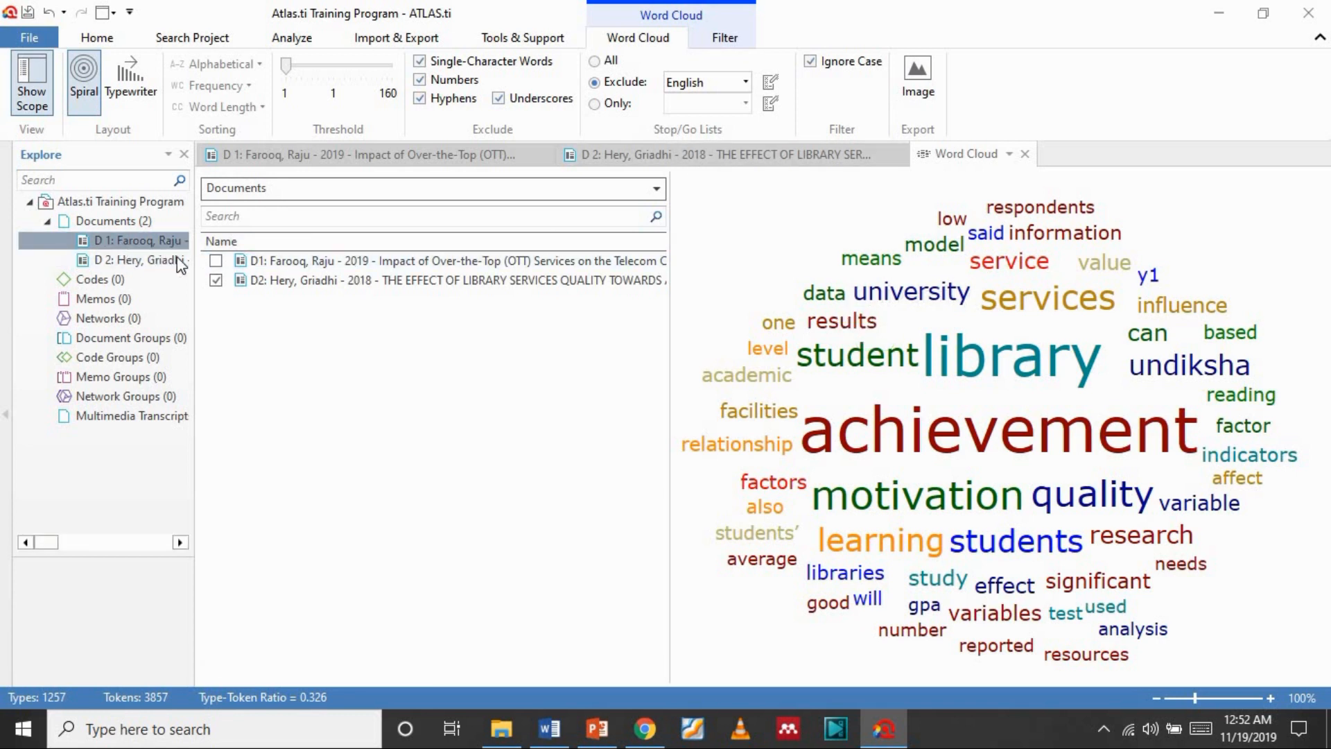
click(128, 240)
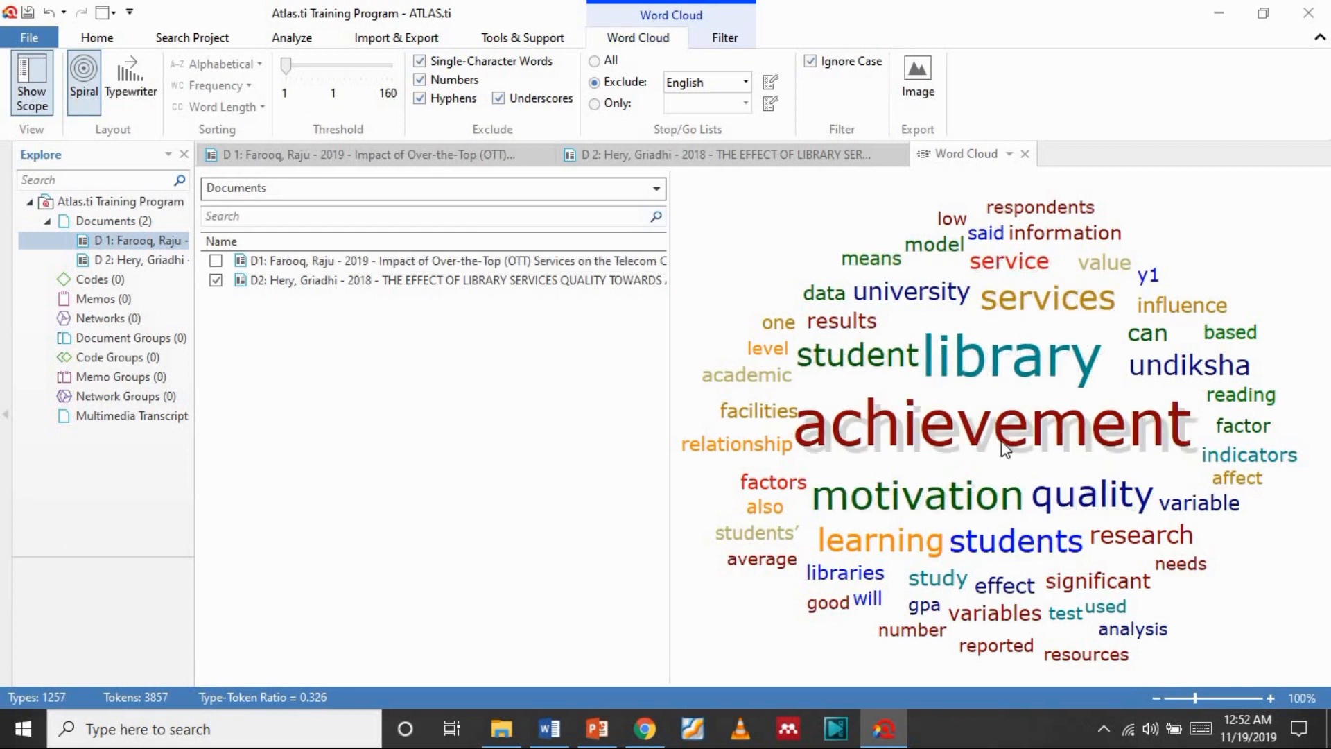
mouse_move(998, 357)
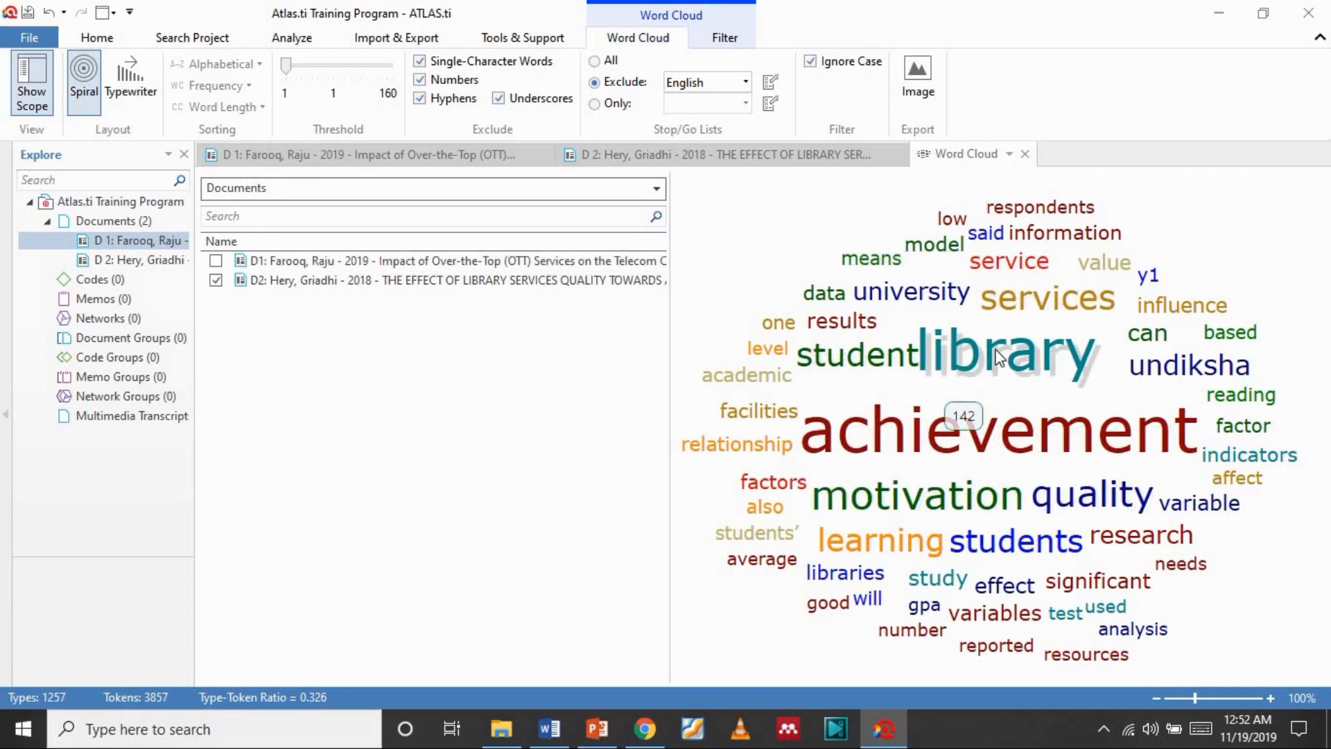
- Switch the word cloud's scope to only the OTT services article and try a threshold of 73 before resetting it to 1
click(216, 279)
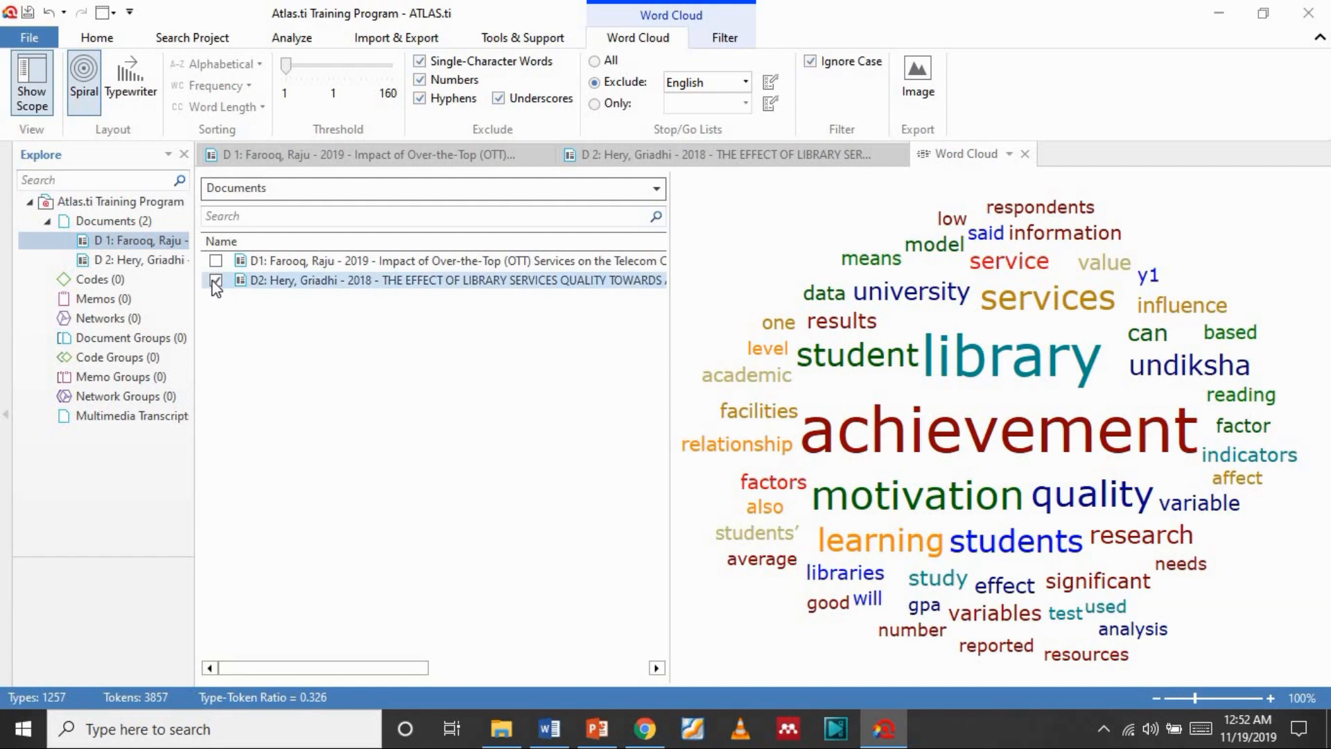
click(216, 261)
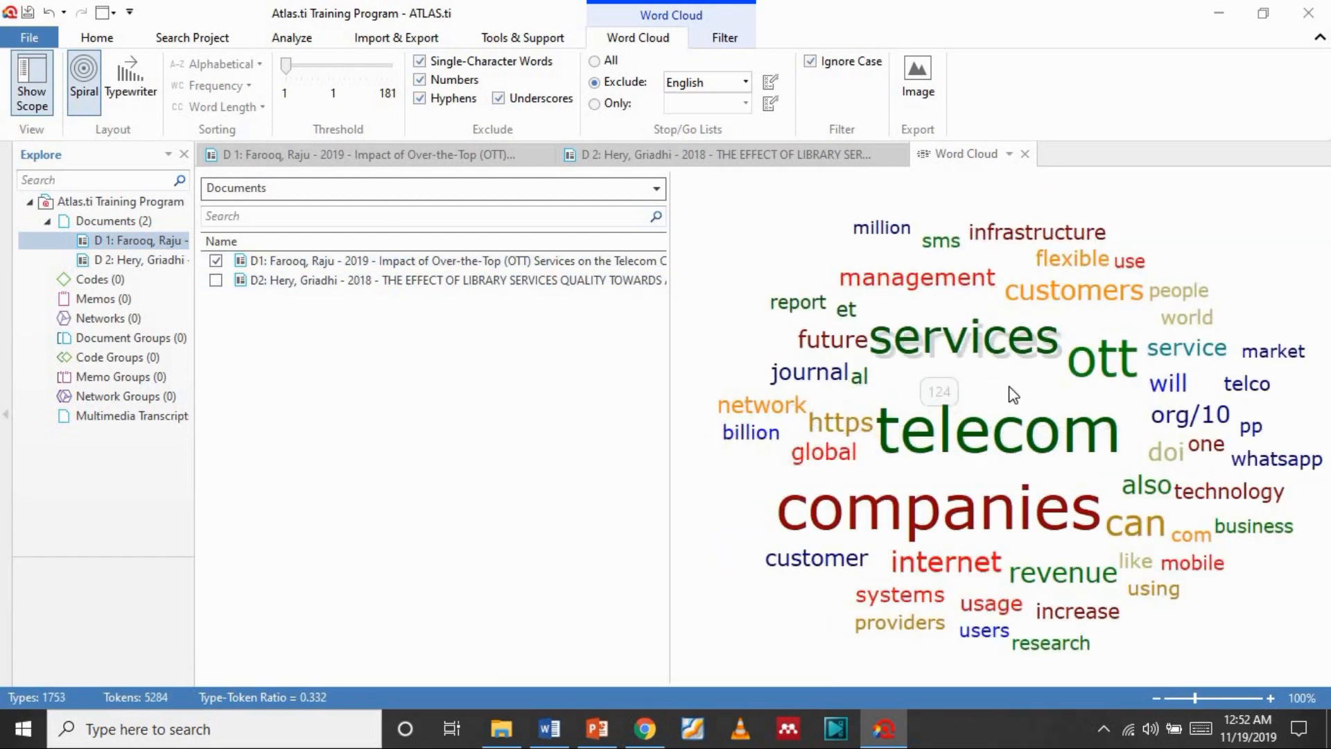
mouse_move(1179, 459)
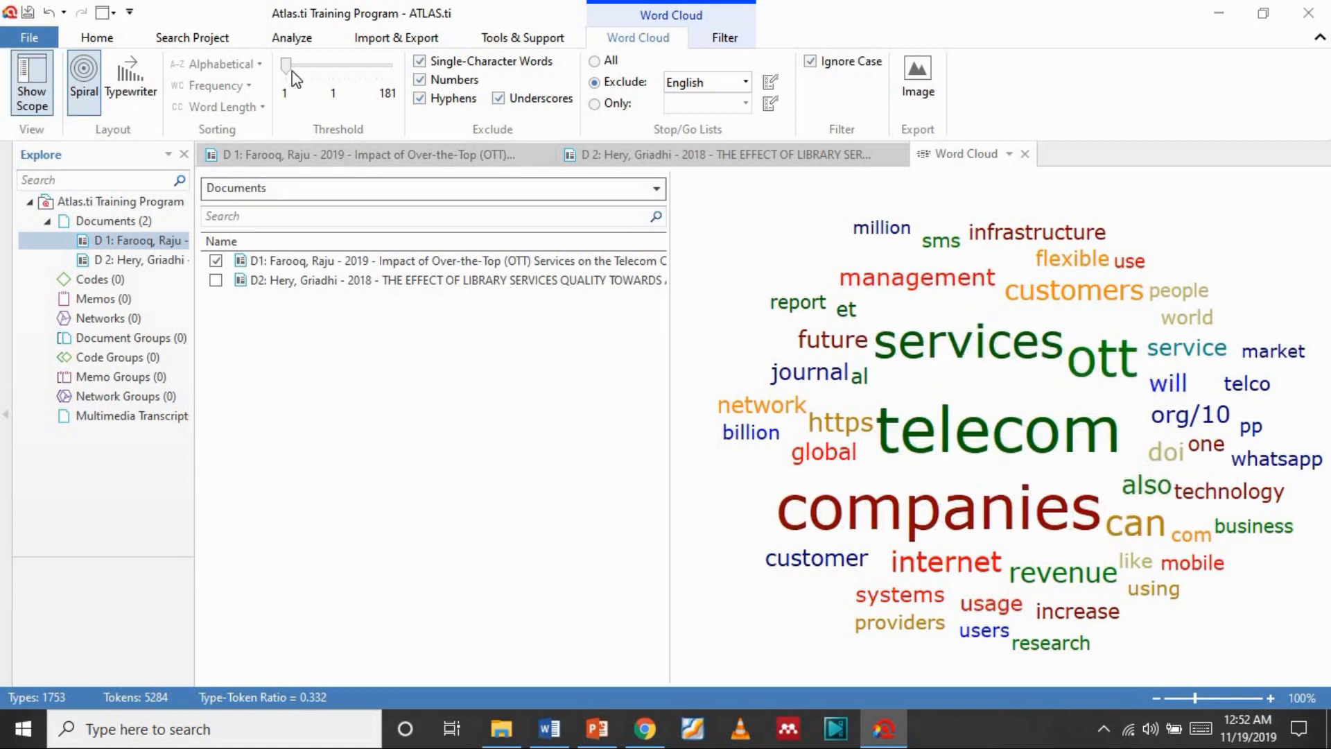
drag(292, 71, 331, 71)
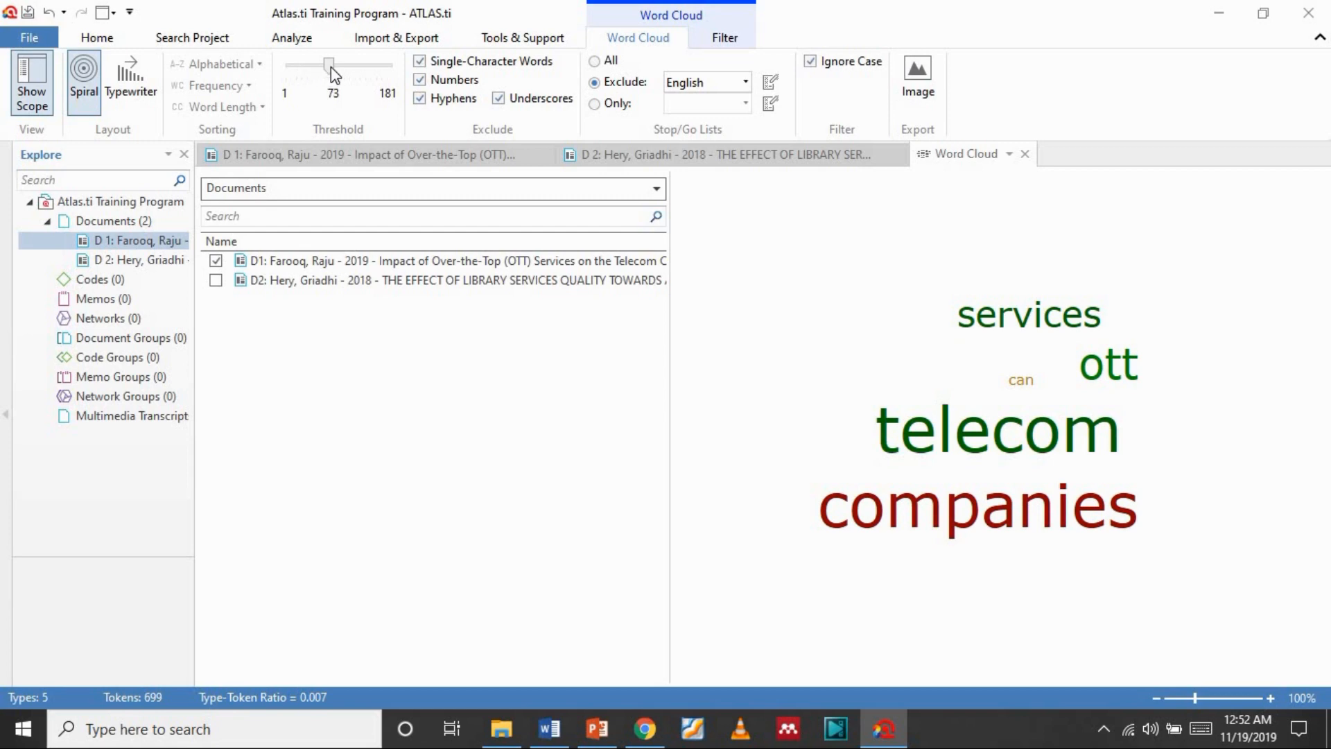
drag(302, 74, 284, 73)
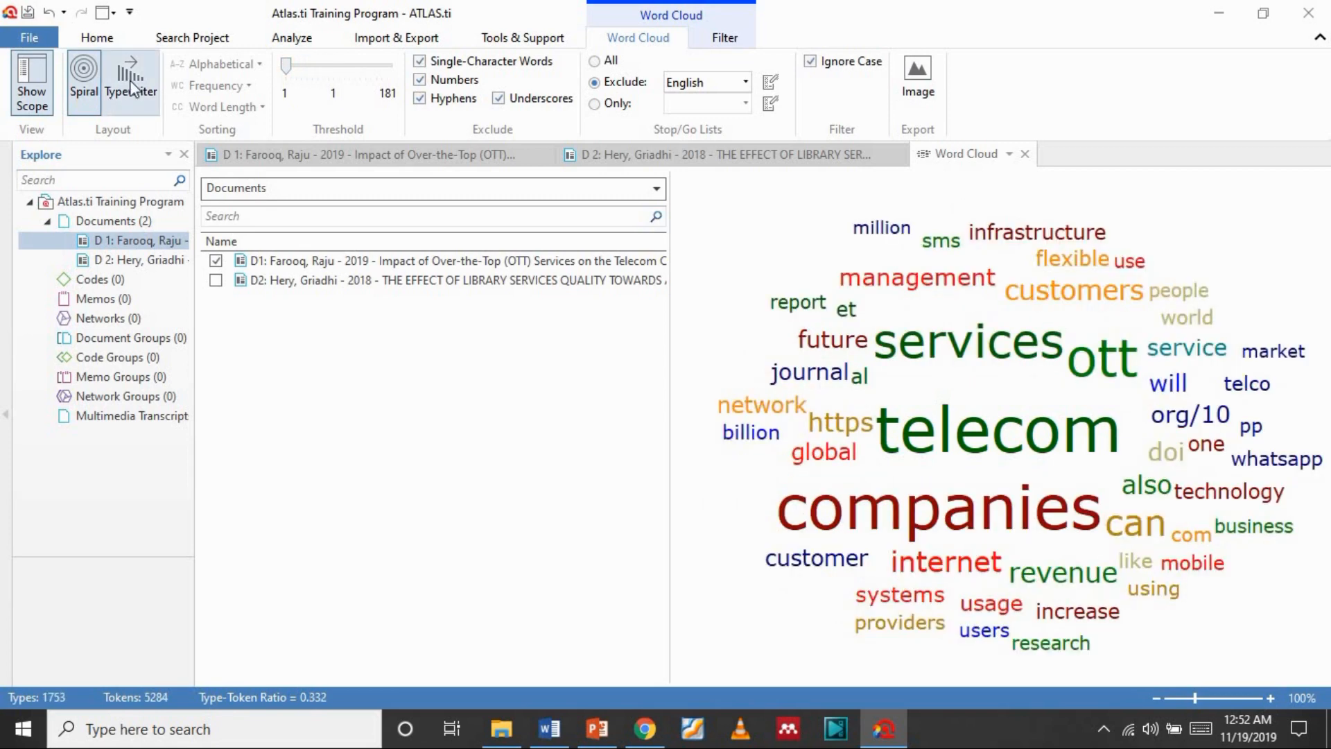
- Preview the typewriter layout, restore the spiral layout, and export the word cloud as the JPG image "atlas.ti during training pictures"
click(132, 89)
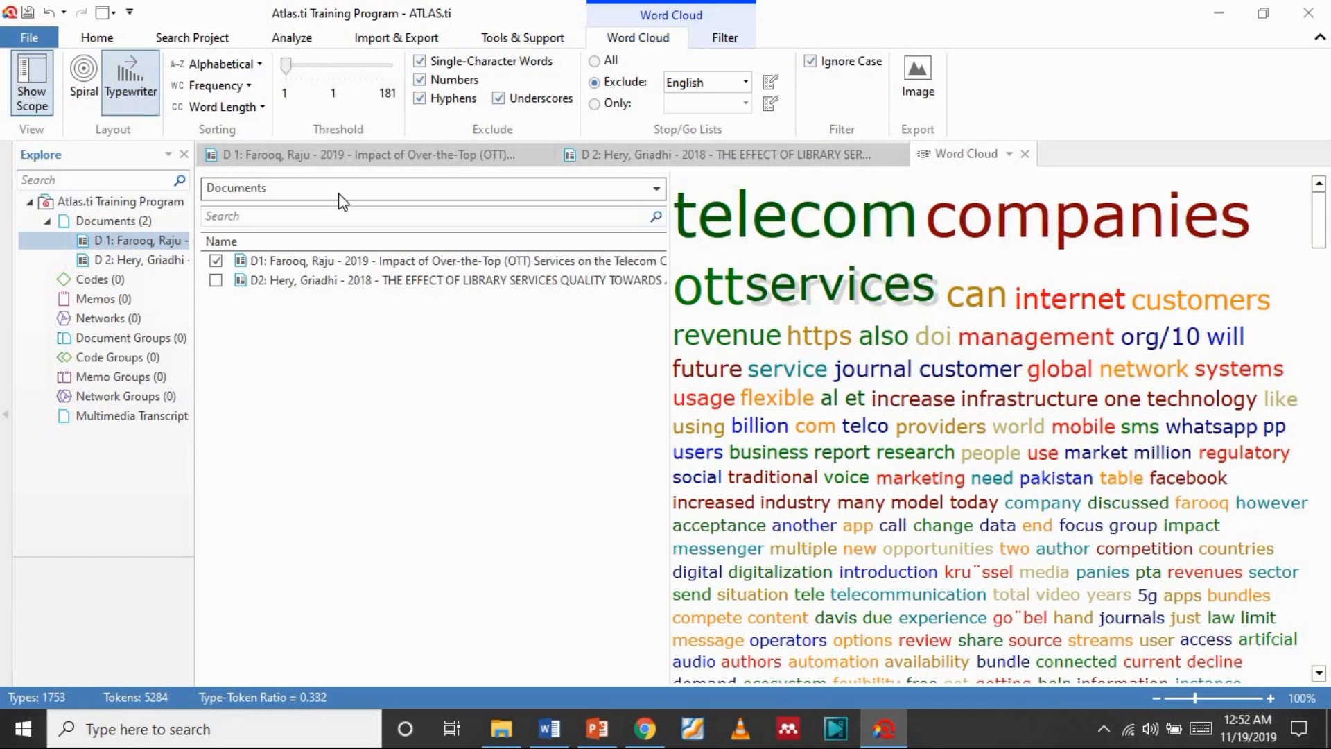
click(83, 90)
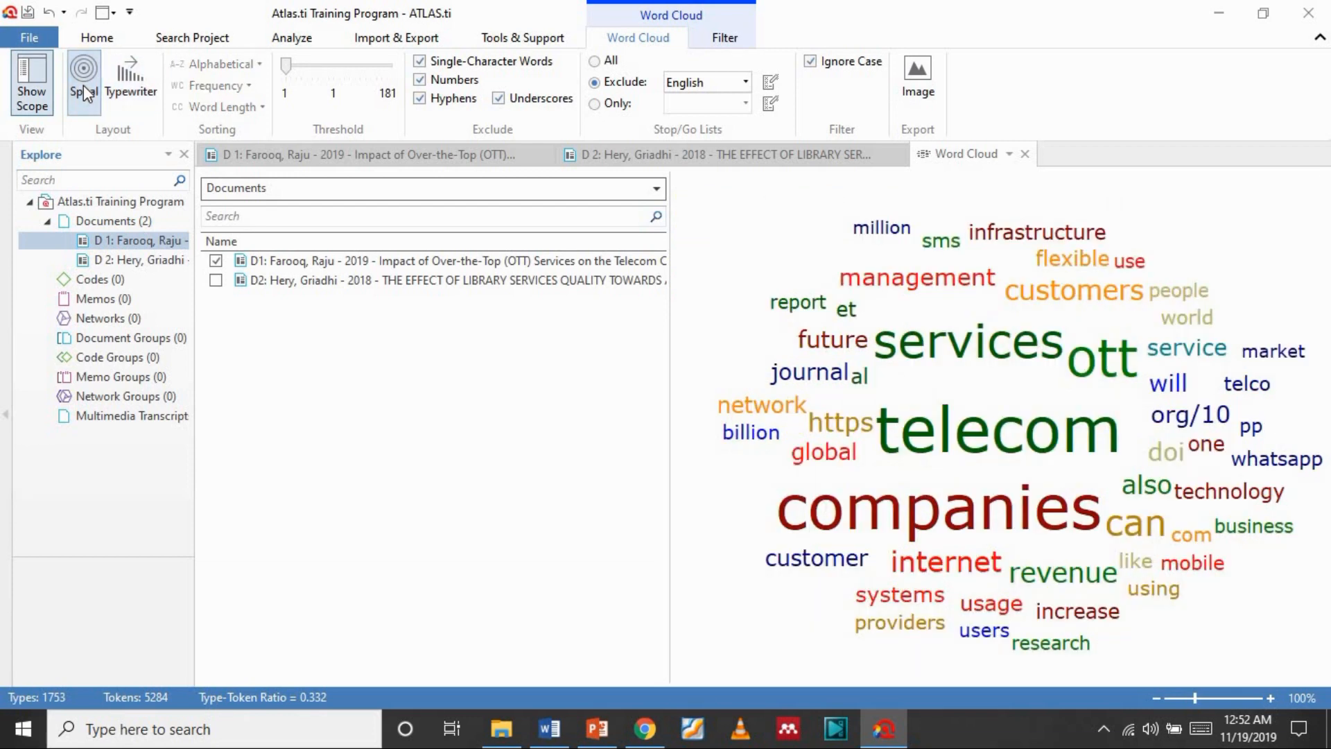
click(914, 82)
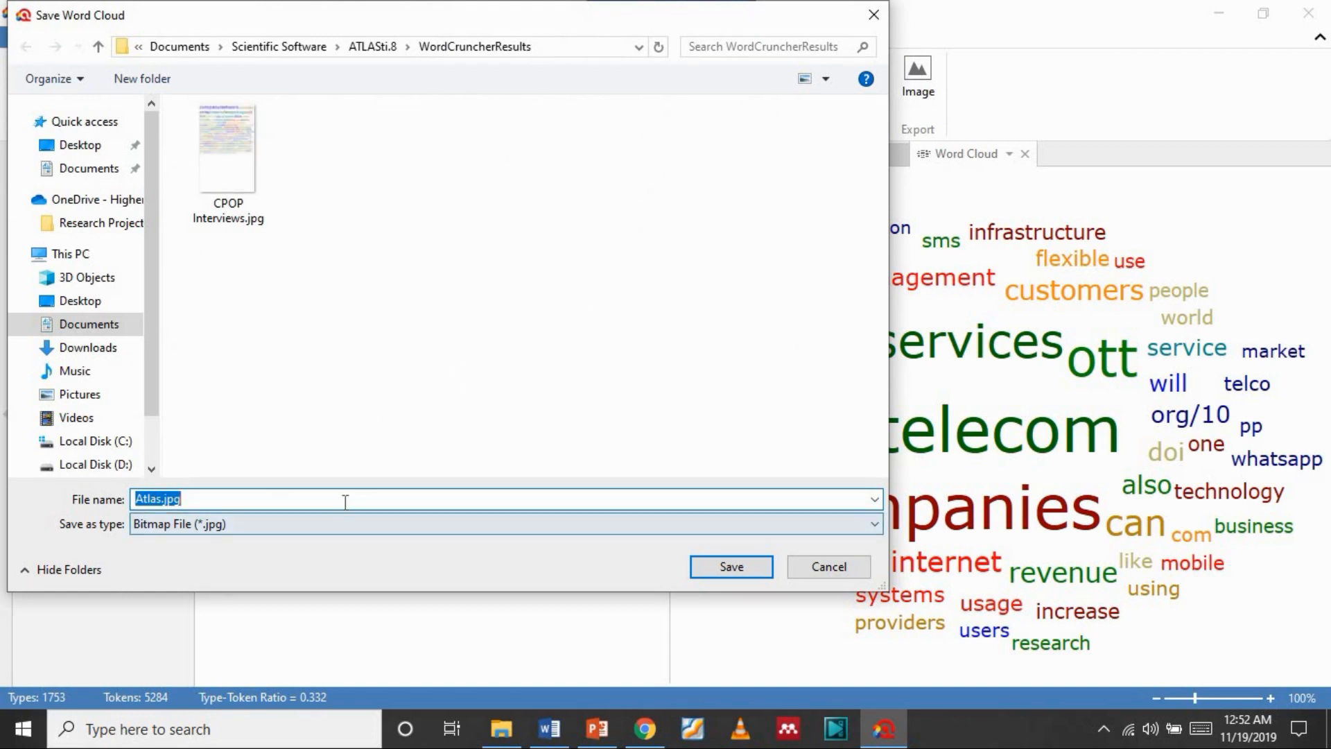
text(atlas)
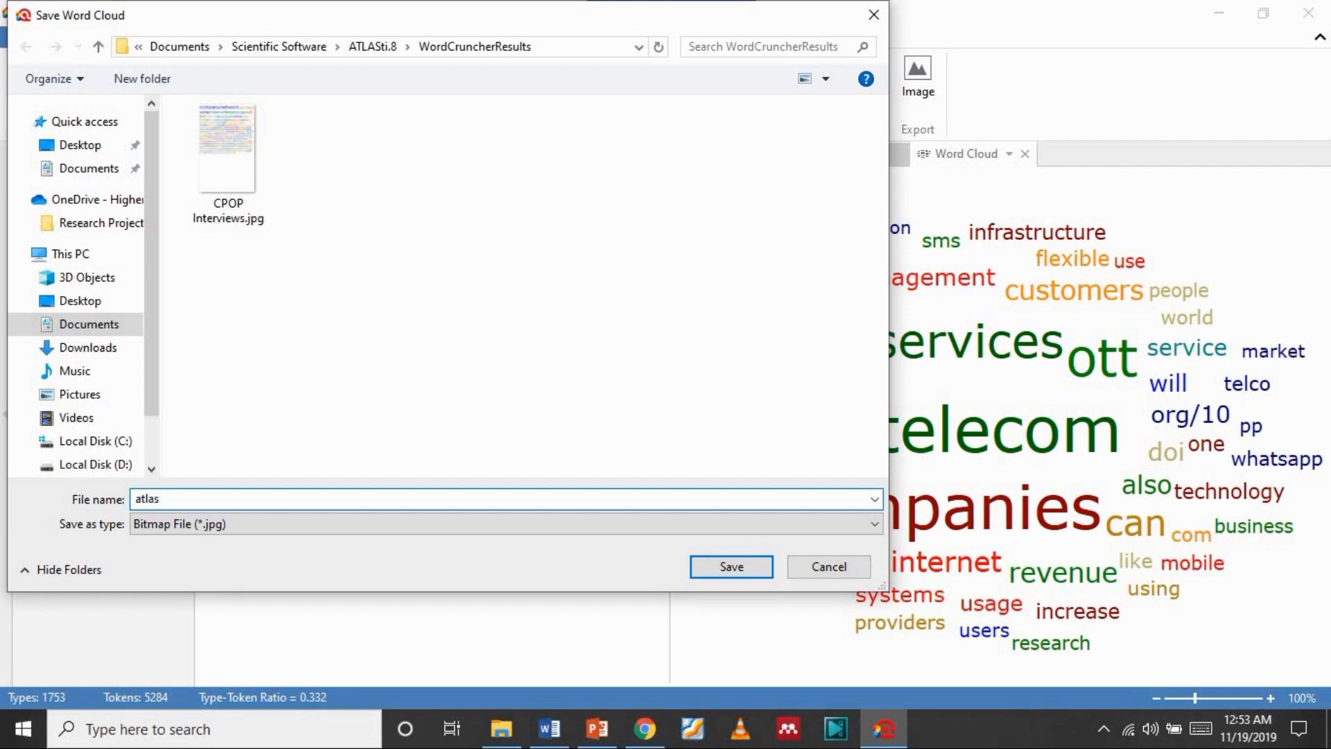
text(.ti during training pictures)
key(Return)
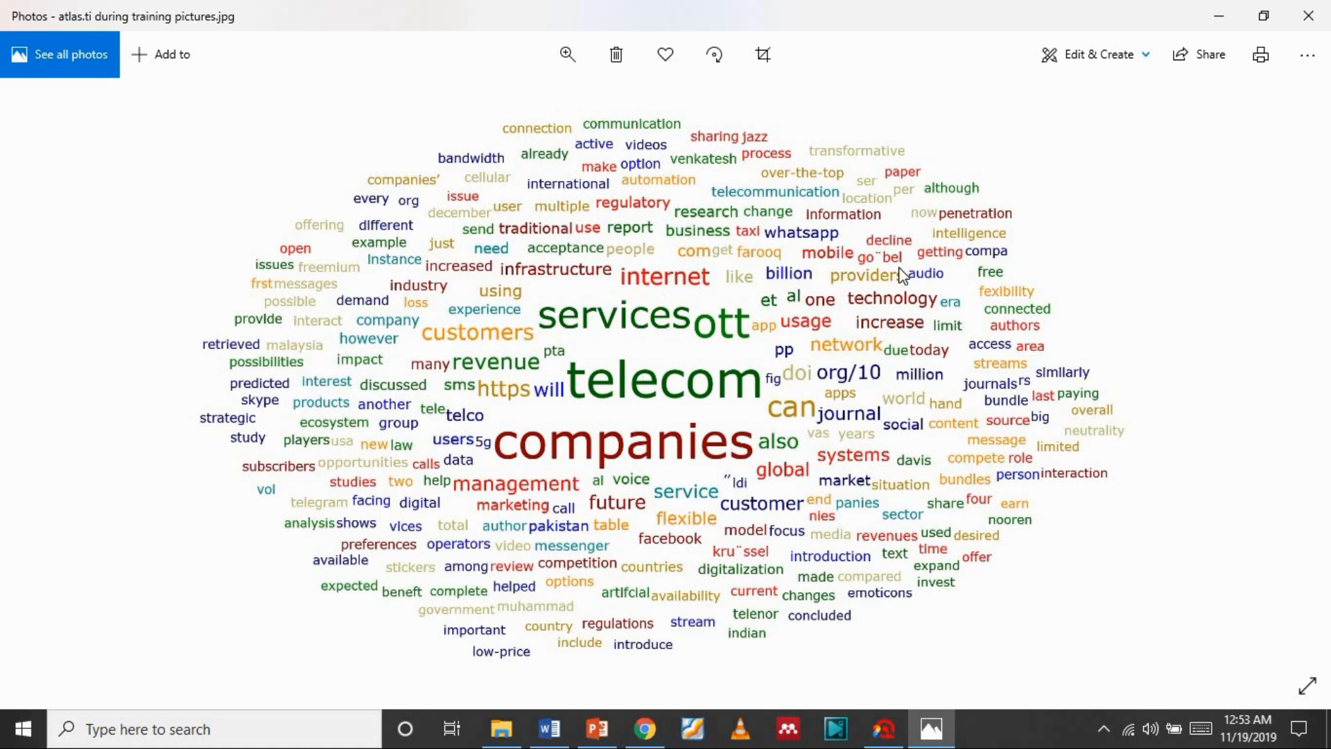
- Compare the exported word cloud picture in Photos with the word cloud in ATLAS.ti
click(1219, 16)
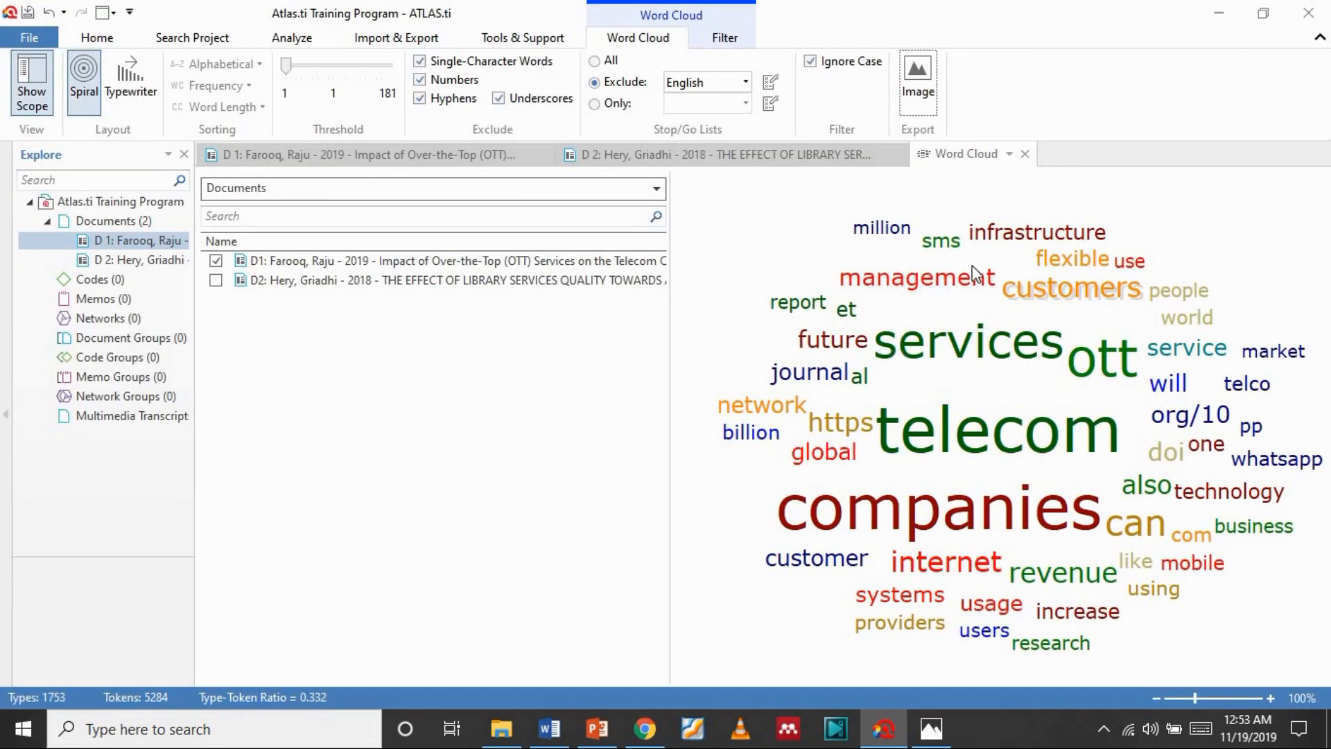
click(932, 728)
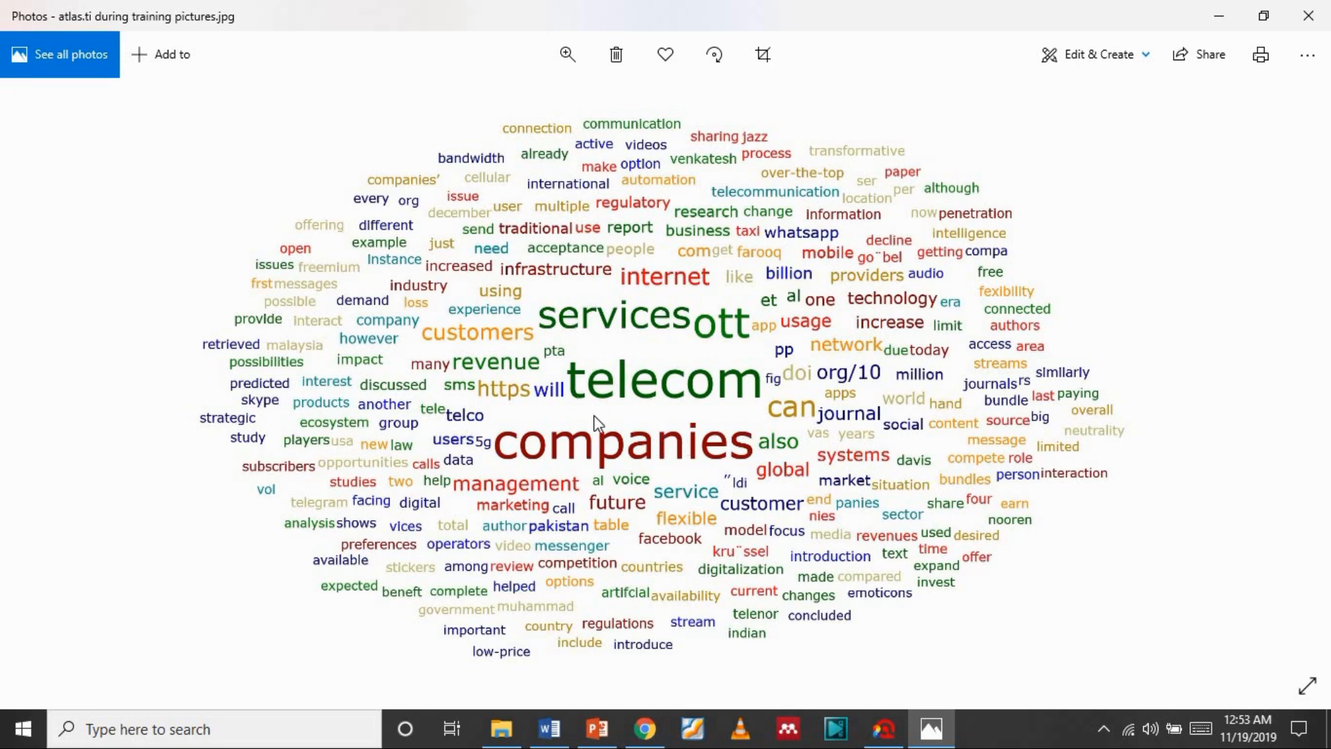
click(1218, 13)
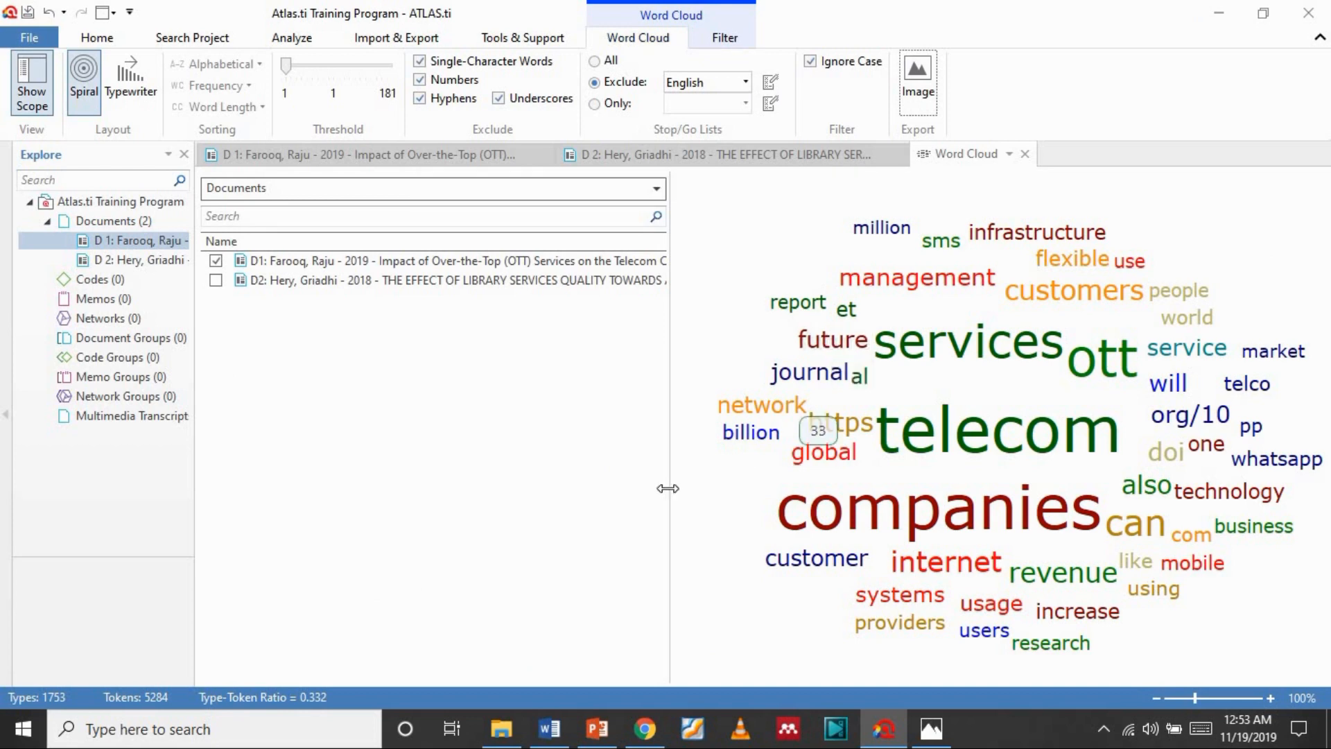
click(931, 728)
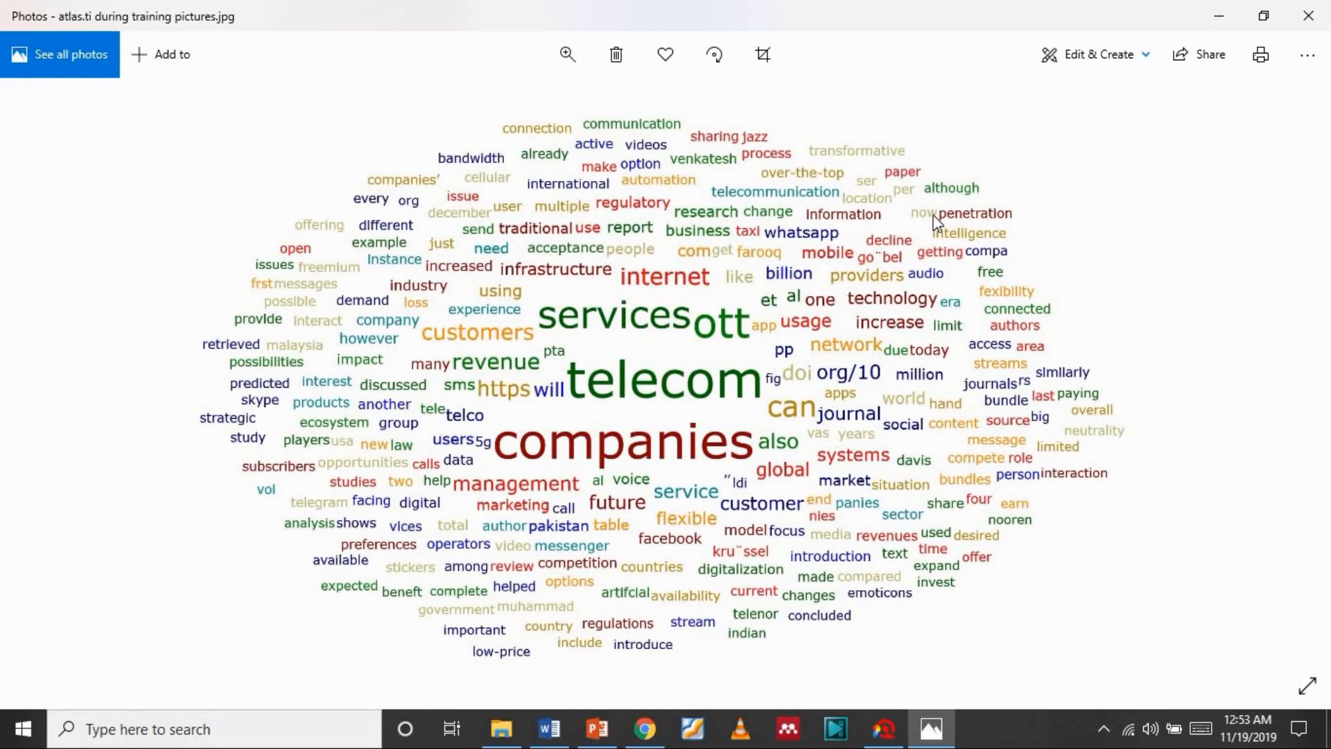
click(1218, 14)
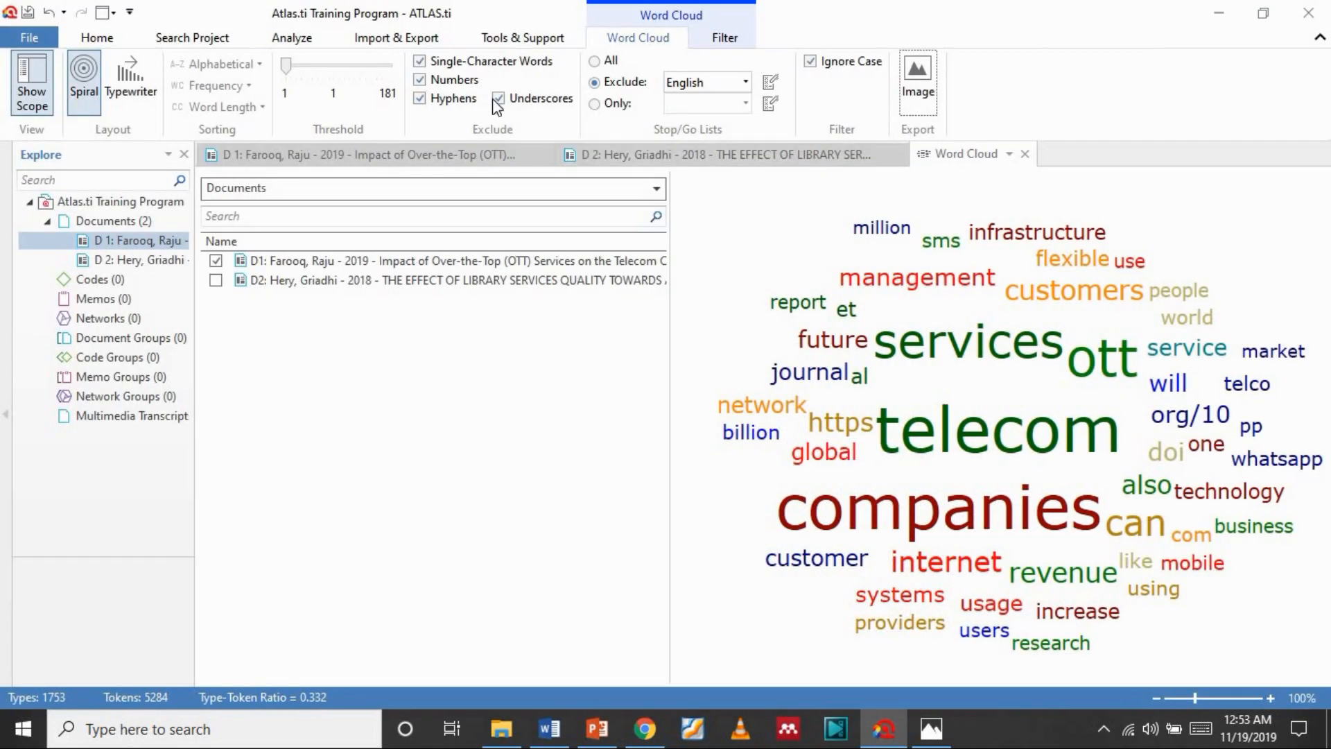
- Try including numbers in the OTT article's word cloud and exclude them again
click(423, 79)
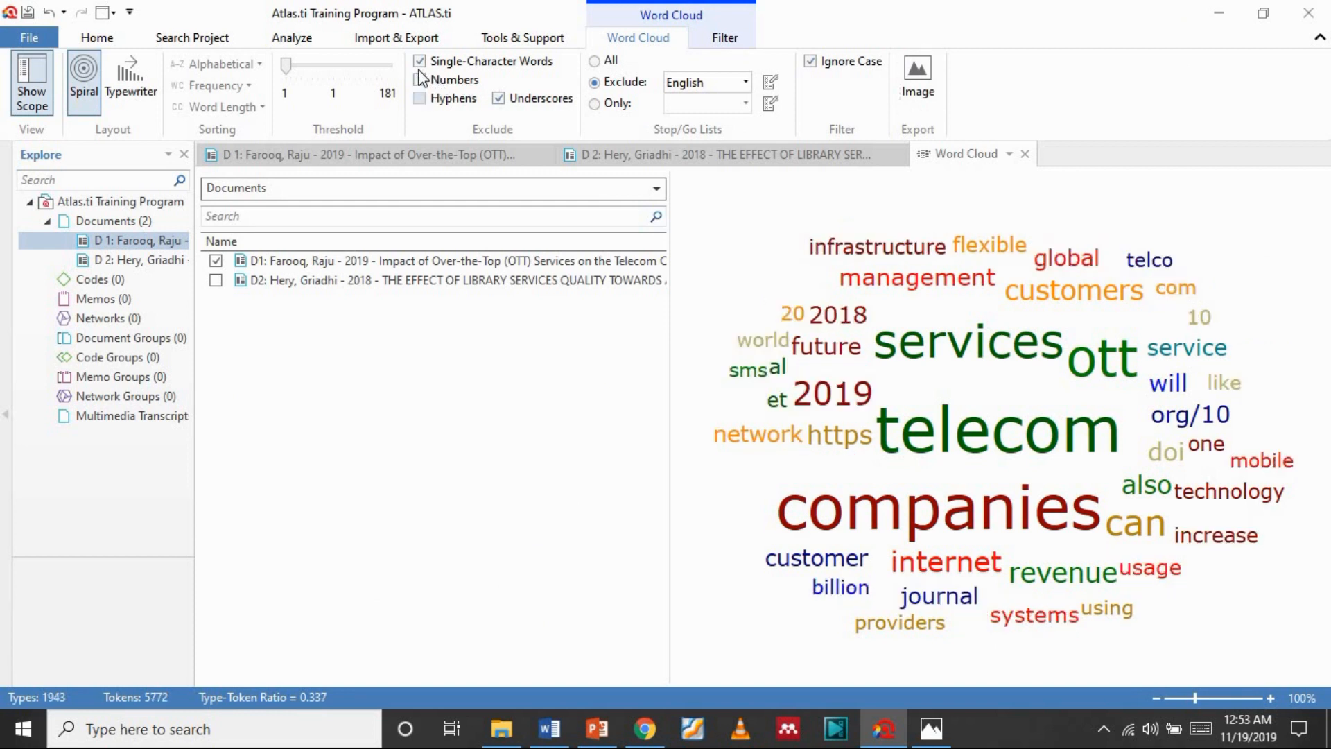
click(420, 79)
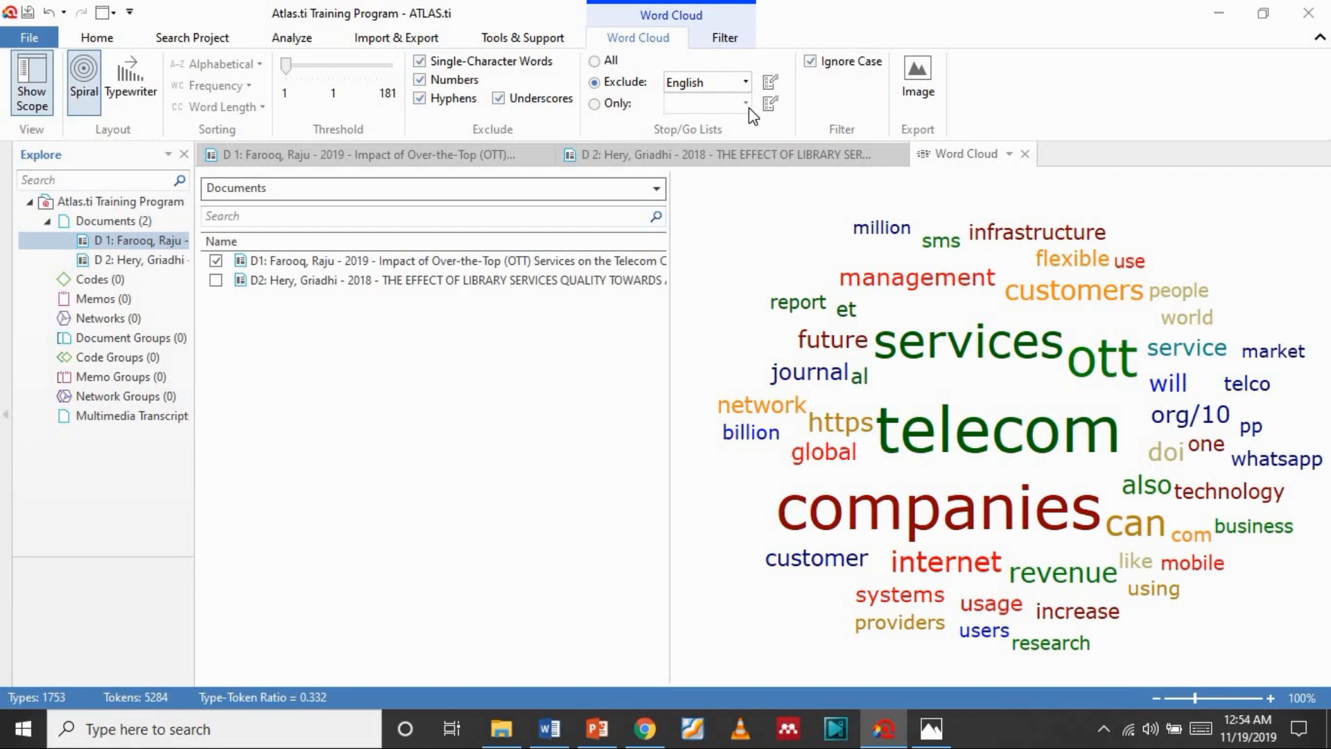
click(448, 261)
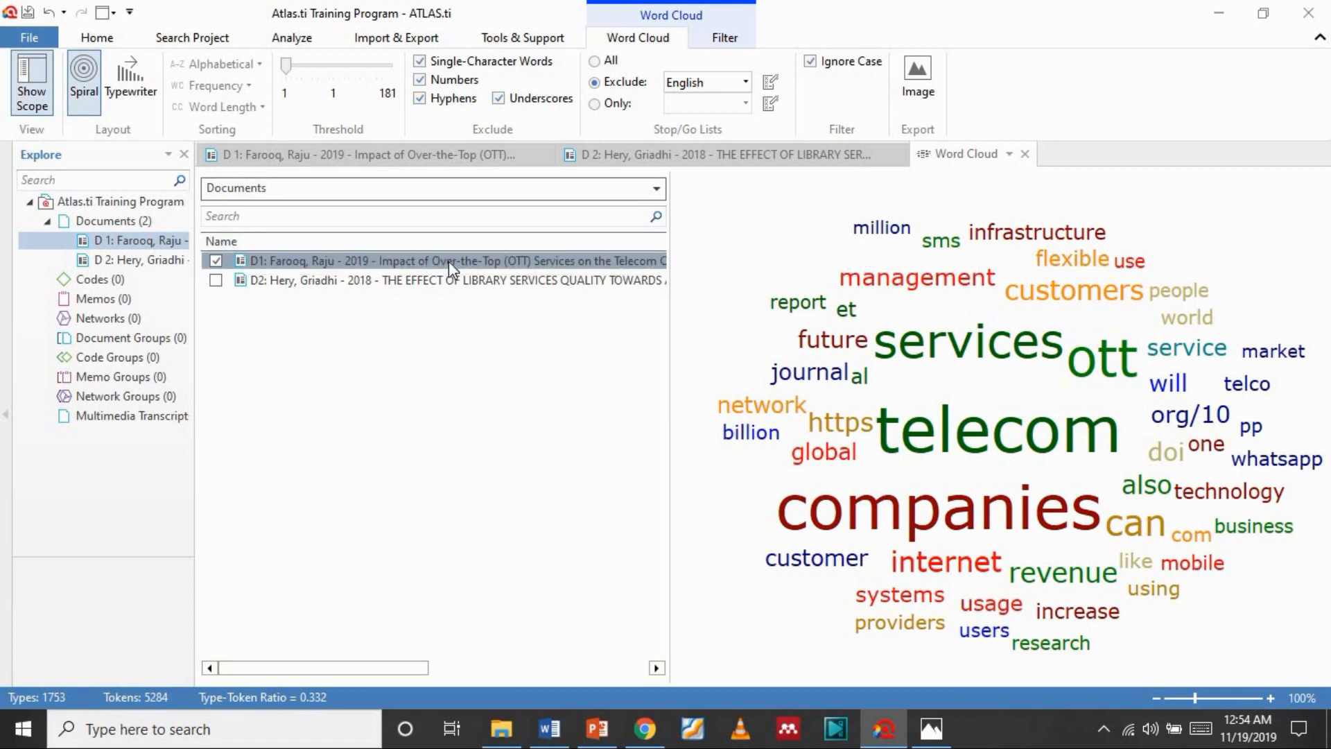
- Close the word cloud and all open document views, and reopen the OTT services article from the project's documents
click(1025, 153)
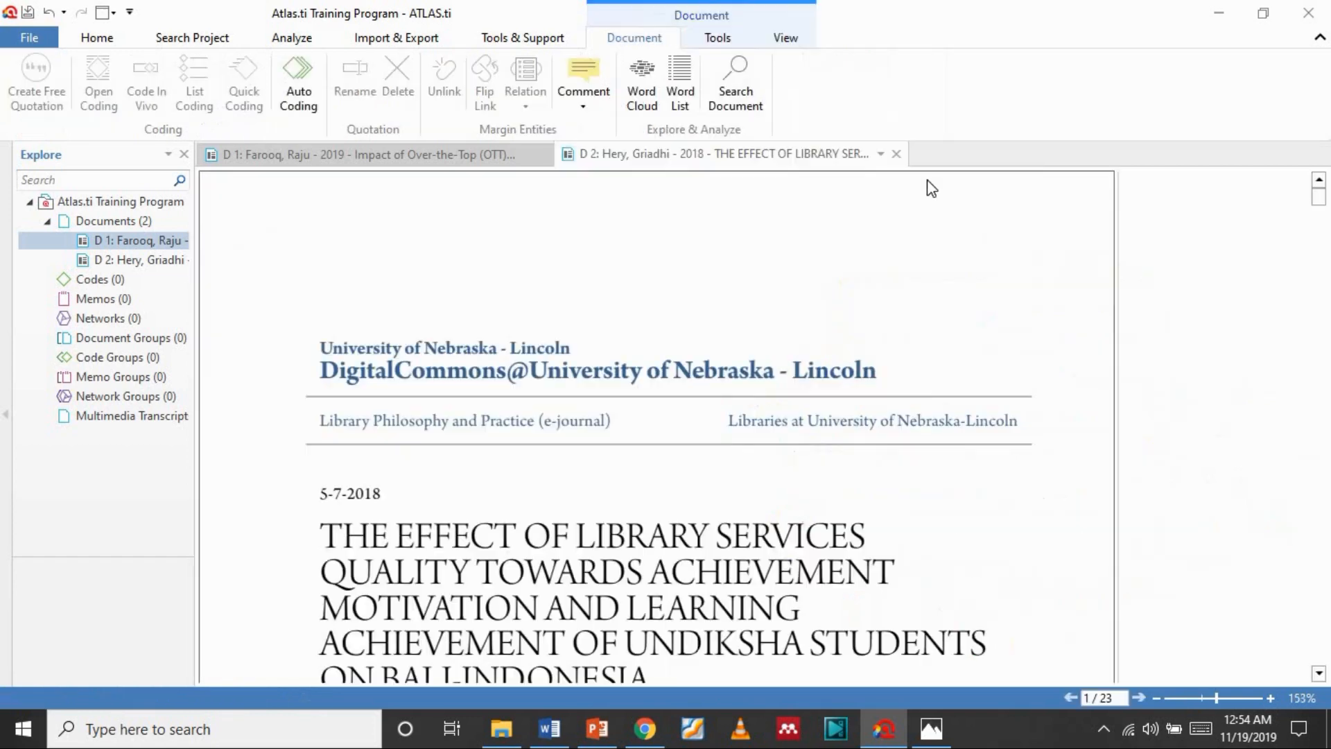
click(895, 153)
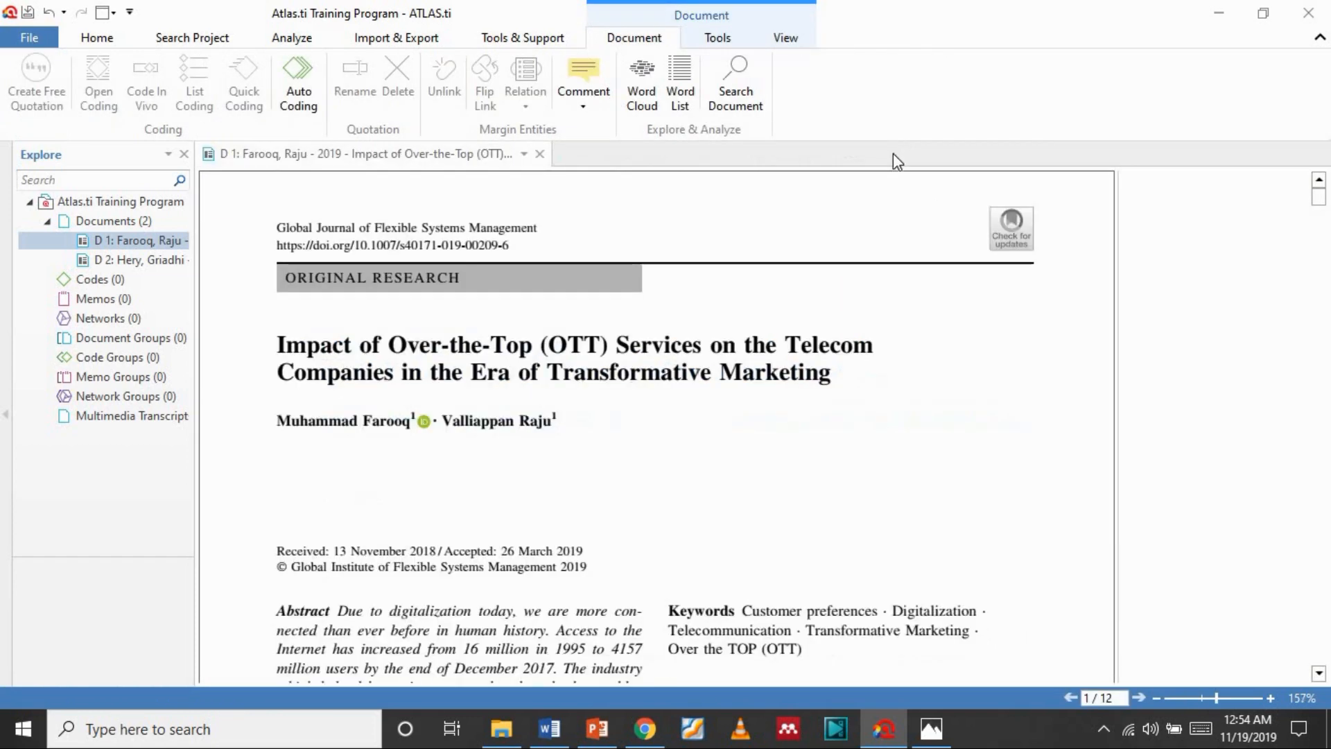
click(540, 153)
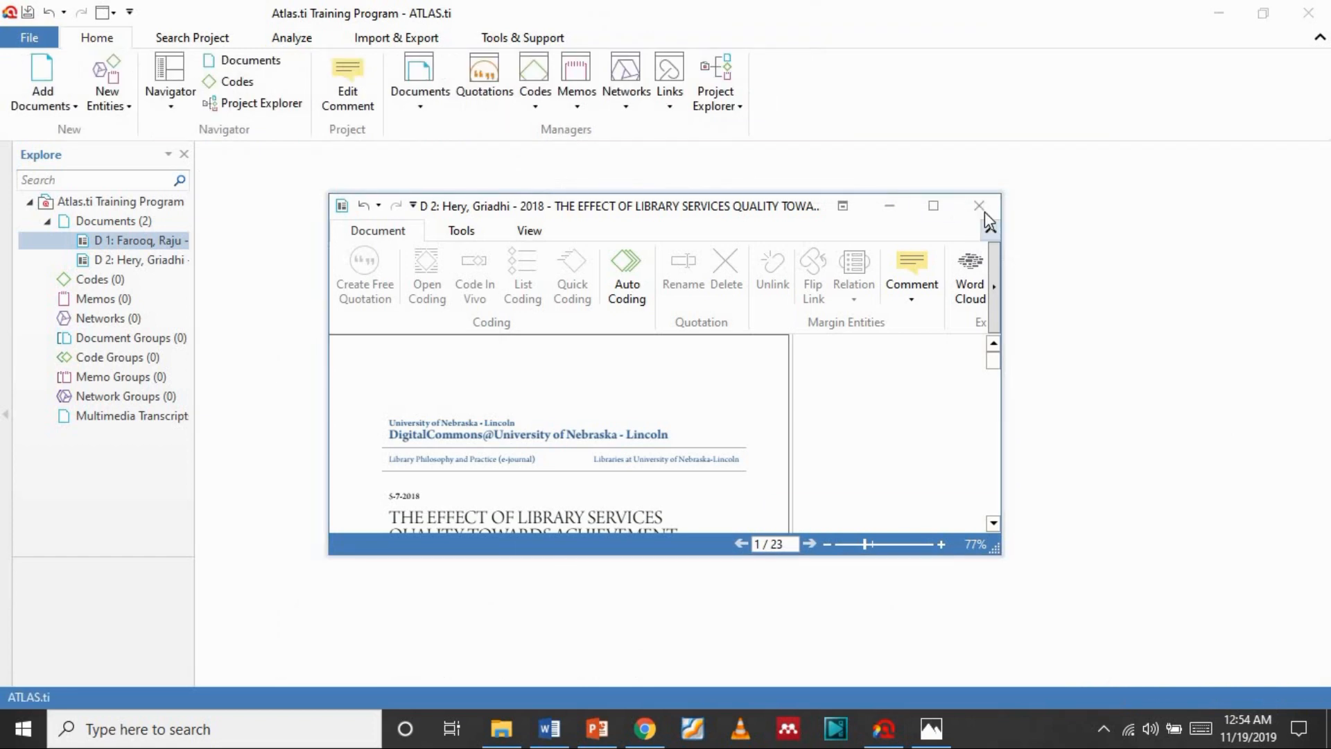
click(979, 206)
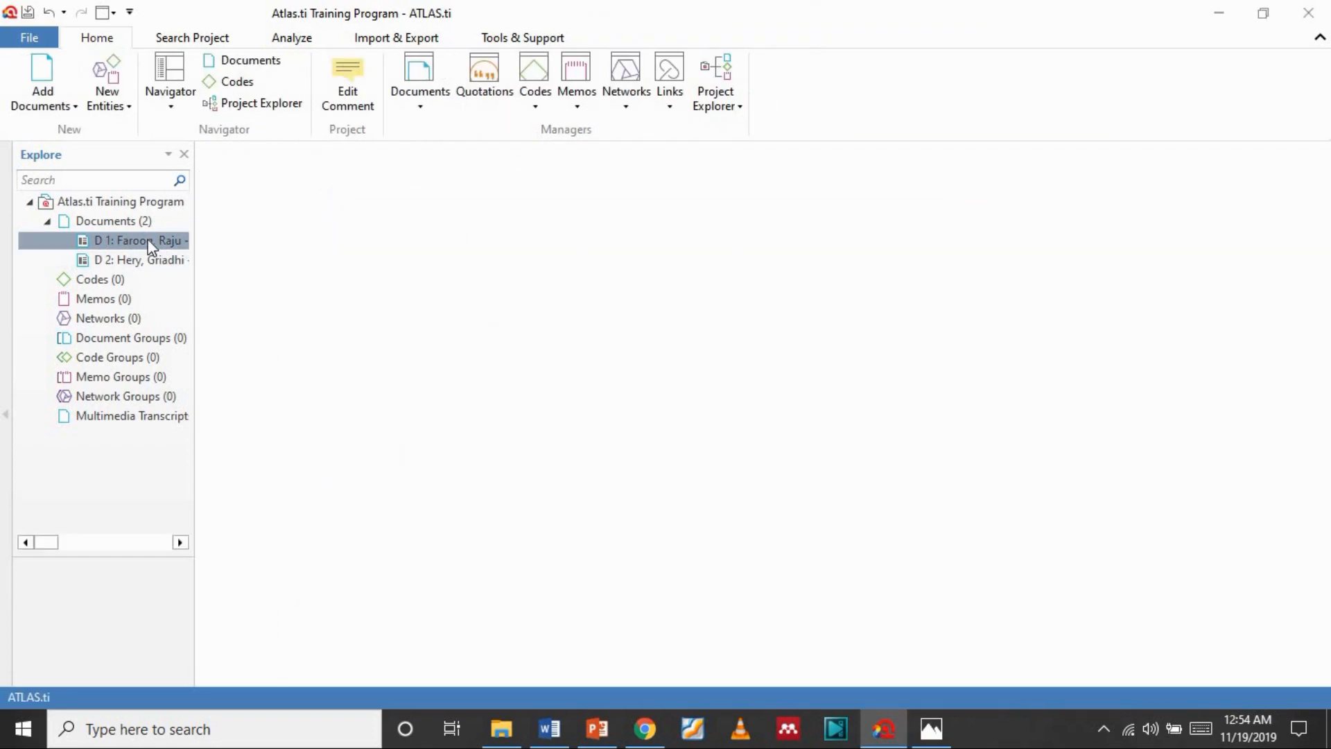
double_click(97, 240)
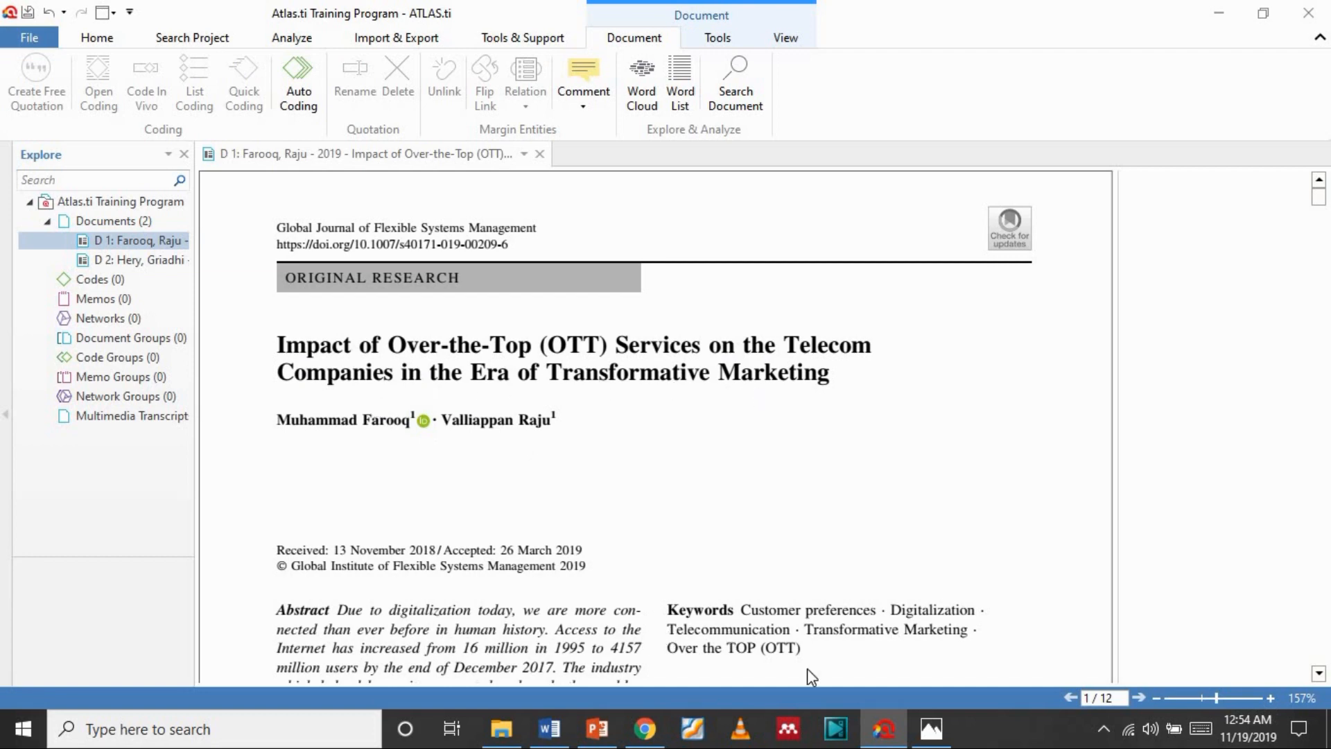
- Switch to the Word template document and replace the small empty item 4 with a new numbered item at font size 18
click(549, 728)
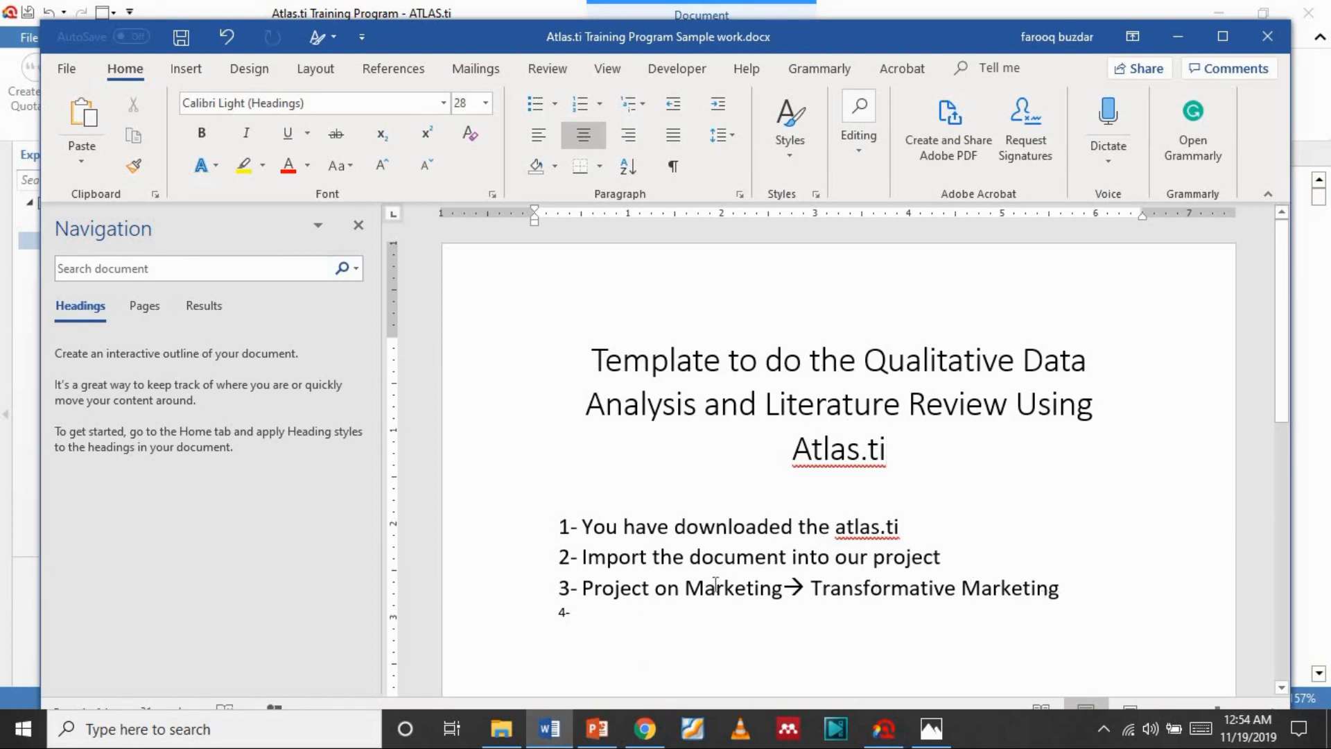
click(622, 612)
key(ctrl+z)
key(ctrl+z)
key(ctrl+z)
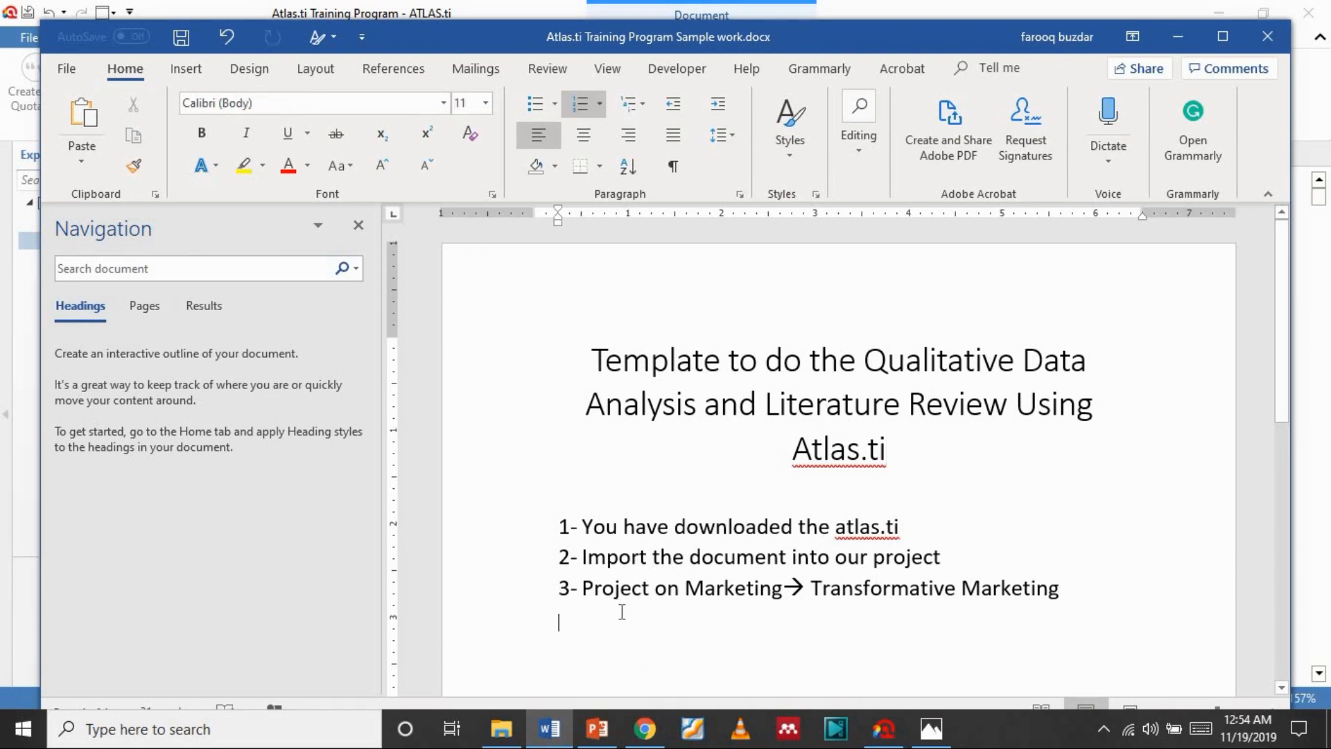
key(Return)
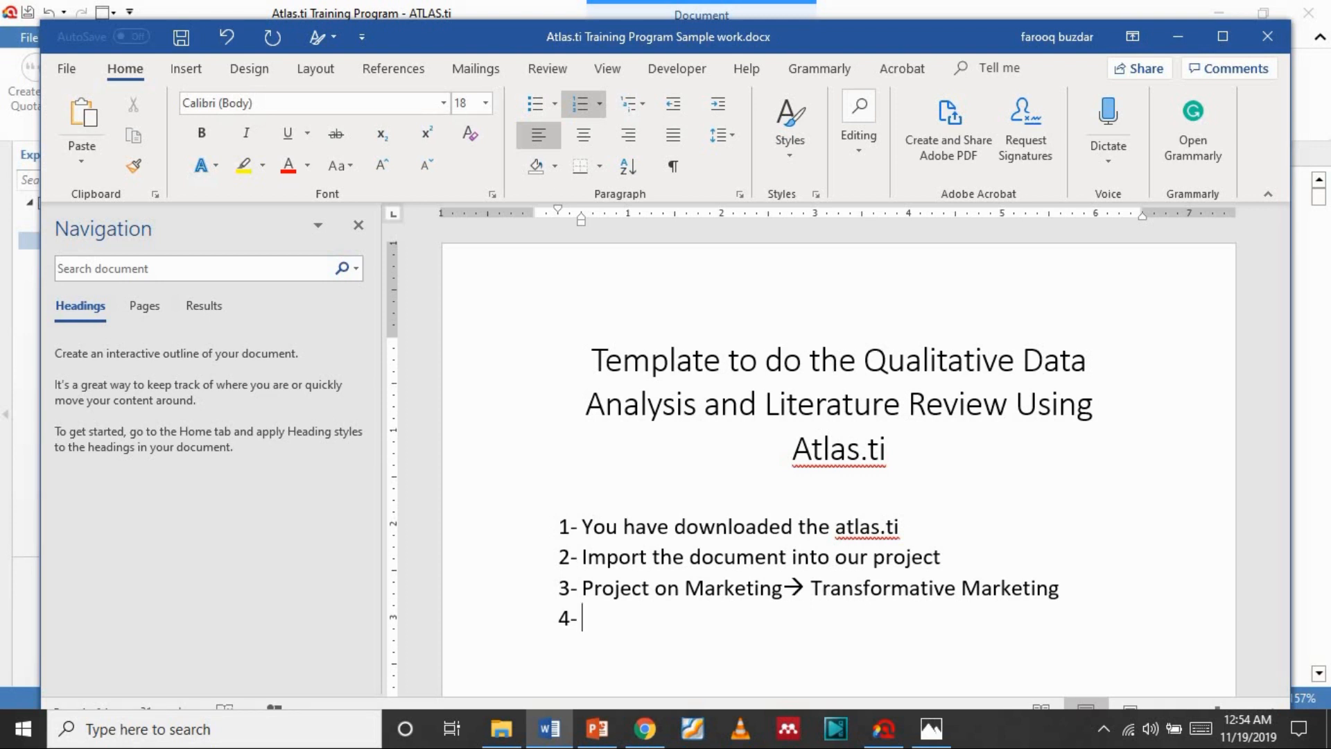
- Write list item 4 as "I will read the documents and make notes", start item 5, and save the document
text(I will read the documents)
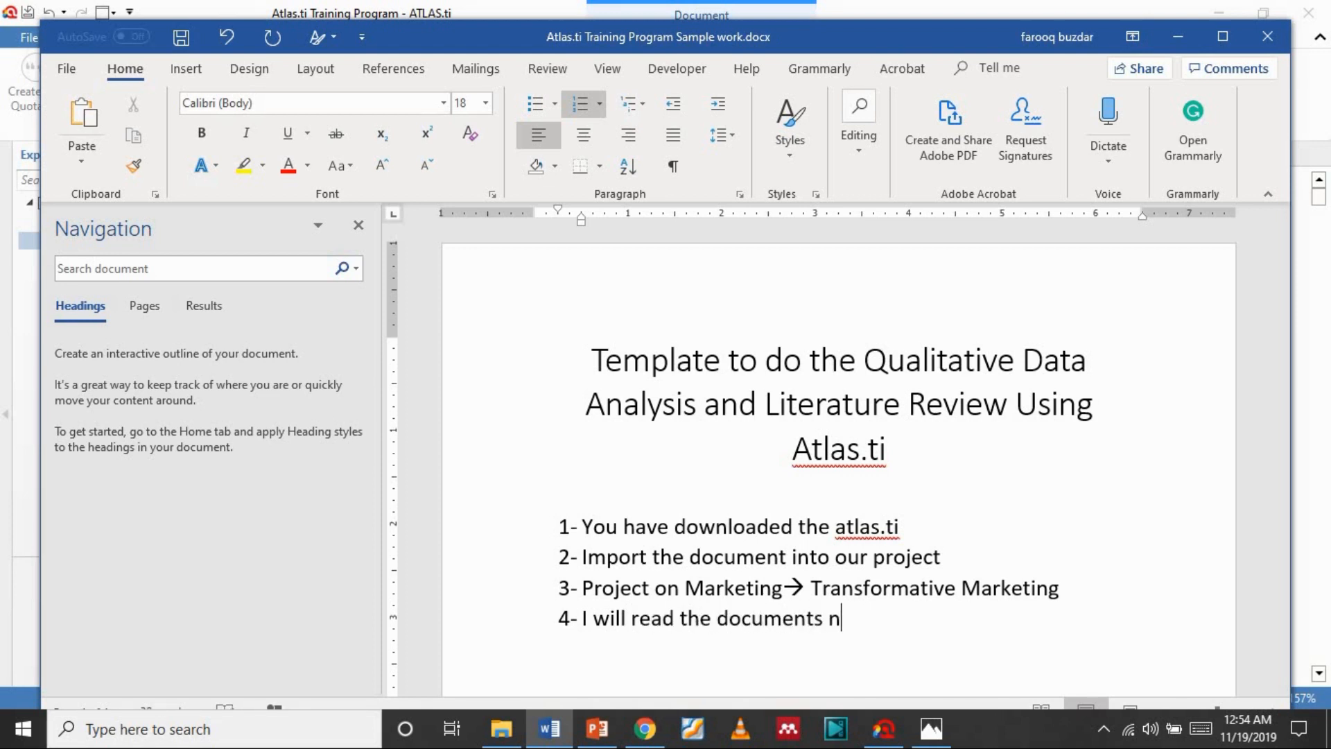
text( an)
key(BackSpace)
text(andmake)
key(BackSpace)
key(BackSpace)
text(make notes)
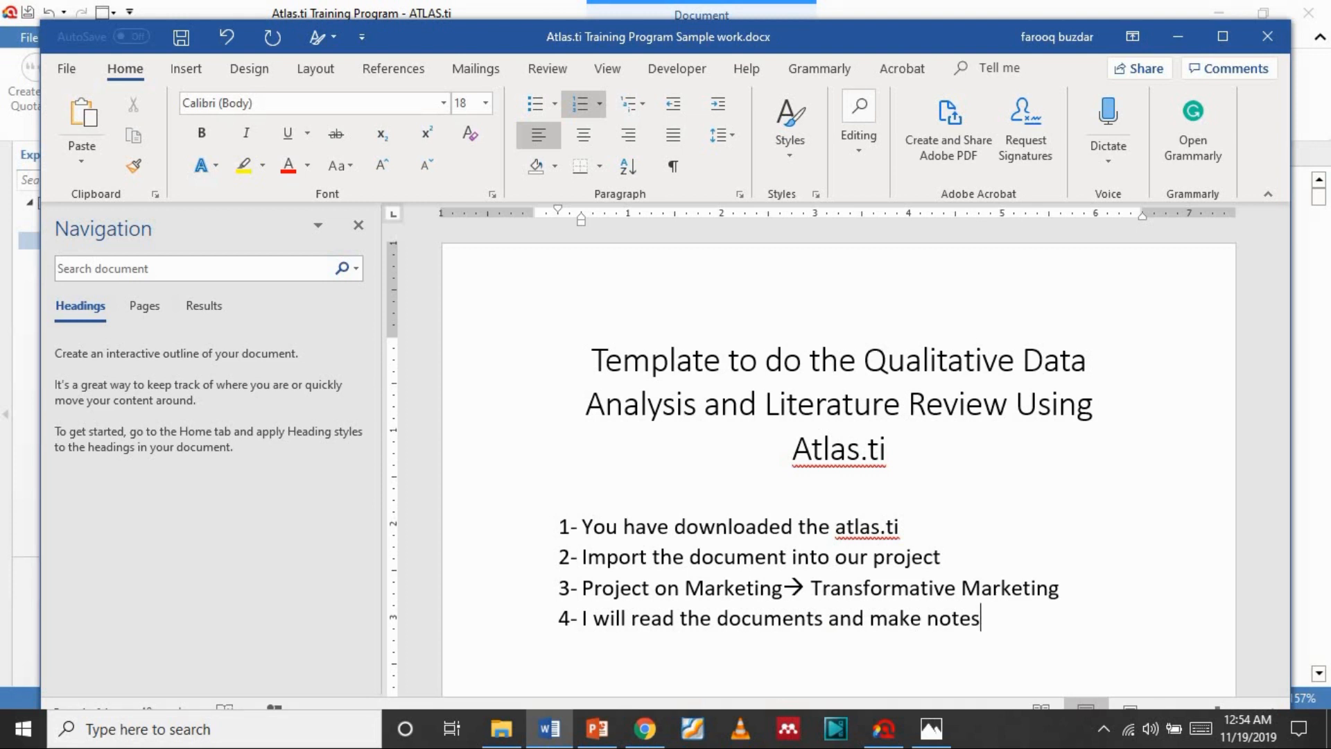
key(Return)
key(ctrl+s)
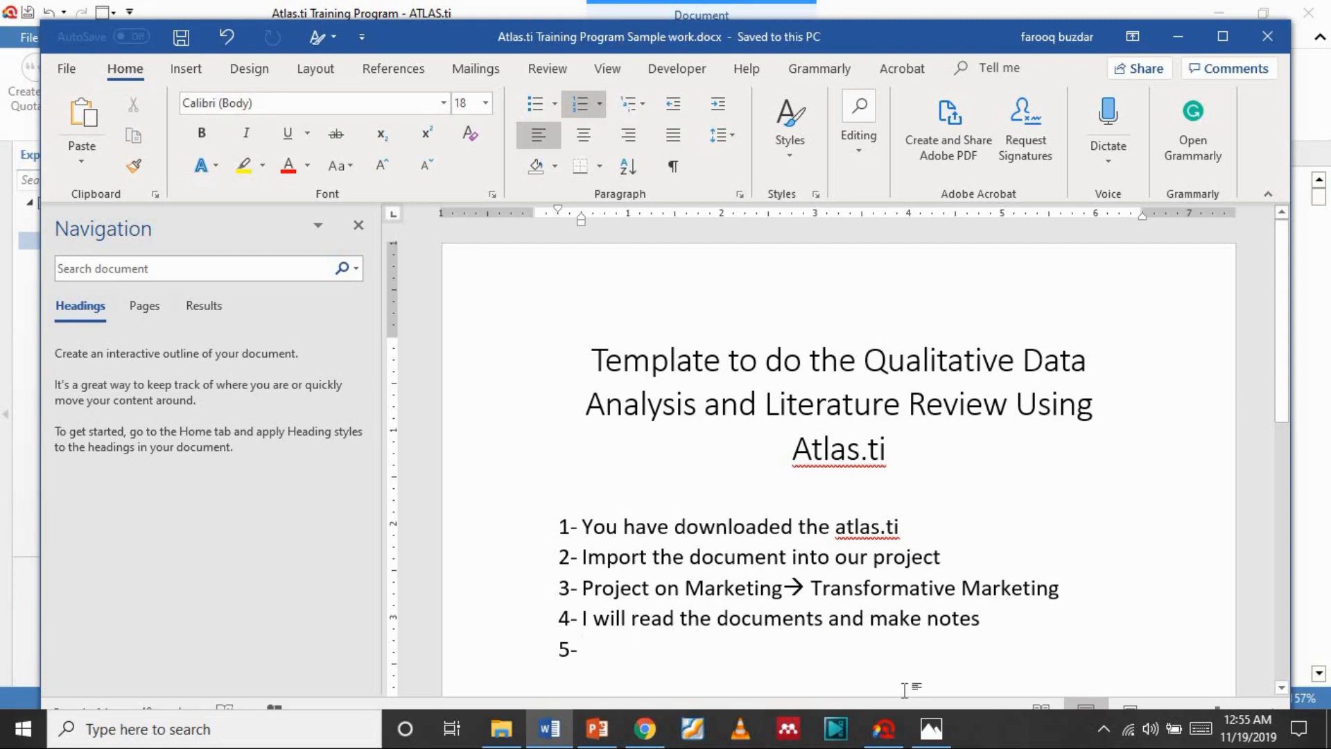
- Switch to ATLAS.ti and apply the open code "Title- Articles of 2019" to the full title of the OTT article
click(884, 728)
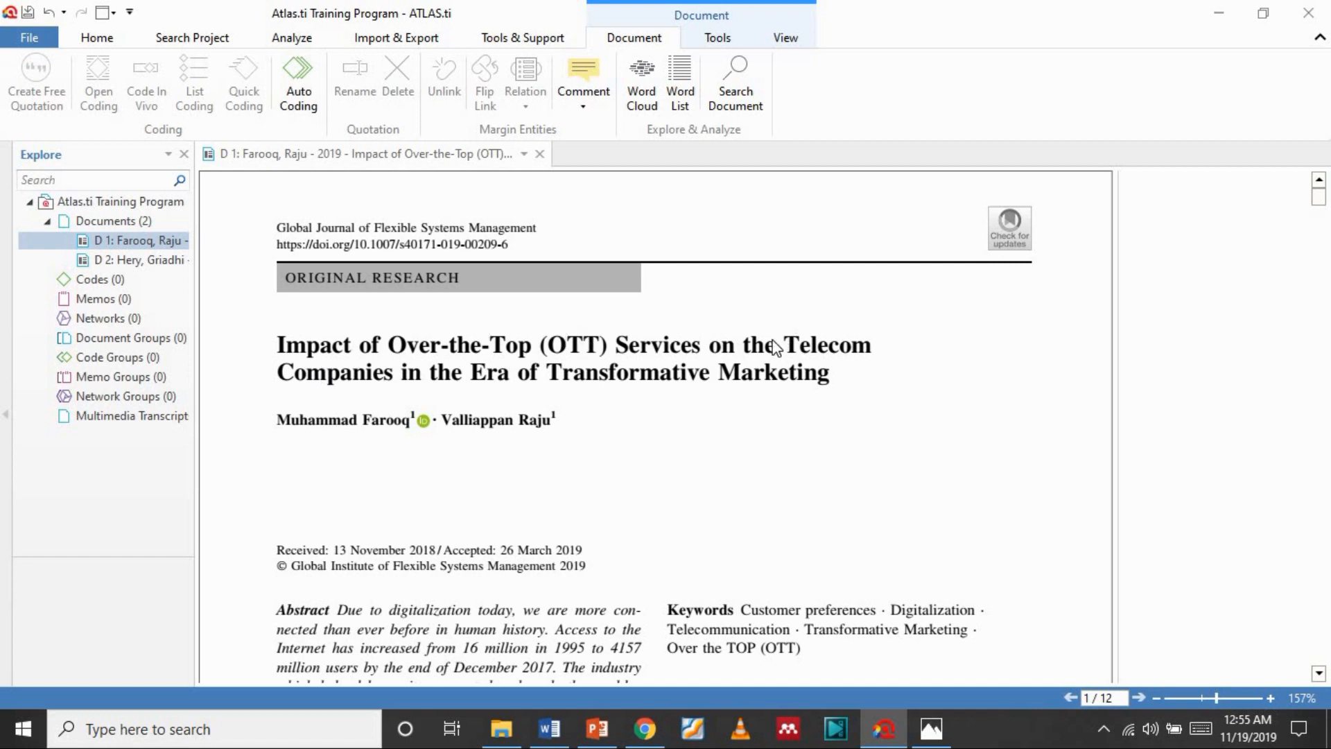
drag(279, 345, 831, 380)
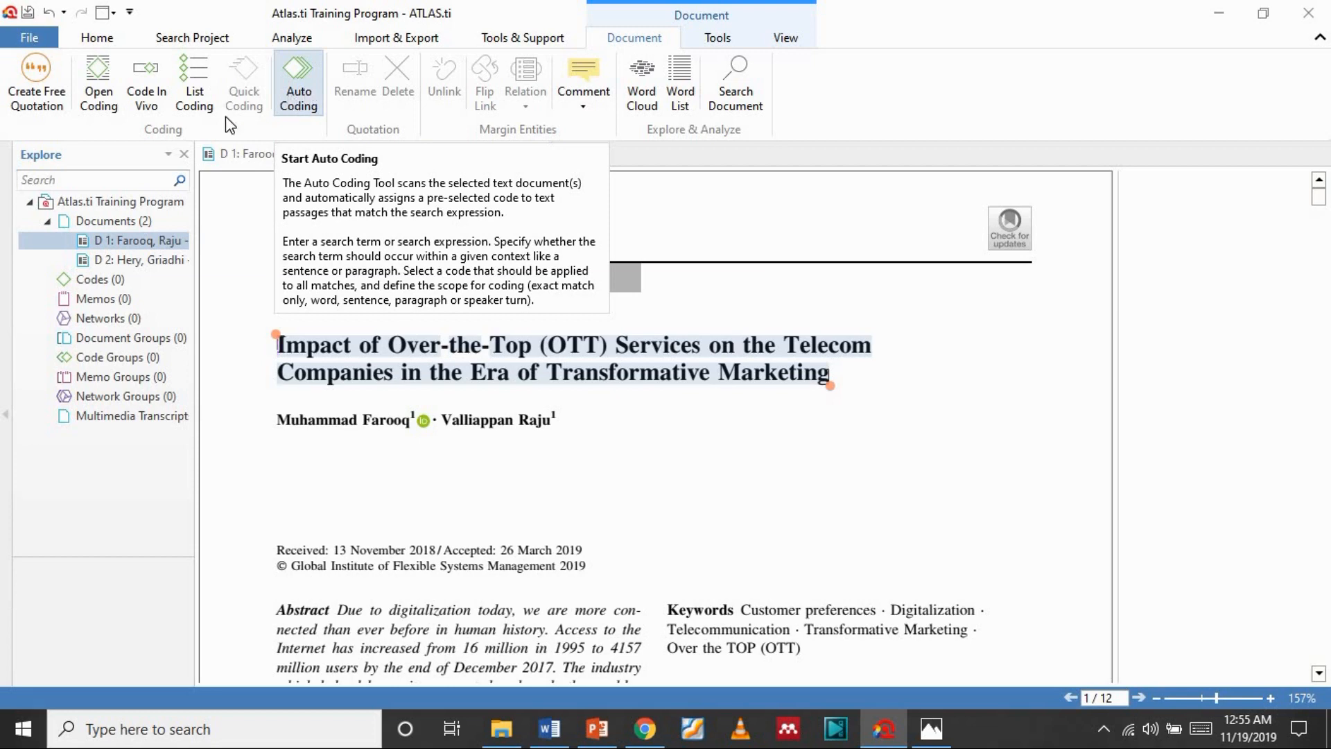
click(109, 104)
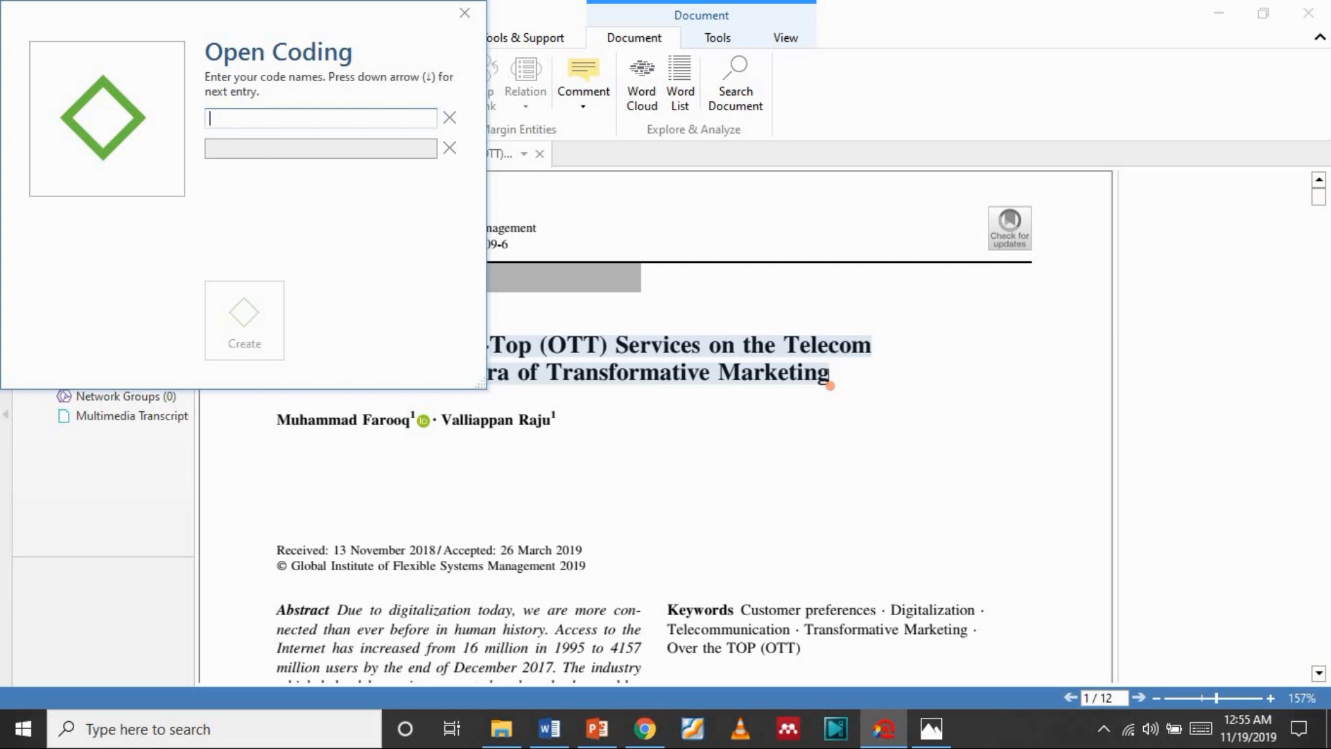
text(Title- Articles)
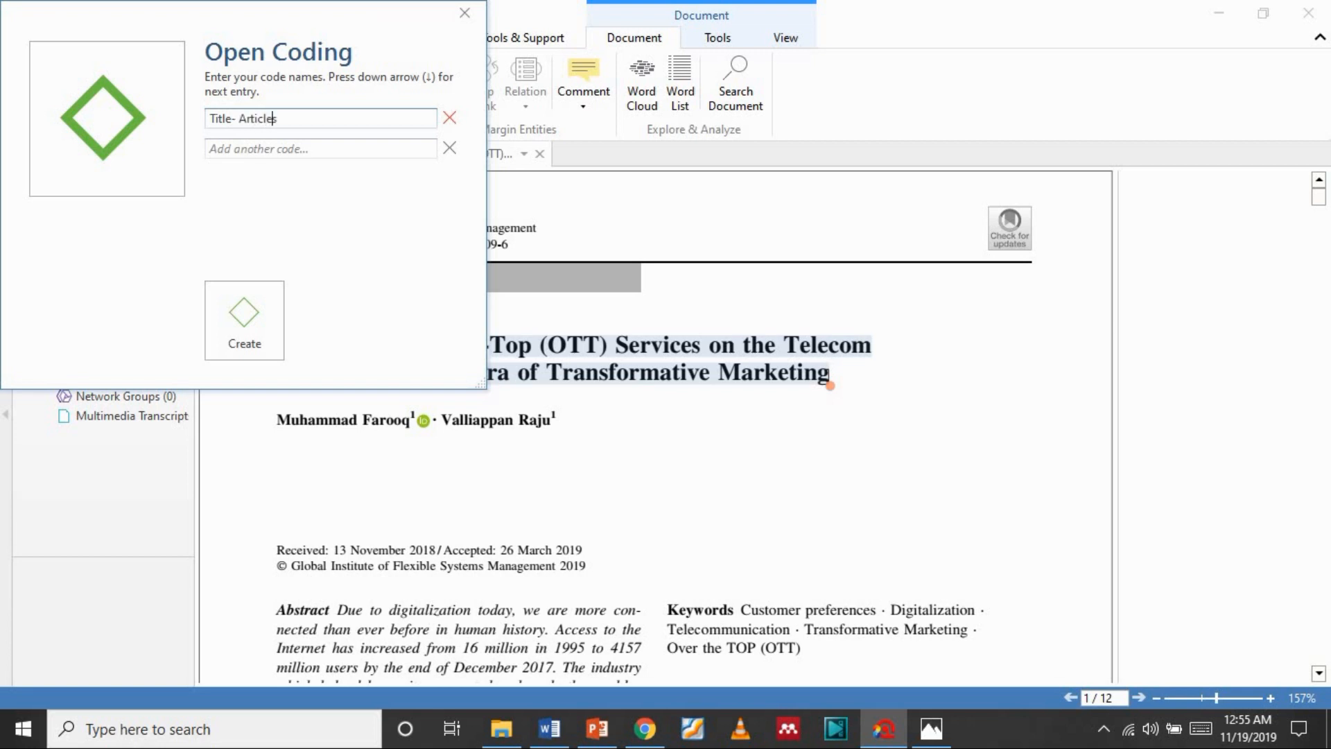
text( of 2019)
click(257, 315)
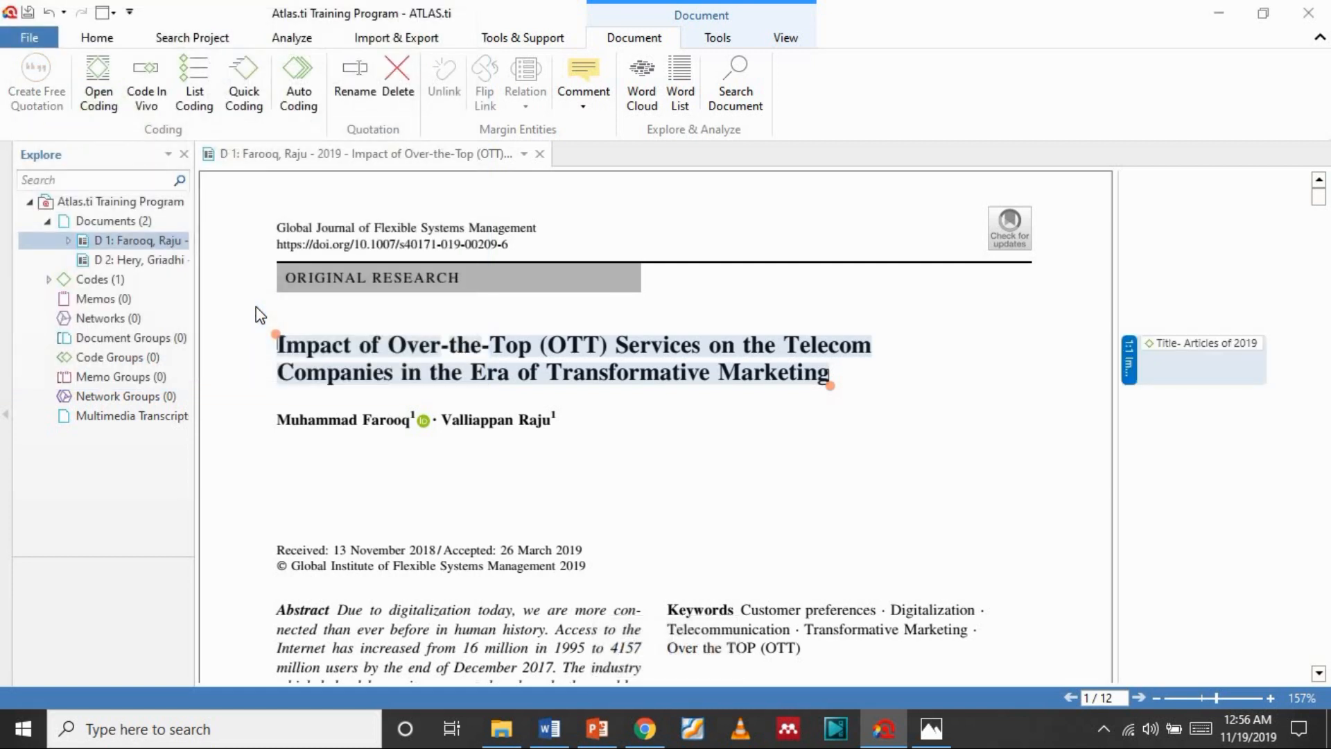
- Reselect the OTT article's title and apply a second open code named "Telecom Company Articles"
click(643, 397)
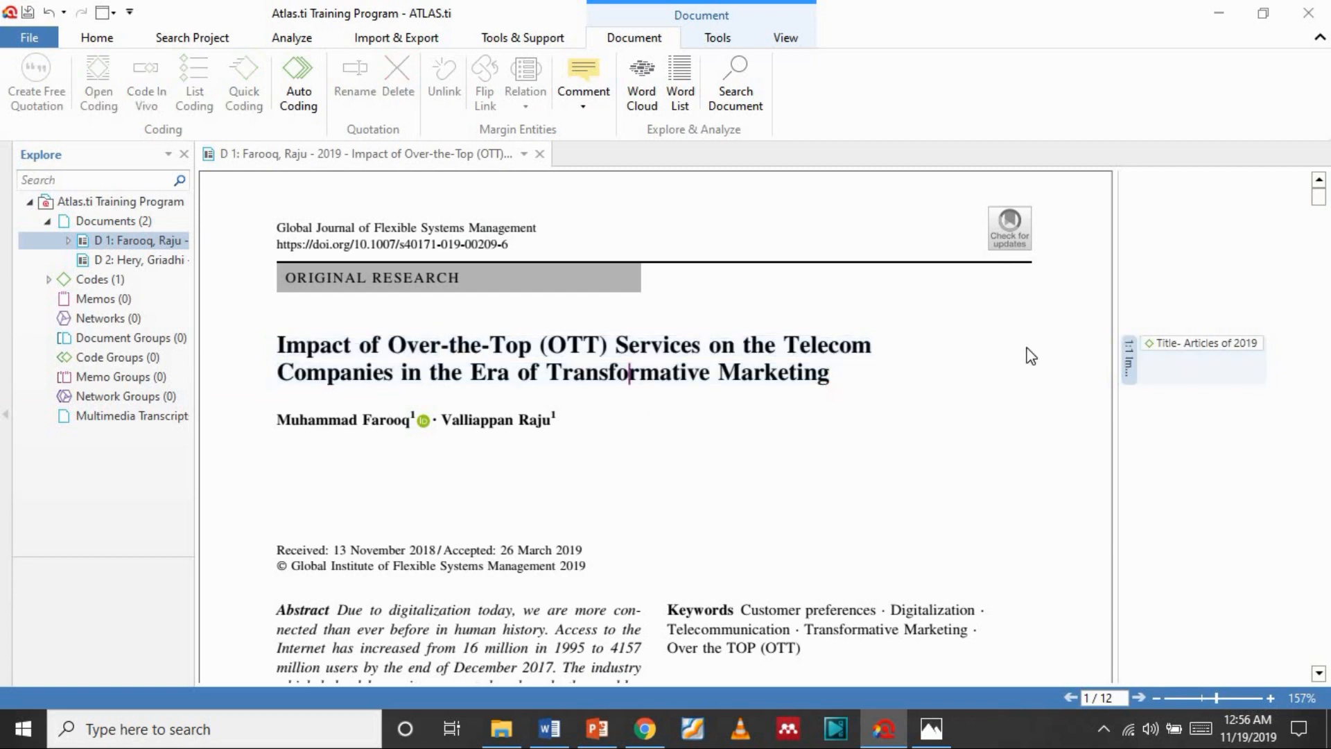
drag(832, 381, 285, 344)
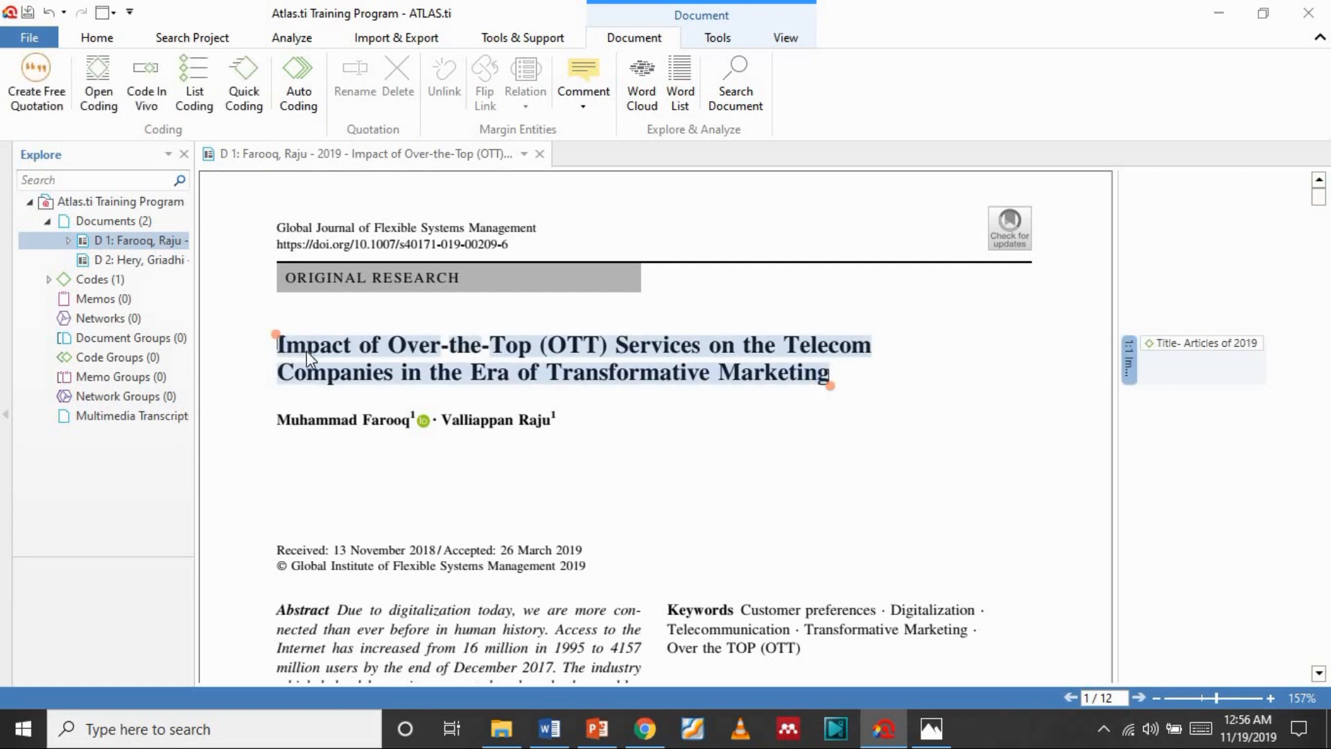
right_click(306, 352)
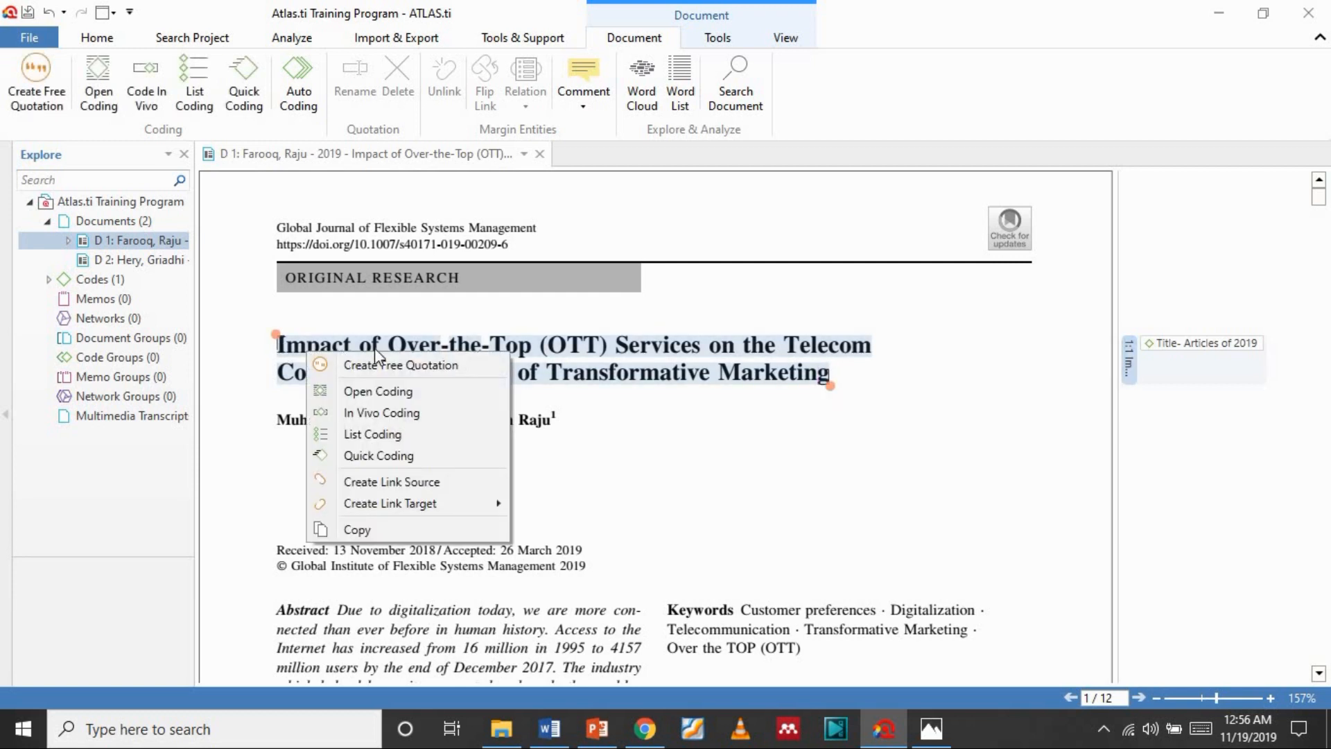
click(413, 393)
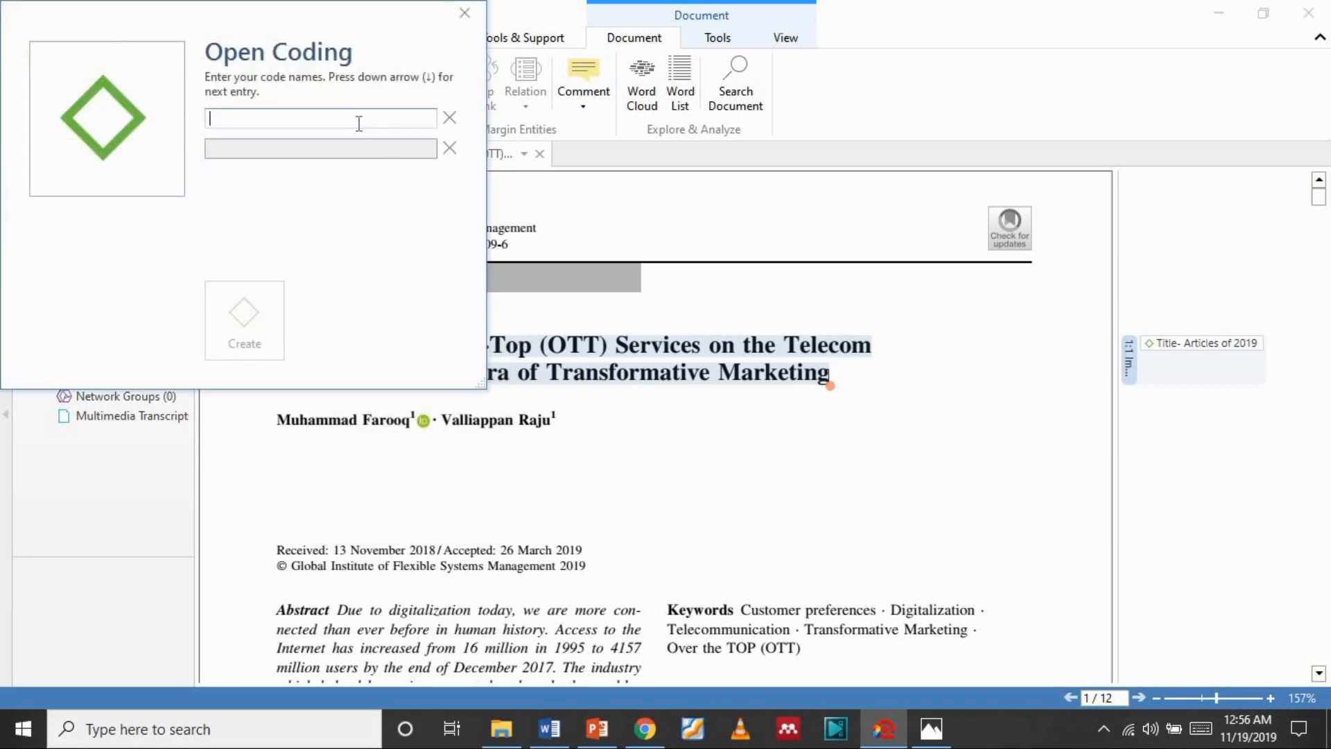
text(Telecom Compan)
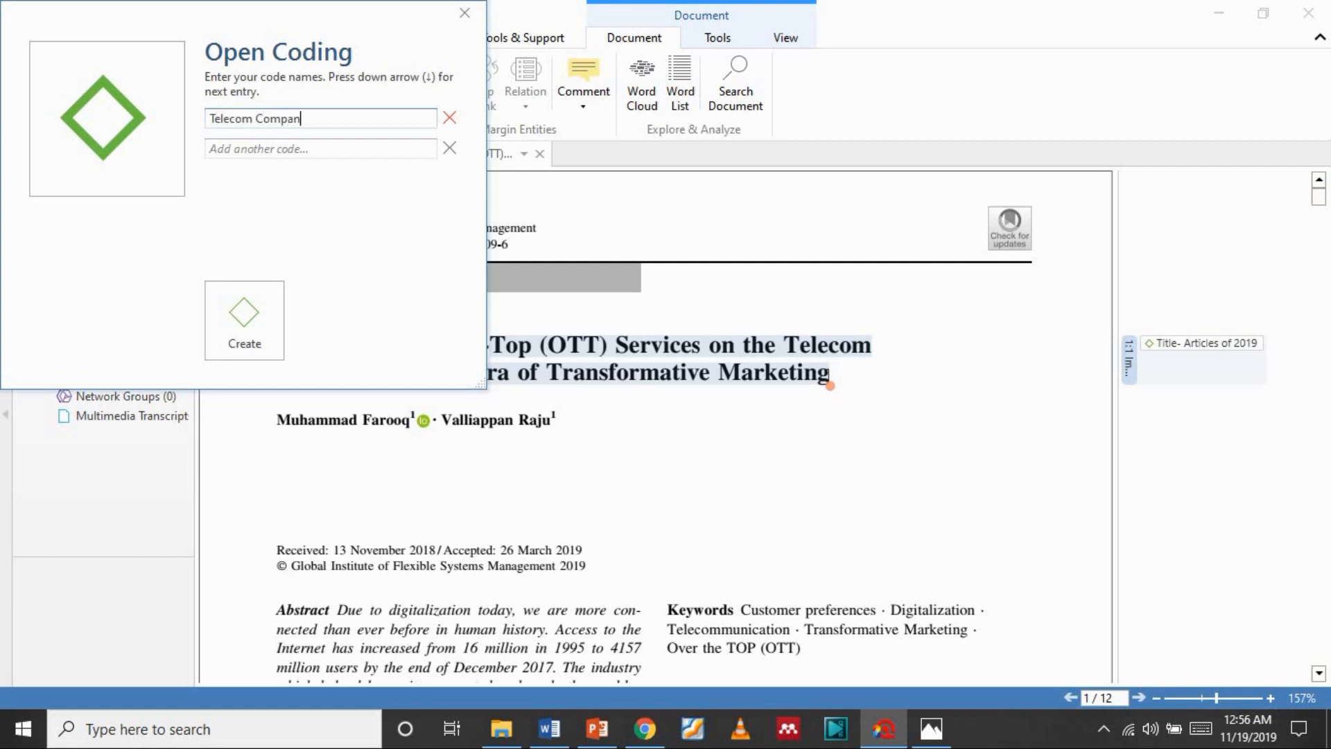
text(y Articles)
click(244, 319)
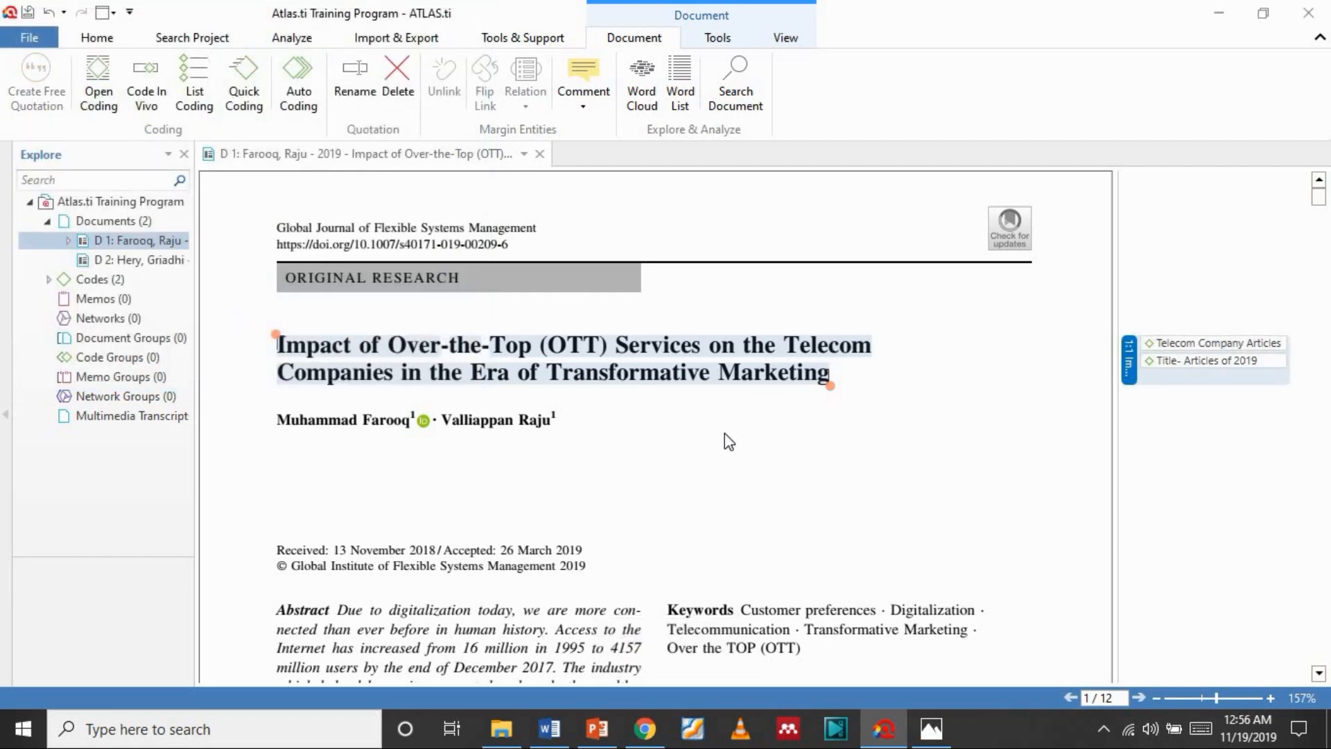
- Reselect the OTT article's full title and apply a third open code named "Disruption in Telecom"
click(834, 384)
drag(830, 376, 277, 343)
right_click(281, 344)
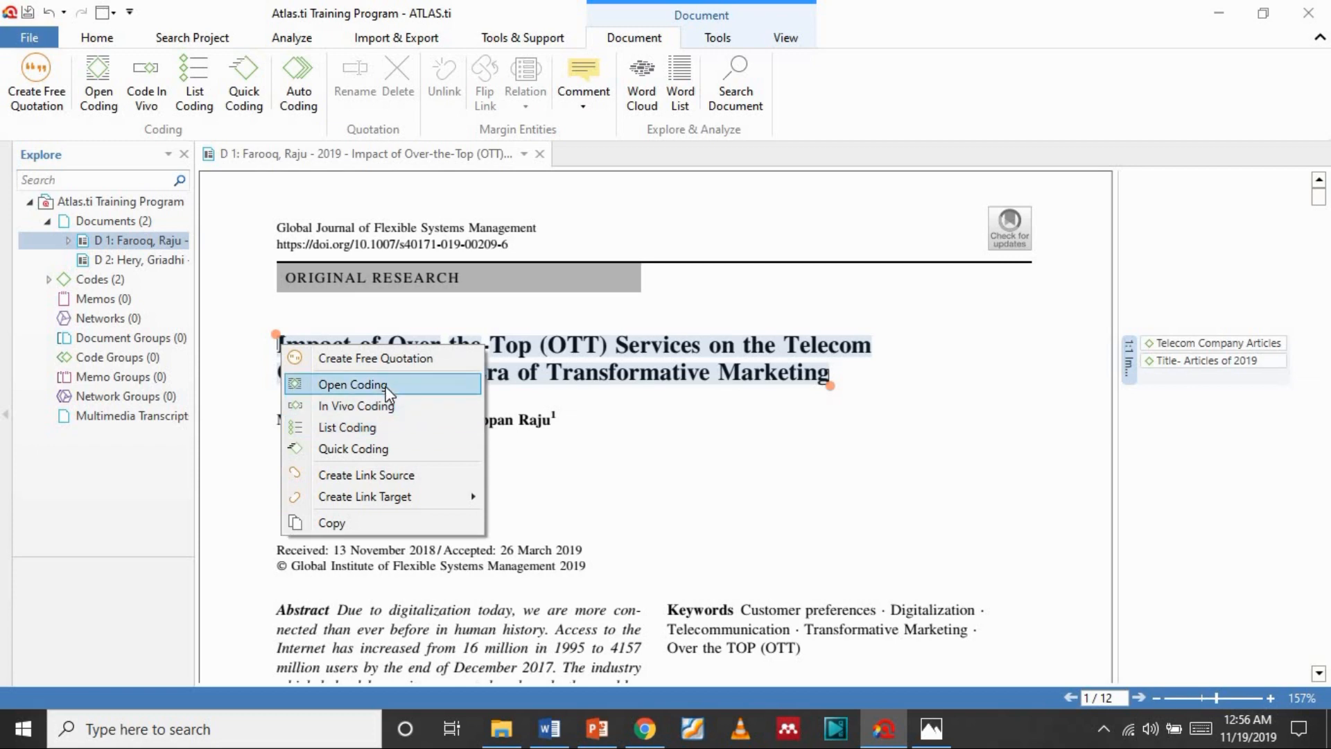
click(388, 385)
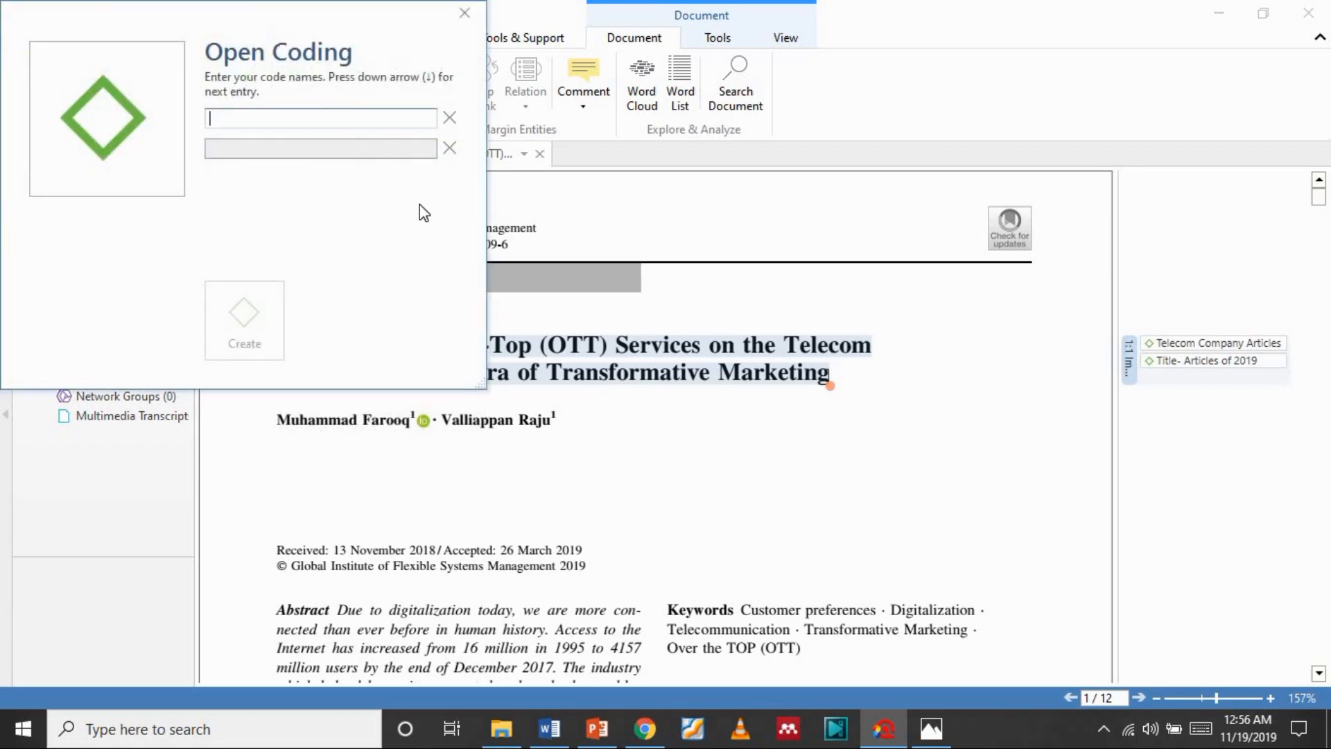
text(Dis)
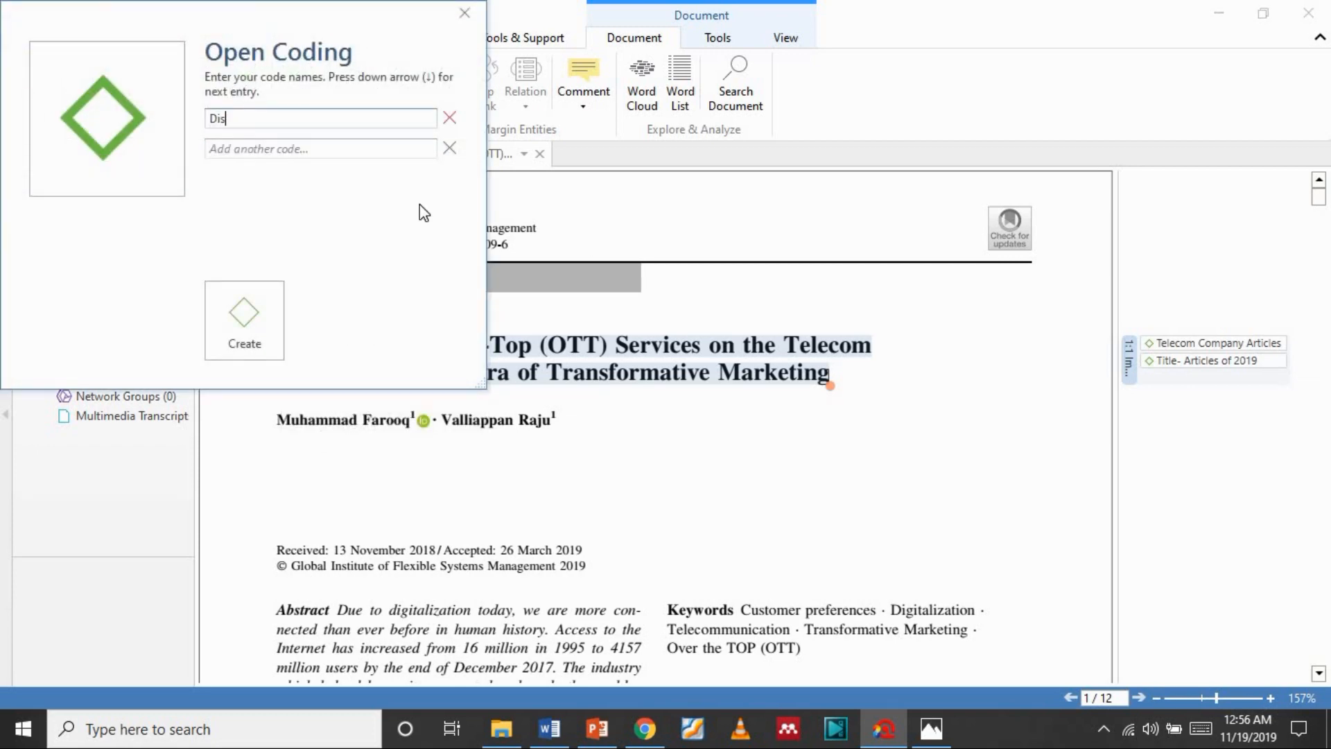
text(ruption in Telecom)
key(Return)
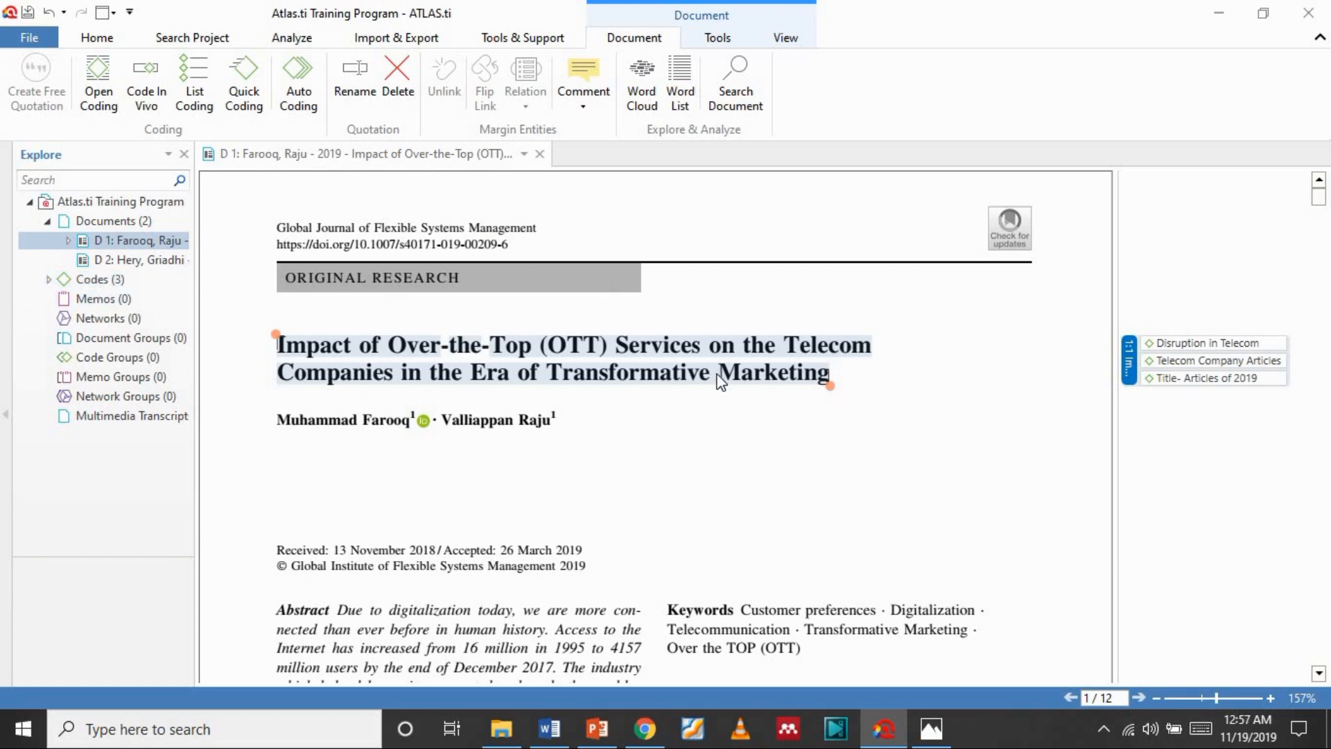
- Select the full article title again, copy it, and create a free quotation from it
click(811, 401)
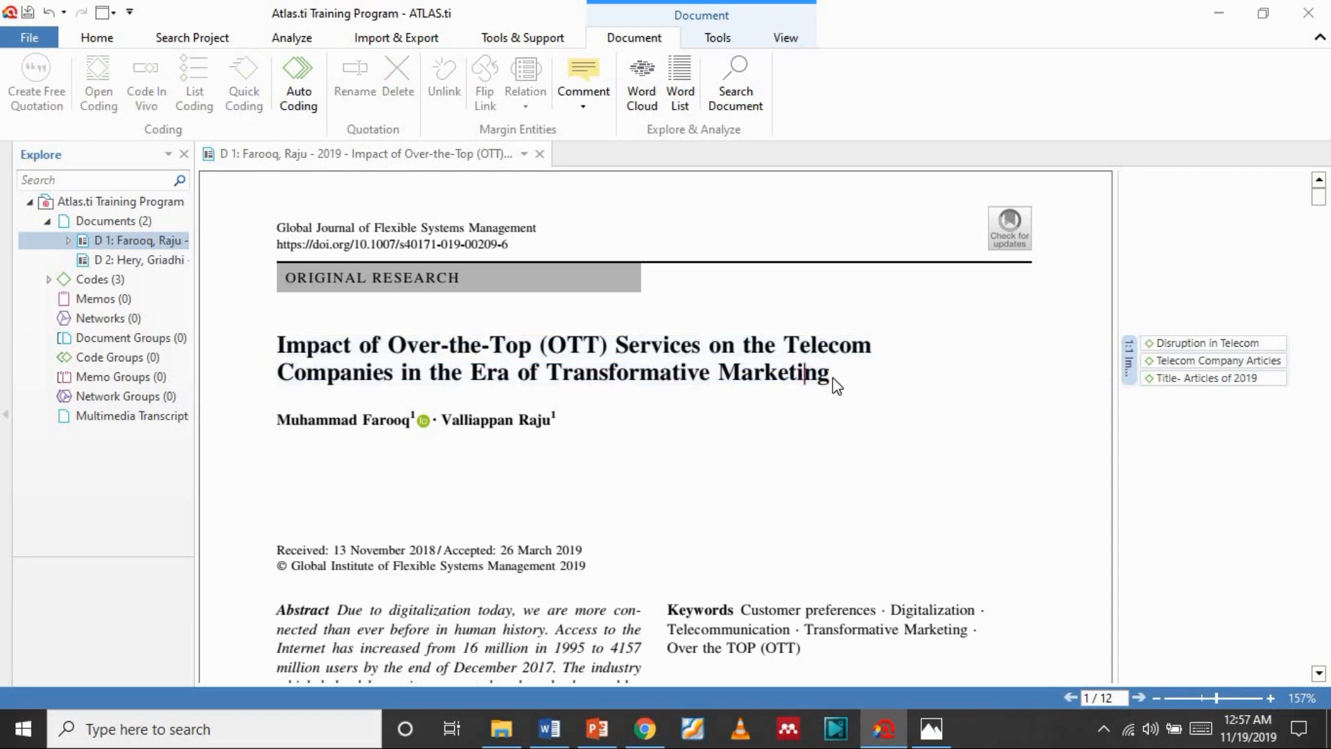
drag(832, 376, 283, 348)
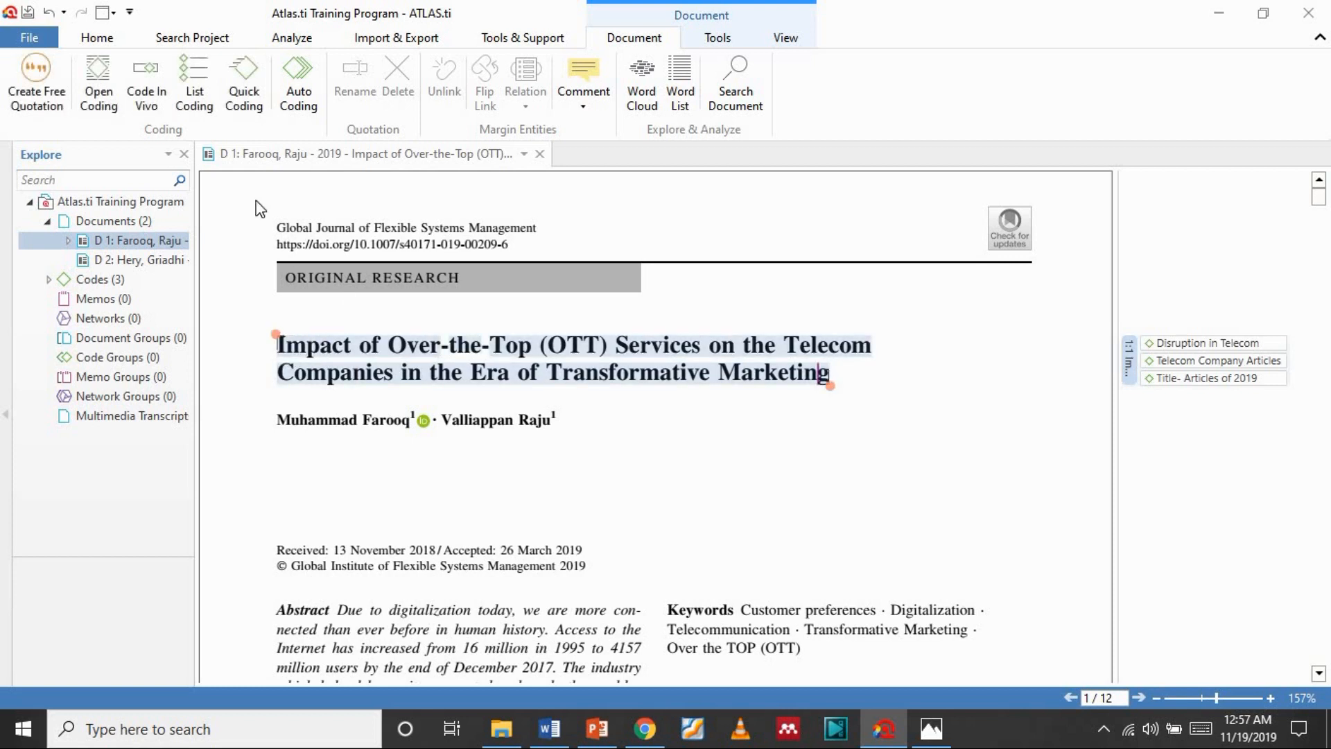
key(ctrl+c)
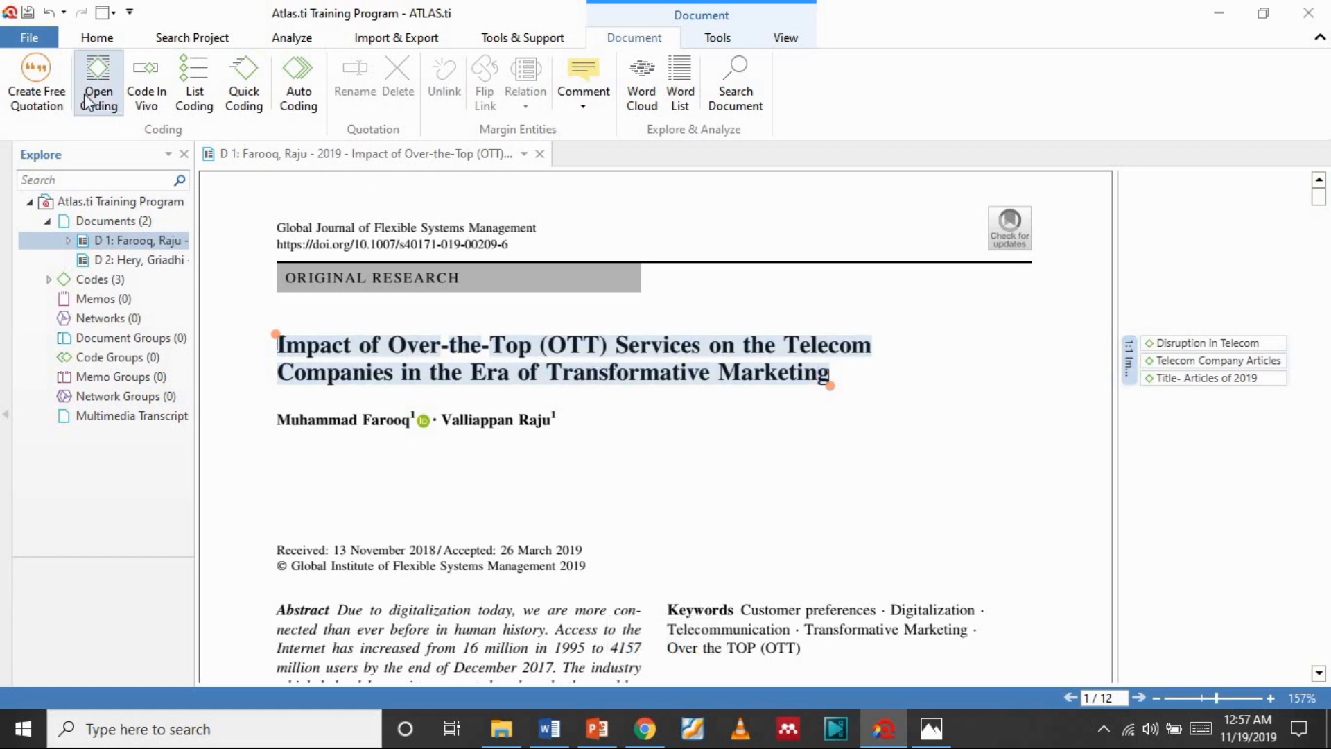
click(40, 80)
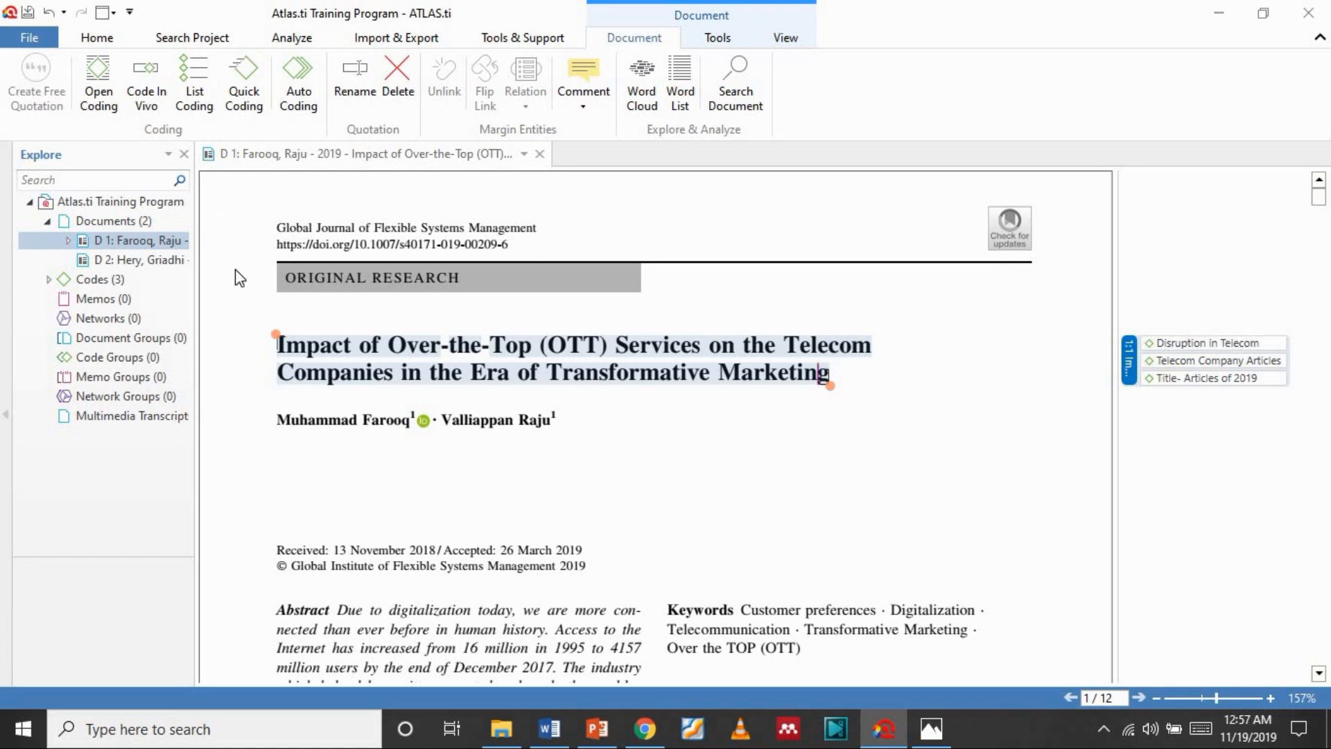
click(524, 452)
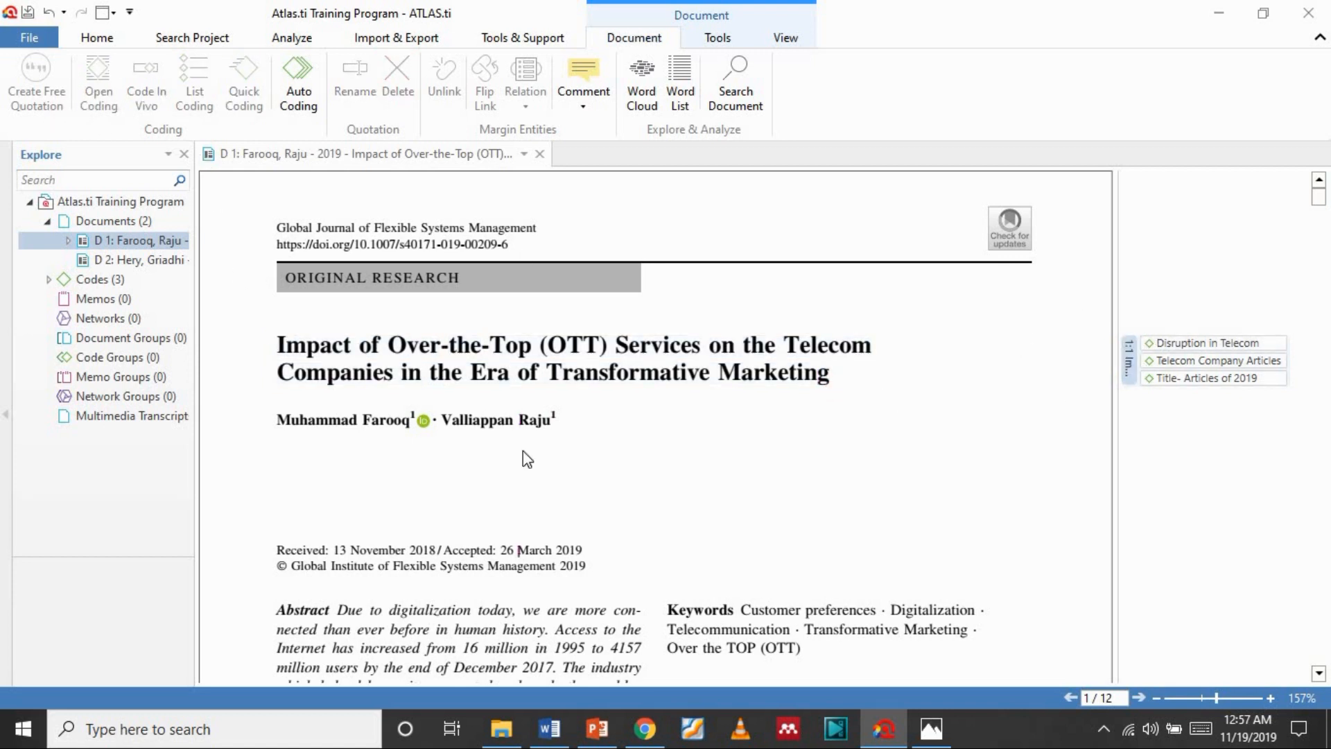
- Examine the article's abstract, keywords and further text for passages worth coding
scroll(524, 452, down, 2)
scroll(523, 451, down, 3)
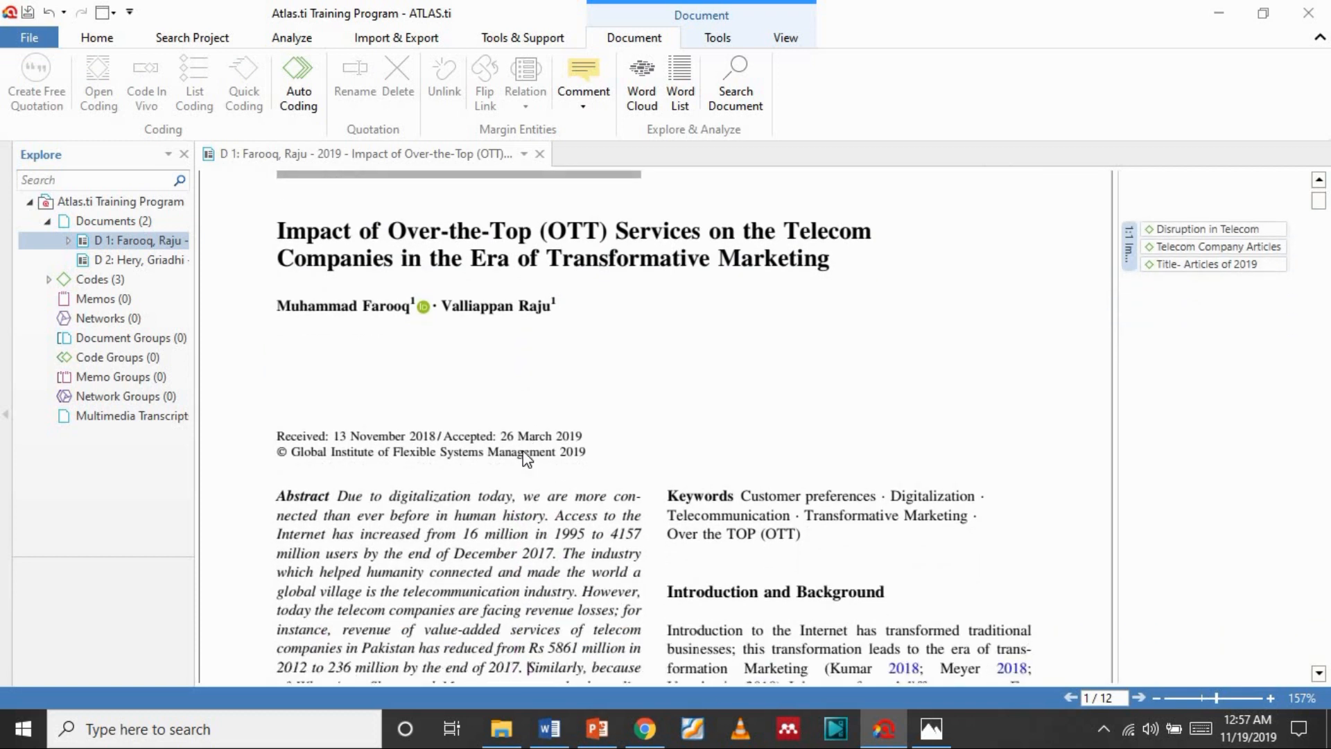
scroll(523, 451, down, 2)
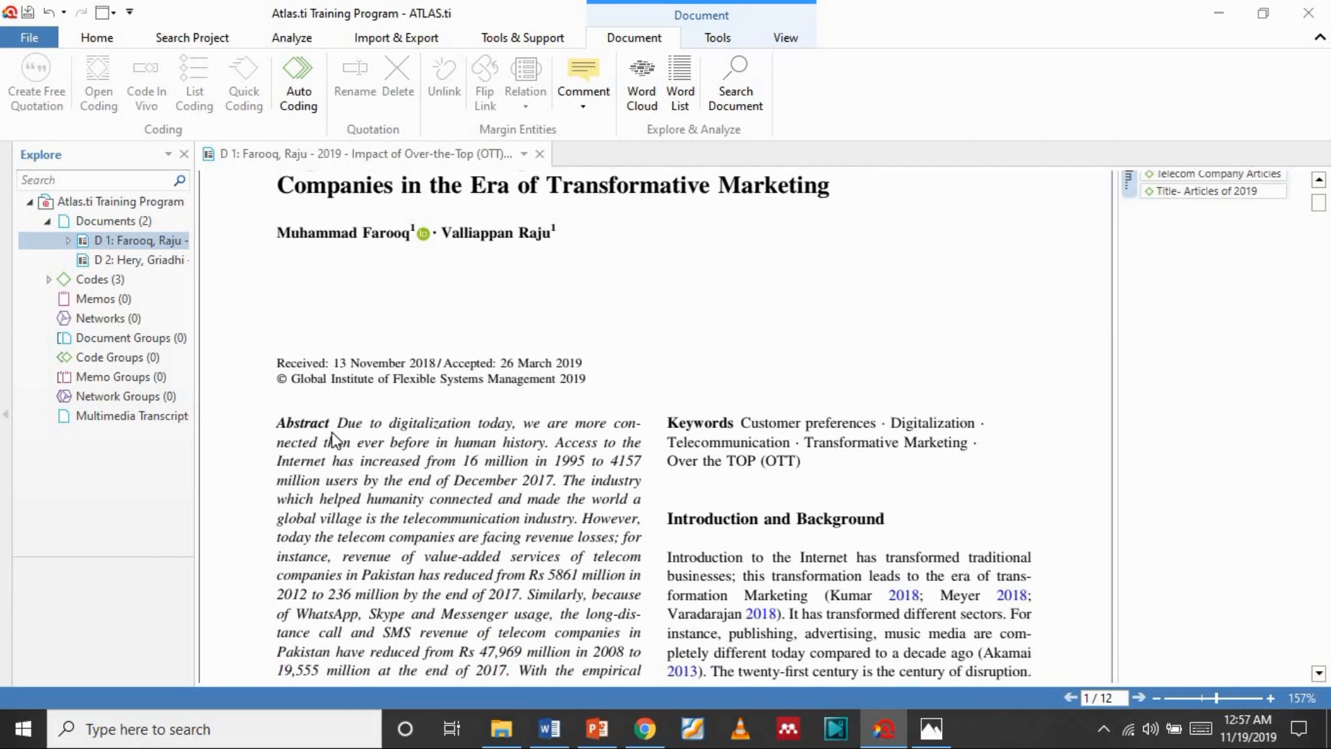
drag(338, 424, 568, 597)
drag(731, 424, 806, 444)
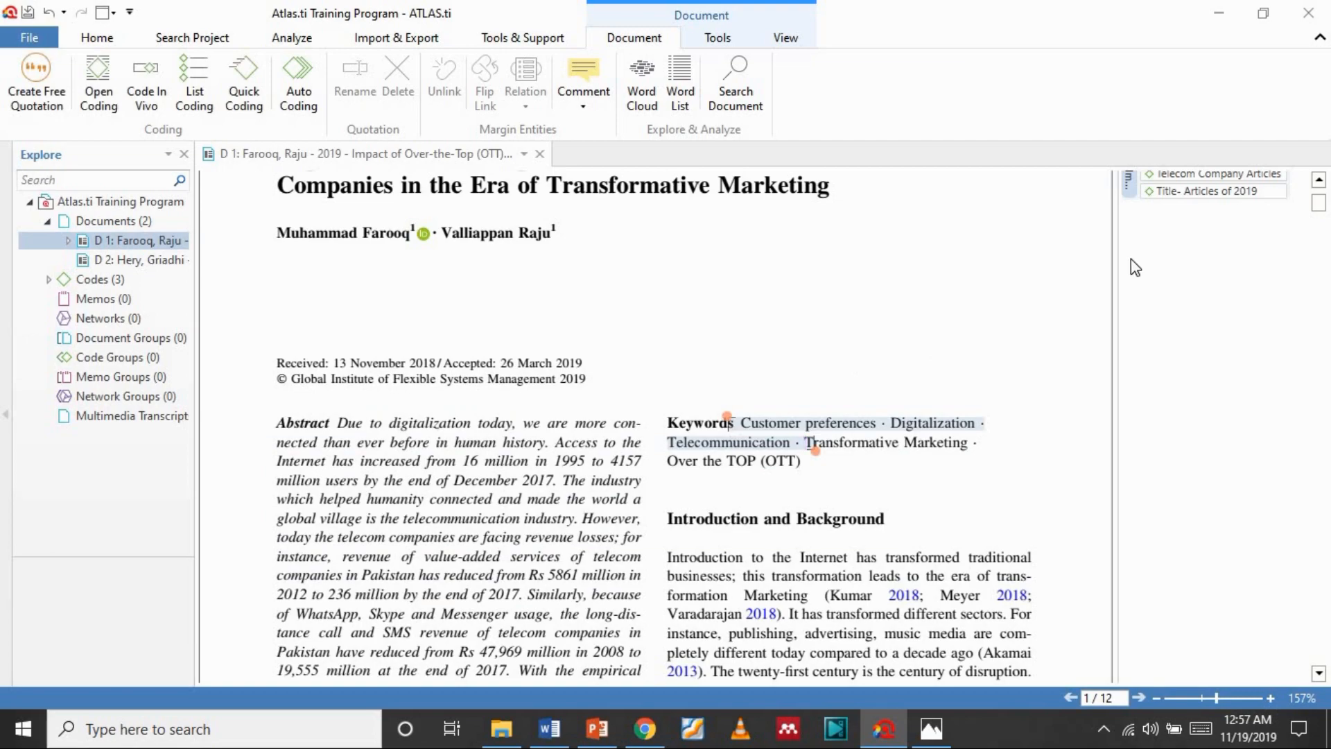
drag(1320, 205, 1329, 505)
drag(678, 323, 897, 405)
drag(1318, 498, 1326, 212)
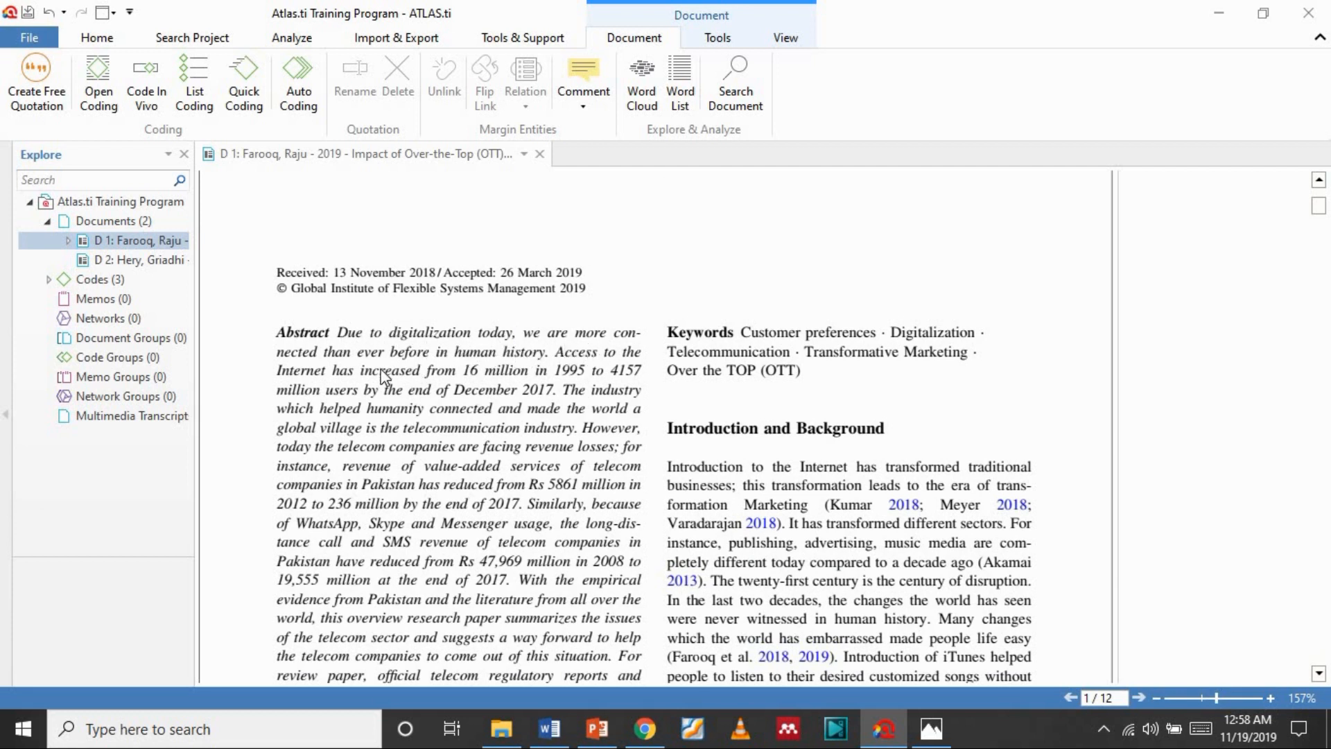
- Quote the abstract's first sentence about digitalization and apply the open code "The Humanity in 2020" to it
mouse_move(548, 355)
mouse_down()
mouse_move(338, 334)
mouse_move(548, 354)
mouse_up()
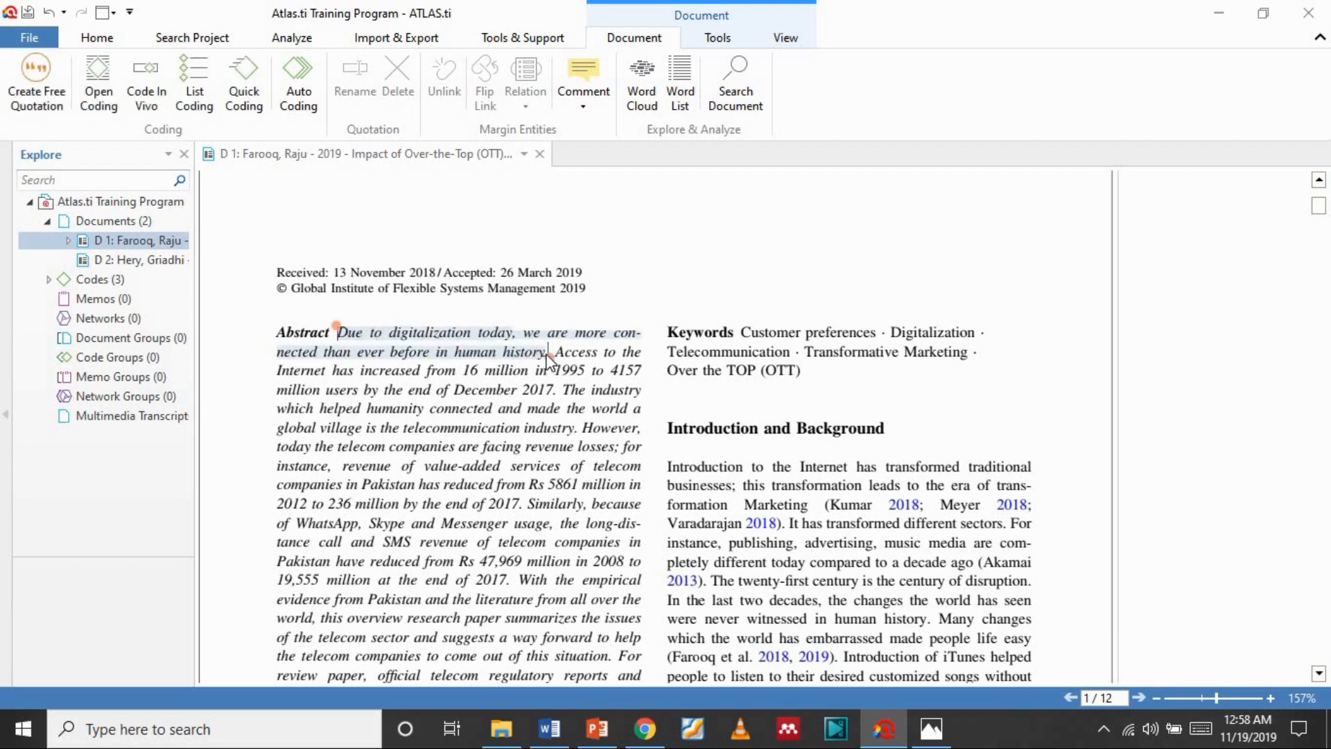
click(40, 73)
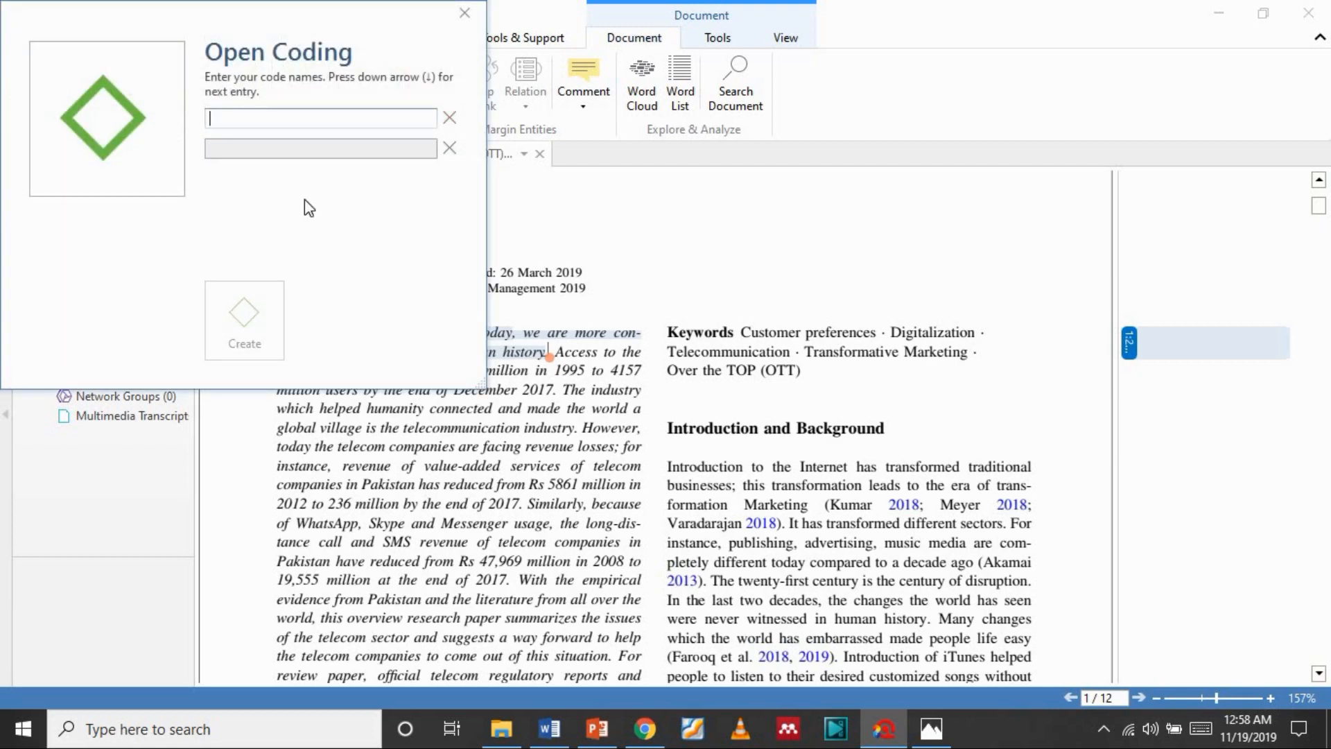
text(The )
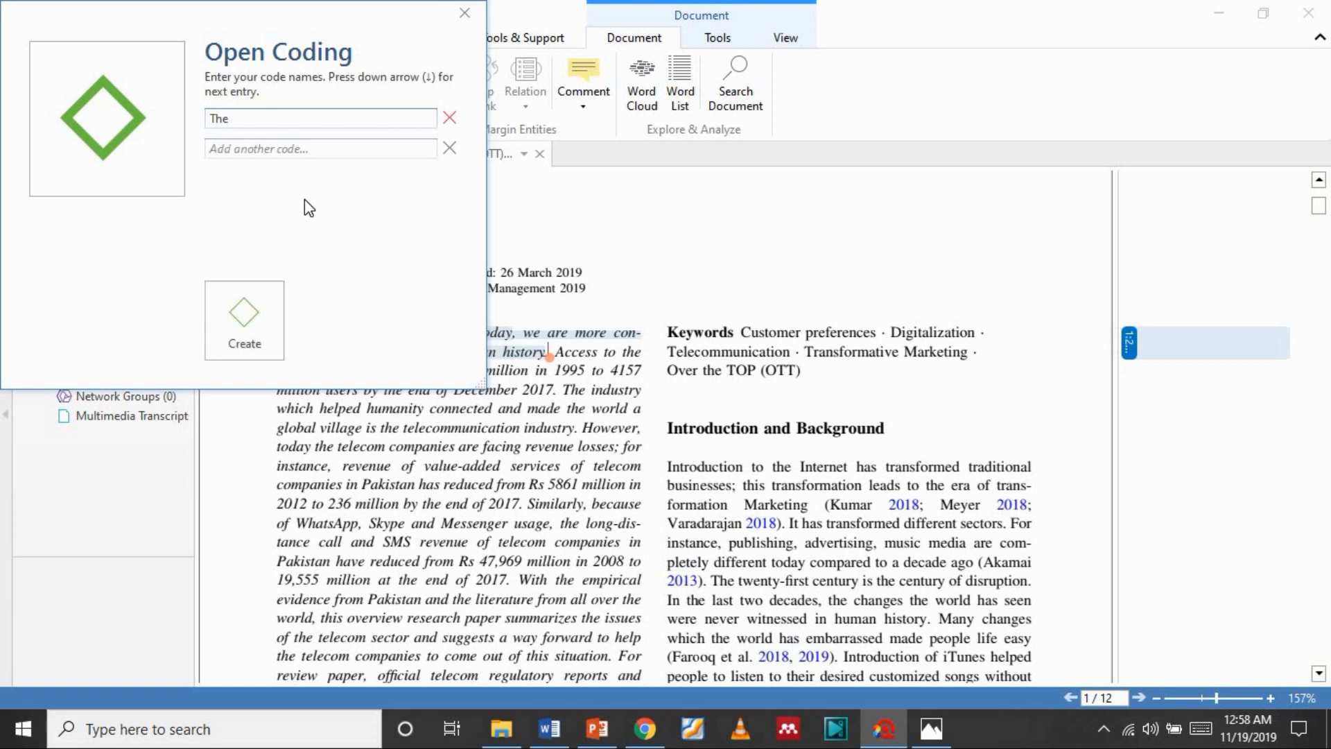
text(Humanity in 2019)
key(BackSpace)
key(BackSpace)
text(20)
key(Return)
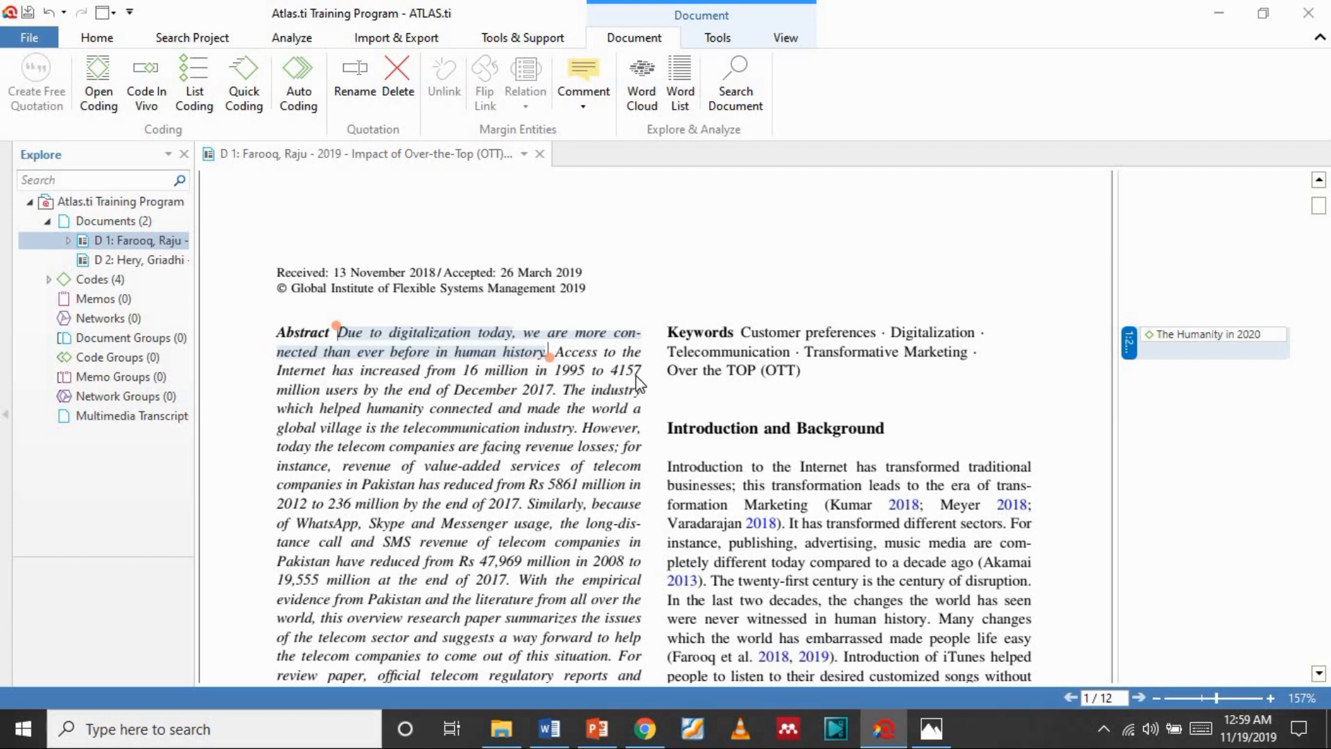
- Create a free quotation from the abstract sentence "Access to the Internet has increased" through "December 2017"
drag(554, 353, 551, 394)
click(556, 352)
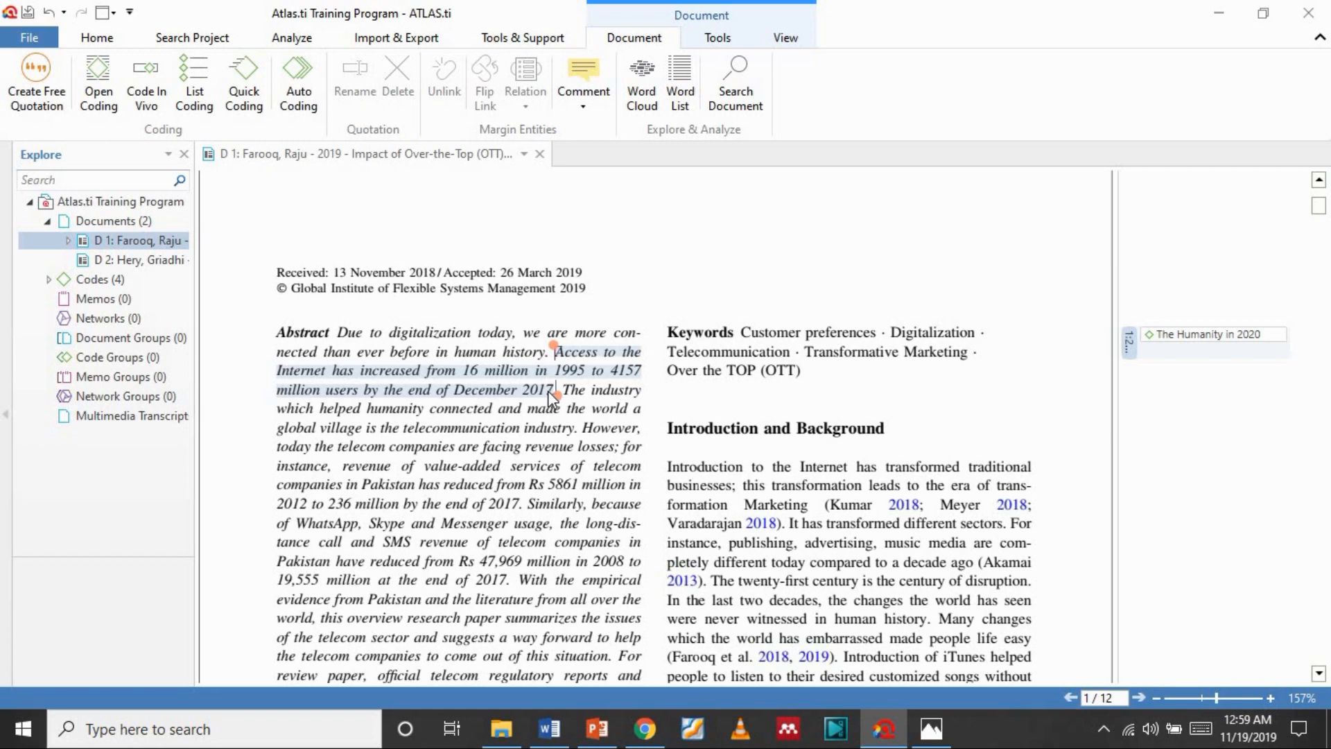
right_click(548, 391)
click(603, 407)
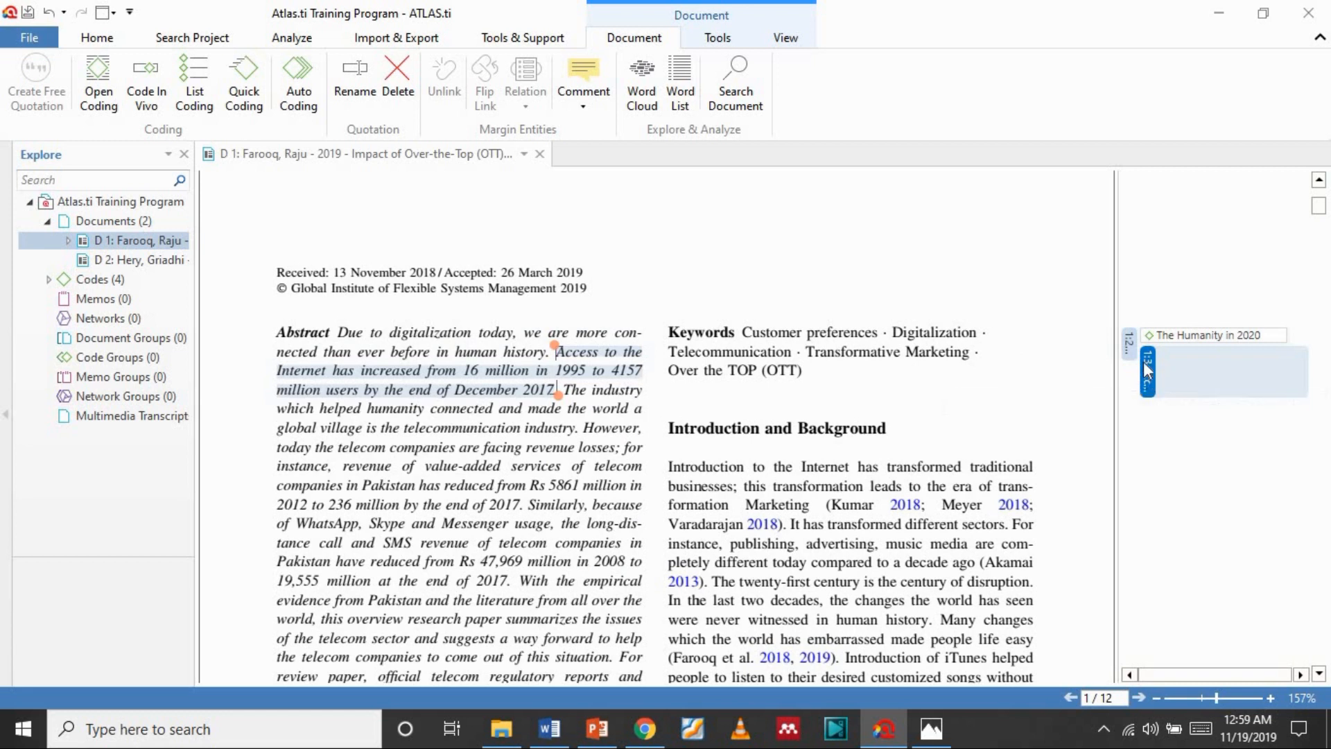
- Apply the existing code "The Humanity in 2020" to the new quotation about Internet access
click(47, 281)
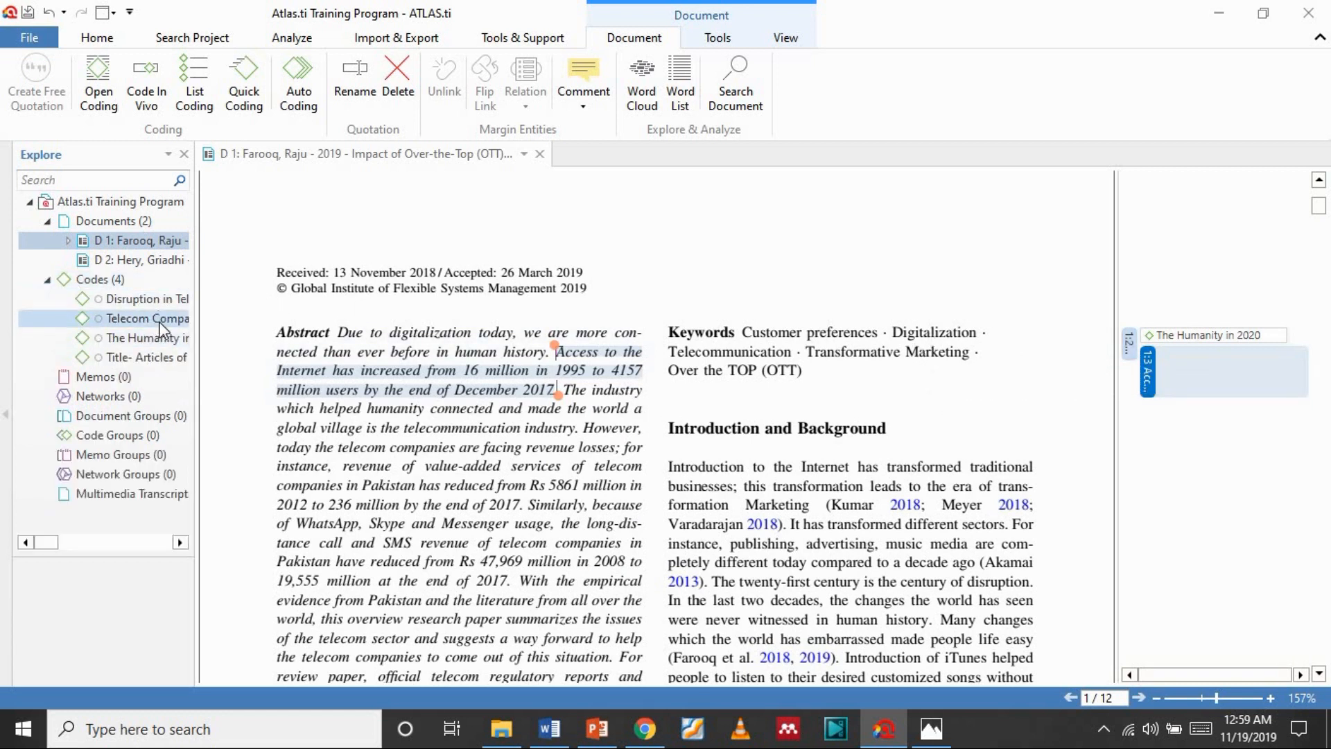
click(149, 337)
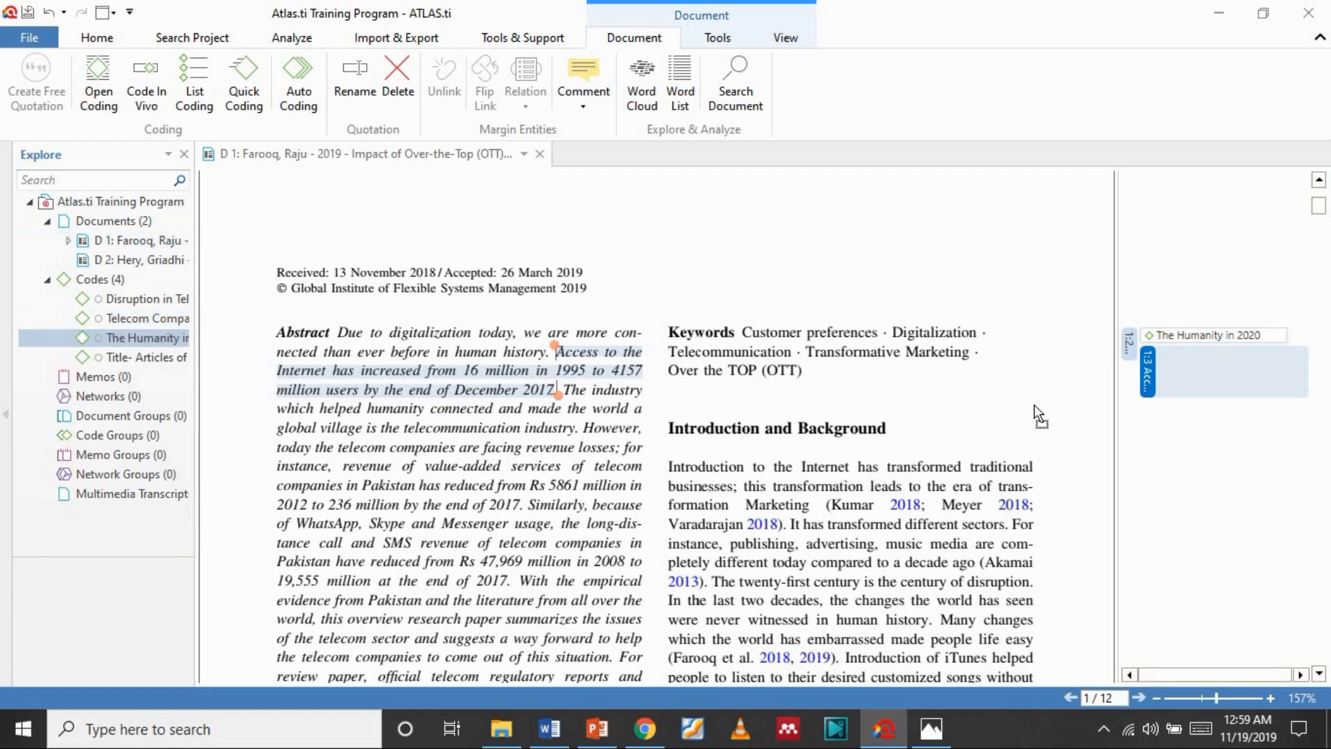
drag(1205, 368, 1205, 368)
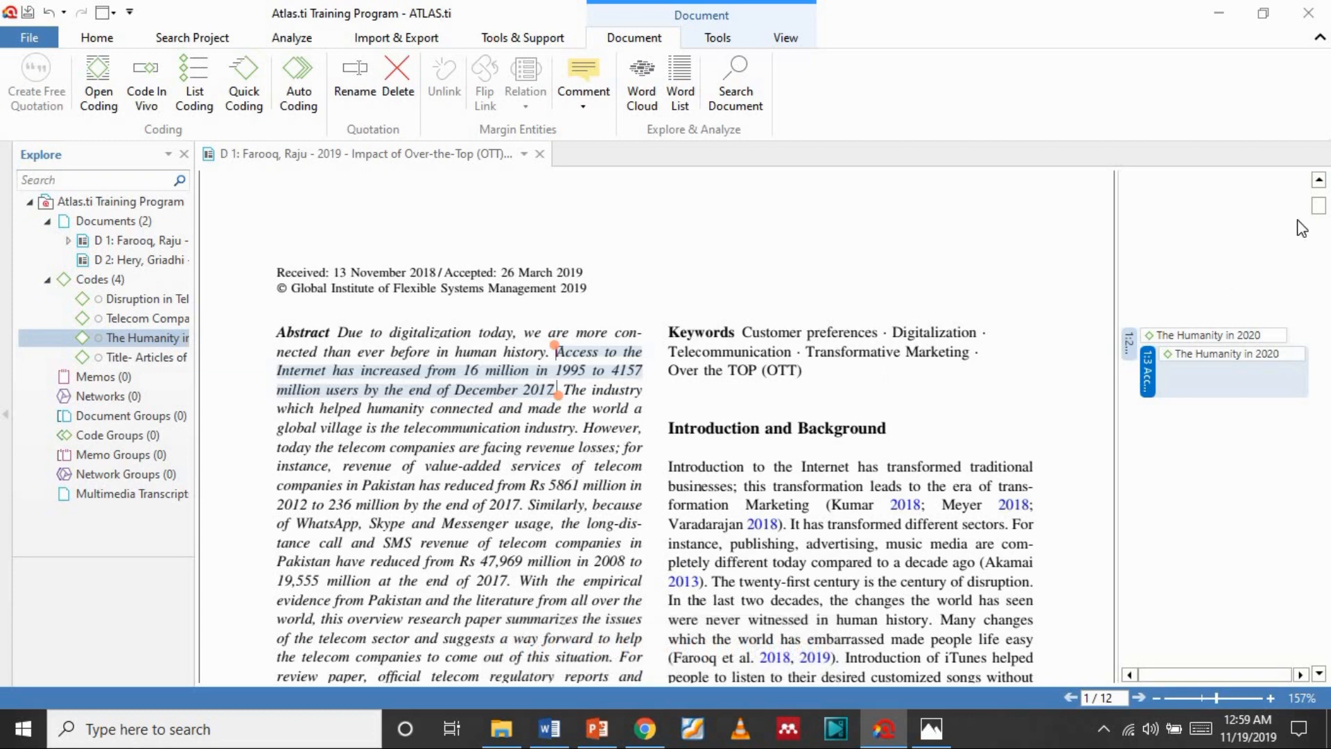
- Apply the open code "Evidence of Problems in Telecom" to the abstract sentence starting "However, today the telecom companies are facing revenue losses"
drag(1322, 216, 1321, 211)
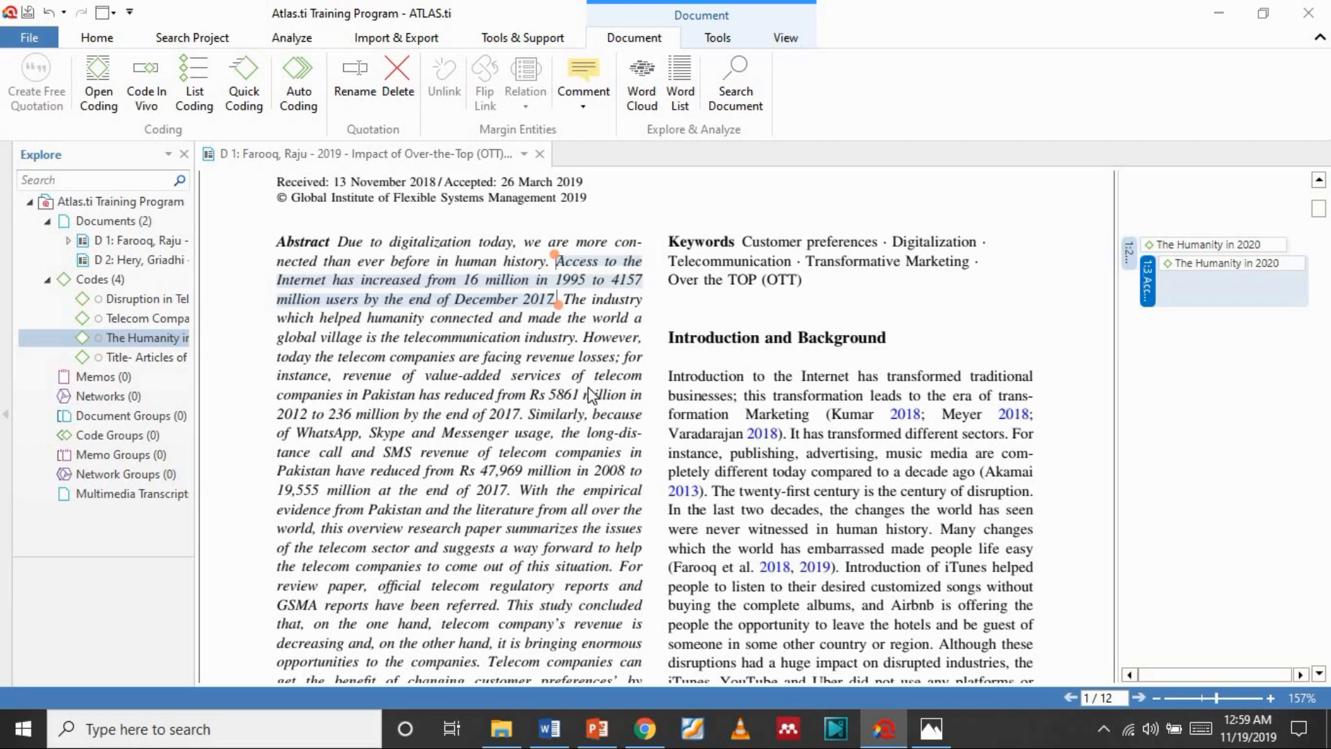
drag(584, 338, 524, 415)
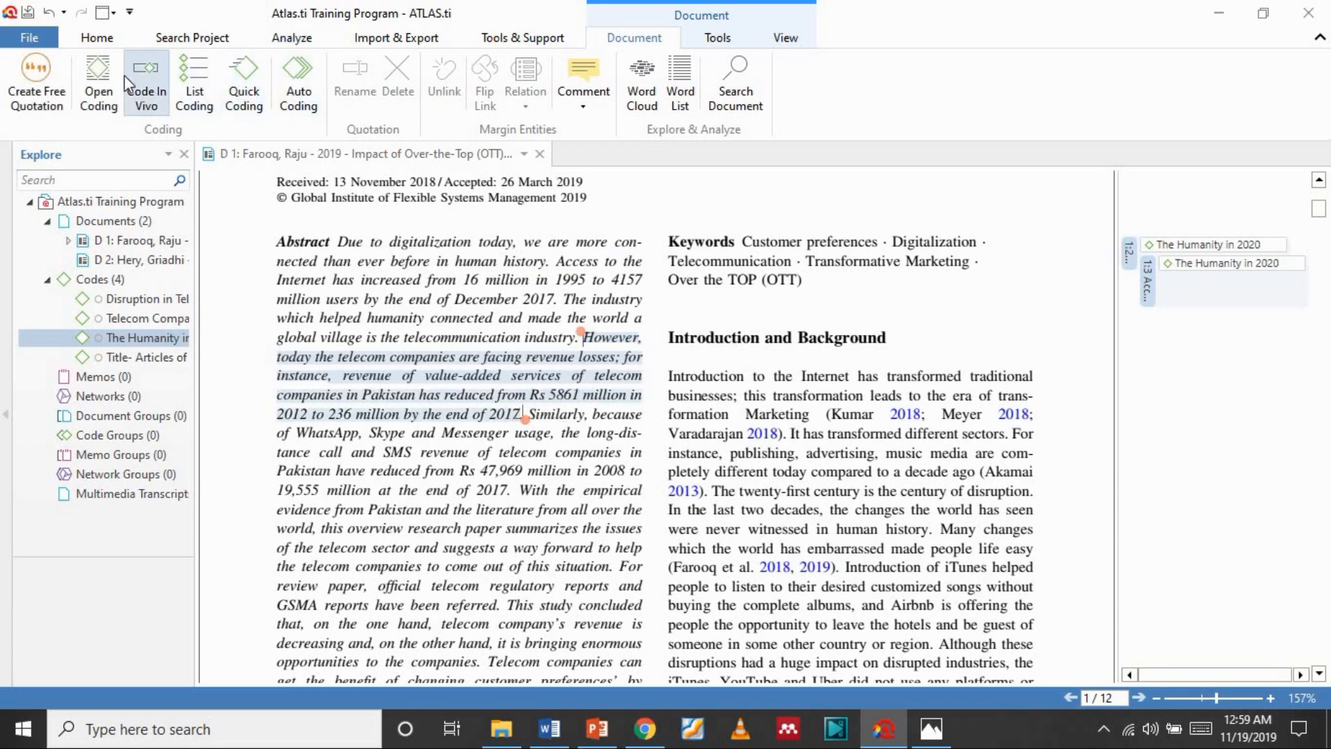
click(98, 82)
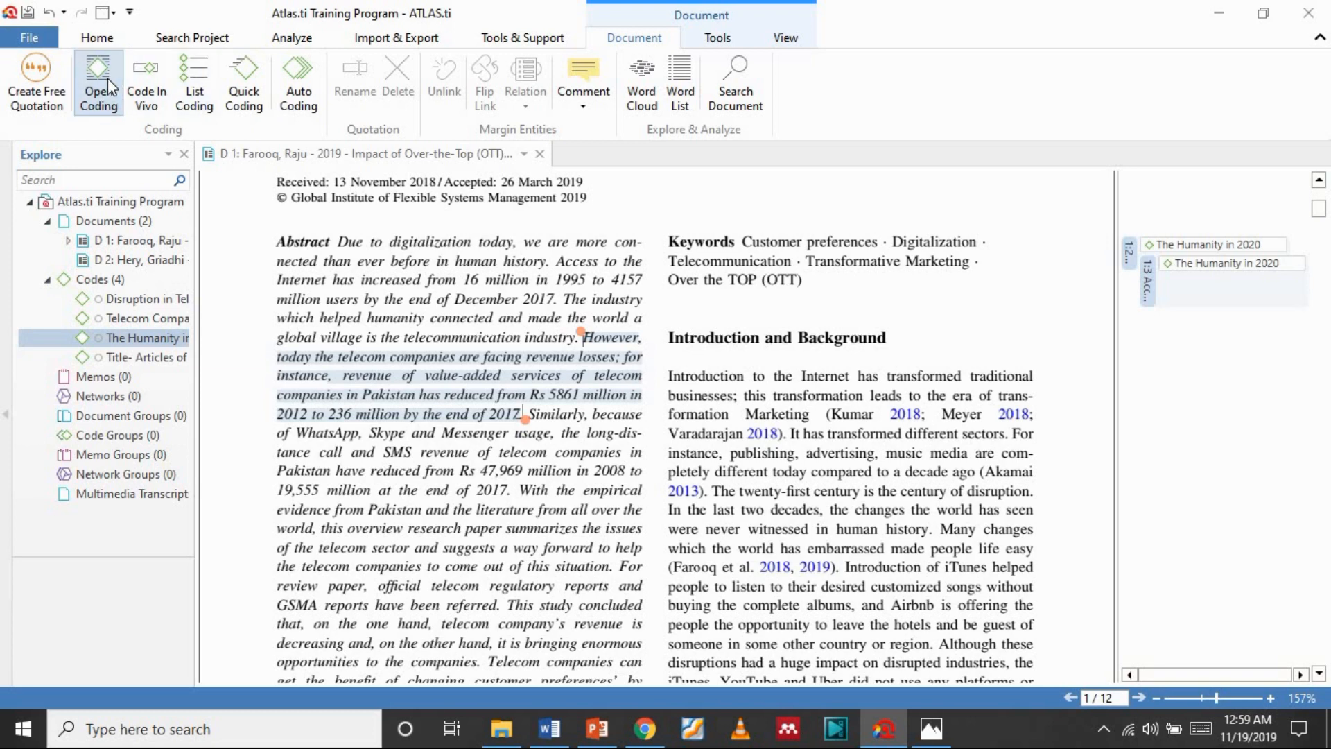
text(E)
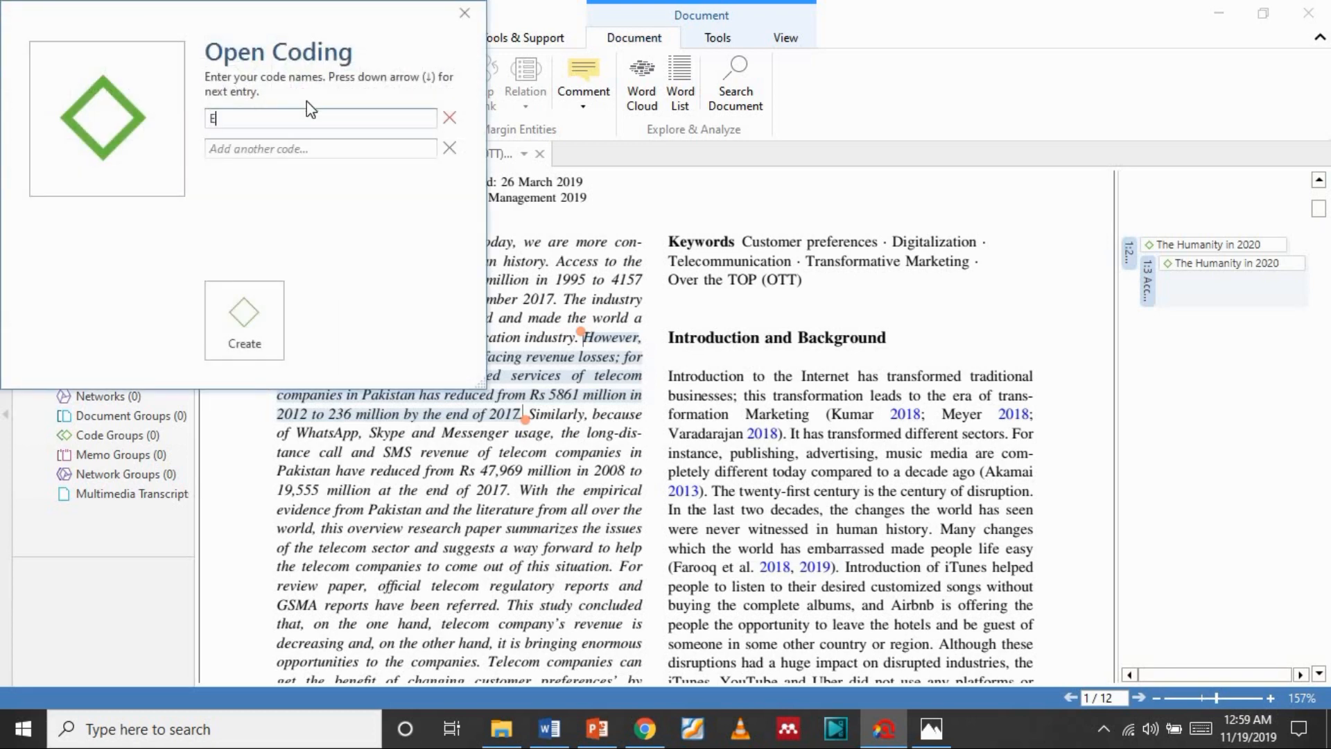
text(vidence of Probl)
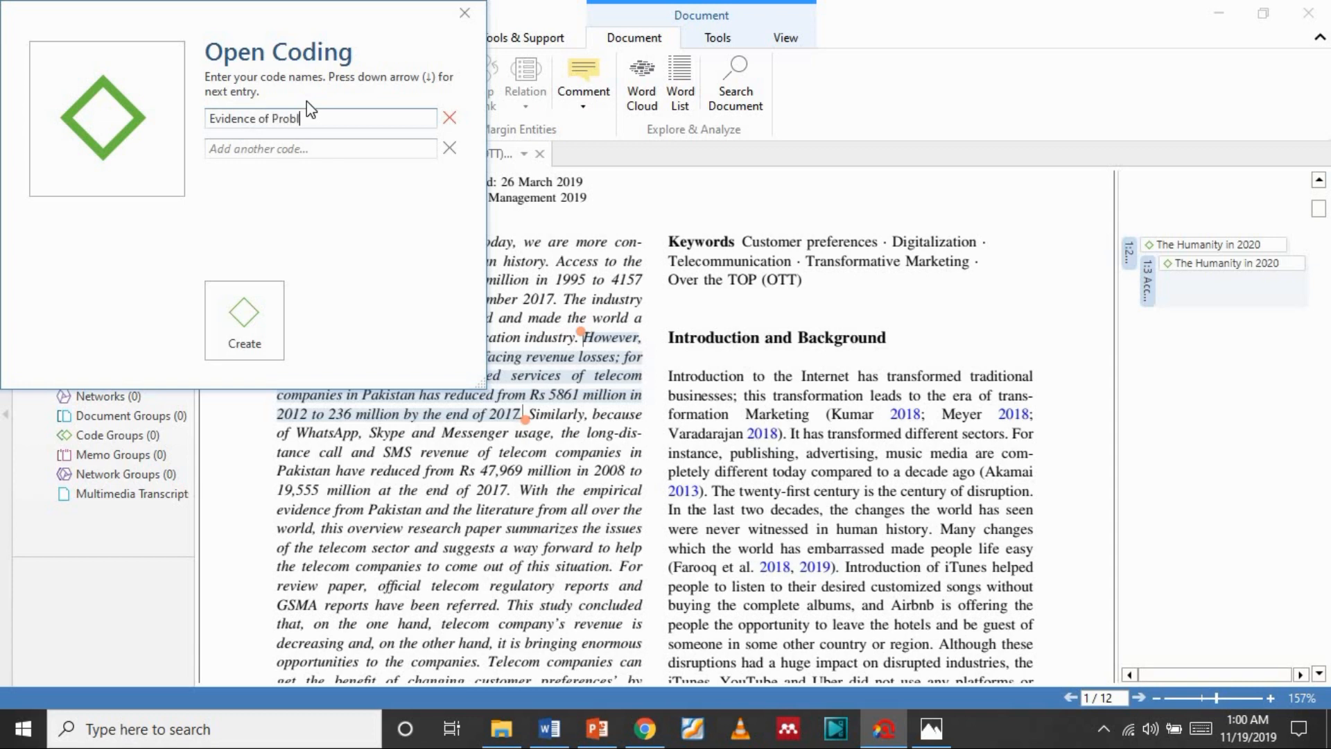
text(ems in Telecom)
key(Return)
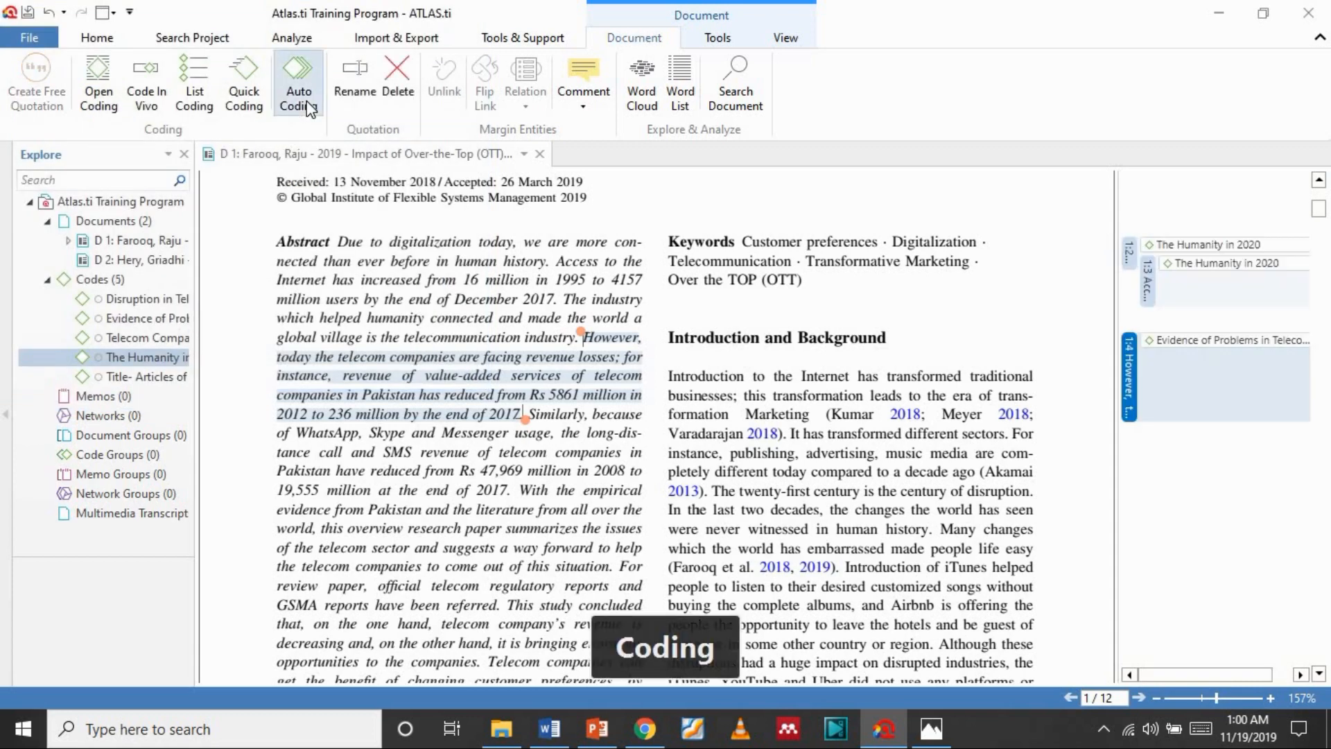
right_click(459, 377)
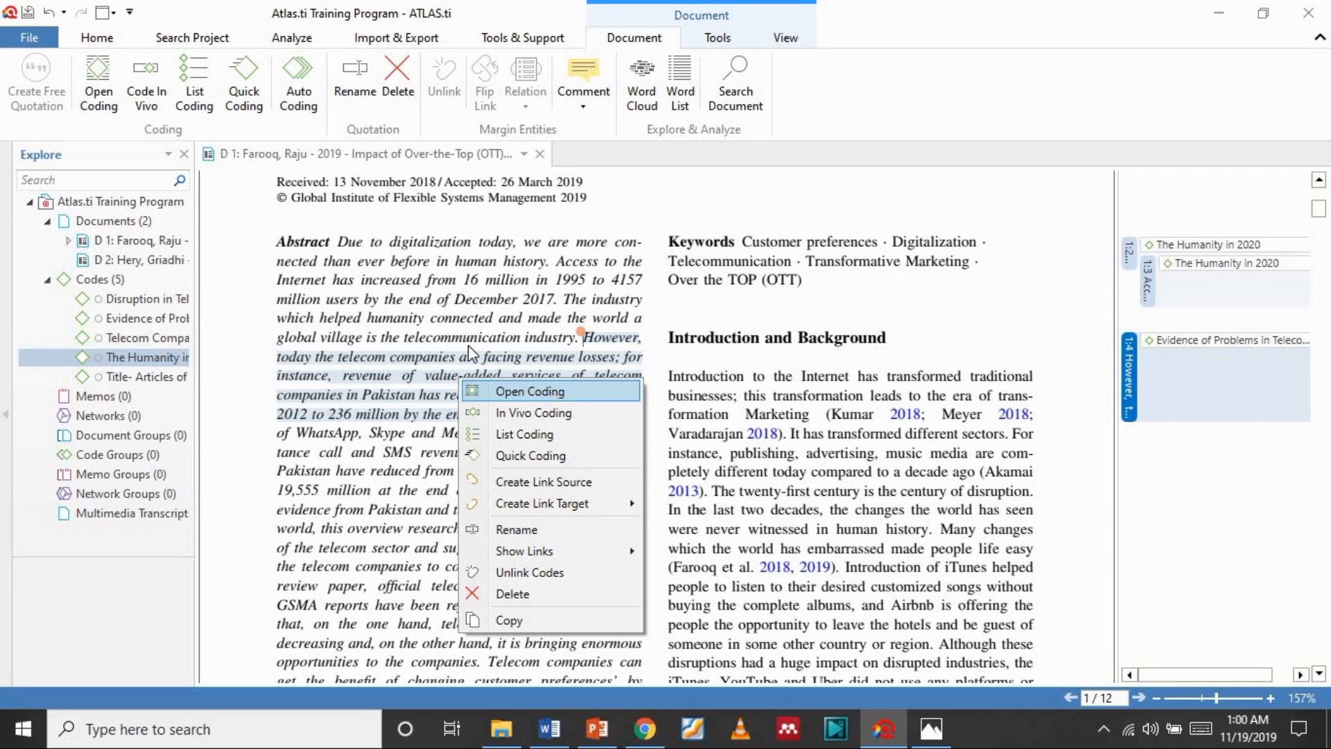
drag(448, 372, 531, 458)
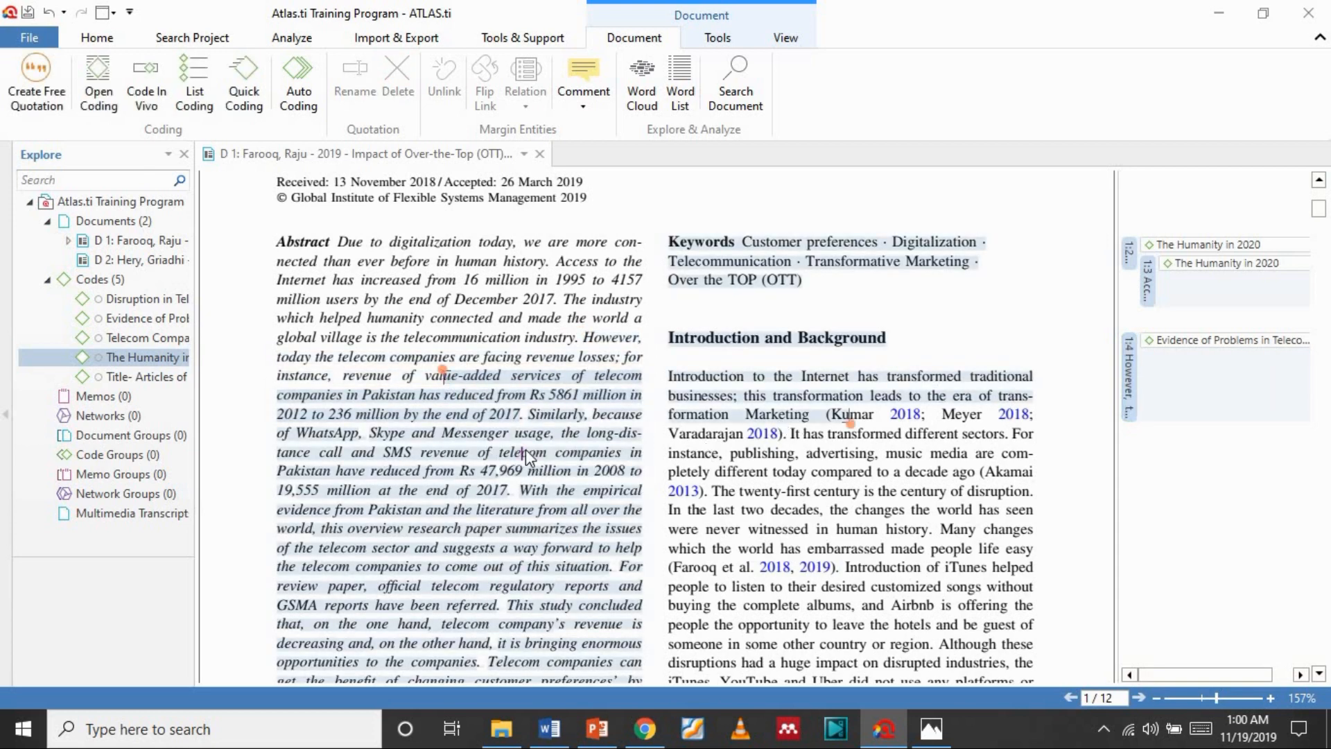
click(581, 487)
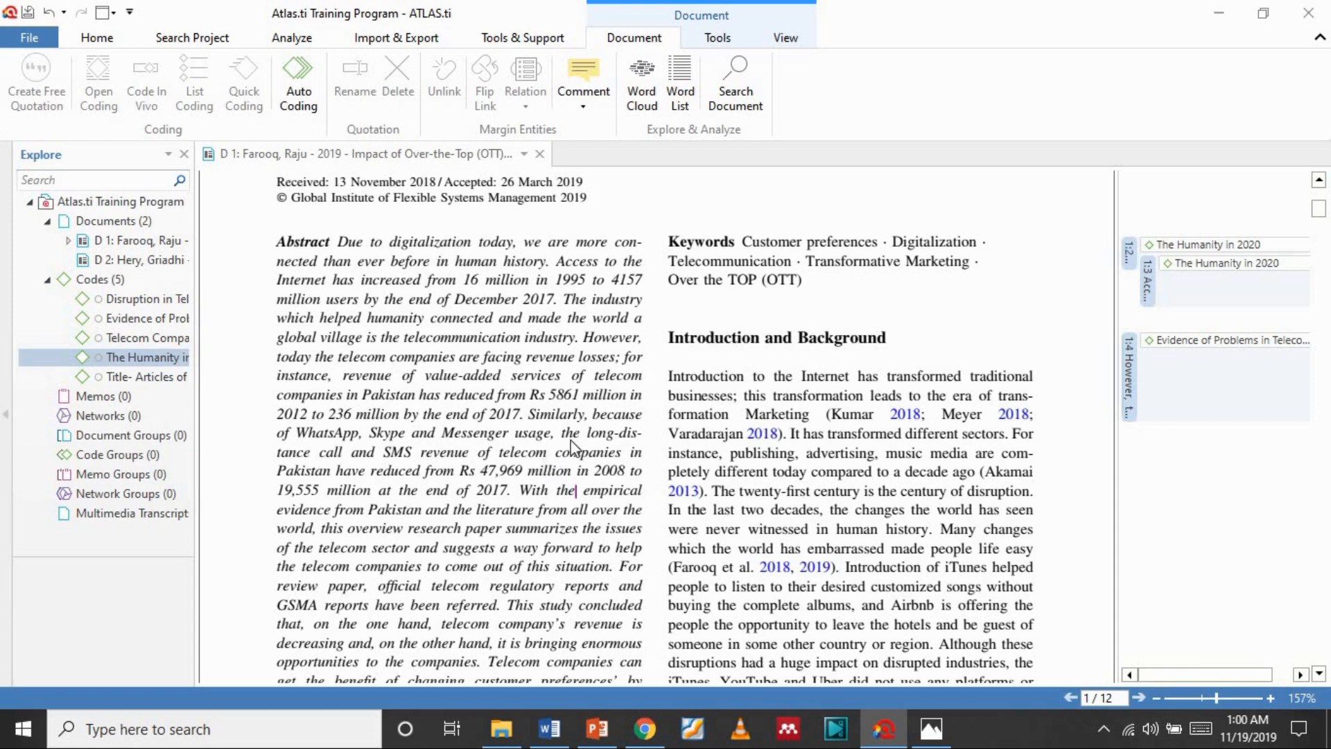
- Quote the abstract sentence starting "Similarly, because of WhatsApp" and apply the existing code "Evidence of Problems in Telecom" to it
drag(509, 491, 533, 418)
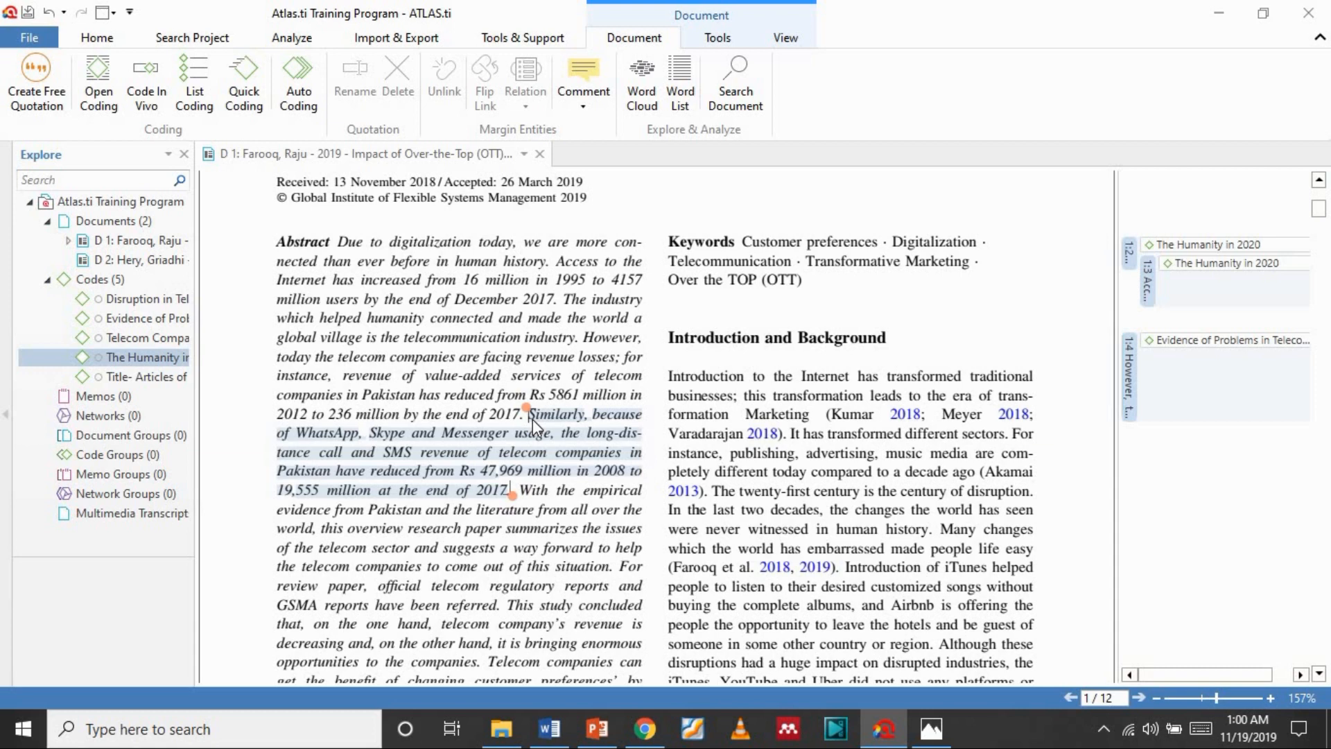
click(24, 92)
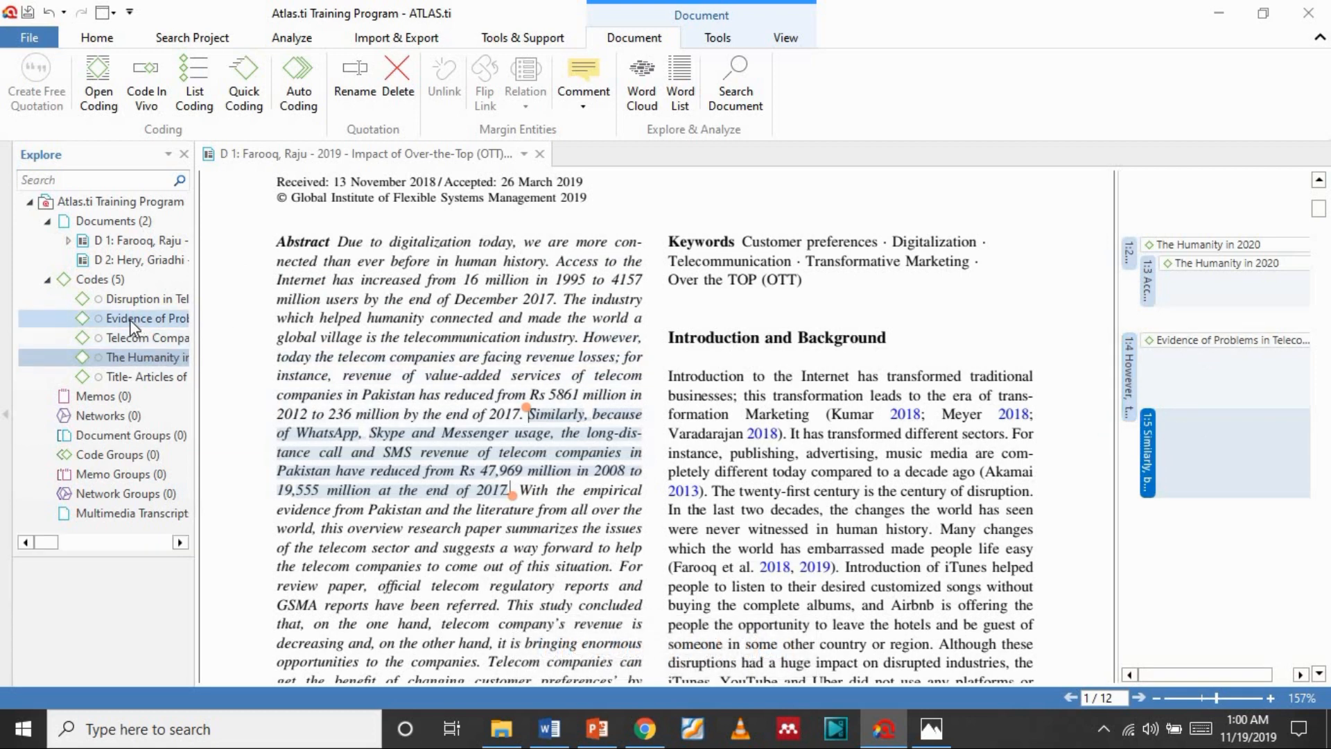
drag(117, 318, 1175, 438)
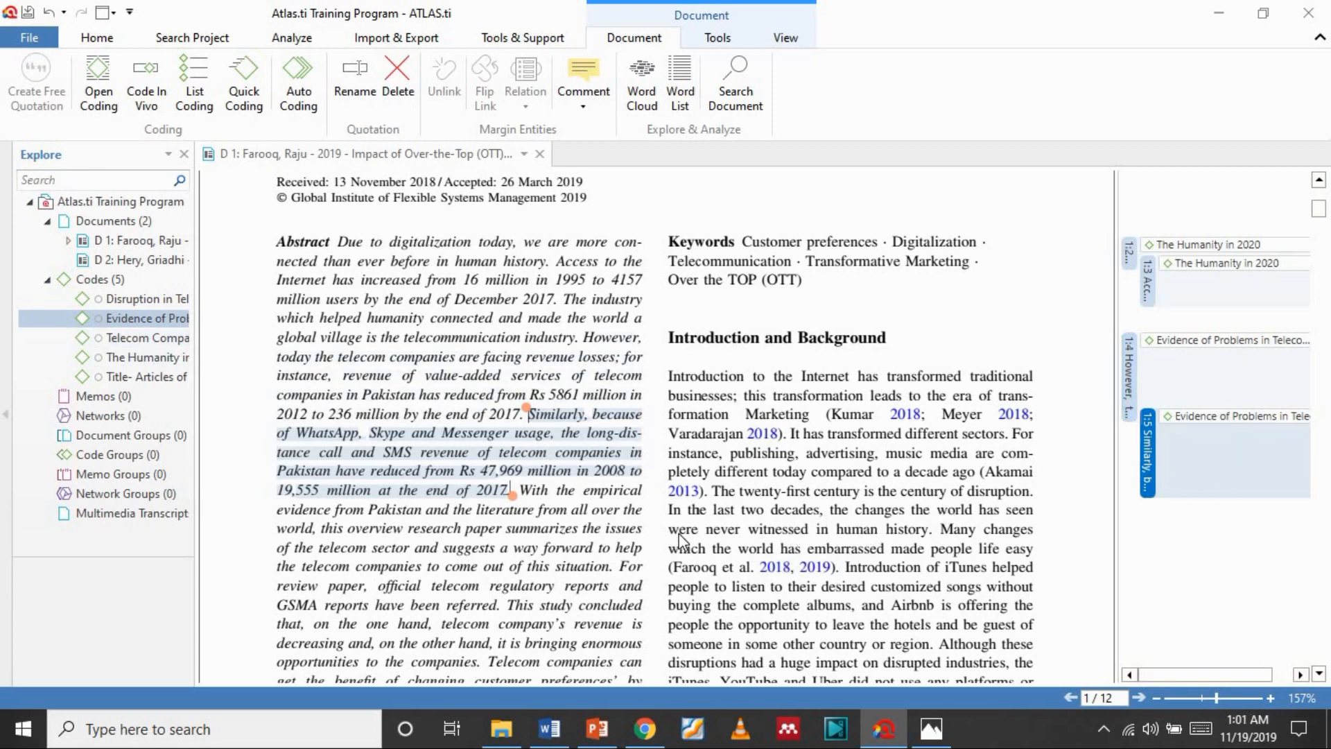
- Quote the Introduction passage from "were never witnessed in human history" to "customized songs without" and apply the existing code "Evidence of Problems in Telecom" to it
drag(669, 529, 1037, 591)
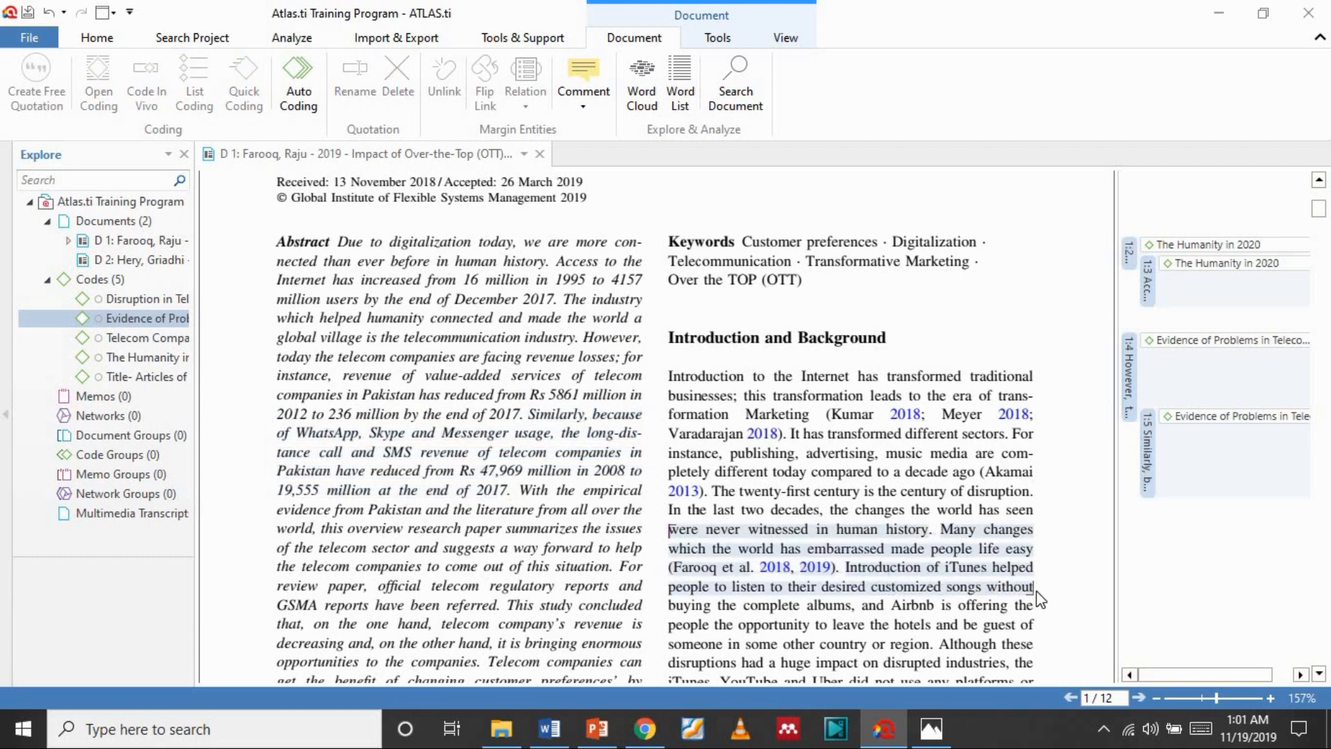
click(36, 97)
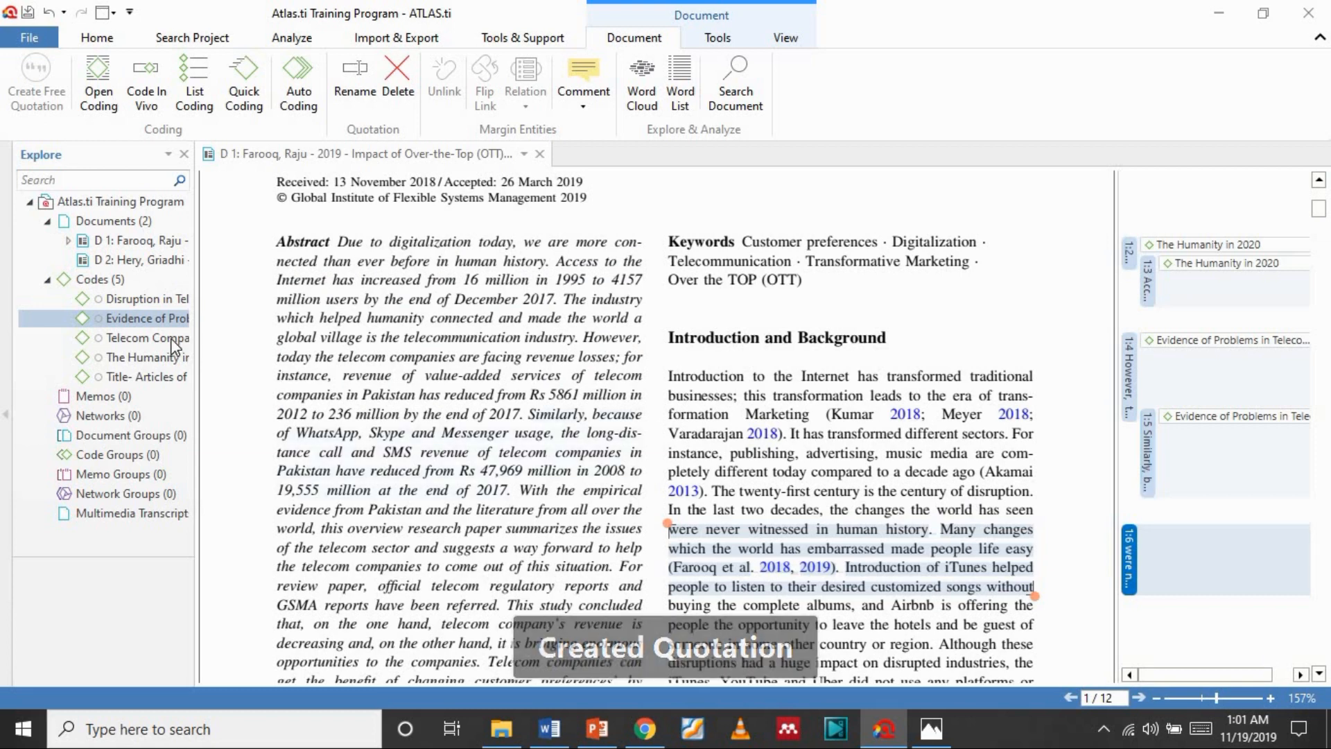
drag(886, 490, 1165, 560)
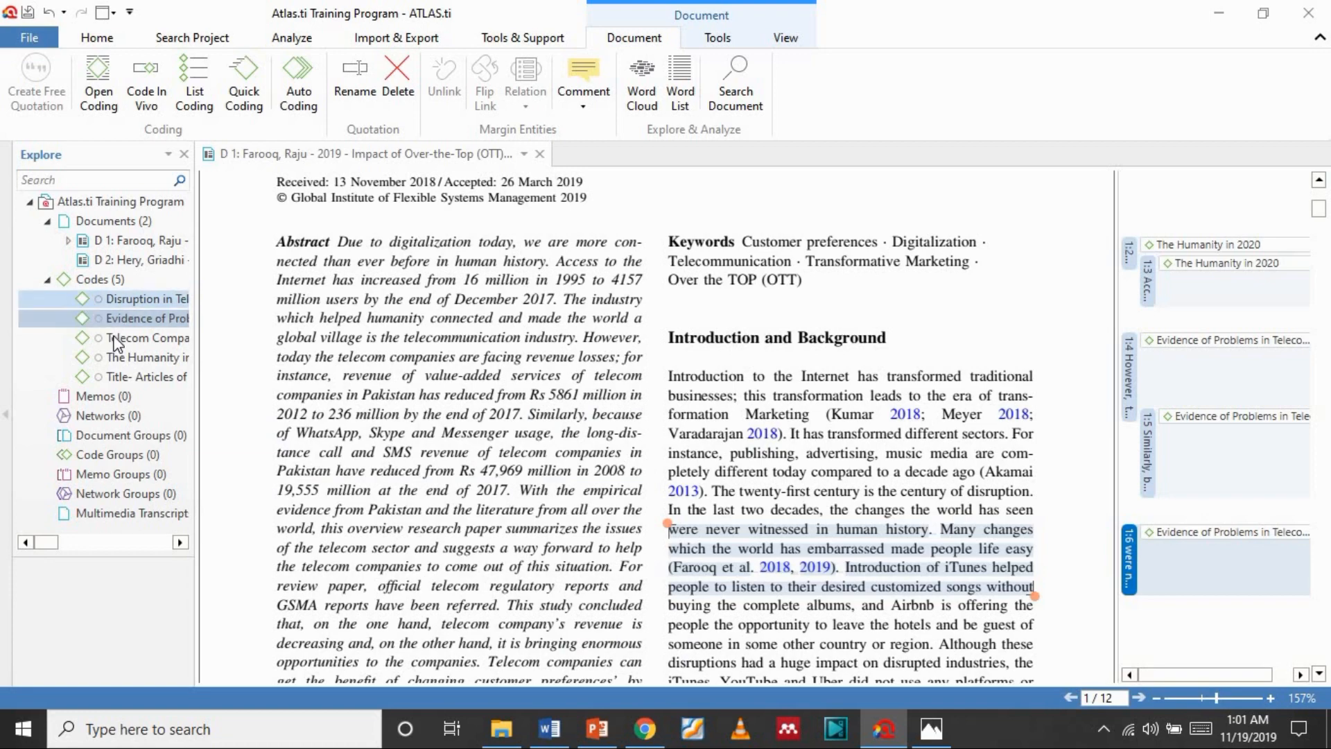
- Widen the project explorer to show full code names, list the quotations of the code "The Humanity in 2020", and view each in the text
drag(196, 241, 366, 263)
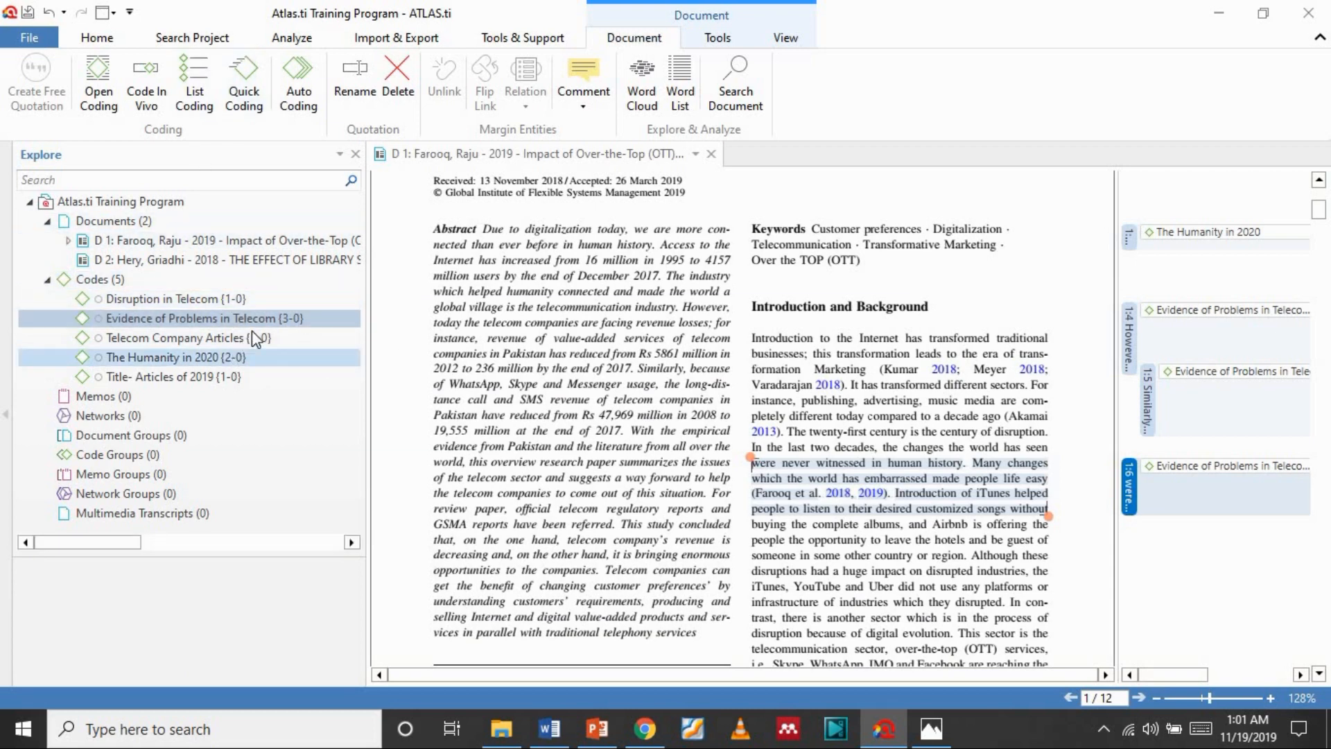
click(94, 403)
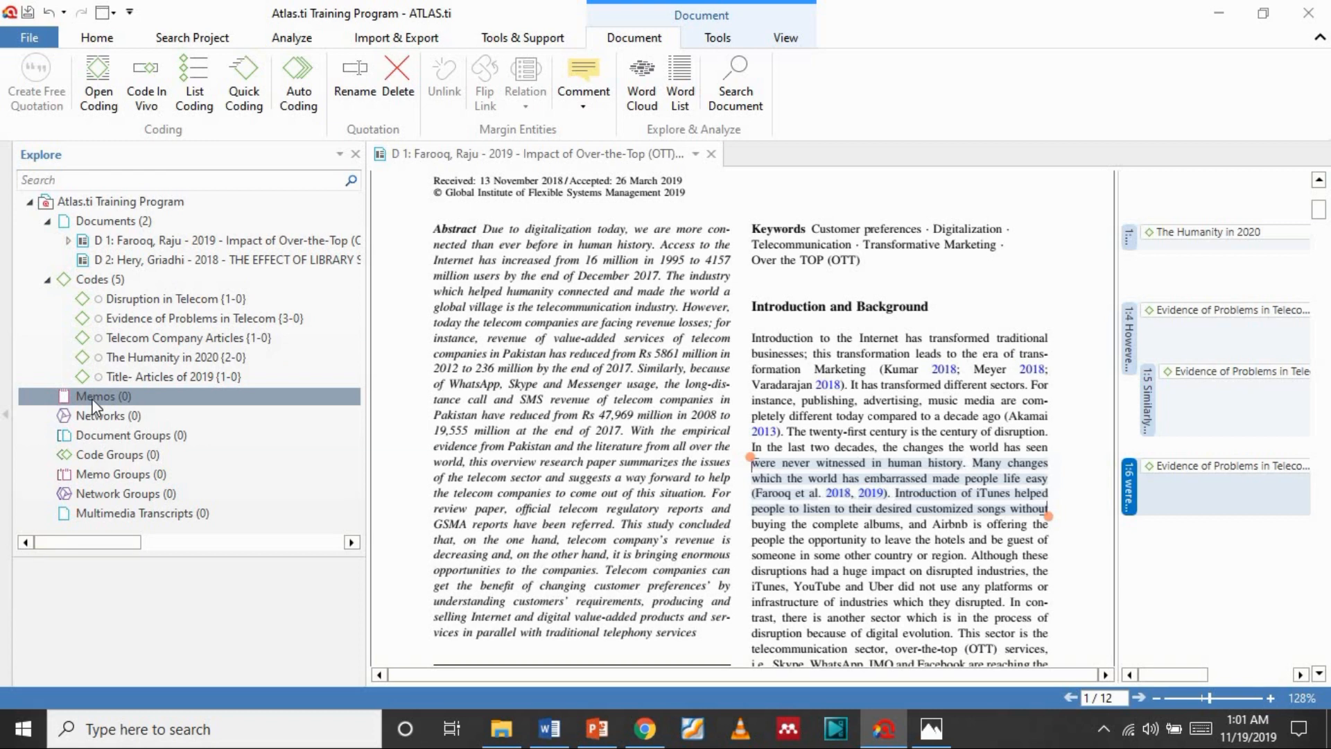
click(1198, 235)
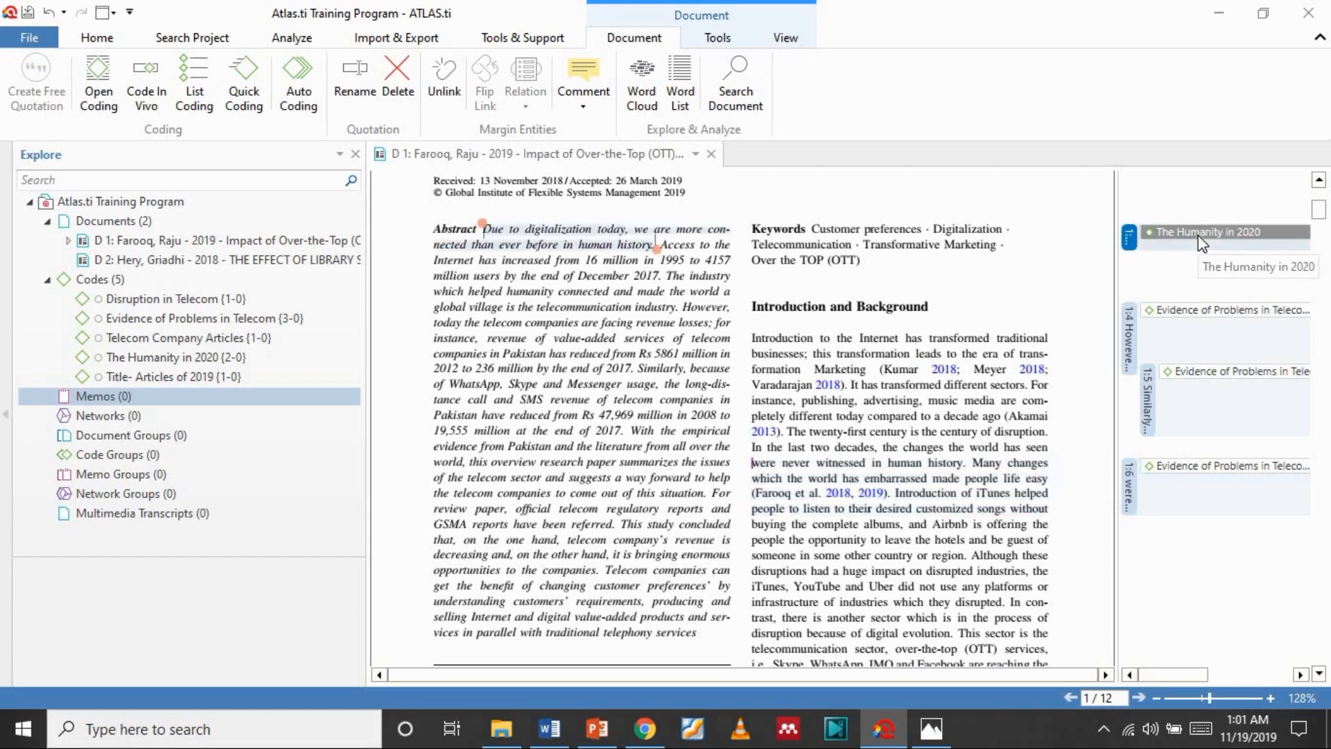
right_click(1198, 235)
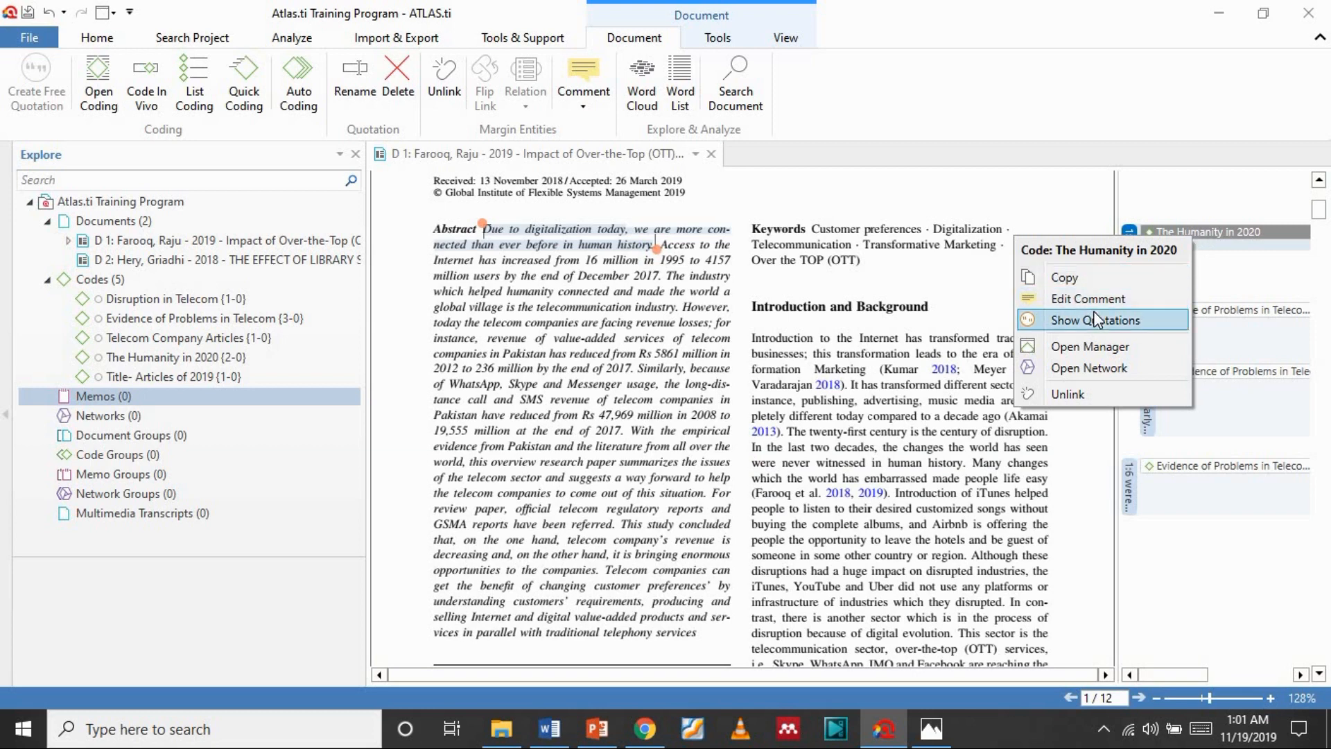
click(1110, 322)
click(1051, 404)
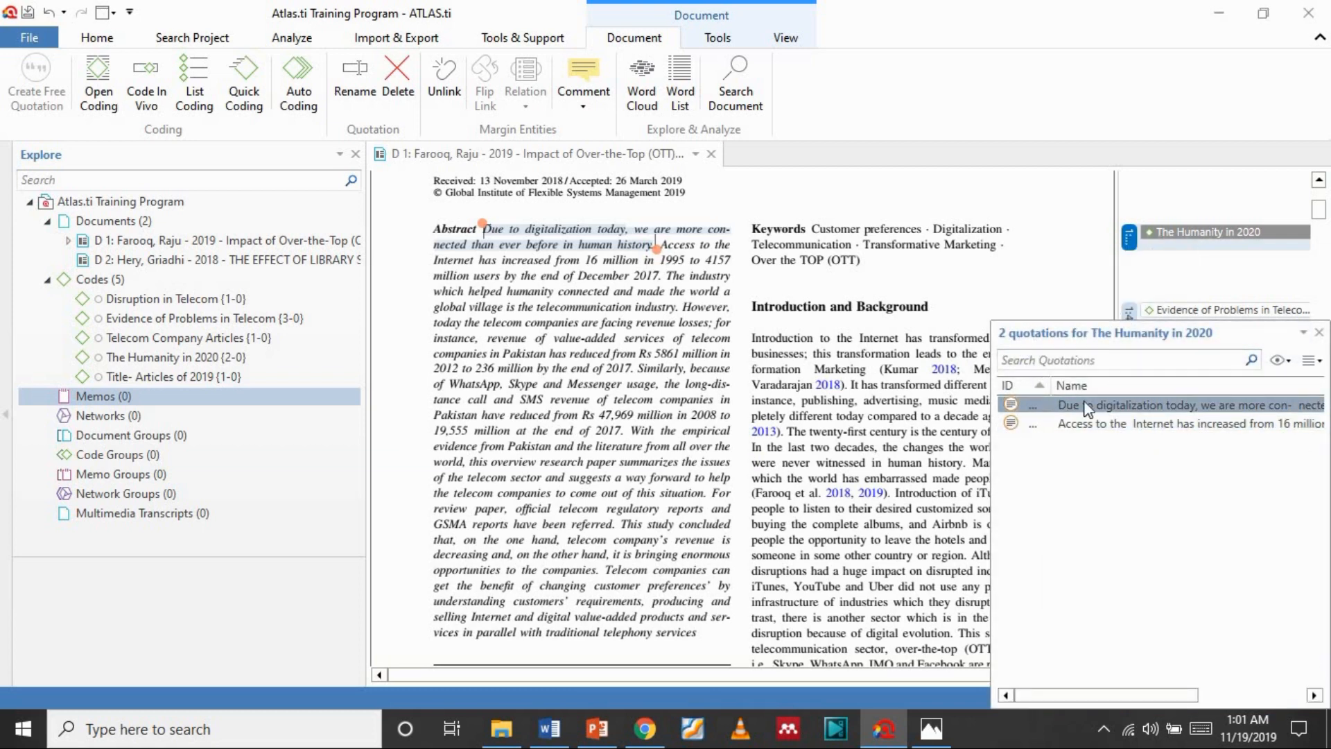
click(1115, 424)
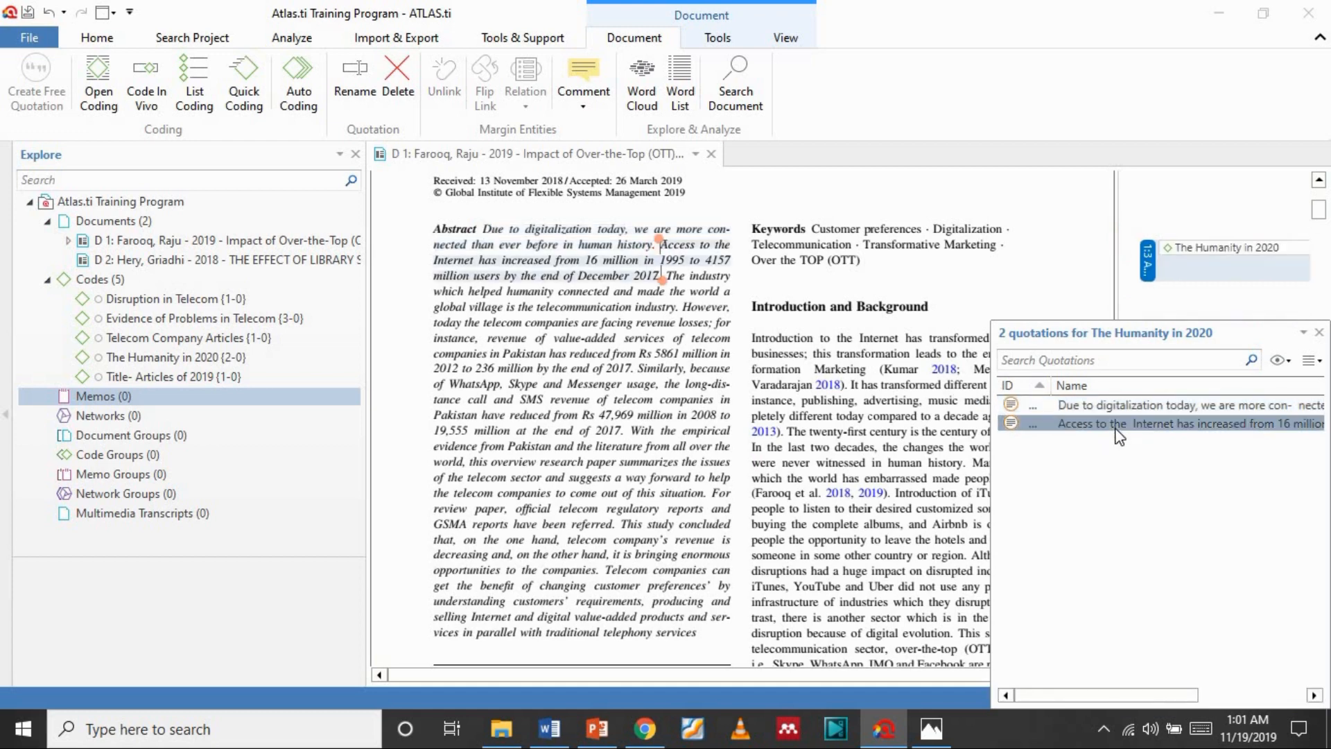
- Switch the quotation list for "The Humanity in 2020" to the Preview view
click(1285, 362)
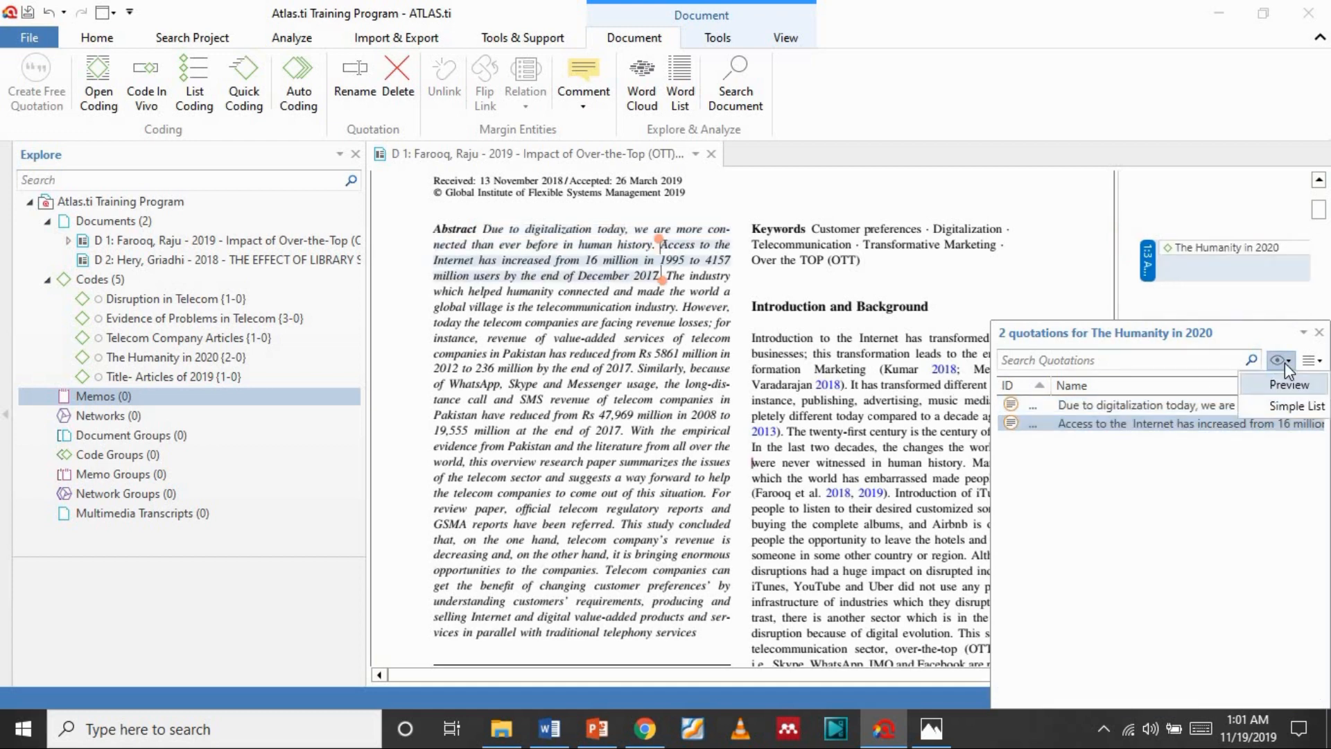
click(1291, 385)
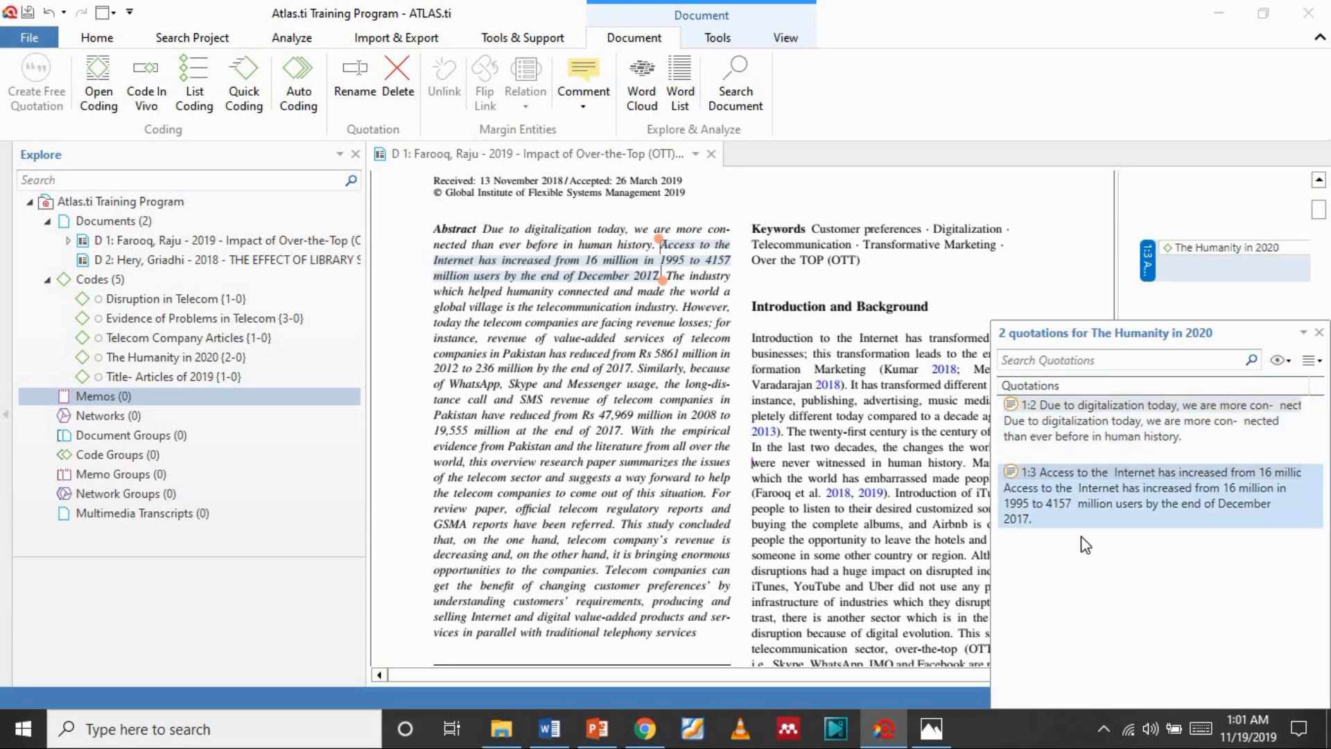
click(1289, 365)
click(1290, 364)
click(1288, 358)
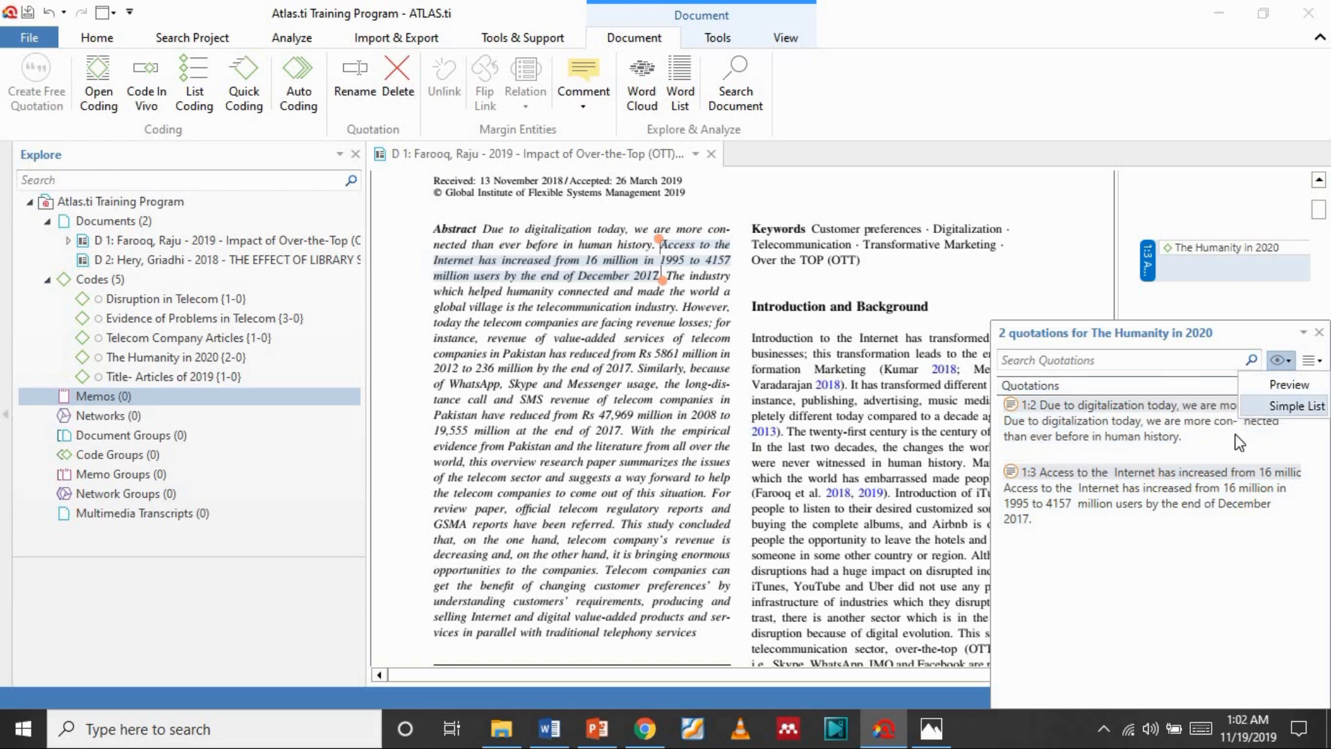
click(703, 420)
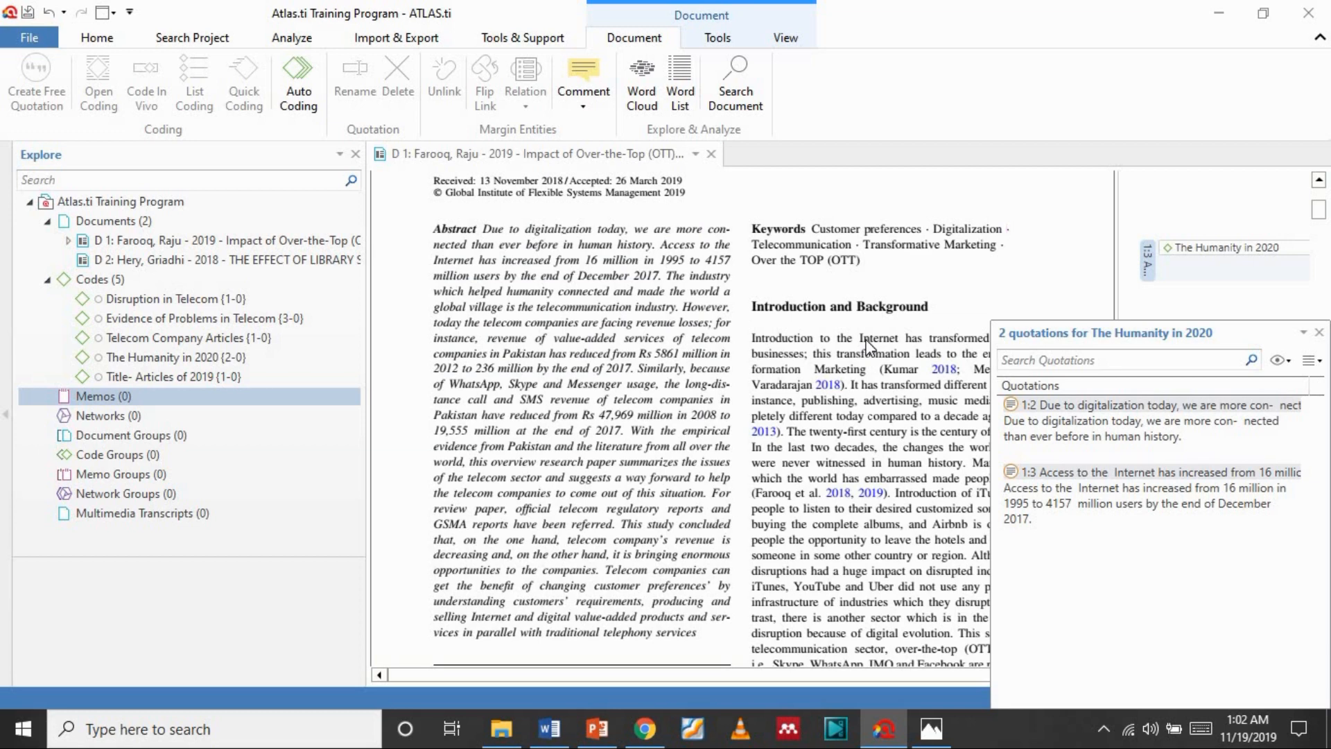
- Switch to the Word template document and start item 5 with "I already have list of variables, I have downloaded several articles, I"
click(547, 724)
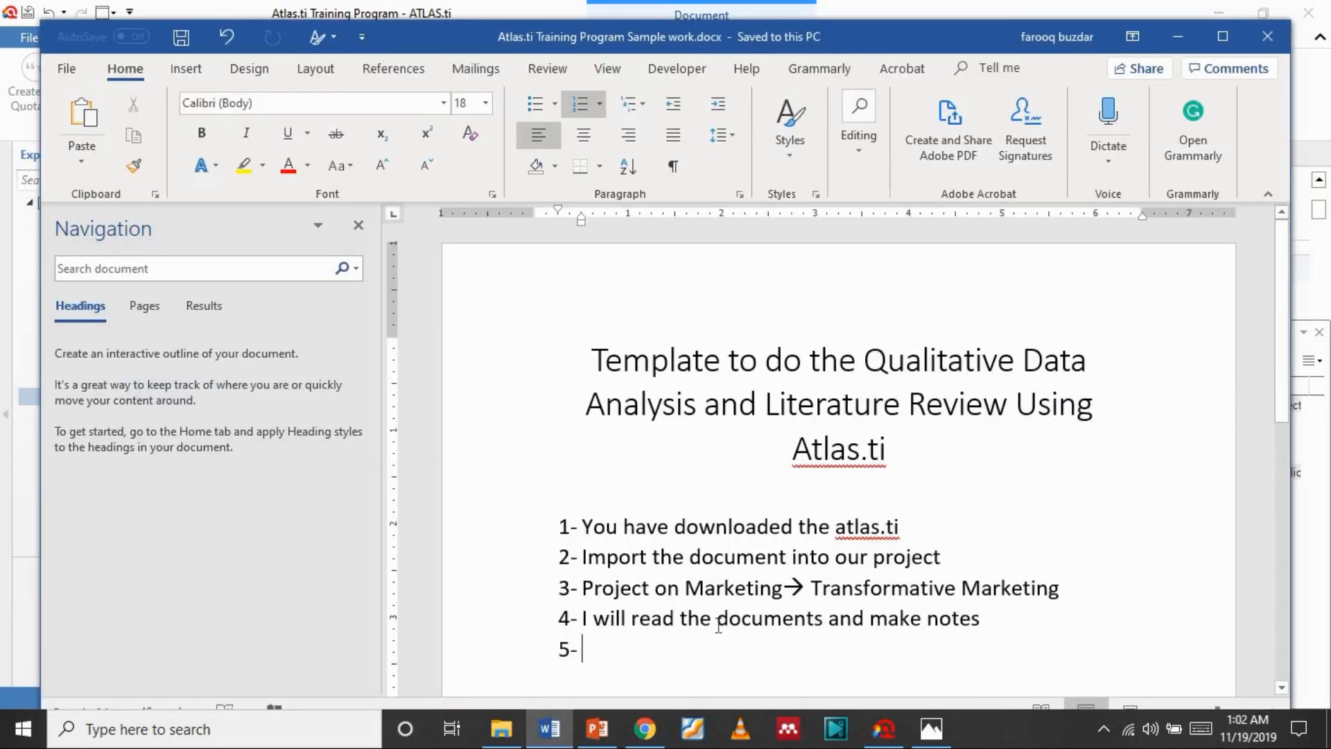
text(I a)
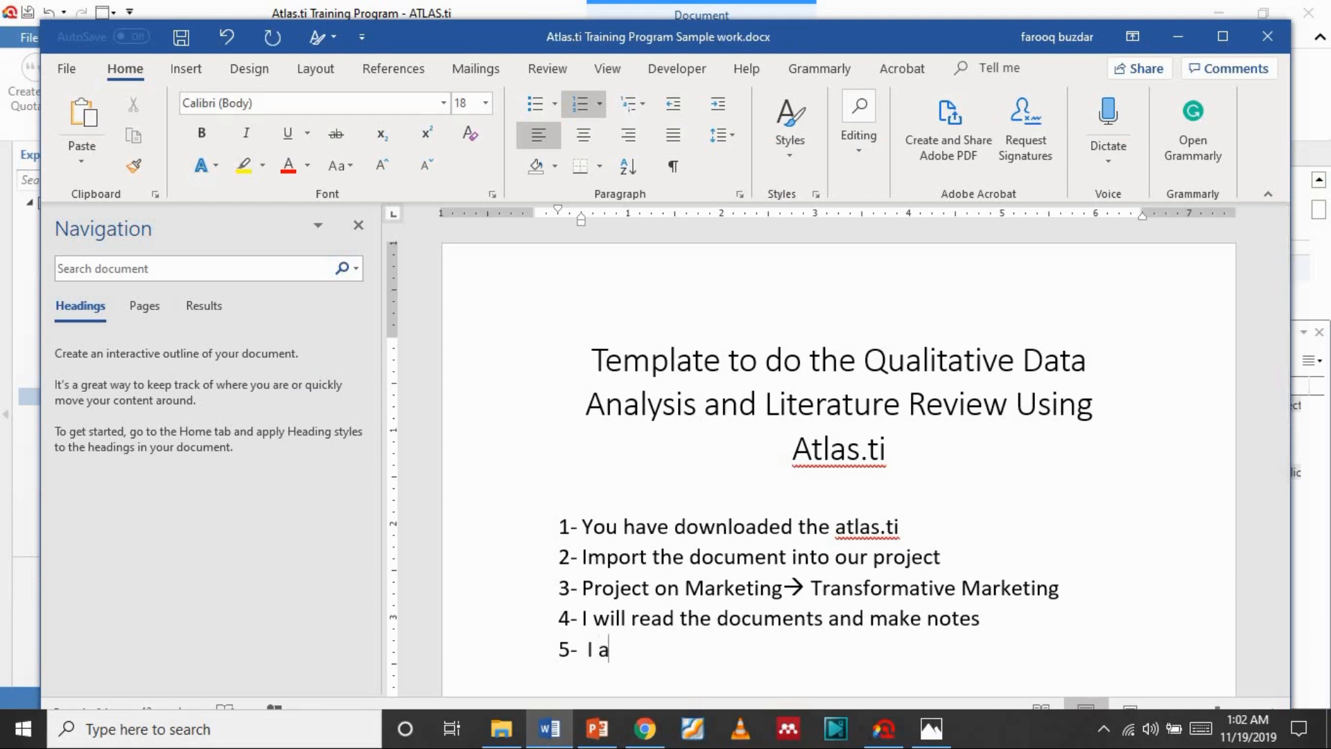
text(lready have lis)
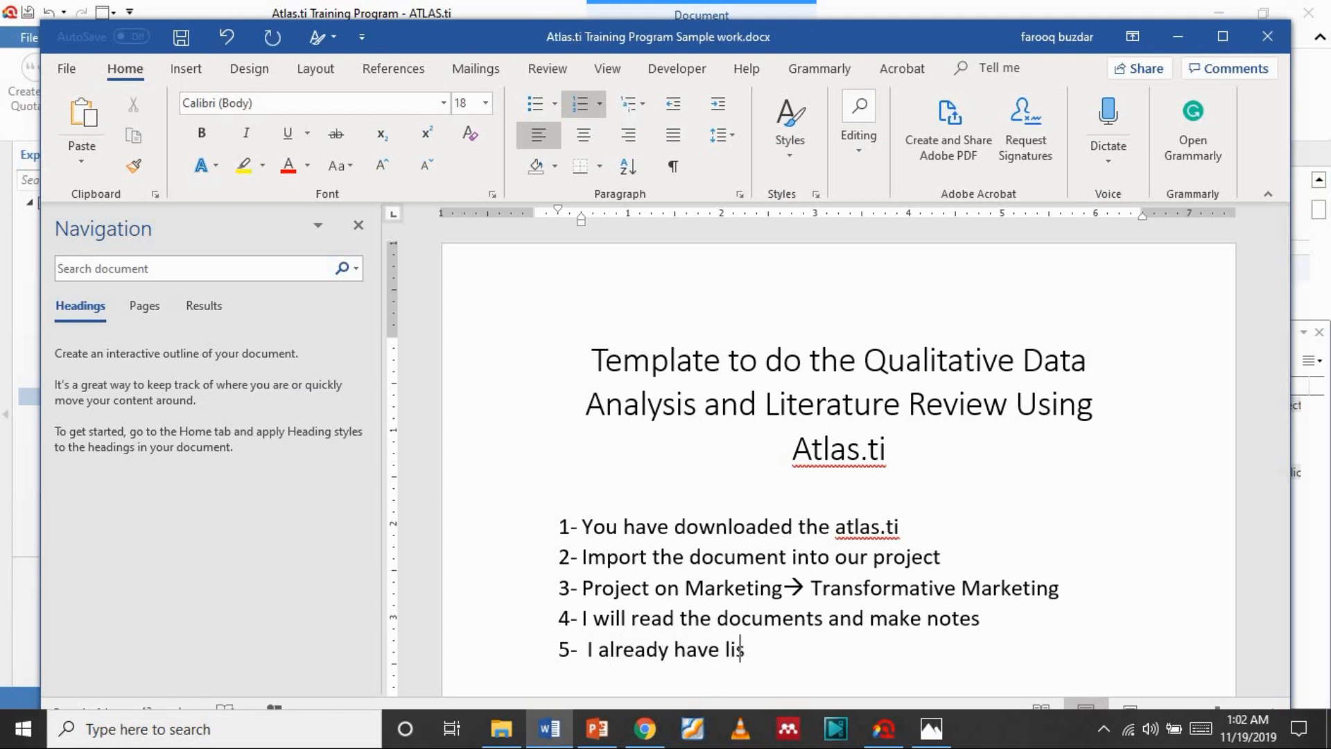
text(t of variables, I have downloaded sever)
key(BackSpace)
text(veral )
text(articles, I)
- Continue item 5 with "want to just search the codes, the words used in the articles and I want to extract the codes"
text( want to )
text(just search th)
text(e codes, the w)
text(ords a)
key(BackSpace)
text(used in the artic)
text(esla dn)
key(BackSpace)
key(BackSpace)
key(BackSpace)
key(BackSpace)
key(BackSpace)
key(BackSpace)
key(BackSpace)
text(les and I wan tto)
key(BackSpace)
key(BackSpace)
key(BackSpace)
key(BackSpace)
key(BackSpace)
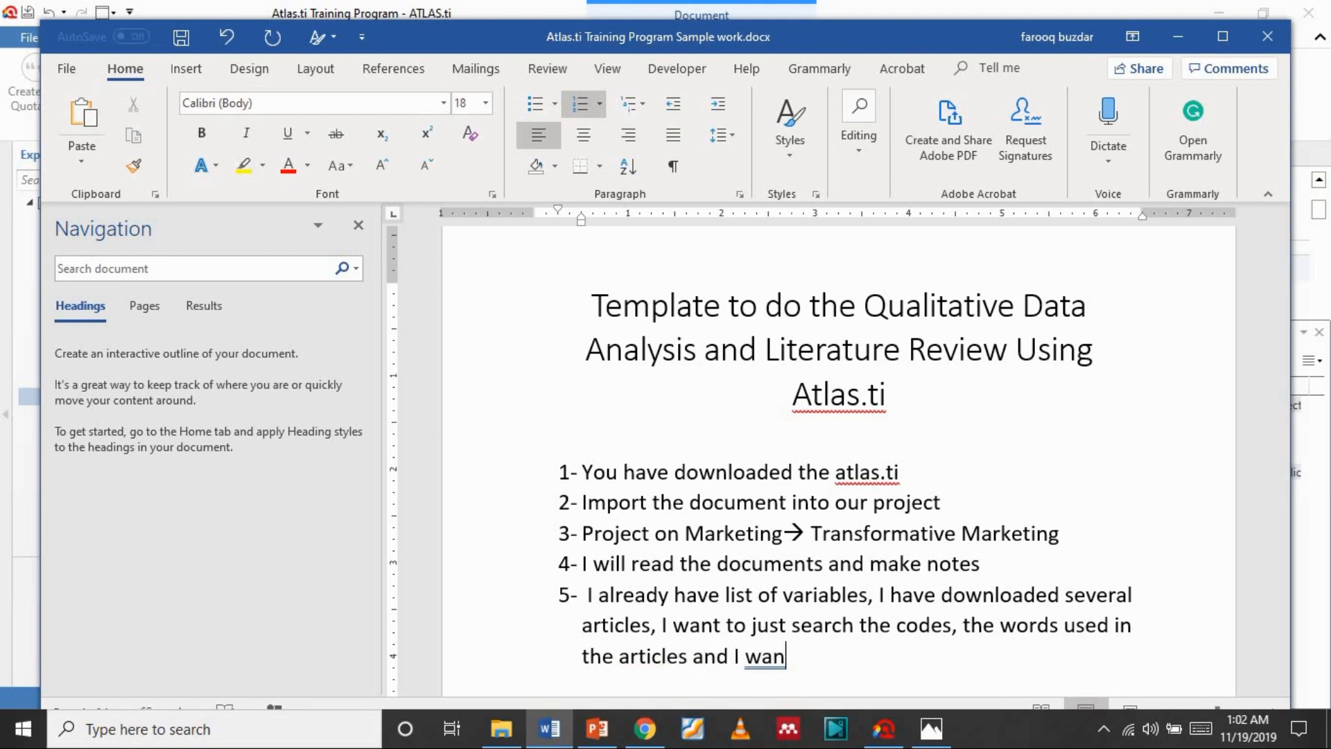
text(t to e)
key(BackSpace)
text(xtract the codes)
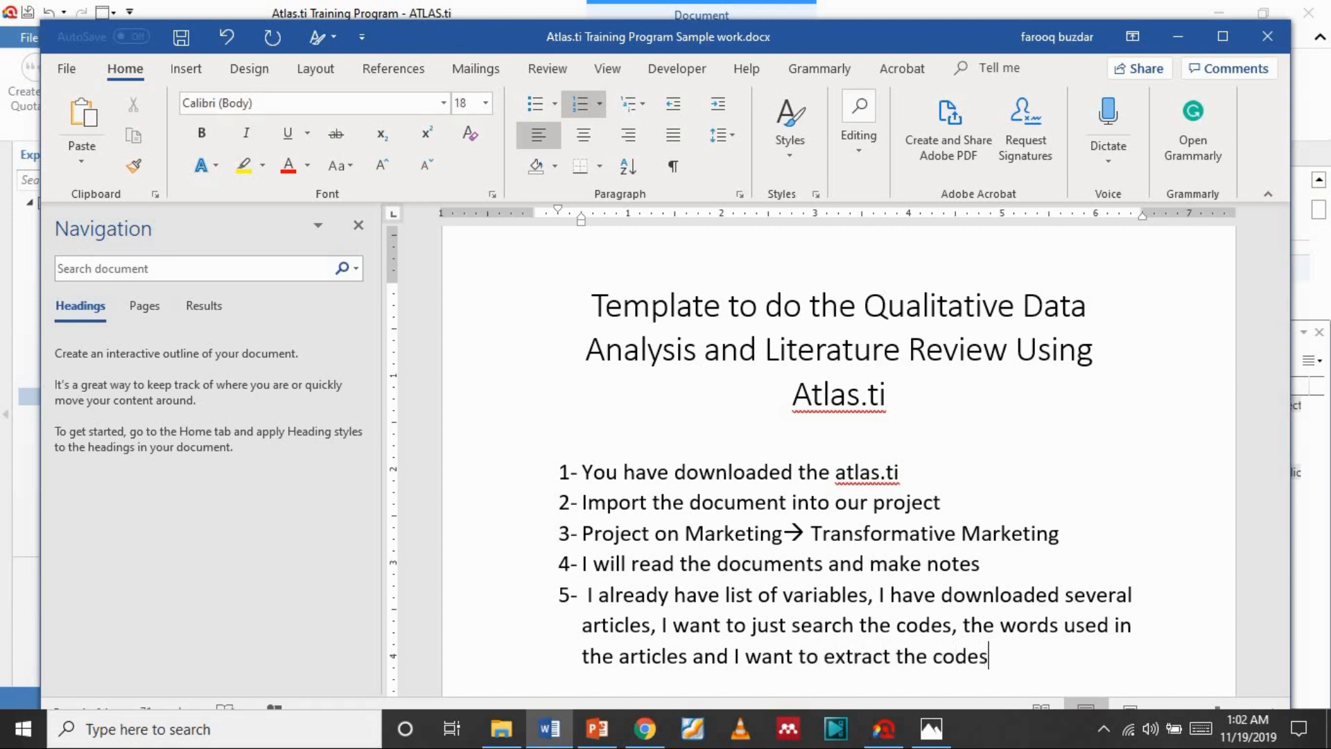
- Back in ATLAS.ti, close the quotation list and start Auto Coding for "Telecom" with strategy Word, code "Disruption in Telecom" and Confirm Matches enabled
click(884, 728)
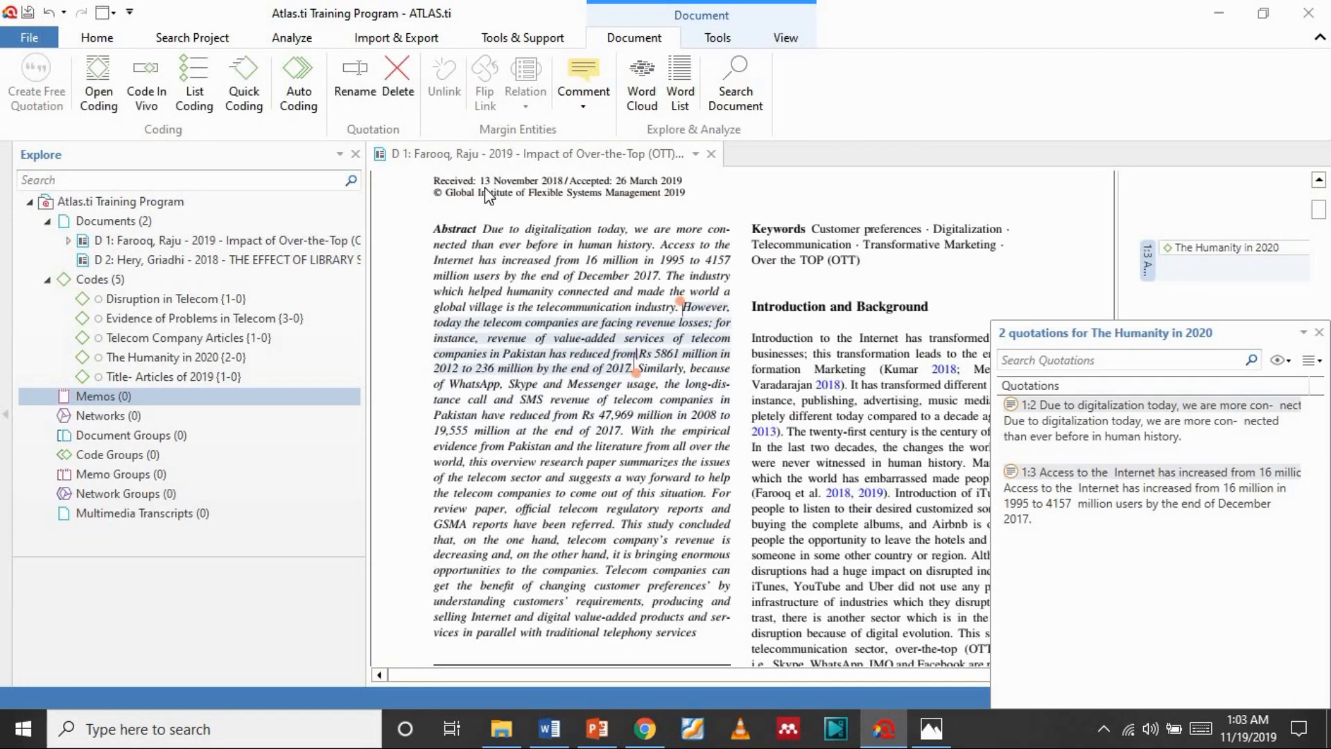
click(1319, 333)
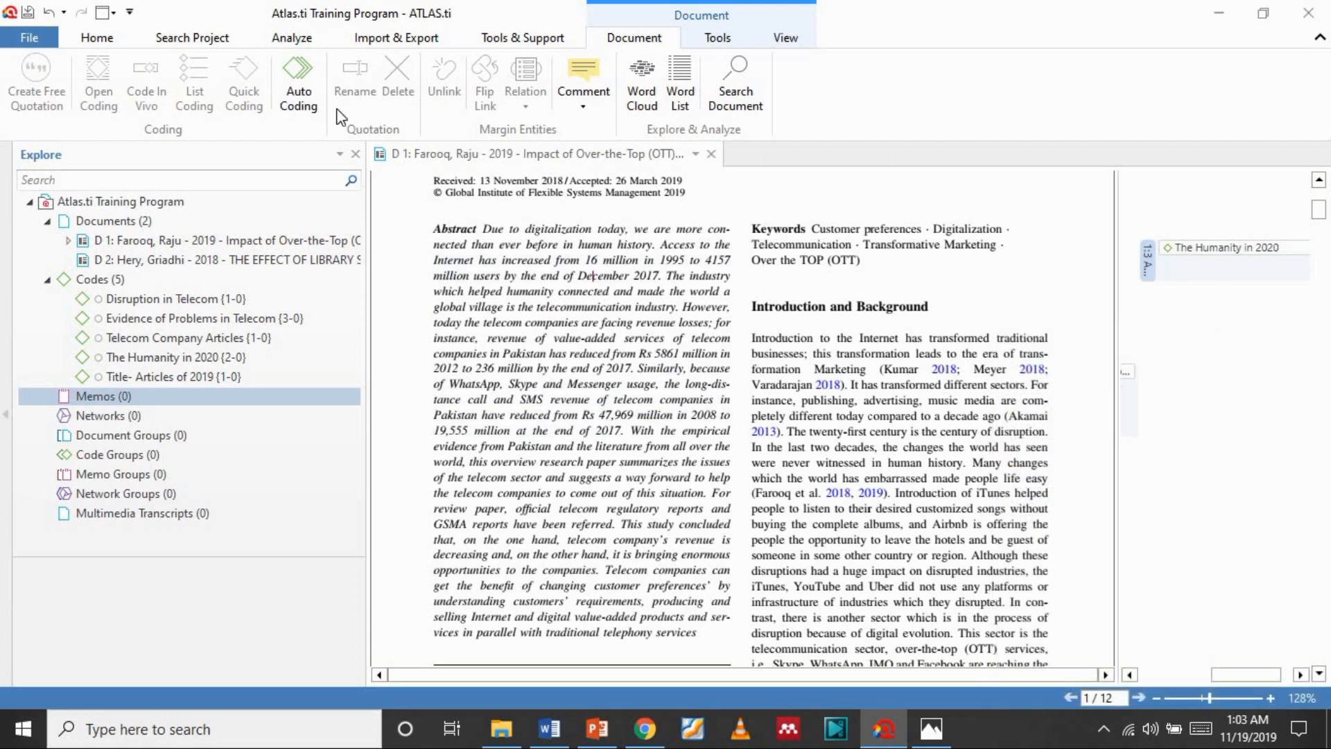
click(302, 84)
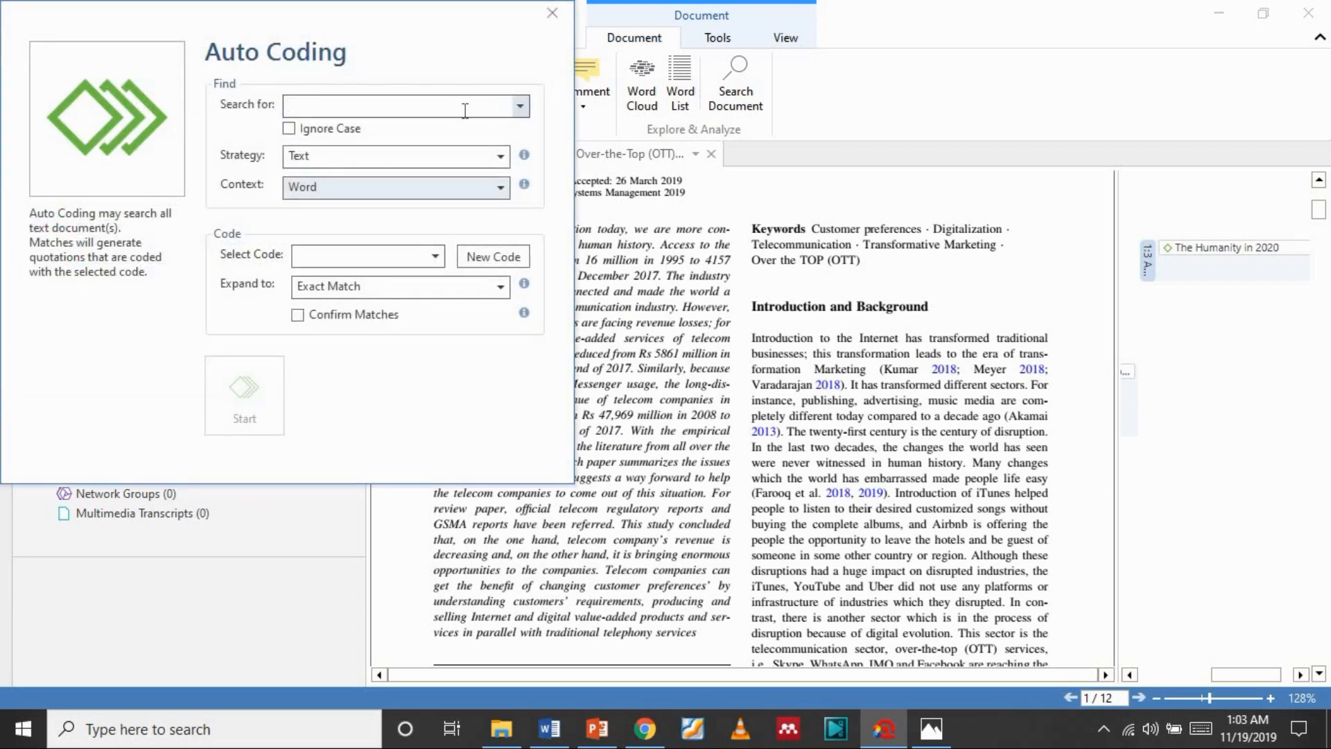
text(Telecom)
click(446, 155)
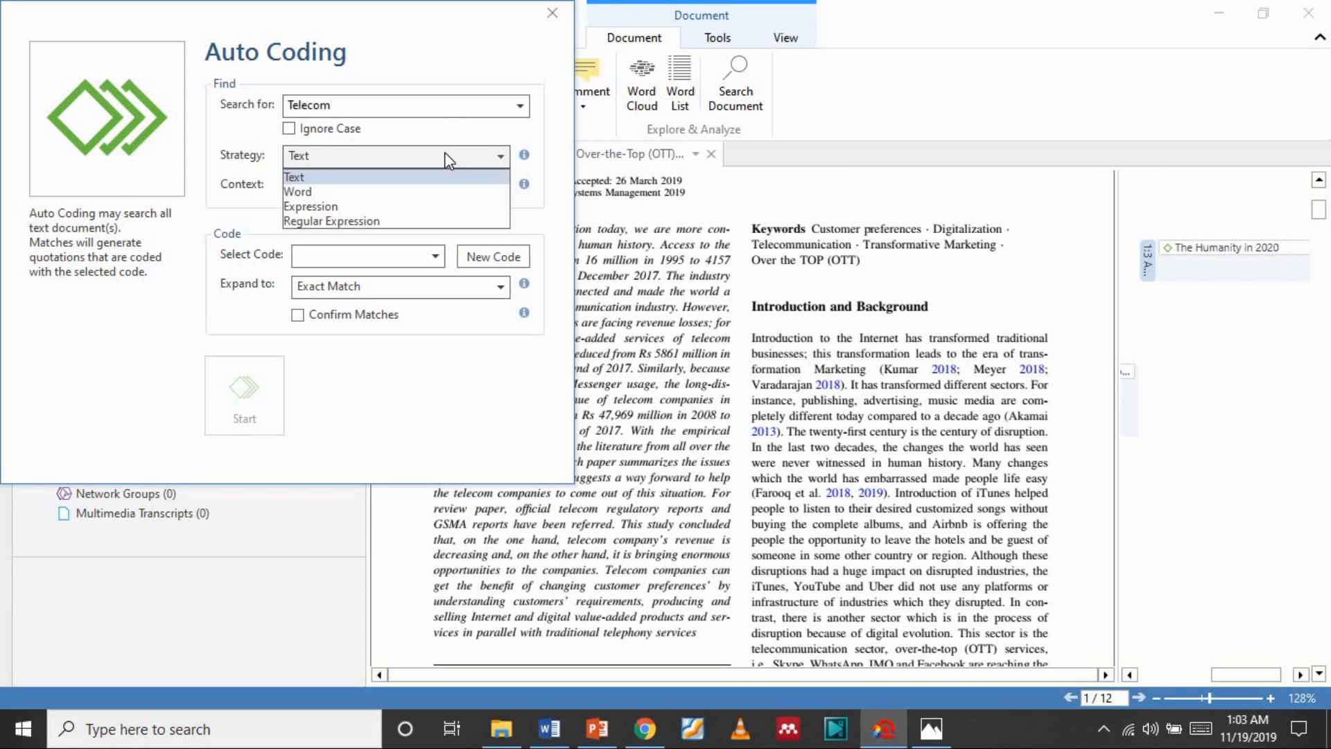
click(381, 192)
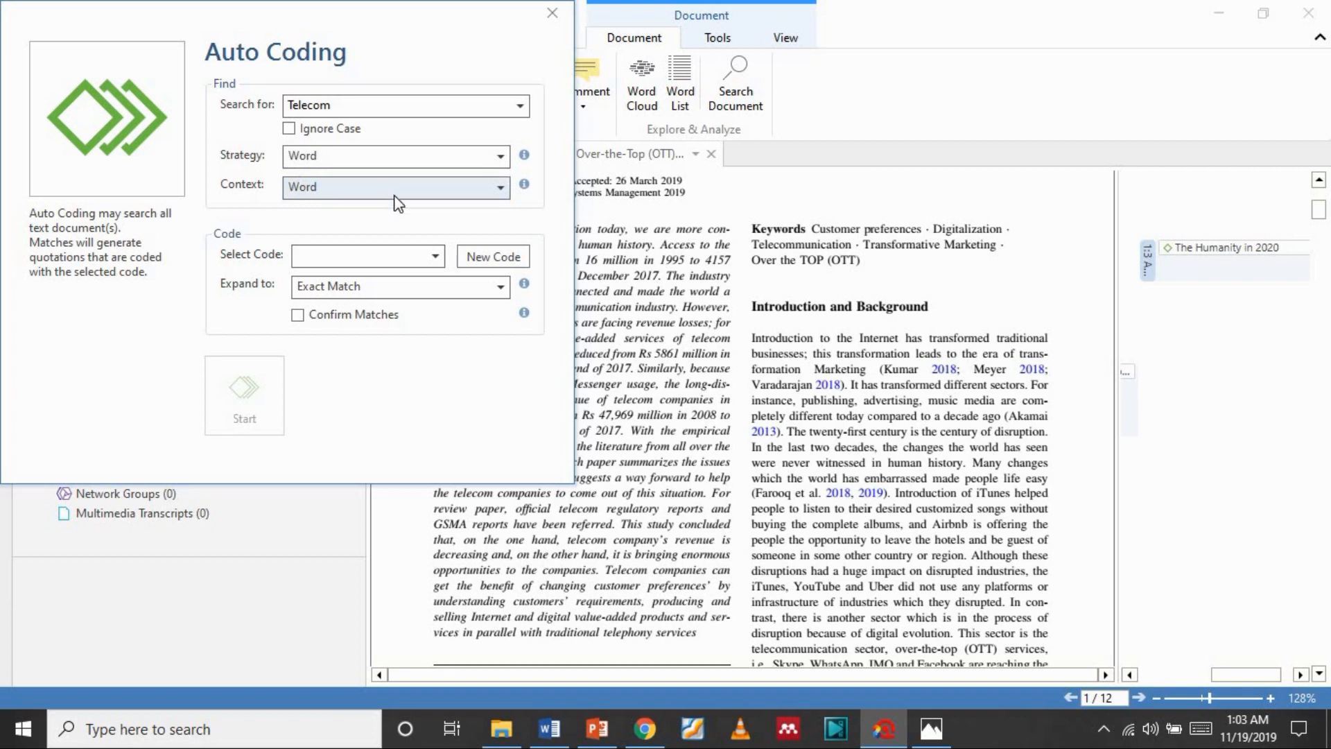
click(428, 256)
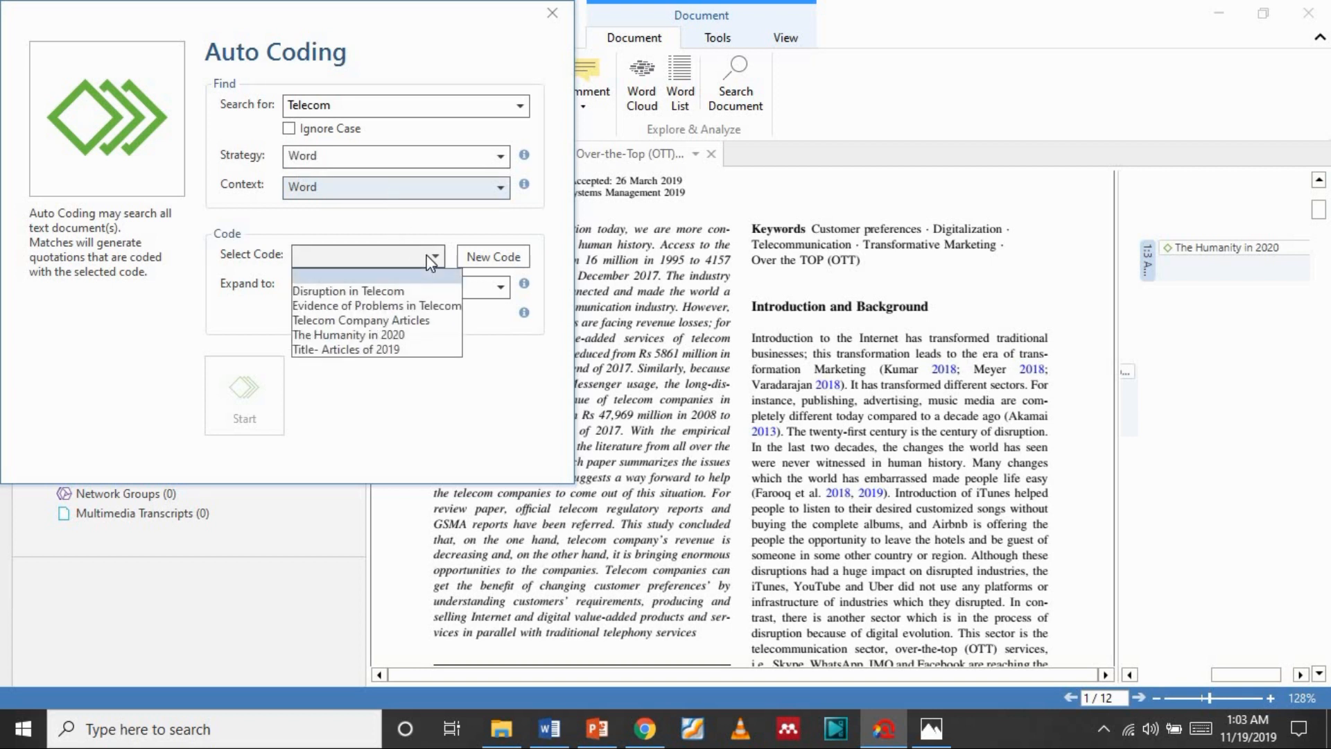
click(395, 290)
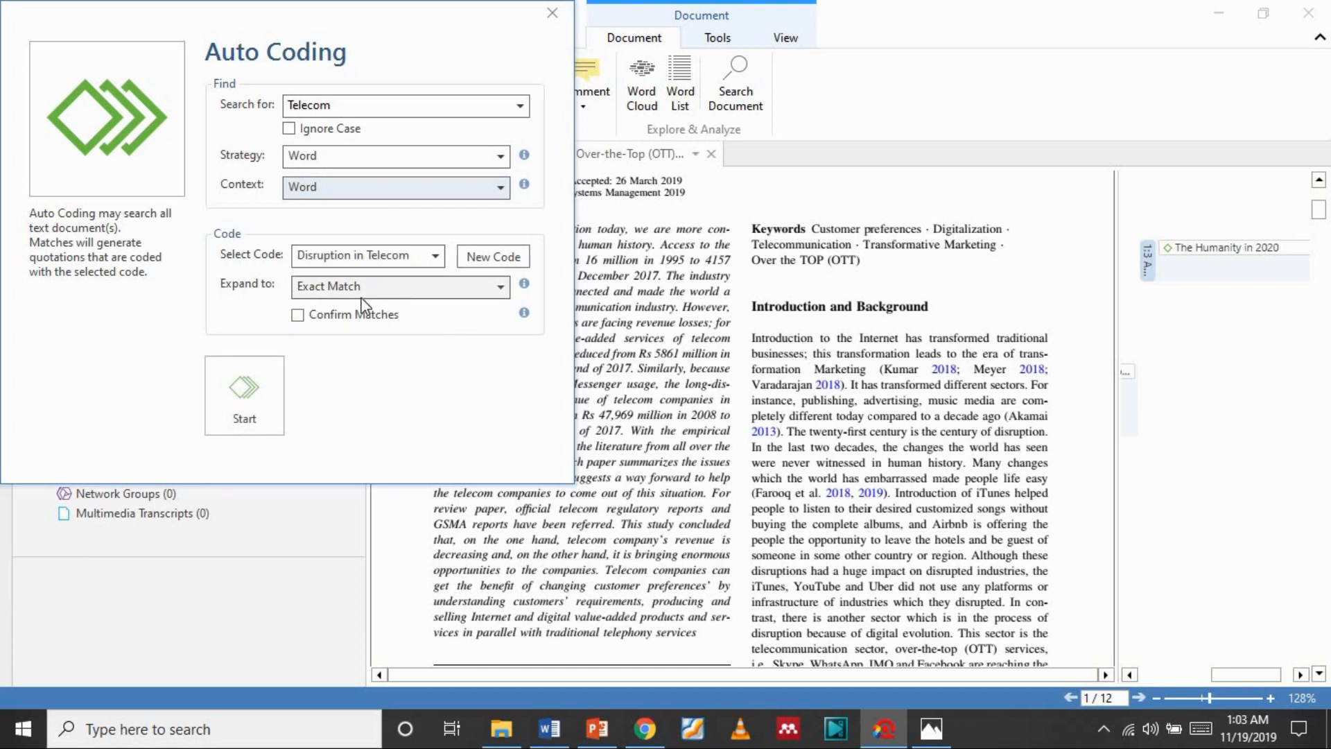
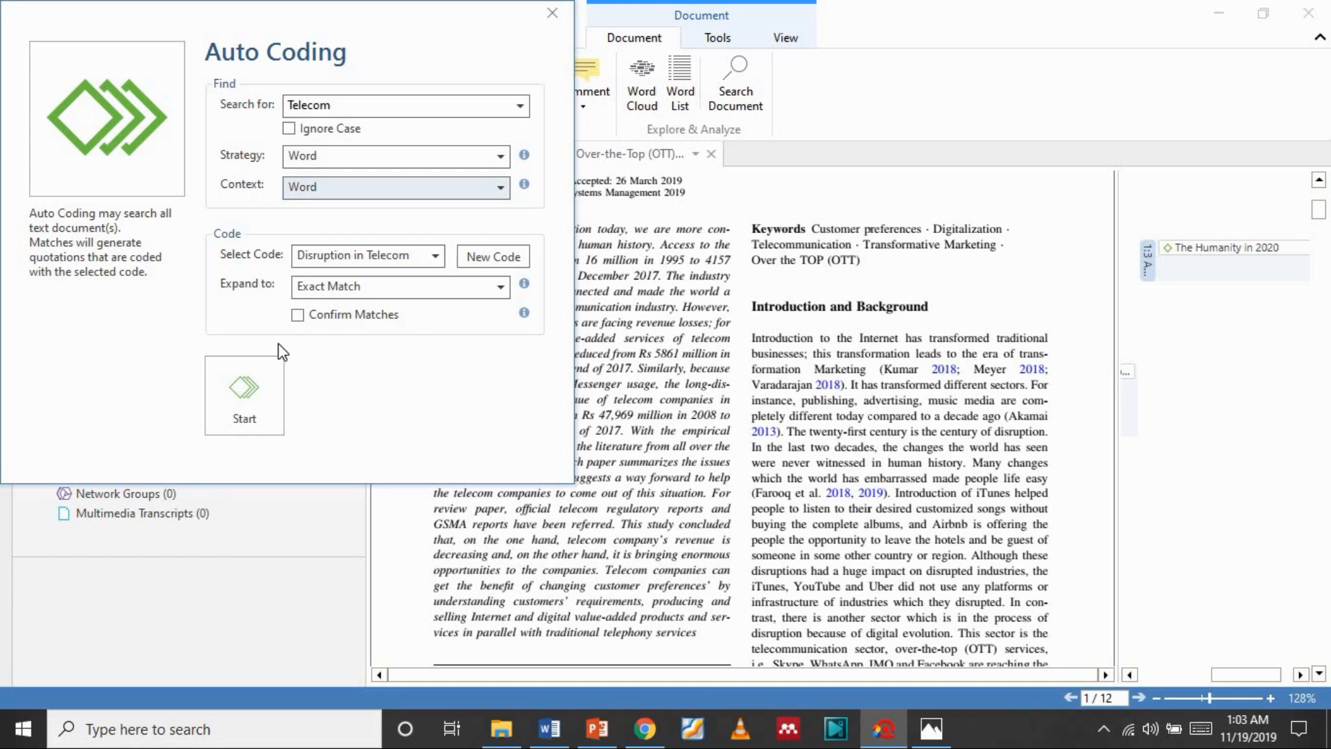
click(243, 418)
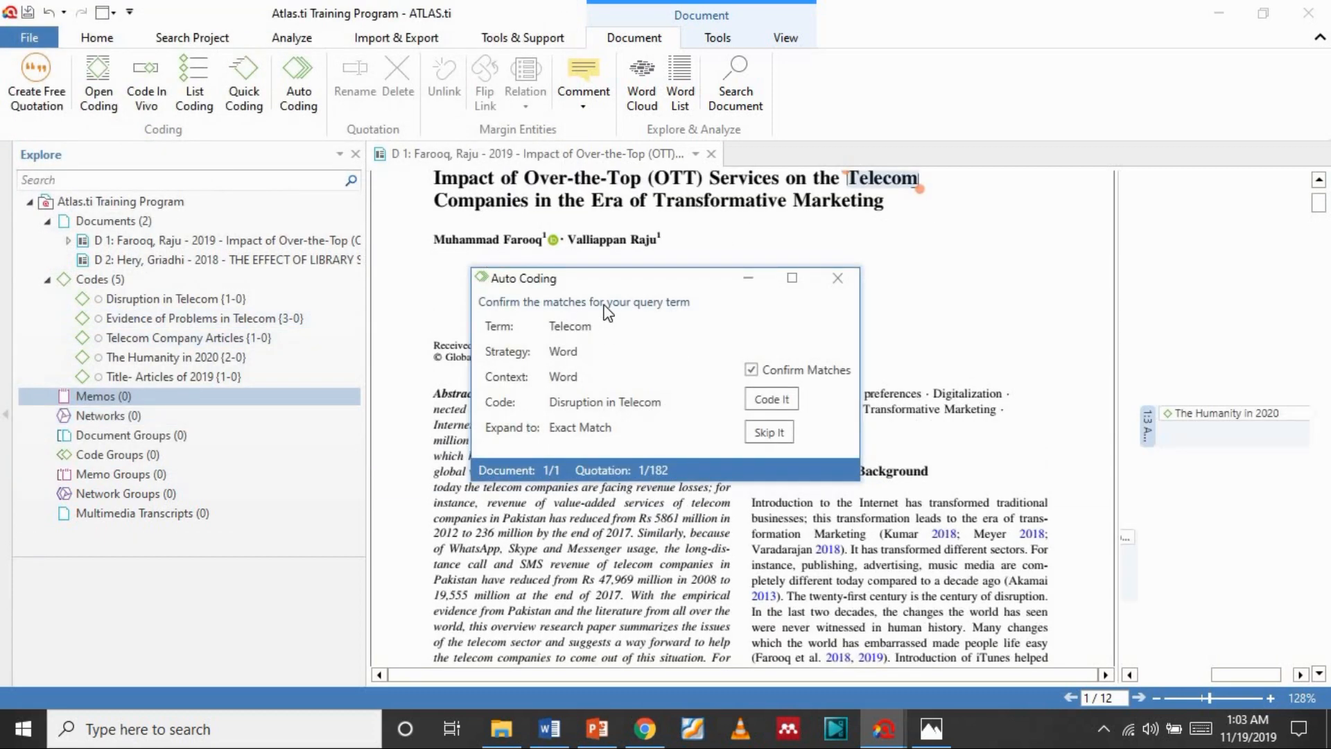
- Code successive "Telecom" matches with "Disruption in Telecom" from the article title into page 2, and end the auto coding run
click(770, 403)
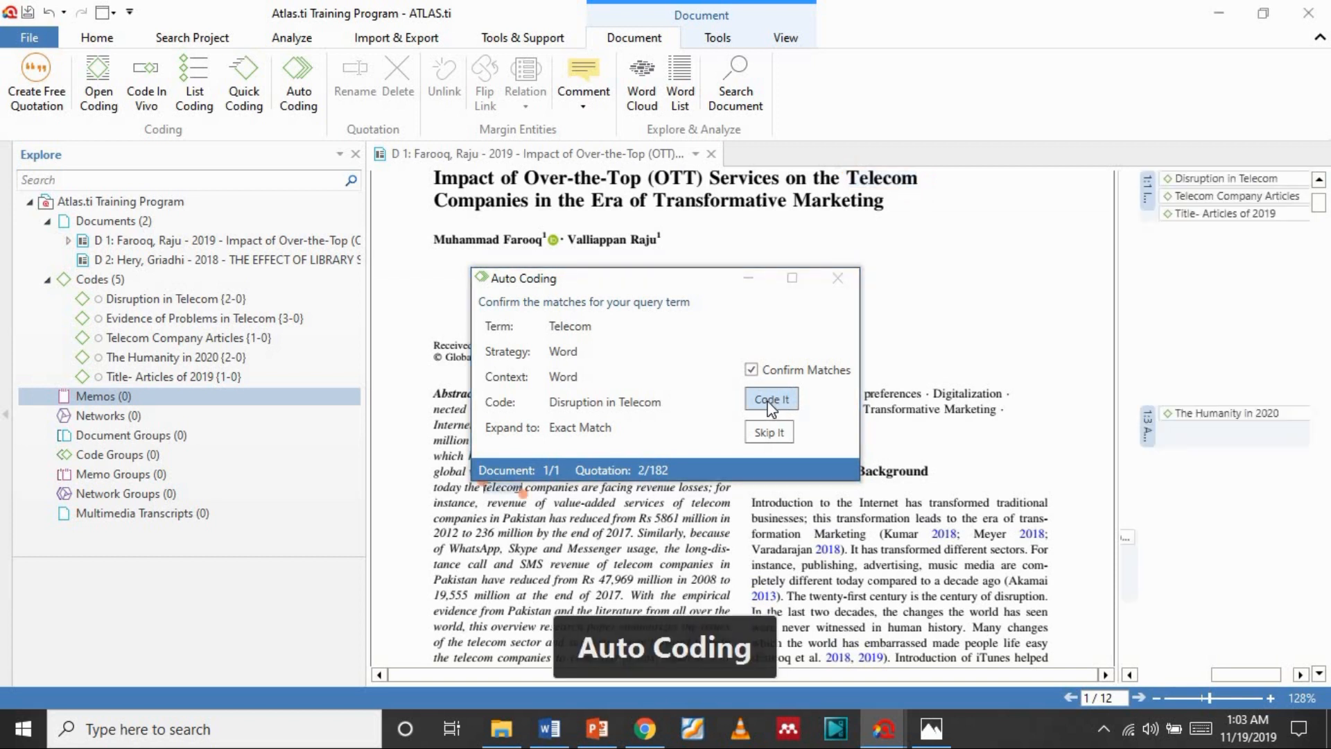
click(769, 403)
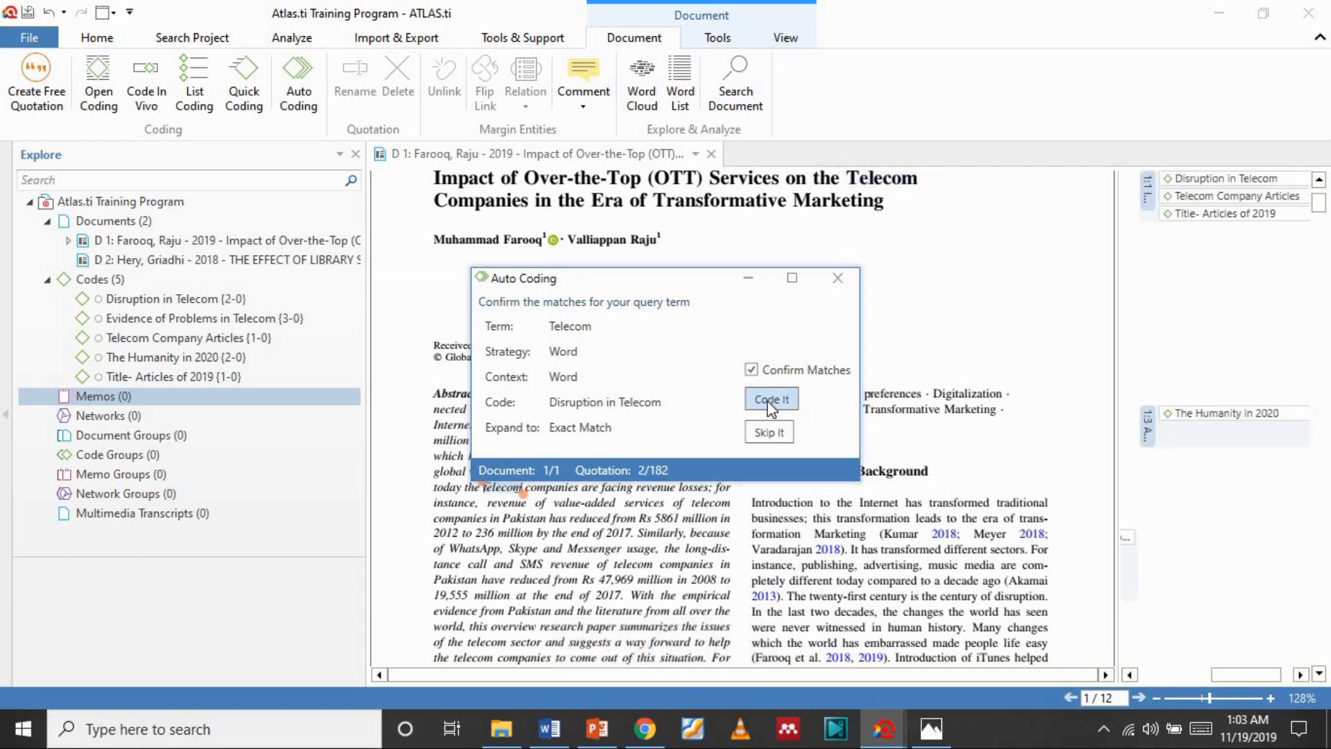
click(770, 403)
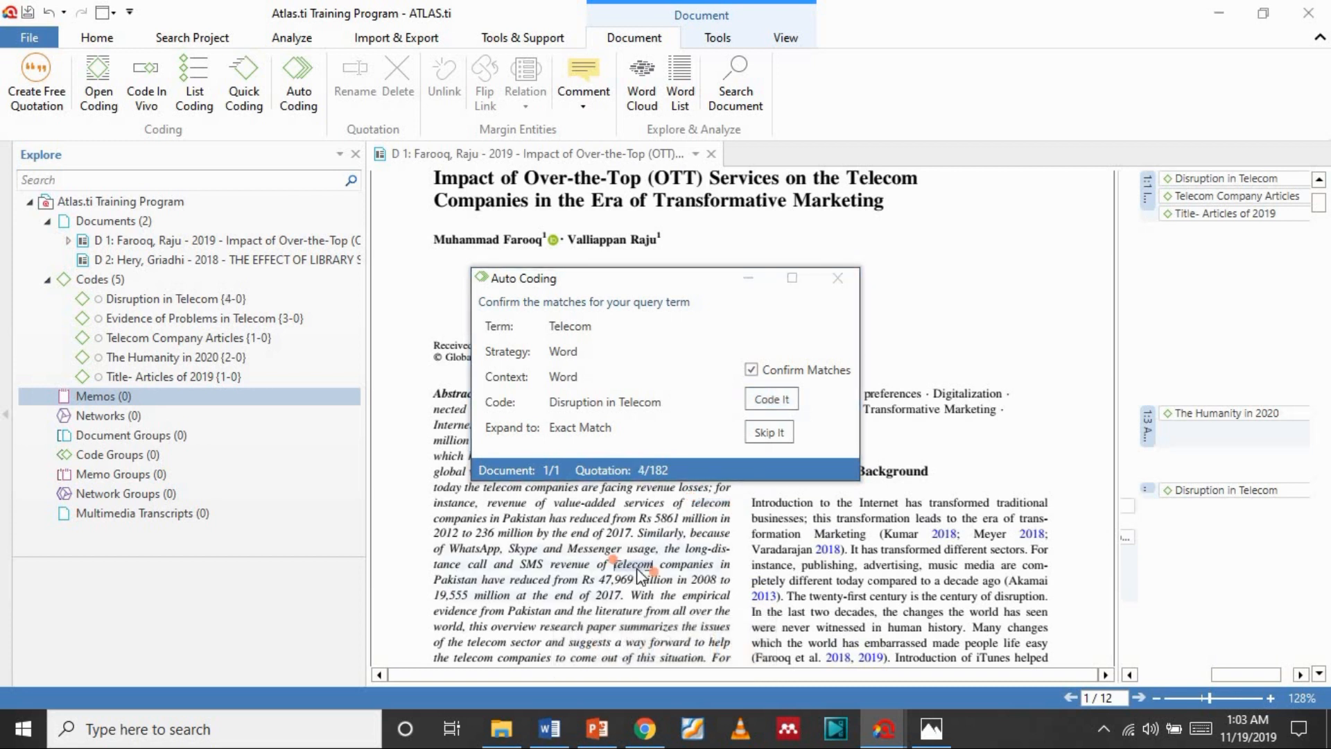
click(783, 394)
click(770, 400)
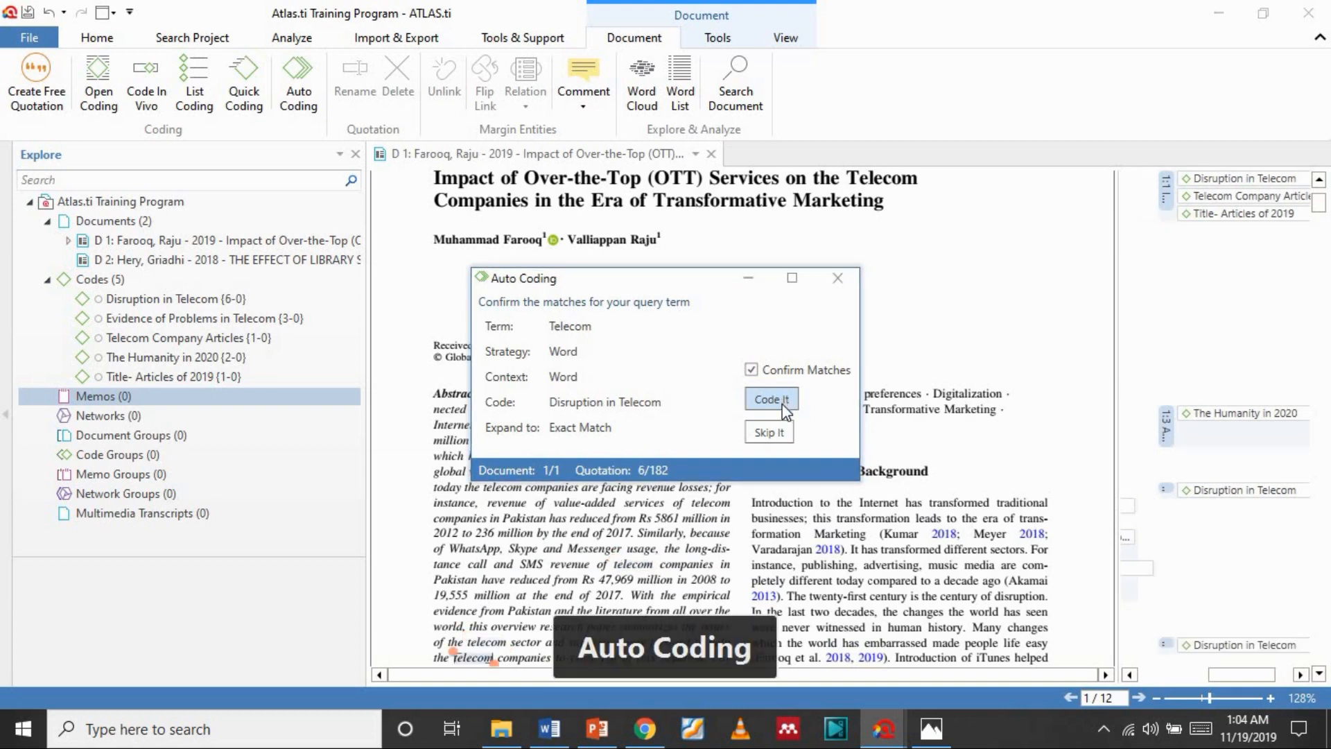
click(771, 400)
click(772, 400)
click(772, 400)
click(772, 399)
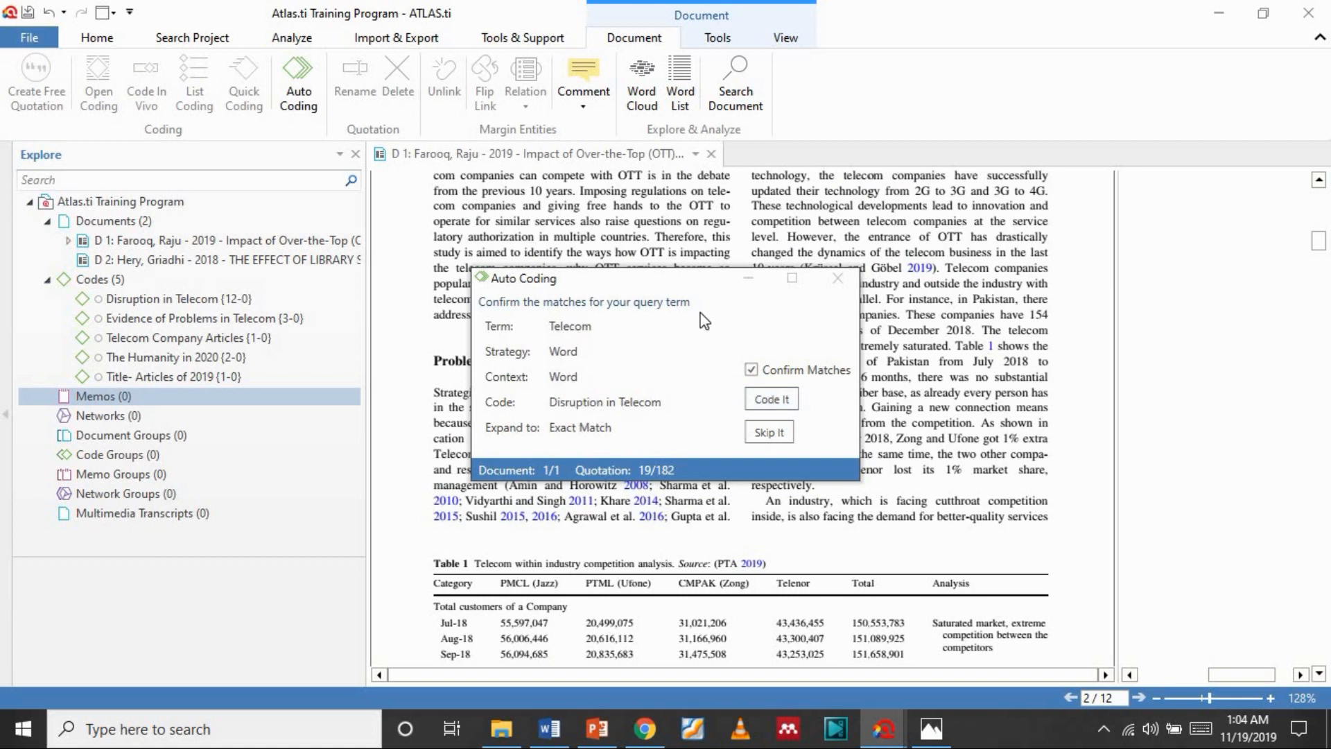
click(836, 279)
- Start another Auto Coding run for "Telecom" with the search strategy set to Text, coding exact matches with "Disruption in Telecom"
click(297, 100)
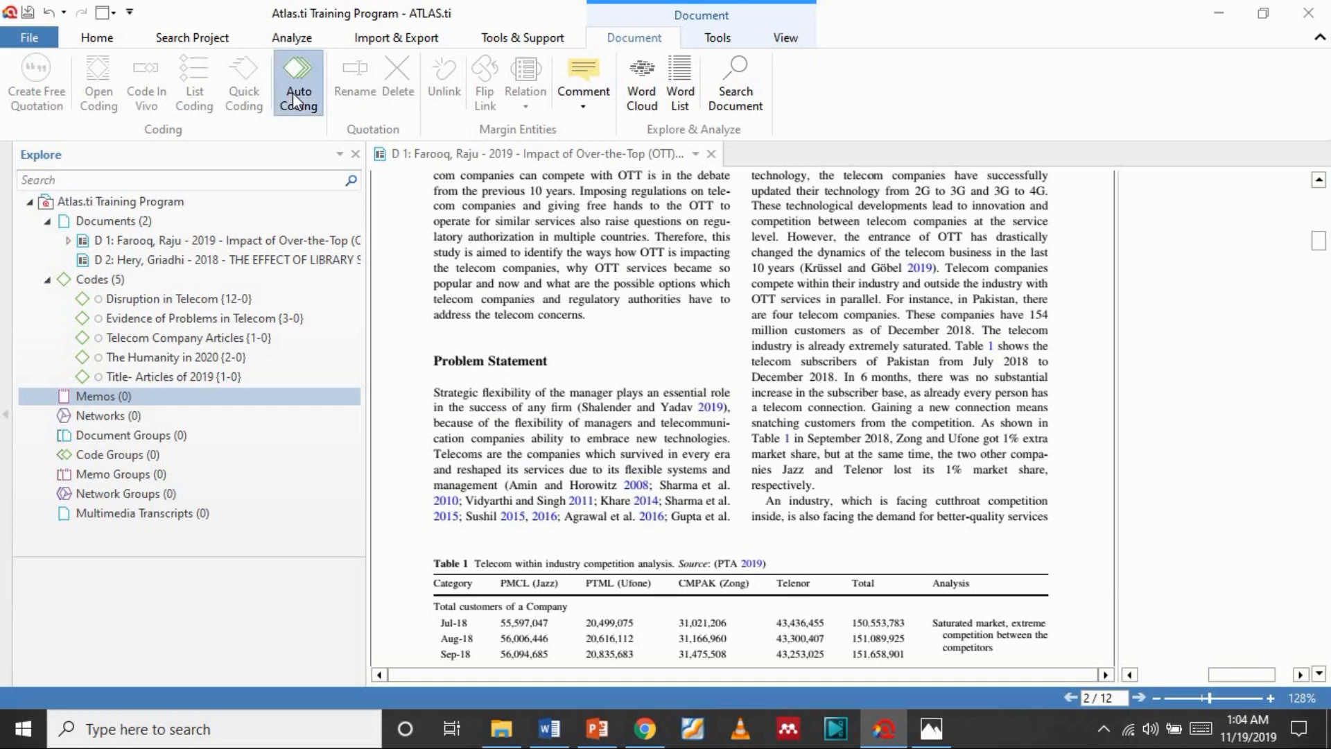
click(361, 103)
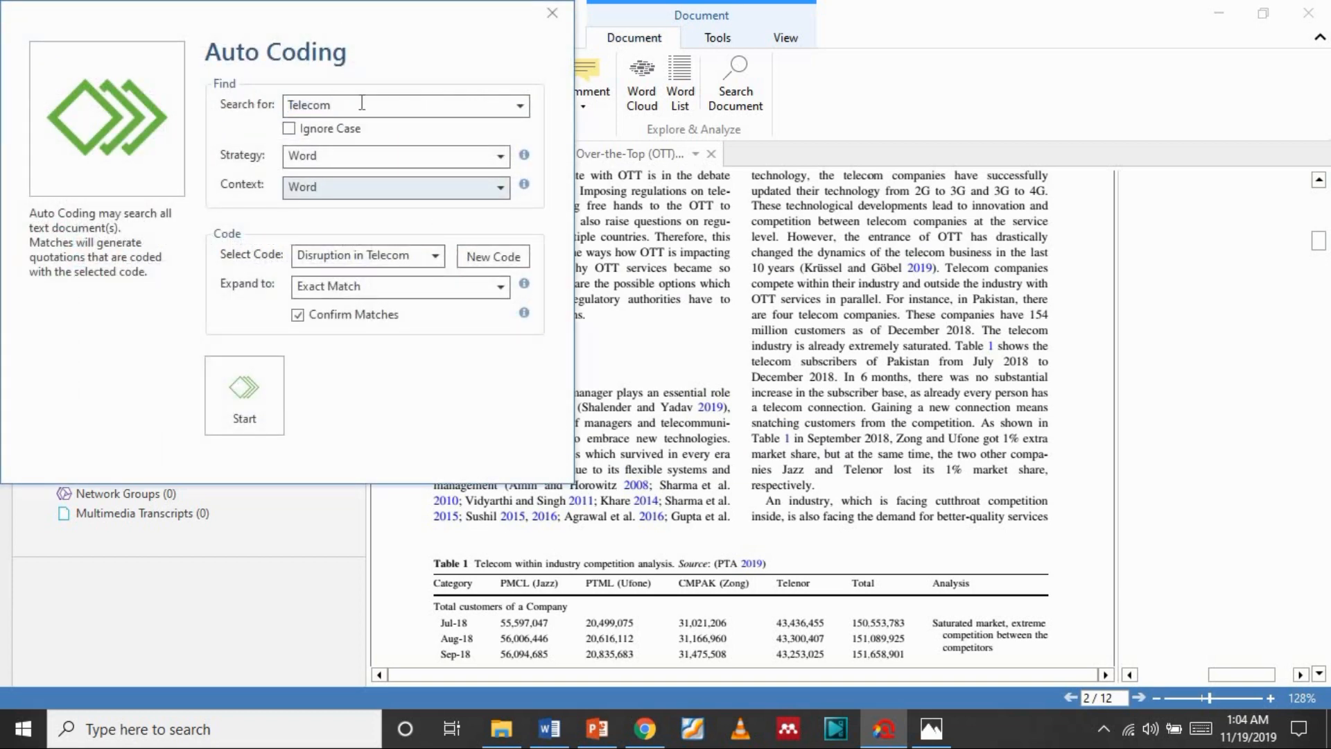
click(477, 157)
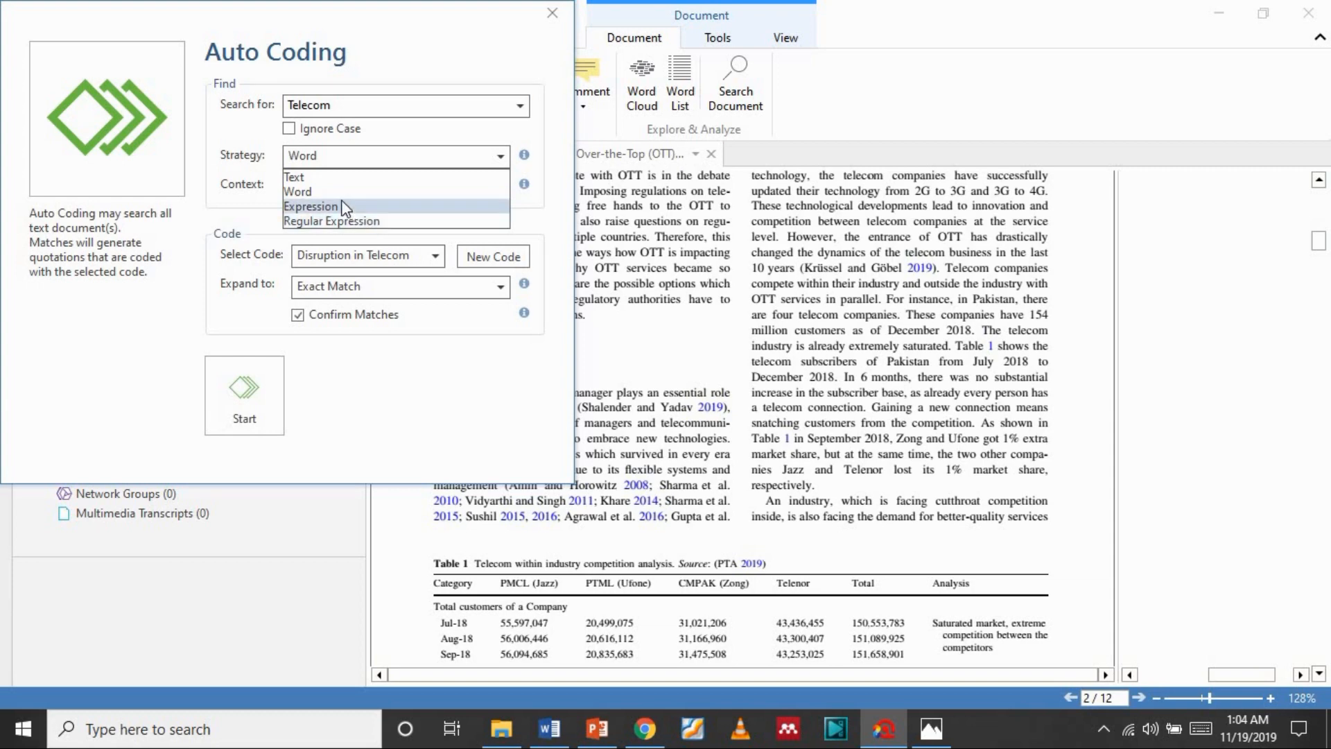
click(343, 178)
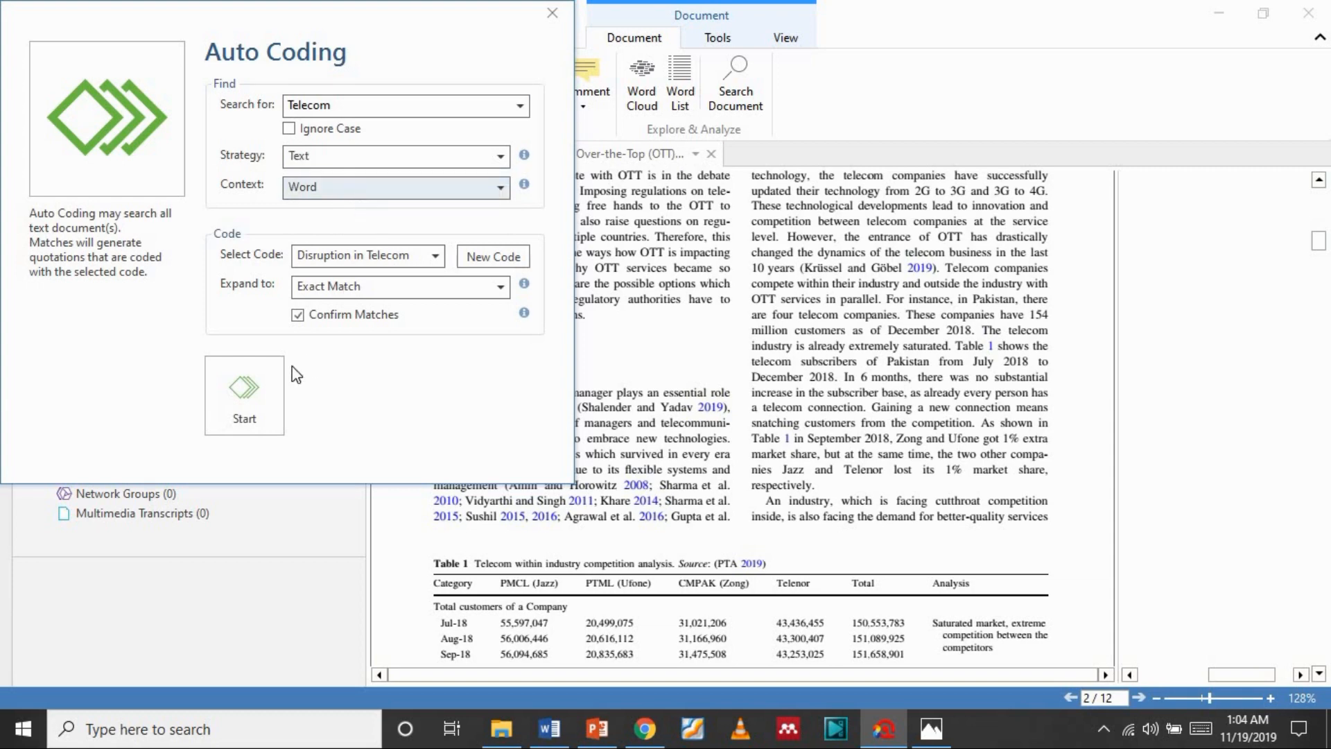
click(260, 389)
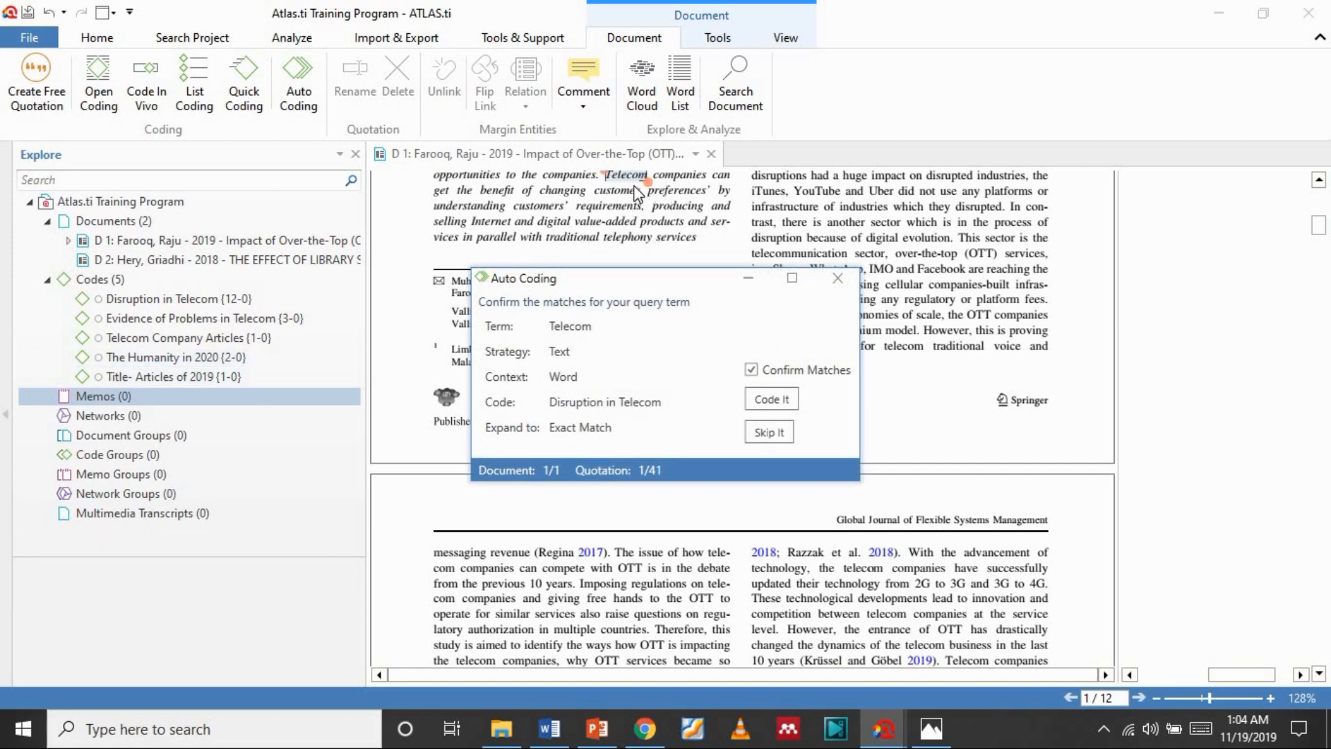
- Code the successive exact "Telecom" matches with "Disruption in Telecom" from page 1 into page 4, and end the auto coding run
click(770, 401)
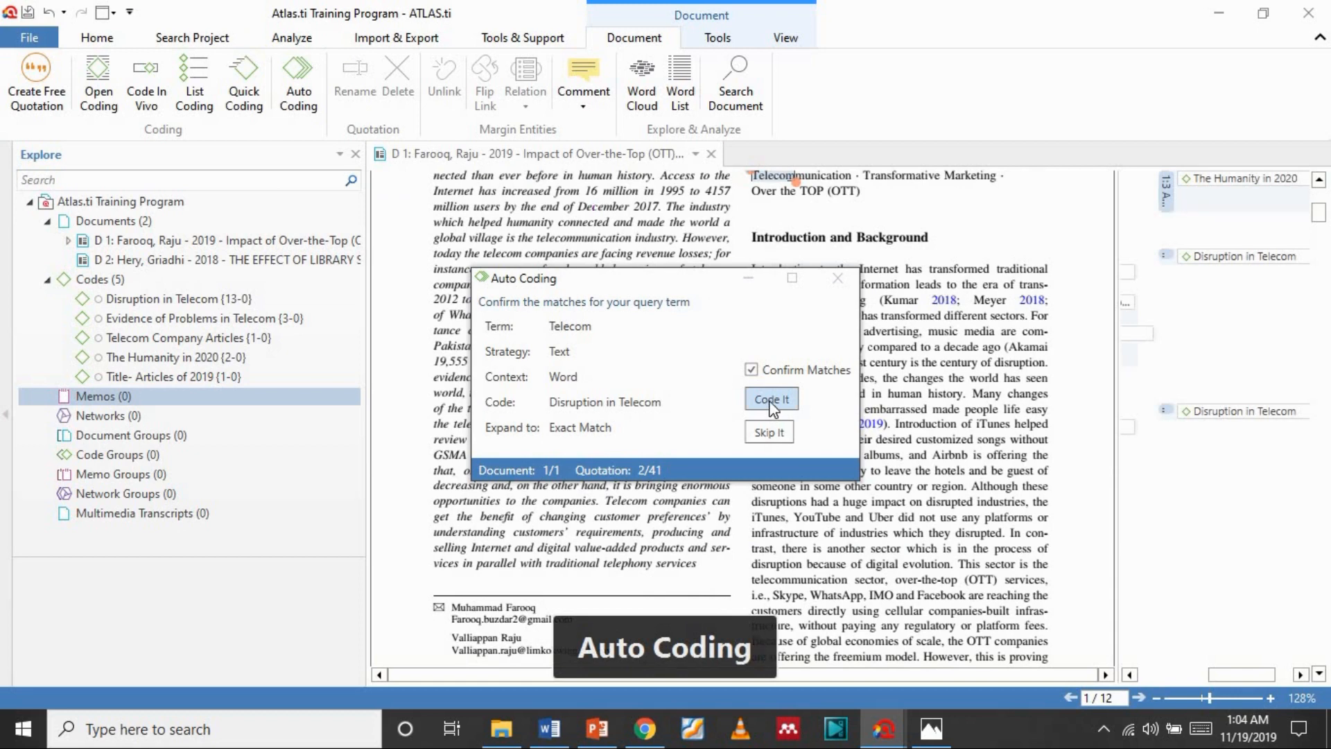
click(771, 400)
click(771, 403)
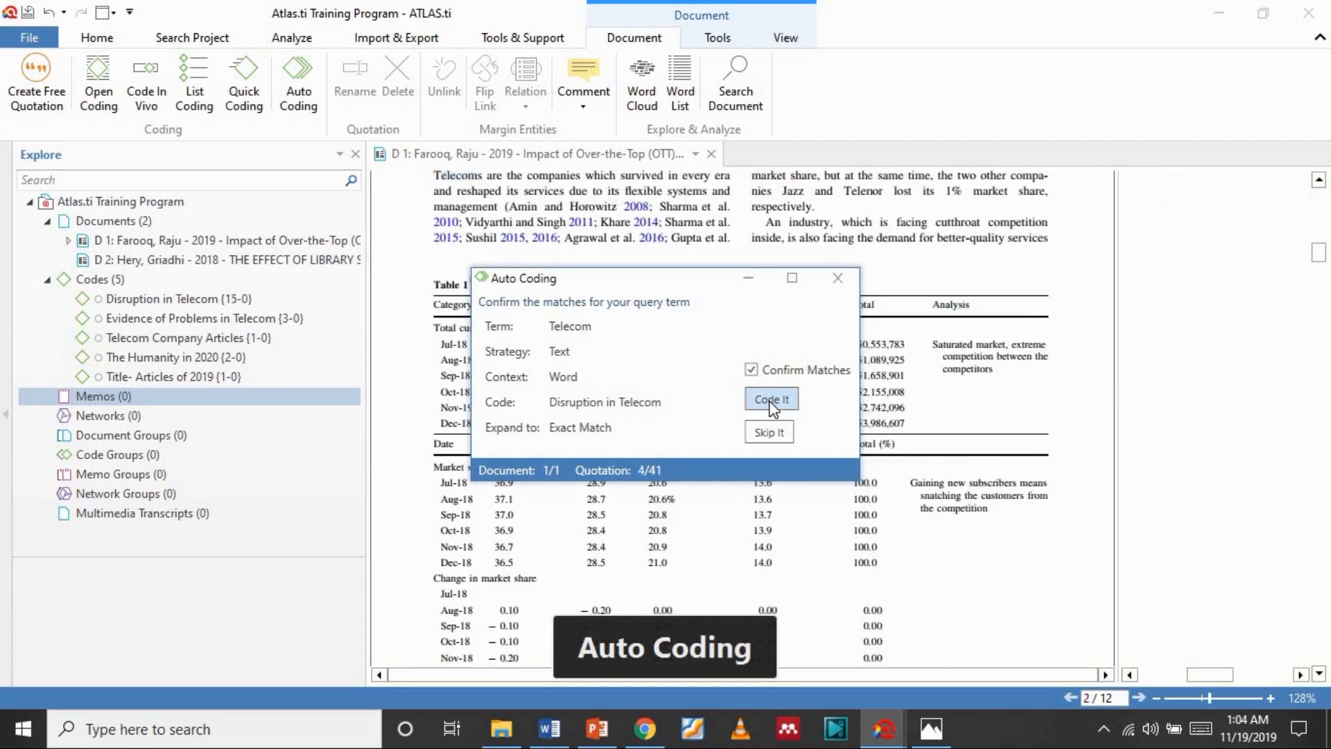
click(771, 403)
click(771, 403)
click(771, 402)
click(771, 402)
click(771, 402)
click(771, 402)
click(771, 402)
click(771, 402)
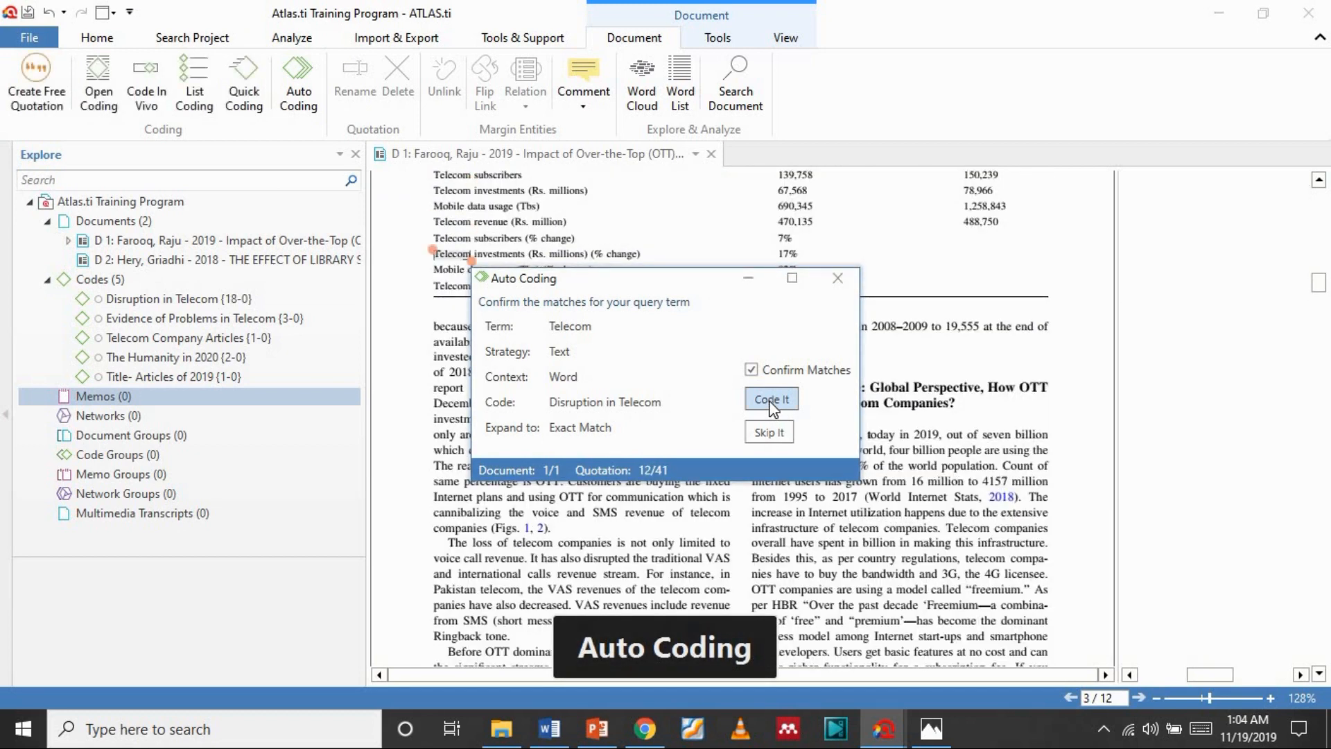
click(771, 402)
click(771, 402)
click(772, 402)
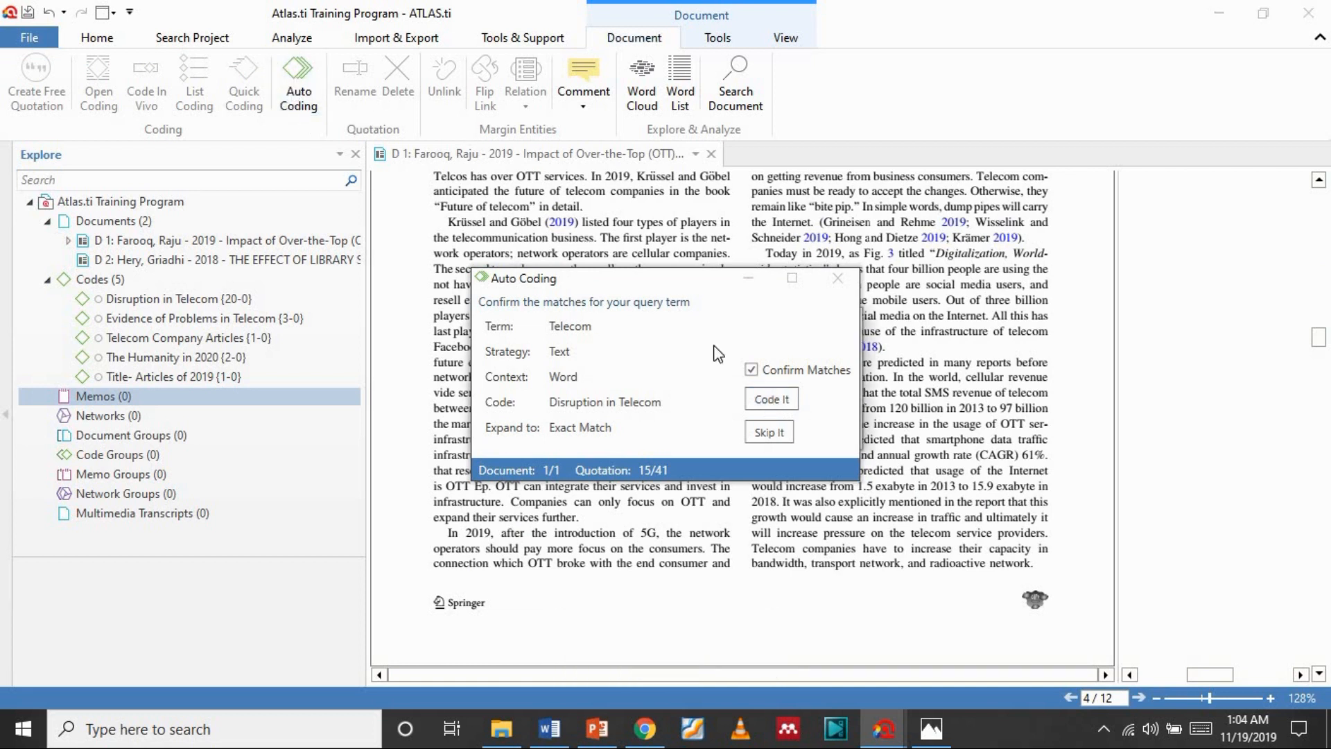
click(838, 280)
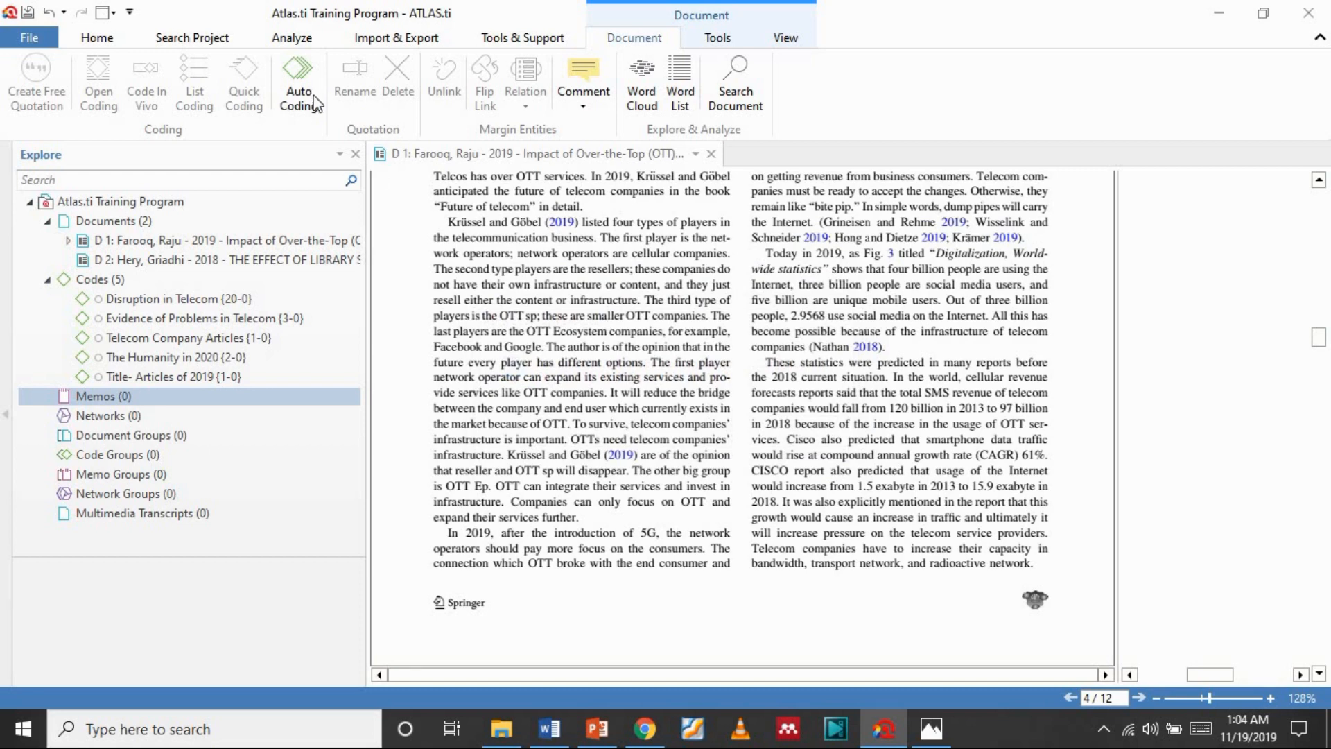
- Start Auto Coding for "Telecom" again with strategy Text and matches expanded to Sentence for the code "Disruption in Telecom"
click(298, 82)
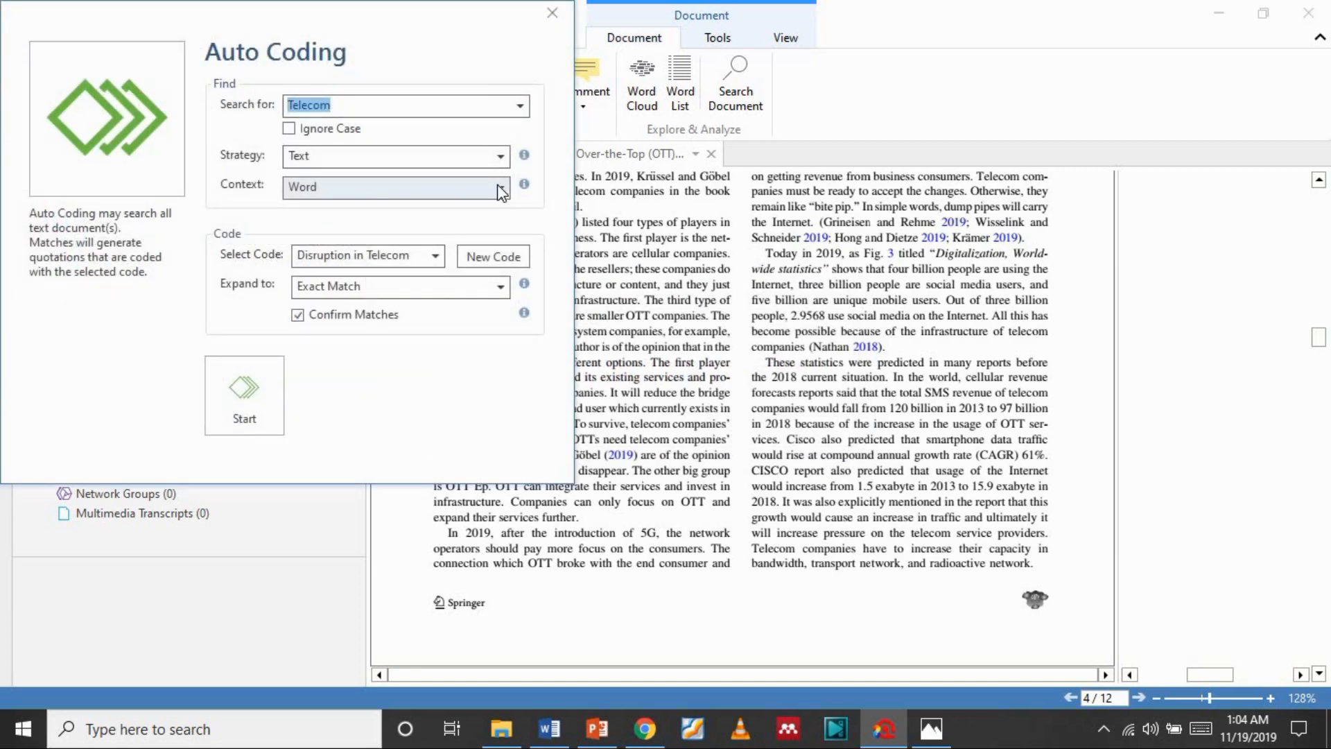
click(503, 157)
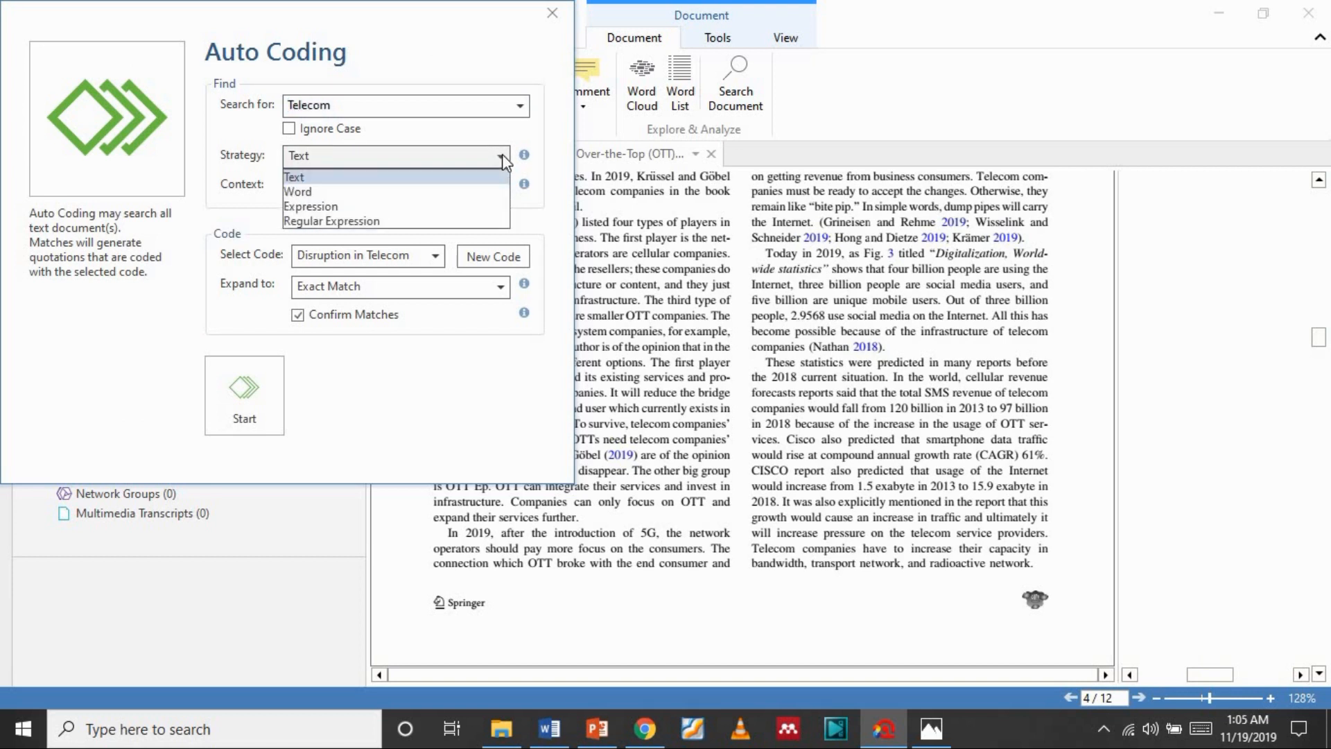
click(502, 156)
click(501, 287)
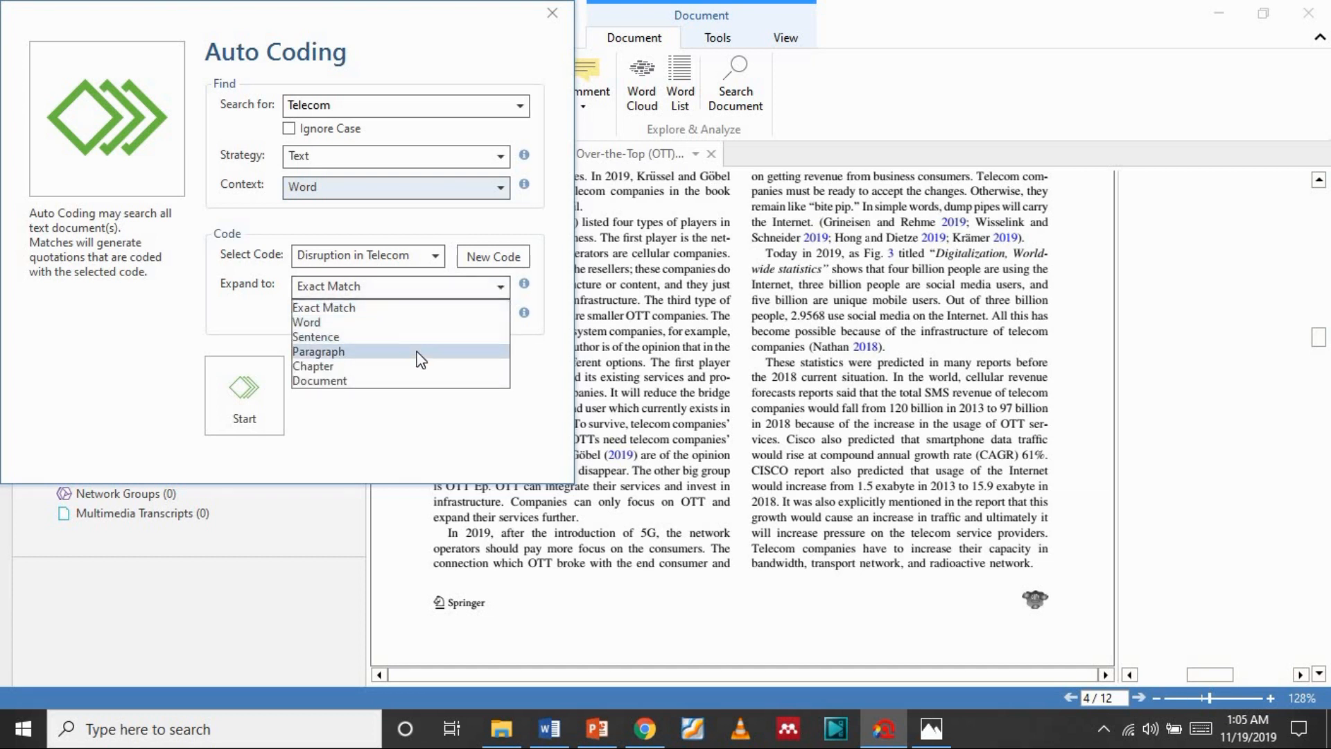
click(377, 337)
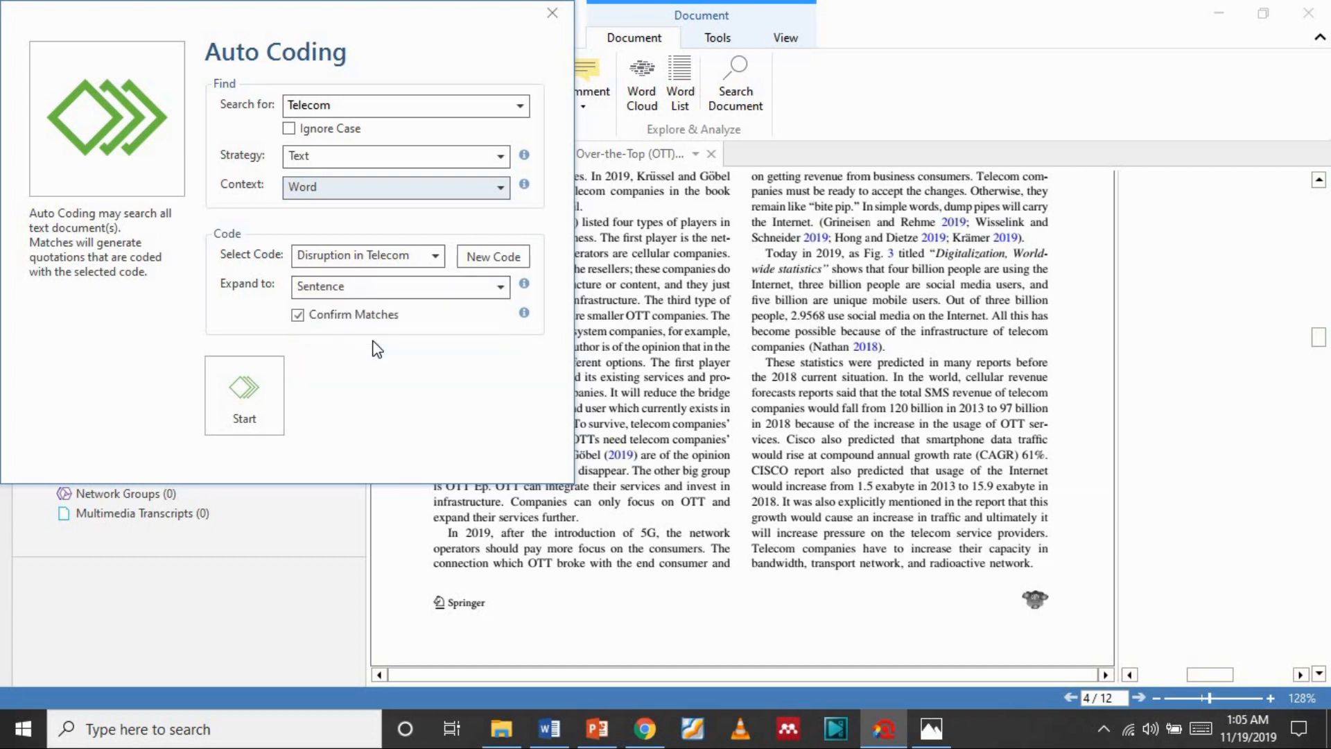
click(237, 401)
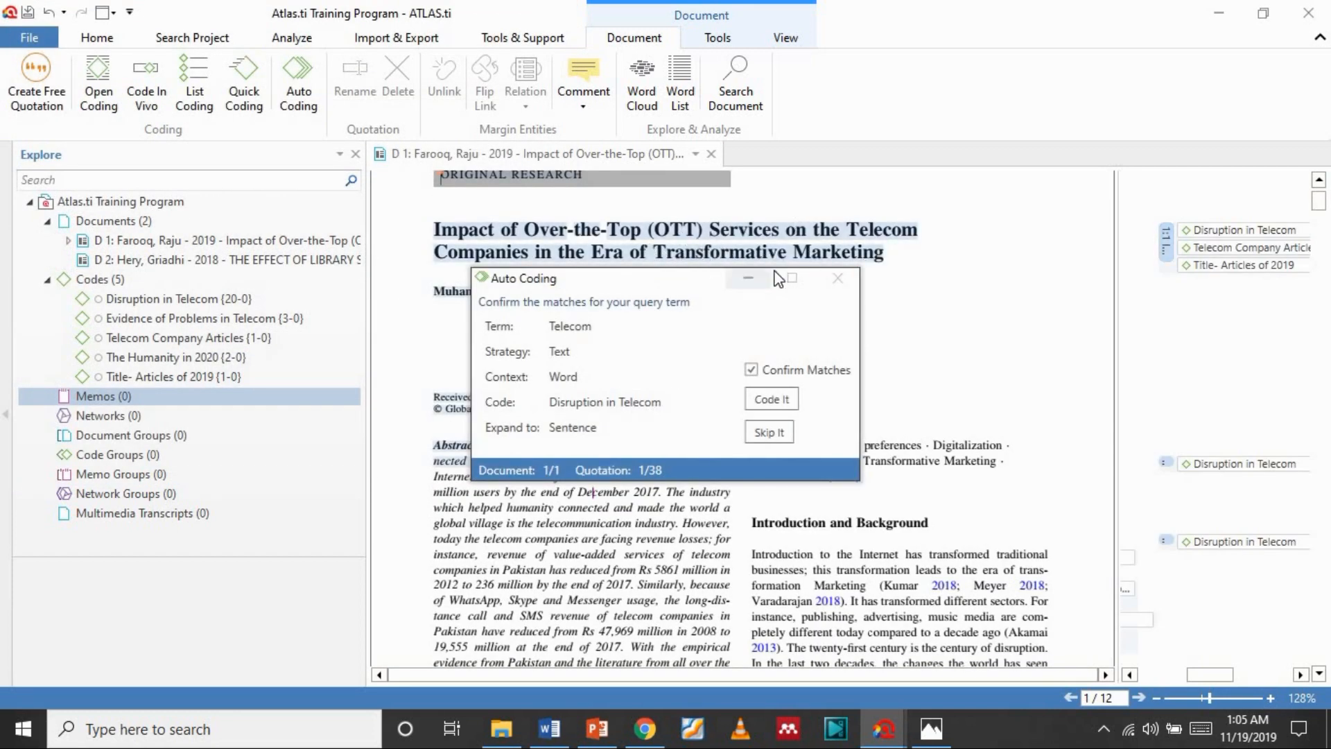
- Code the successive sentences containing "Telecom" with "Disruption in Telecom" from the article title through page 8, and end the run
click(776, 406)
click(776, 401)
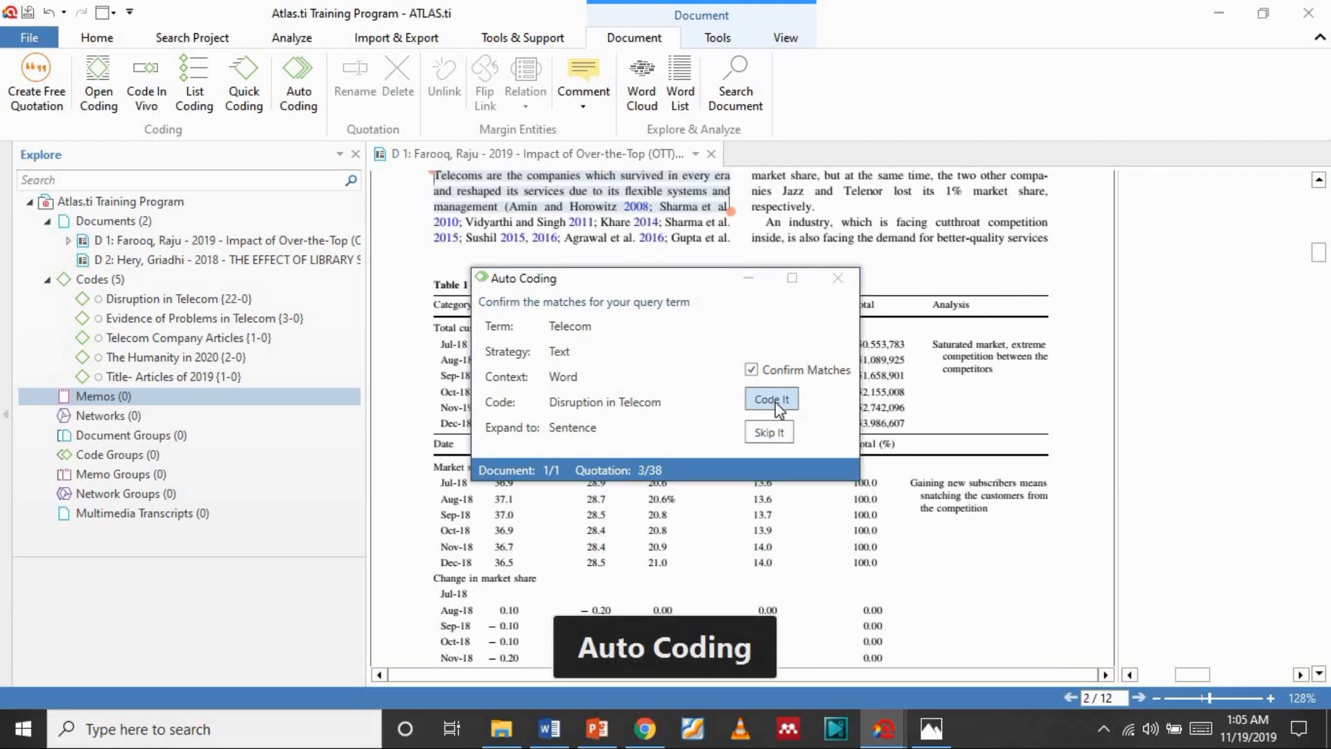
click(776, 401)
click(775, 402)
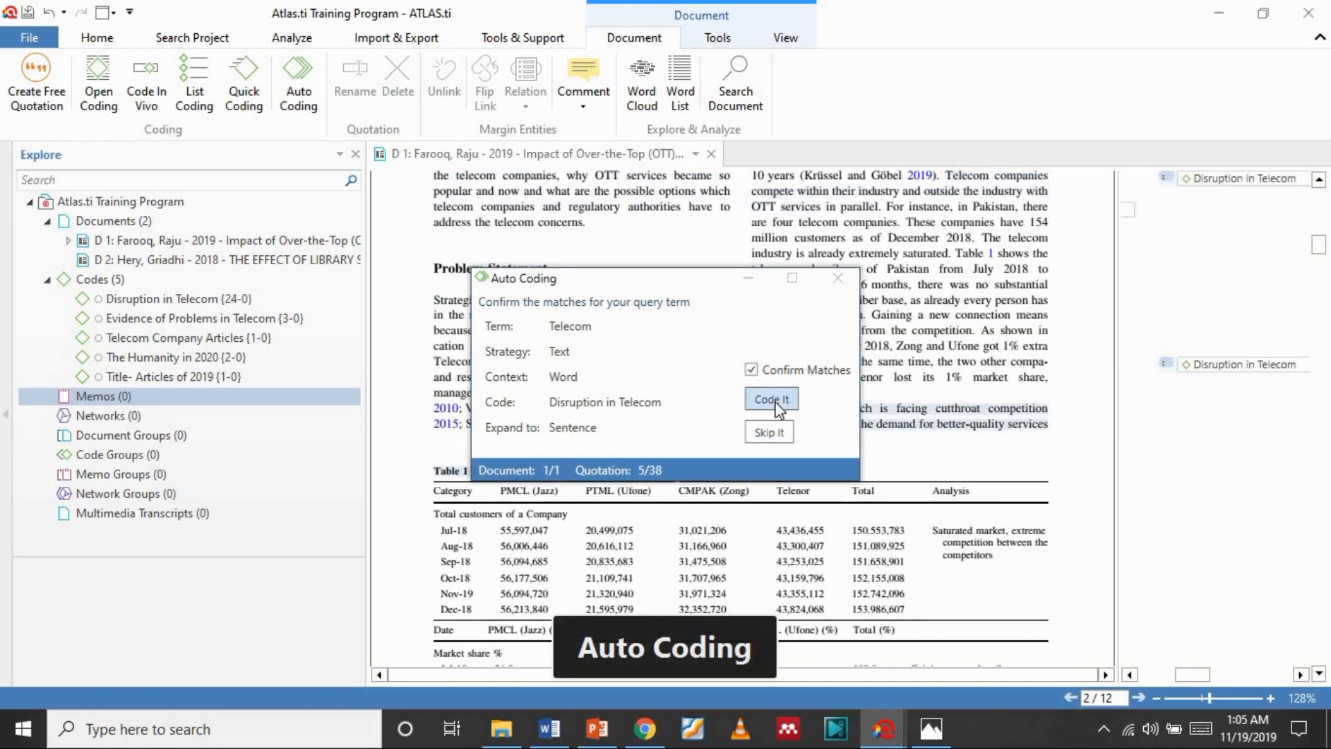
click(775, 402)
click(775, 402)
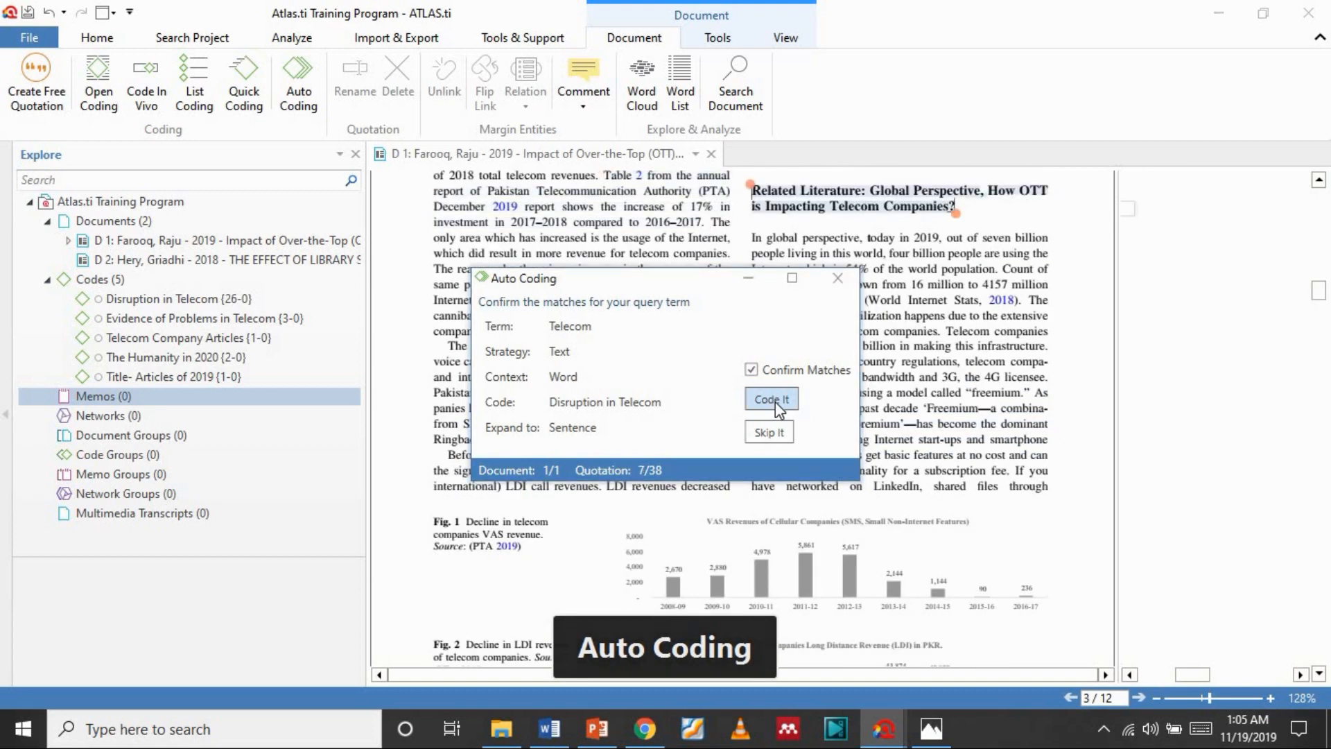
click(775, 401)
click(775, 402)
click(775, 401)
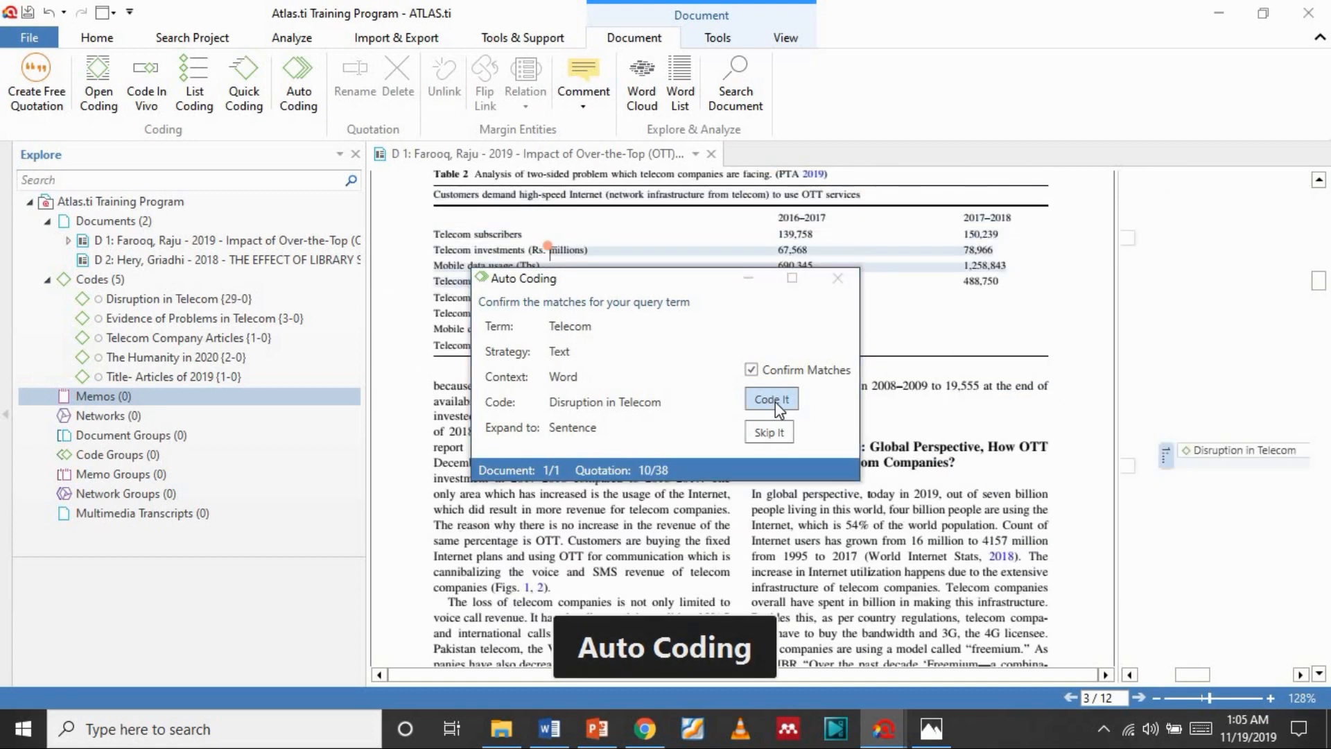
click(775, 401)
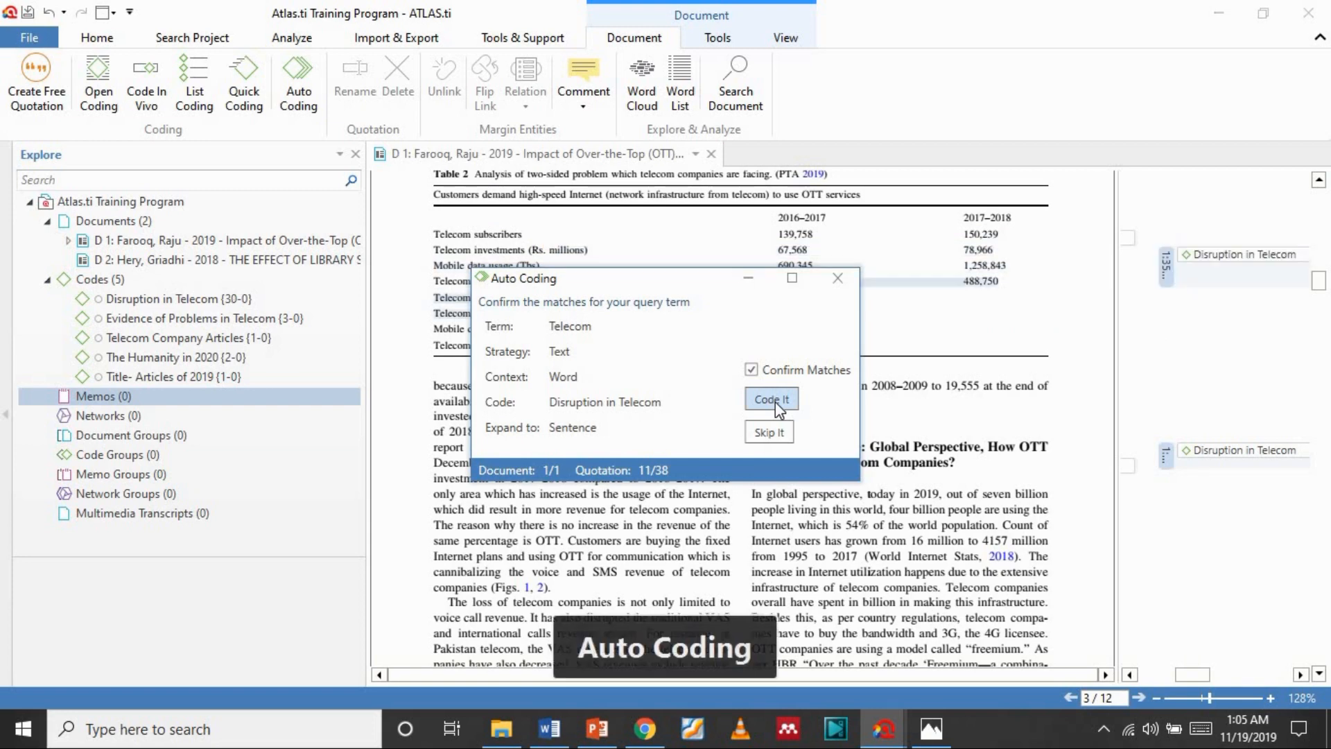
click(776, 402)
click(776, 402)
click(775, 402)
click(776, 401)
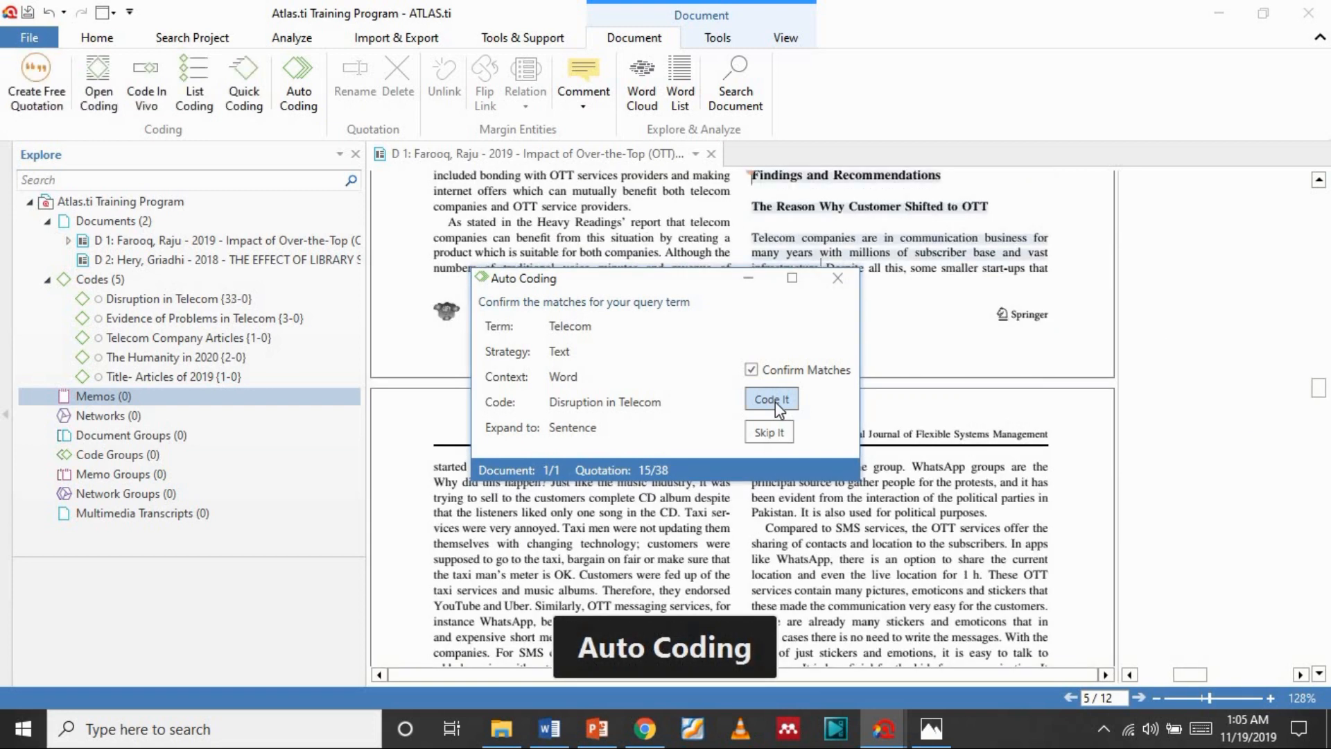
click(775, 401)
click(776, 402)
click(775, 401)
click(775, 402)
click(776, 402)
click(775, 402)
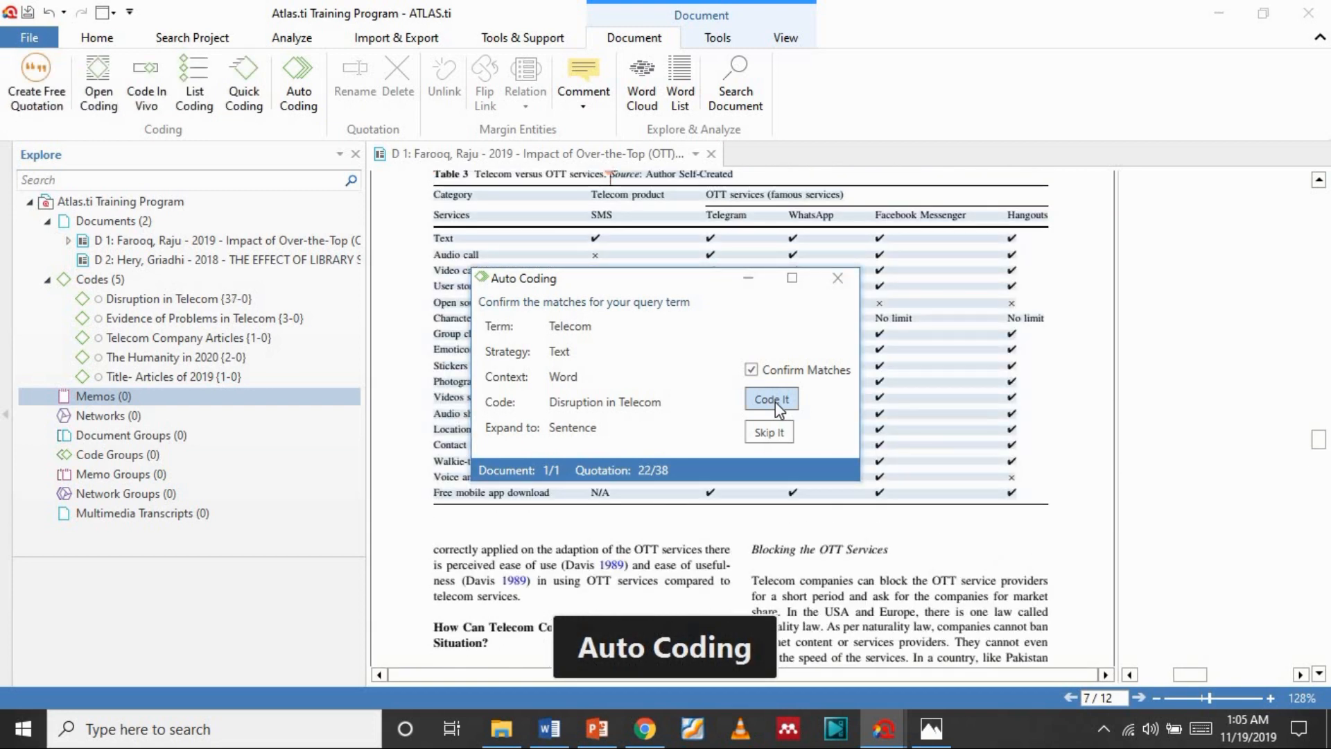
click(775, 402)
click(775, 402)
click(775, 401)
click(775, 402)
click(775, 401)
click(775, 402)
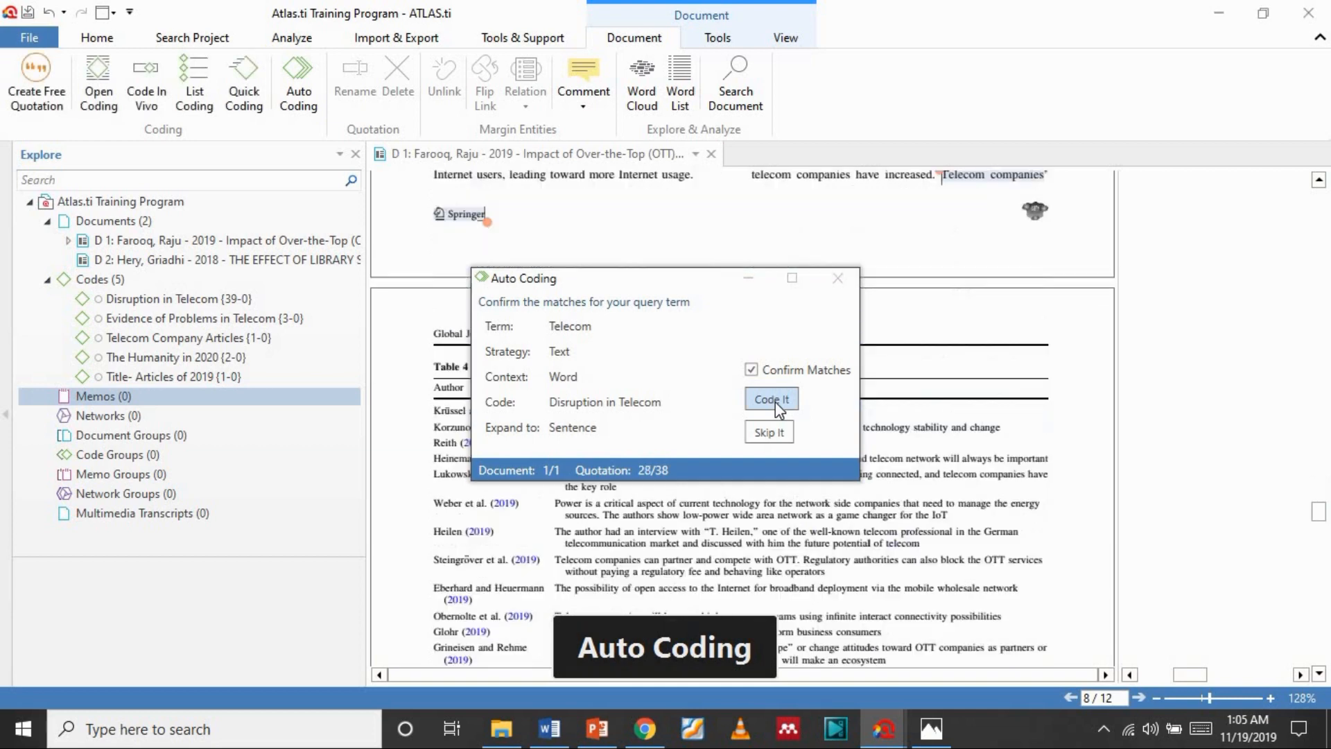
click(839, 278)
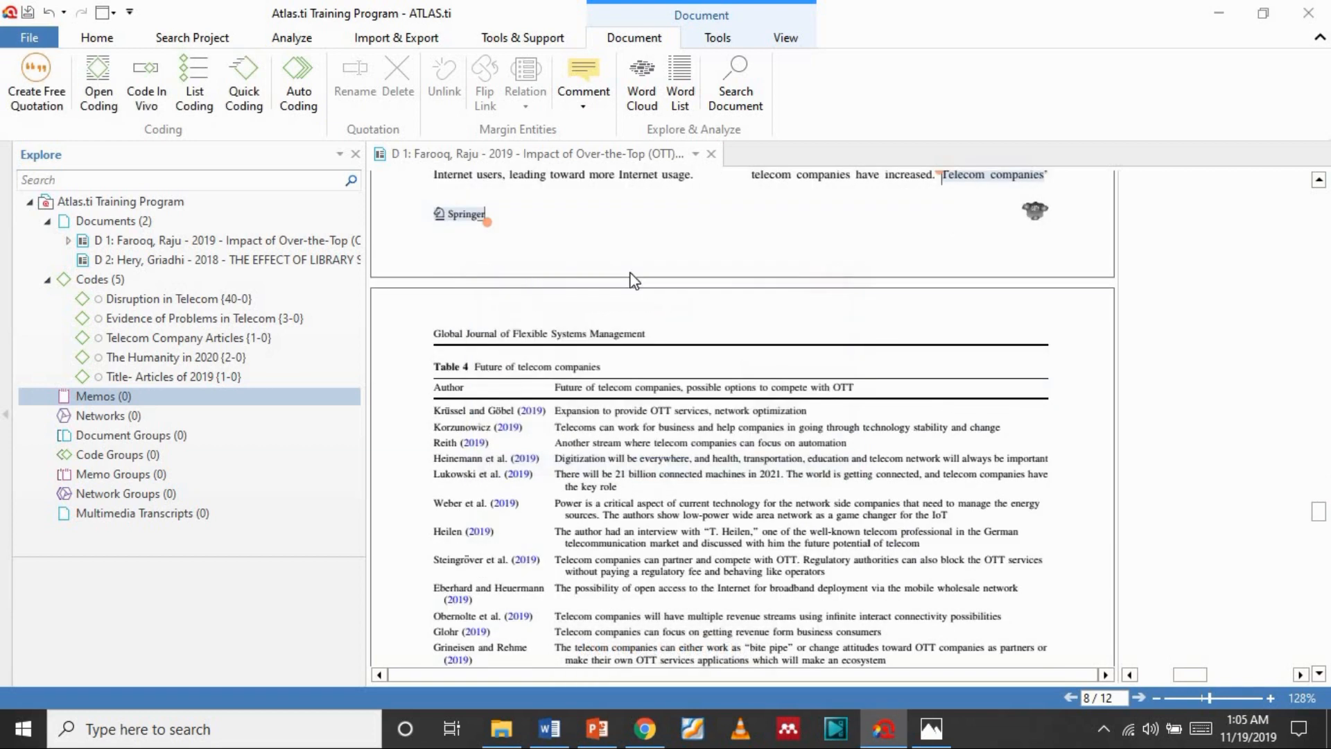
- Auto code all "Telecom" sentences with "Disruption in Telecom" with Confirm Matches disabled, and review the coded passages from page 1
click(306, 66)
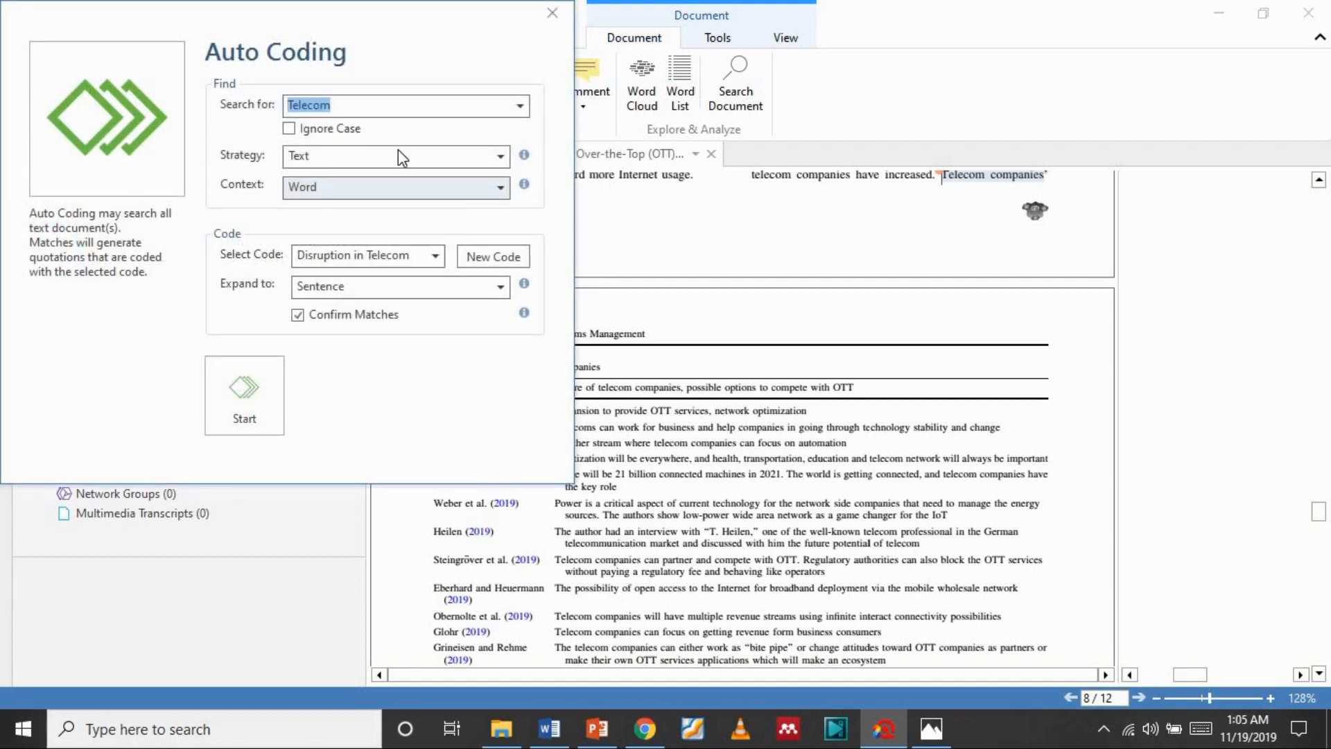
click(398, 289)
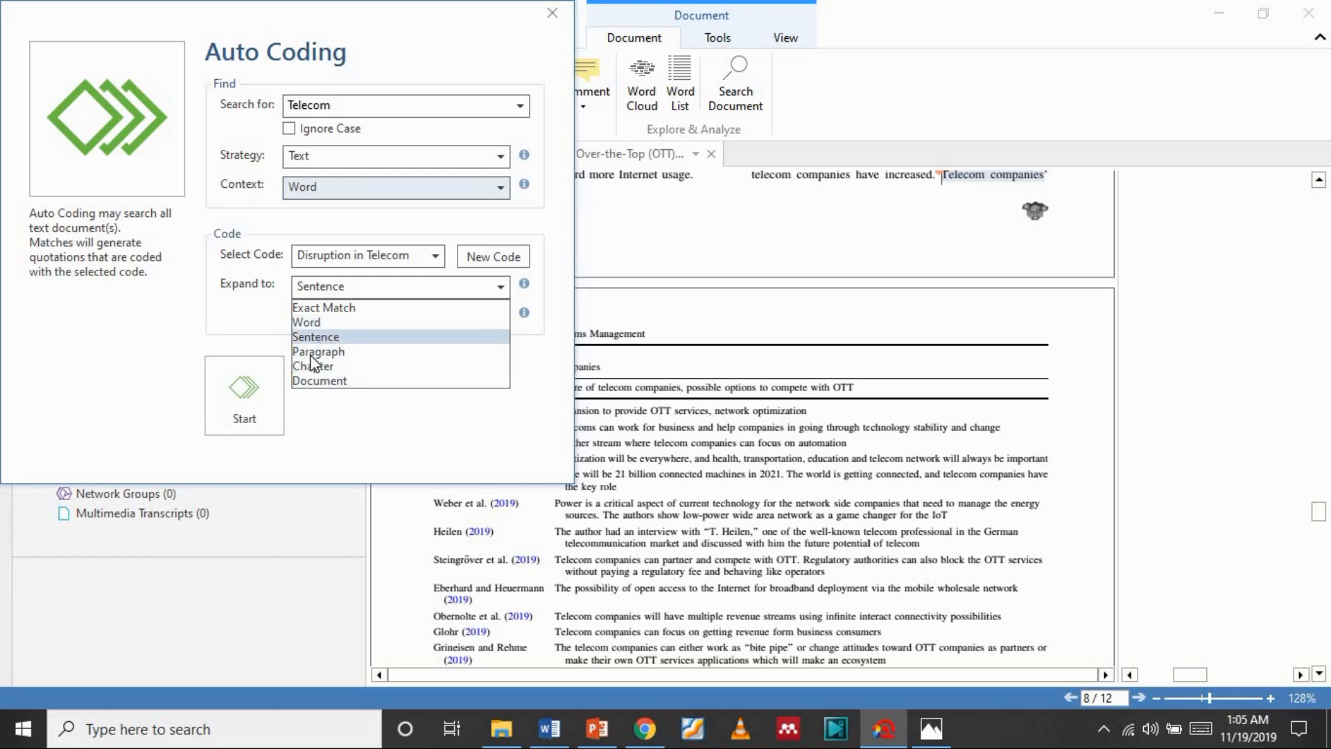
click(256, 338)
click(298, 315)
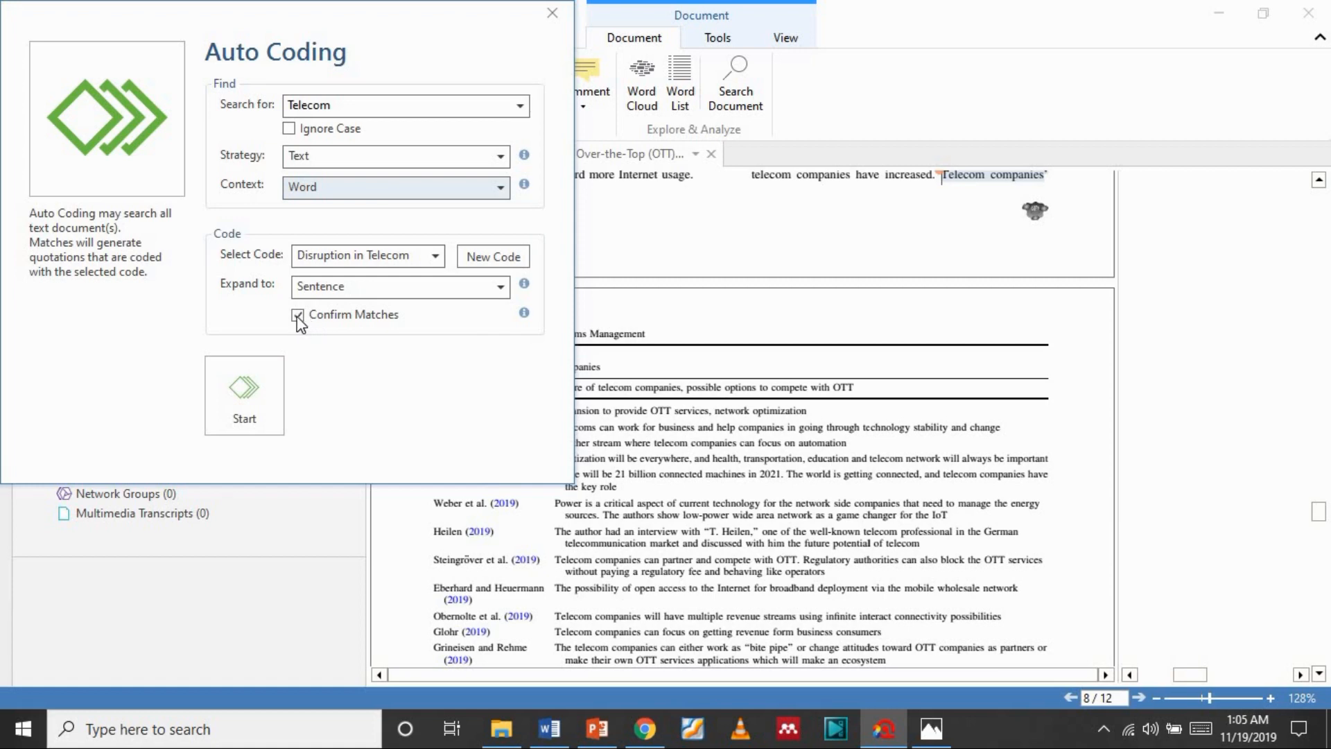
click(298, 315)
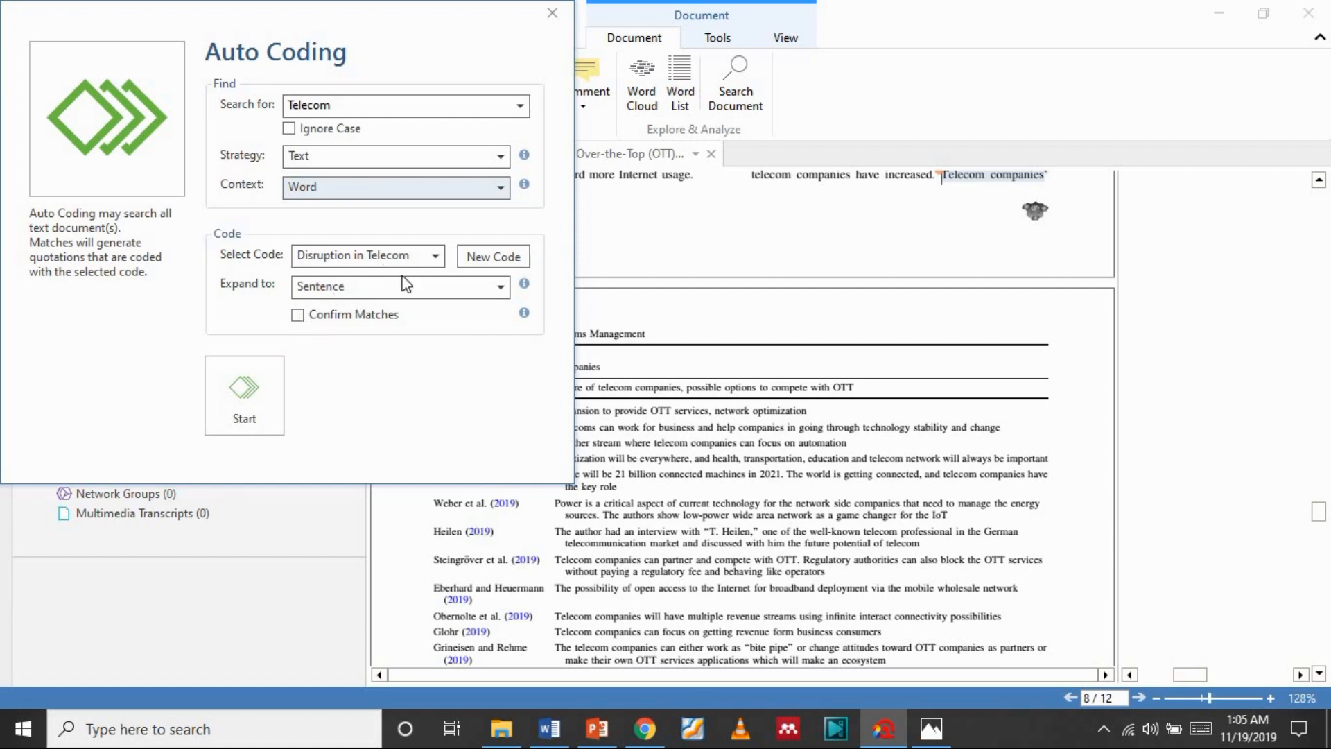
click(243, 394)
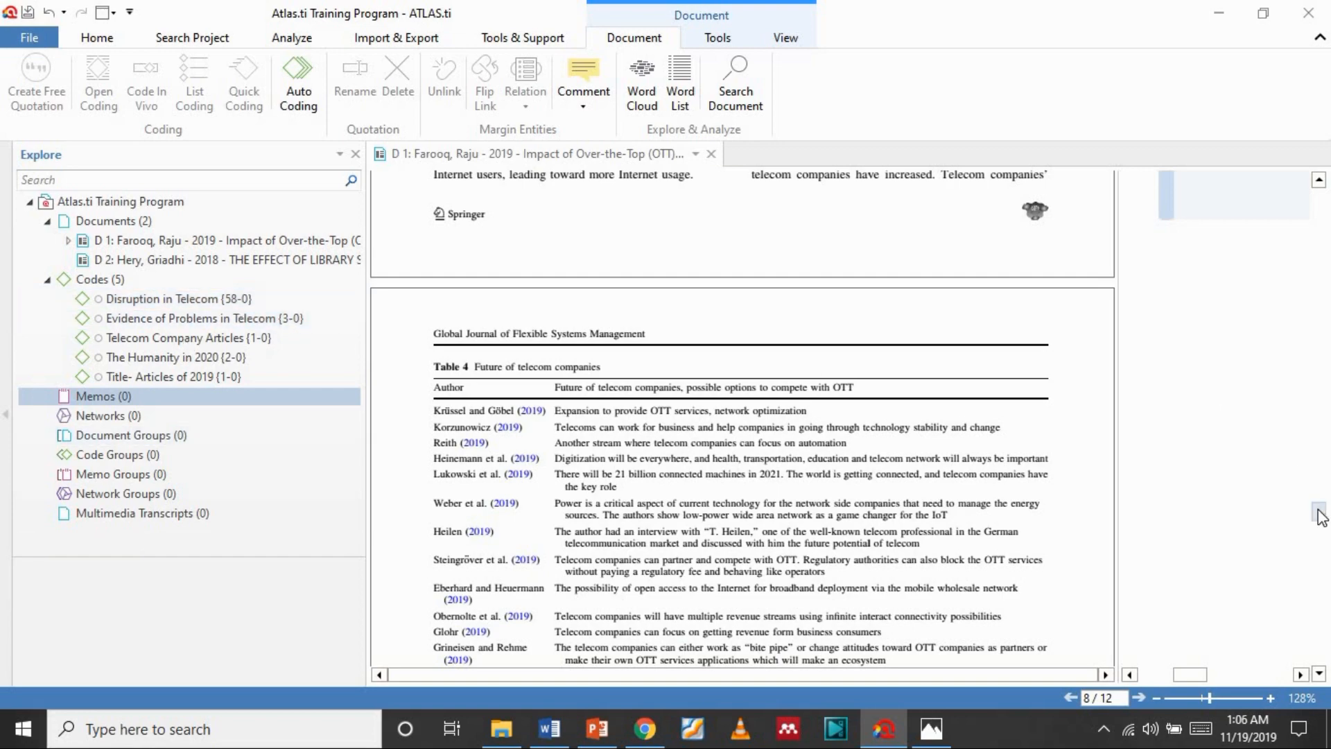
scroll(1317, 534, down, 1)
drag(1316, 534, 1319, 216)
click(1238, 523)
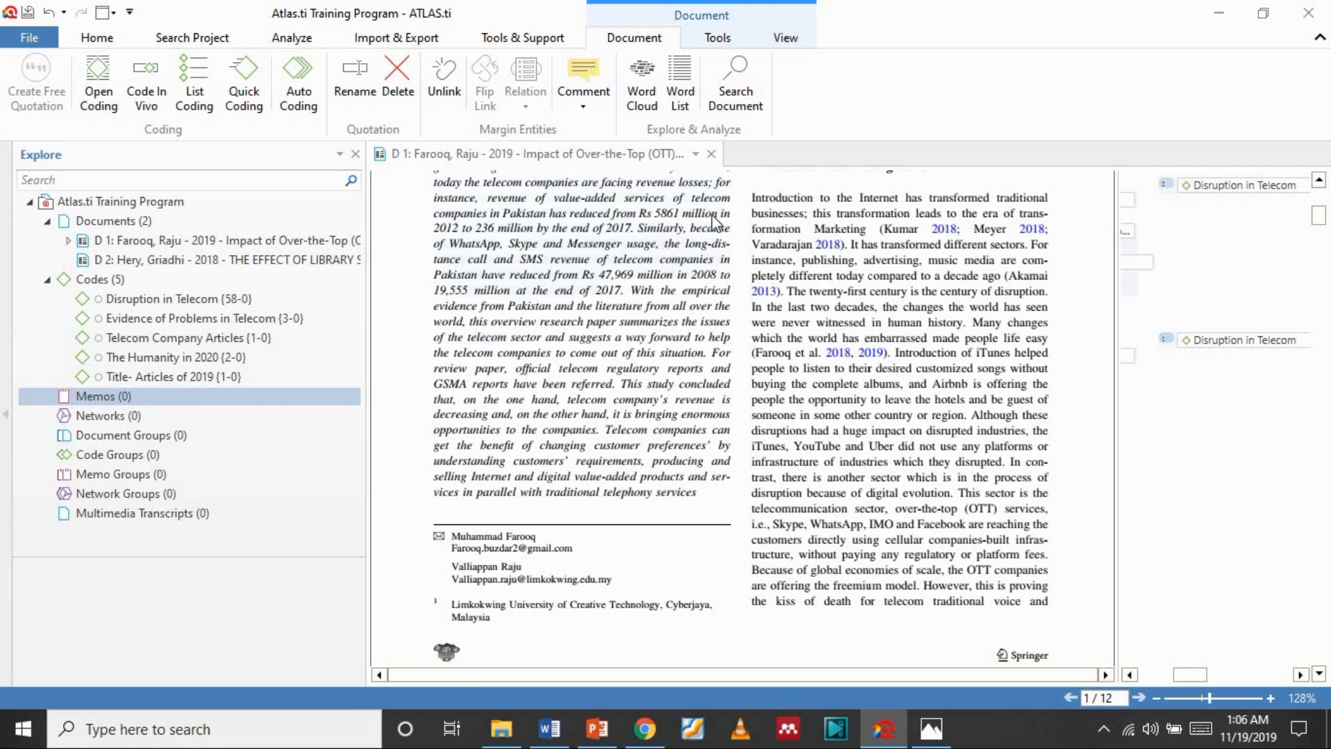
- Open the second document, on library services quality, and create a free quotation from its full title
click(101, 222)
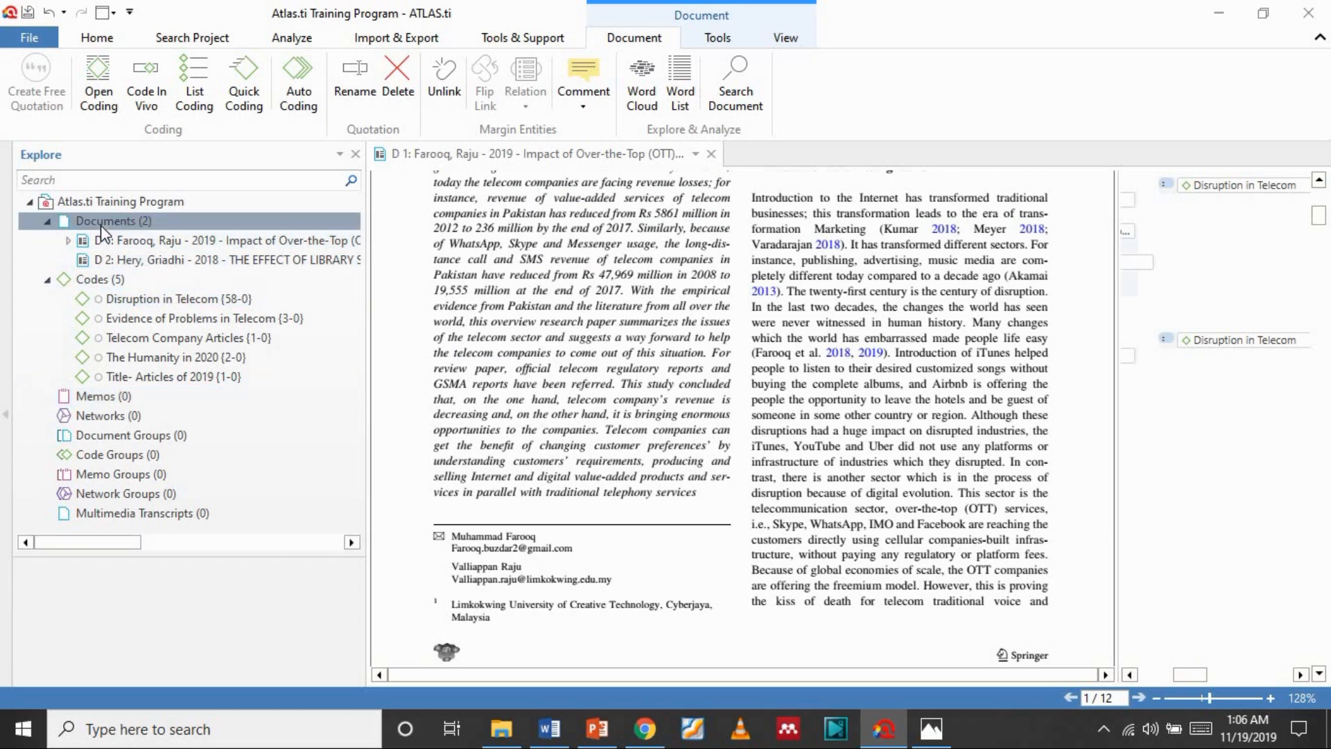
double_click(139, 262)
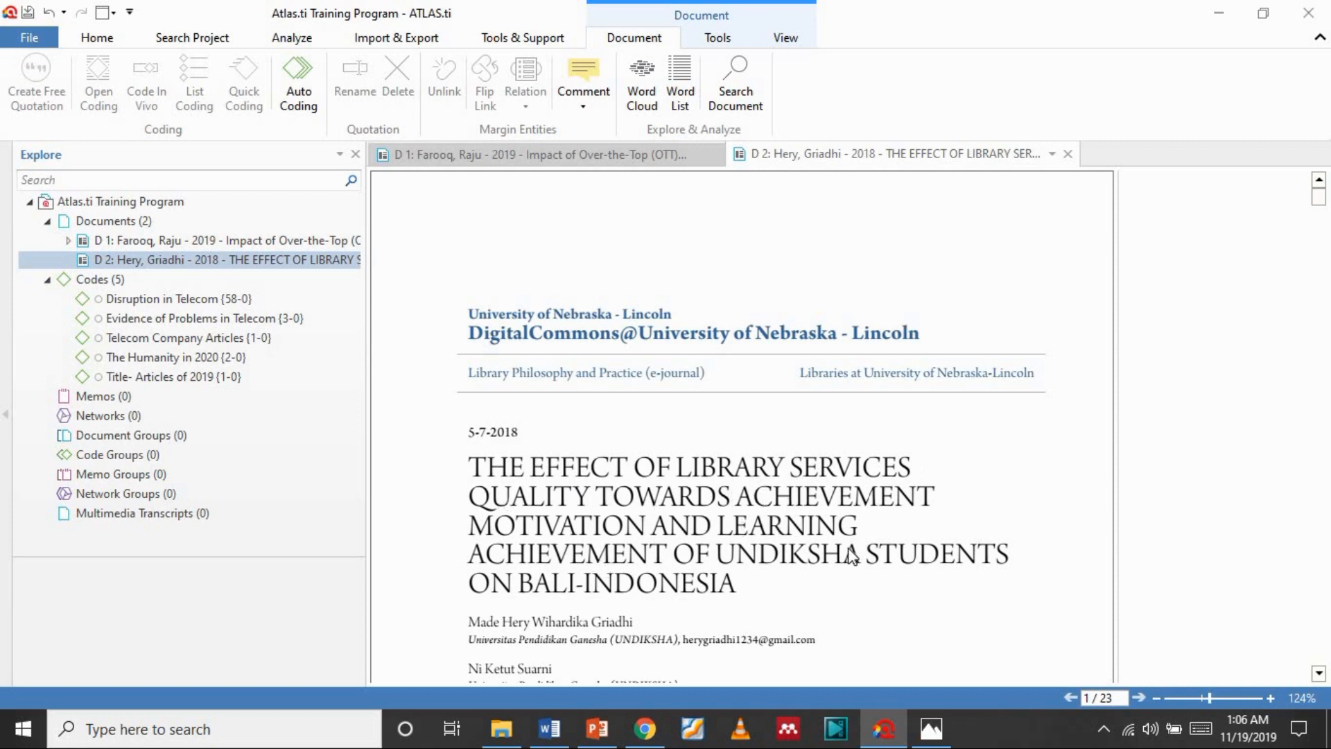
drag(727, 574, 478, 468)
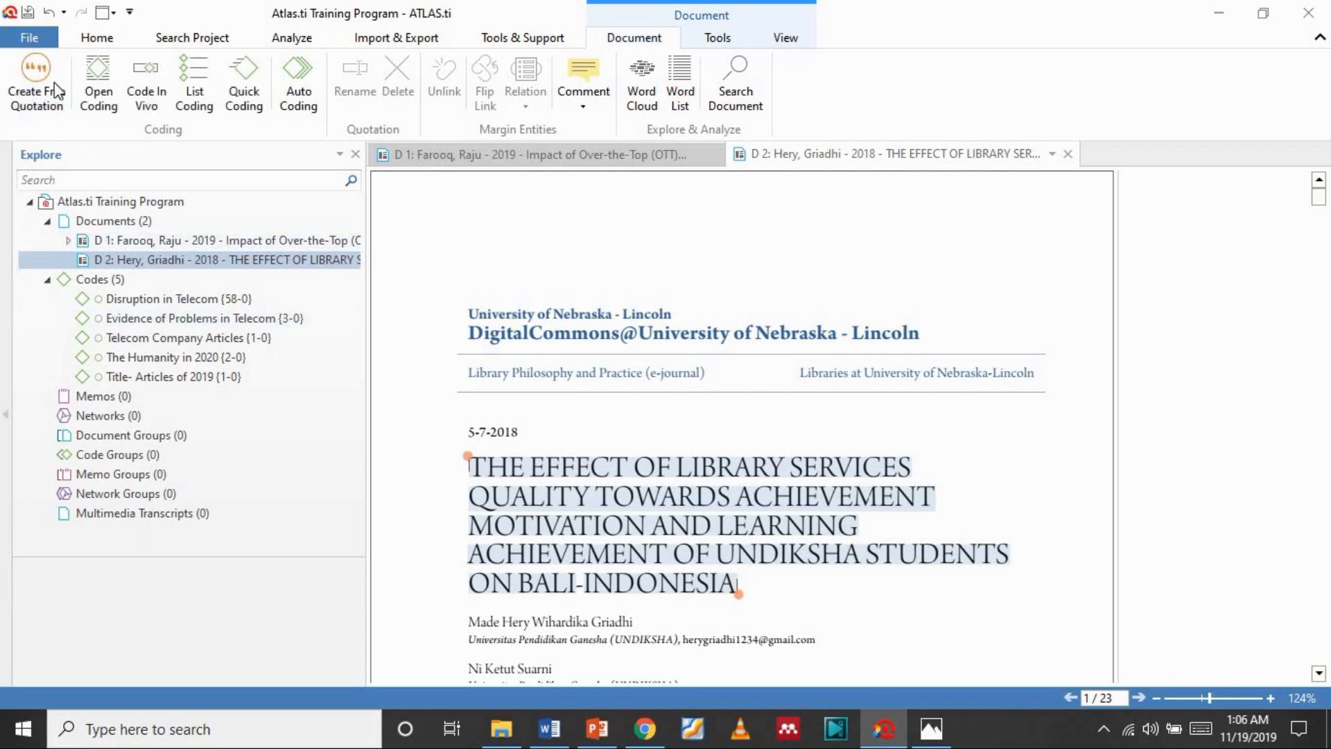
click(35, 96)
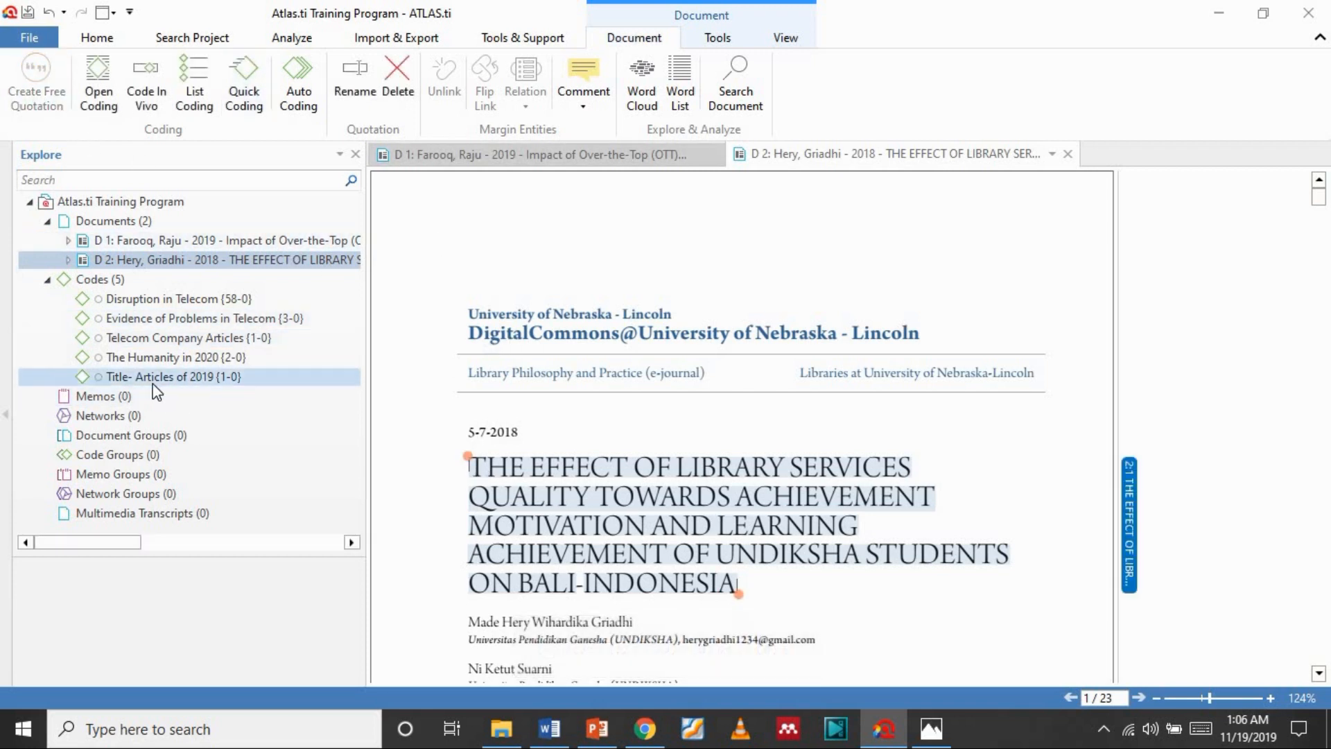
- Apply the code "Title- Articles of 2019" to the title quotation of document D 2 and review the code's quotations
drag(205, 376, 1132, 528)
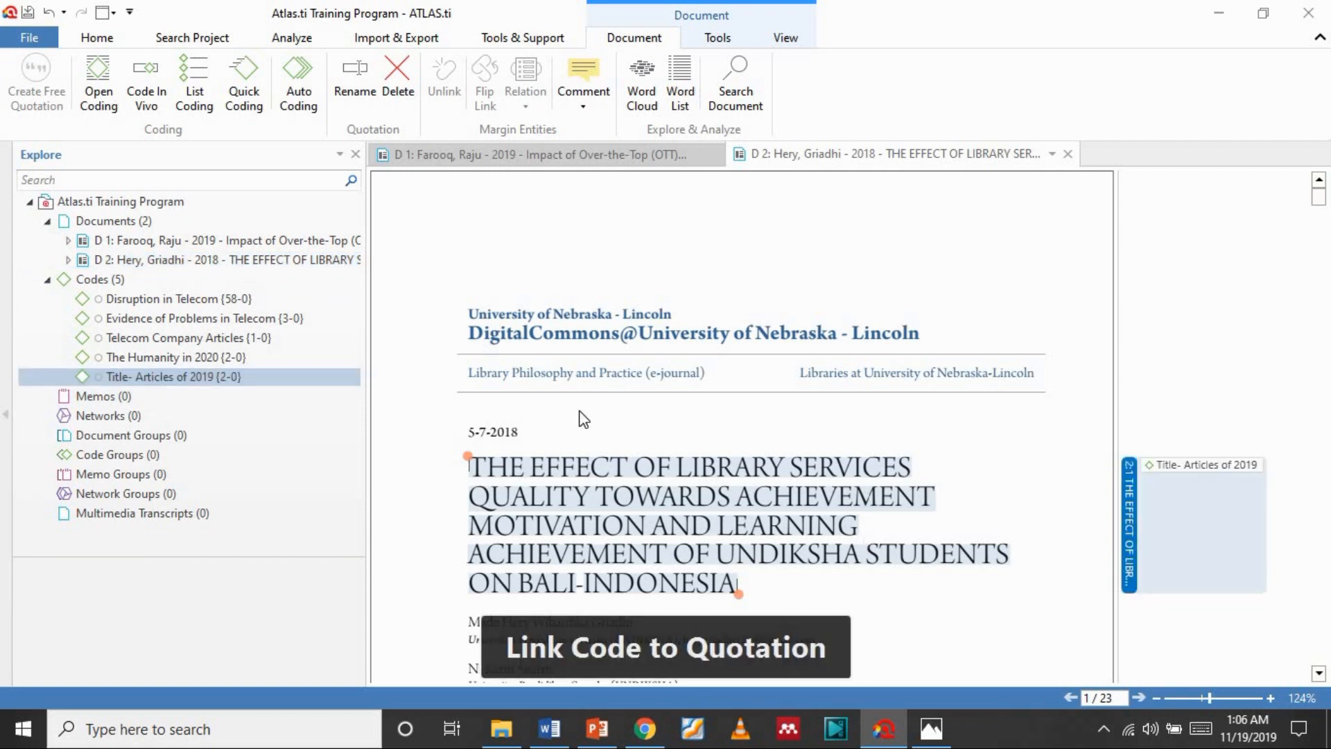
double_click(201, 385)
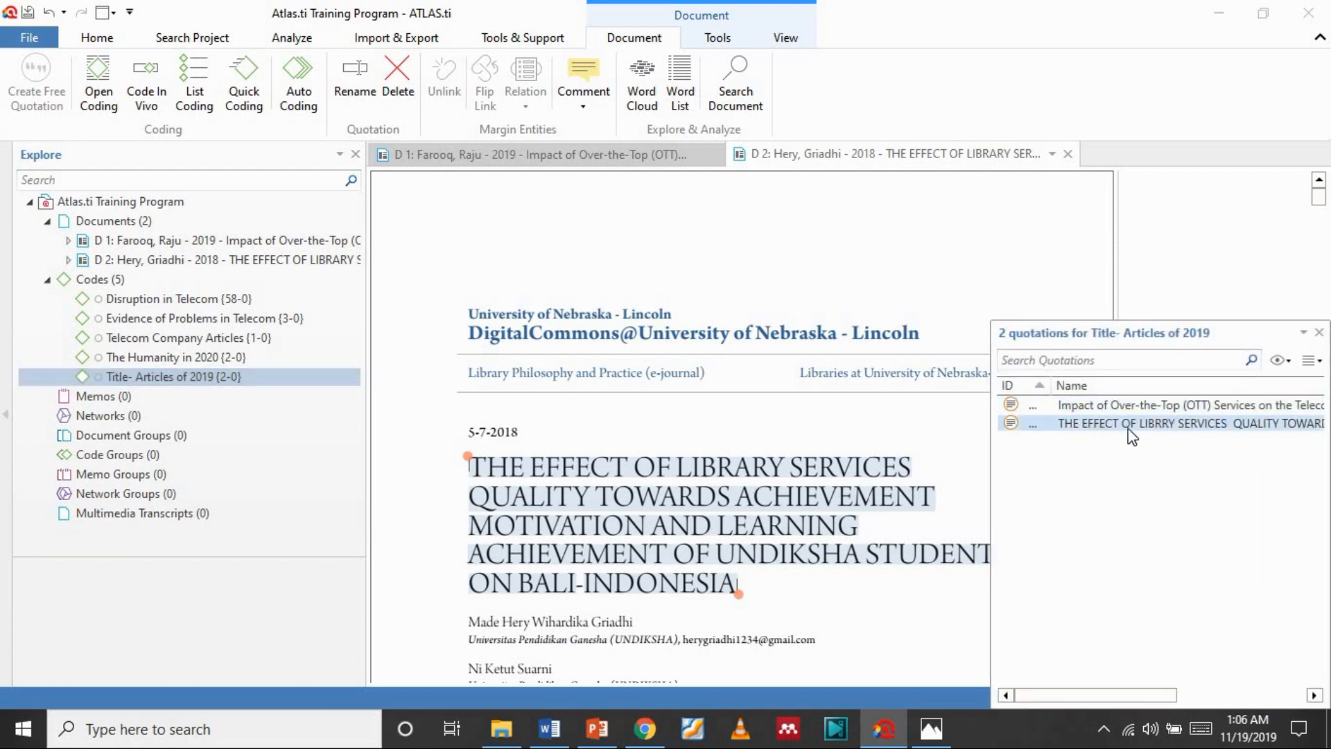
click(1117, 406)
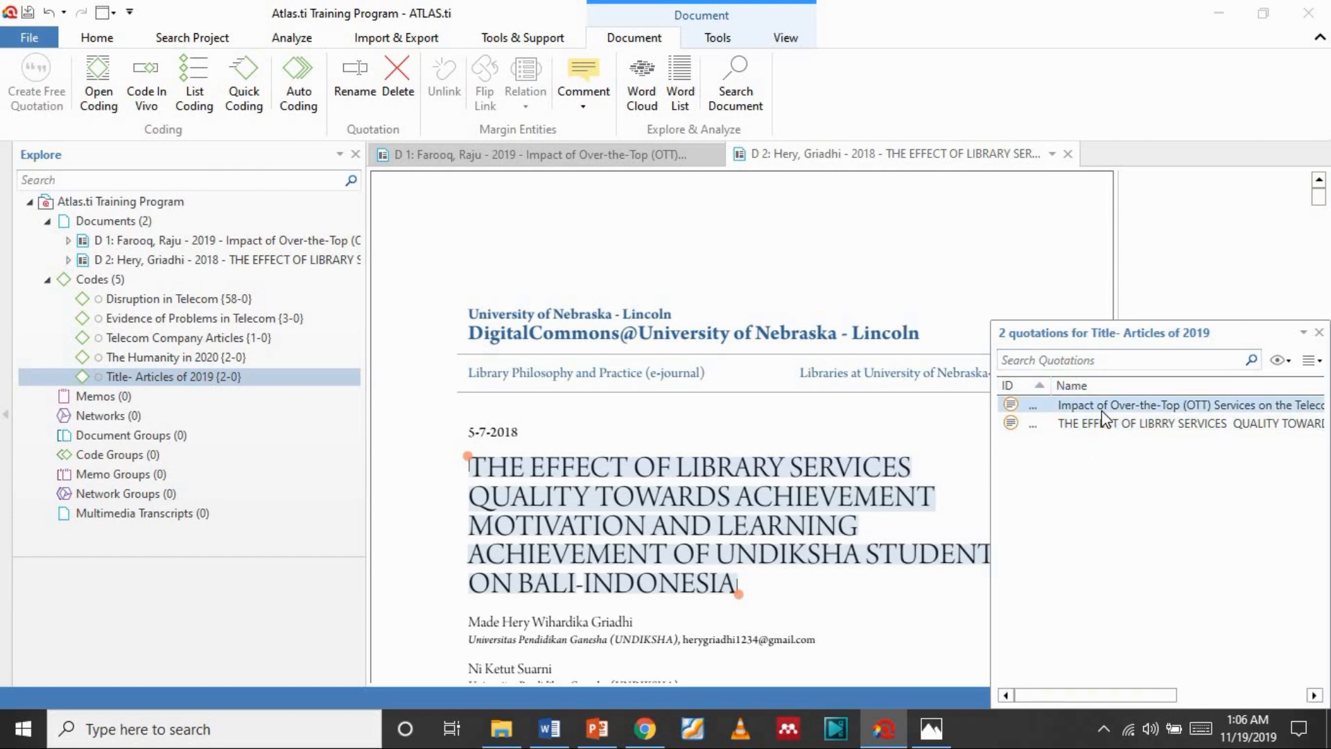
click(738, 411)
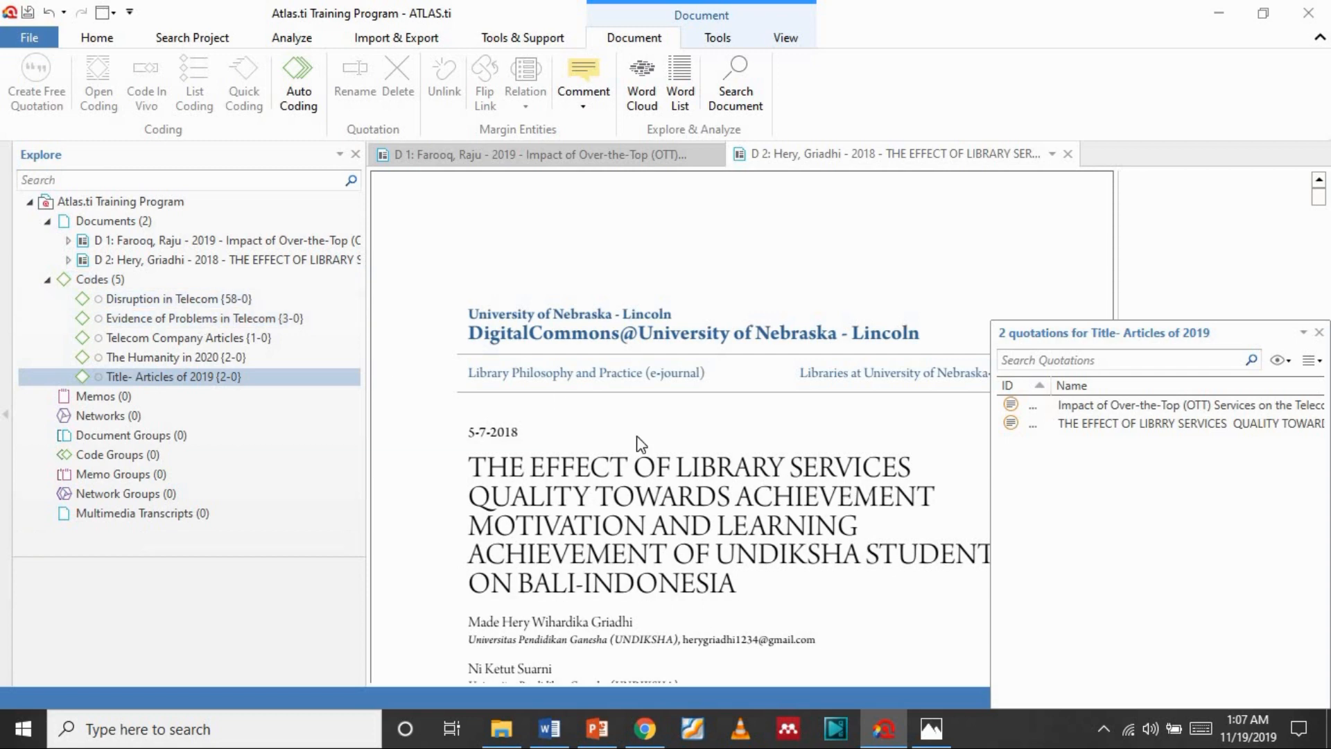
click(1319, 333)
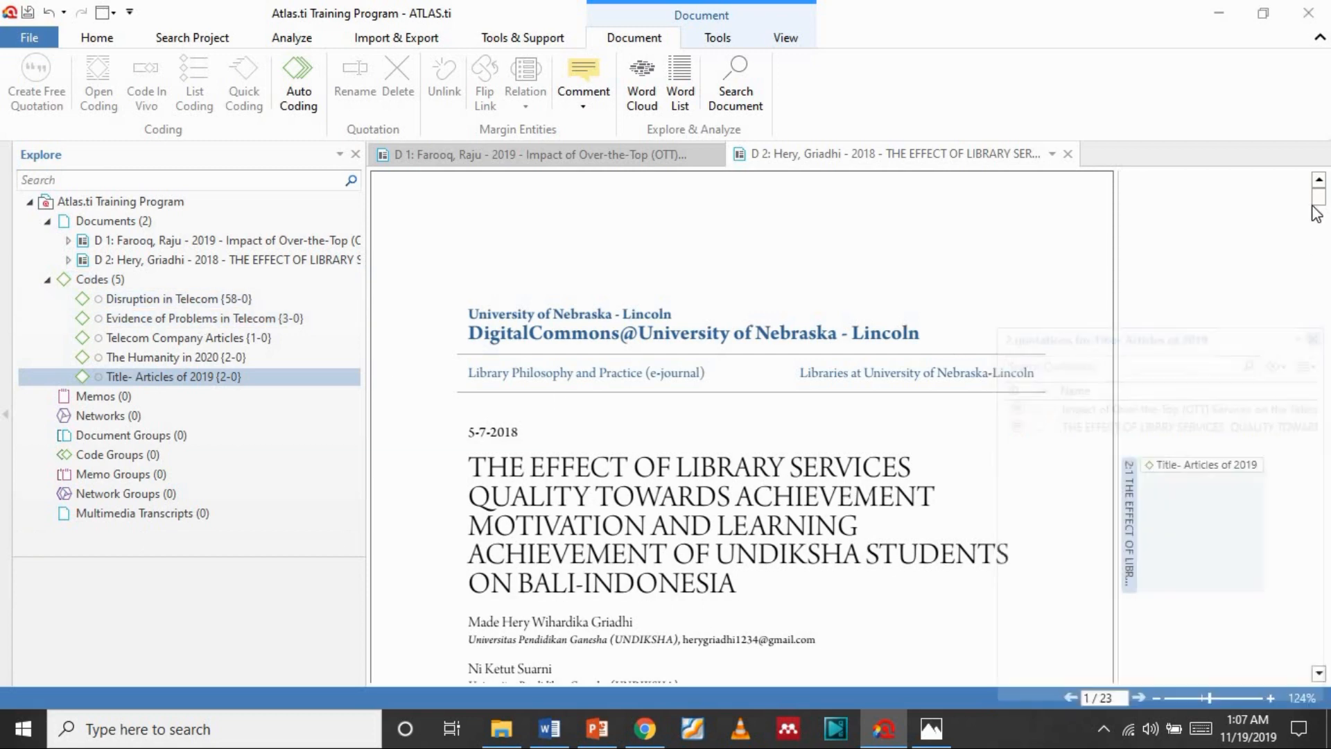
- Code the full abstract text of document D 2 with a new open code named "Abstract"
scroll(1324, 215, down, 3)
scroll(1324, 215, down, 10)
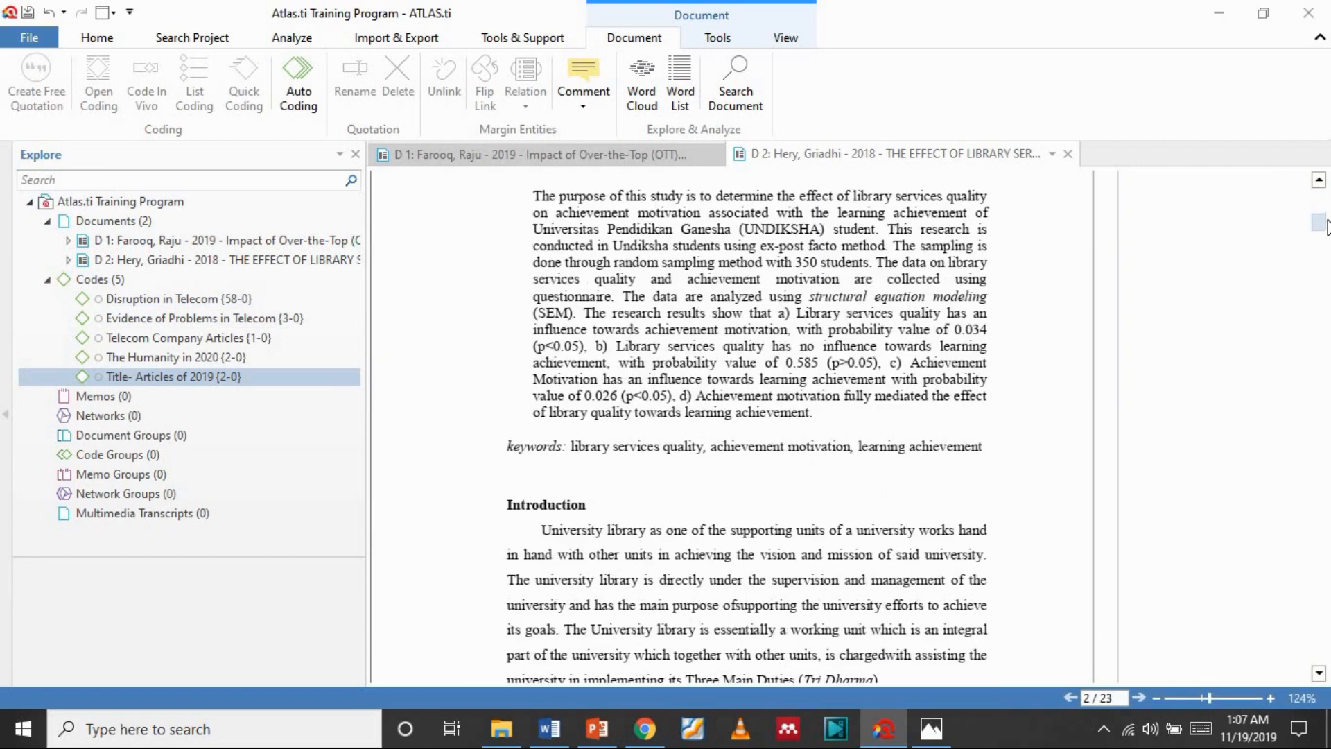
drag(534, 341, 807, 569)
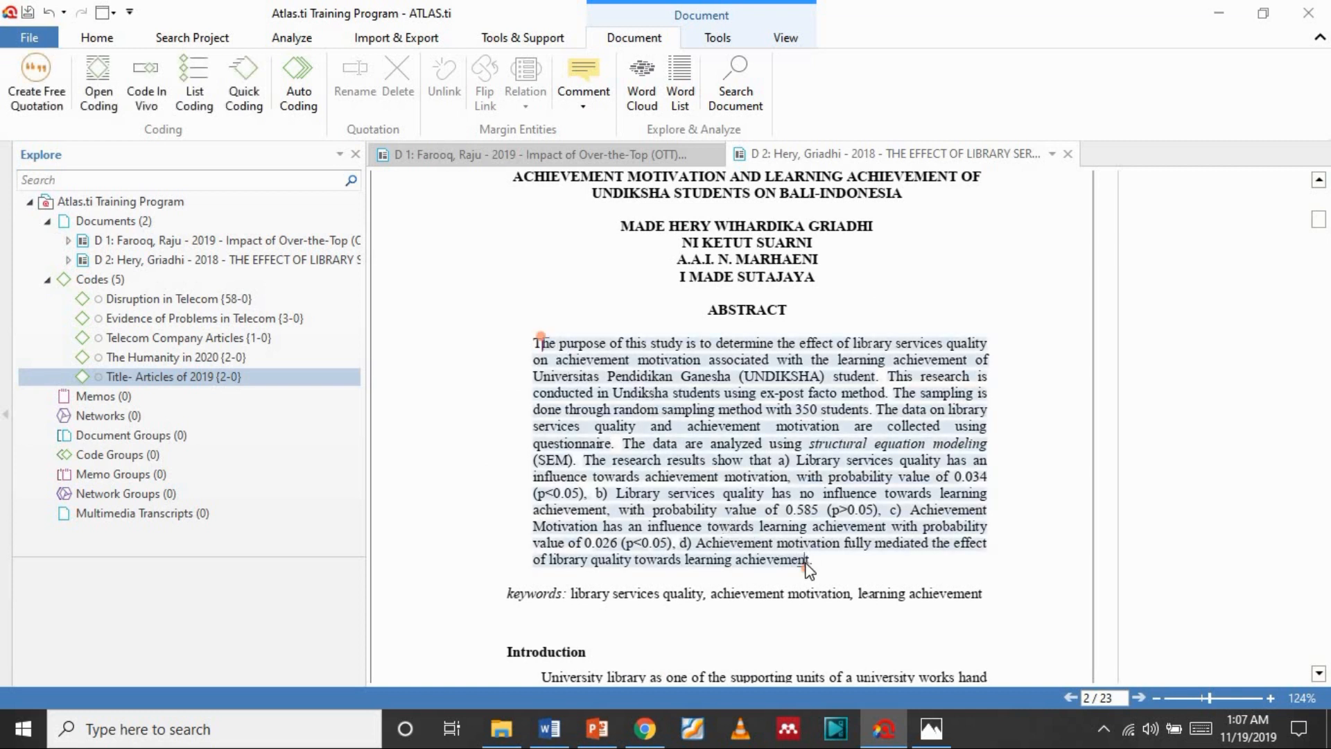
right_click(751, 418)
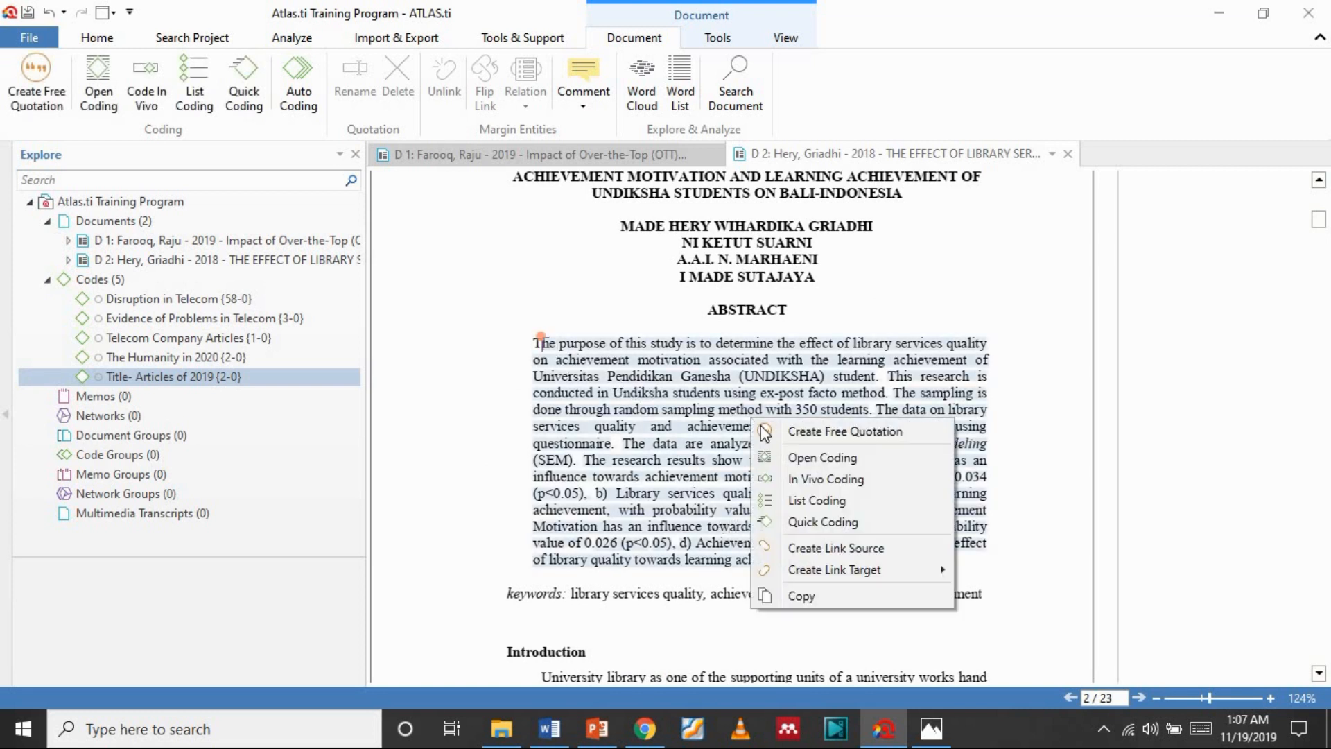
click(798, 459)
text(Abstract)
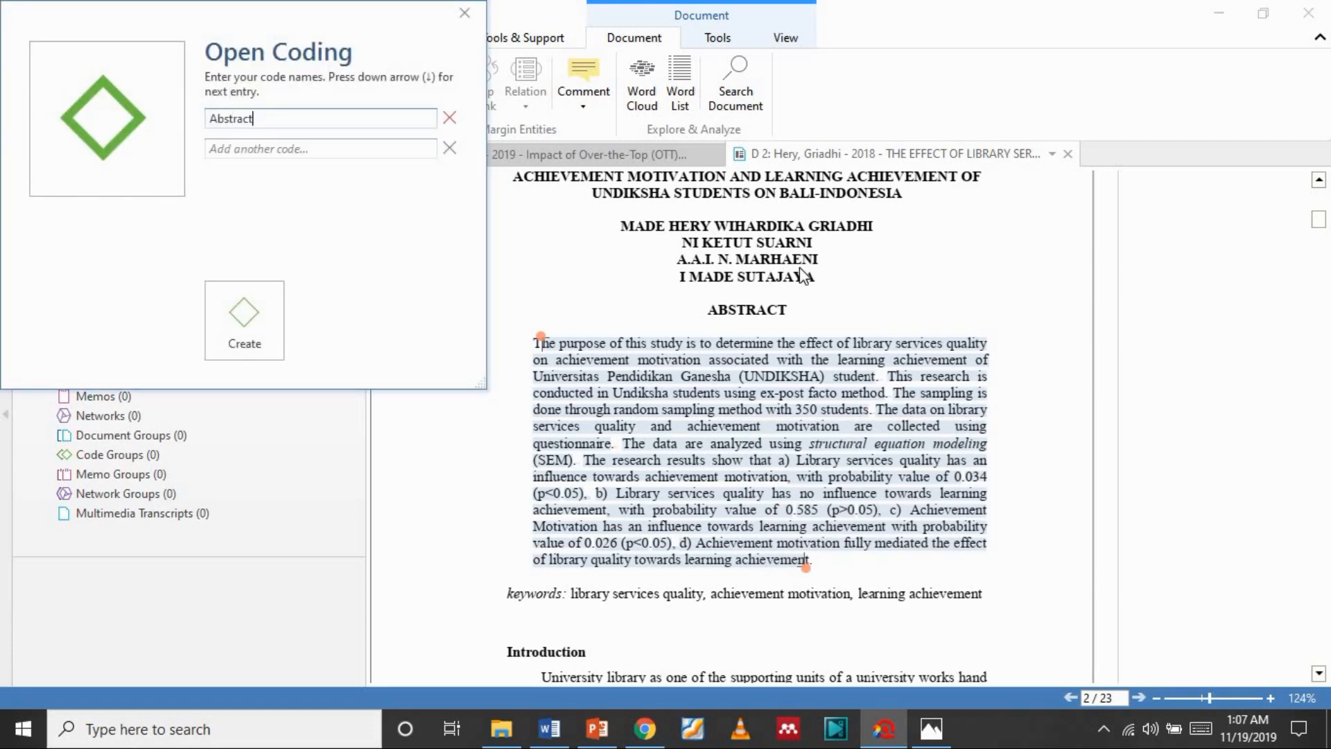
key(Return)
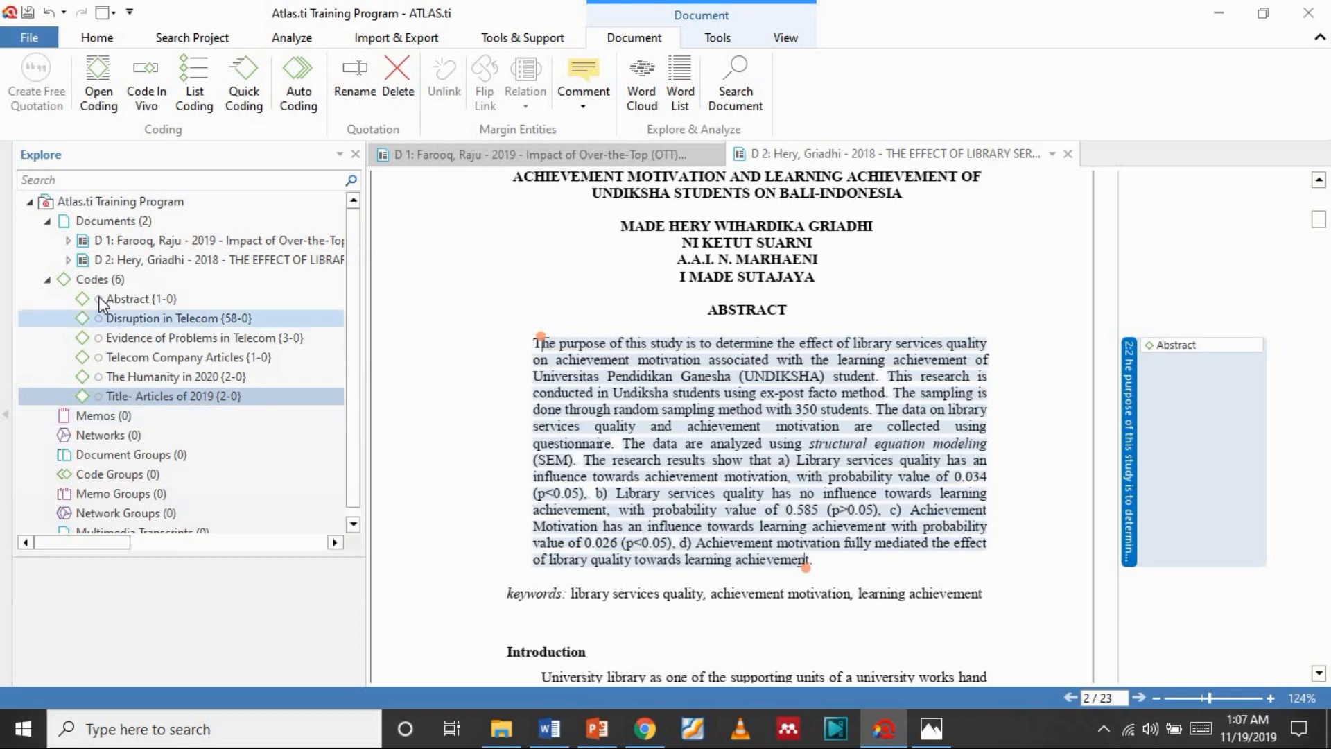
- Open document D 1 and create a free quotation from its complete abstract text
double_click(158, 243)
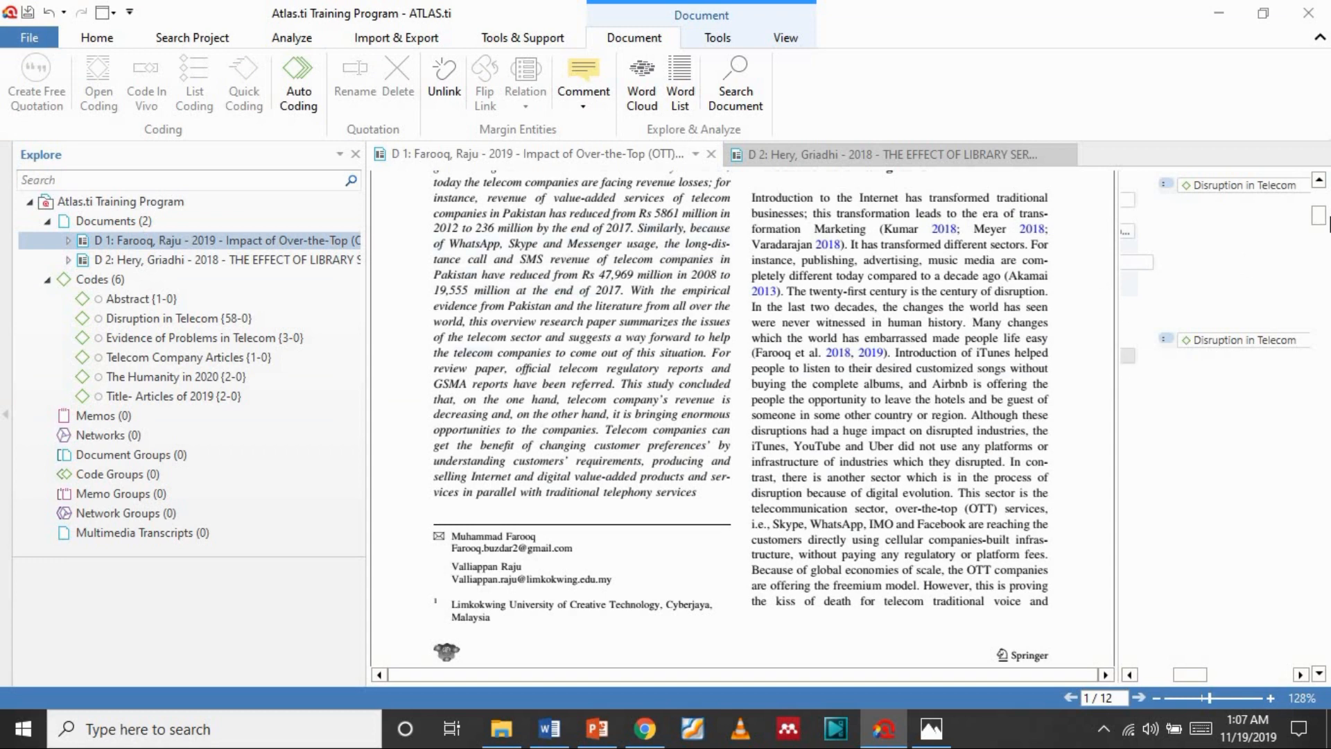
drag(1321, 219, 1320, 209)
drag(484, 355, 656, 373)
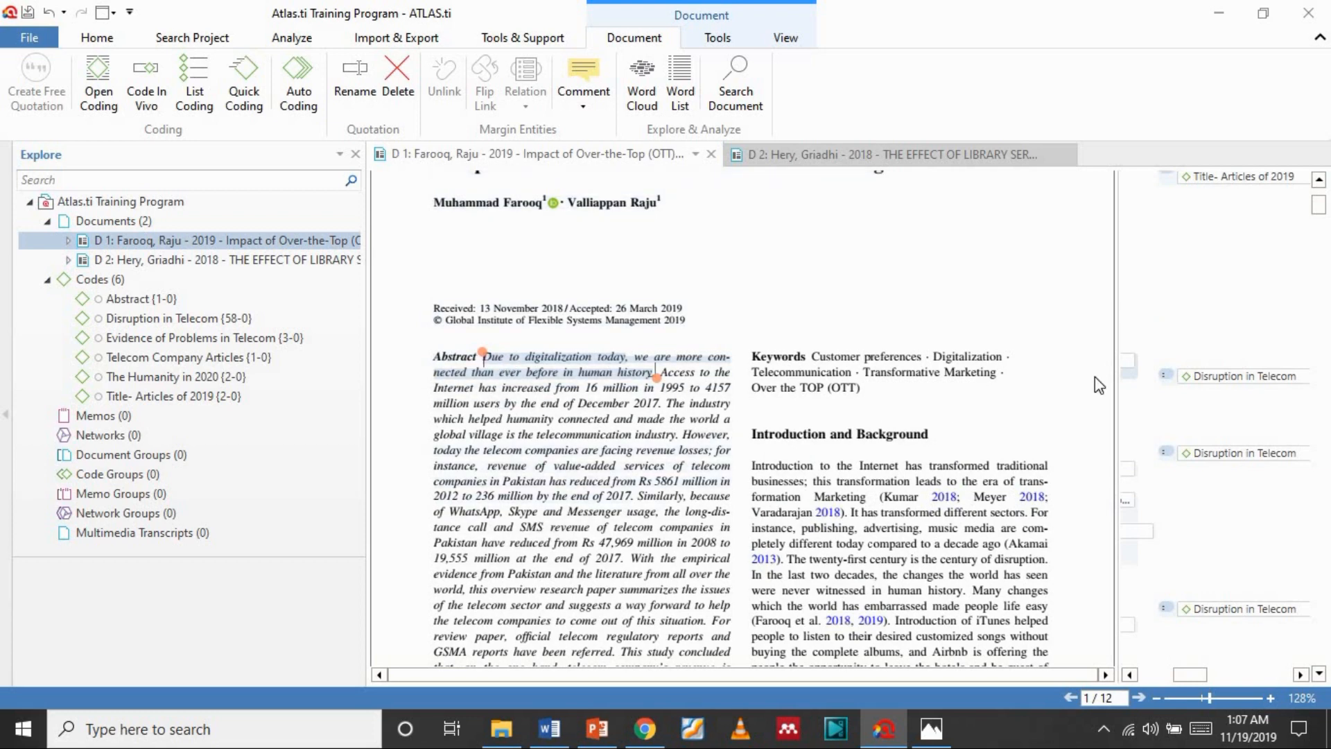
scroll(1318, 201, down, 3)
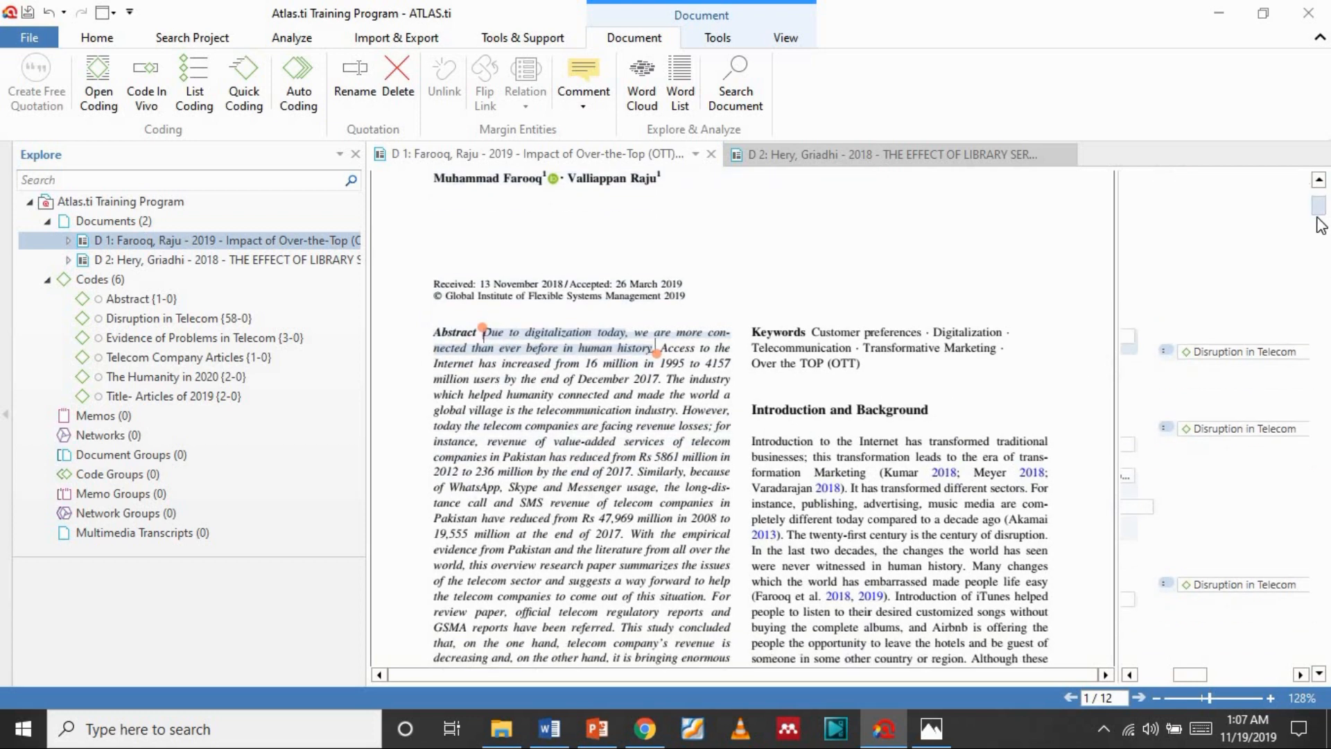
scroll(1320, 225, down, 1)
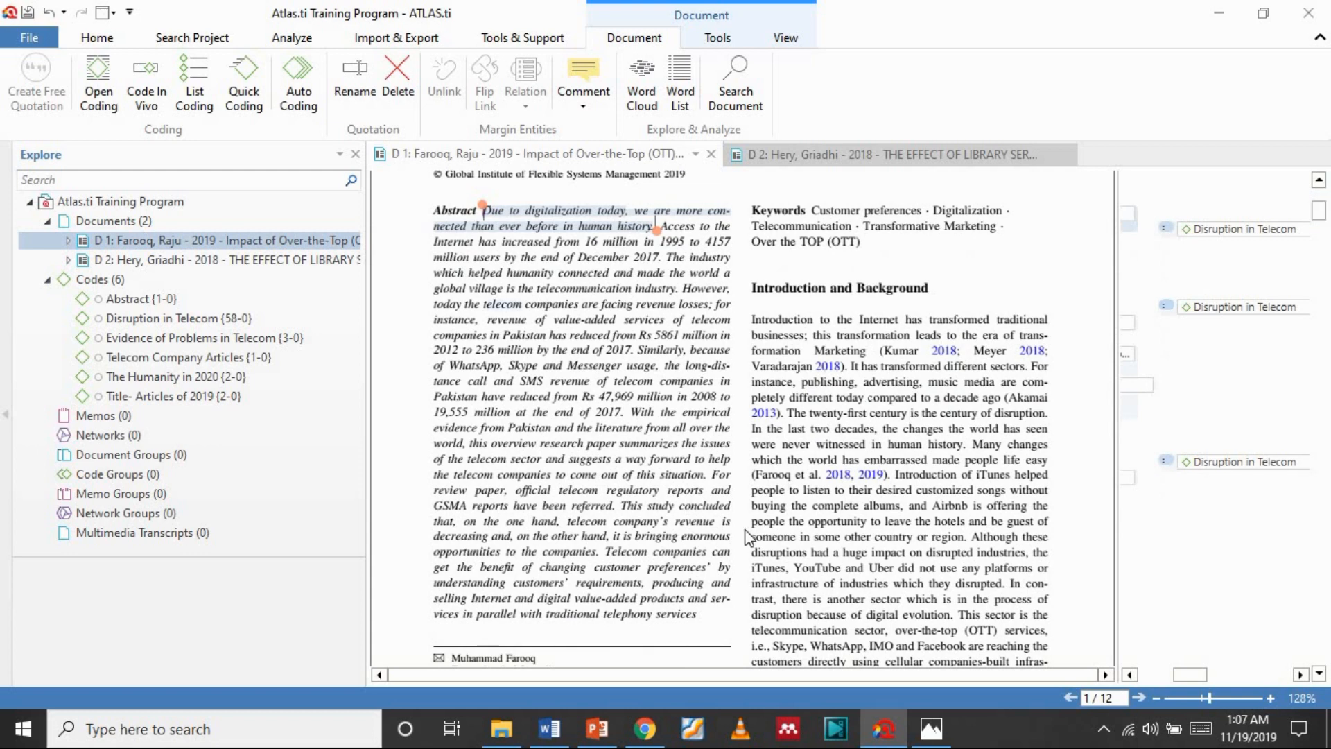
drag(699, 614, 485, 211)
click(500, 219)
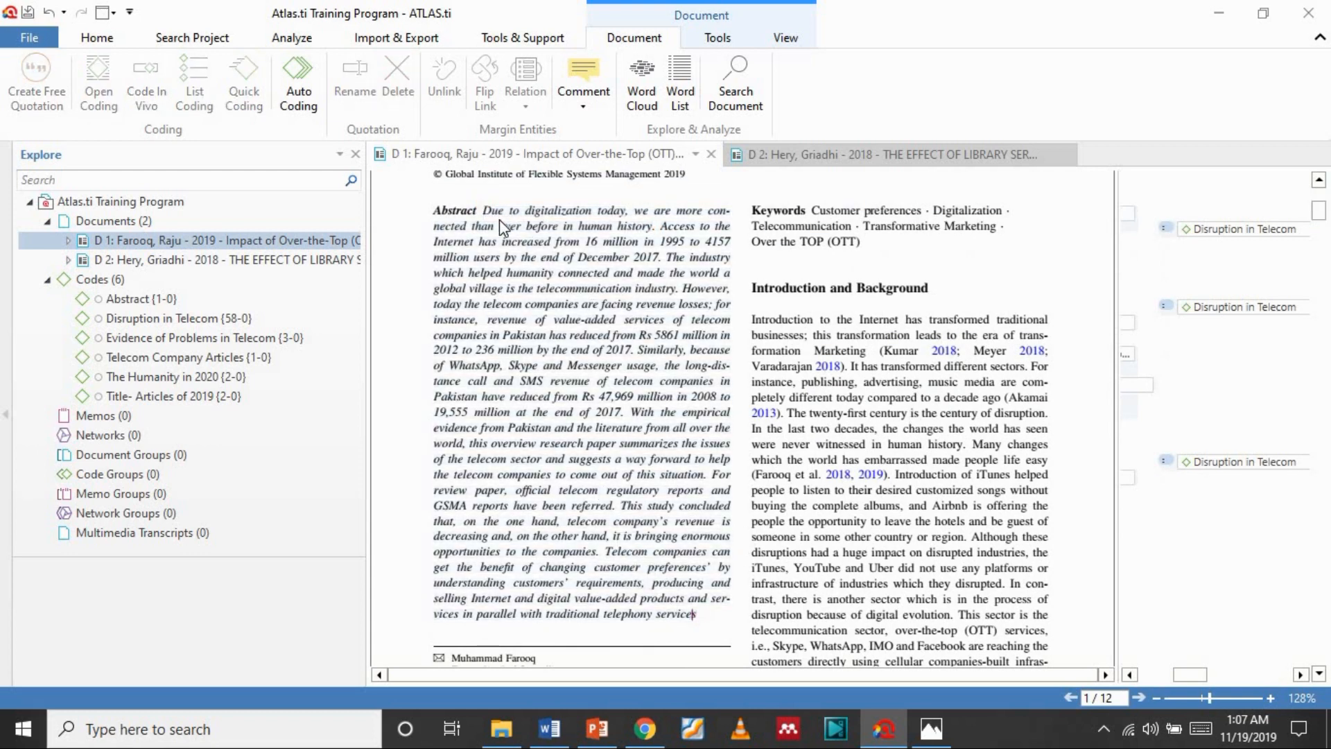
drag(696, 613, 639, 585)
drag(598, 396, 487, 210)
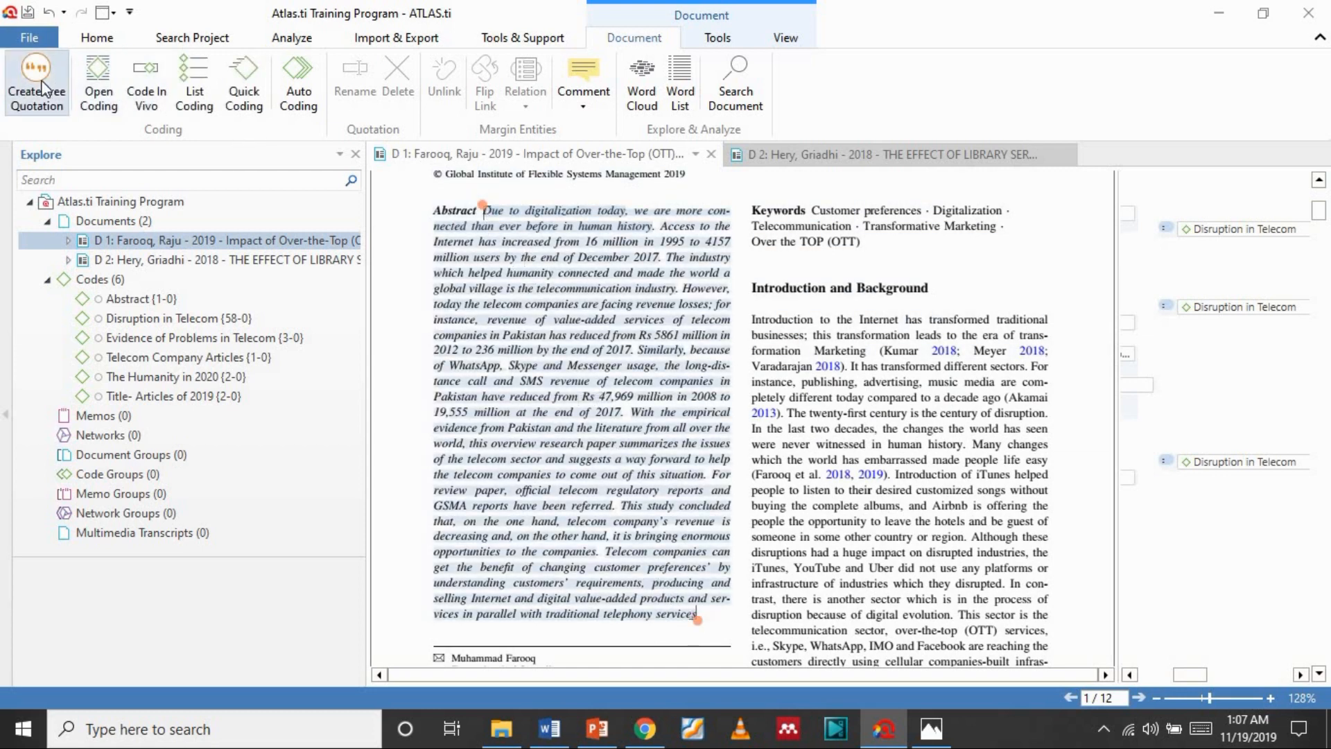
click(41, 87)
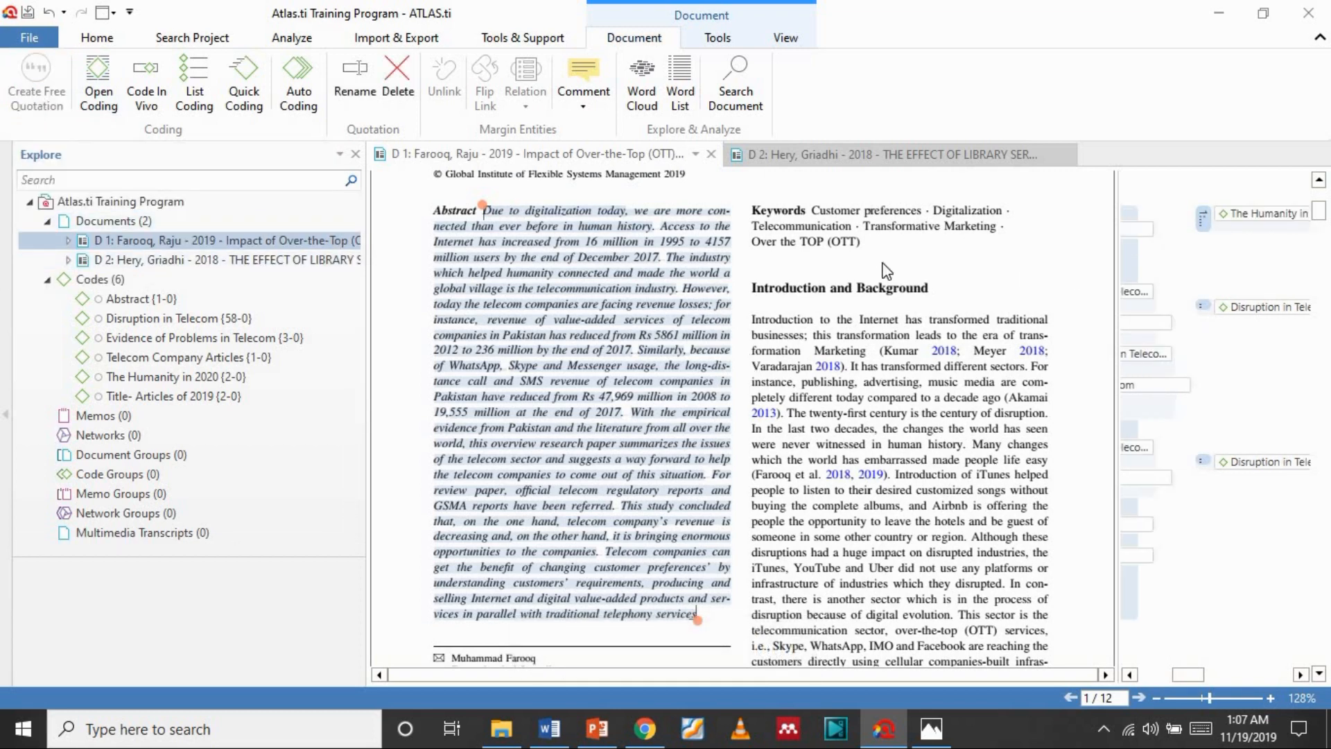
- Apply the Abstract code to the new abstract quotation in document D 1 and list the code's quotations
click(139, 300)
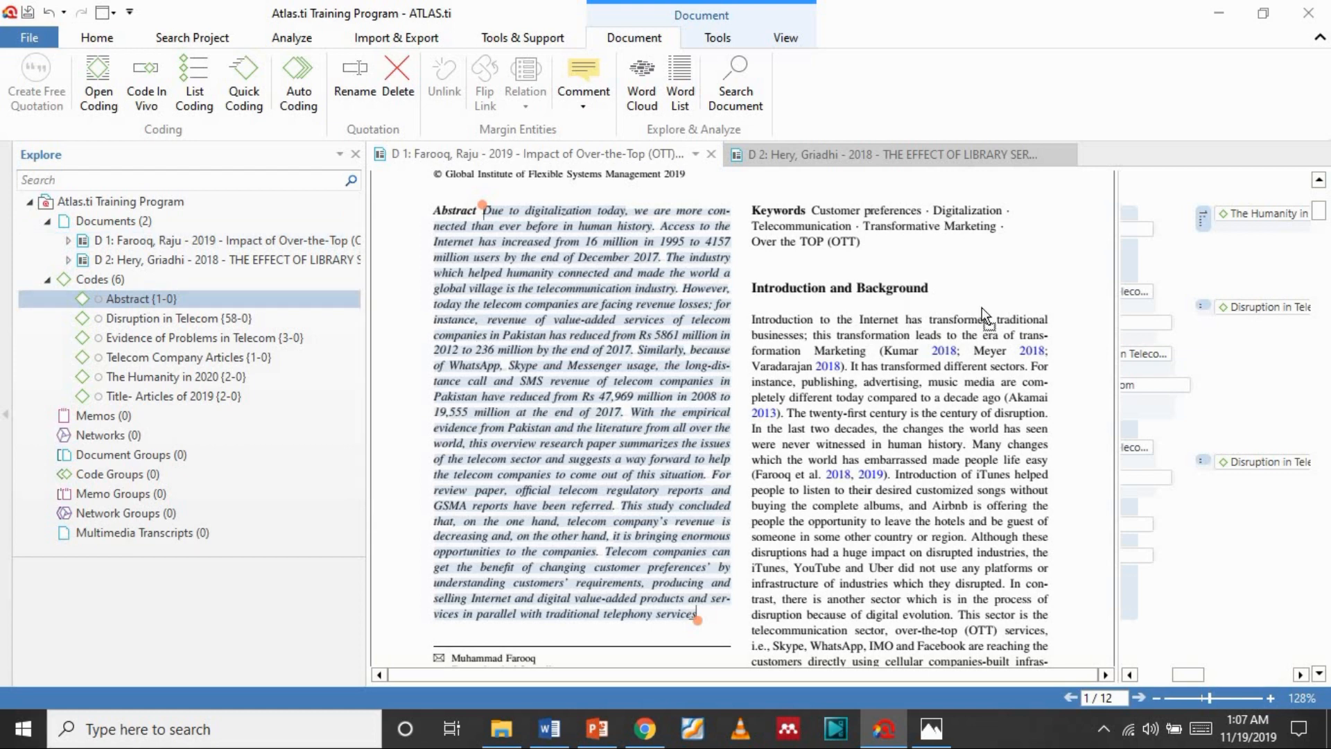
drag(139, 299, 1137, 262)
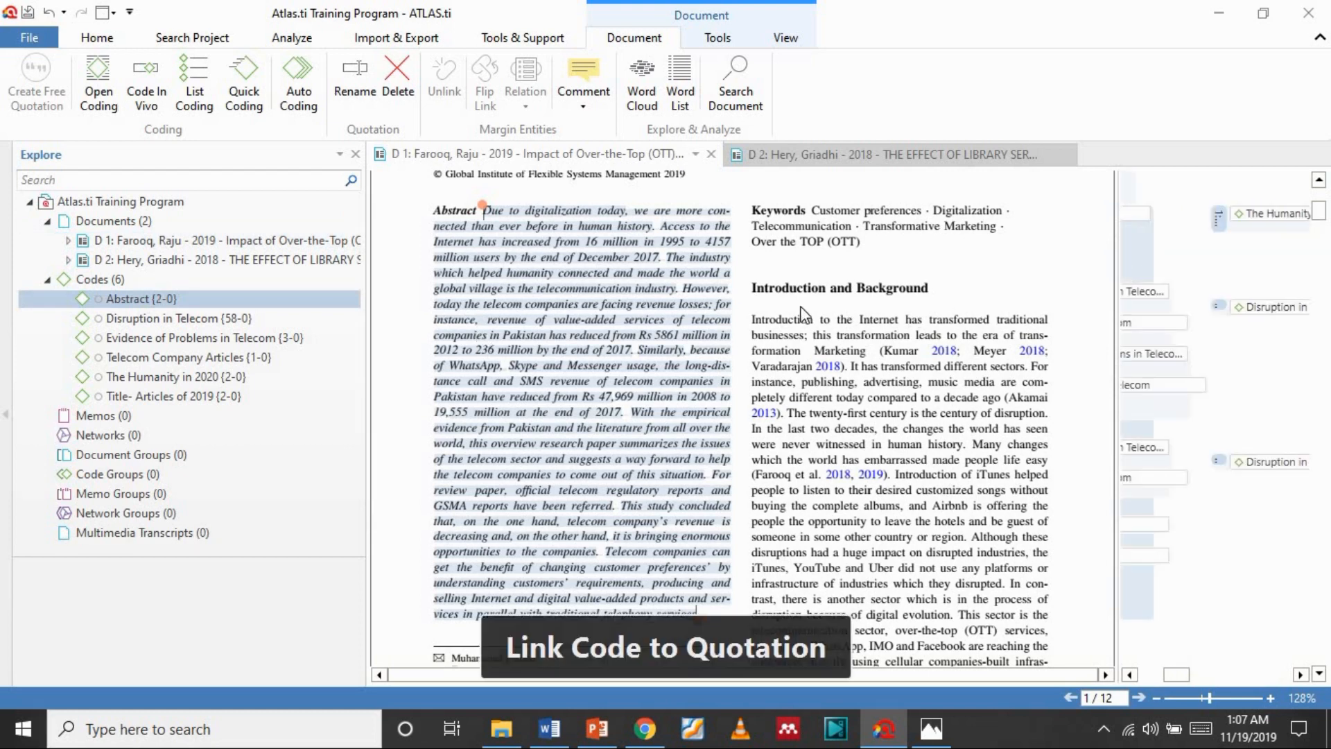
double_click(148, 298)
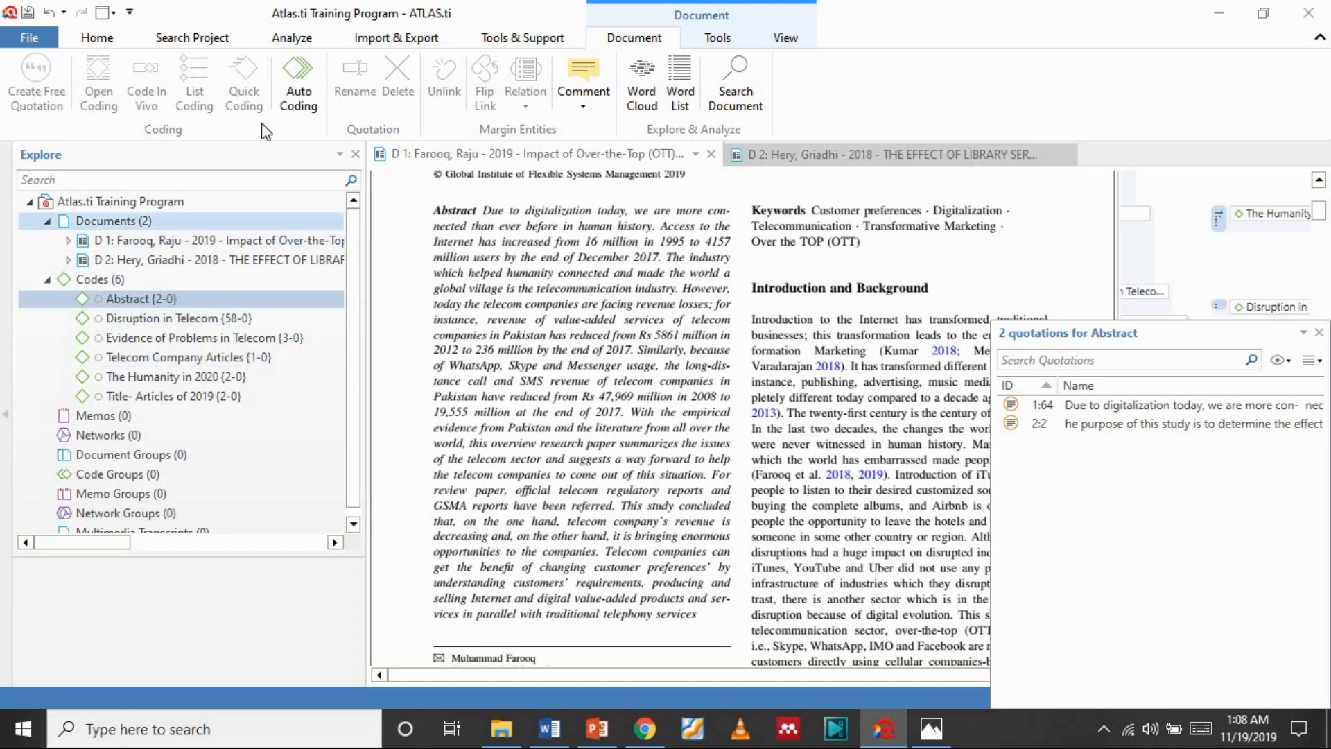
- Open the Query Tool and search its quotations for "telecom" in the Simple List view
click(291, 38)
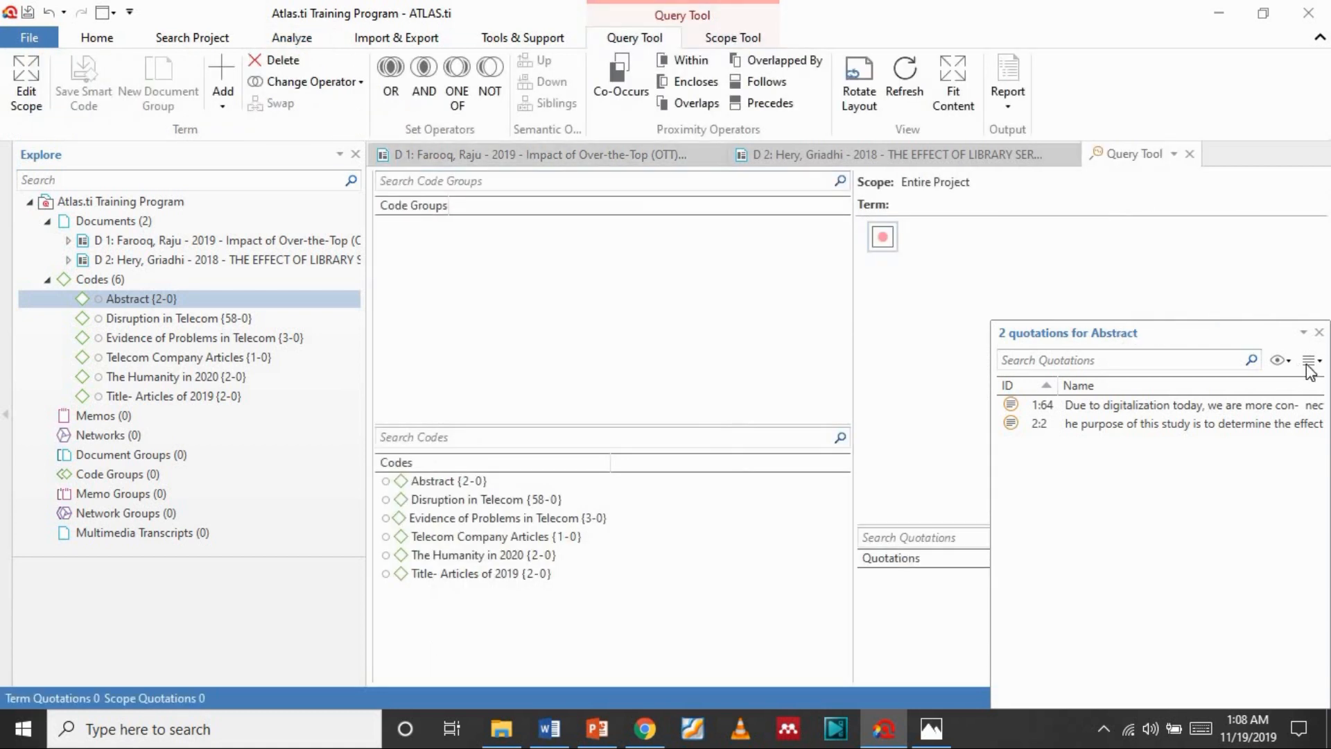
click(1320, 332)
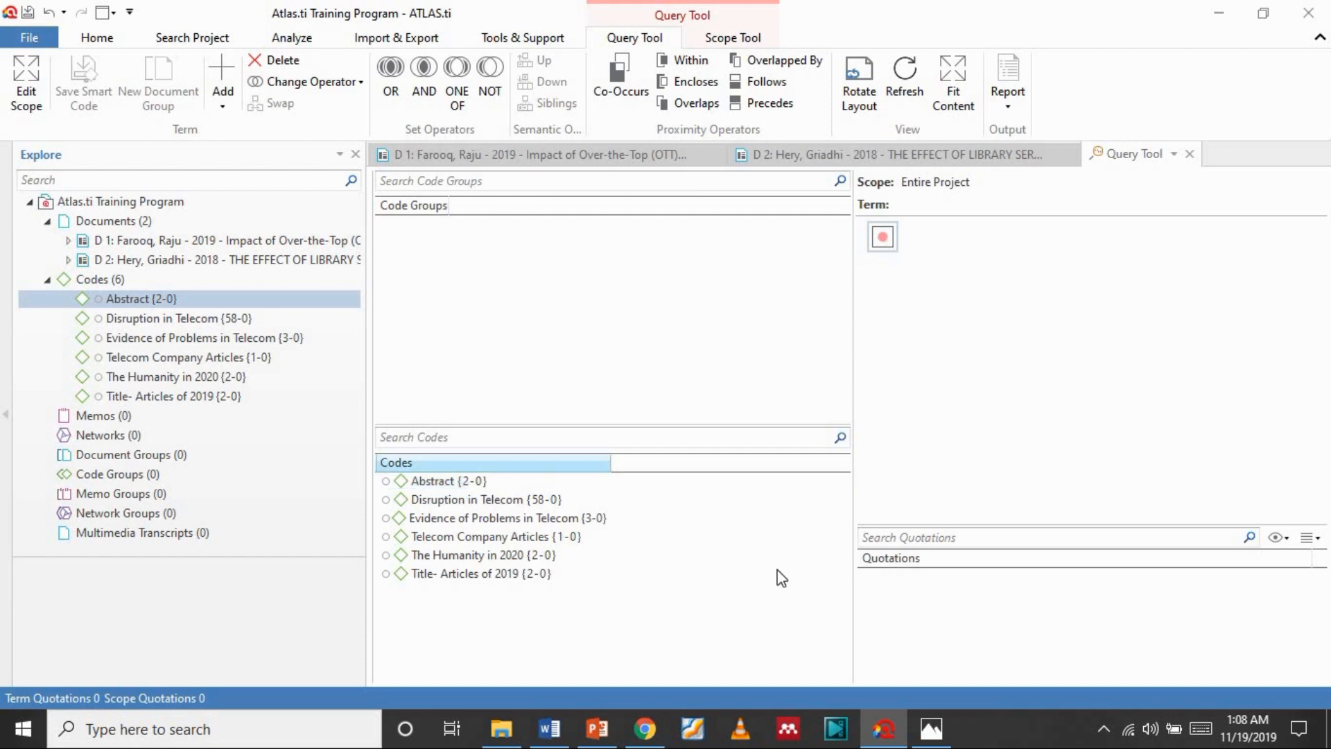
click(912, 538)
text(telecom)
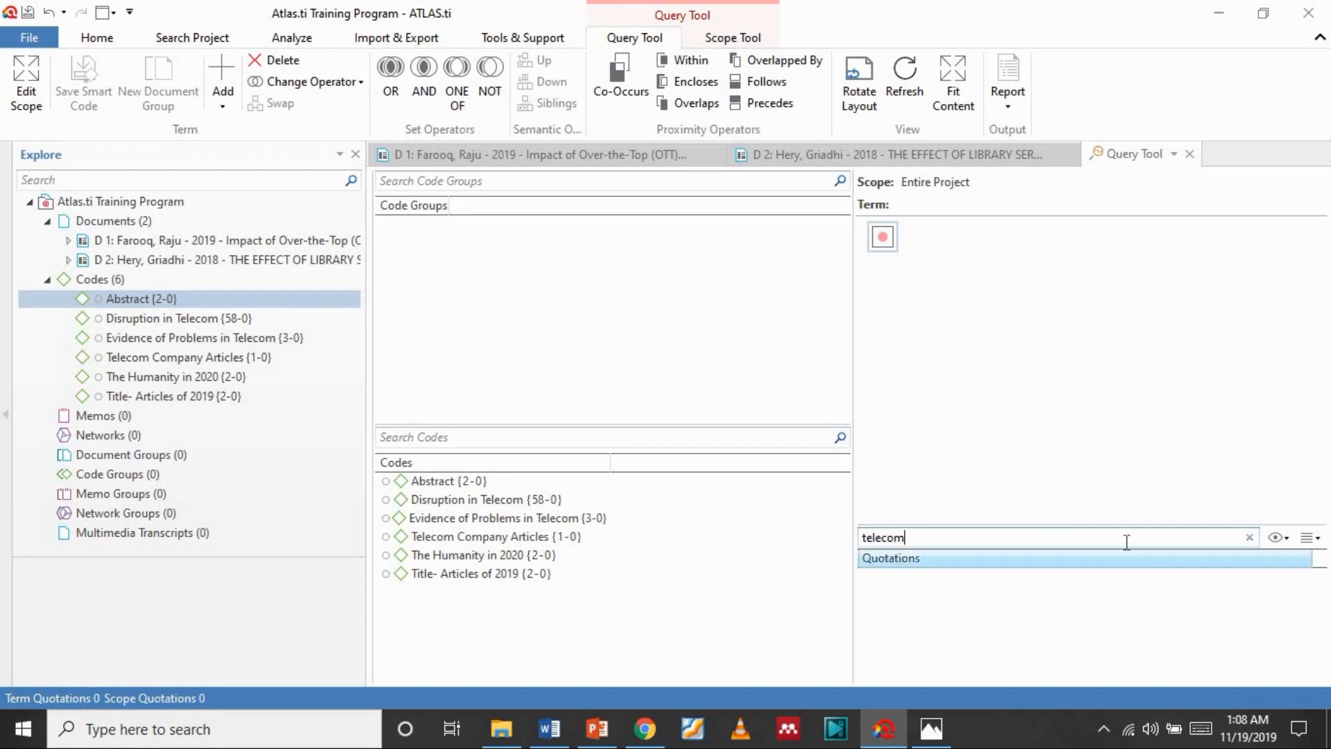
click(1291, 542)
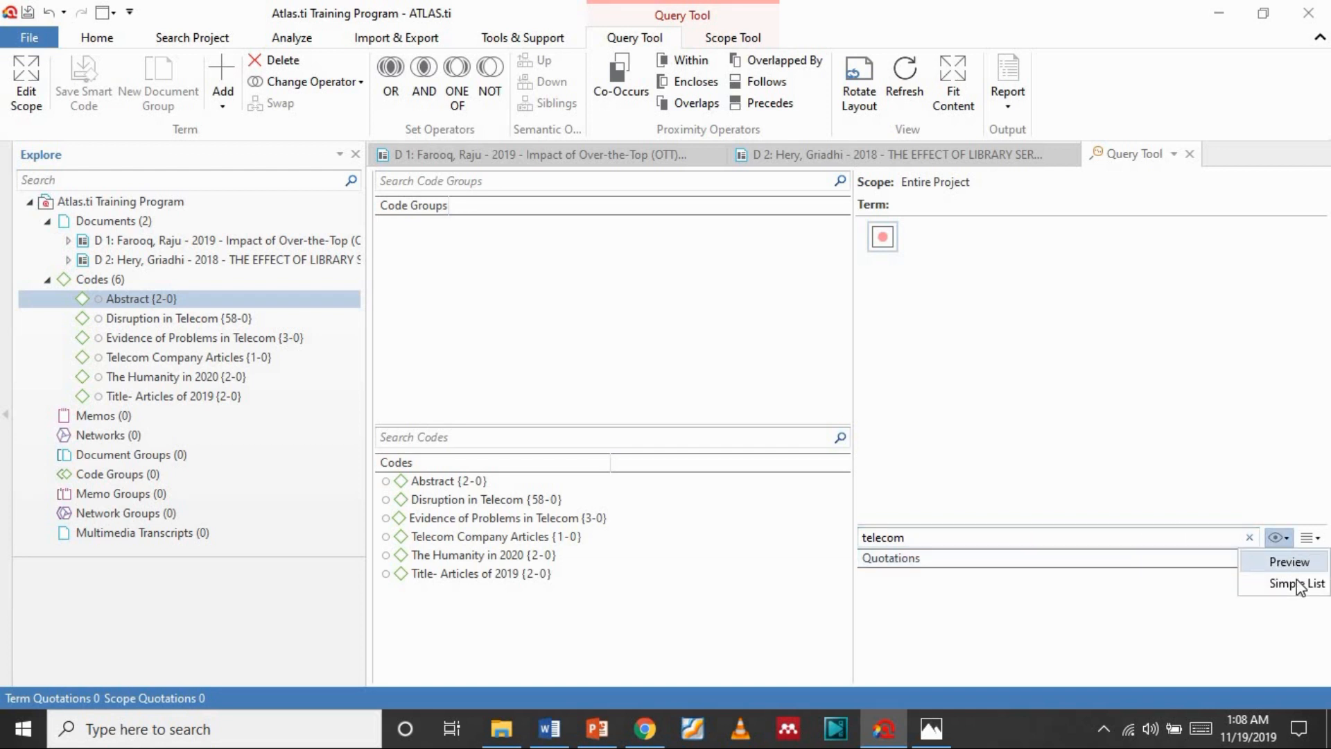
click(1297, 577)
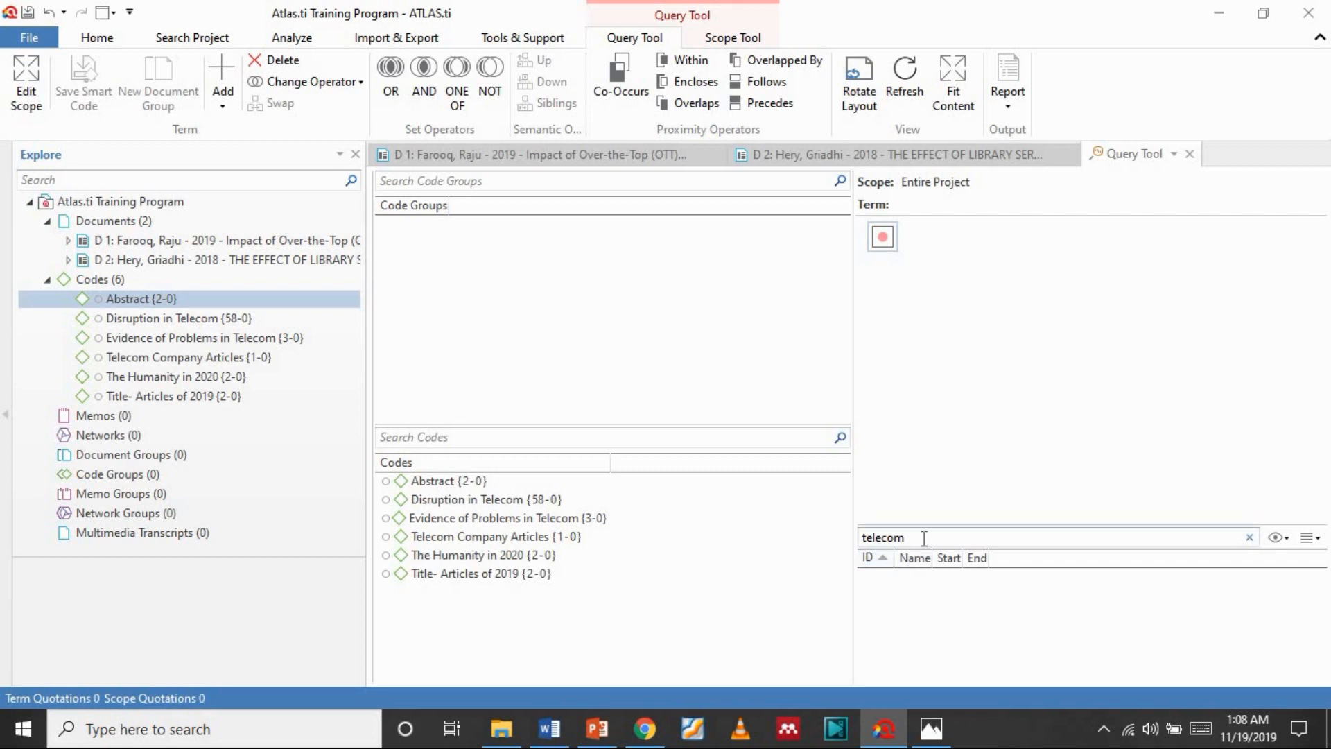
- Clear the quotation search and add the Abstract code as the query term
key(BackSpace)
key(BackSpace)
key(BackSpace)
key(BackSpace)
key(BackSpace)
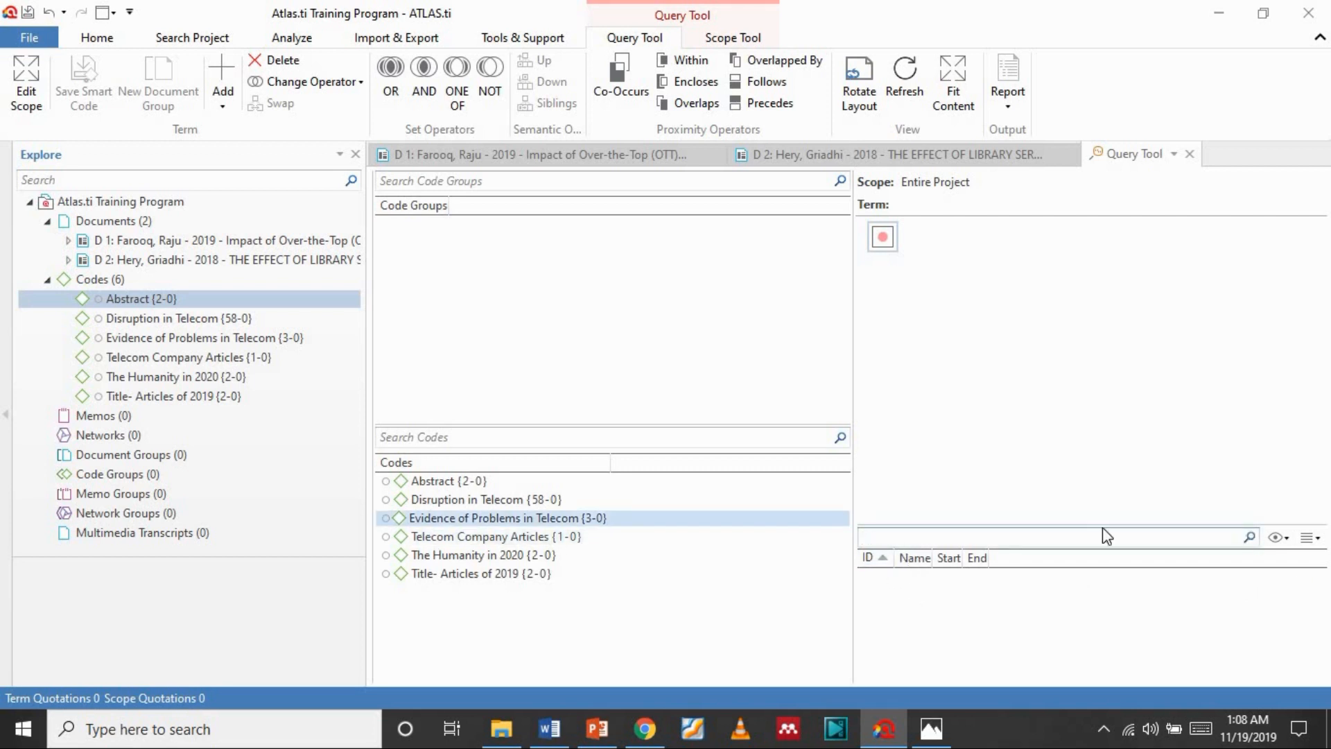
double_click(406, 482)
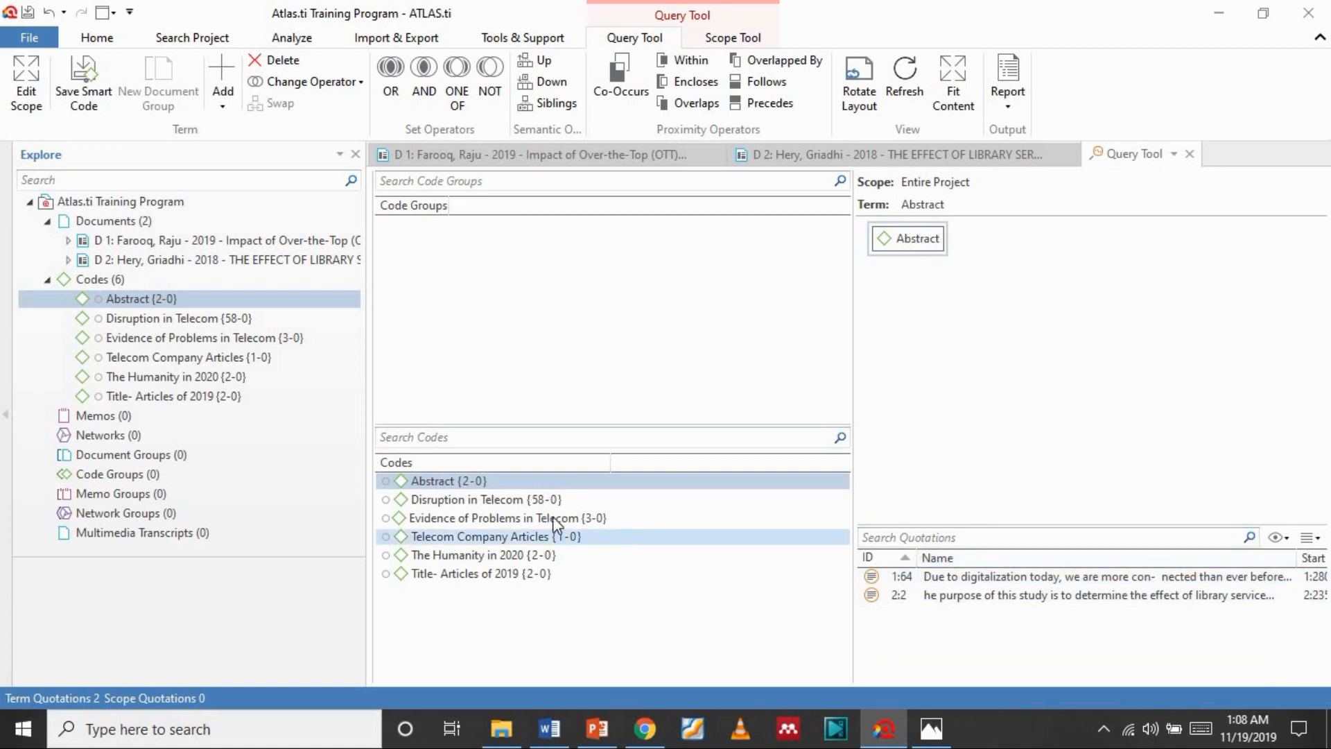
- Try to add further codes such as Disruption in Telecom and The Humanity in 2020 directly to the Abstract query
click(485, 499)
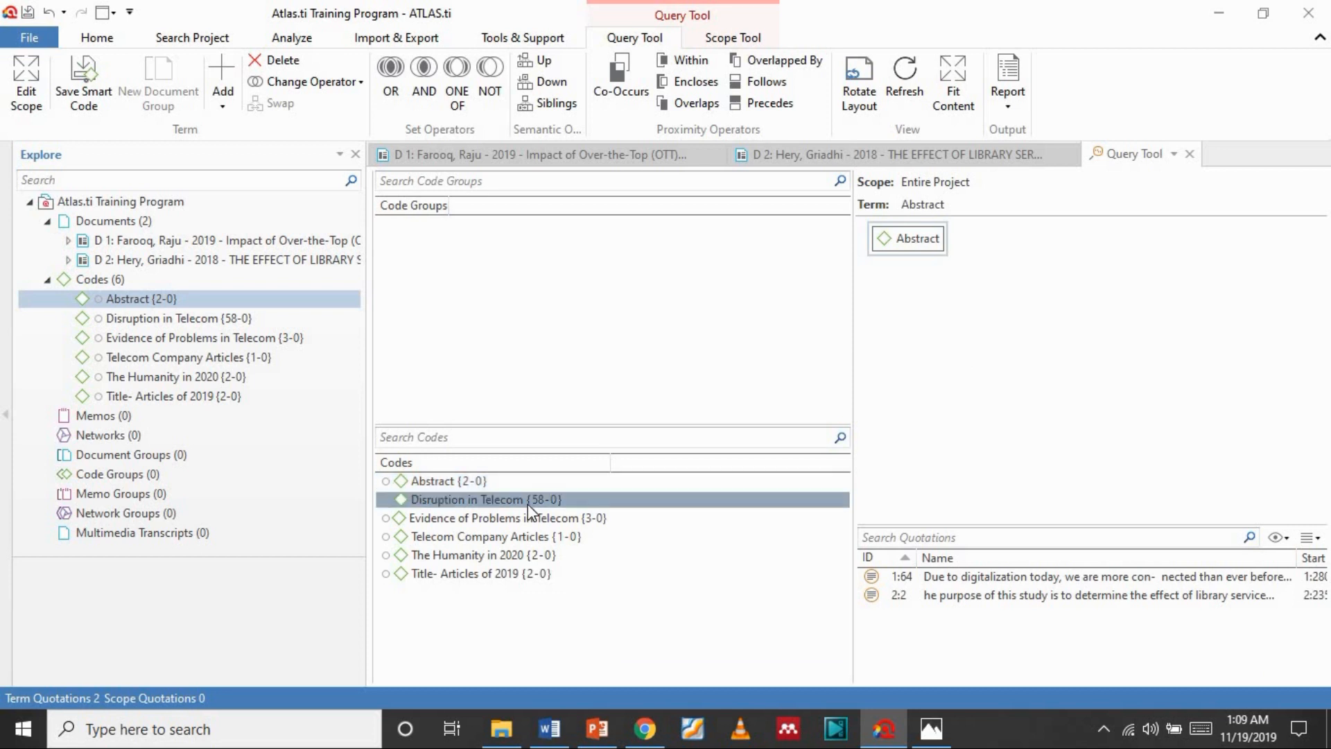
click(516, 525)
drag(502, 498, 997, 291)
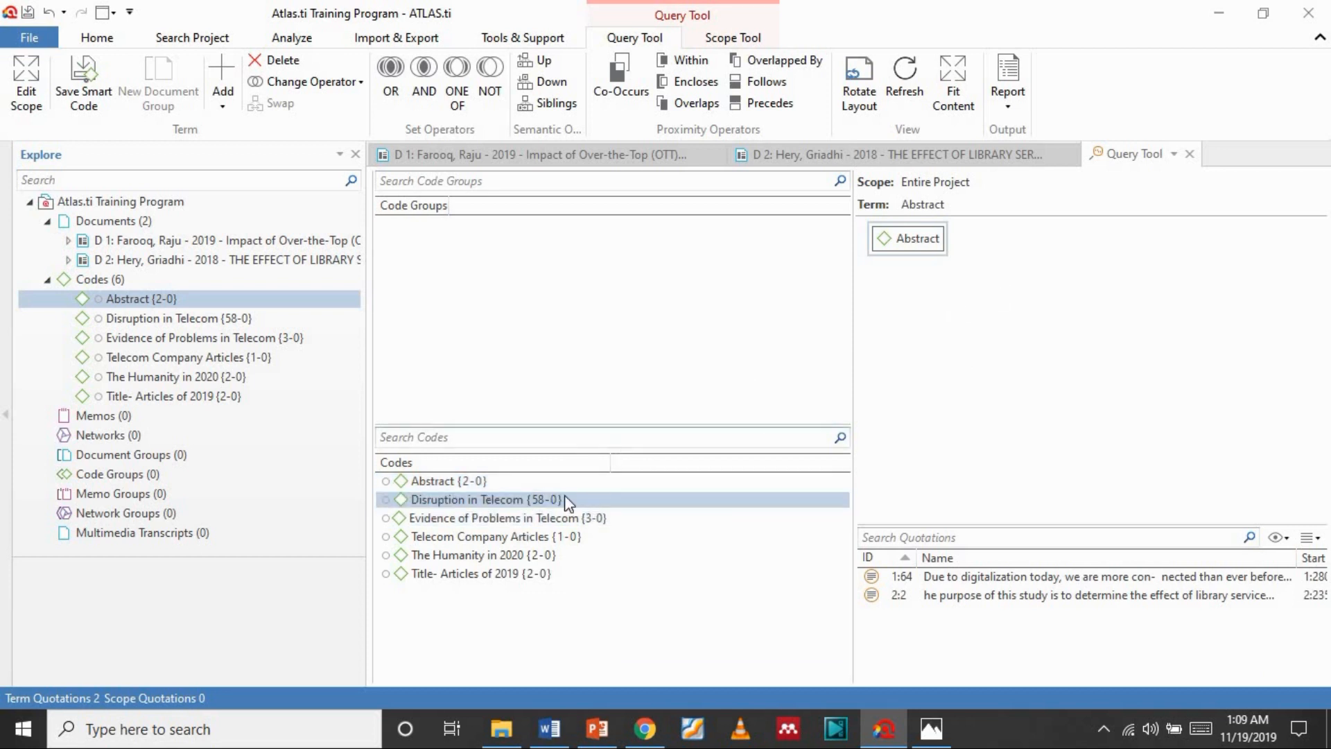
drag(594, 518, 384, 486)
ctrl+click(409, 495)
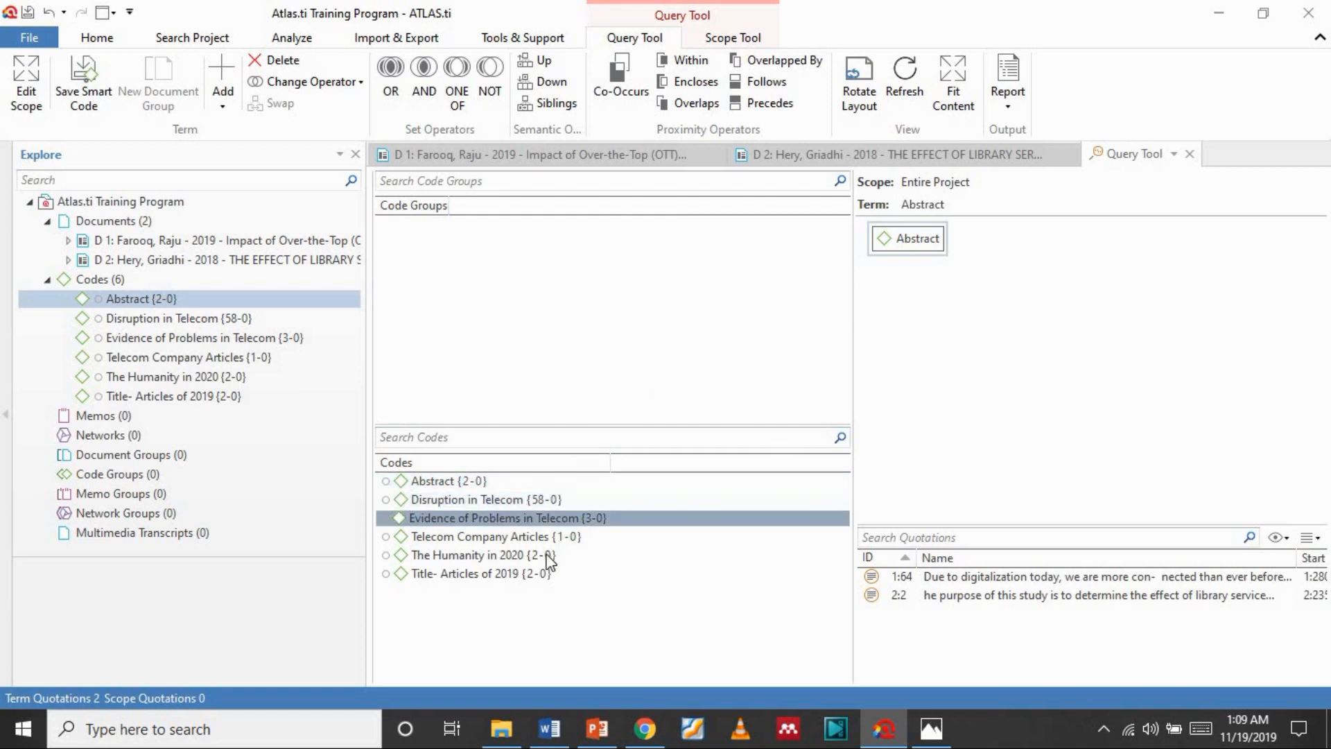
drag(535, 555, 1000, 316)
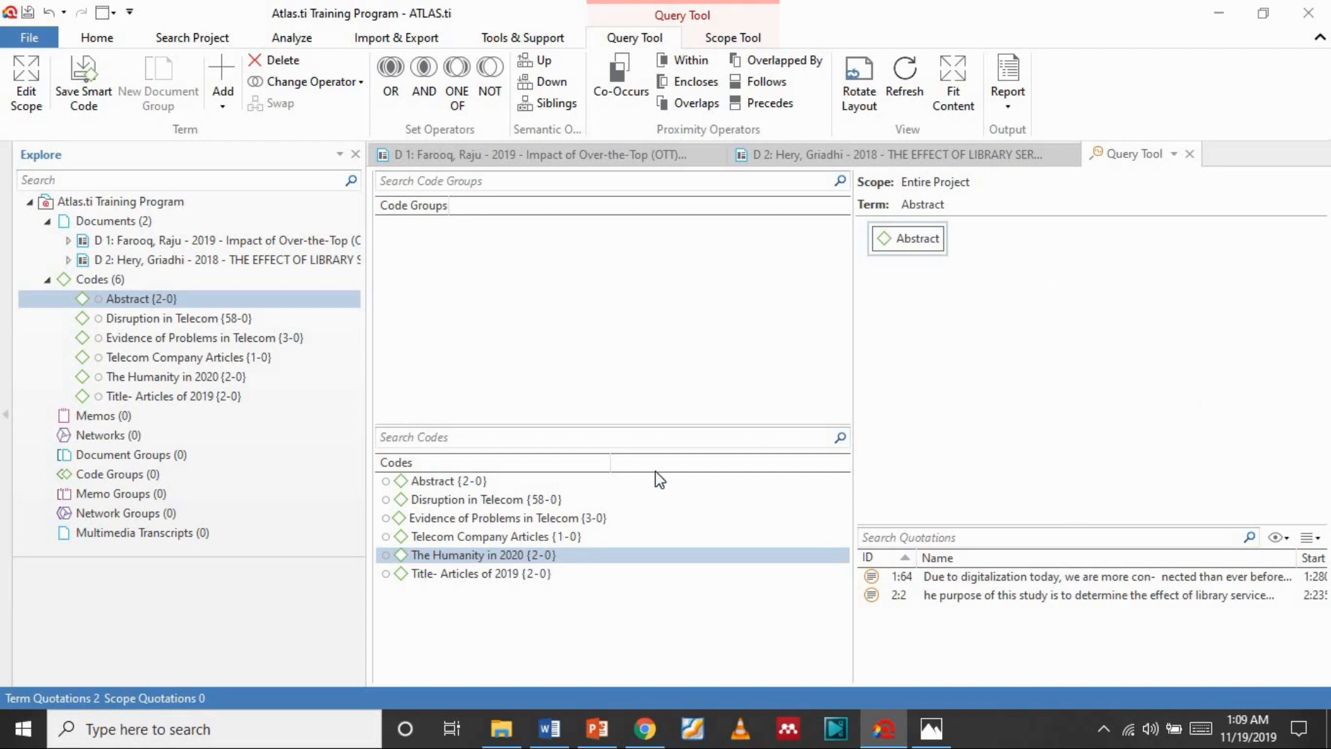
click(409, 501)
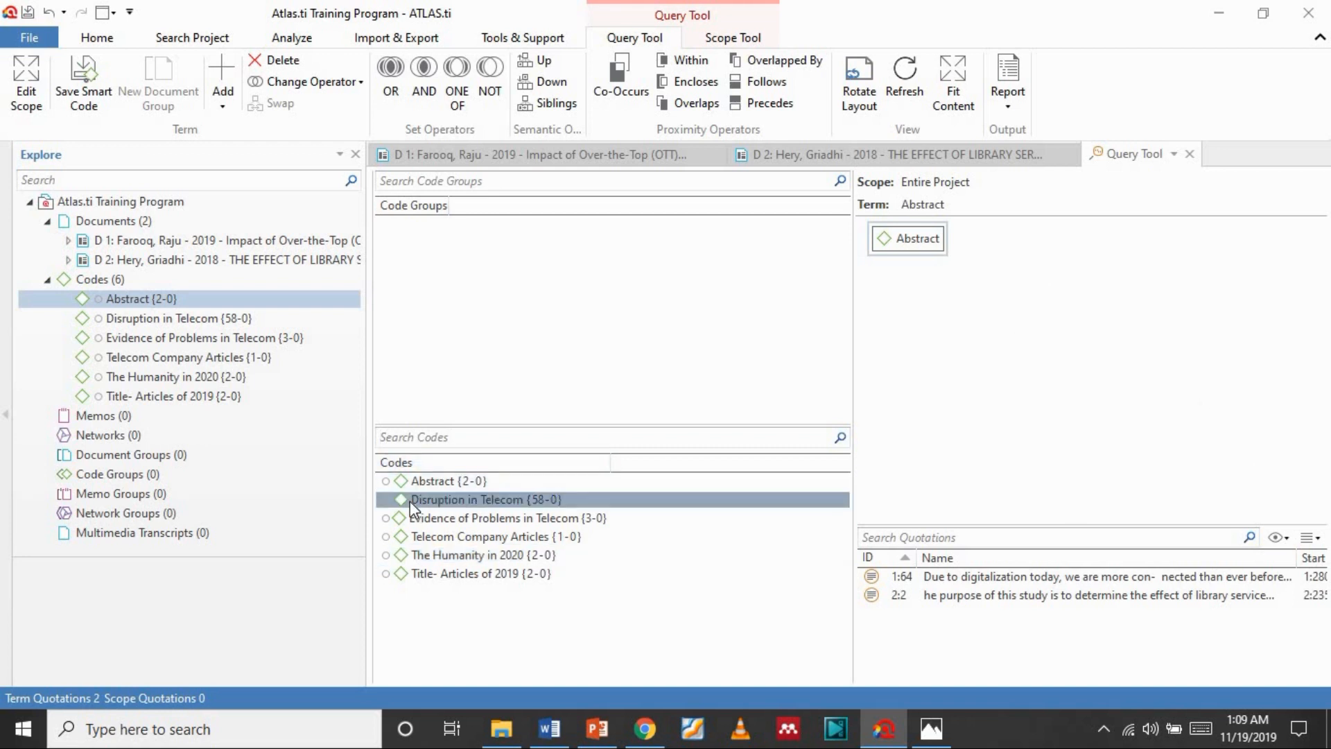
click(535, 520)
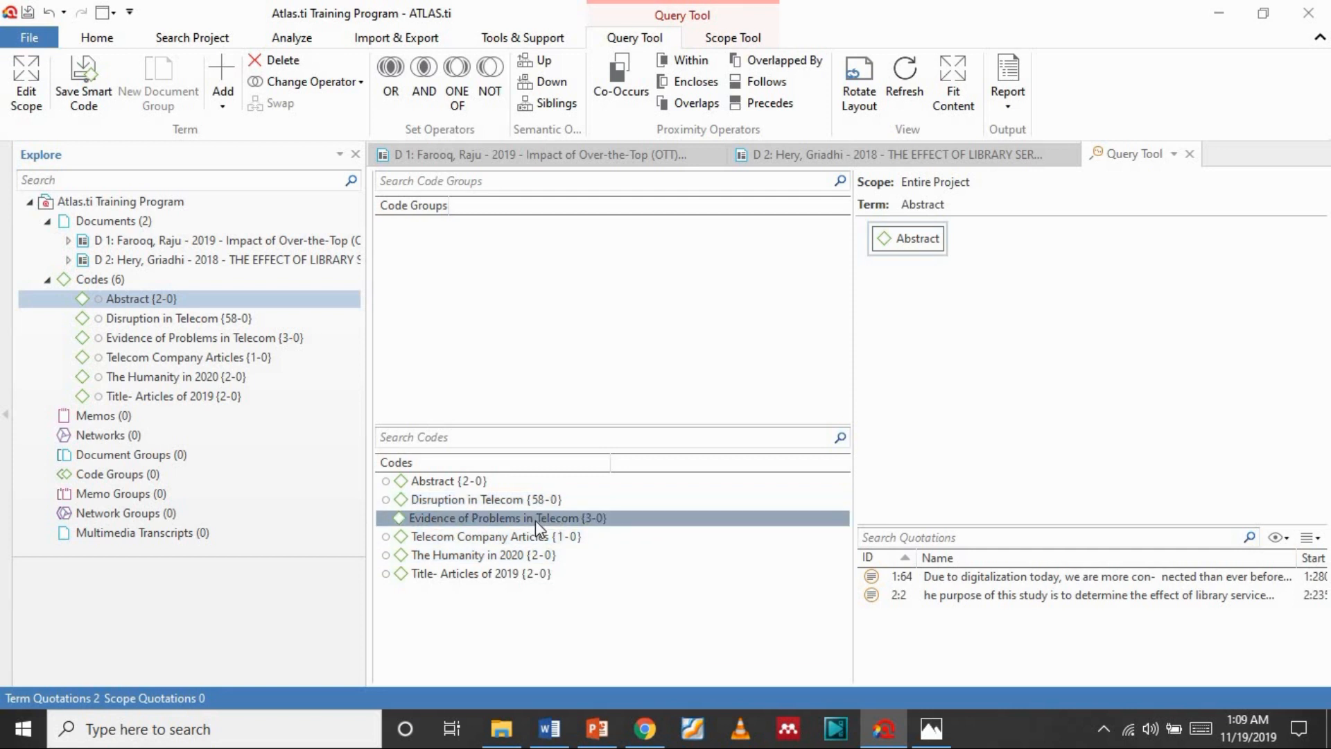
right_click(536, 520)
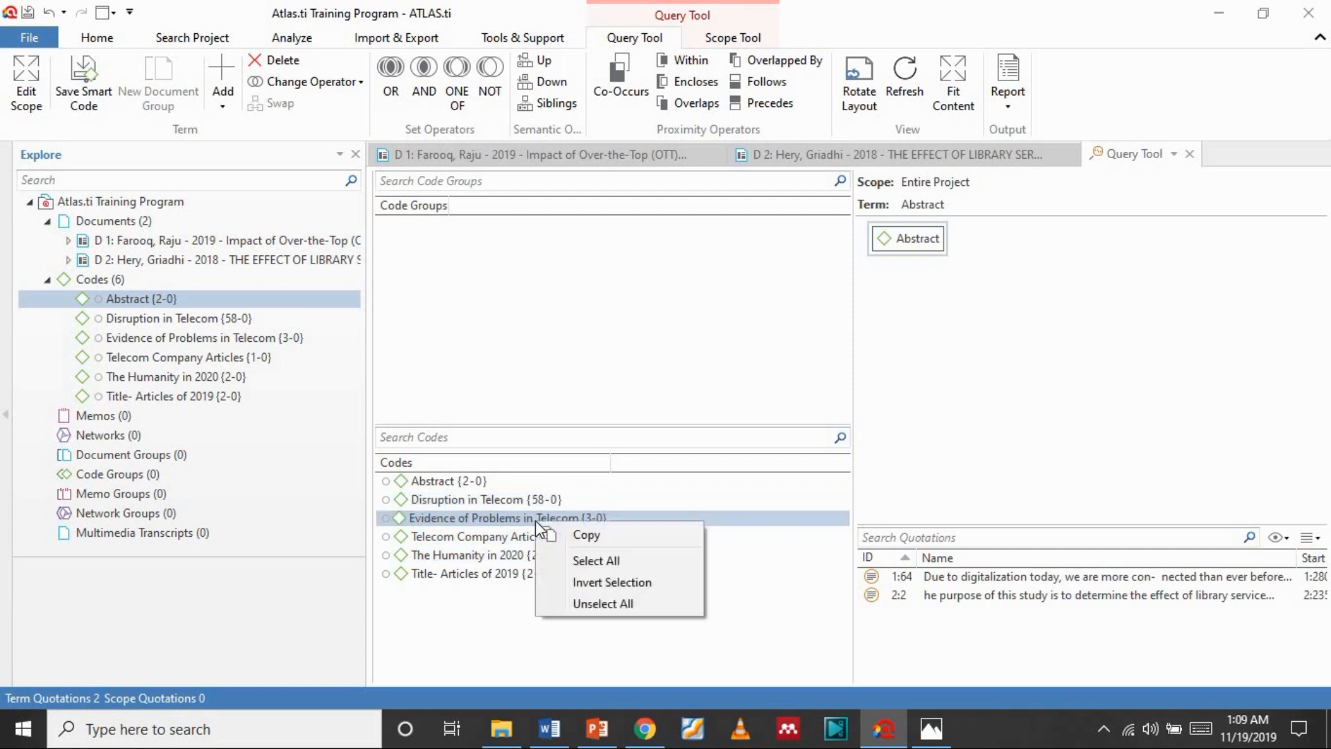
- Combine Abstract with Evidence of Problems in Telecom using the AND operator, and negate Abstract with NOT
click(426, 94)
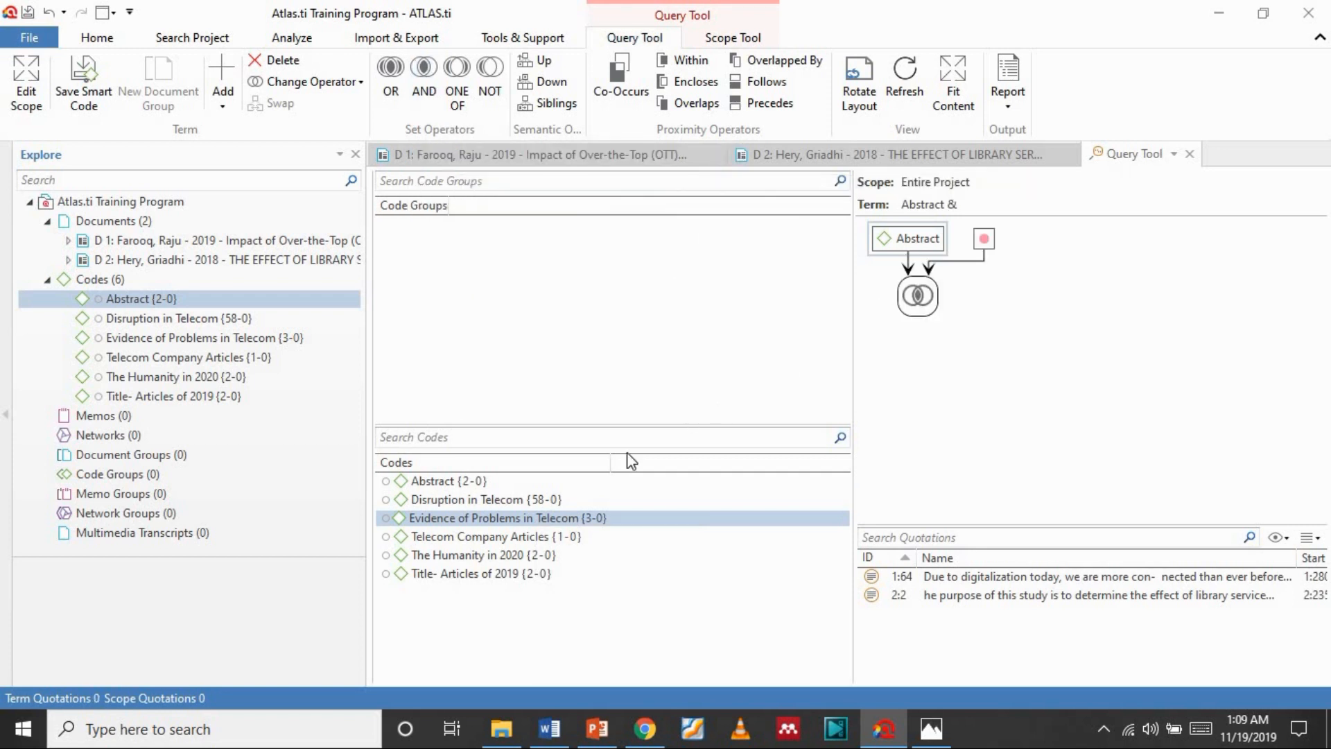
drag(578, 483, 989, 237)
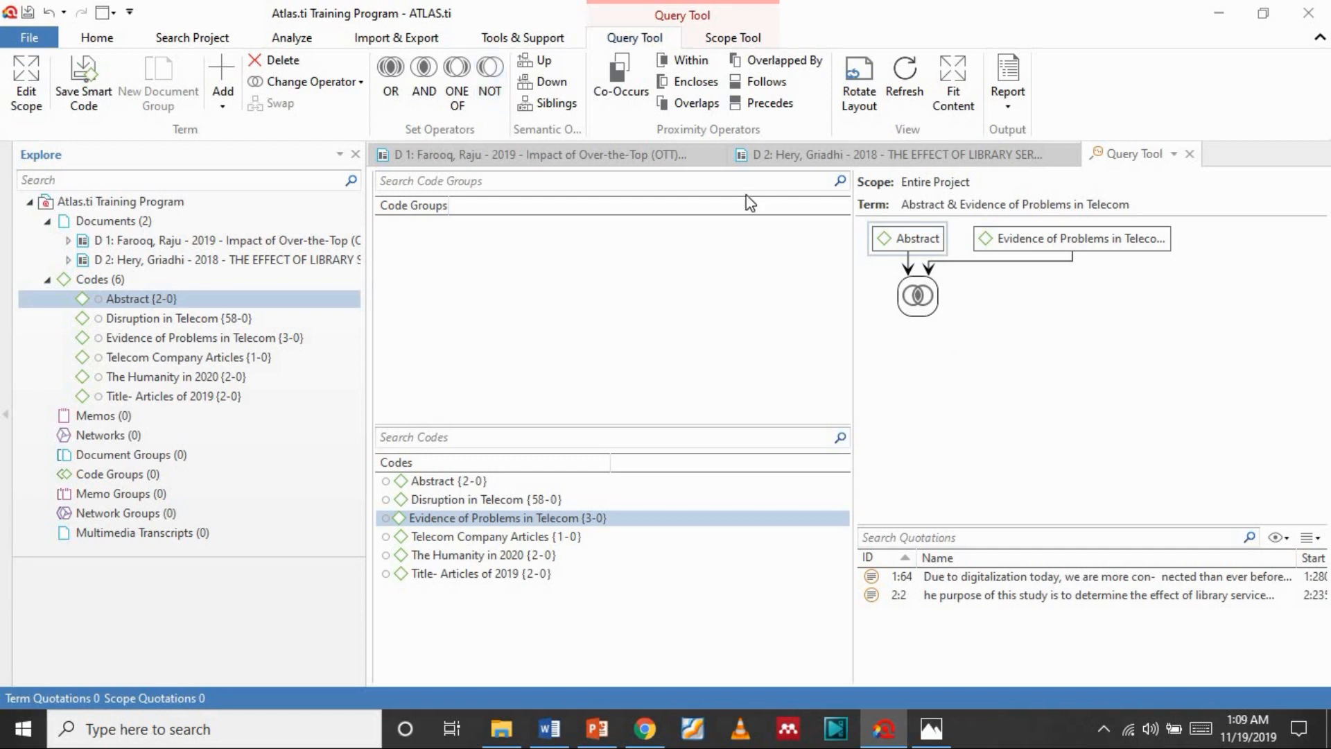
click(487, 77)
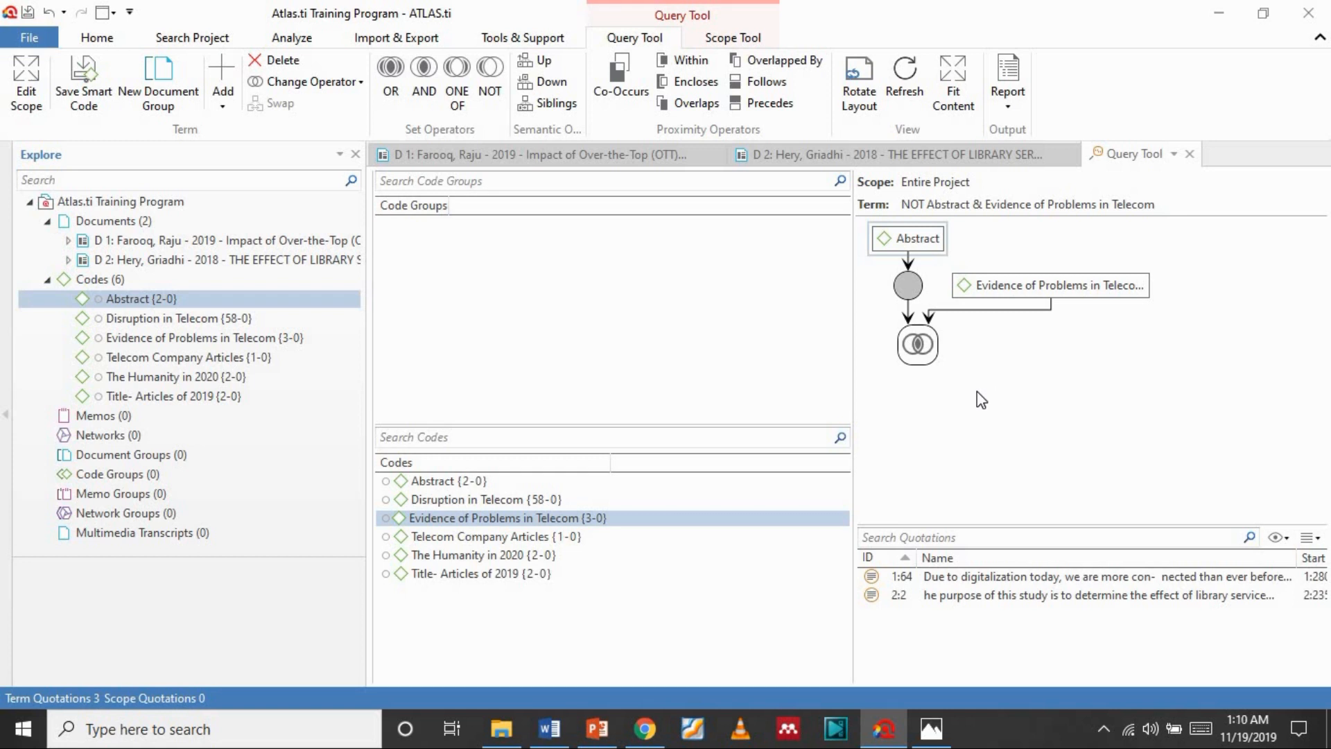
- Add the Co-Occurs, Within, Encloses, Follows and Overlapped By operators to the Abstract term, in that order
ctrl+click(598, 500)
drag(874, 184, 877, 243)
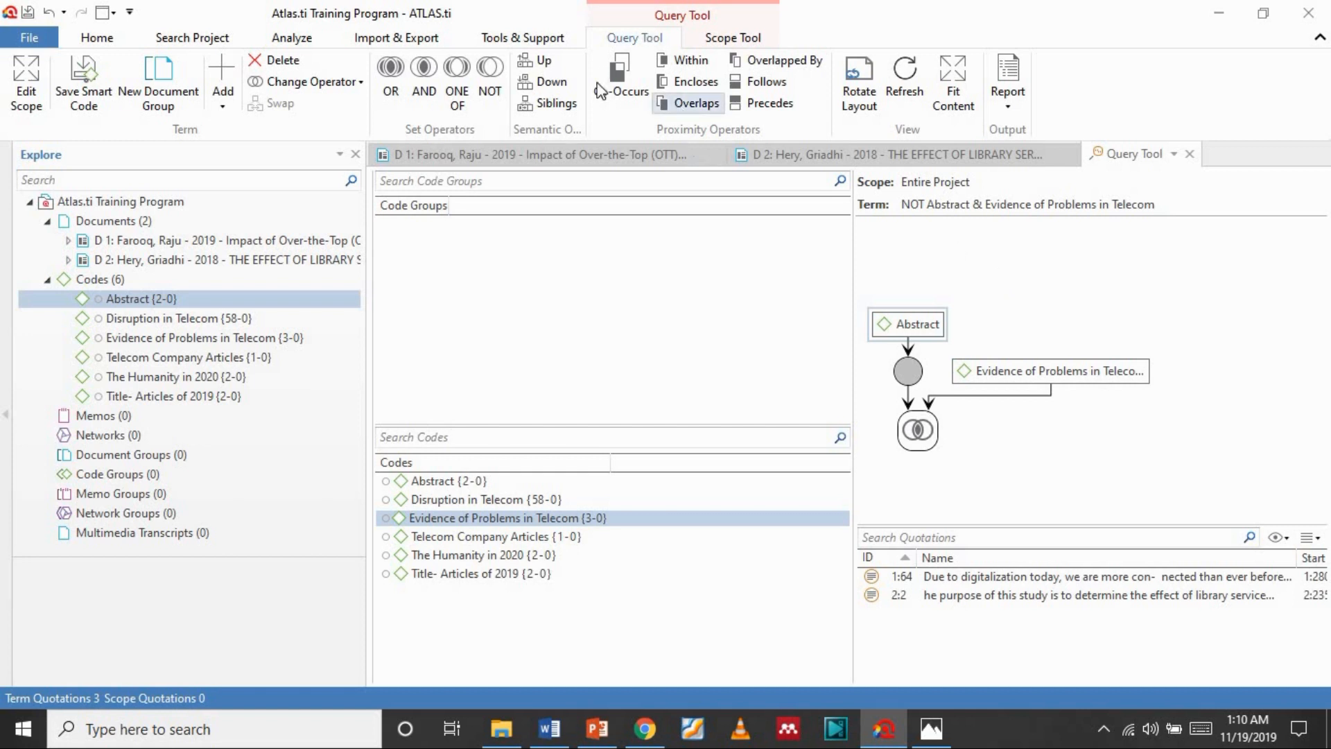
click(617, 76)
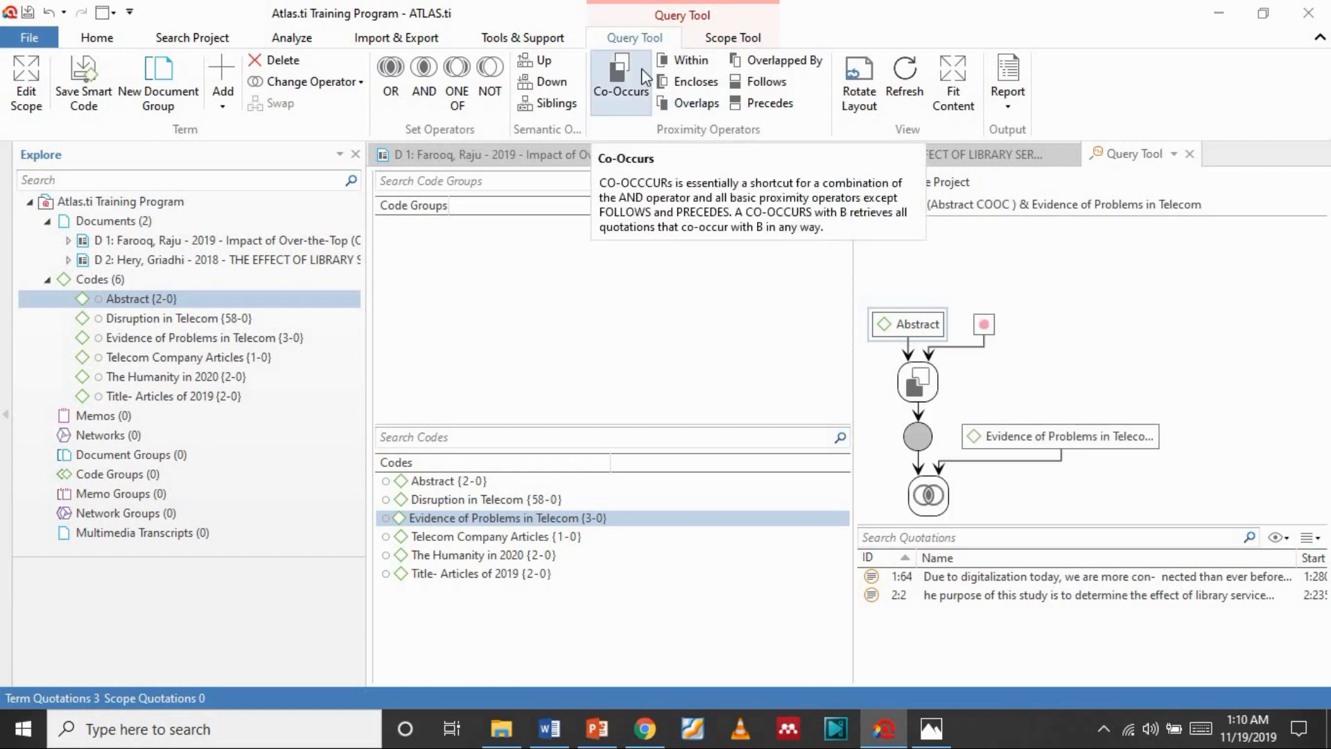
click(682, 61)
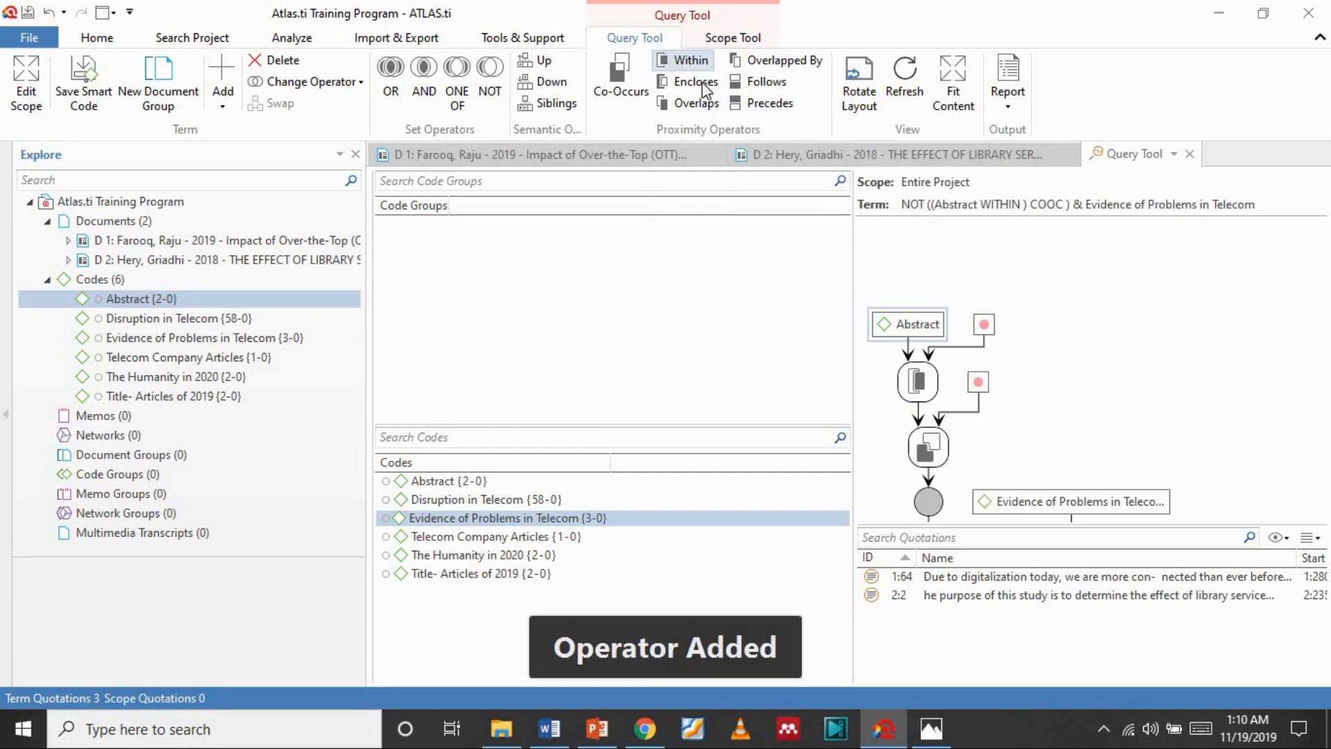
click(701, 84)
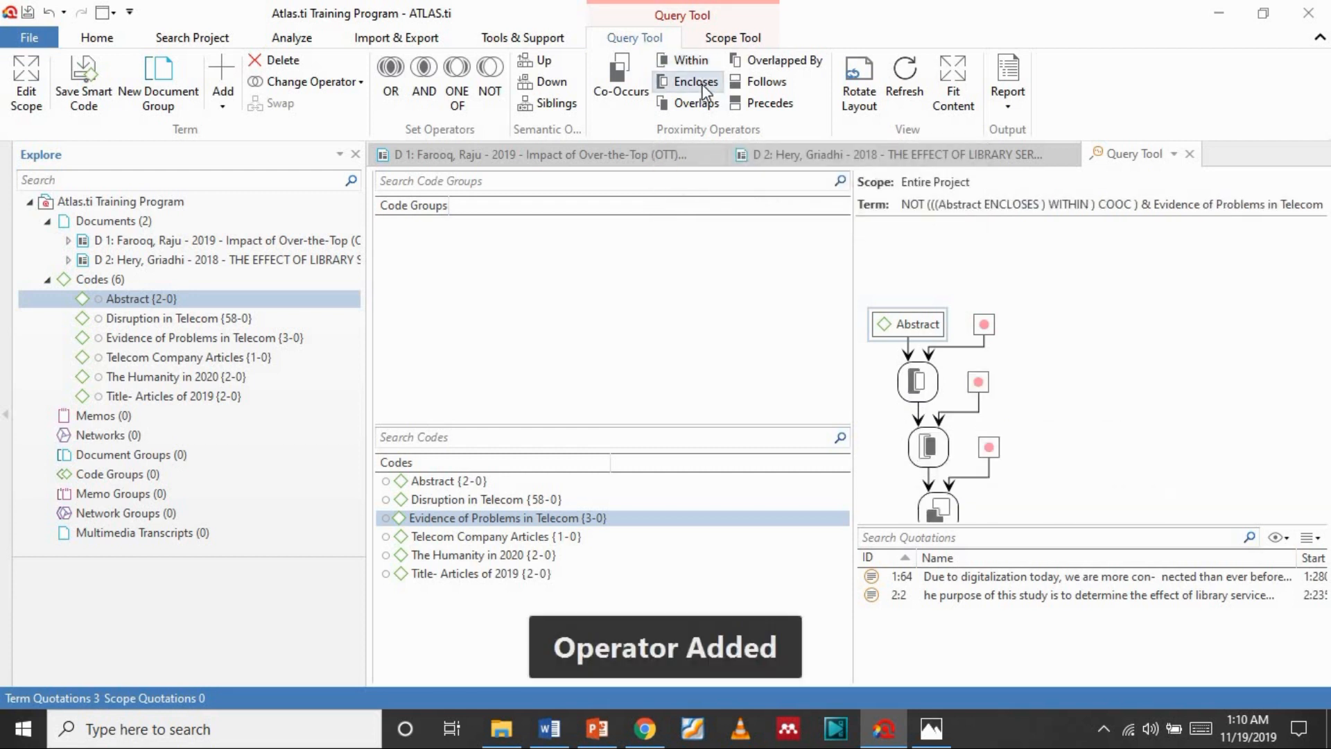
click(747, 82)
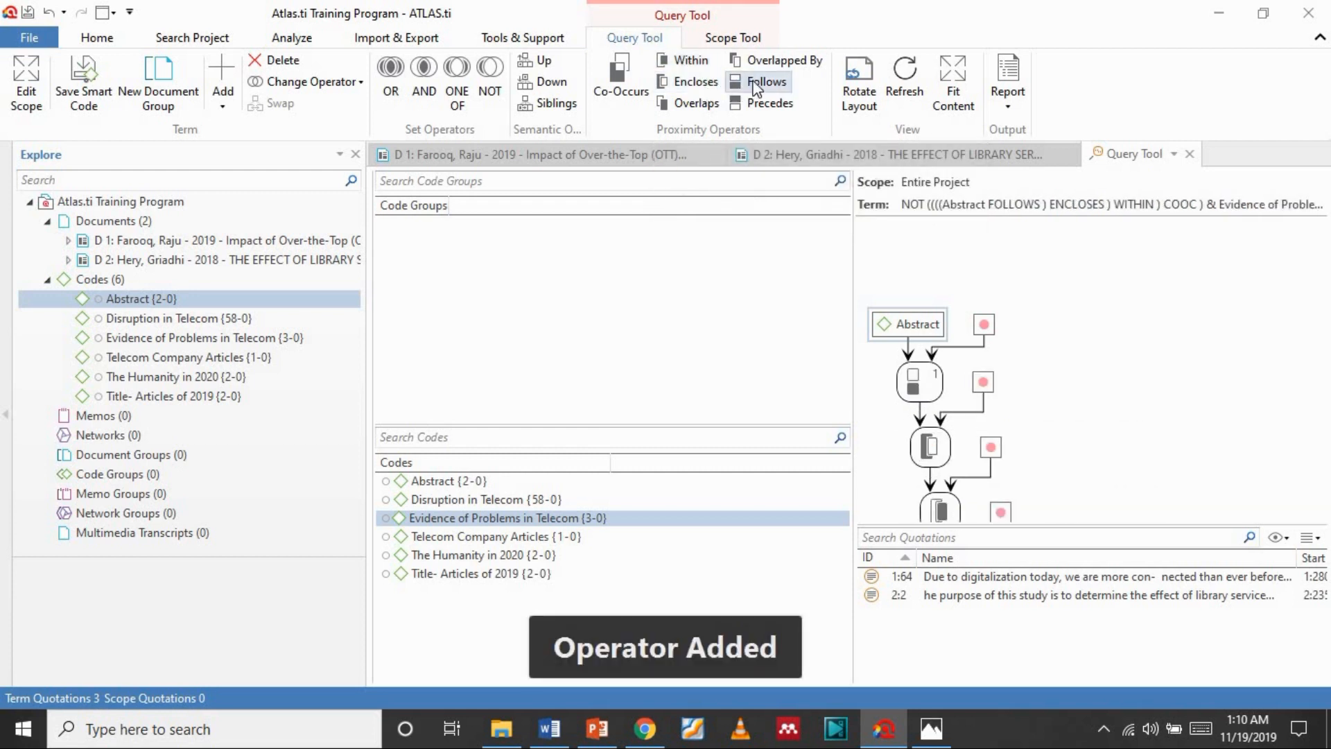
click(780, 64)
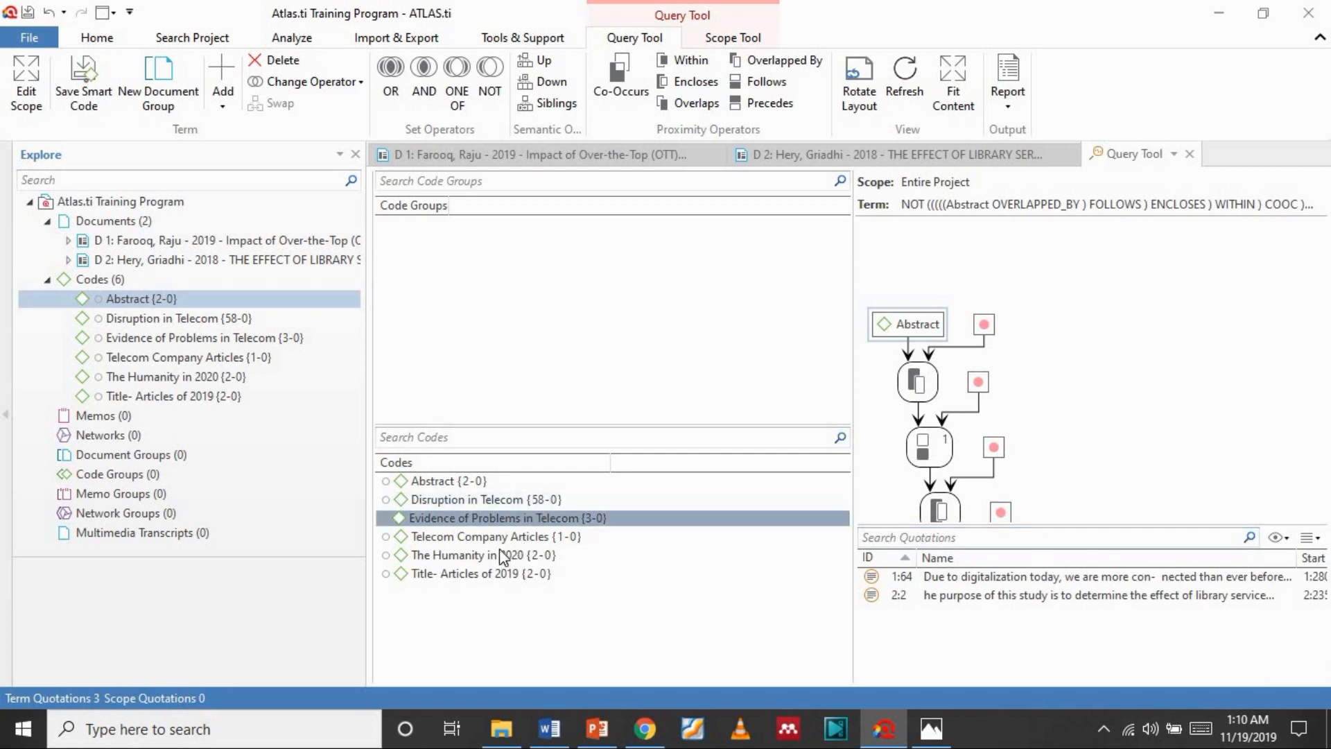
- Assign The Humanity in 2020 to the empty Overlapped By and Within operands, and Telecom Company Articles to Follows
drag(549, 548, 985, 323)
drag(496, 534, 961, 383)
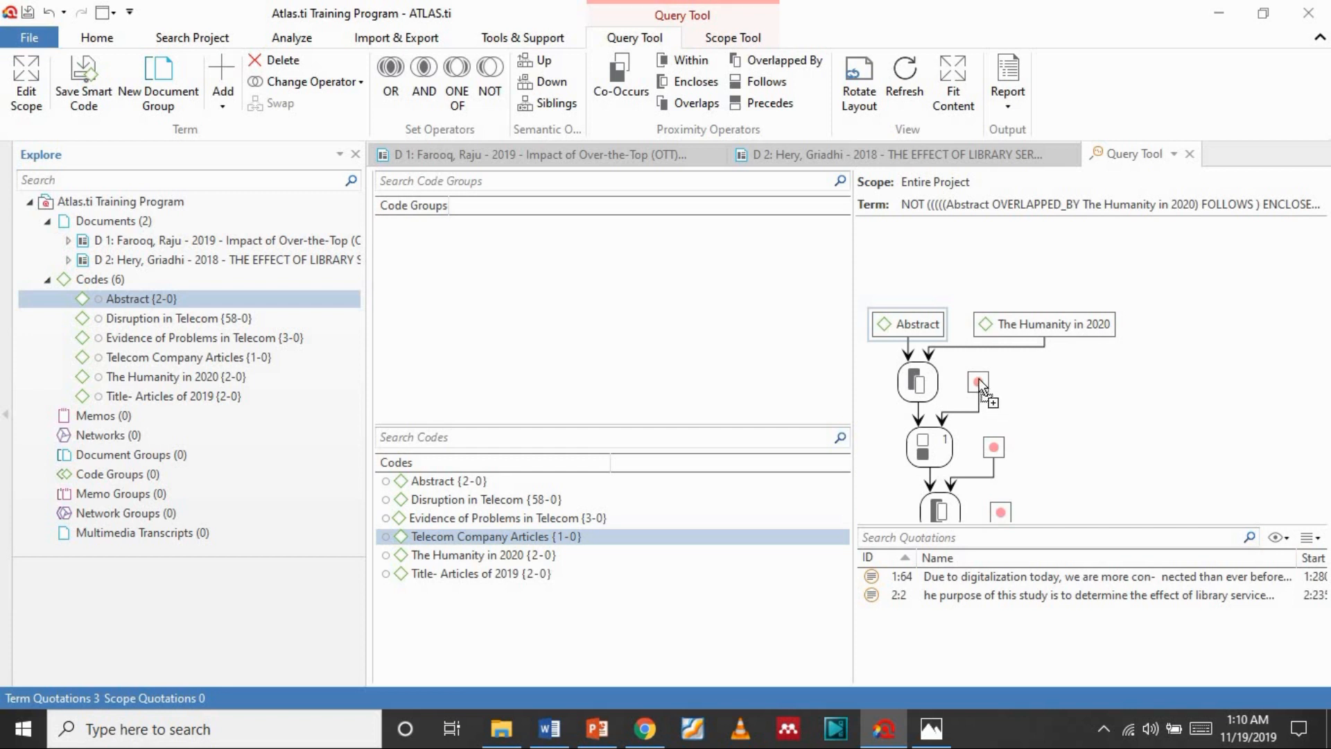
drag(980, 384, 979, 383)
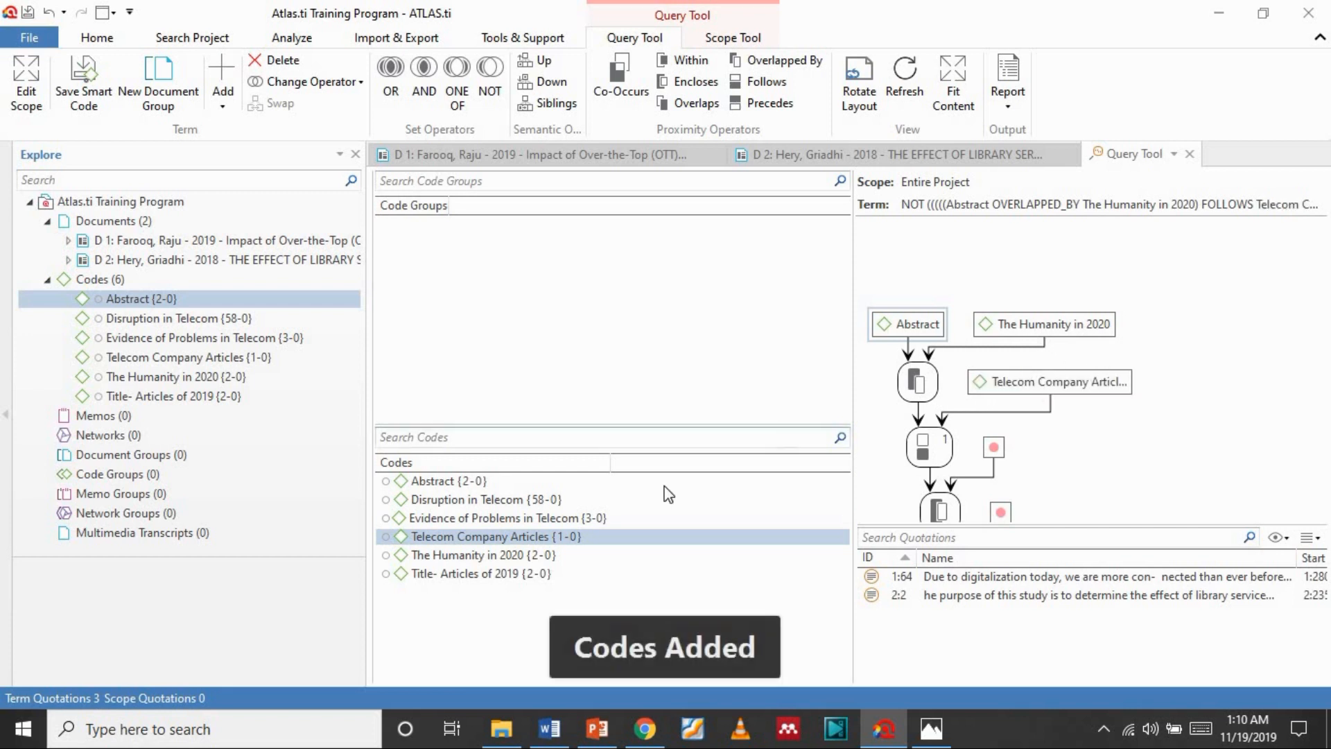
drag(512, 561, 1006, 514)
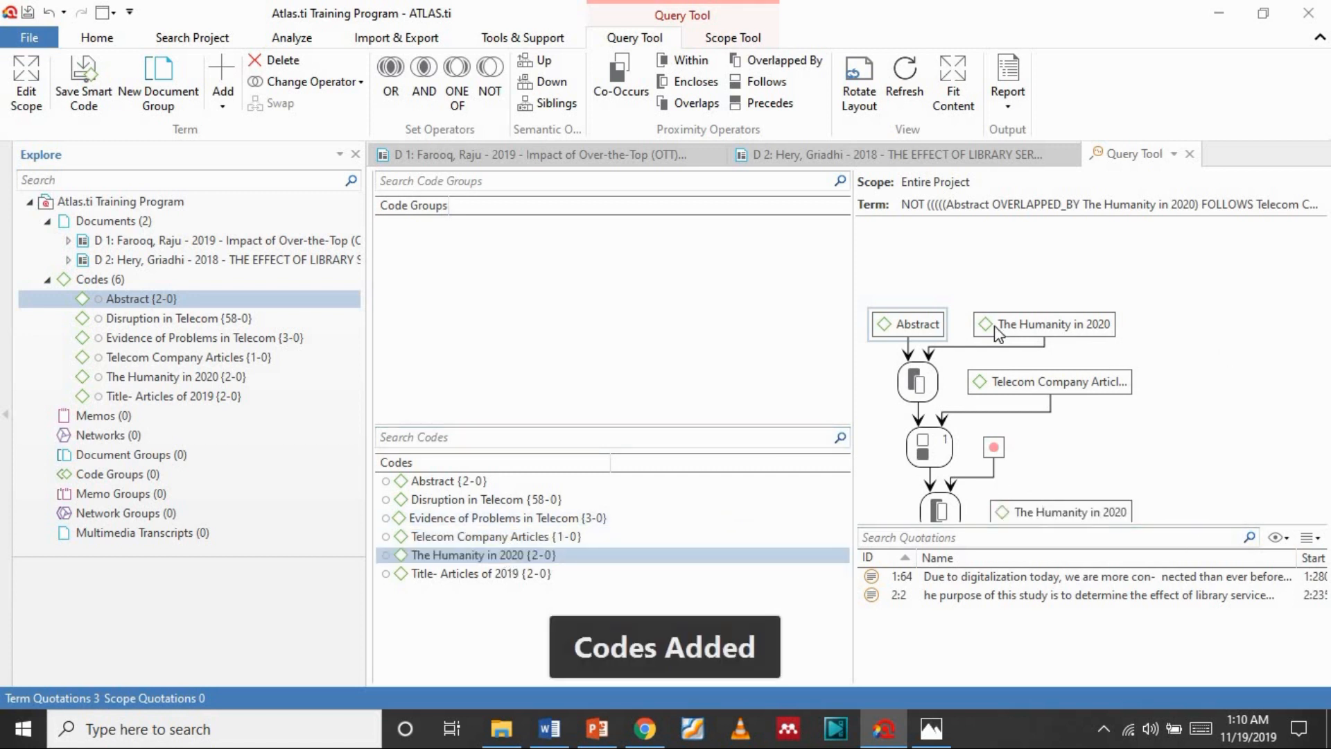
- Enlarge the query diagram area and assign Title- Articles of 2019 to Co-Occurs and The Humanity in 2020 to Encloses
drag(853, 285, 563, 314)
drag(936, 525, 957, 649)
drag(489, 574, 721, 577)
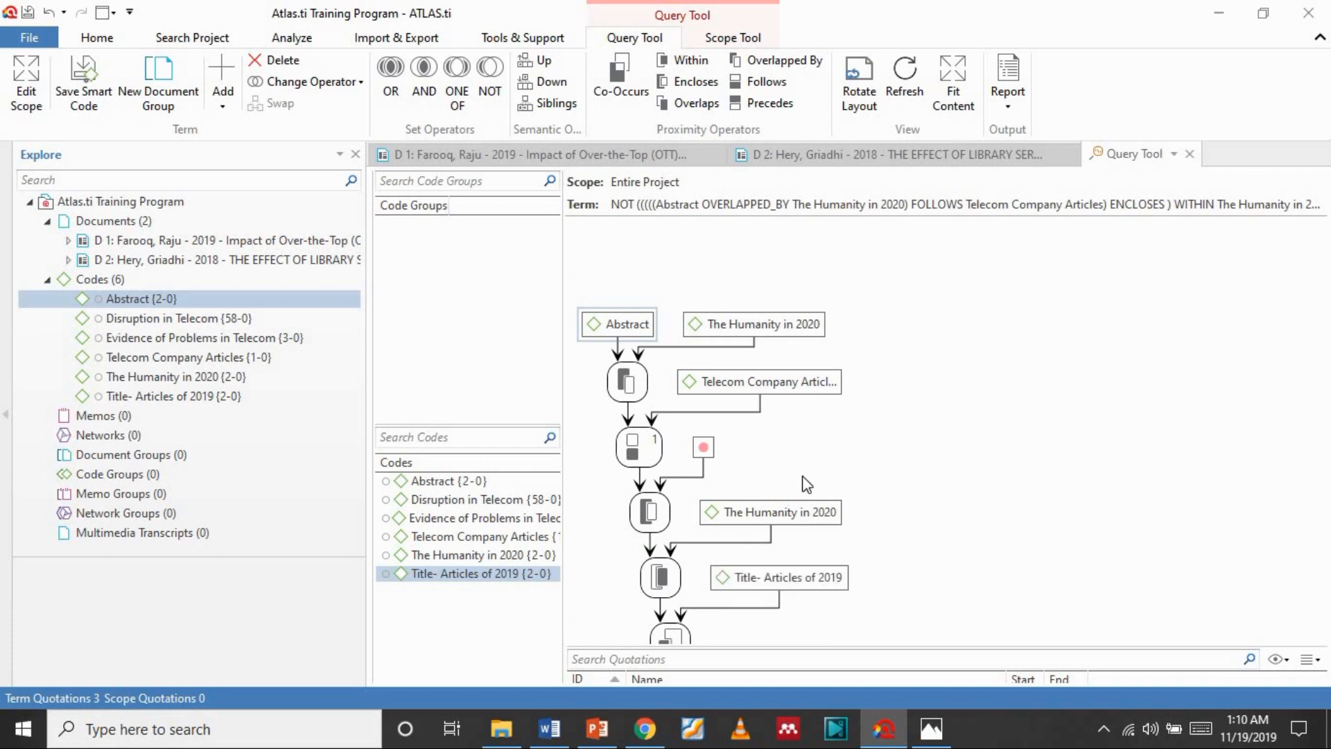
drag(466, 551, 705, 448)
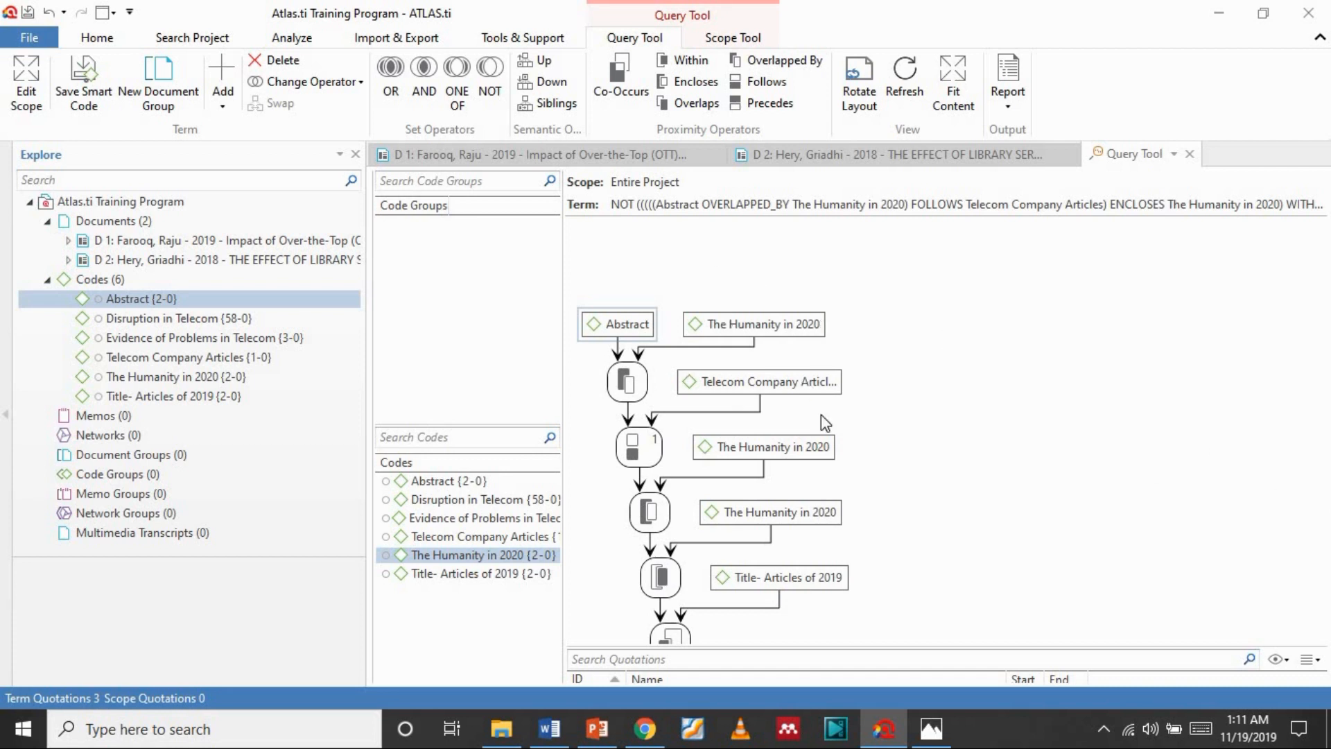
- Apply the Siblings operator to Abstract and fit the whole query diagram into view in a vertical layout
click(537, 103)
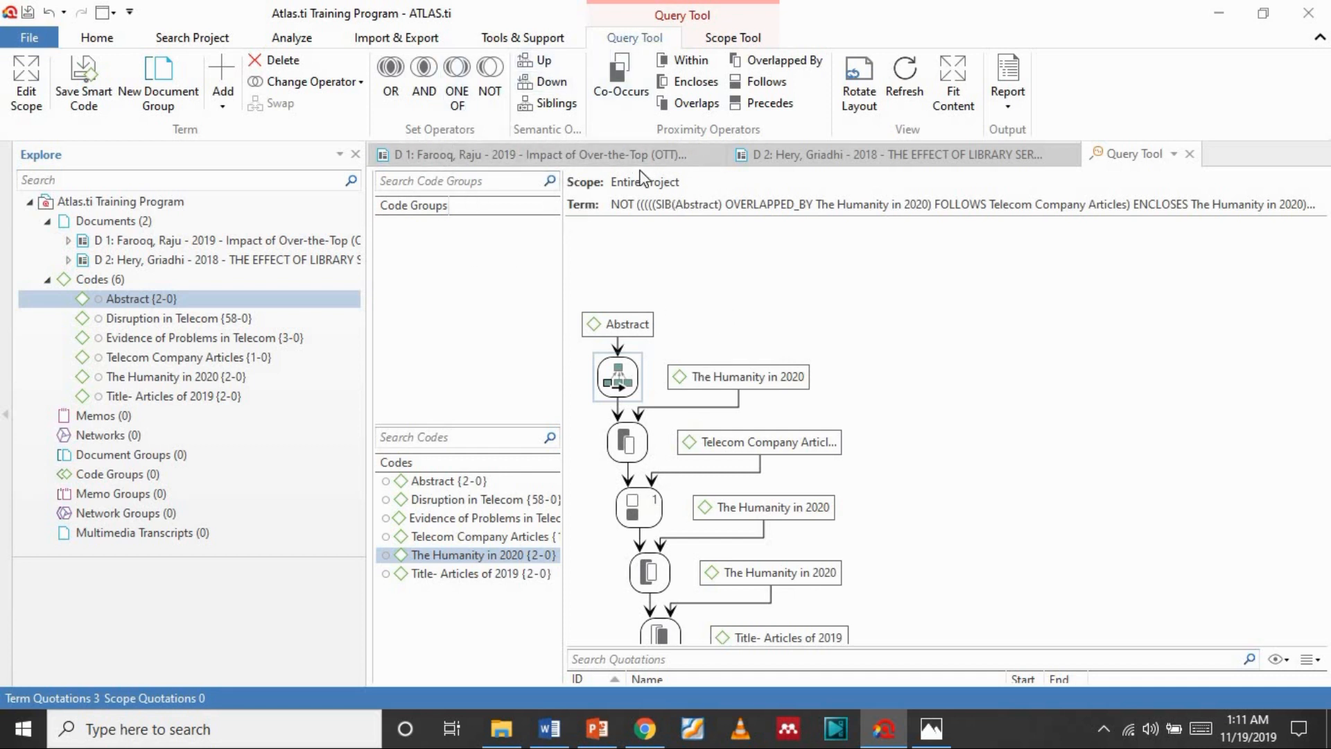
click(853, 75)
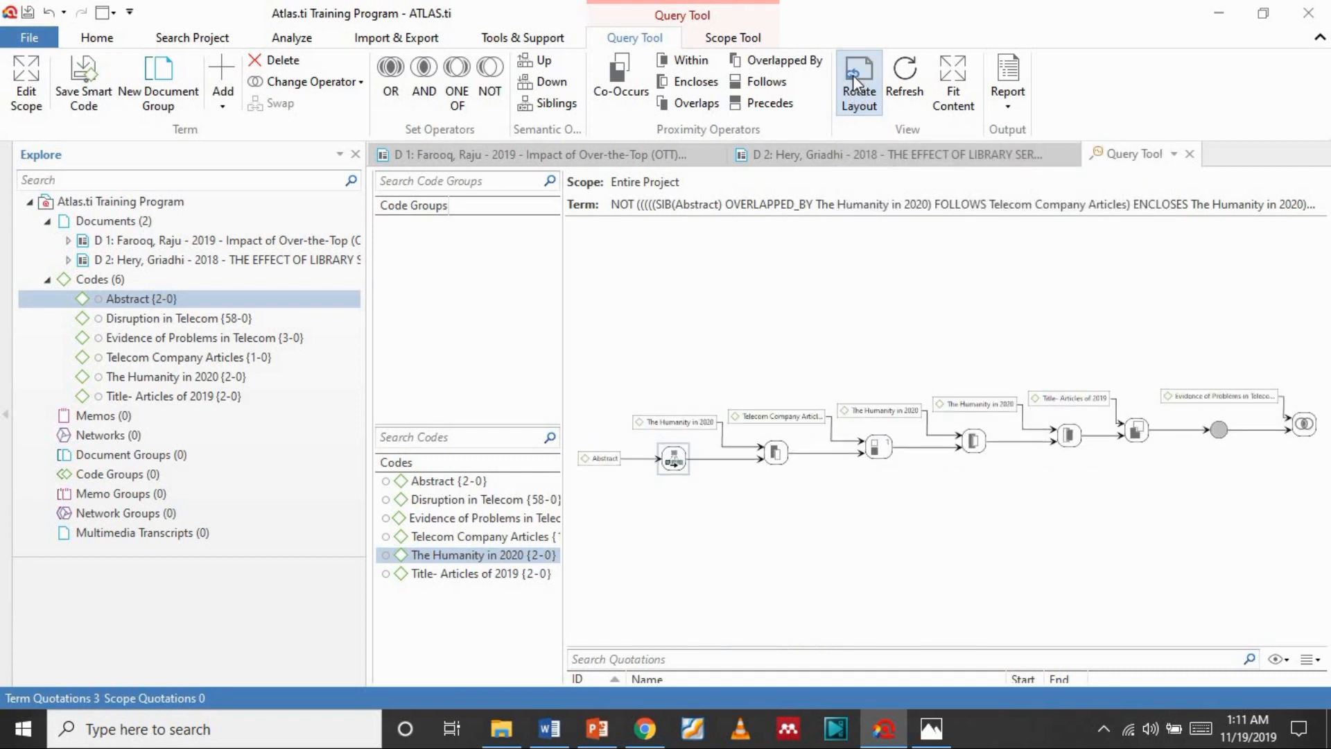
click(853, 75)
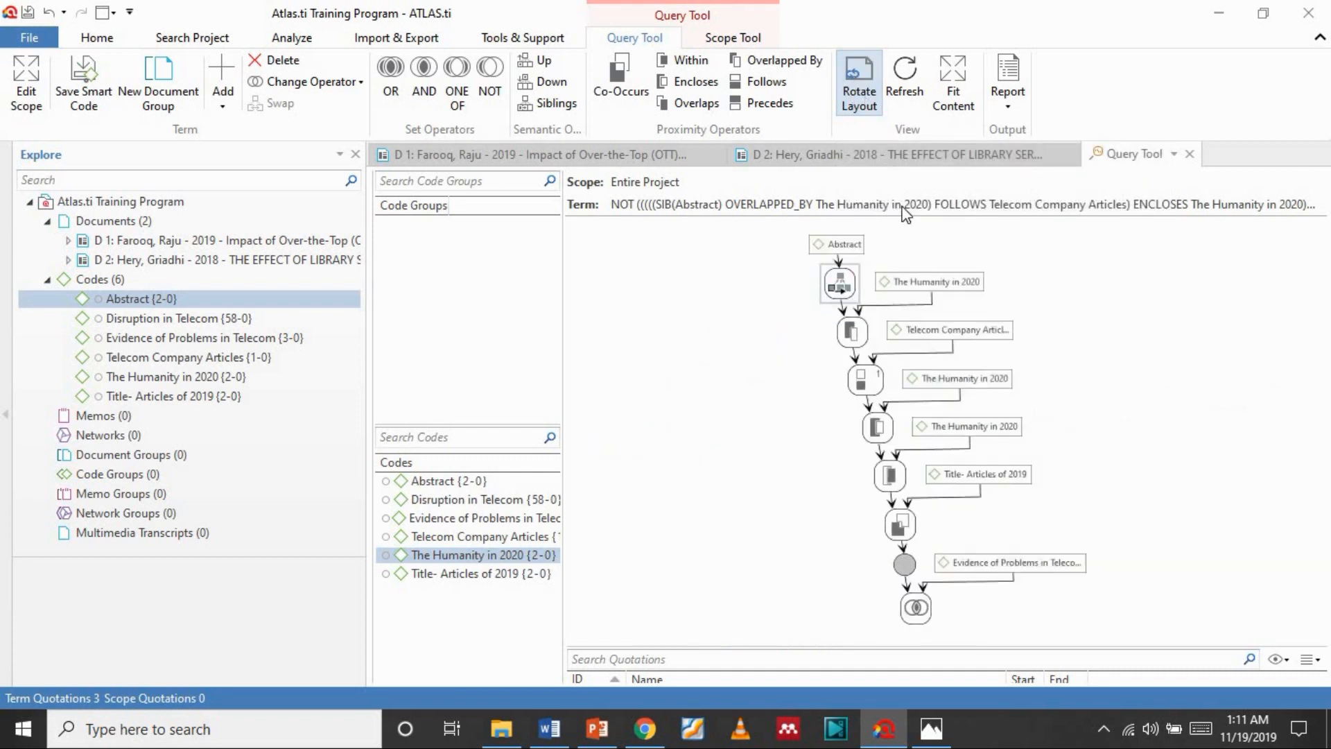
click(957, 104)
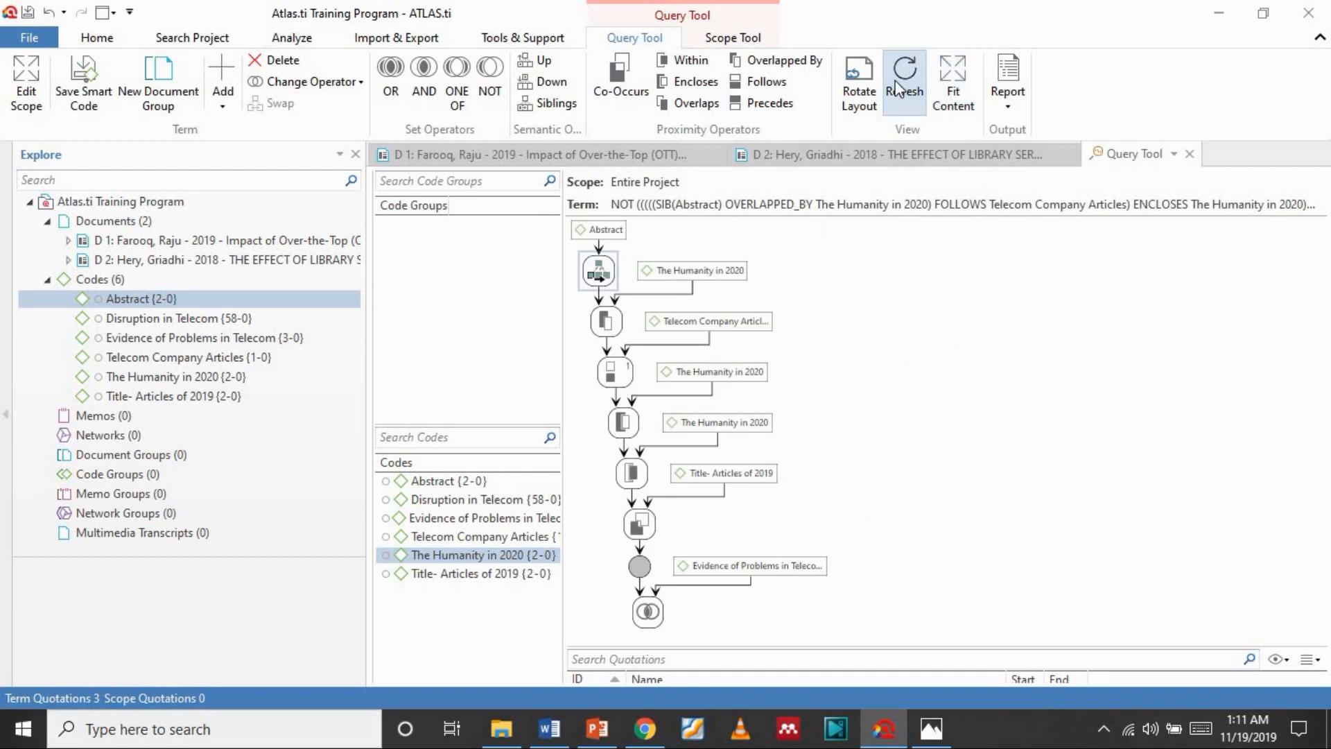
- Examine the report options for the query, such as content, comments, codes and memos, without creating a report
click(1008, 90)
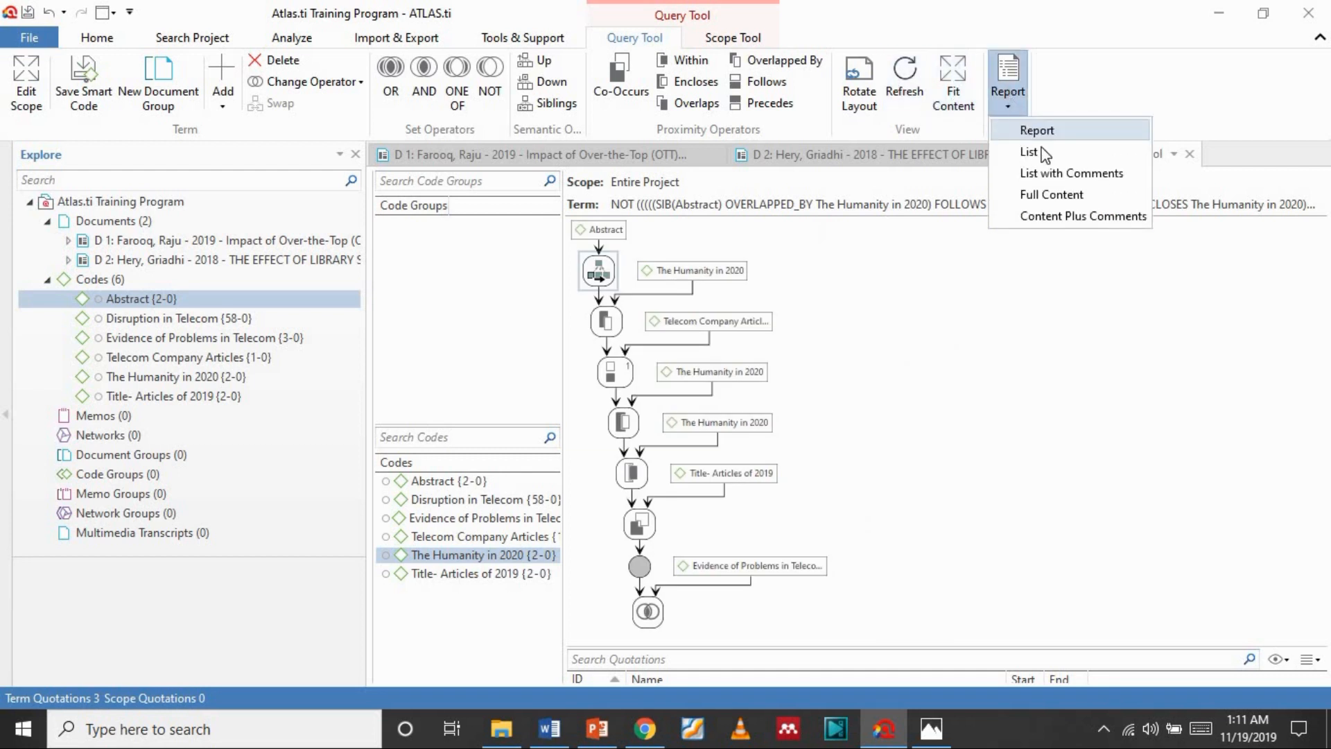
click(1038, 132)
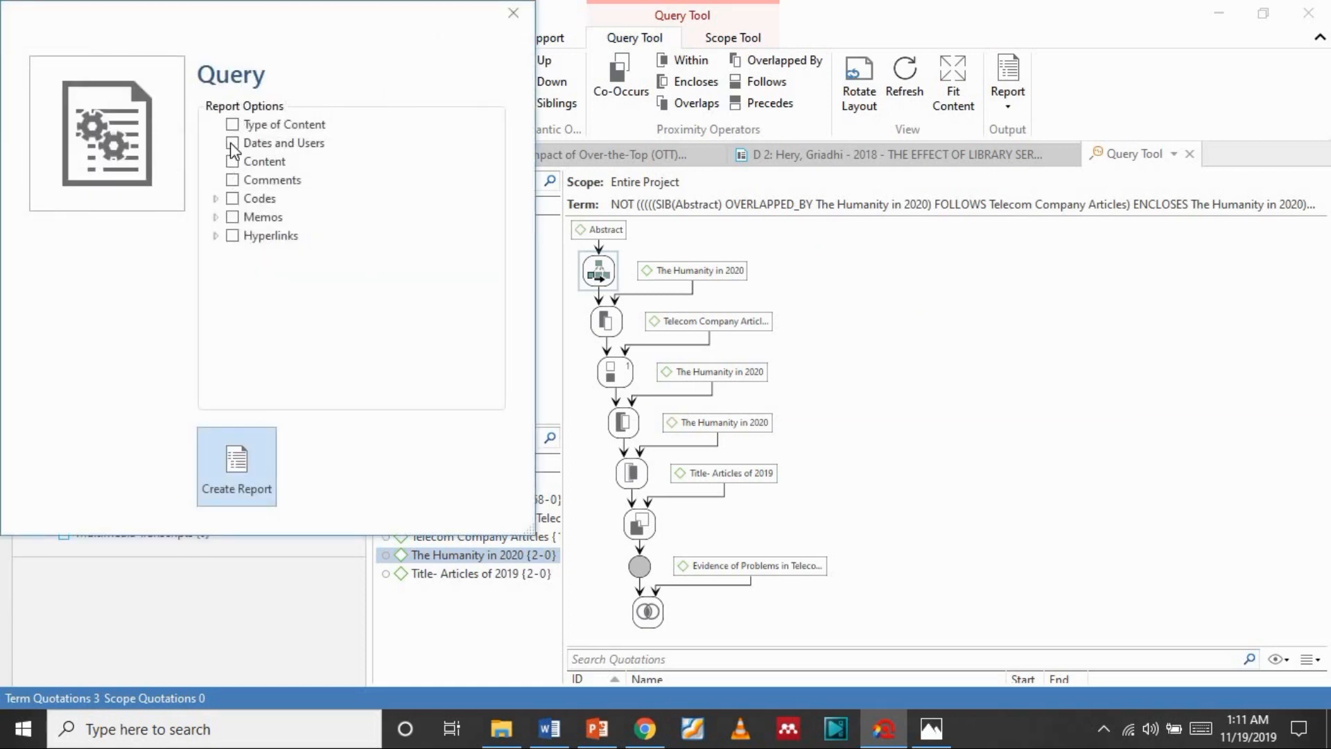
click(513, 12)
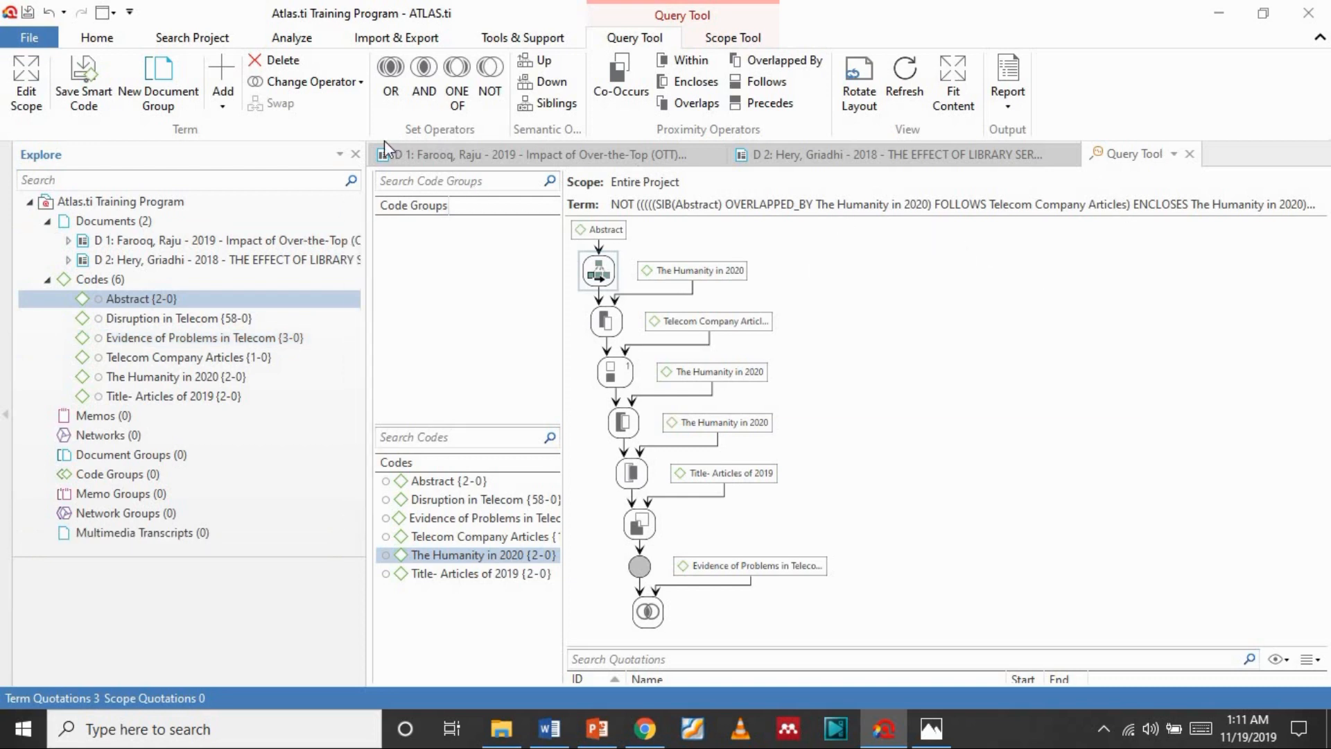
- Save the query term as a smart code under its suggested name and list the new code's quotations
click(84, 87)
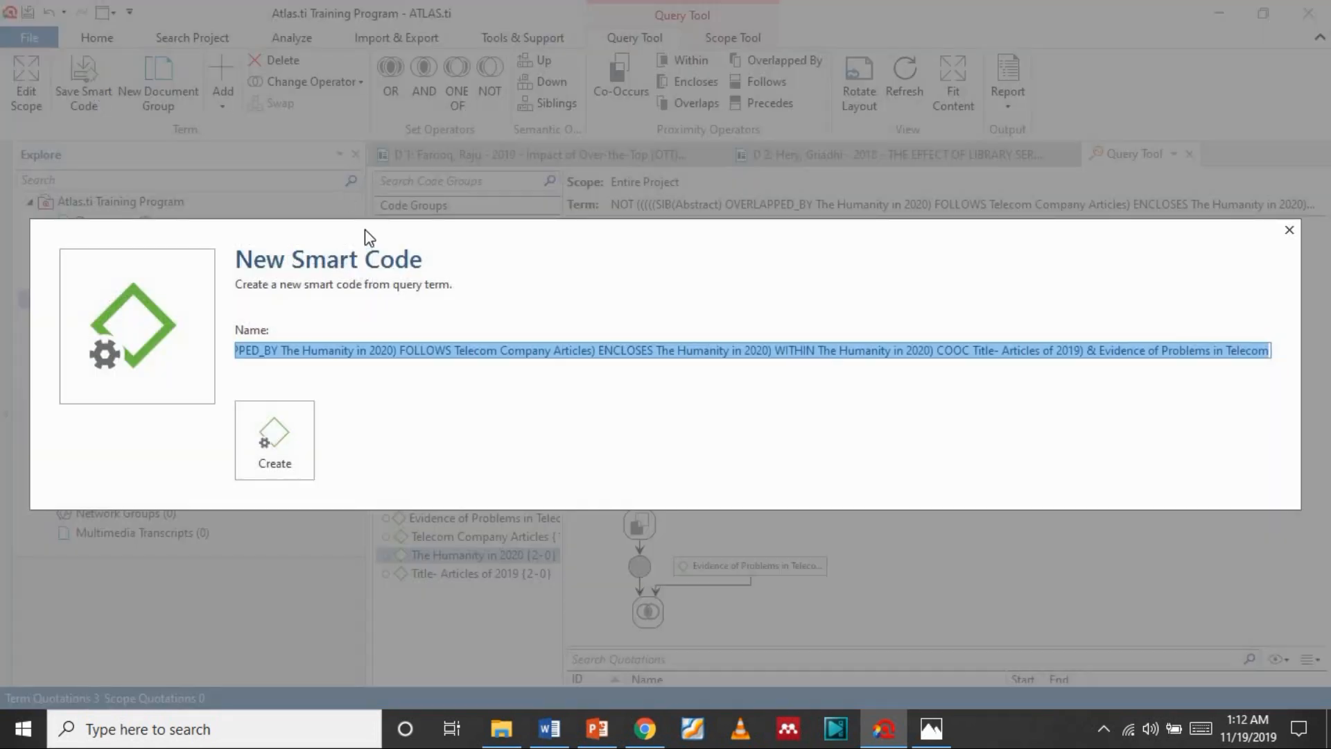
click(270, 434)
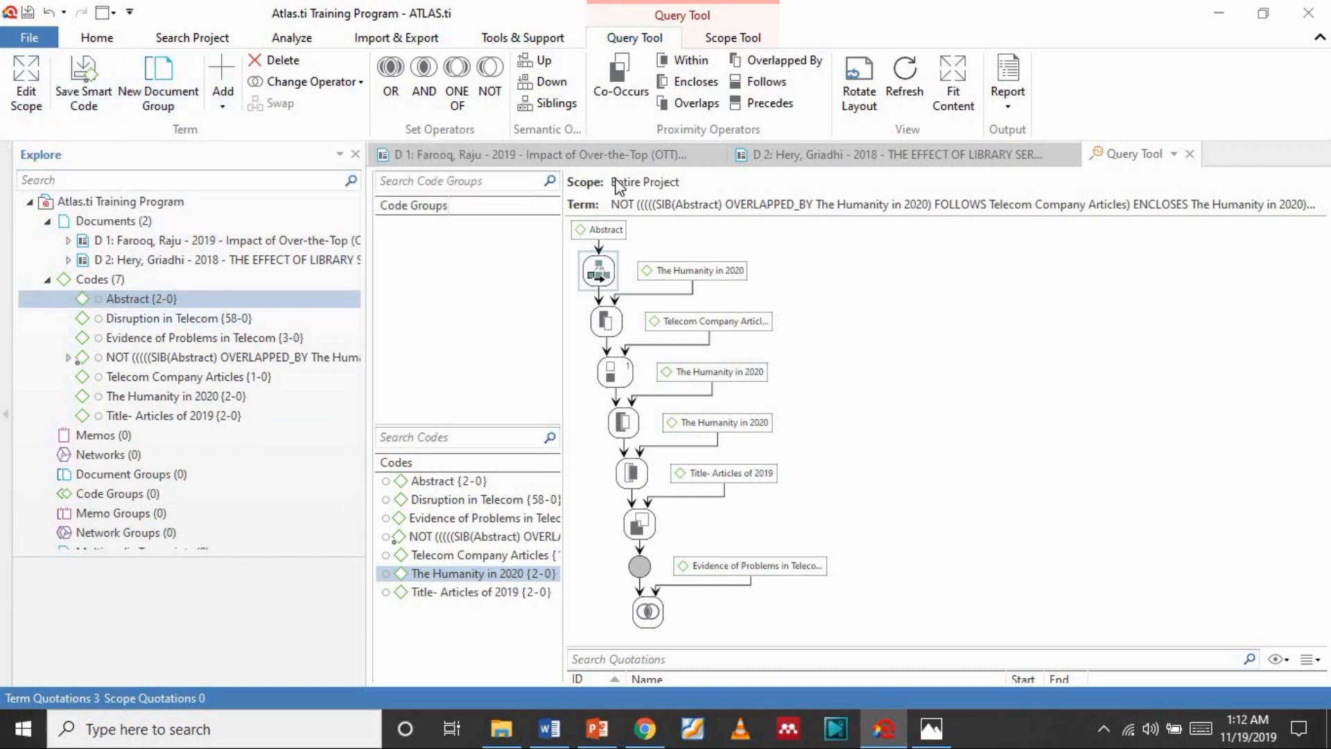
click(1194, 154)
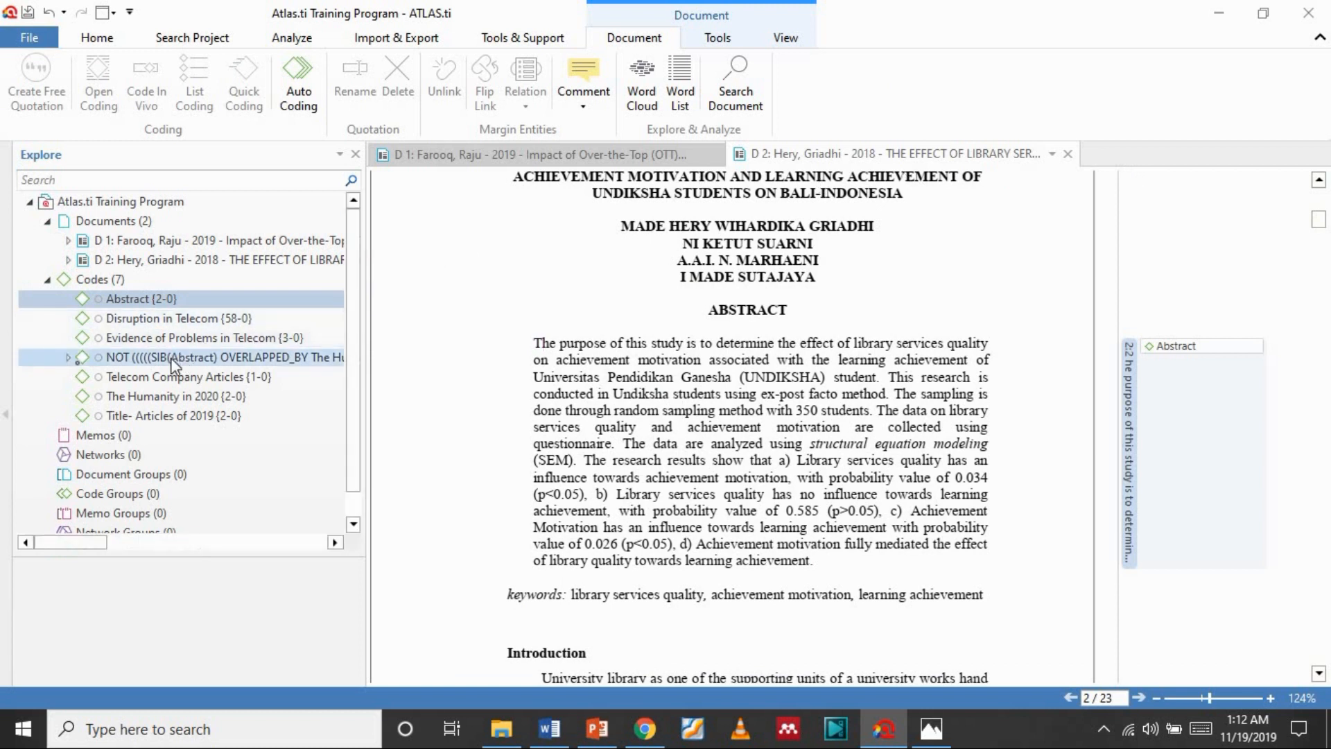
double_click(243, 357)
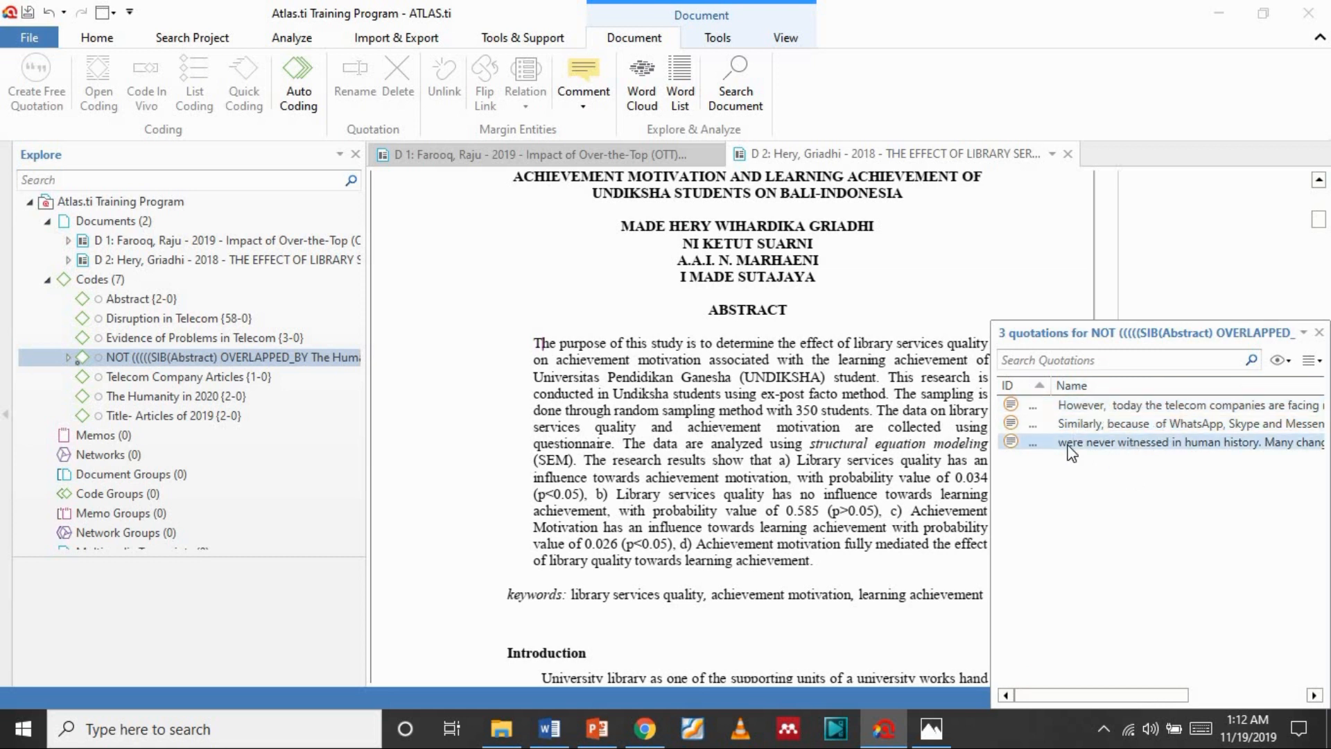
click(1319, 333)
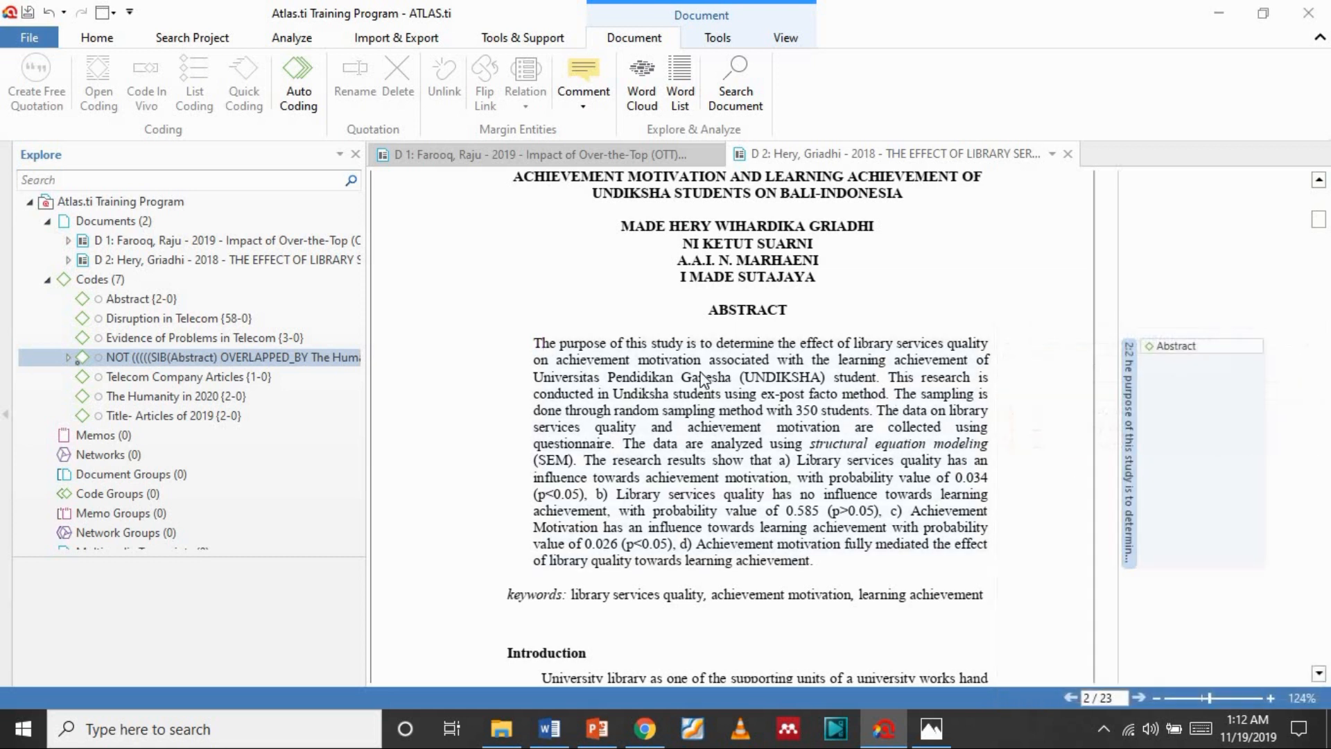
- Open the Memo Manager for the project and check the available commands for the Disruption in Telecom code
click(90, 436)
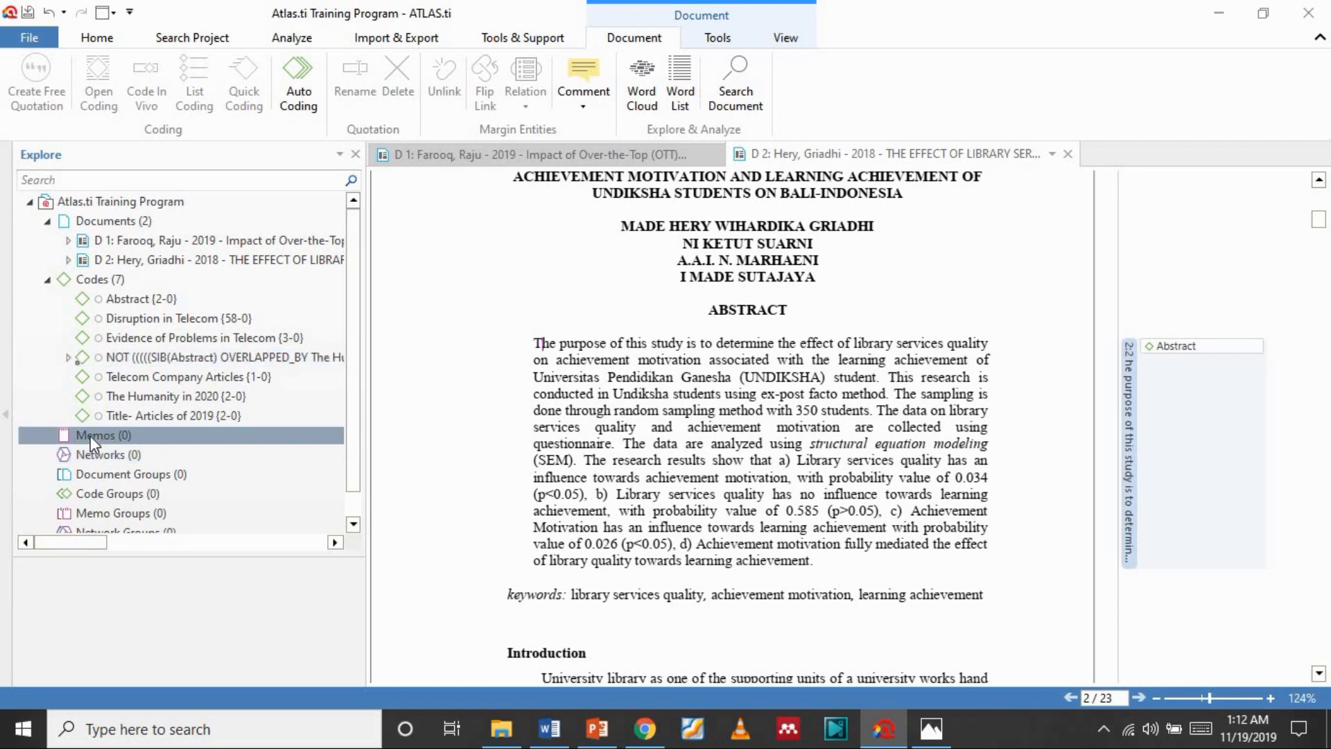
double_click(90, 436)
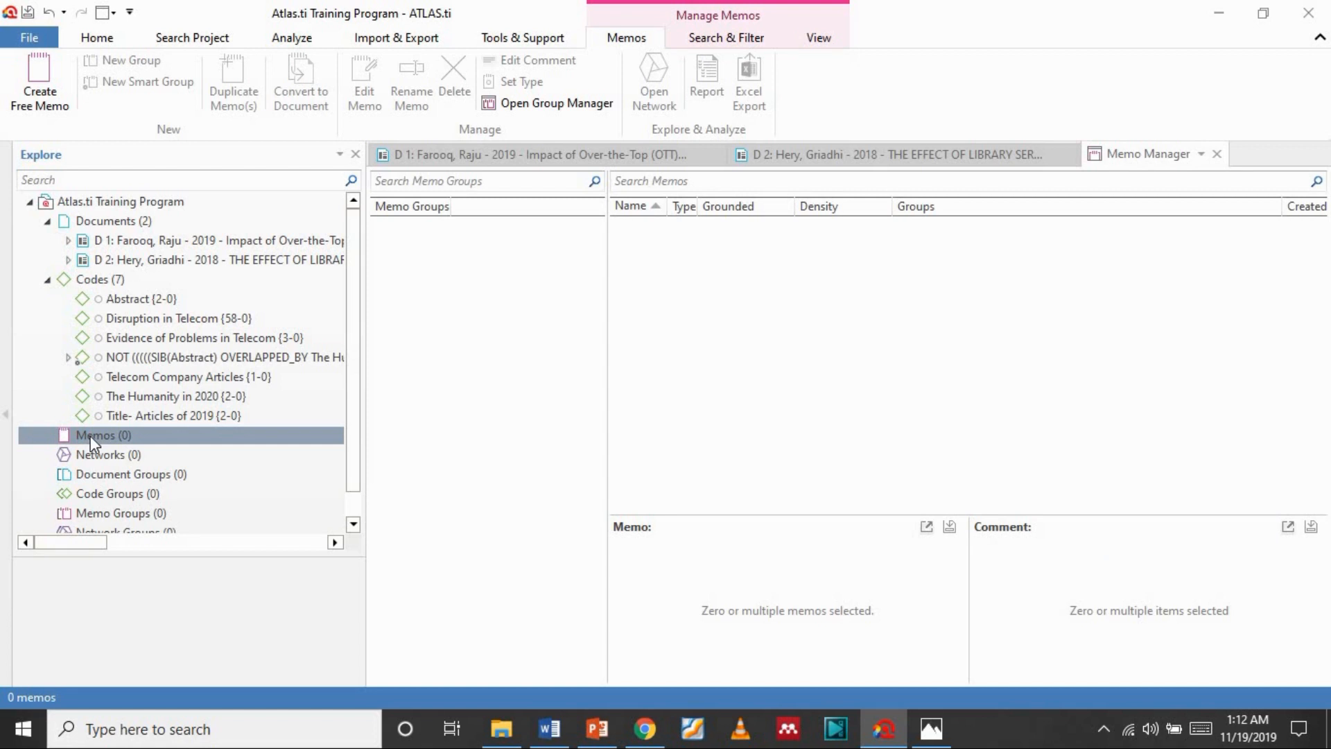
right_click(165, 321)
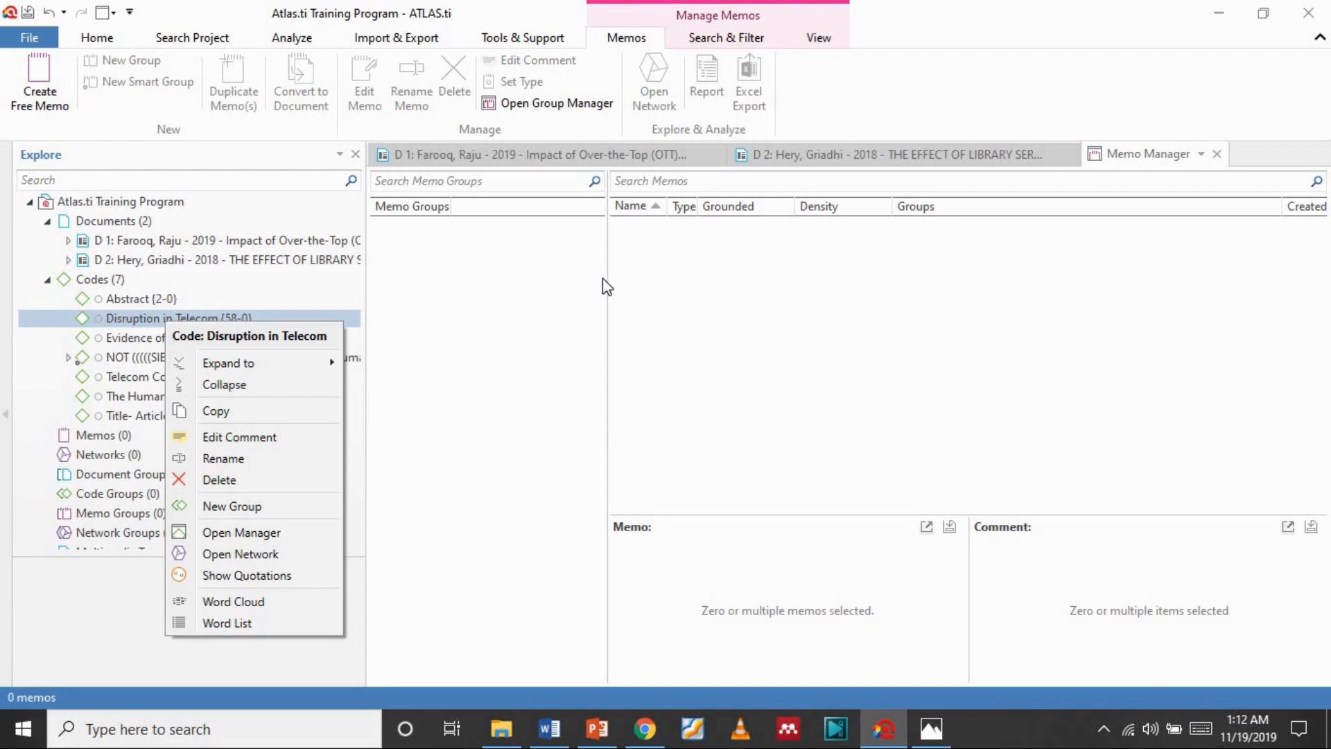
click(697, 304)
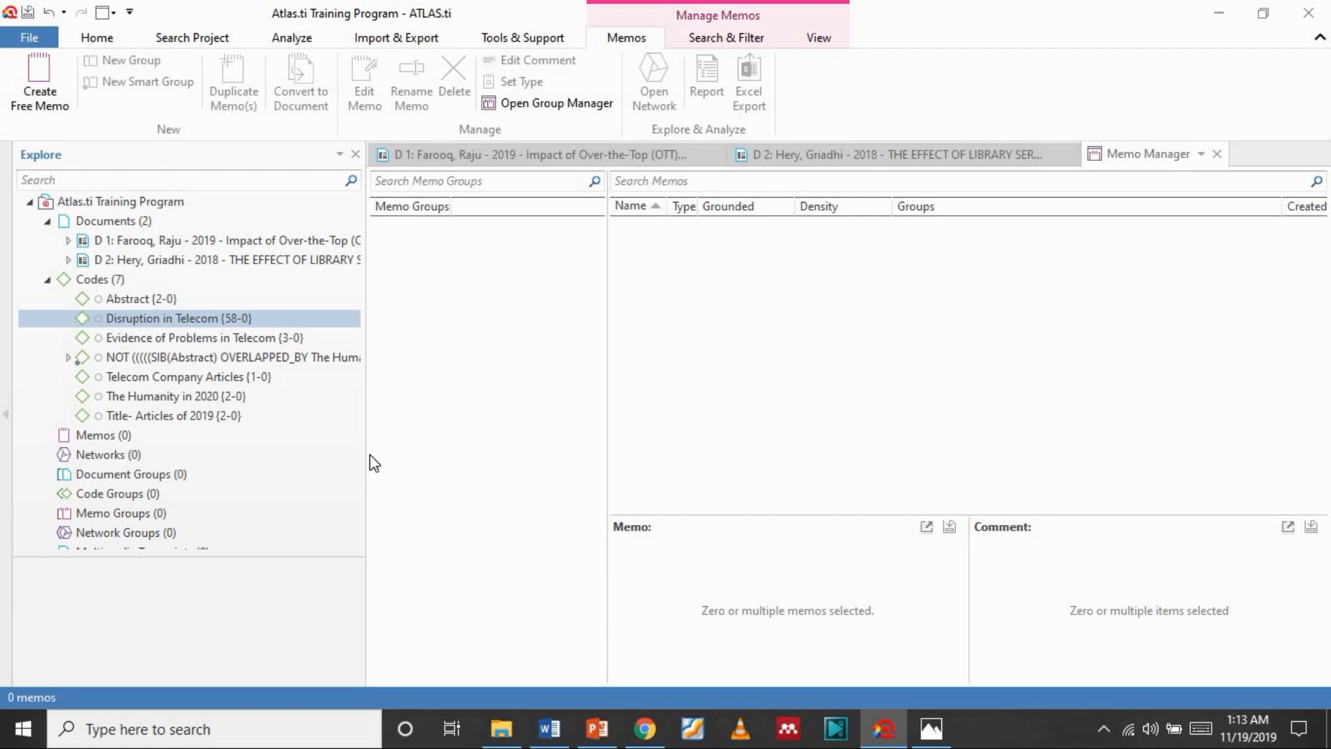
- List the Abstract code's quotations and open the code's network in a full-size window
click(158, 298)
double_click(158, 298)
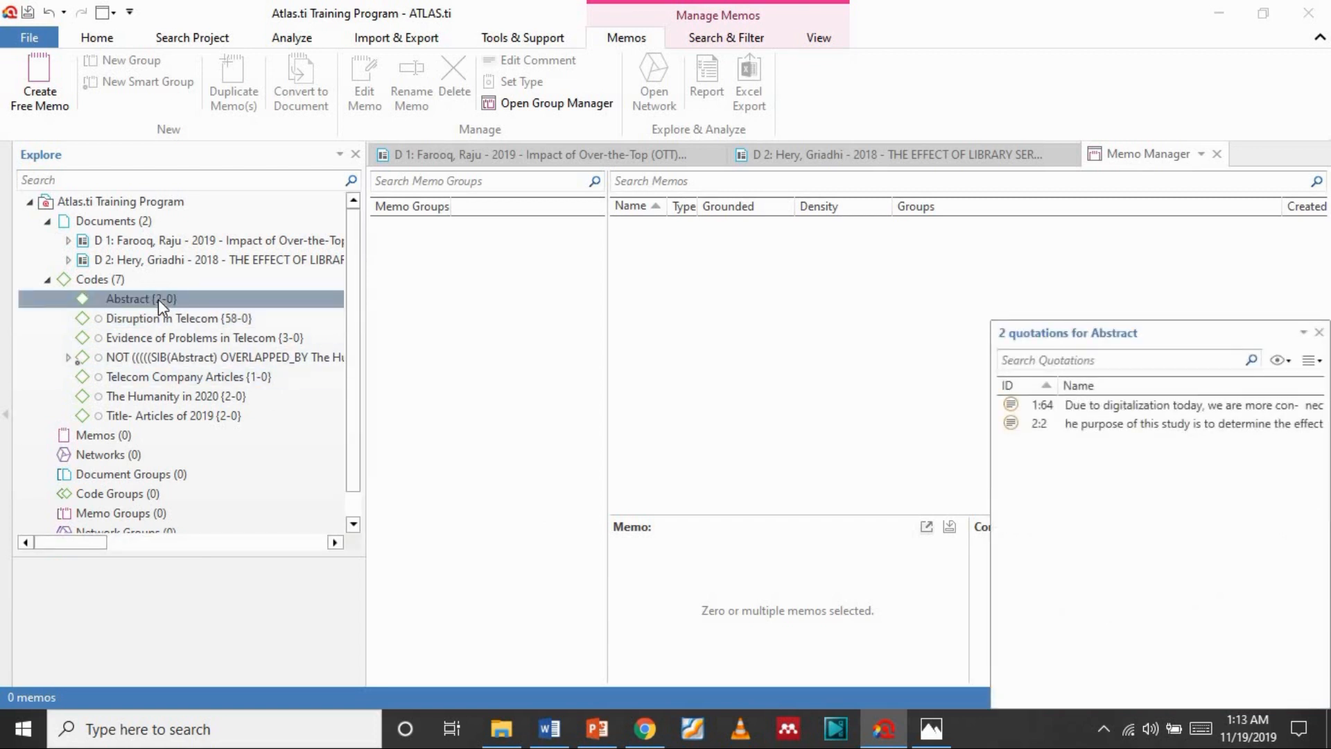
right_click(158, 298)
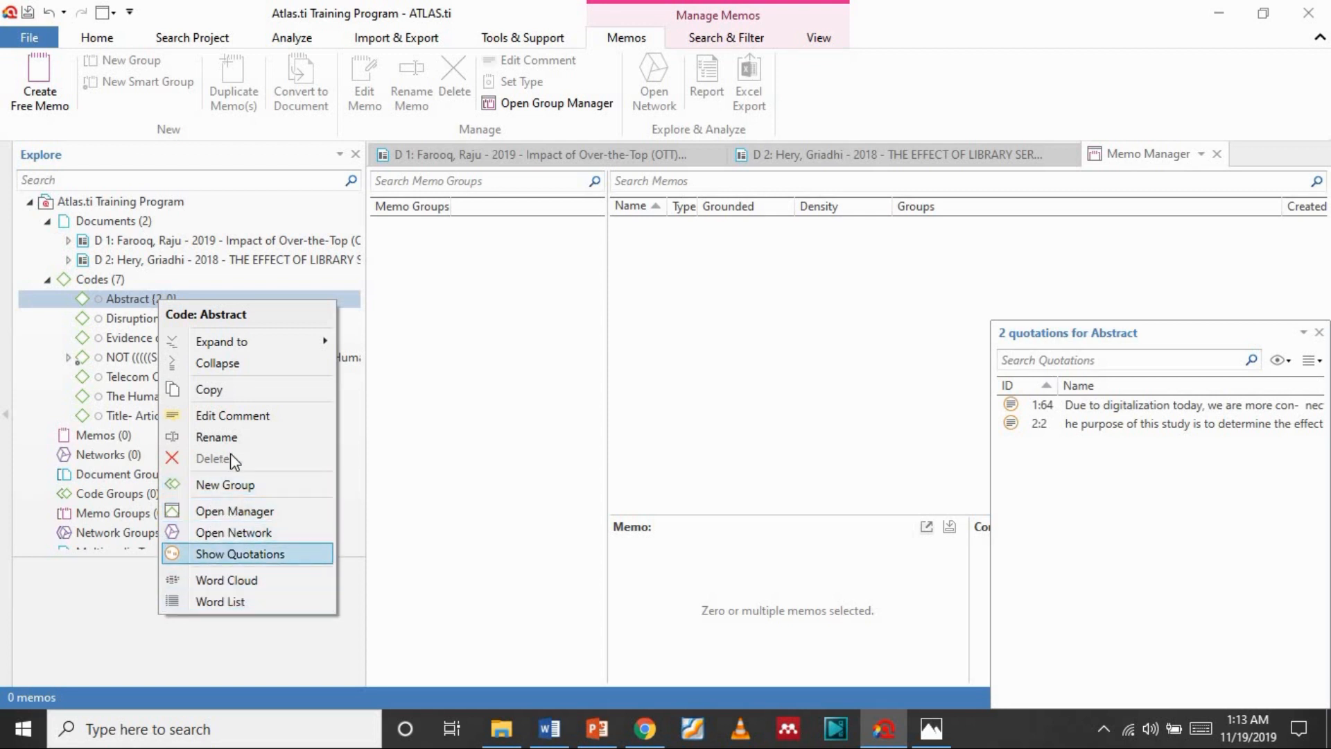
click(227, 532)
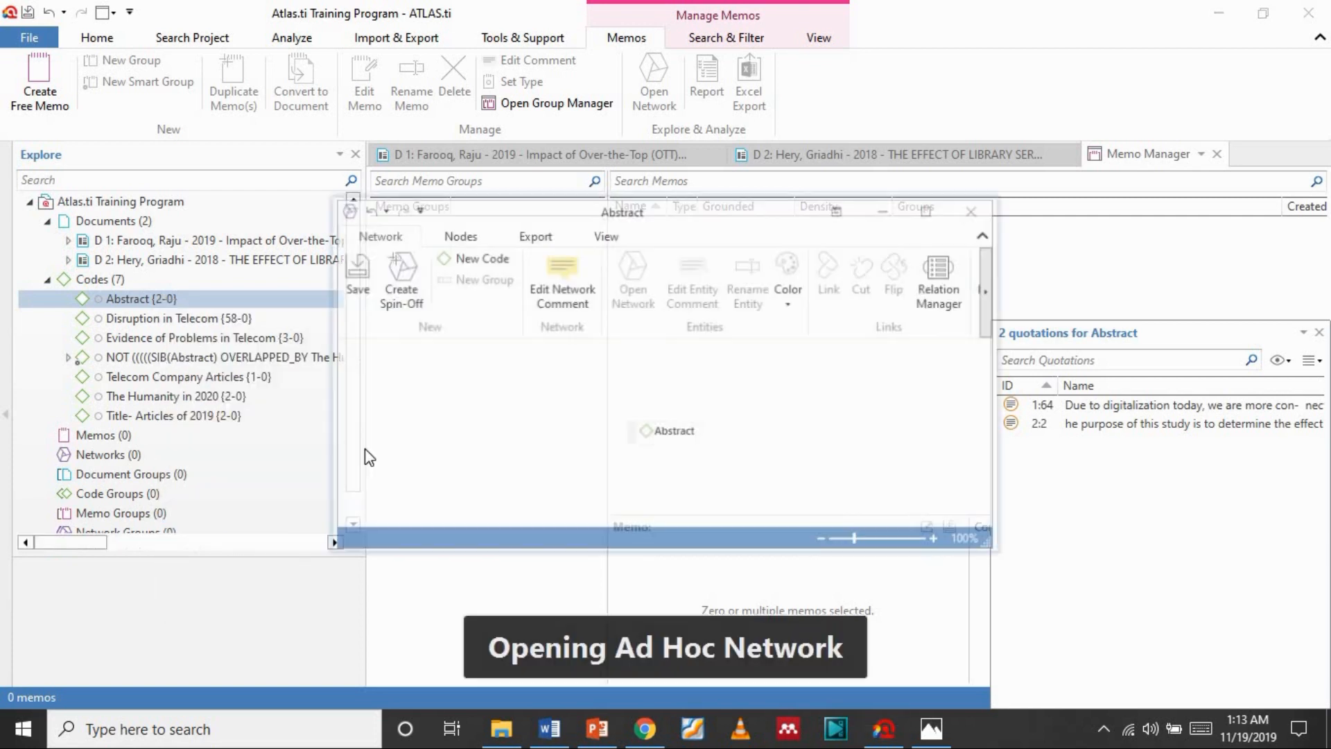
click(930, 210)
- Add the codes that co-occur with the Abstract code to its network
click(325, 232)
right_click(345, 234)
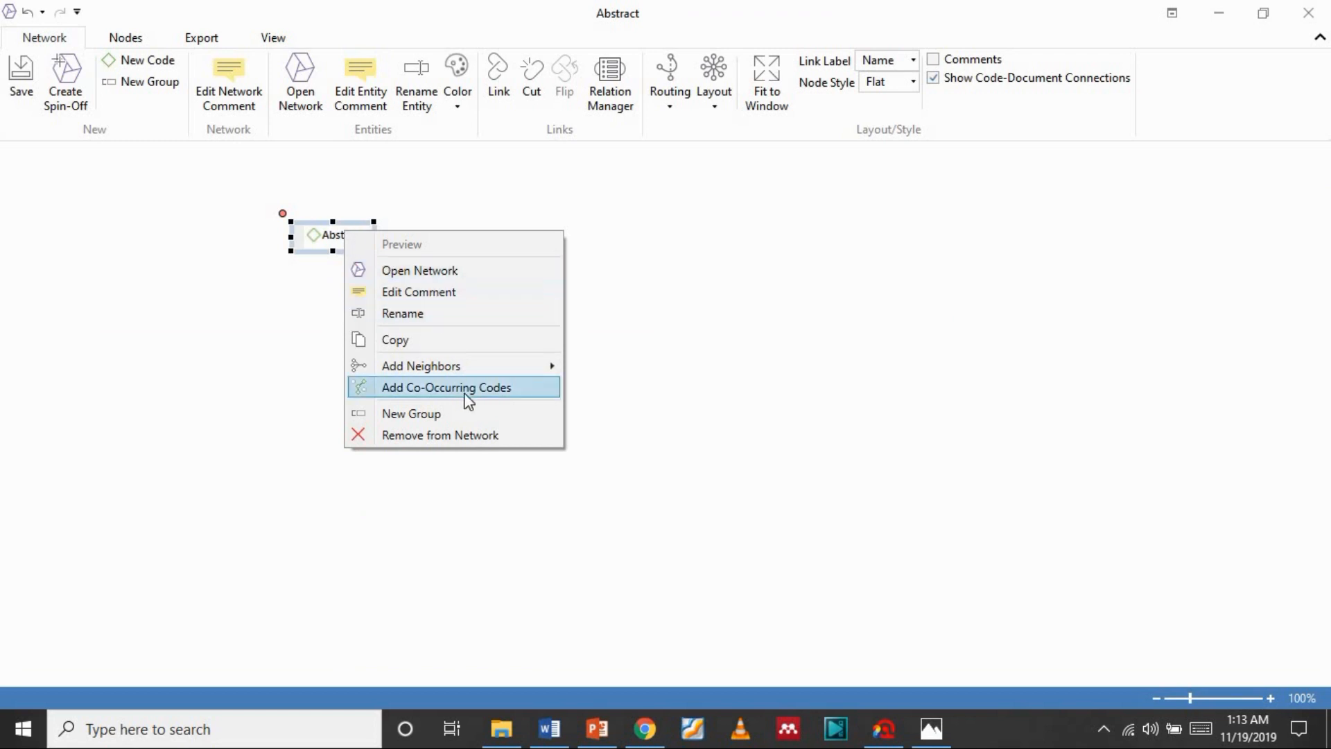
mouse_move(466, 370)
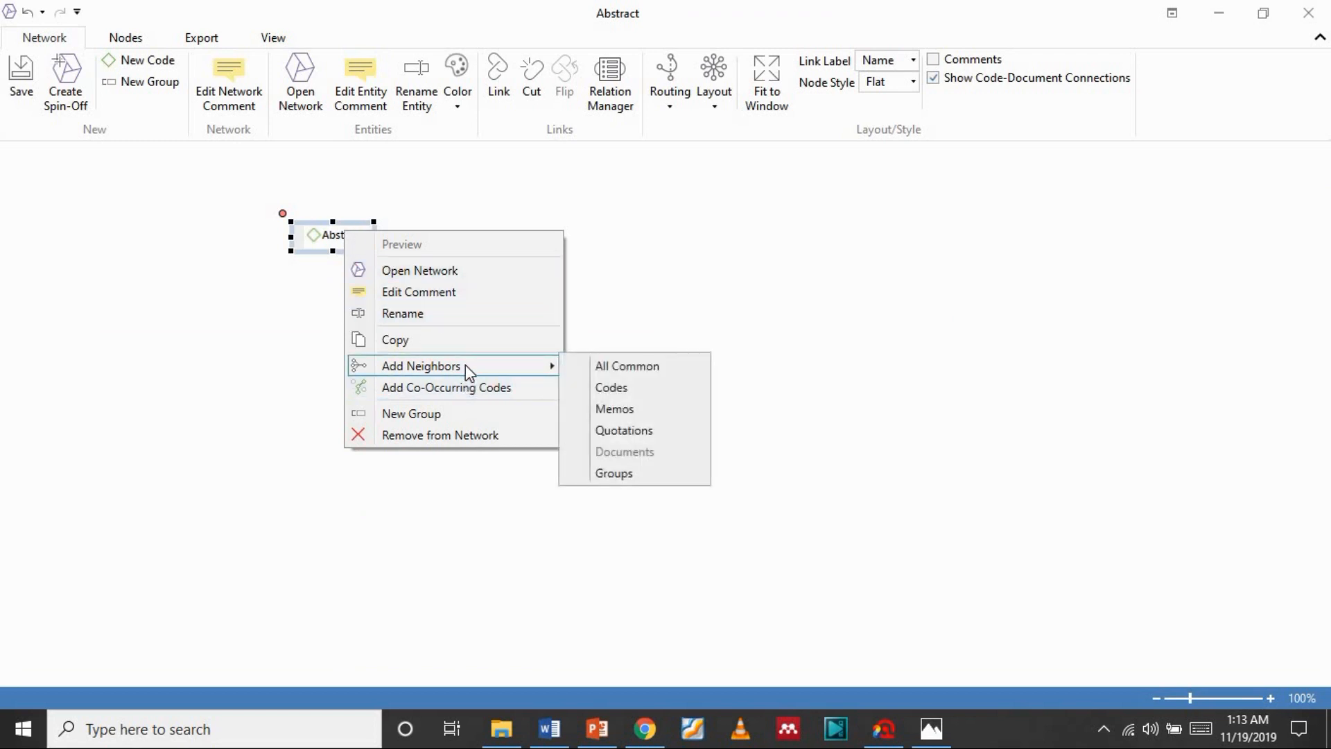
click(472, 390)
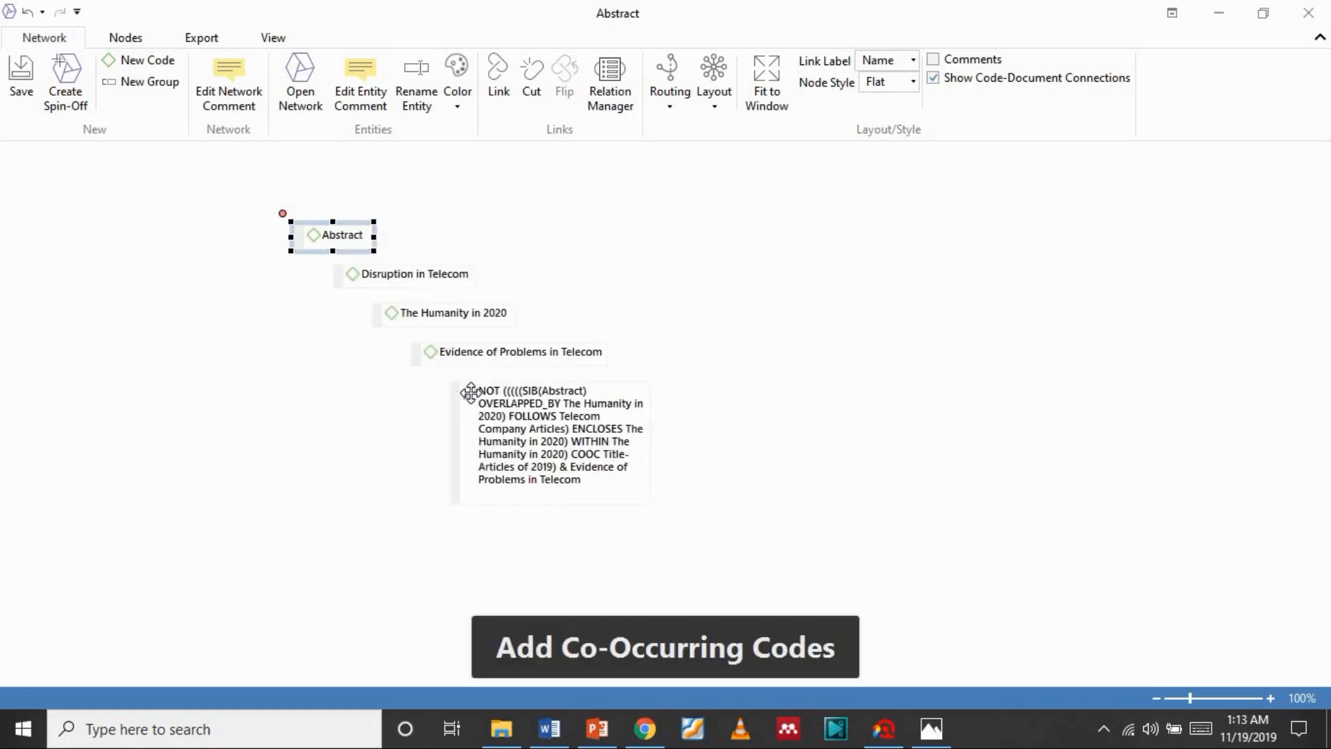
- Spread the code nodes around Abstract, with Disruption in Telecom and Evidence of Problems in Telecom lower left and The Humanity in 2020 to its right
click(420, 274)
drag(420, 274, 209, 282)
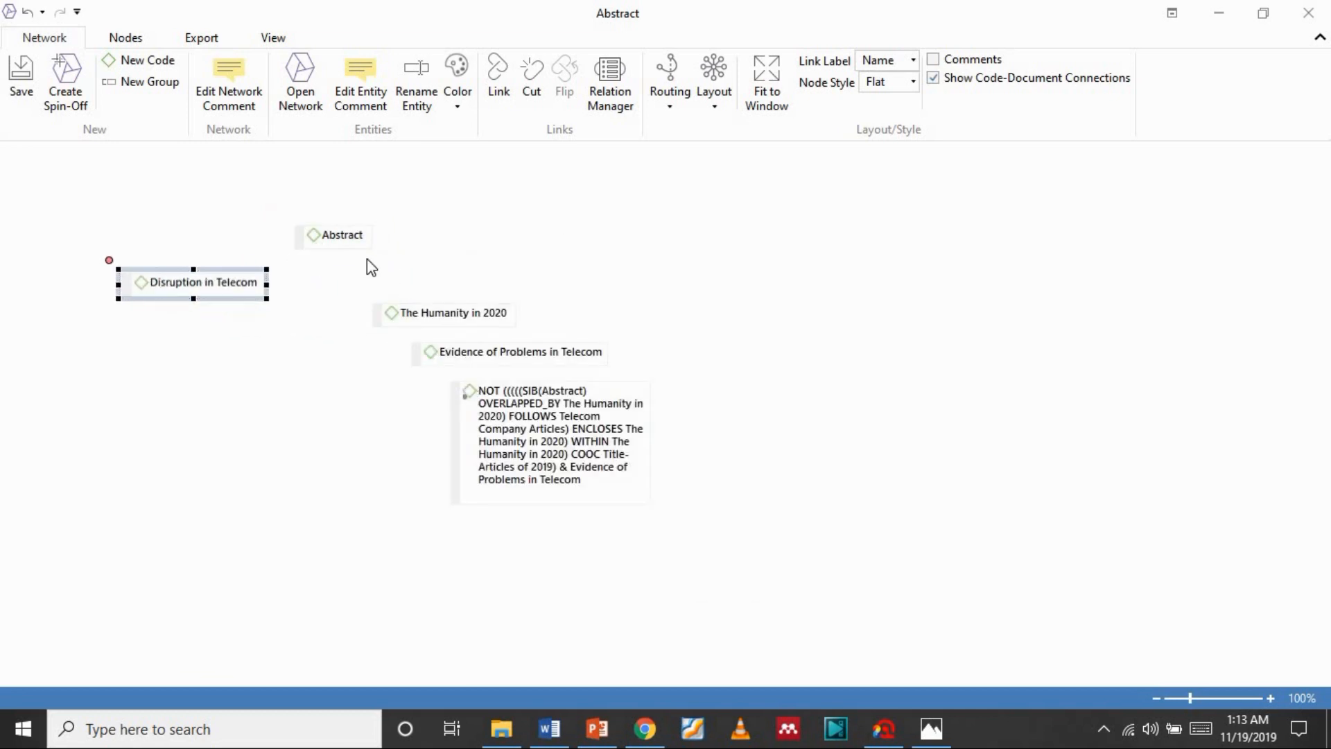
drag(408, 307, 435, 214)
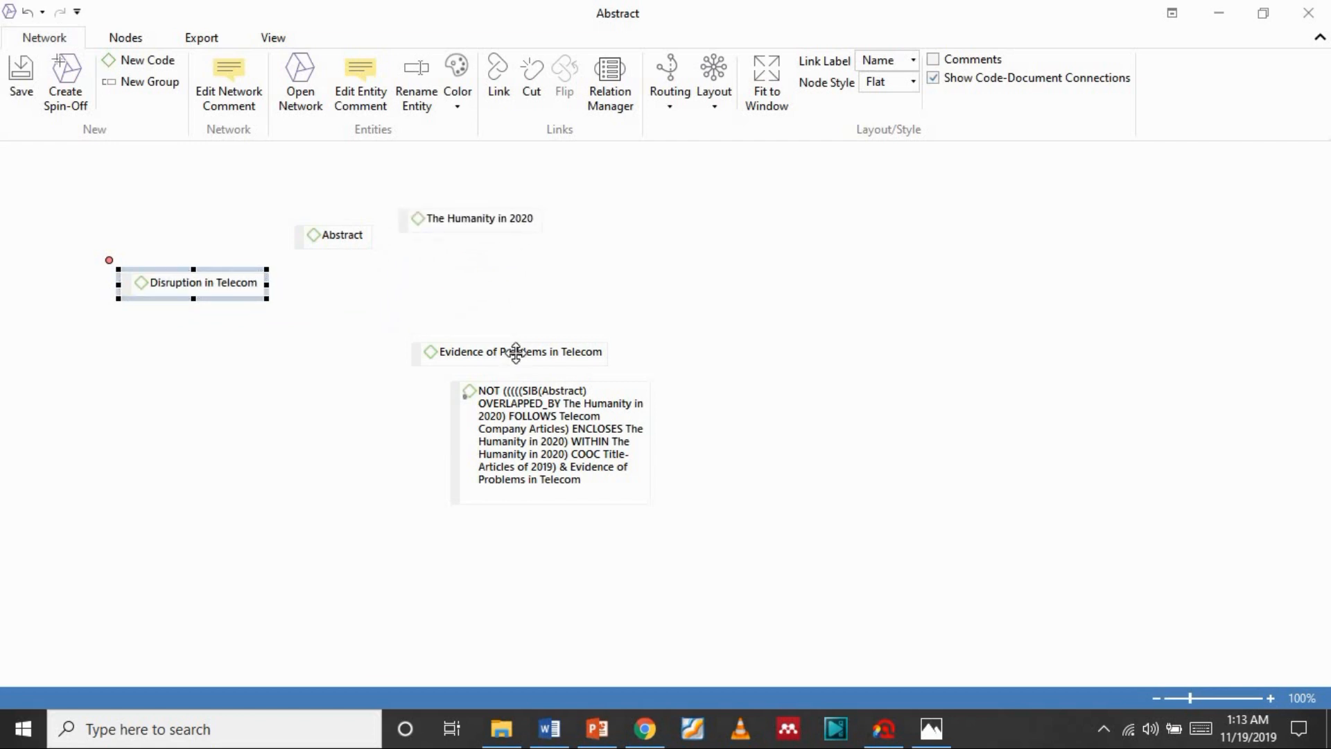
drag(371, 361, 135, 381)
- Remove the long NOT smart code node from the network
click(548, 458)
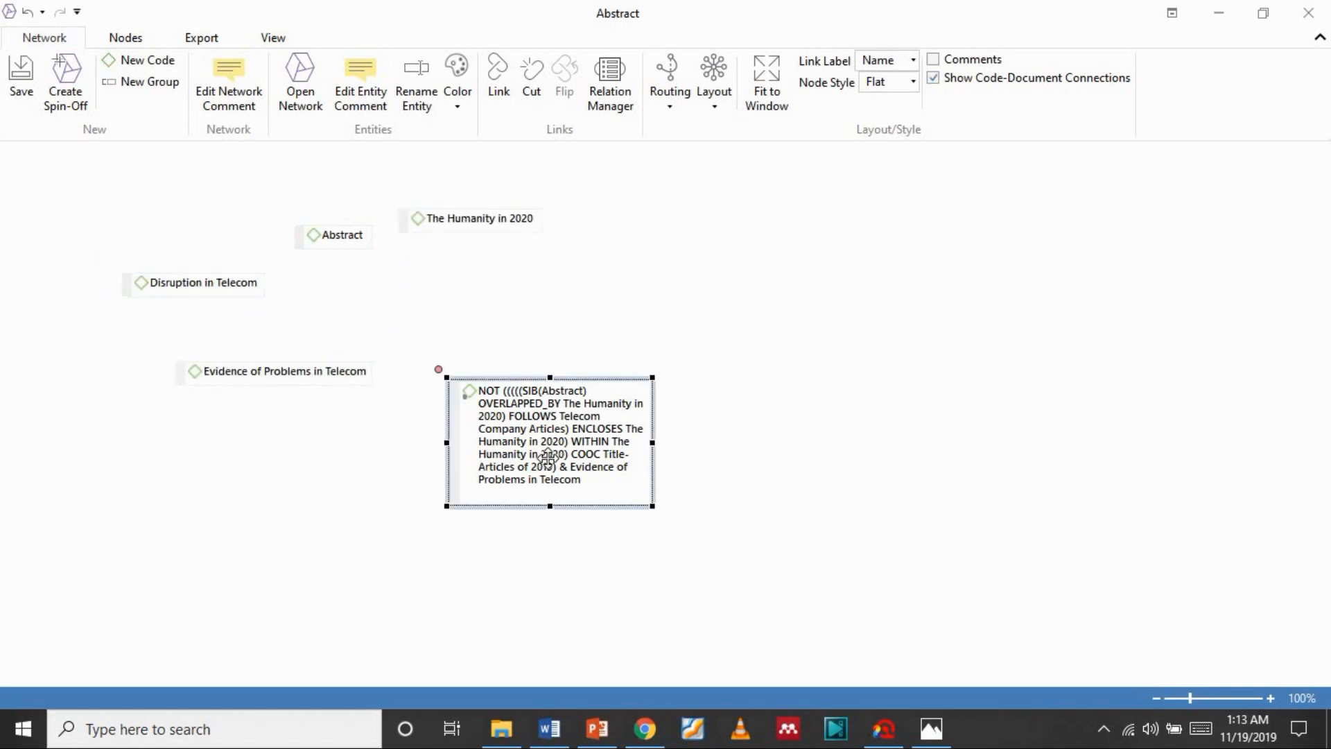
key(Delete)
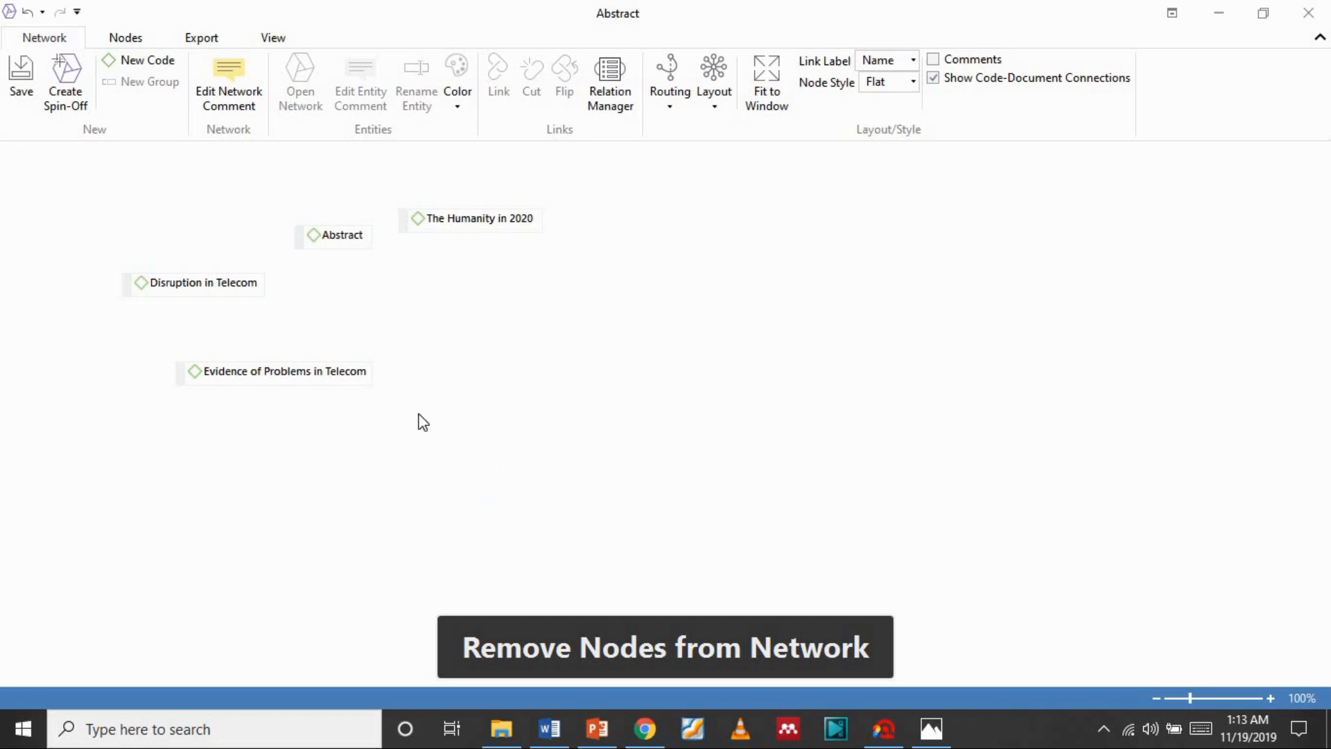
drag(518, 442, 108, 179)
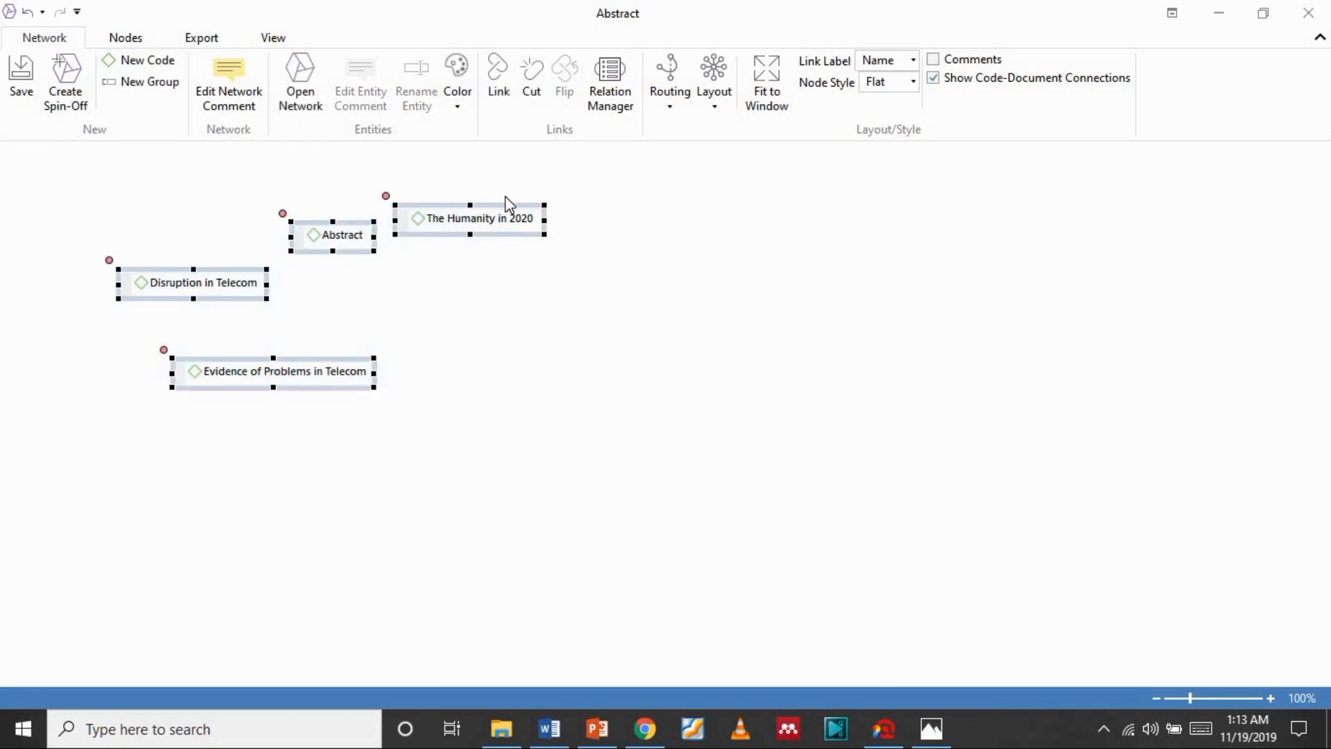
click(497, 274)
- Arrange the nodes in a vertical column: Abstract, The Humanity in 2020, Disruption in Telecom, and Evidence of Problems in Telecom
click(319, 234)
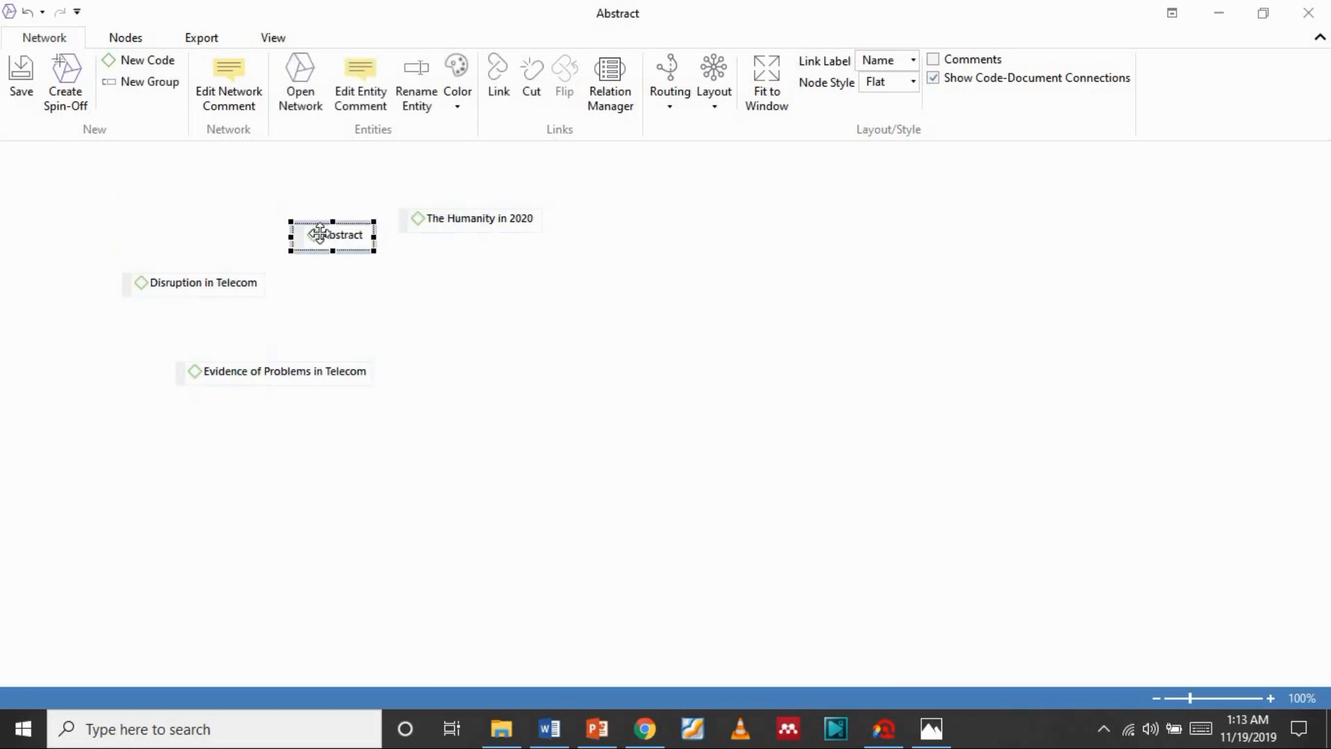
drag(354, 207, 529, 176)
drag(468, 219, 541, 266)
click(208, 285)
drag(330, 303, 499, 333)
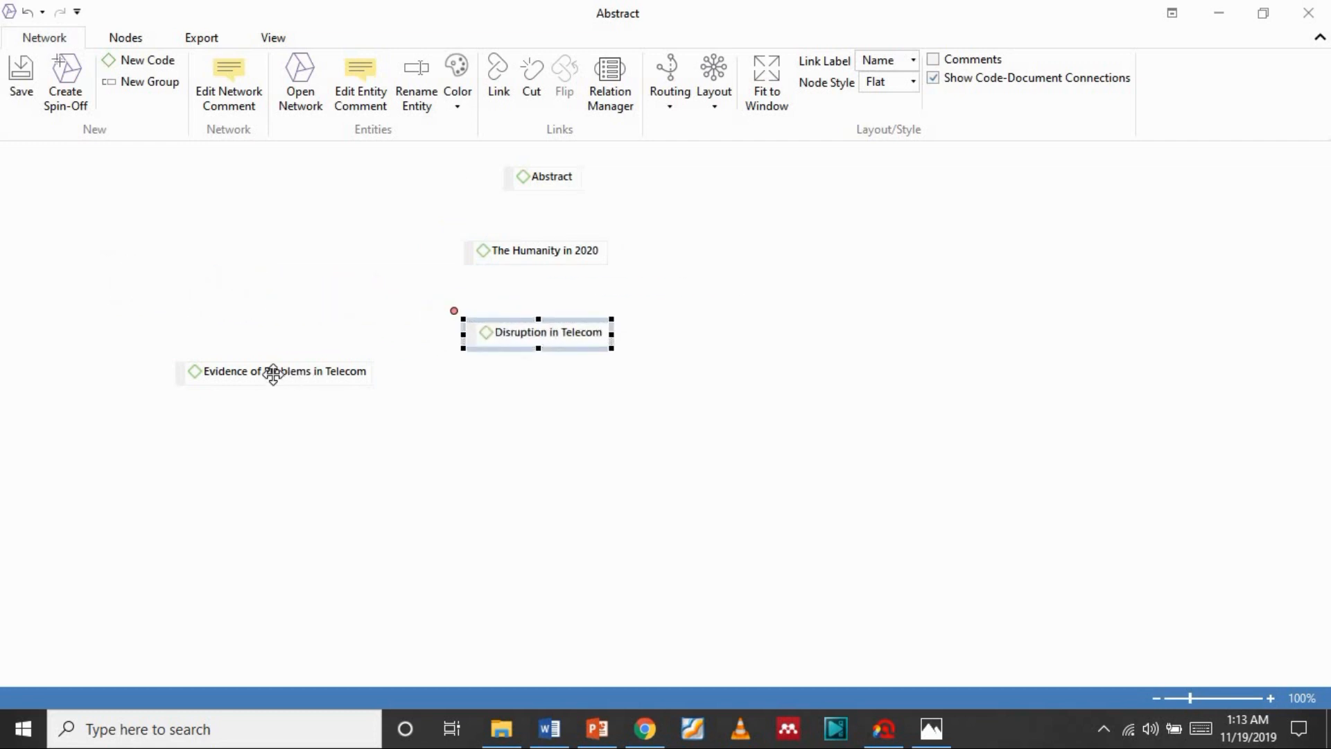
drag(331, 368, 541, 415)
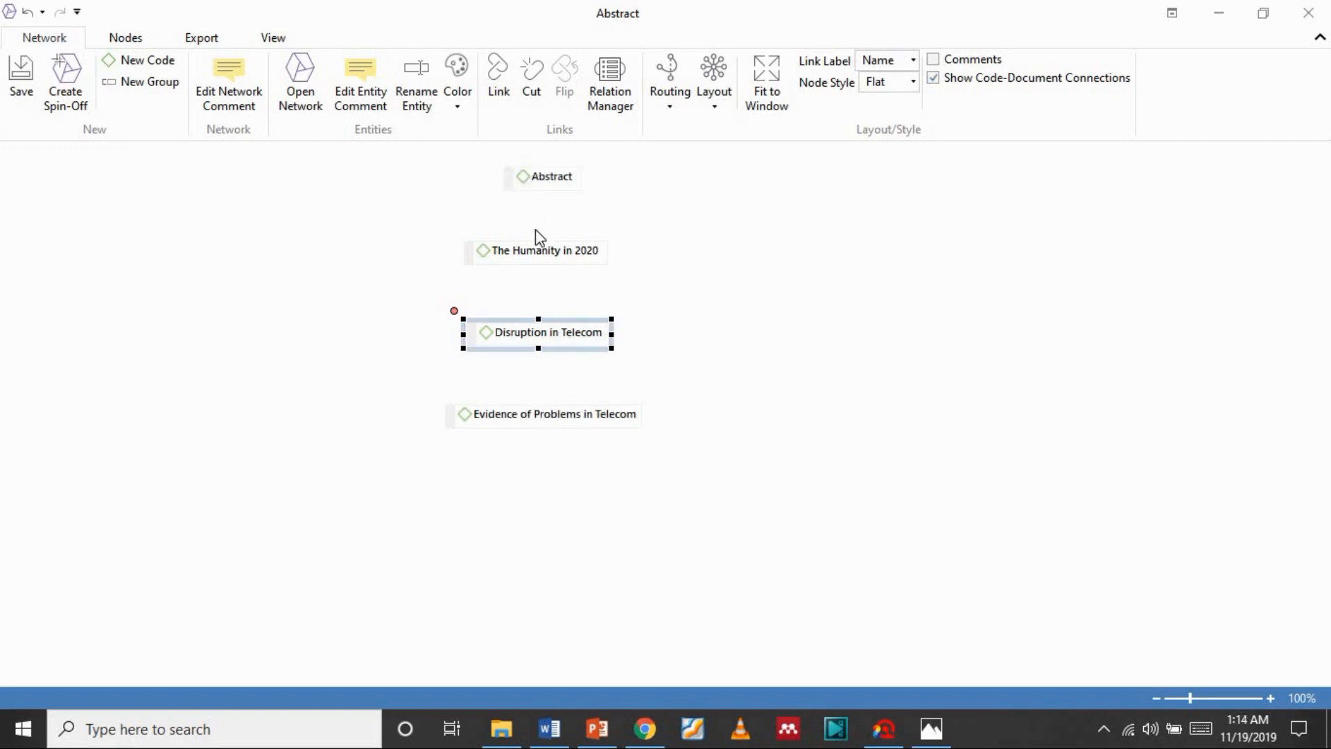
- Link The Humanity in 2020 to Abstract with the "is part of" relation
click(533, 251)
right_click(533, 252)
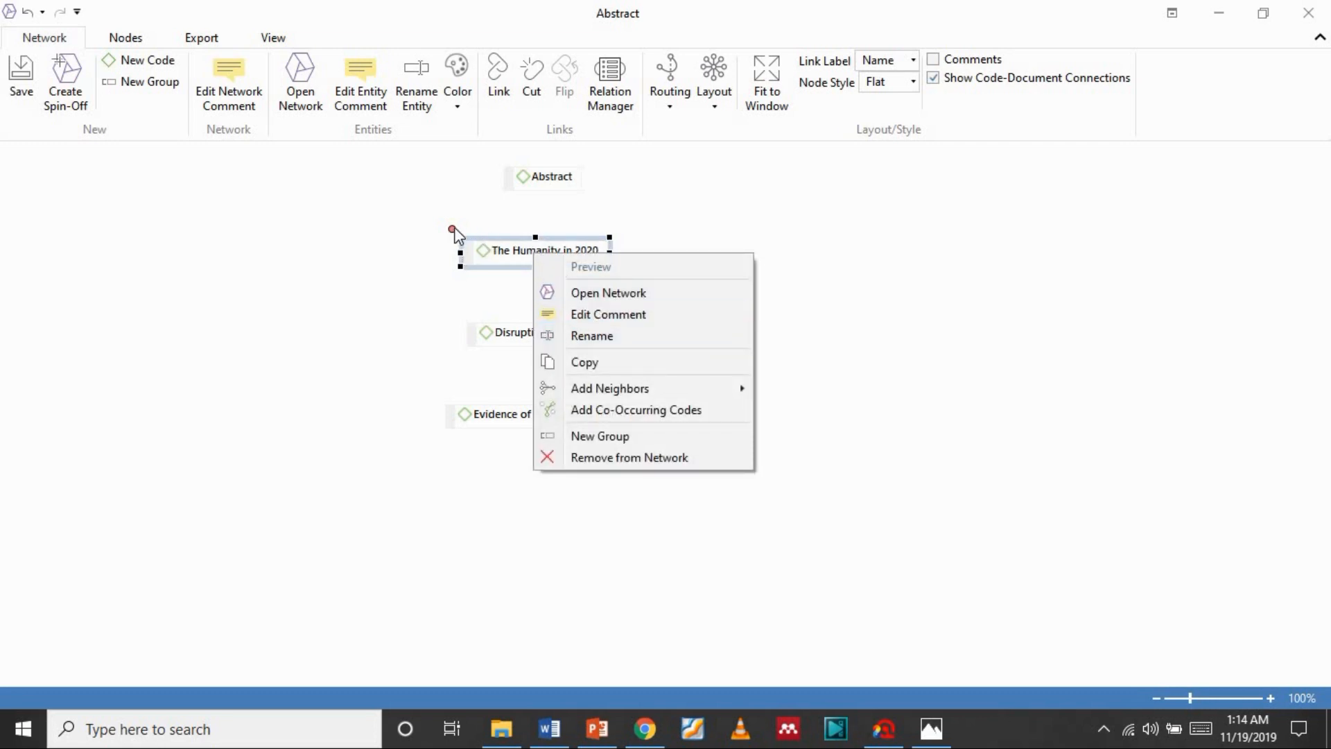
drag(454, 228, 543, 184)
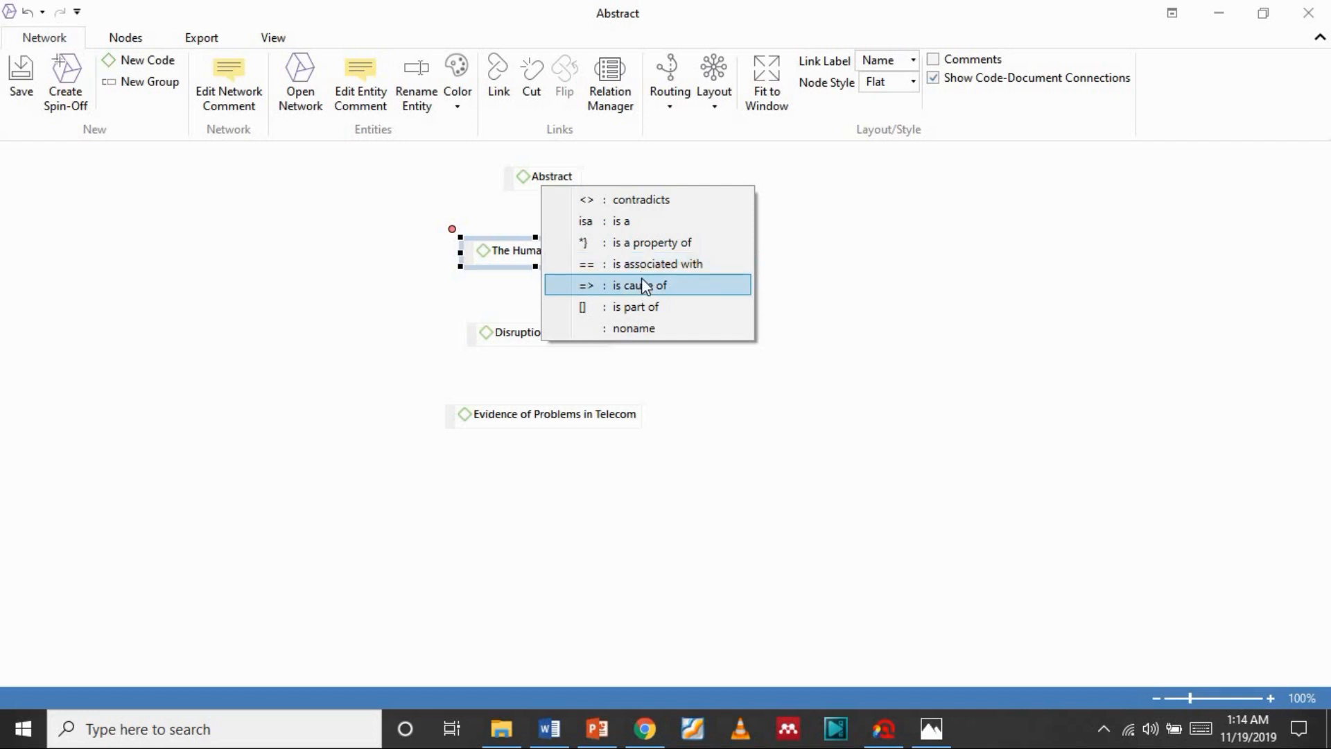
click(643, 309)
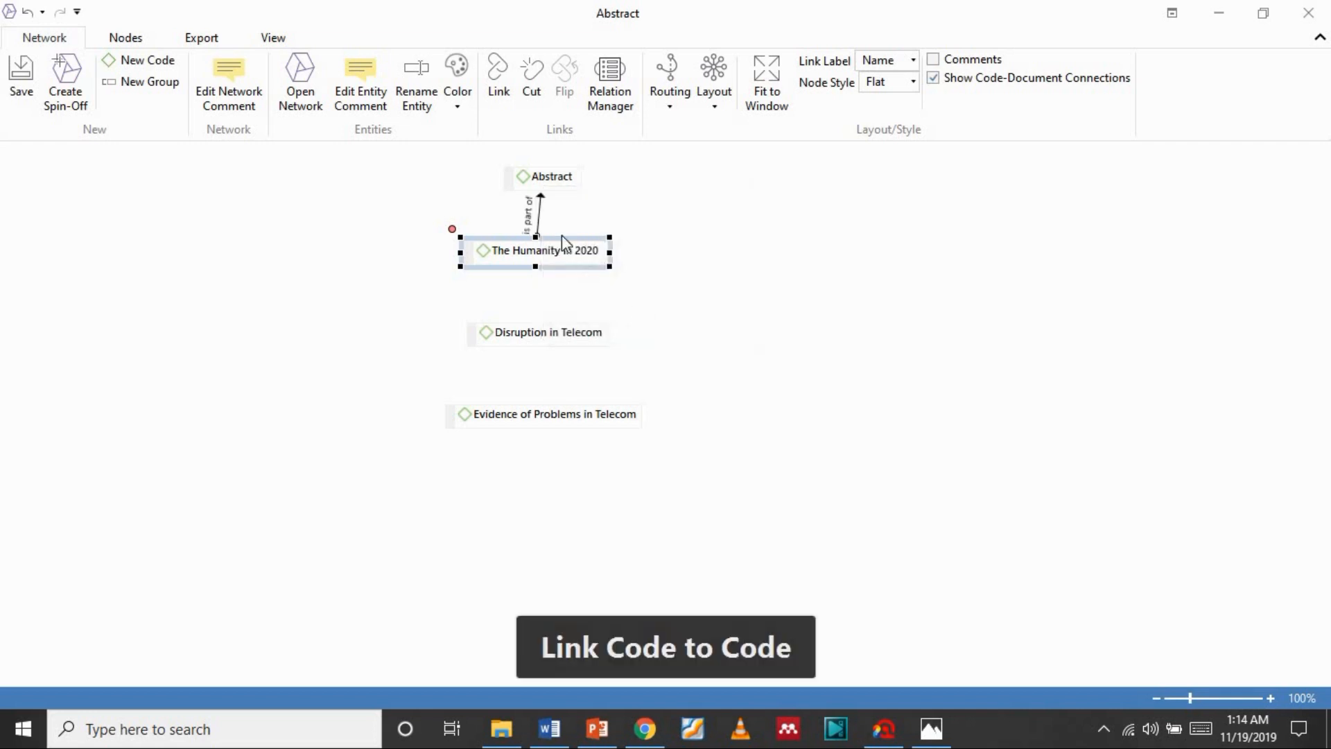
click(566, 182)
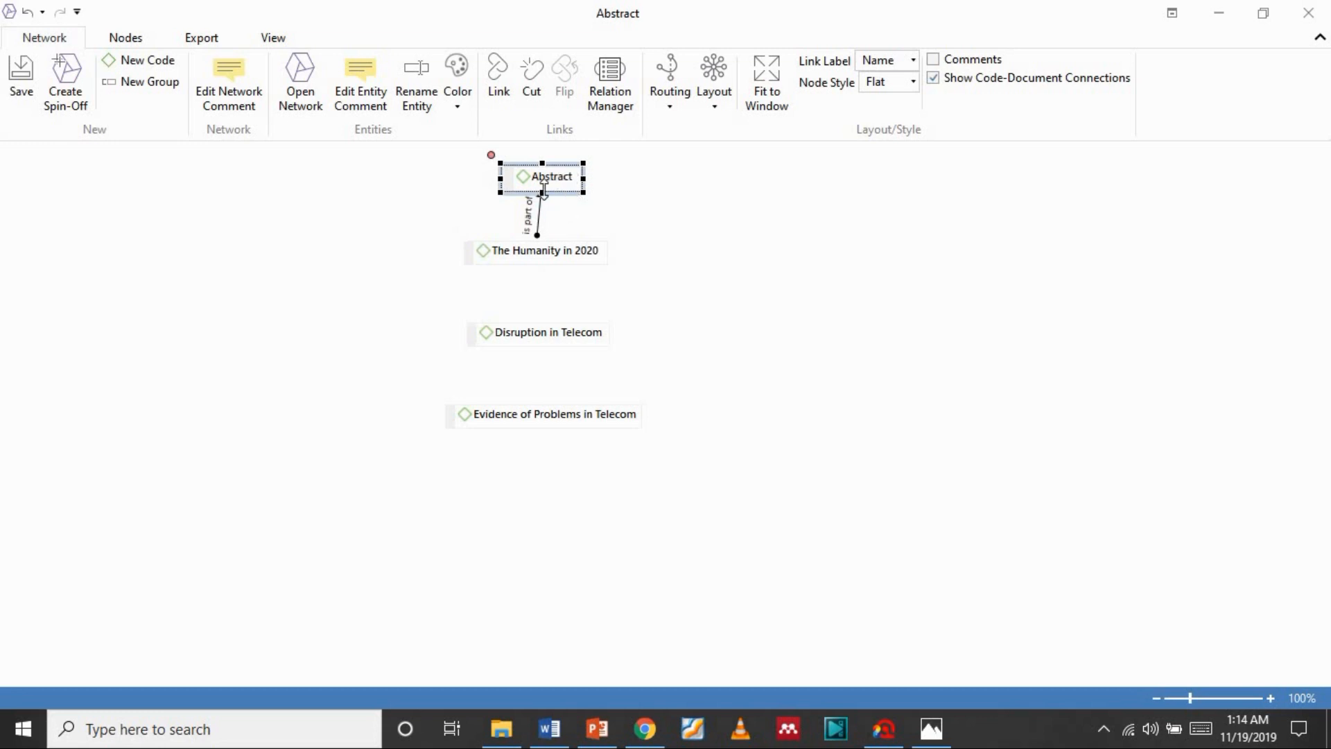
- Link Disruption in Telecom to The Humanity in 2020 with the "is associated with" relation
click(565, 326)
right_click(567, 326)
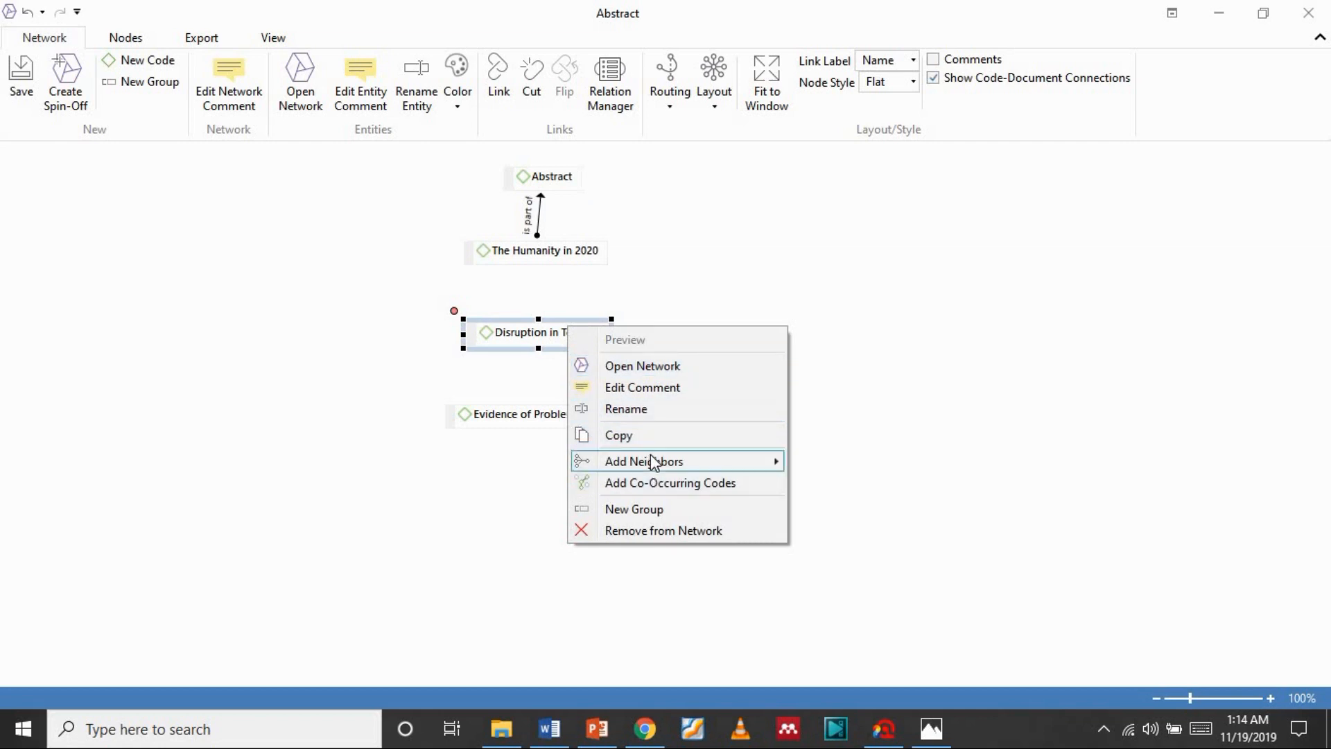
drag(454, 312, 520, 260)
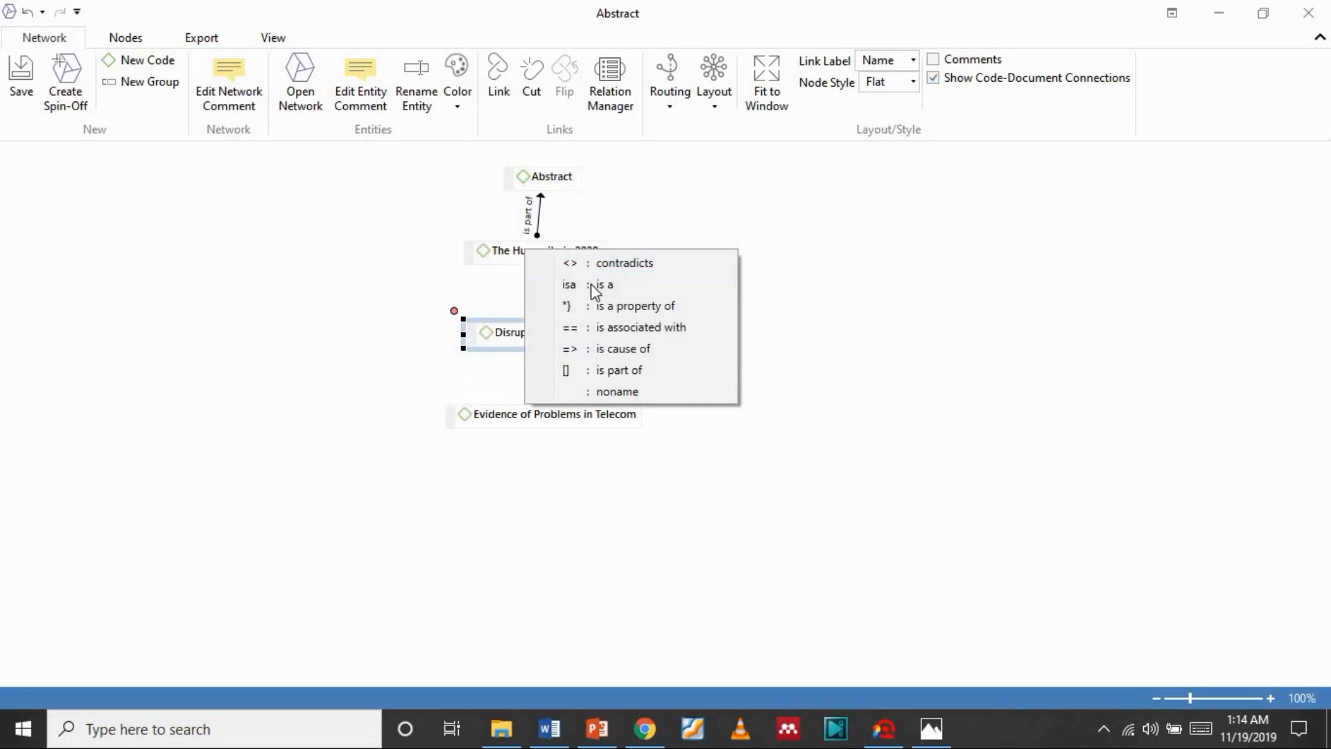
click(601, 326)
- Link Evidence of Problems in Telecom to Disruption in Telecom with the "is part of" relation
click(516, 413)
right_click(516, 413)
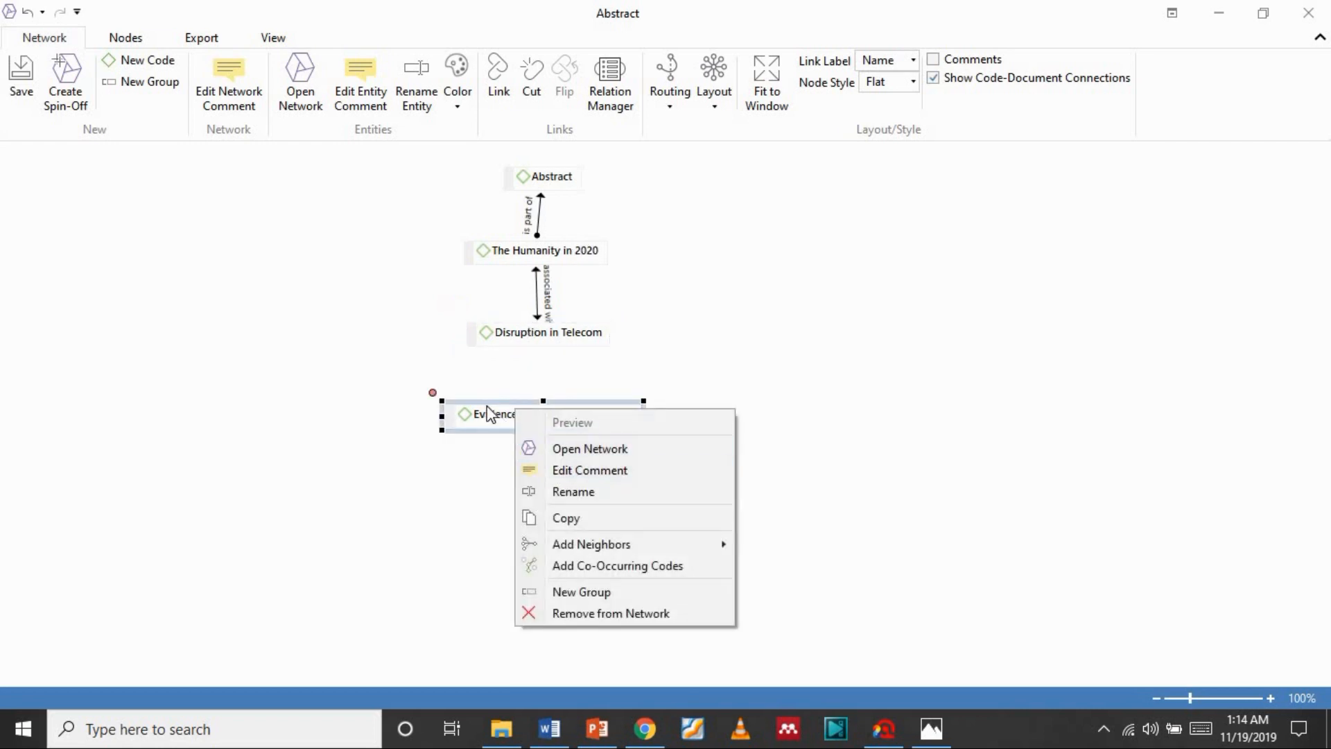
drag(434, 394, 545, 334)
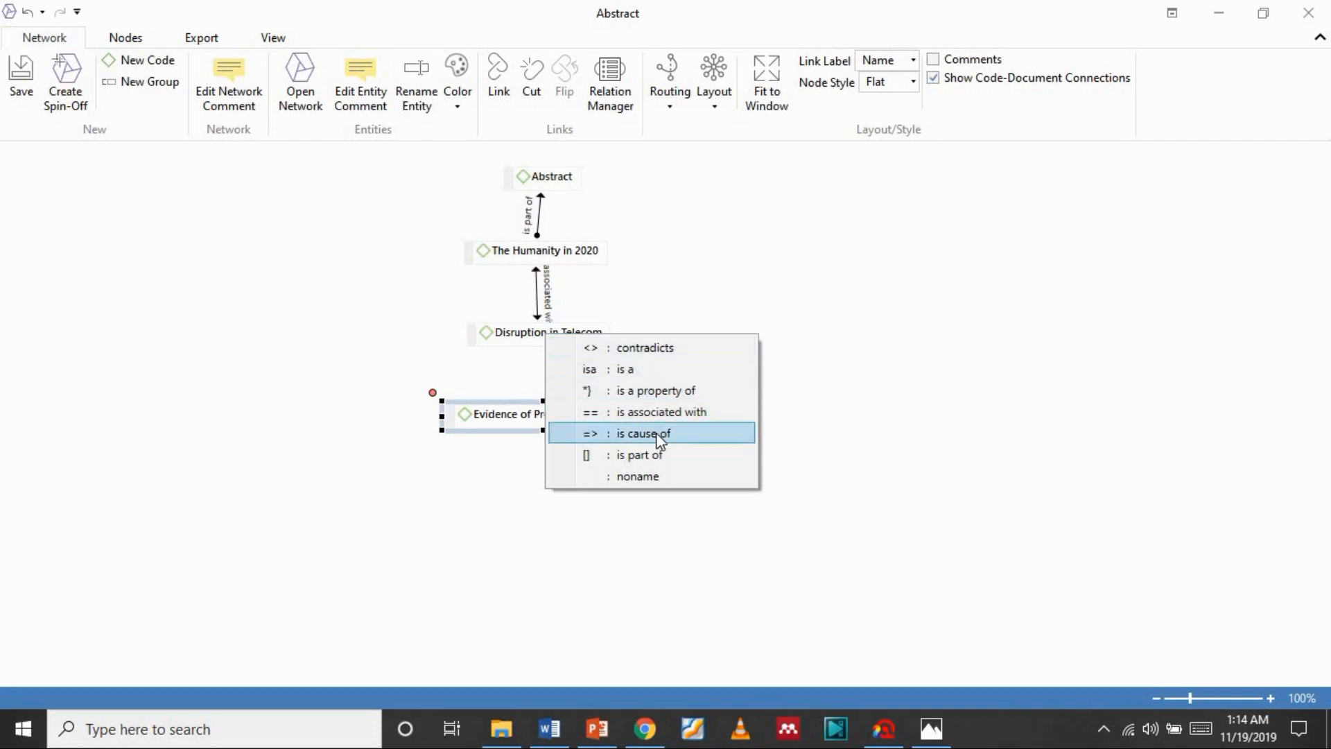
click(655, 457)
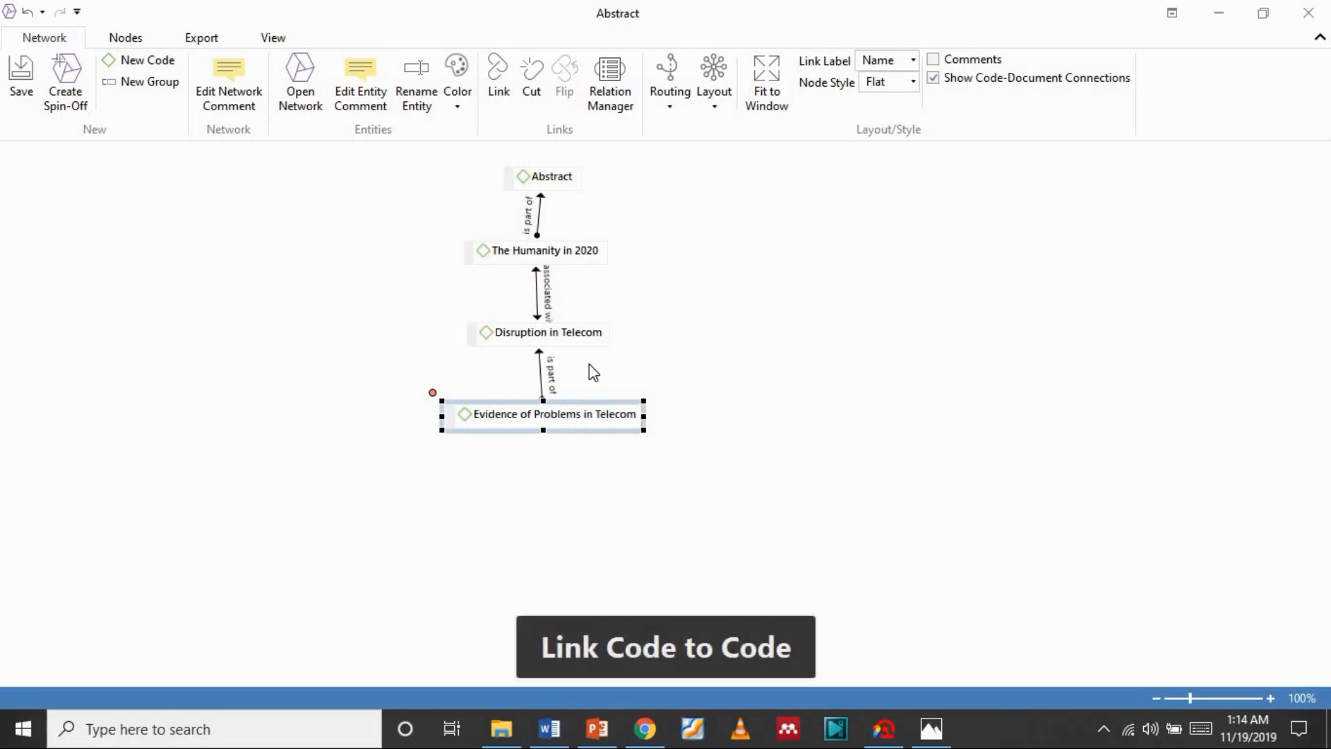
click(697, 489)
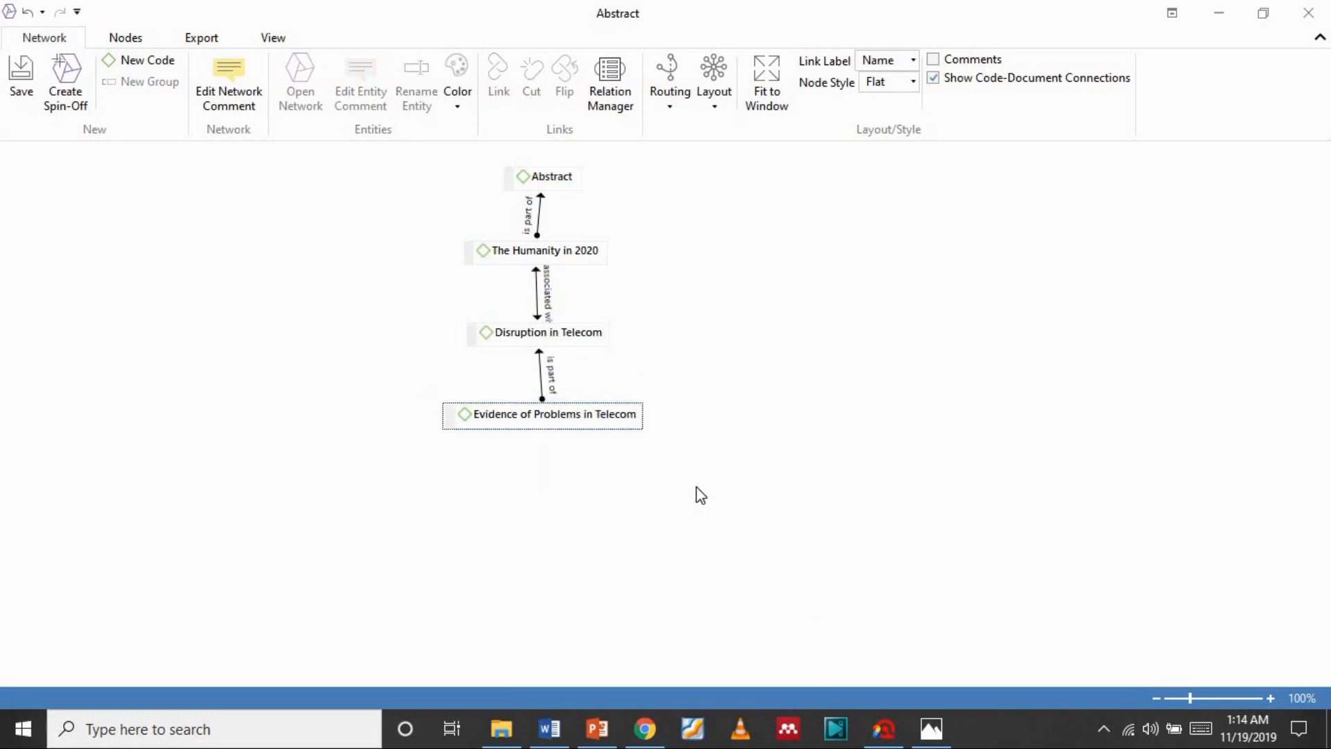
drag(548, 338, 431, 182)
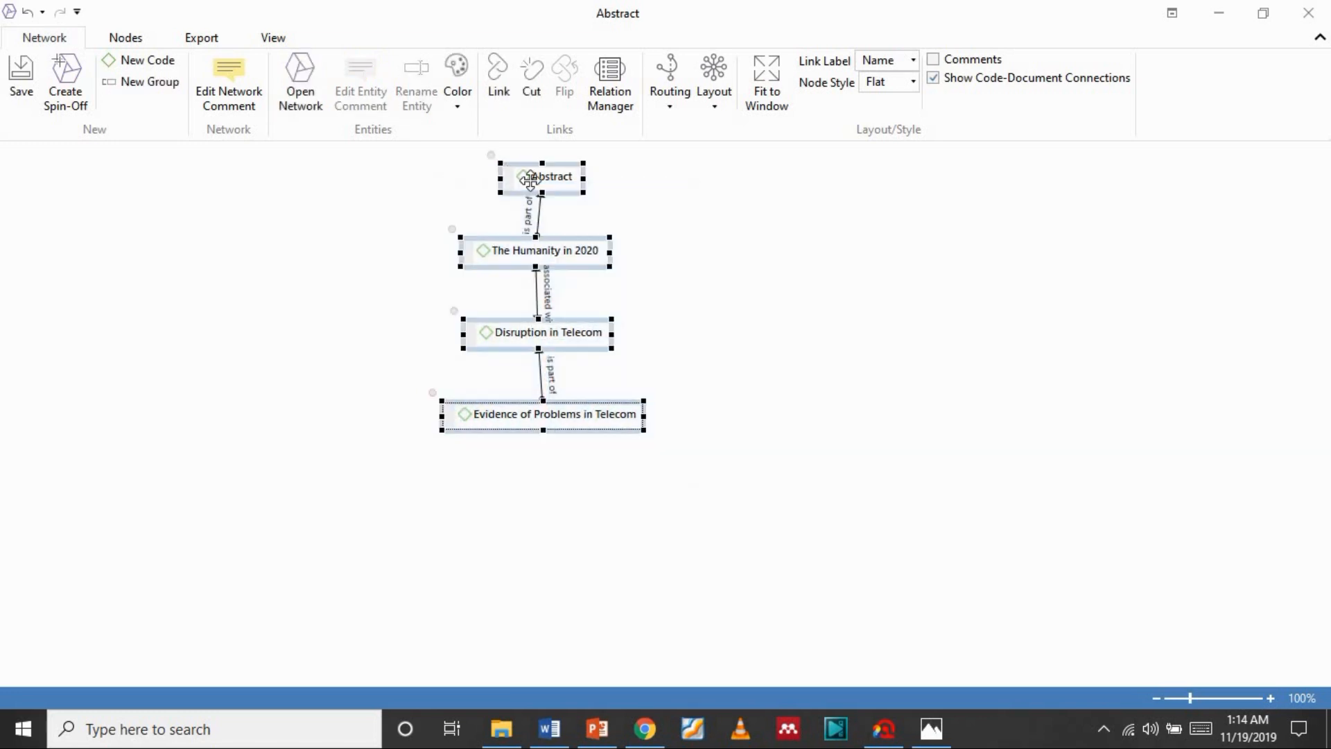
right_click(571, 195)
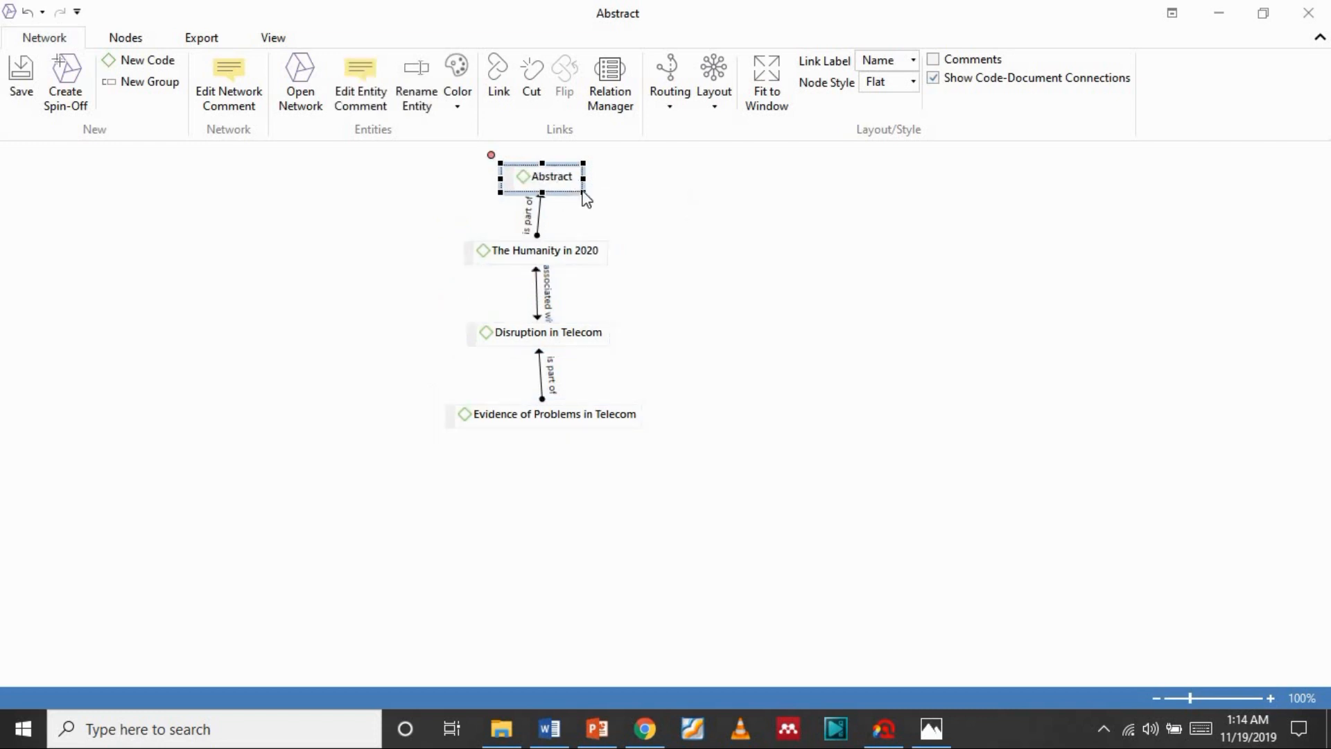
right_click(584, 194)
click(527, 177)
click(466, 257)
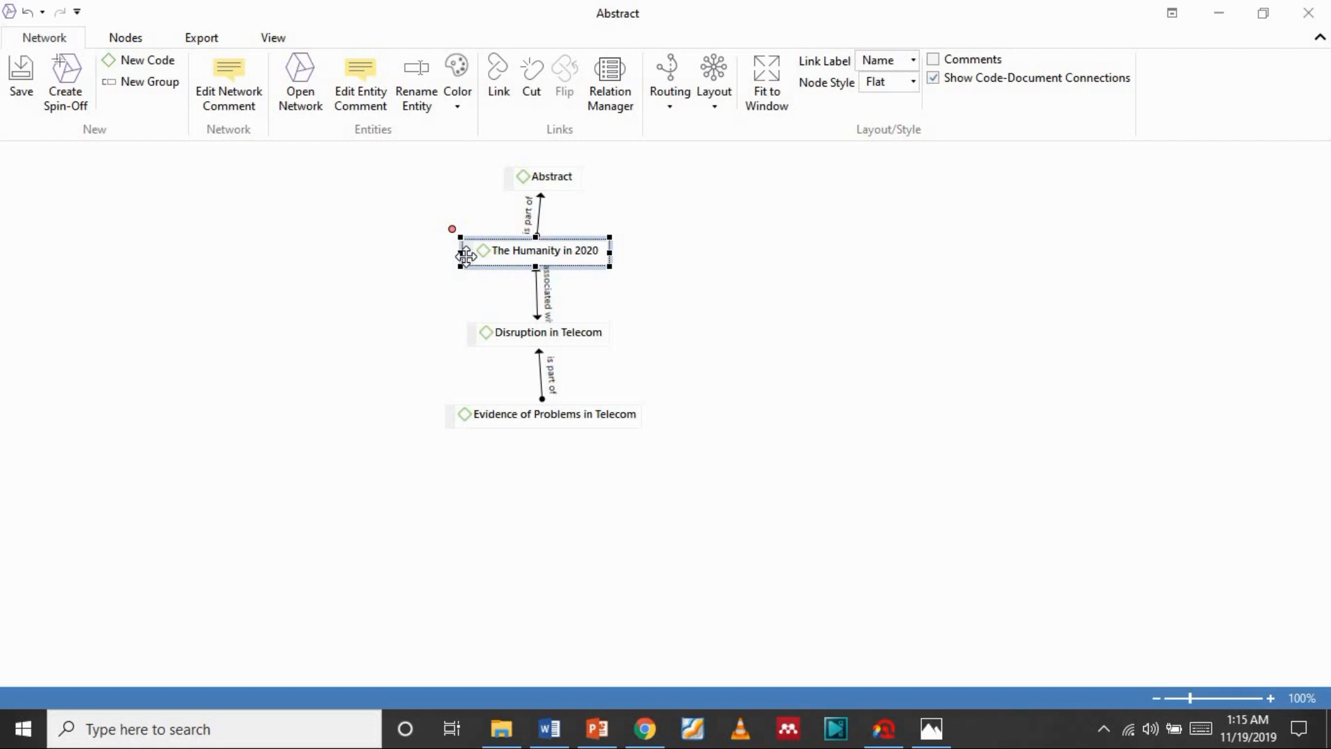
click(663, 349)
- Add the quotations of the Disruption in Telecom code to the network as neighbors
click(583, 333)
right_click(583, 333)
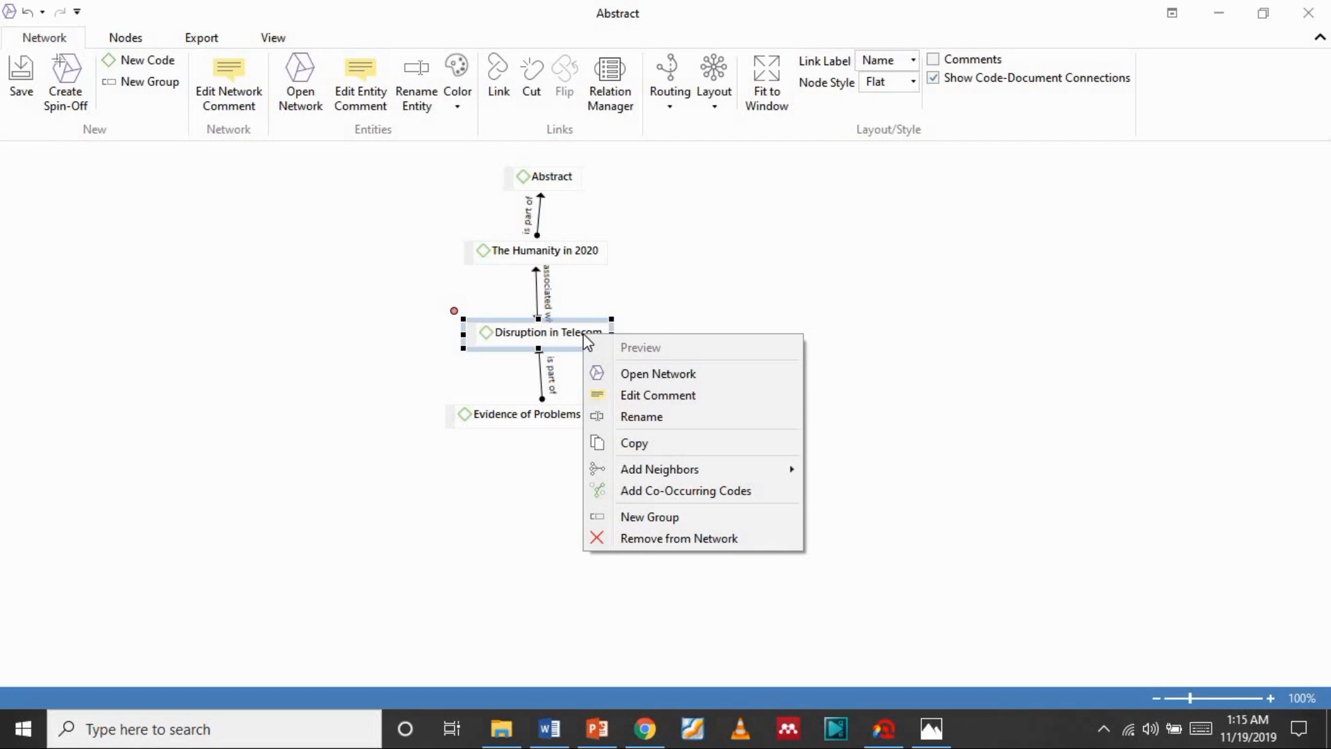
mouse_move(737, 468)
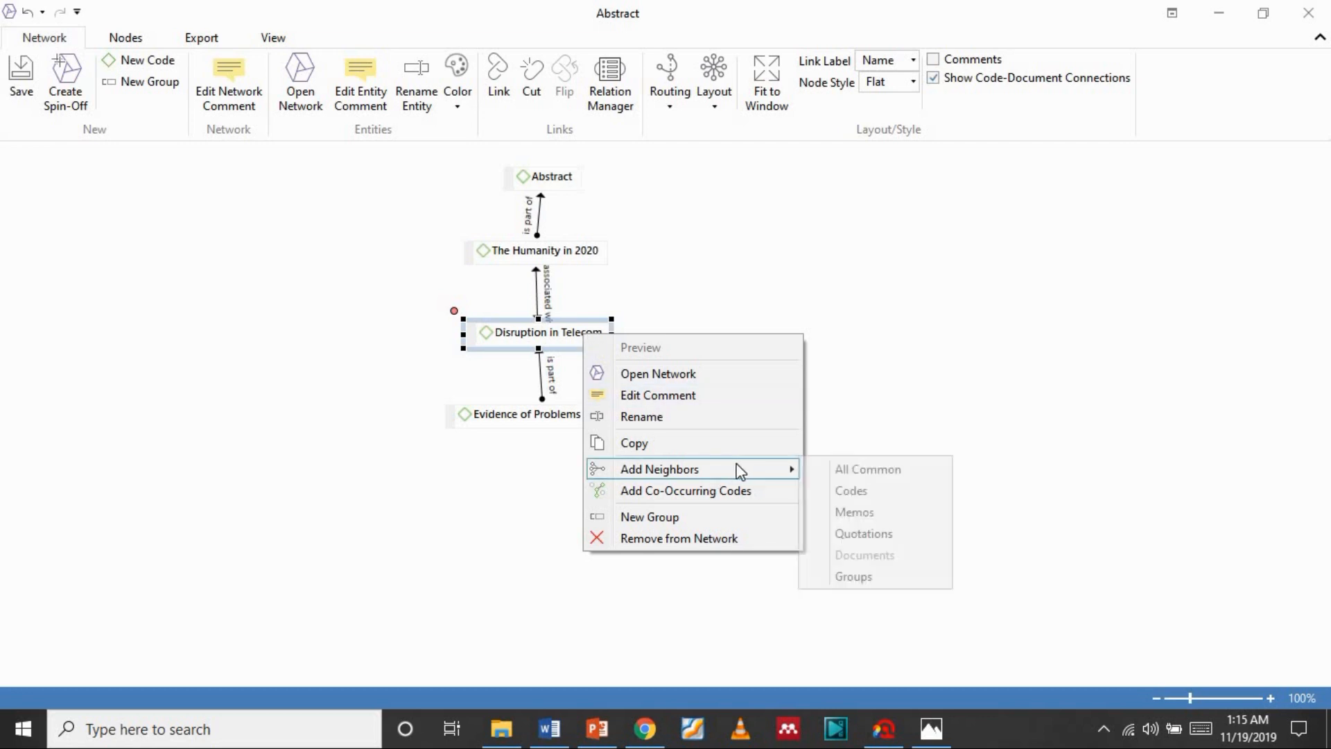
click(878, 535)
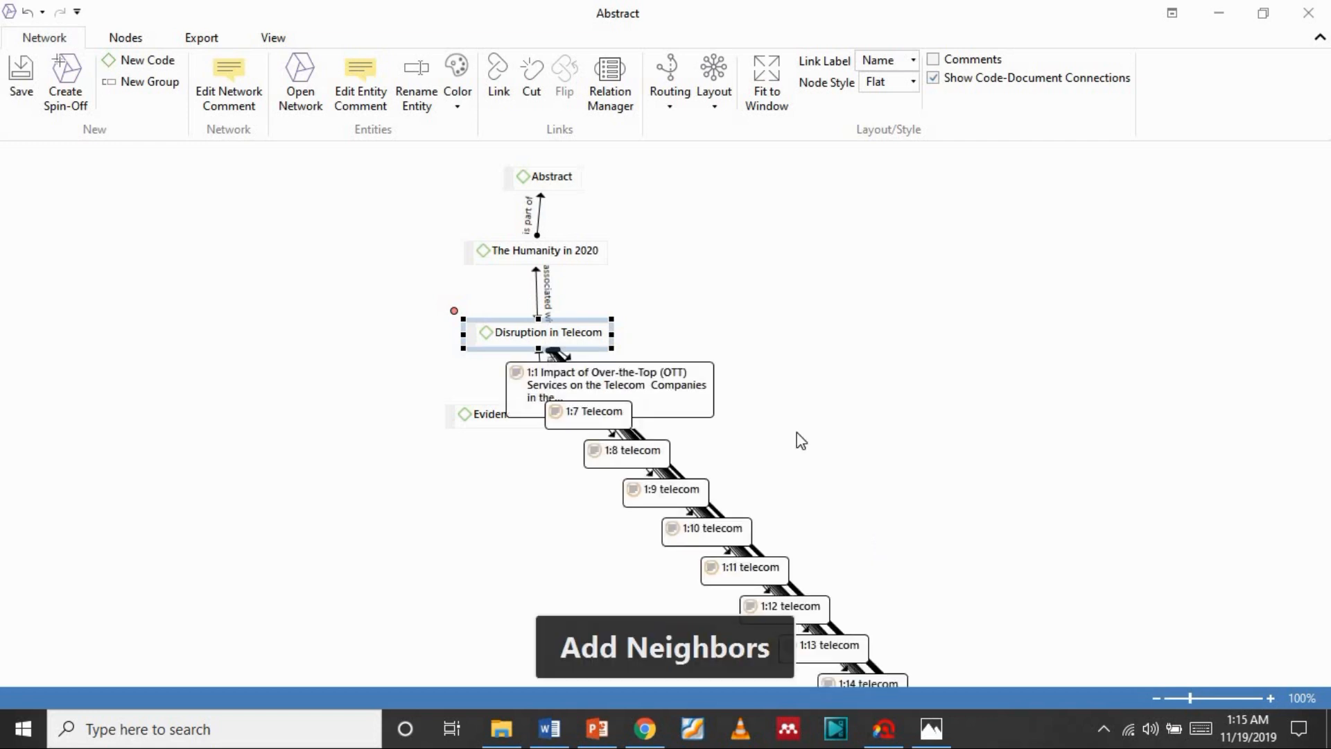
- Move quotation nodes 1:1, 1:7 and 1:8 out of the diagonal stack to the area left of and below Disruption in Telecom
click(674, 373)
drag(675, 373, 347, 330)
drag(582, 411, 219, 444)
drag(617, 447, 328, 500)
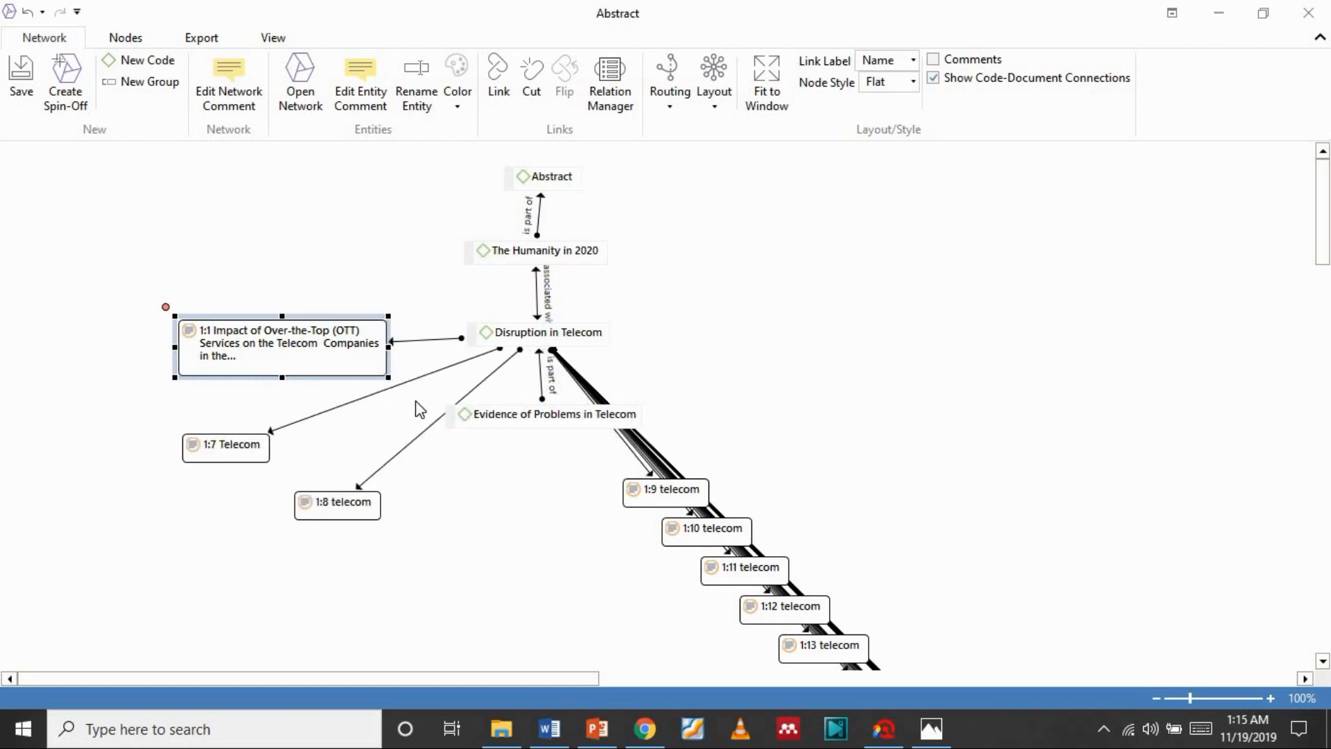
- Undo the quotation node moves and the added quotation neighbors, keeping the link between Evidence of Problems in Telecom and Disruption in Telecom
key(ctrl+z)
key(ctrl+z)
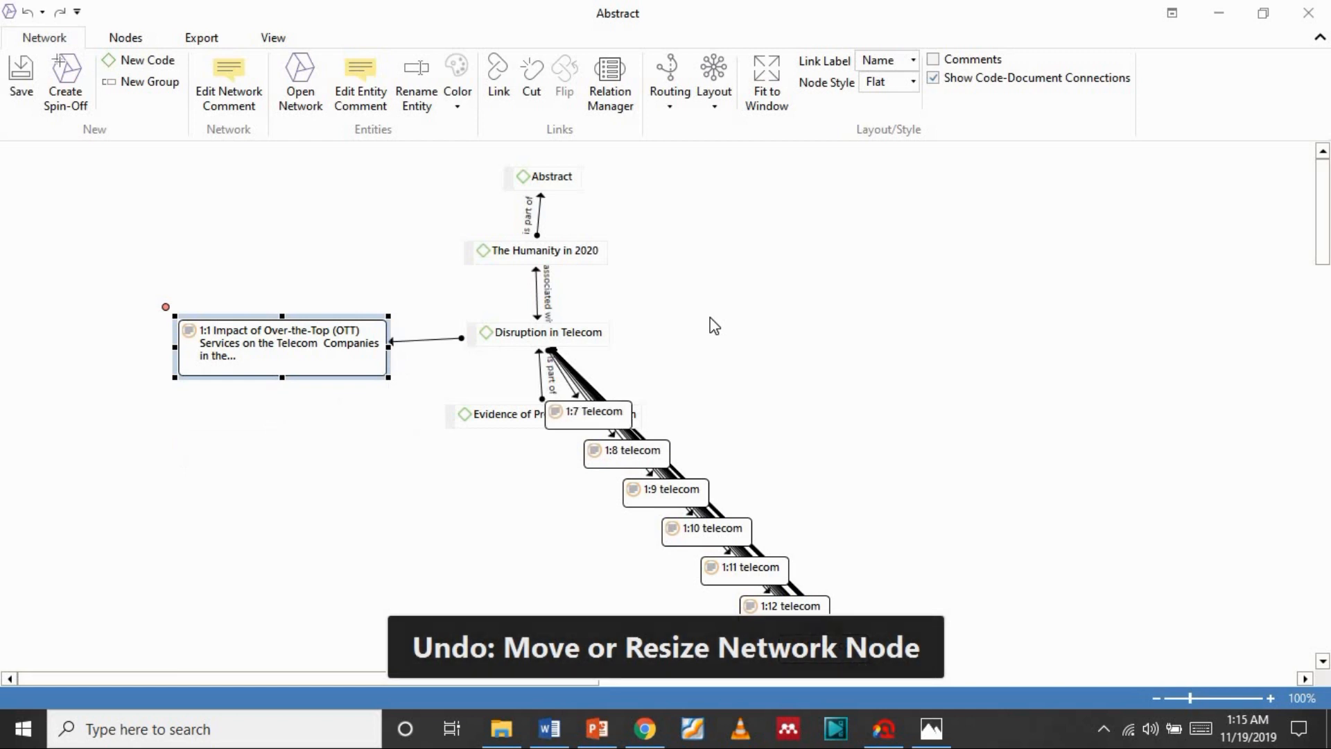
key(ctrl+z)
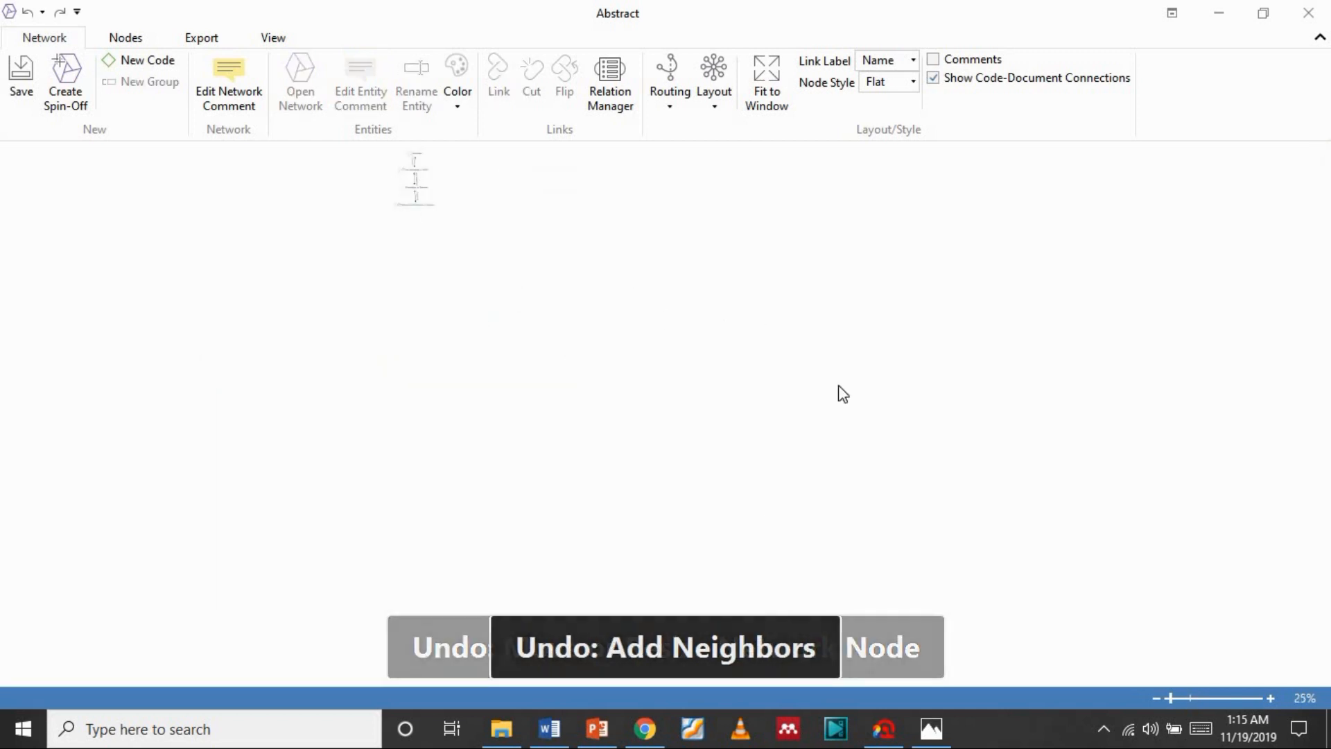
key(ctrl+z)
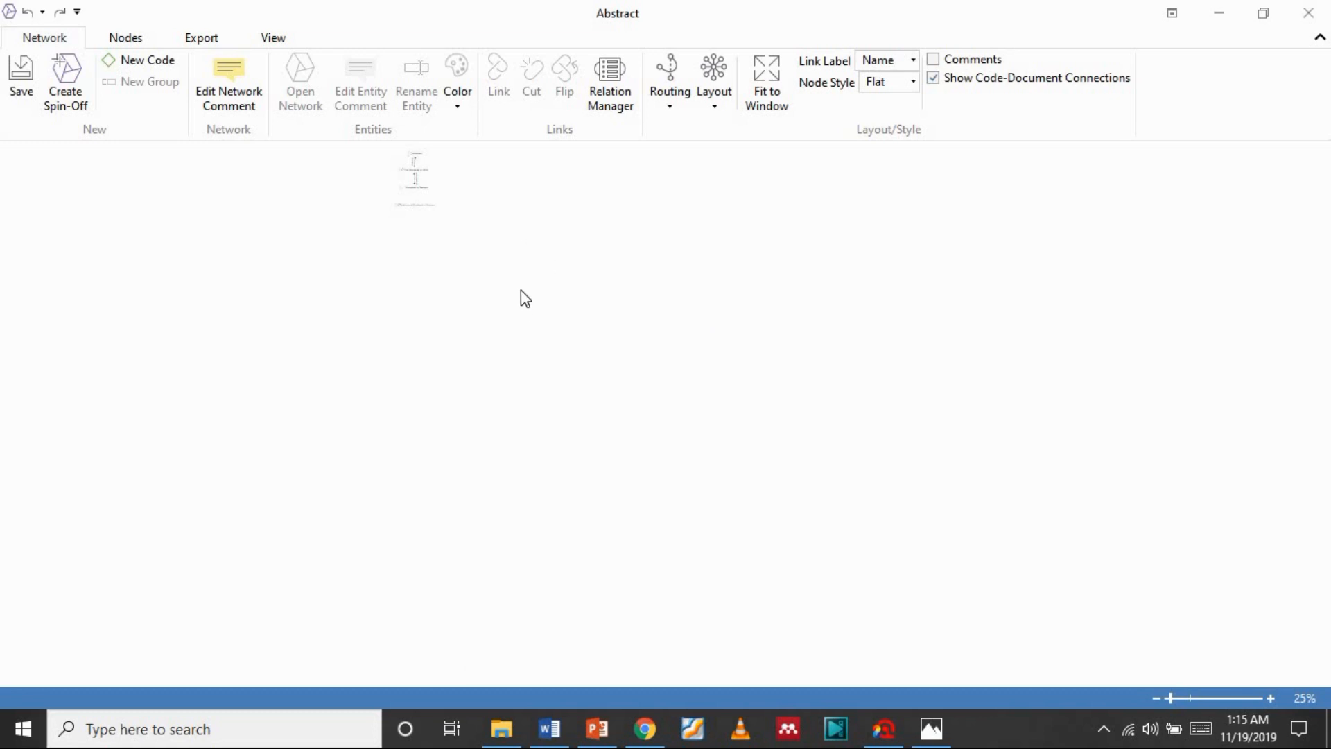
key(ctrl+y)
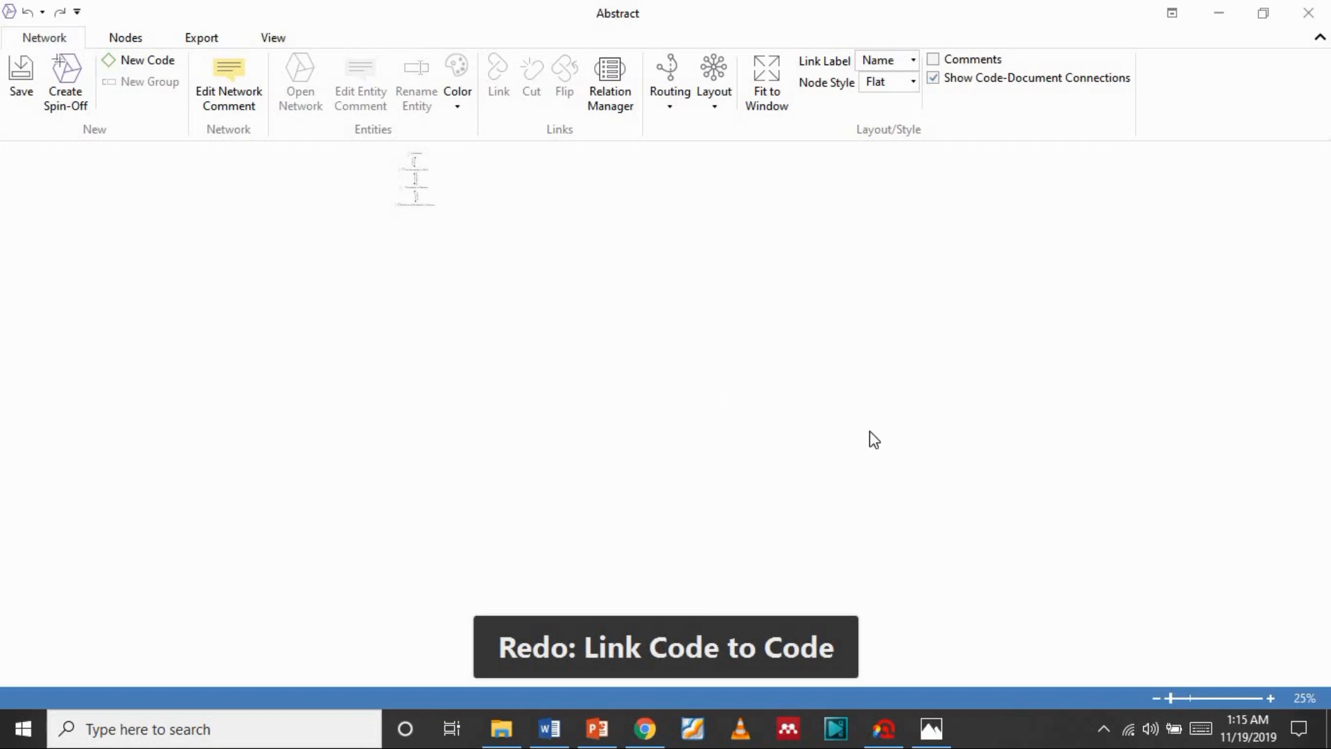
- Return the network zoom to 100% and bring the four linked codes back into view
click(1188, 699)
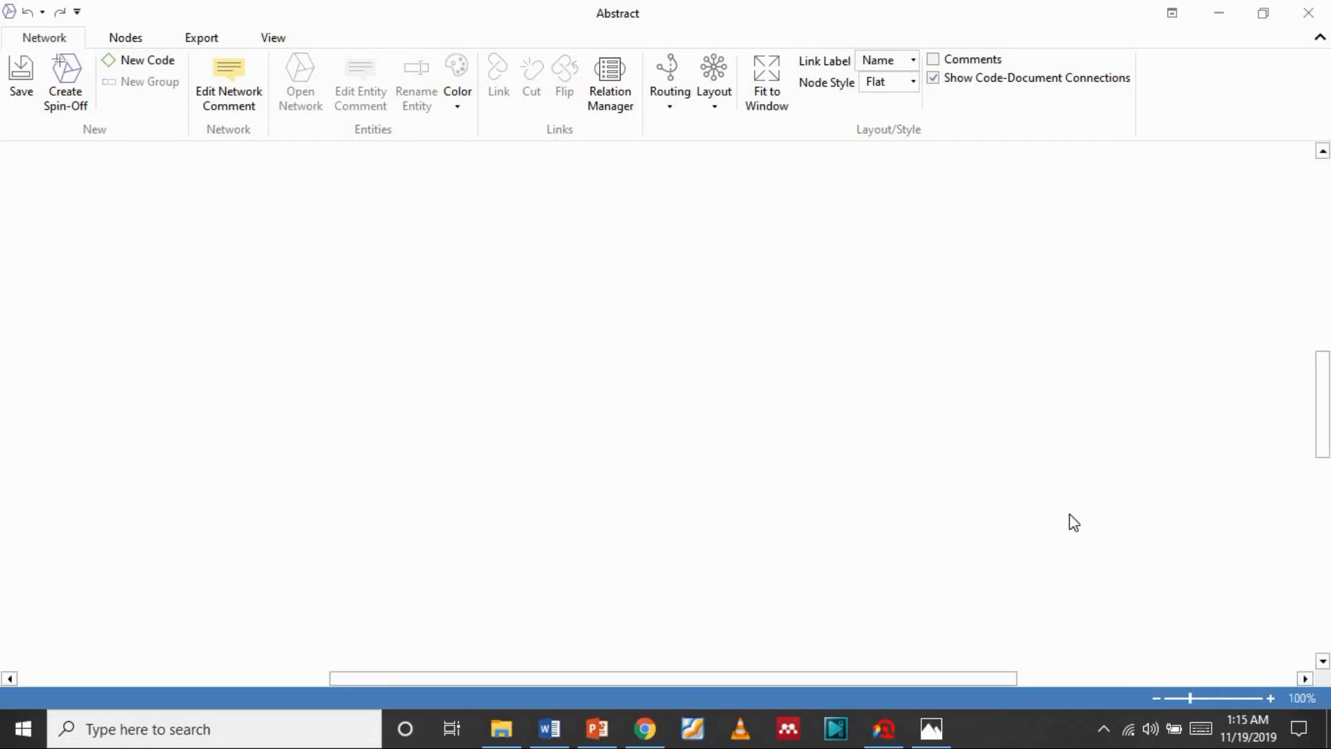
drag(1322, 277, 1308, 158)
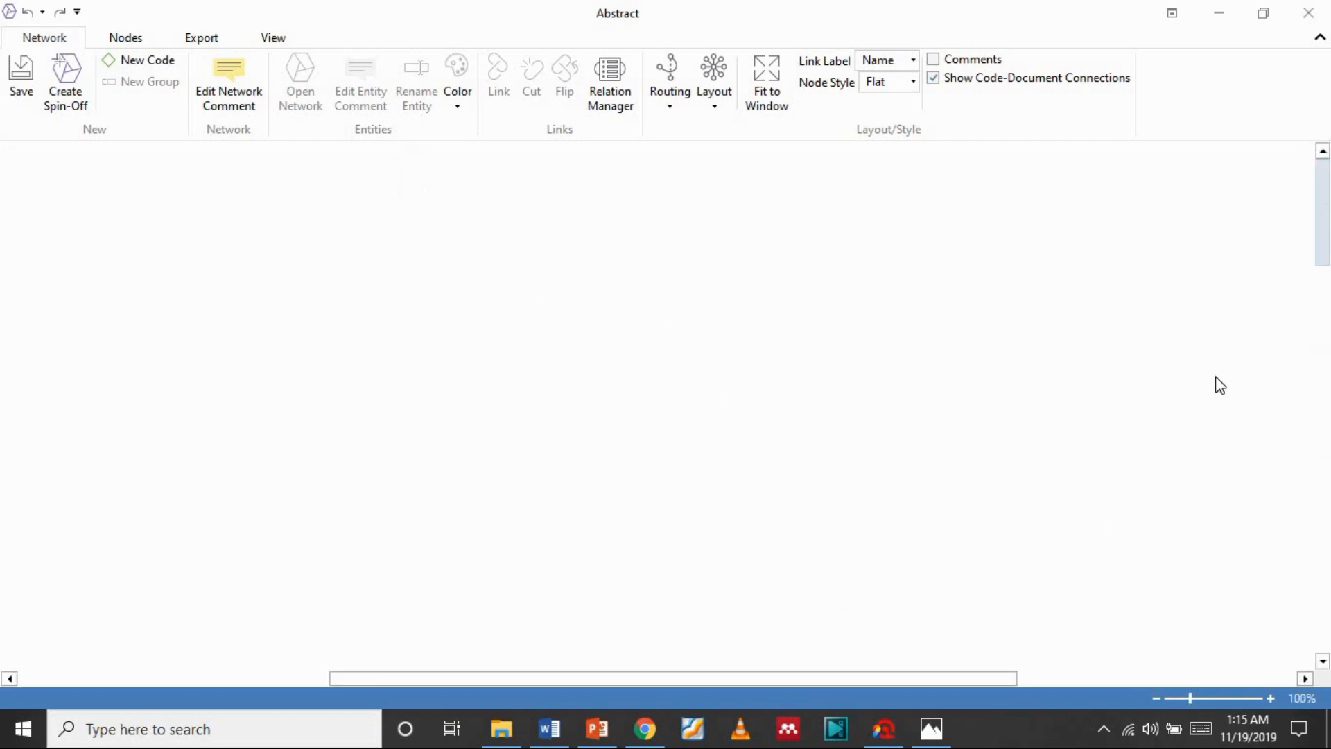
drag(964, 670, 252, 364)
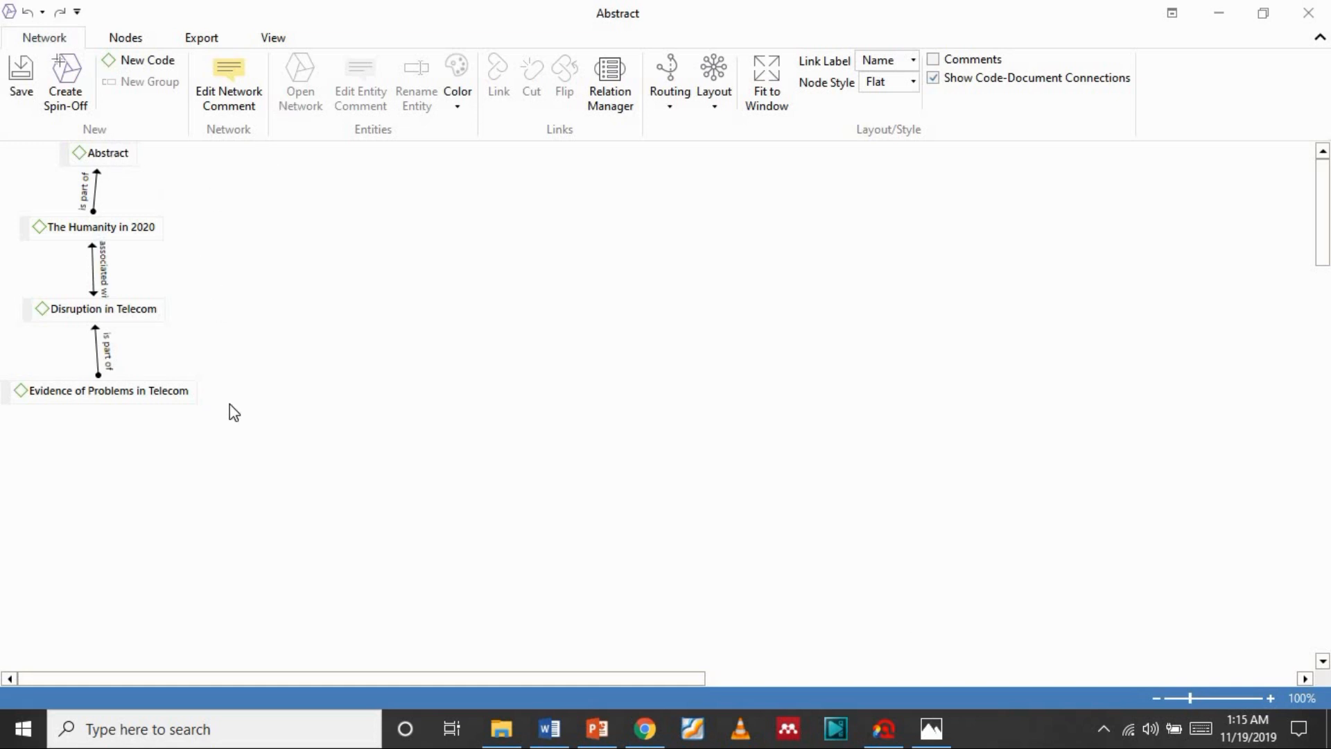
- Add the quotations of the Evidence of Problems in Telecom code to the network as neighbors
click(184, 399)
right_click(184, 400)
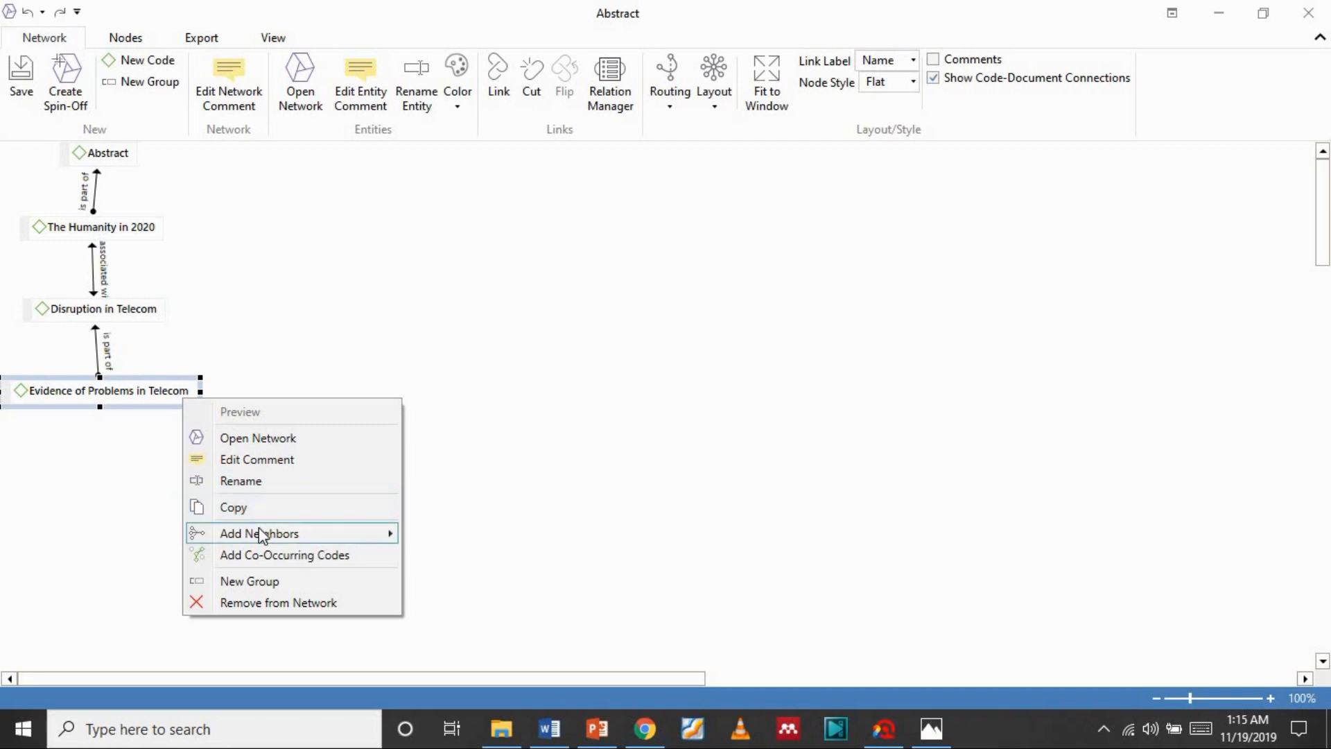
mouse_move(329, 531)
click(477, 594)
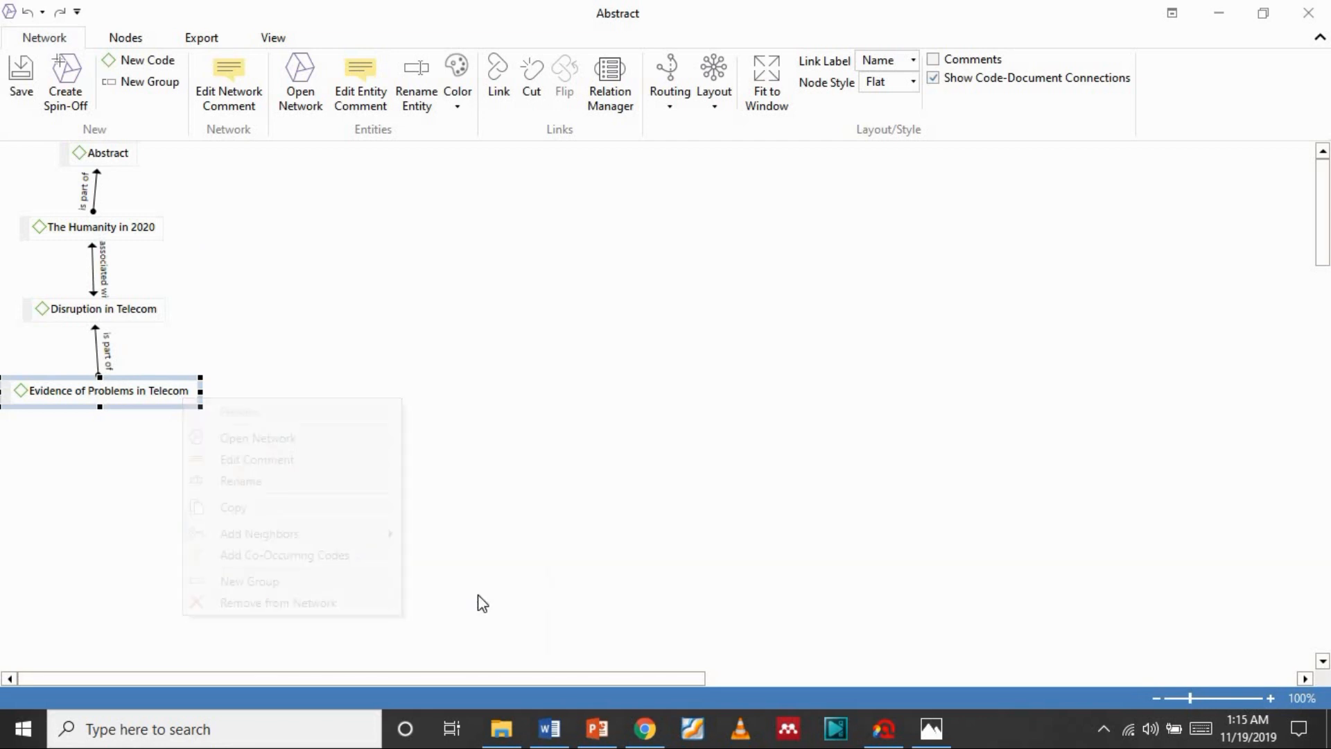
- Spread quotation nodes 1:4, 1:5 and 1:6 apart beside and below Evidence of Problems in Telecom
drag(187, 444, 431, 394)
drag(255, 468, 246, 440)
drag(290, 525, 389, 540)
click(505, 527)
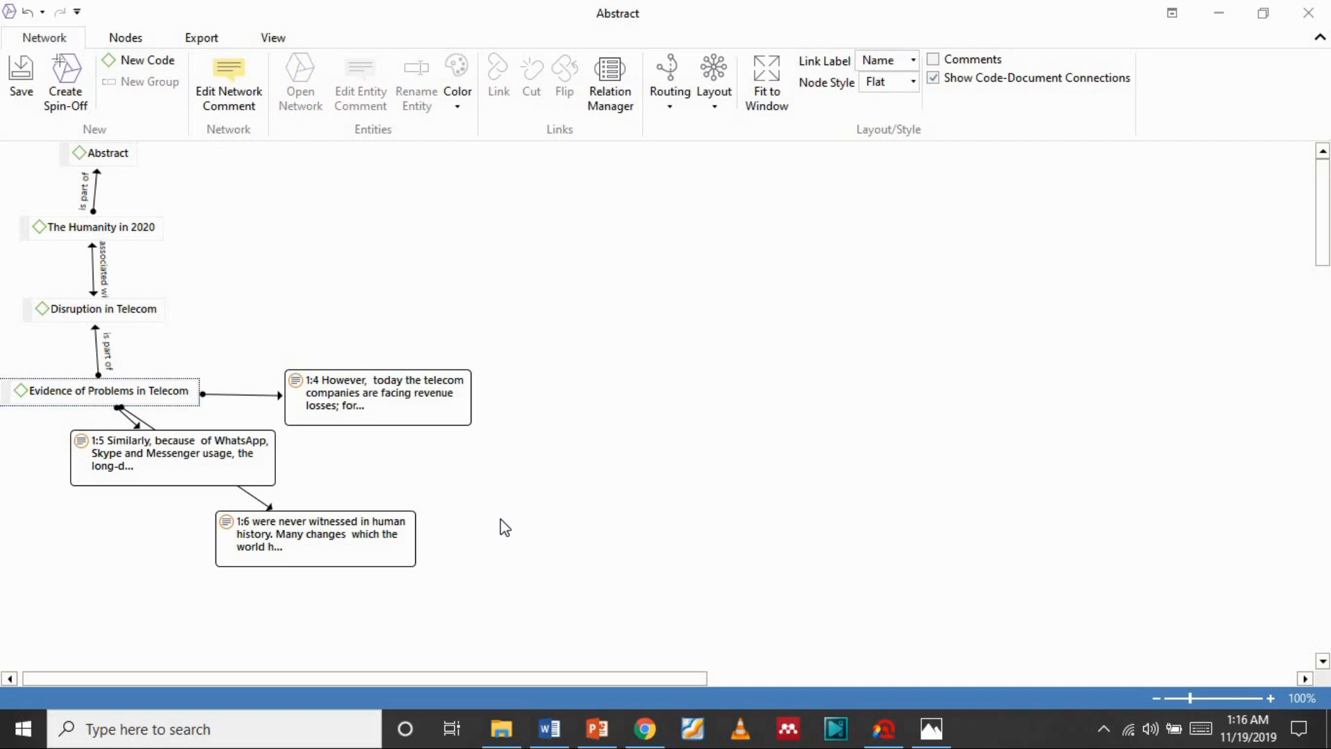
- Select all nodes of the network and rearrange them with an automatic layout
click(135, 231)
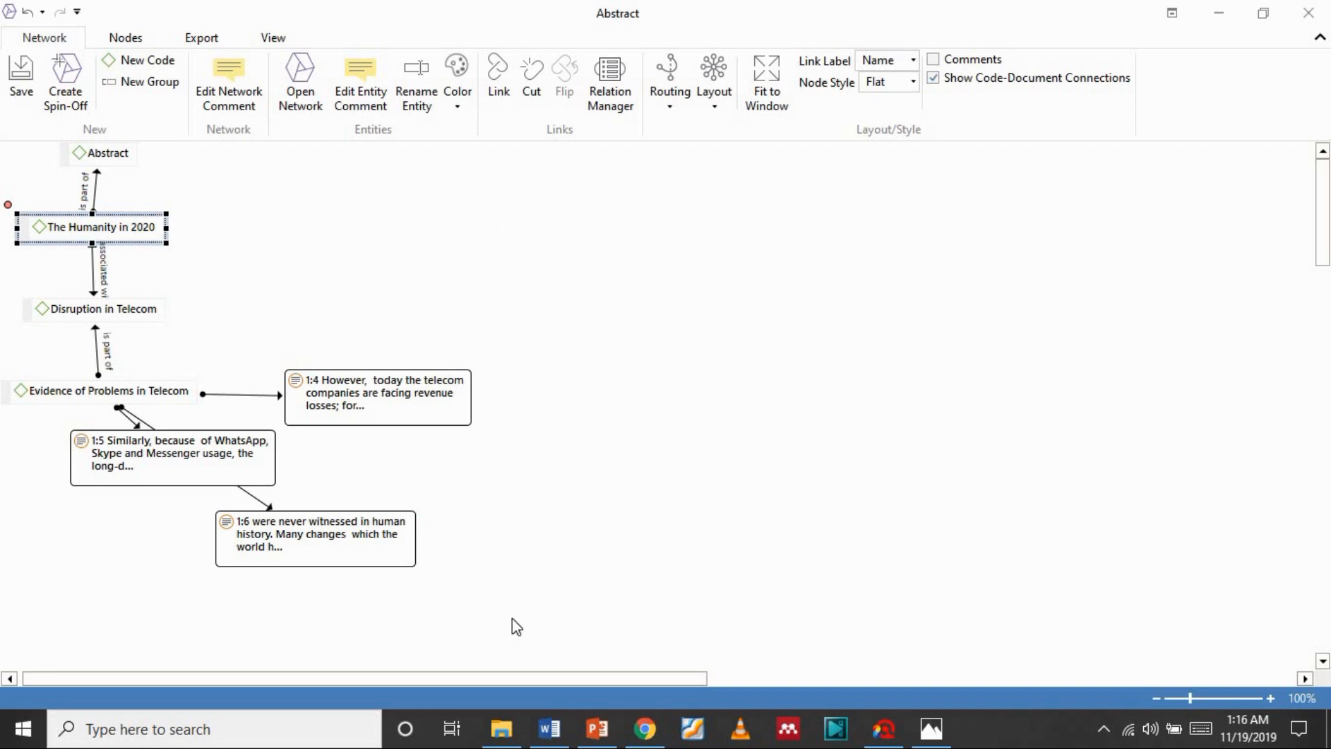
drag(513, 618, 4, 144)
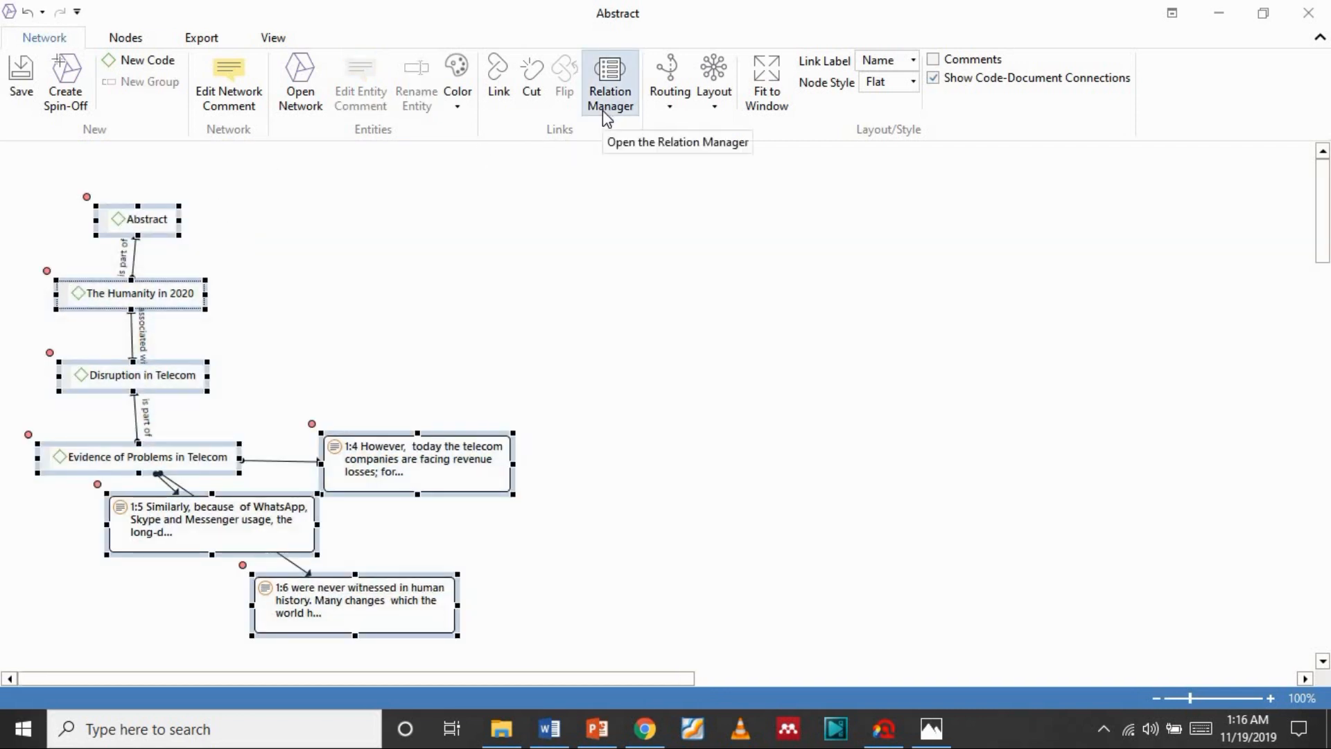
click(662, 84)
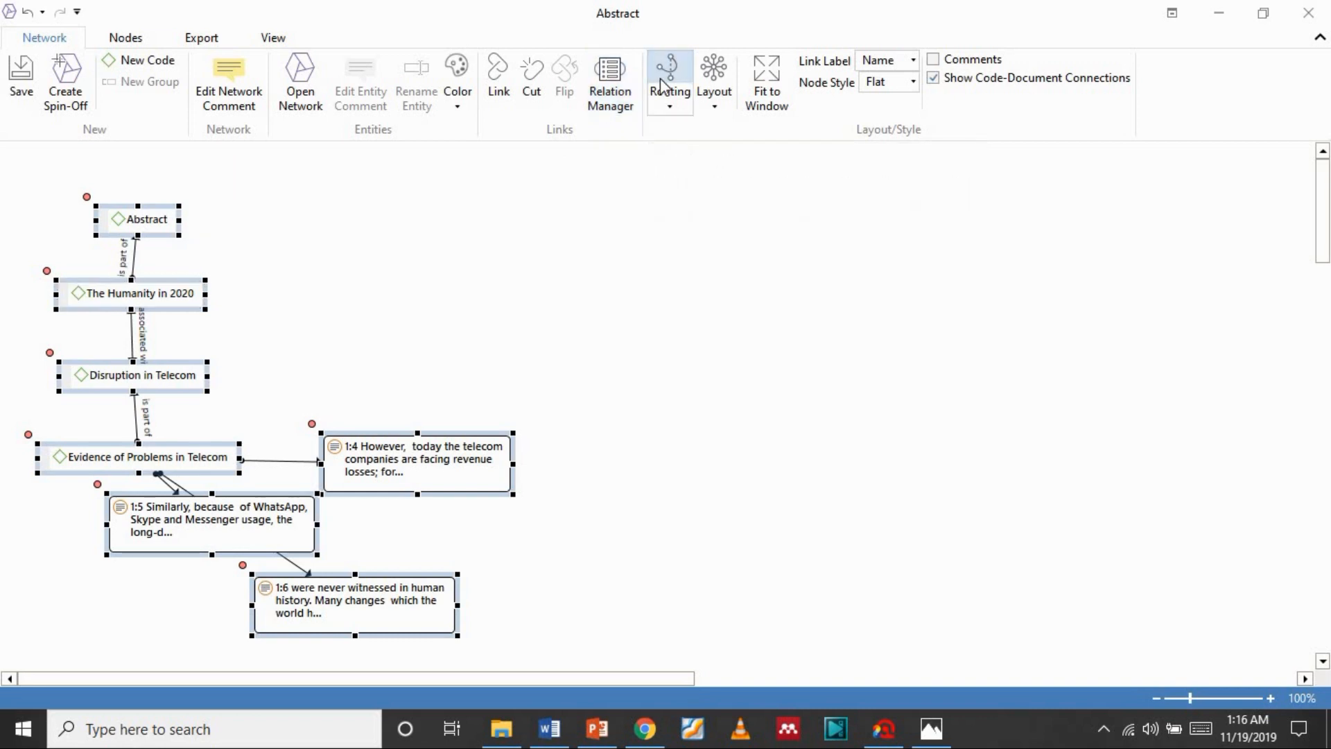
click(713, 69)
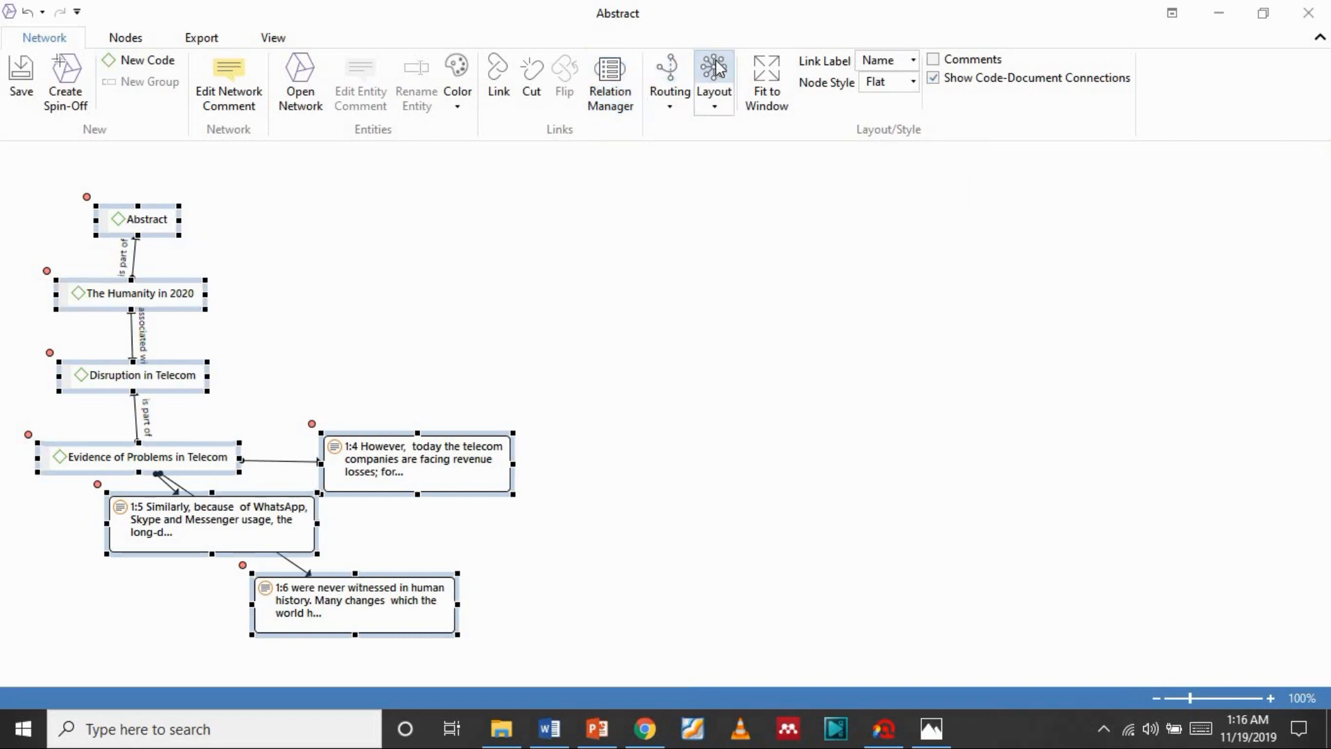
click(854, 301)
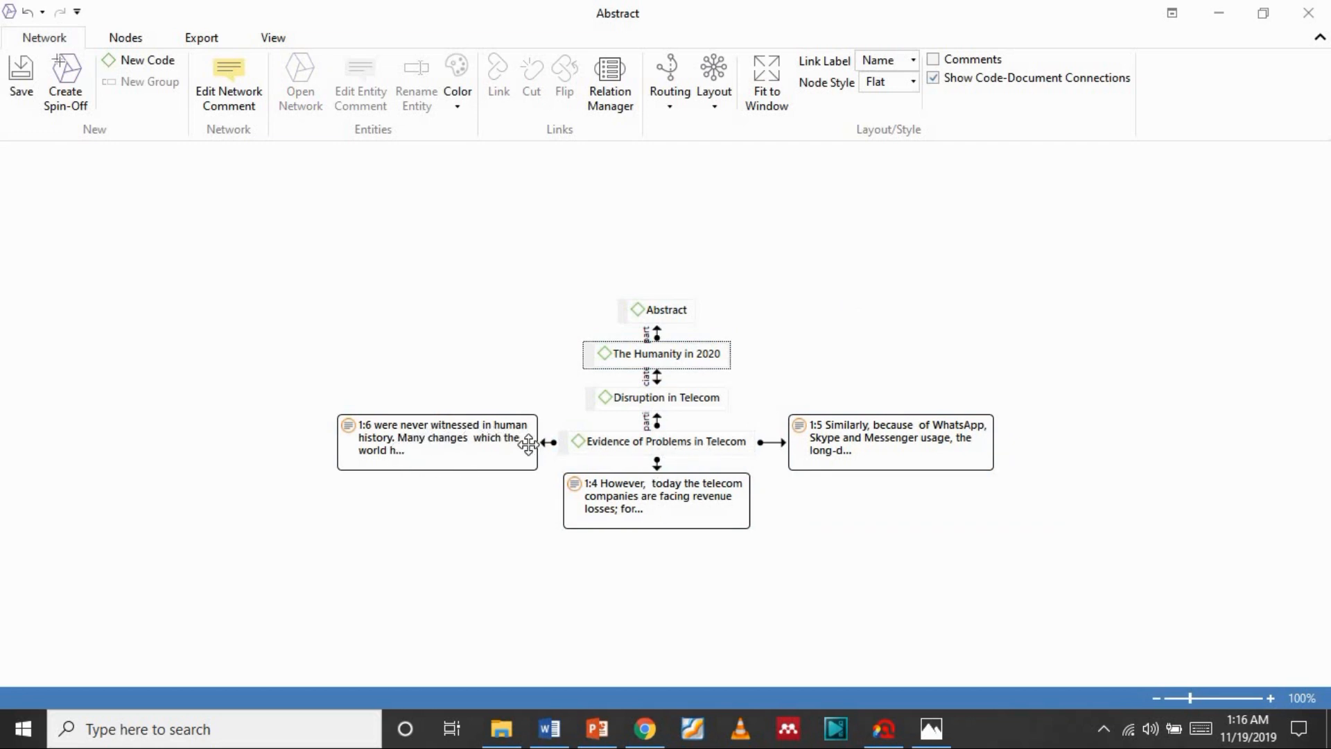
- Make the quotation 1:6 node taller and add its document to the network as a neighbor
click(441, 452)
drag(437, 475, 439, 510)
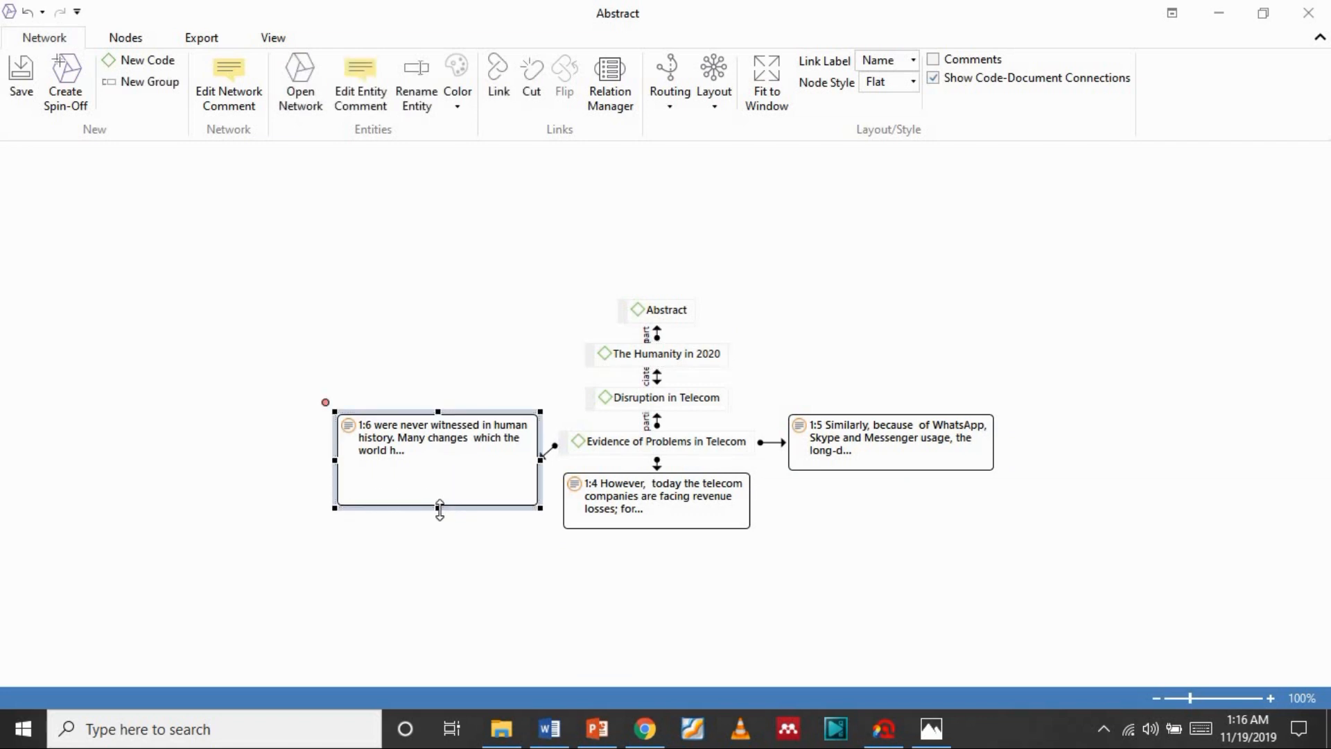
right_click(434, 450)
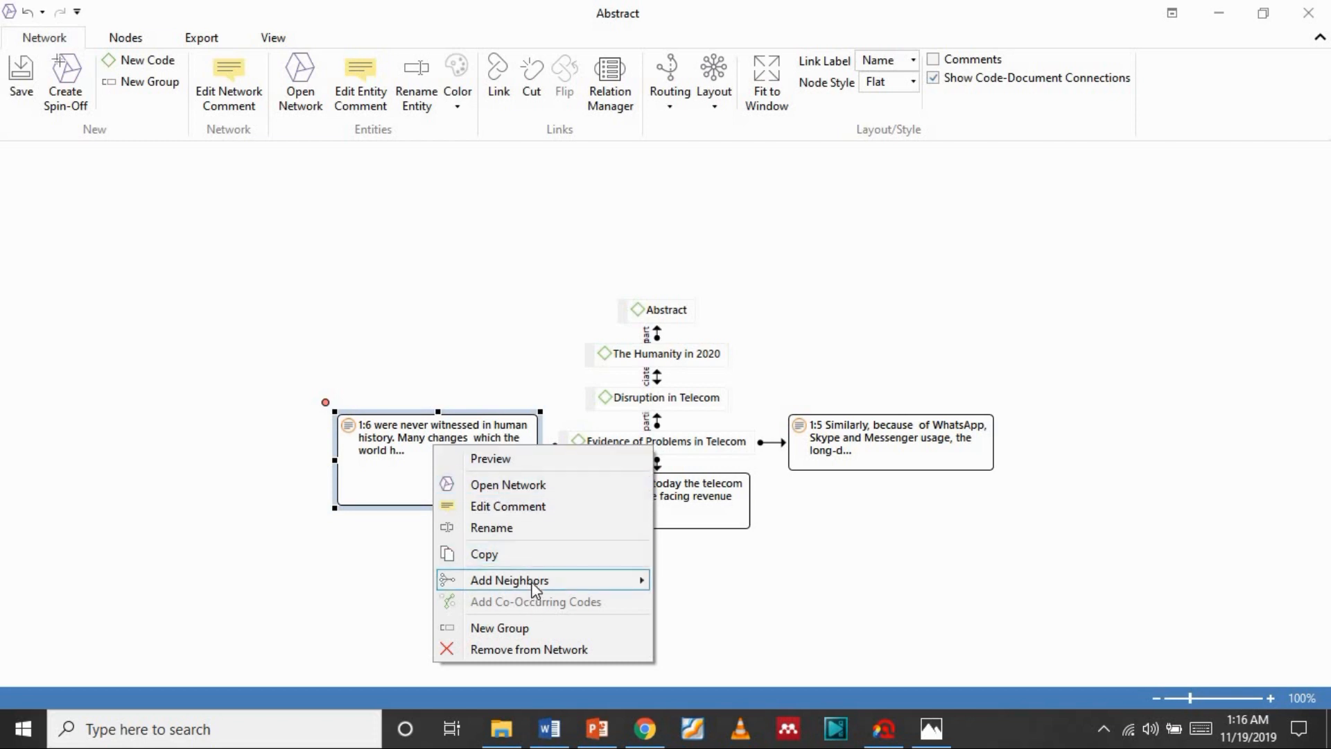
mouse_move(533, 588)
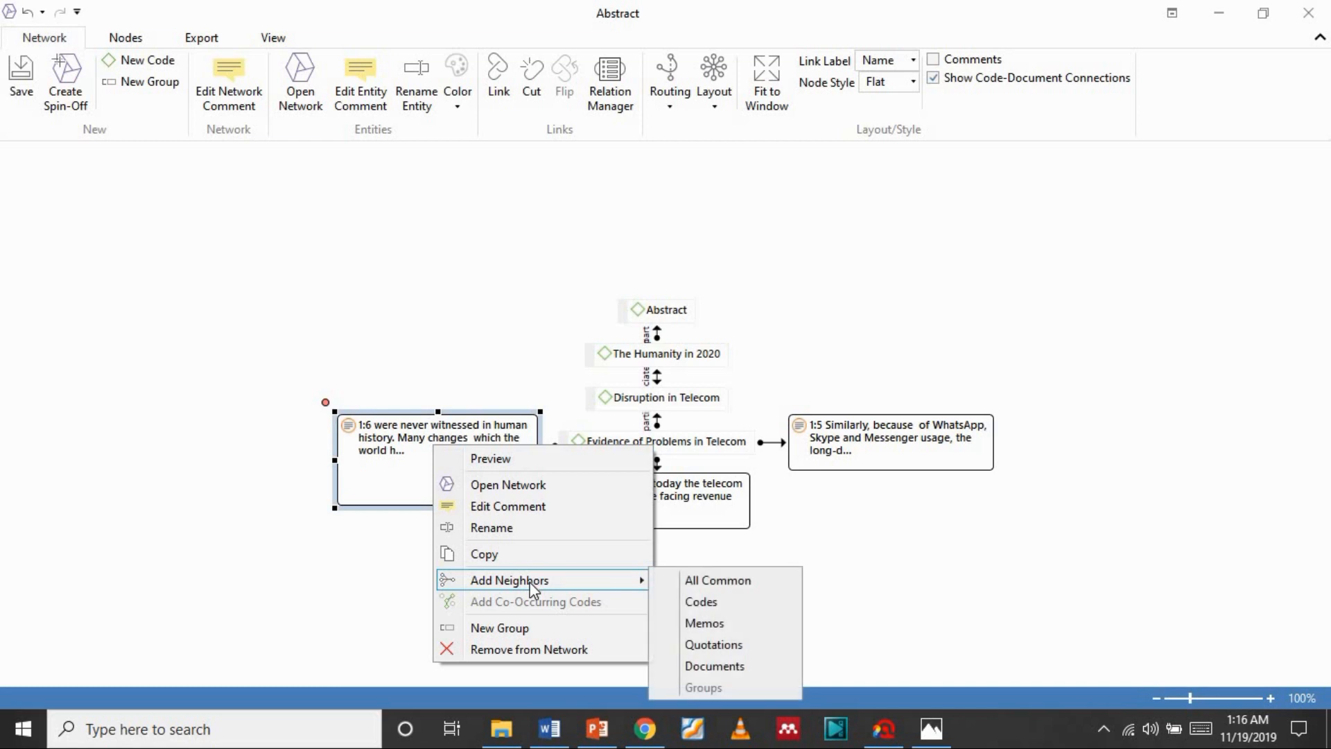
click(735, 666)
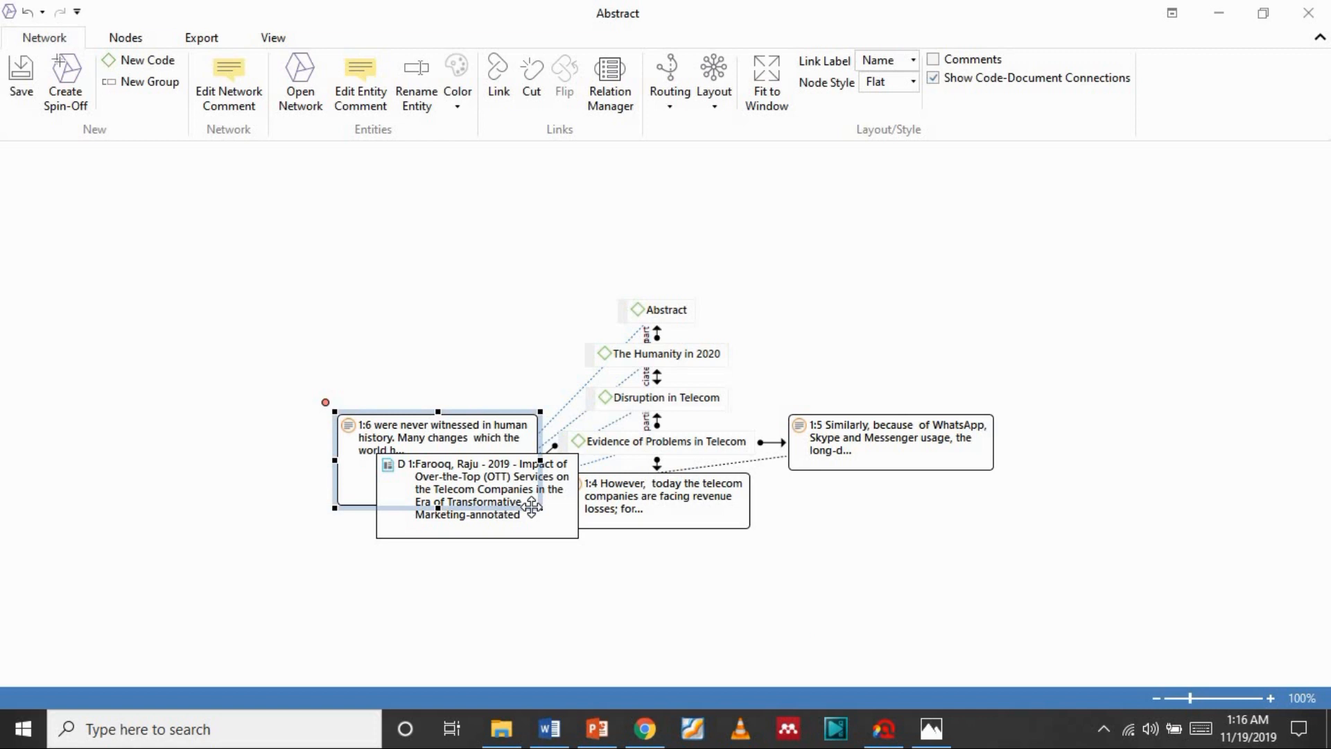
- Separate the overlapping nodes: quotation 1:6 up and left, the document below it, and quotation 1:5 below and right of 1:4
drag(530, 454, 491, 406)
click(533, 461)
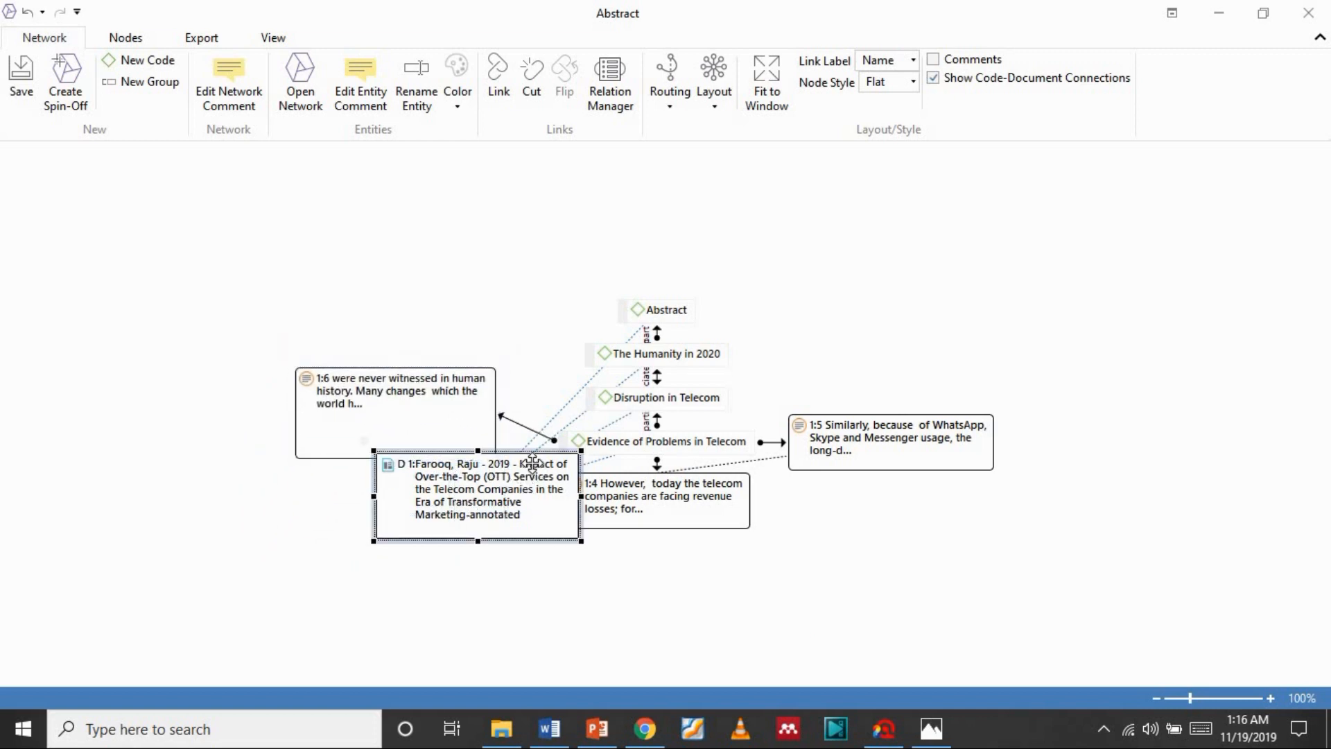
drag(532, 461, 349, 460)
drag(869, 425, 792, 563)
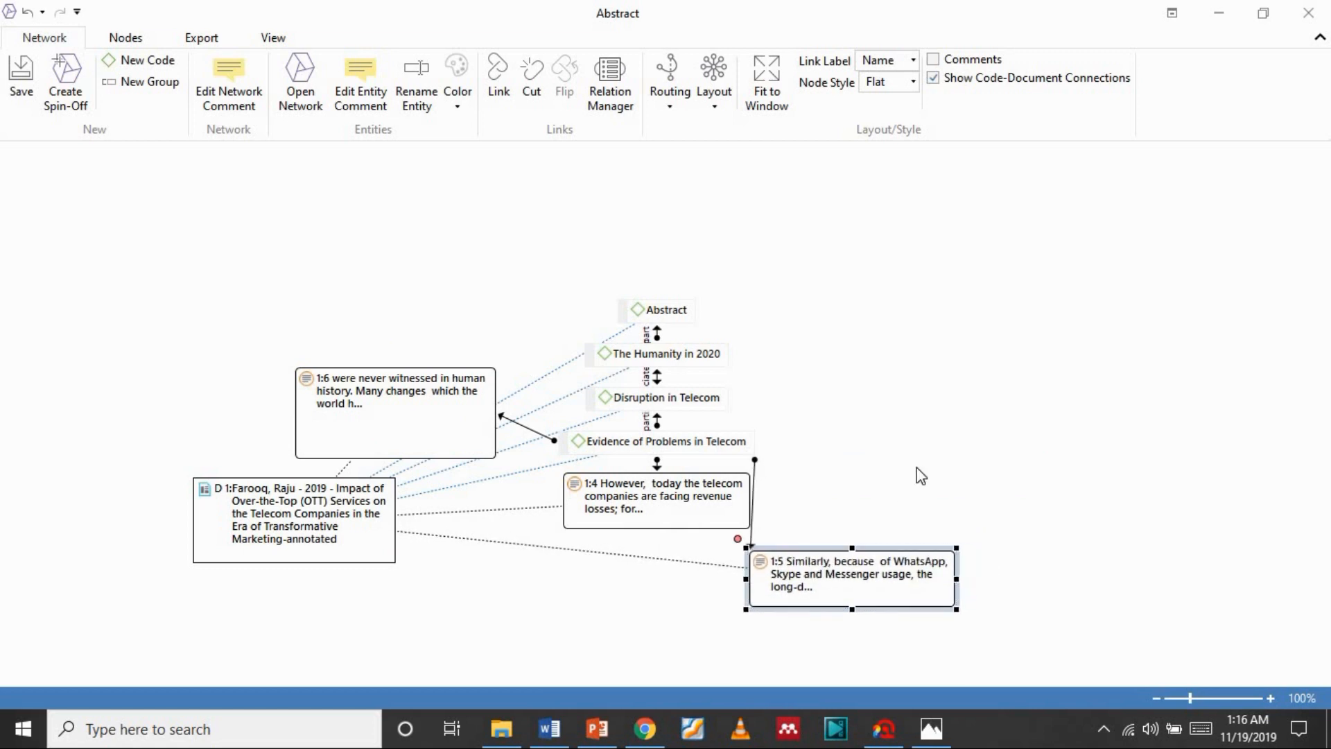
click(917, 469)
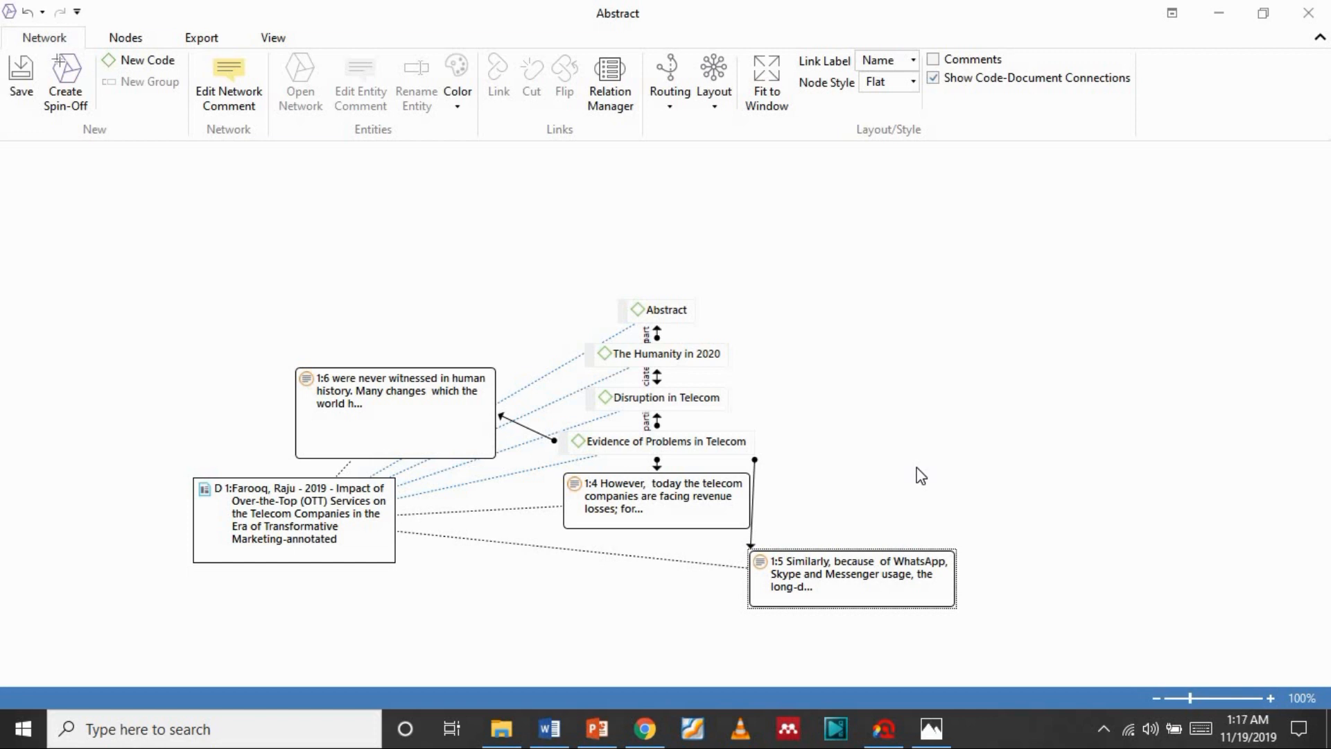
- Show the text preview in quotation 1:6, move the node above the document and enlarge it slightly
click(381, 393)
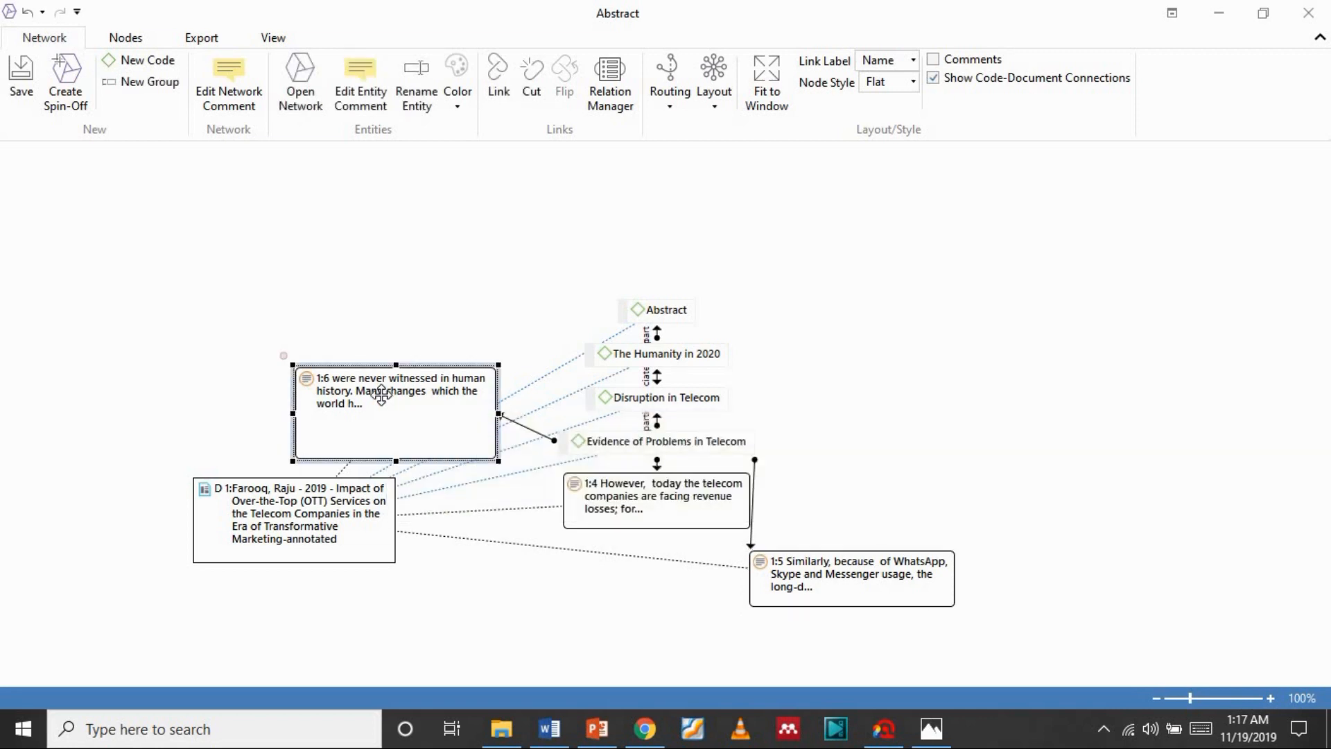
right_click(382, 396)
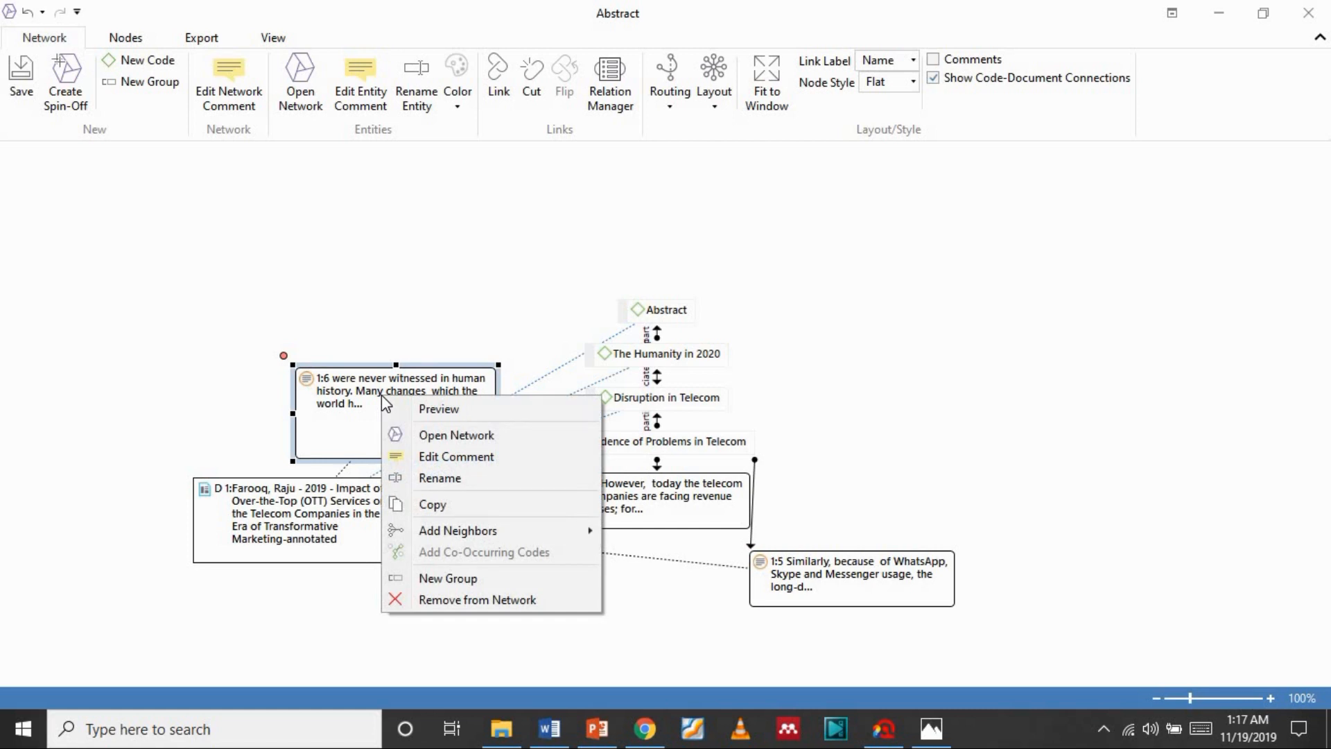
click(432, 409)
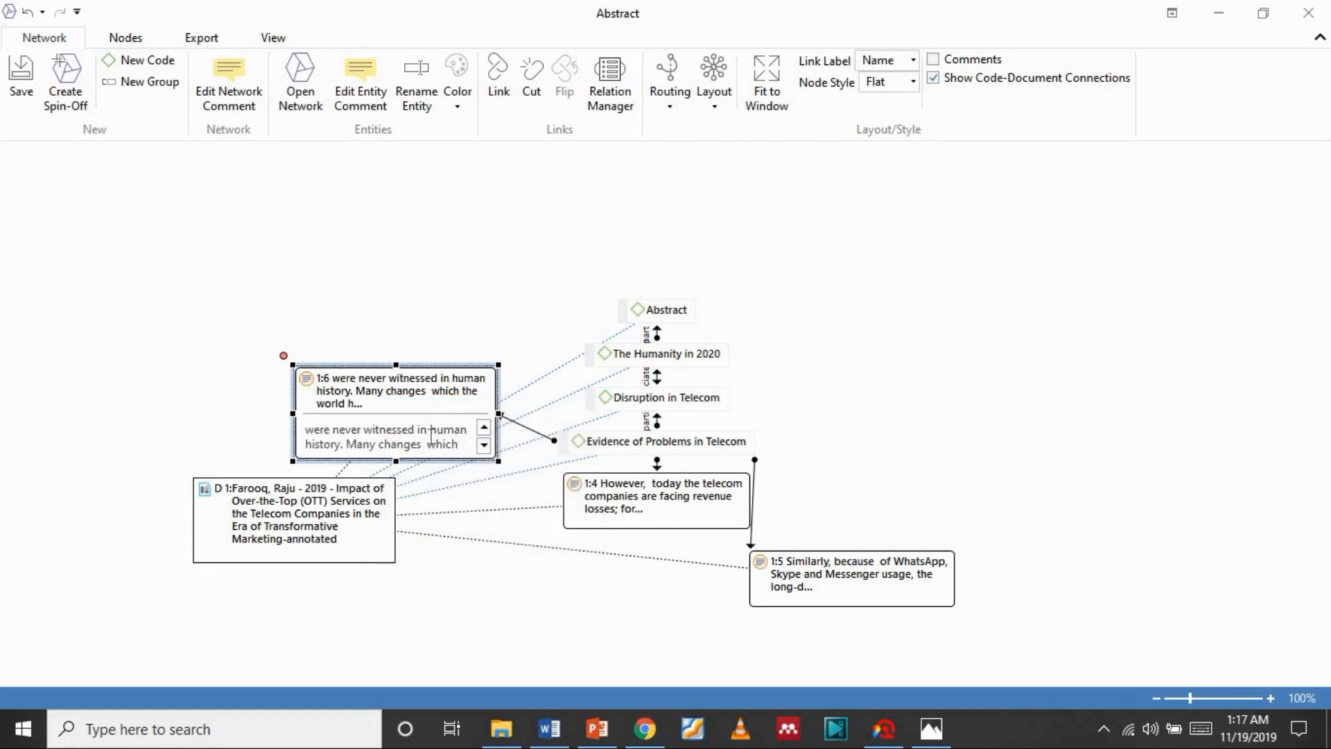
click(484, 445)
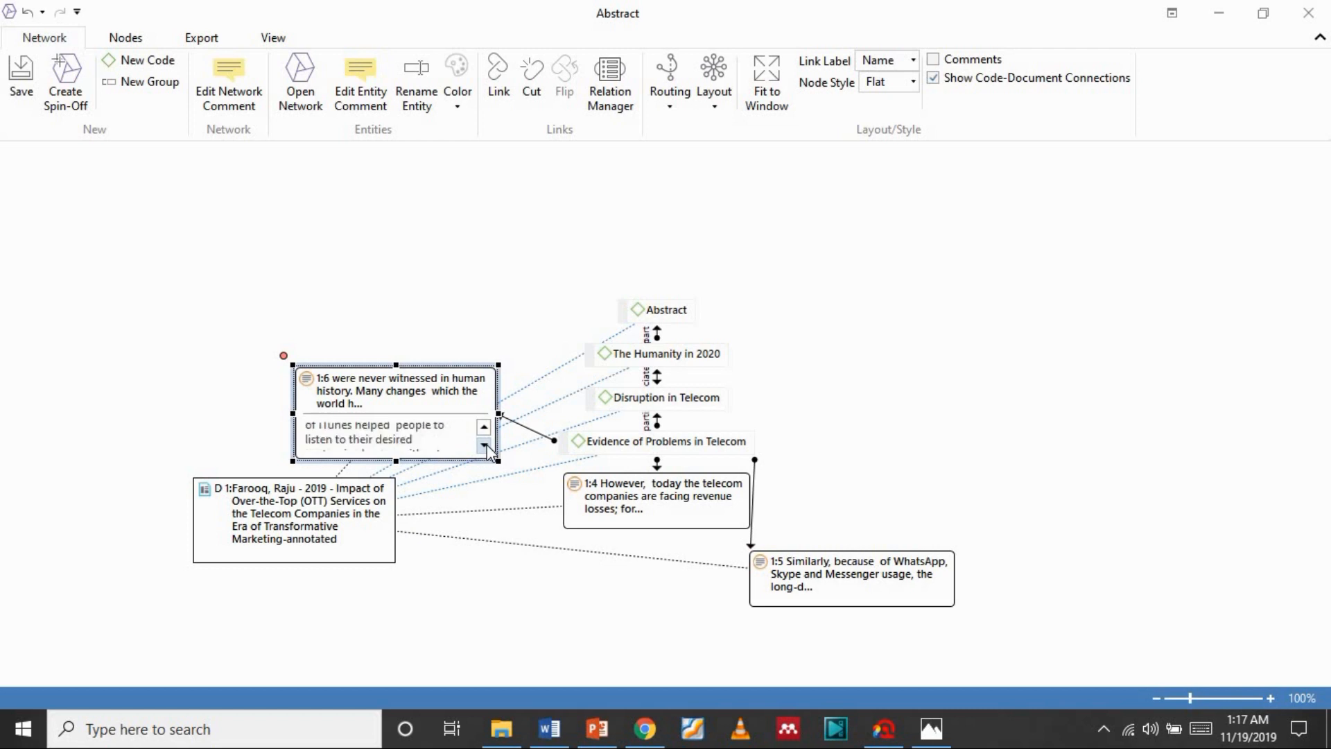
drag(466, 364, 427, 279)
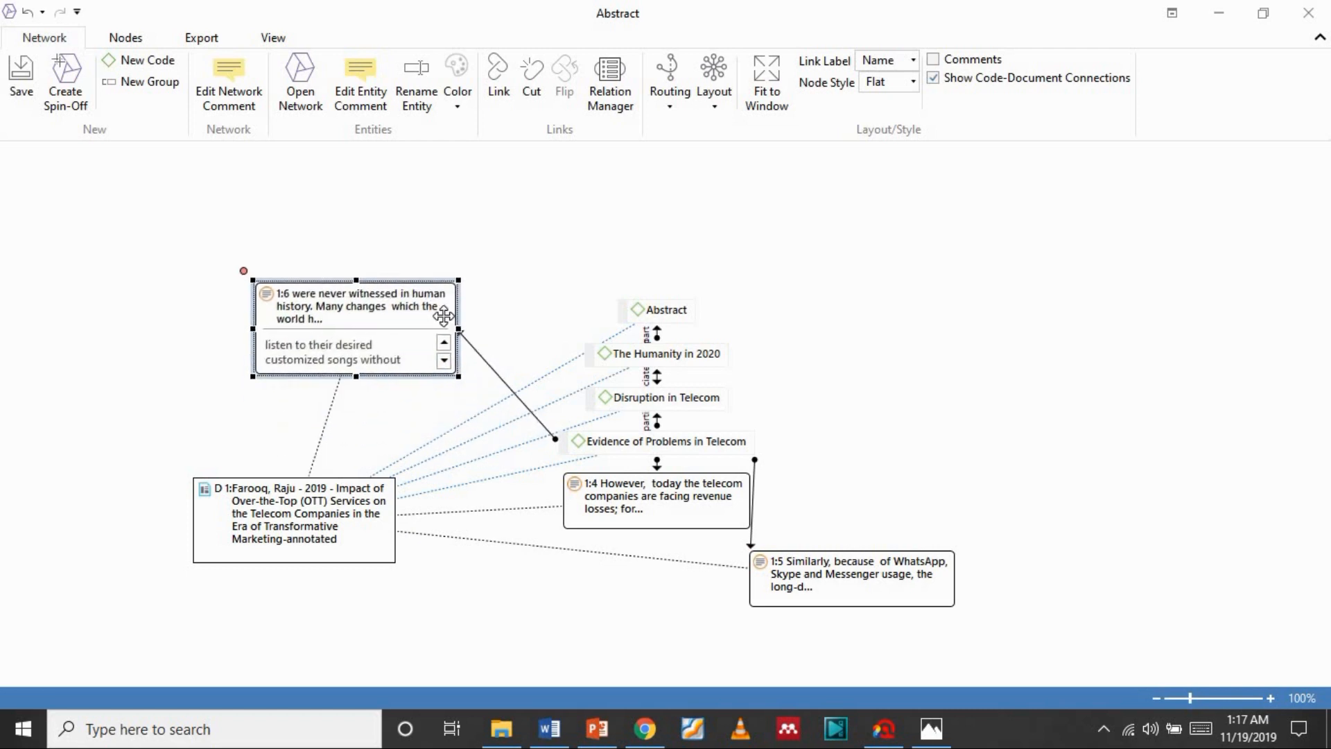
drag(464, 378, 469, 408)
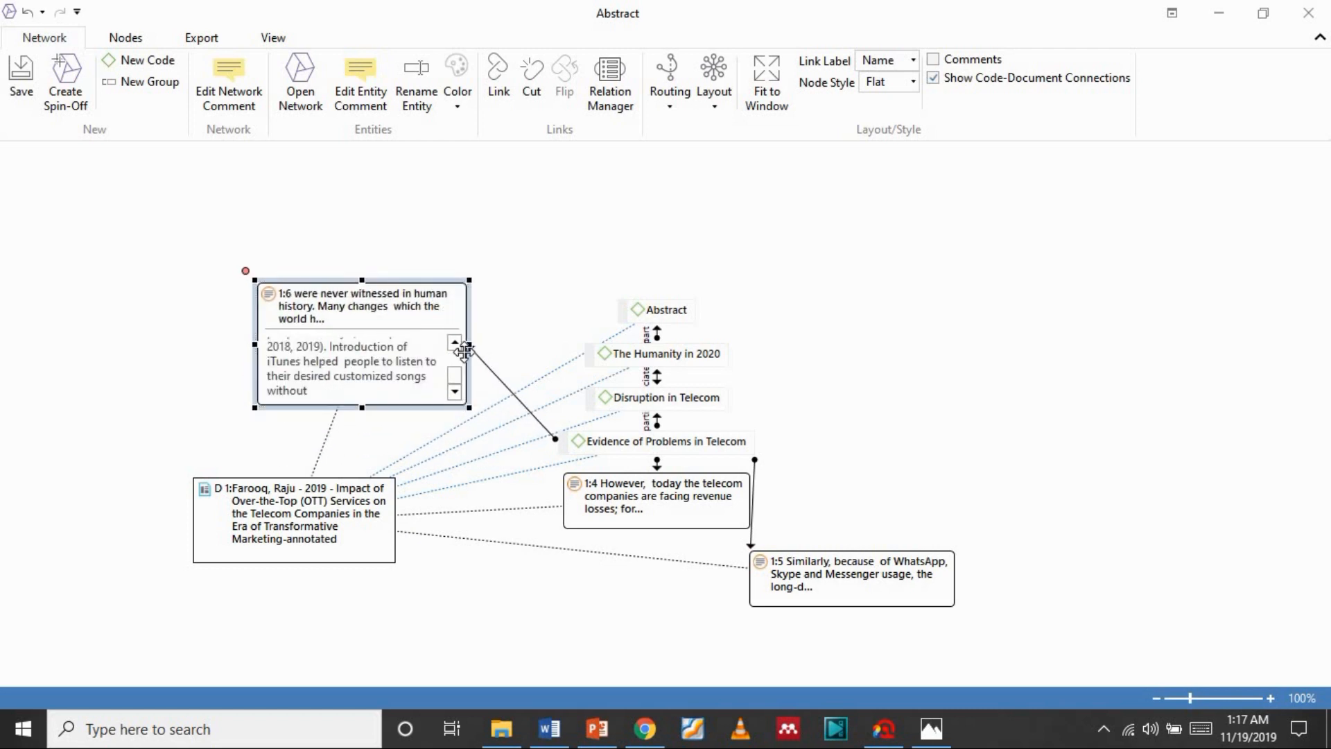
click(503, 320)
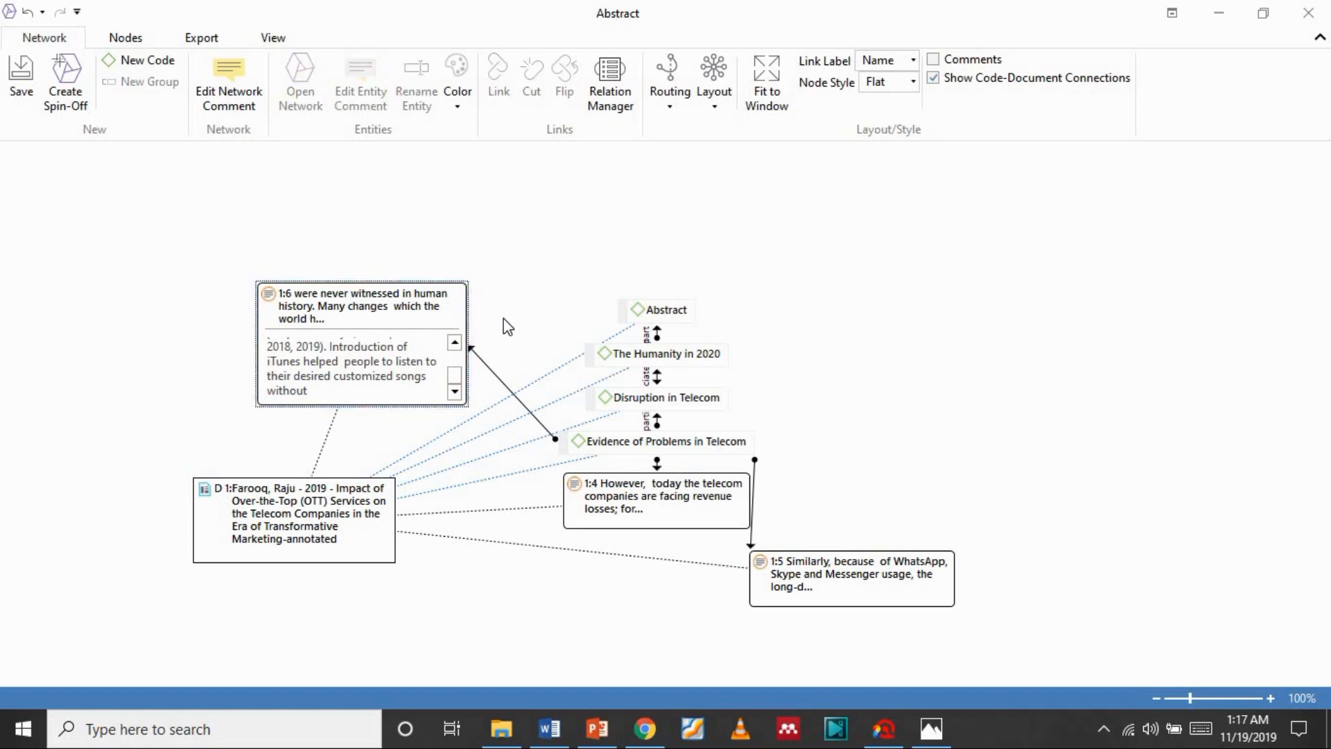
- Show the text preview in quotation node 1:4
click(670, 504)
right_click(669, 503)
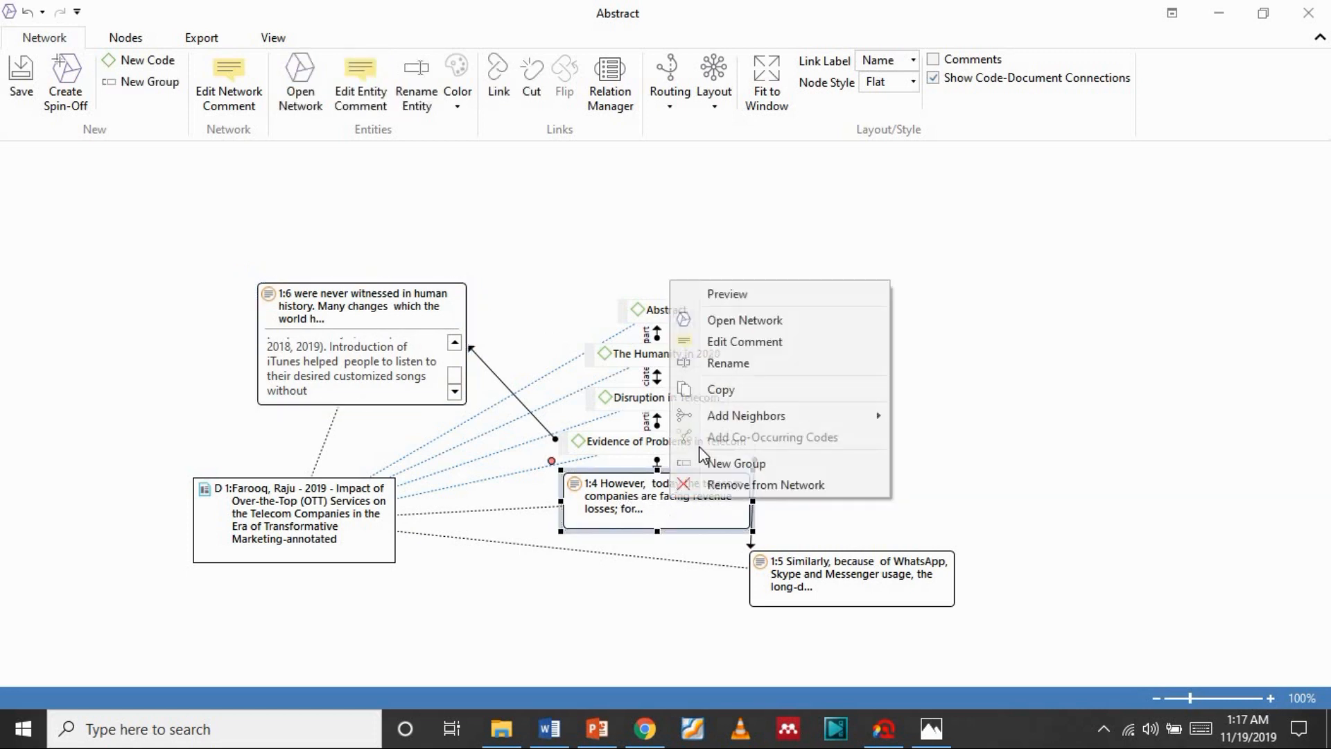
click(757, 294)
click(837, 499)
- Show the text preview in quotation 1:5 and move the node to the right, clear of 1:4
click(860, 574)
right_click(860, 574)
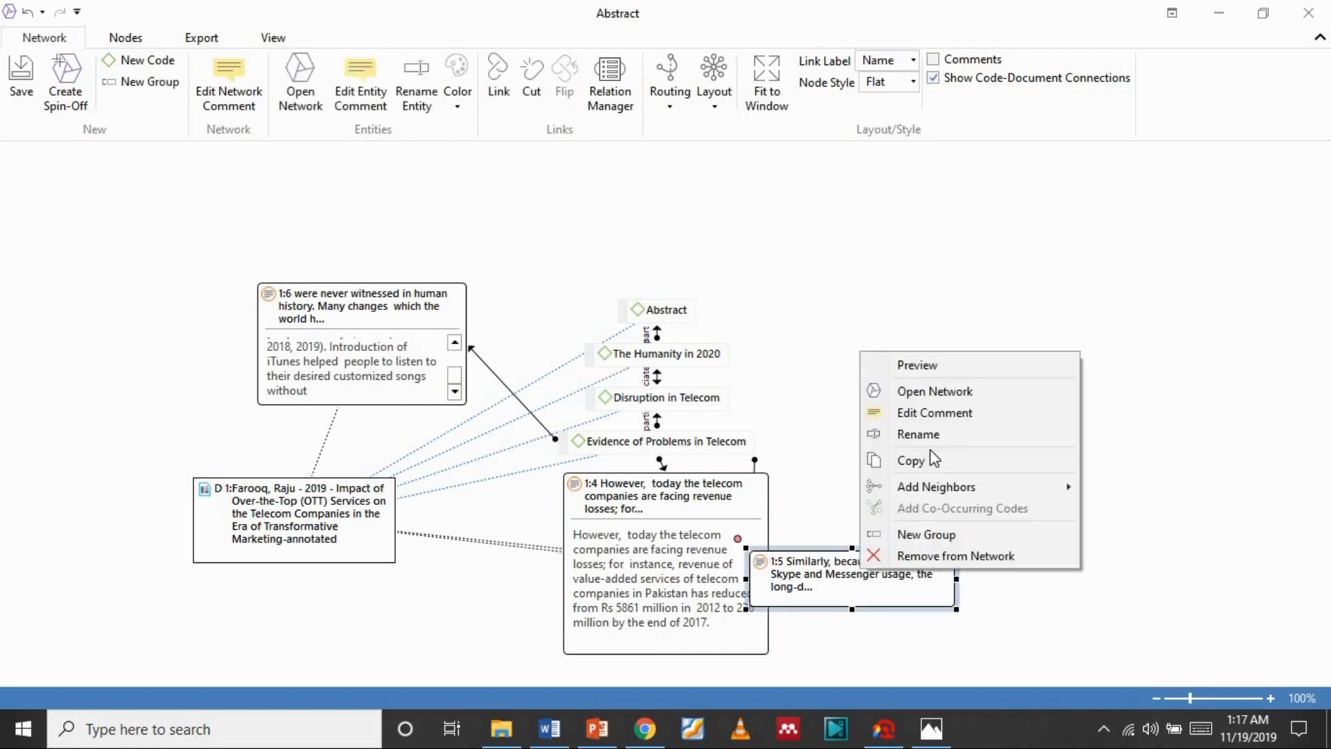
click(939, 364)
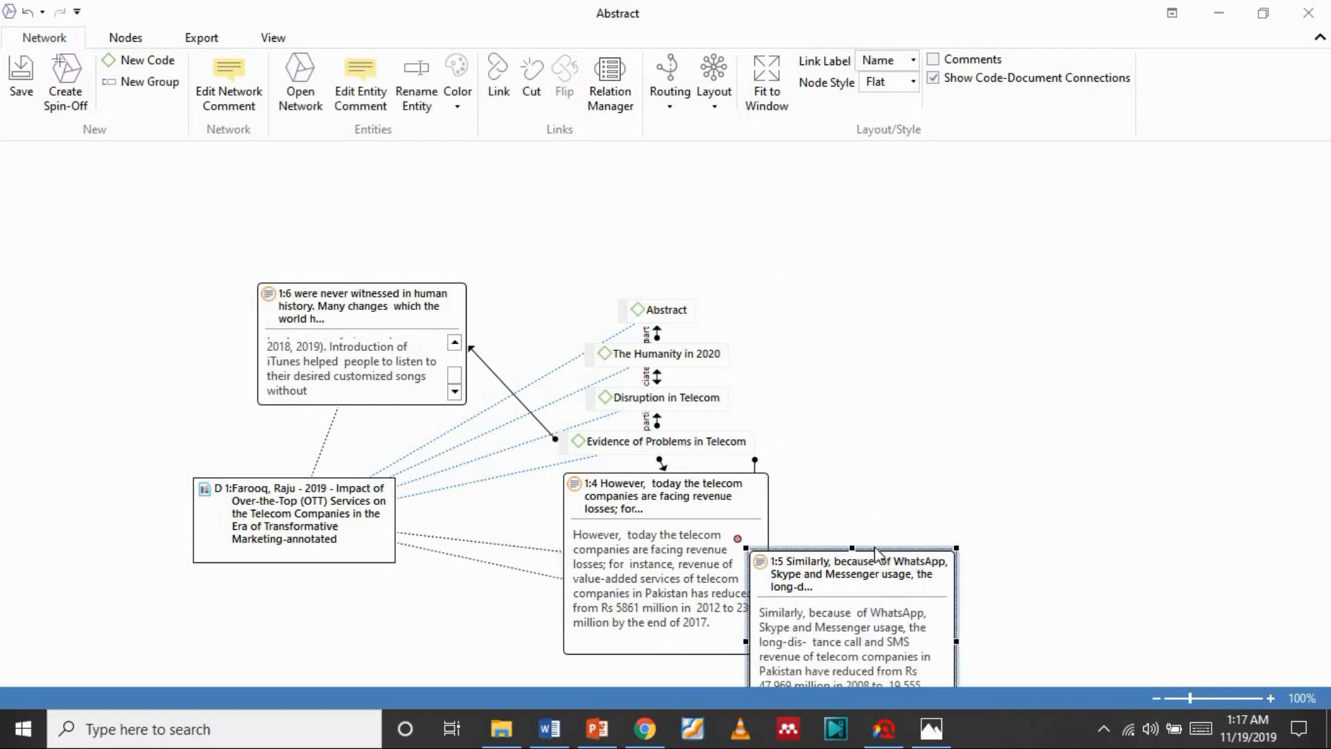
drag(890, 547, 1018, 484)
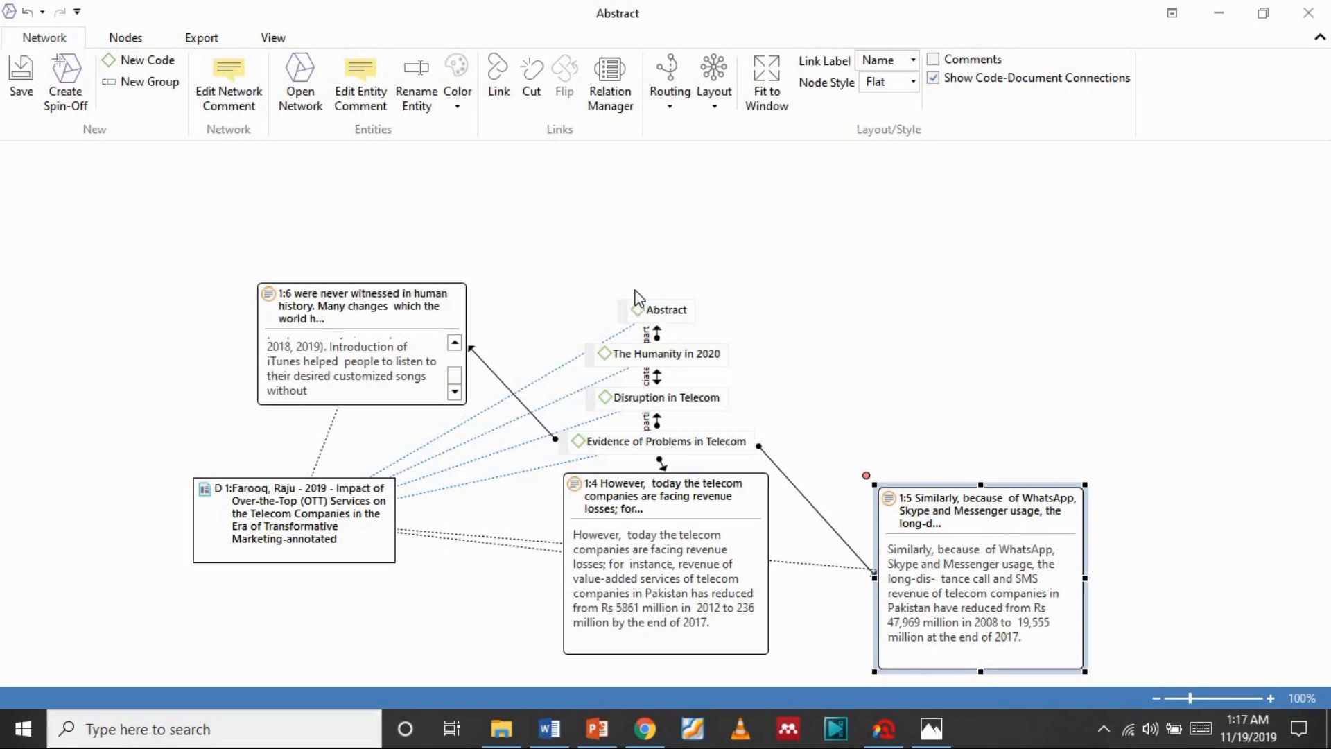
- Fit the network to the window
click(499, 84)
key(Escape)
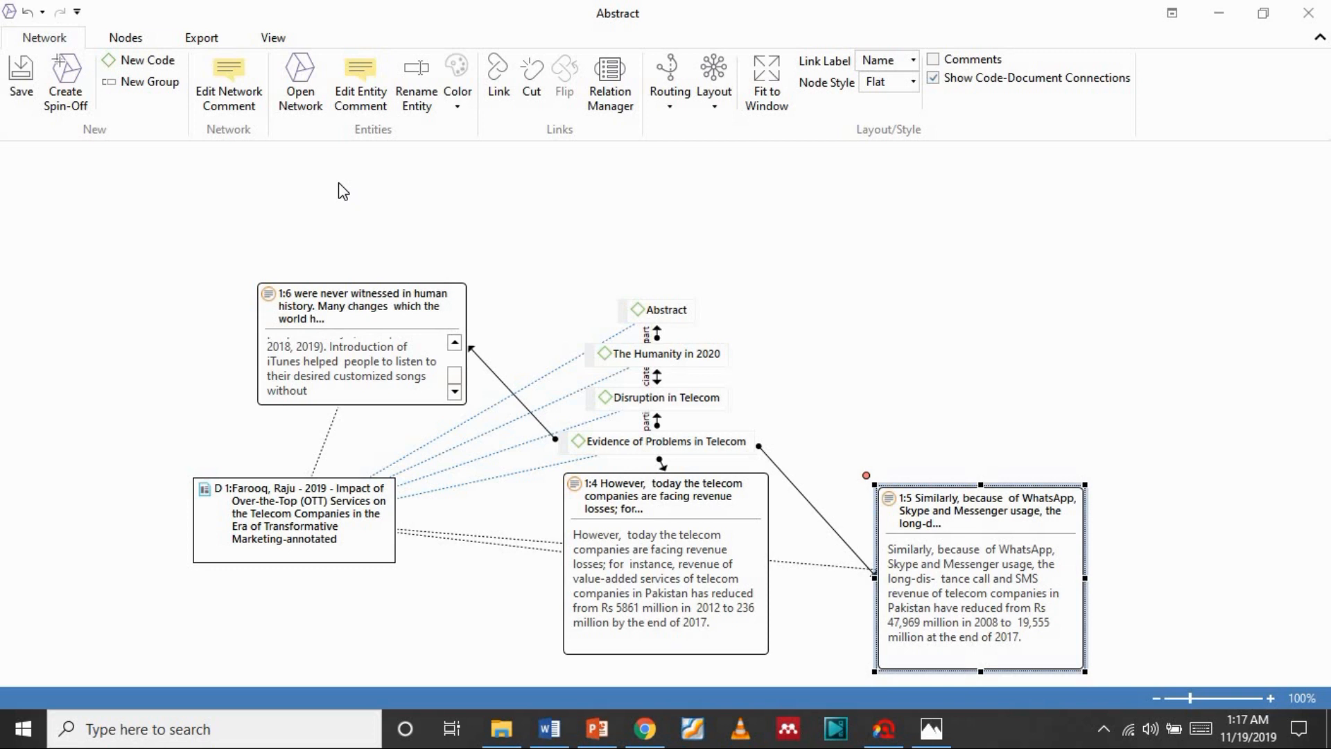
click(272, 39)
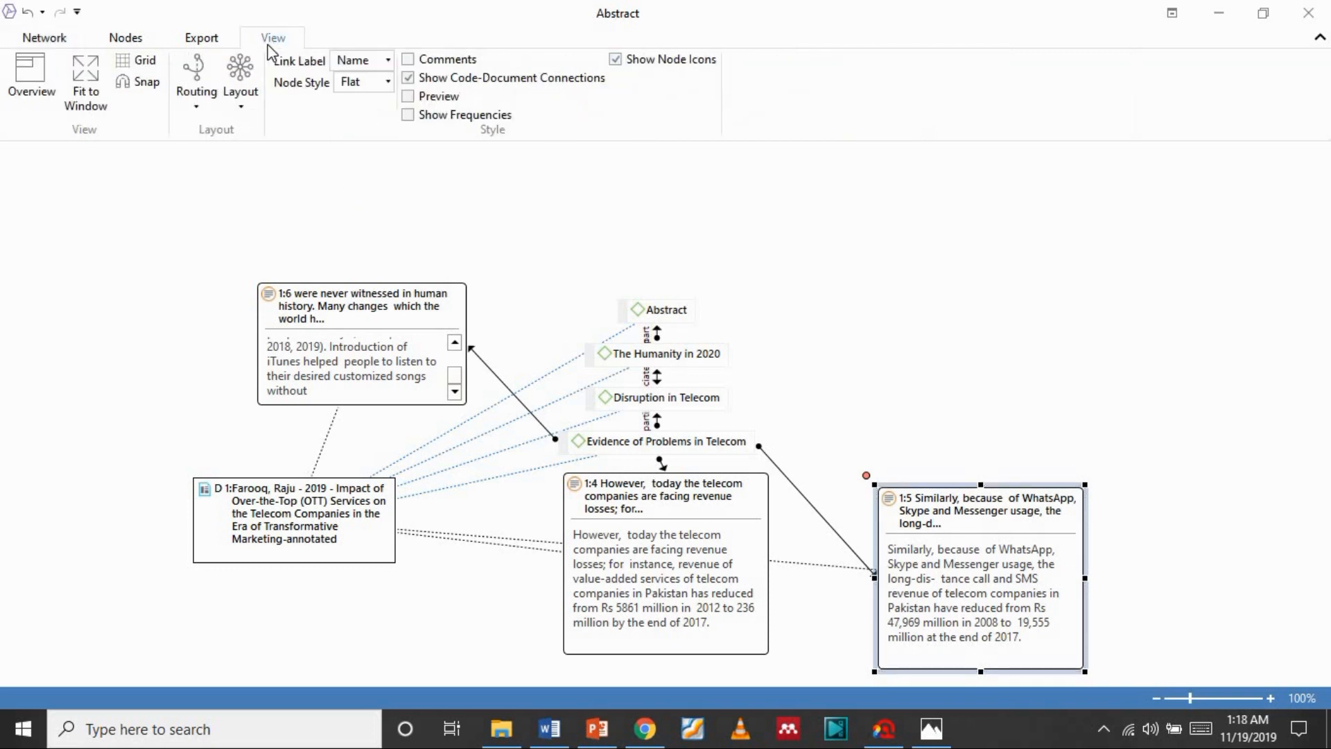
click(86, 75)
- Turn on the background grid and snapping for the network, and switch both off again
click(139, 61)
click(148, 89)
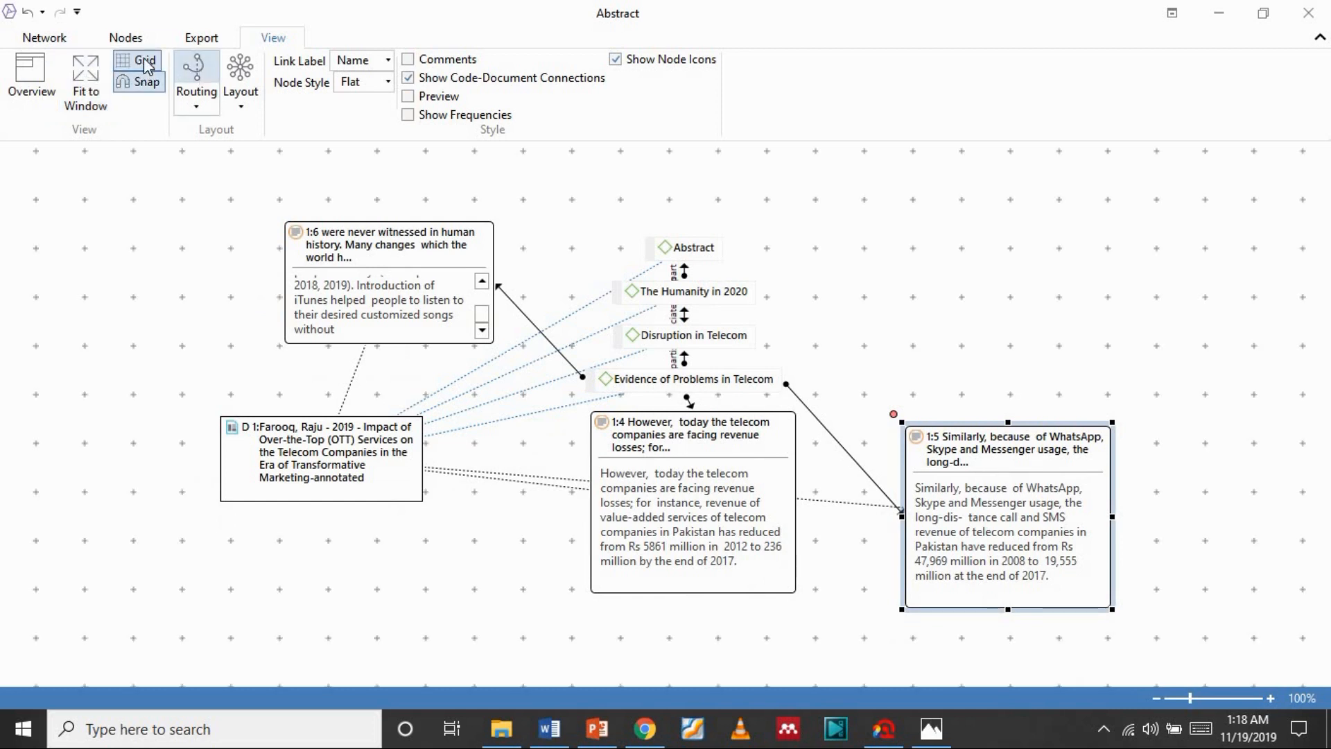
click(149, 62)
click(146, 89)
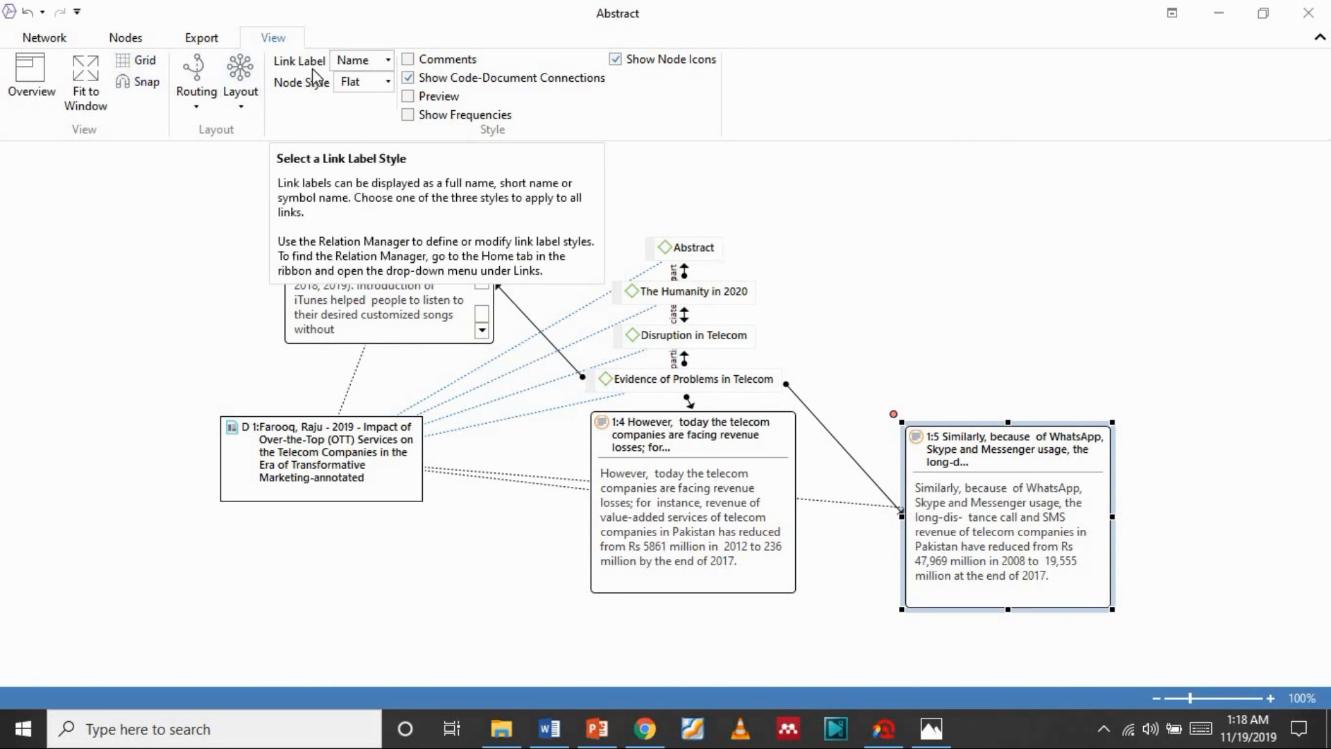
- Show frequencies on the nodes and spread the four overlapping code nodes apart, with Disruption in Telecom to the right
click(408, 115)
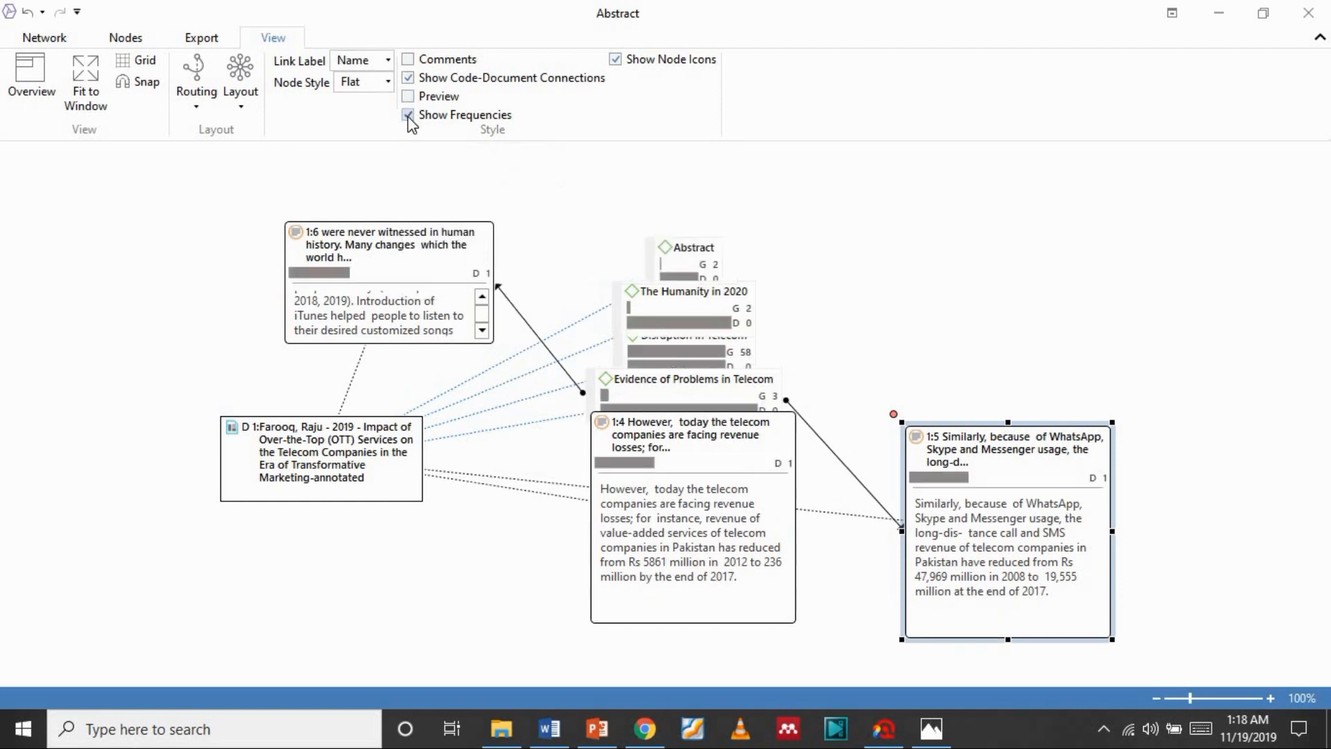
click(692, 258)
drag(692, 258, 700, 198)
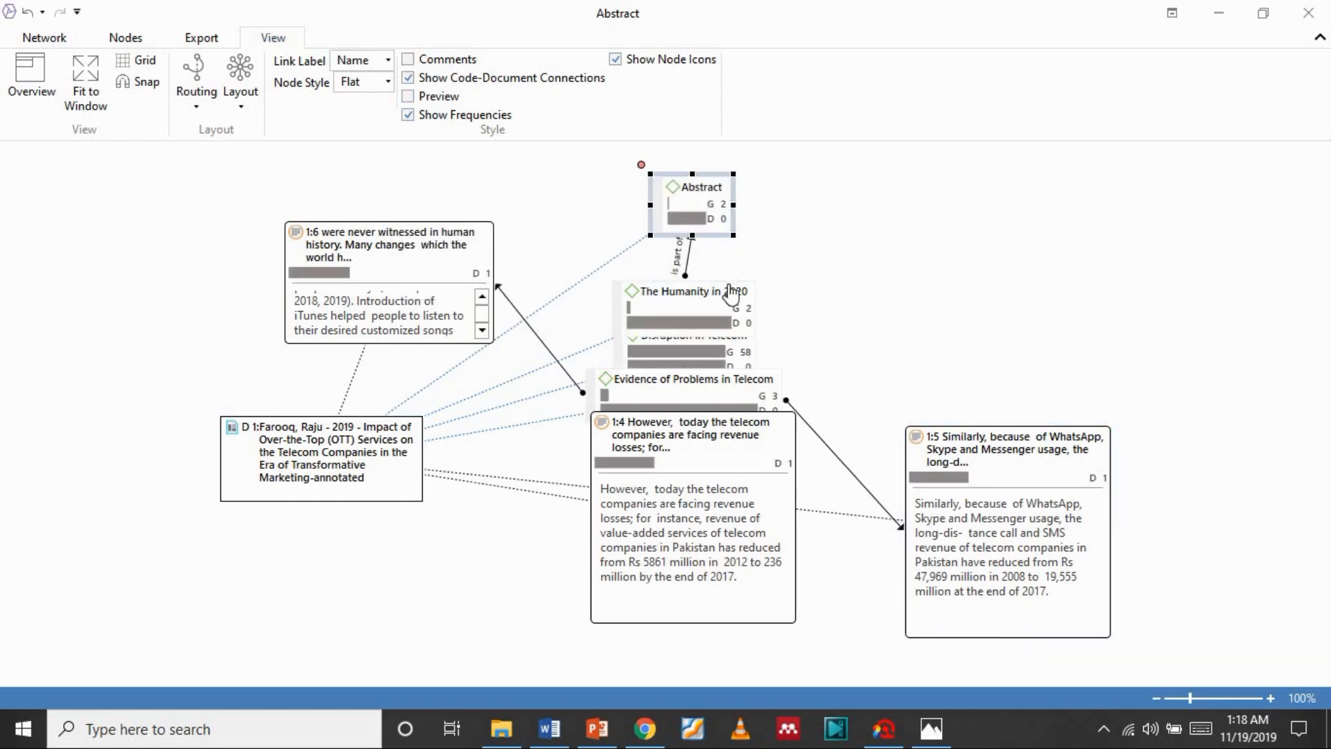
drag(716, 343, 858, 333)
drag(676, 383, 608, 366)
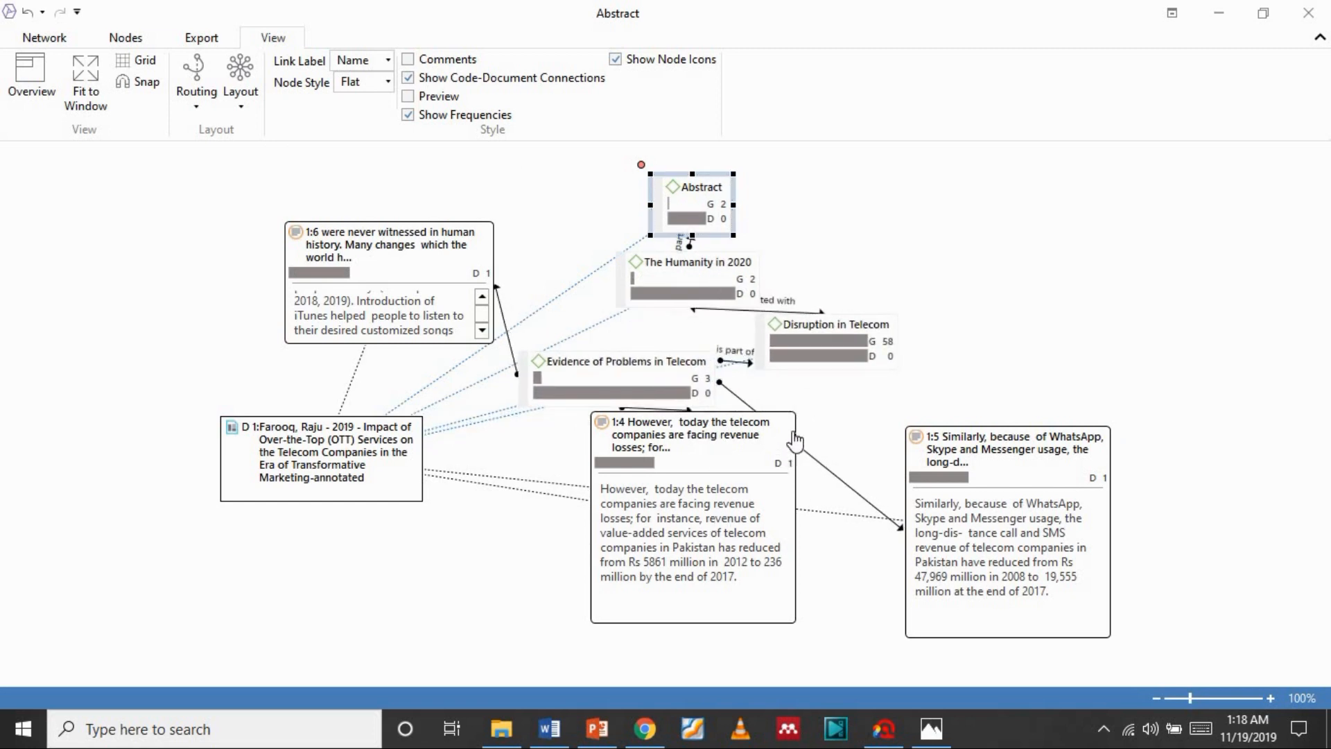
- Move quotation 1:4 further down and 1:5 slightly up, and hide the node frequencies
drag(775, 472, 755, 525)
drag(1013, 449, 1002, 419)
click(1054, 312)
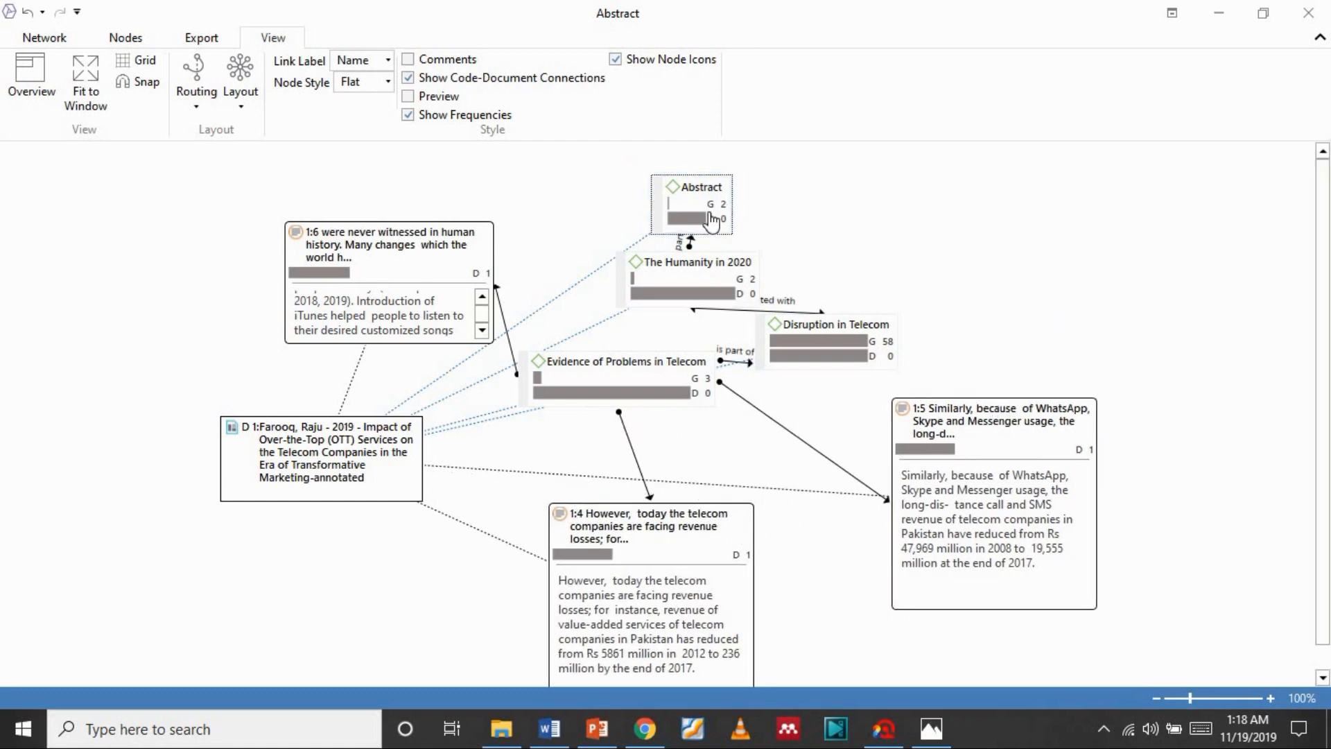
click(409, 116)
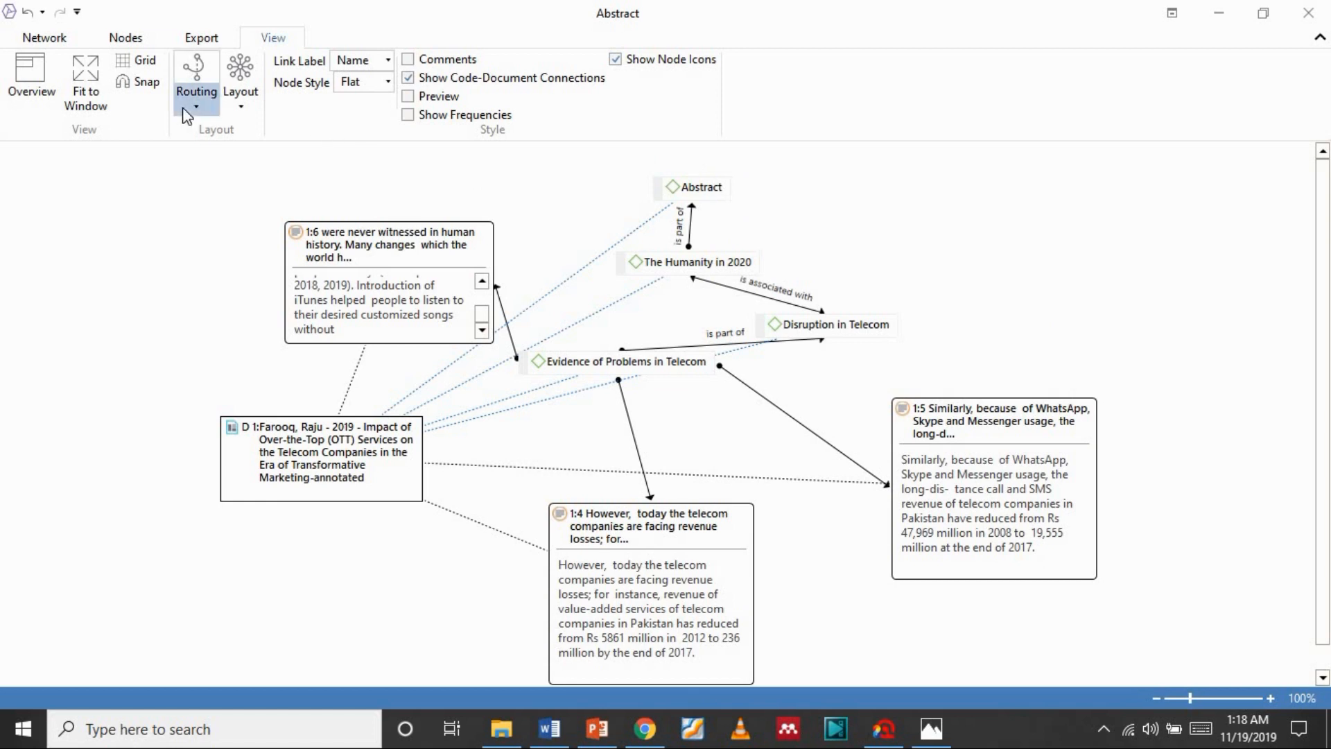
- Export the Abstract network as a PNG image named "Atlas.ti training of the documen" and put the network window away
click(215, 43)
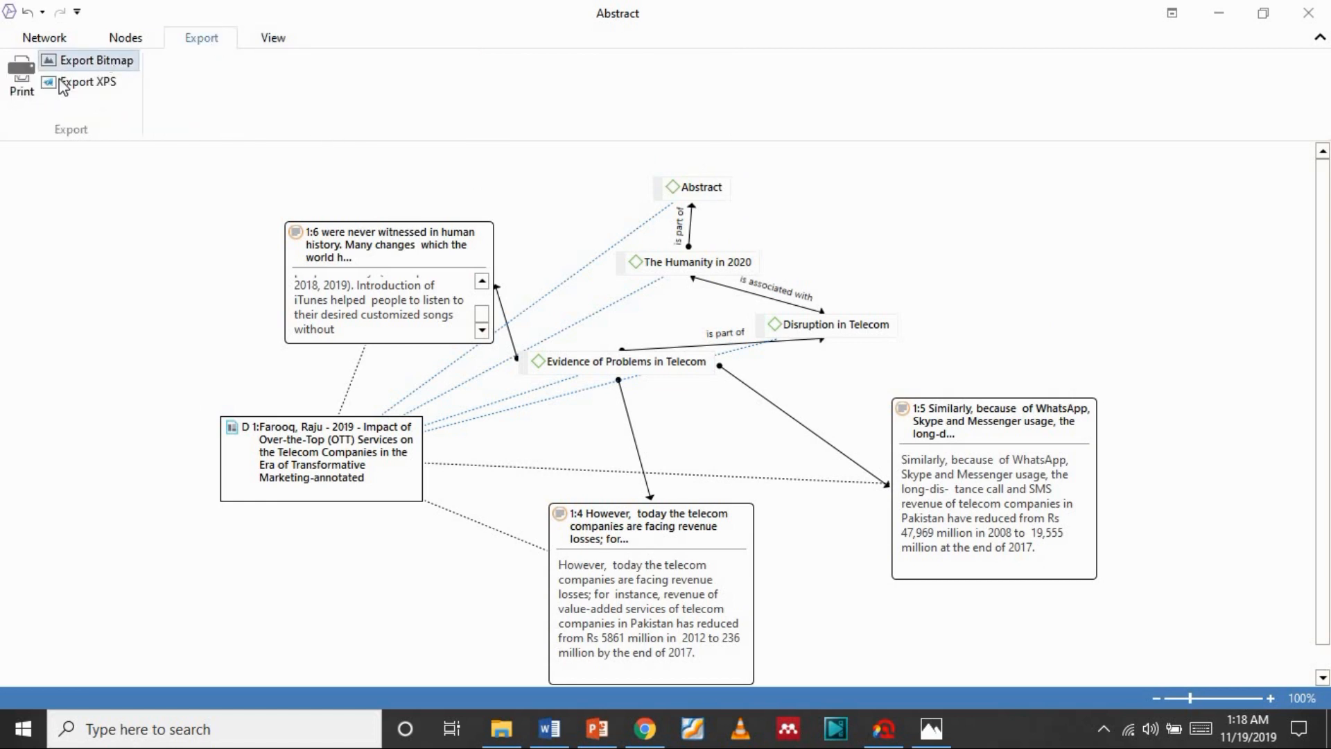
click(89, 62)
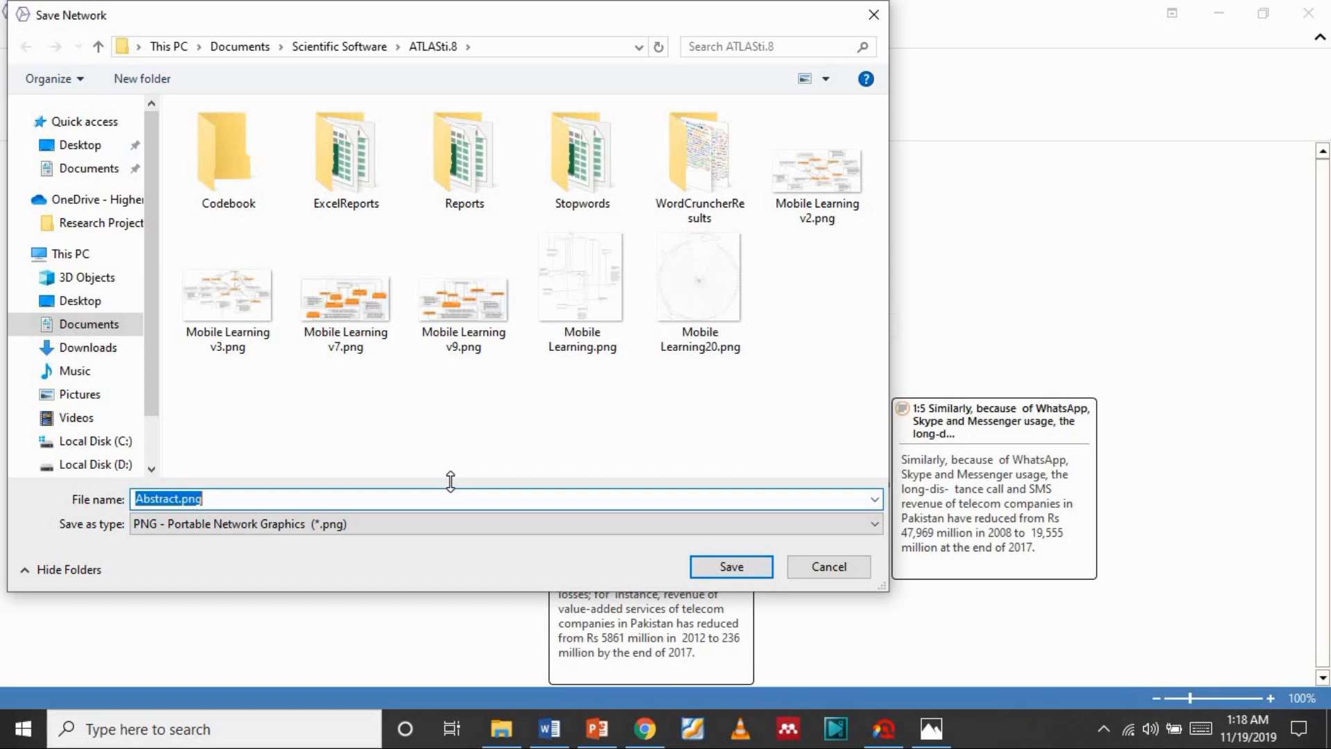
text(t)
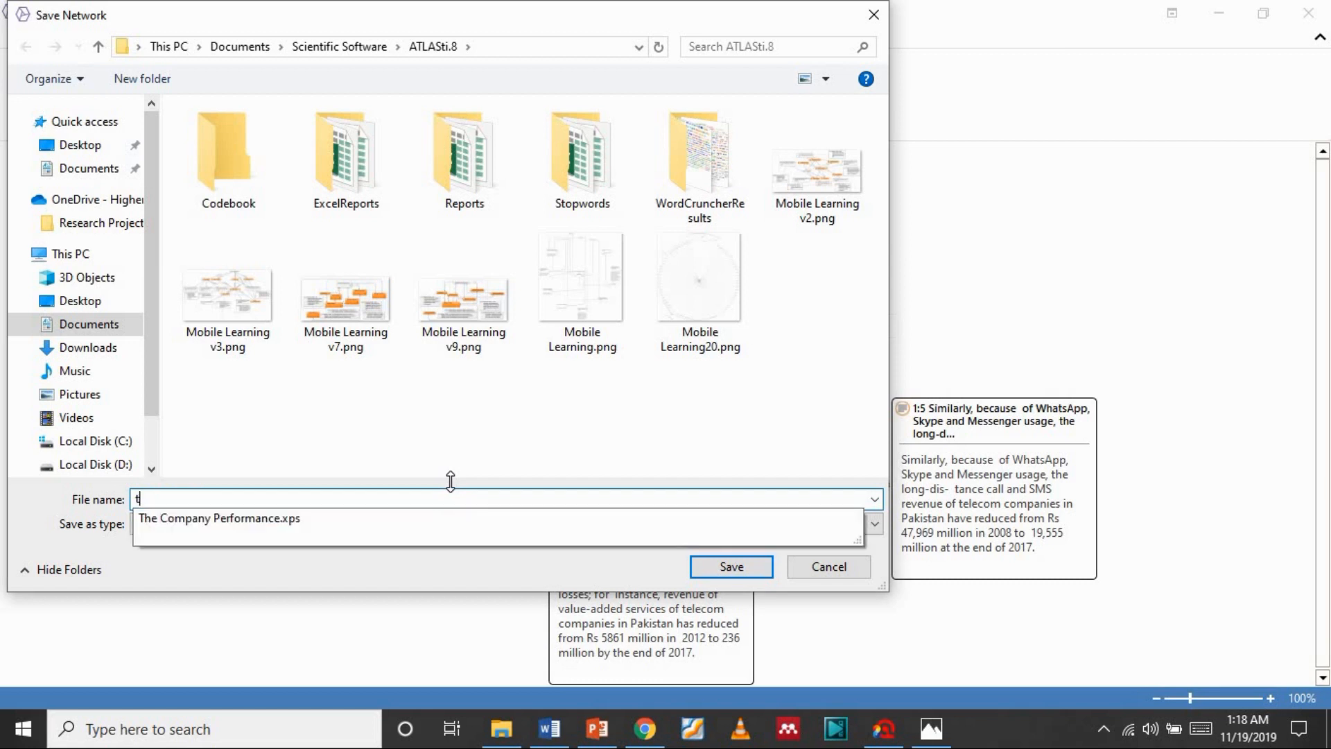
key(BackSpace)
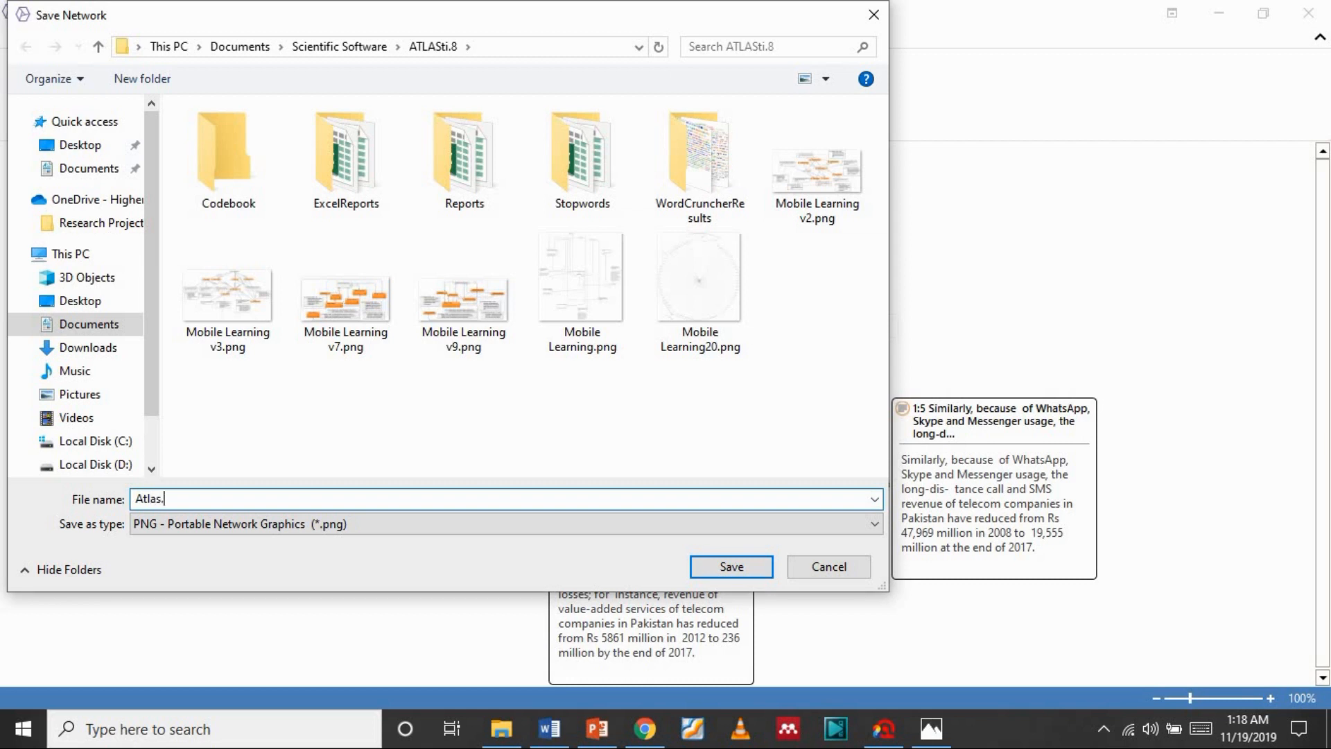
text(Atlas.ti training o f the documen)
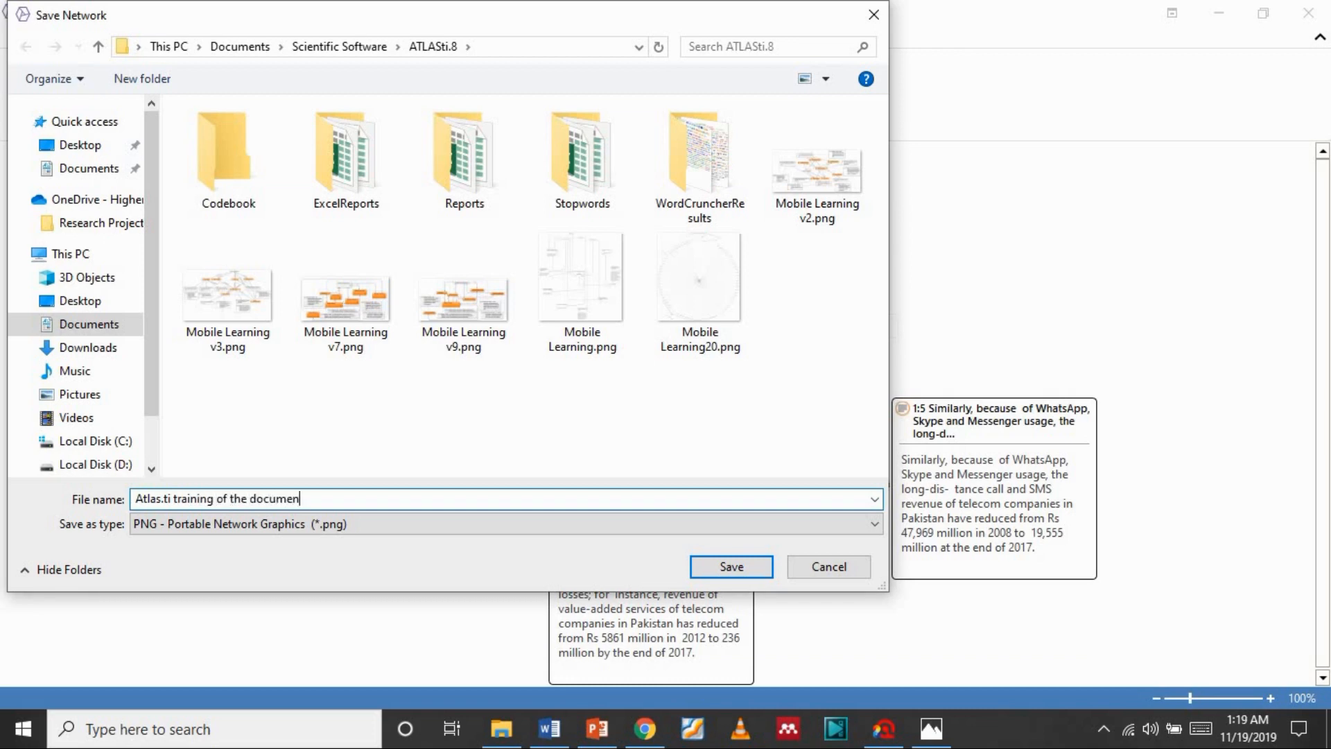
key(Return)
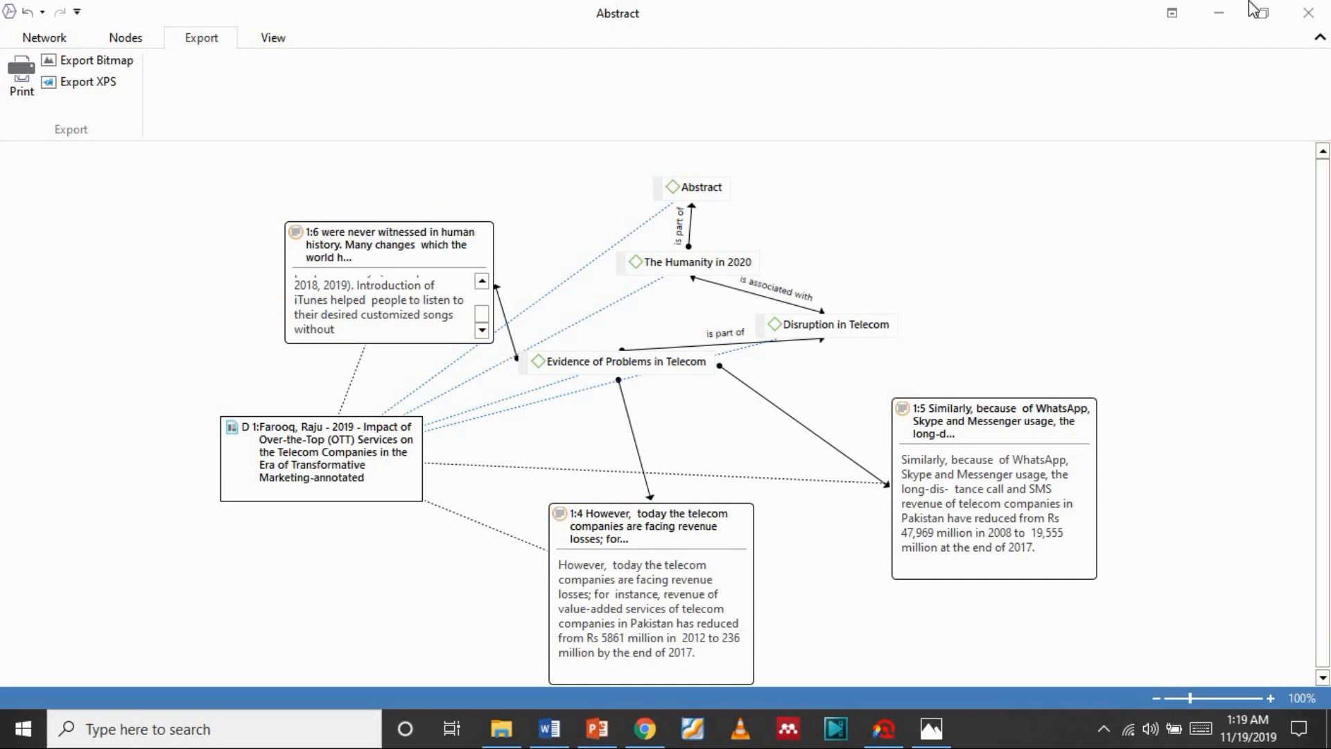
click(1218, 16)
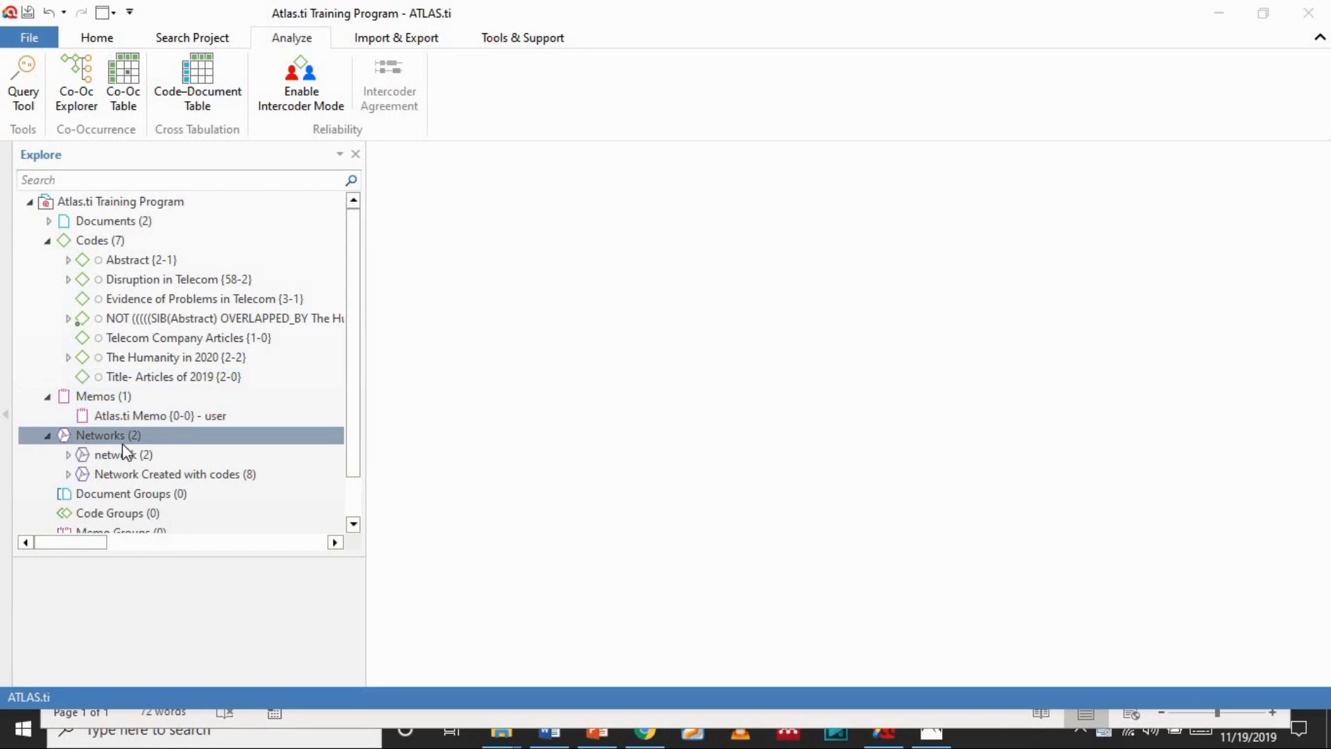
- Open the network "Network Created with codes" at full size and rearrange its nodes automatically with an orthogonal layout
click(144, 476)
double_click(144, 477)
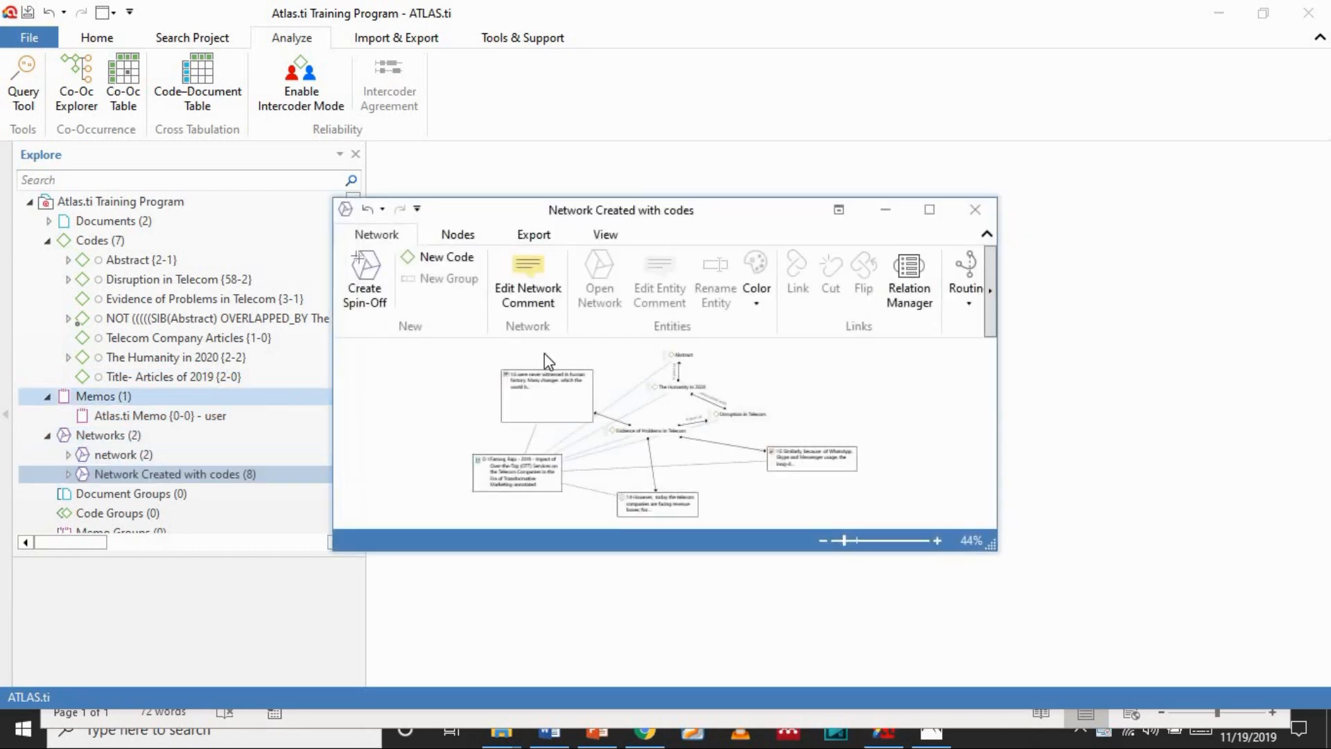
click(929, 210)
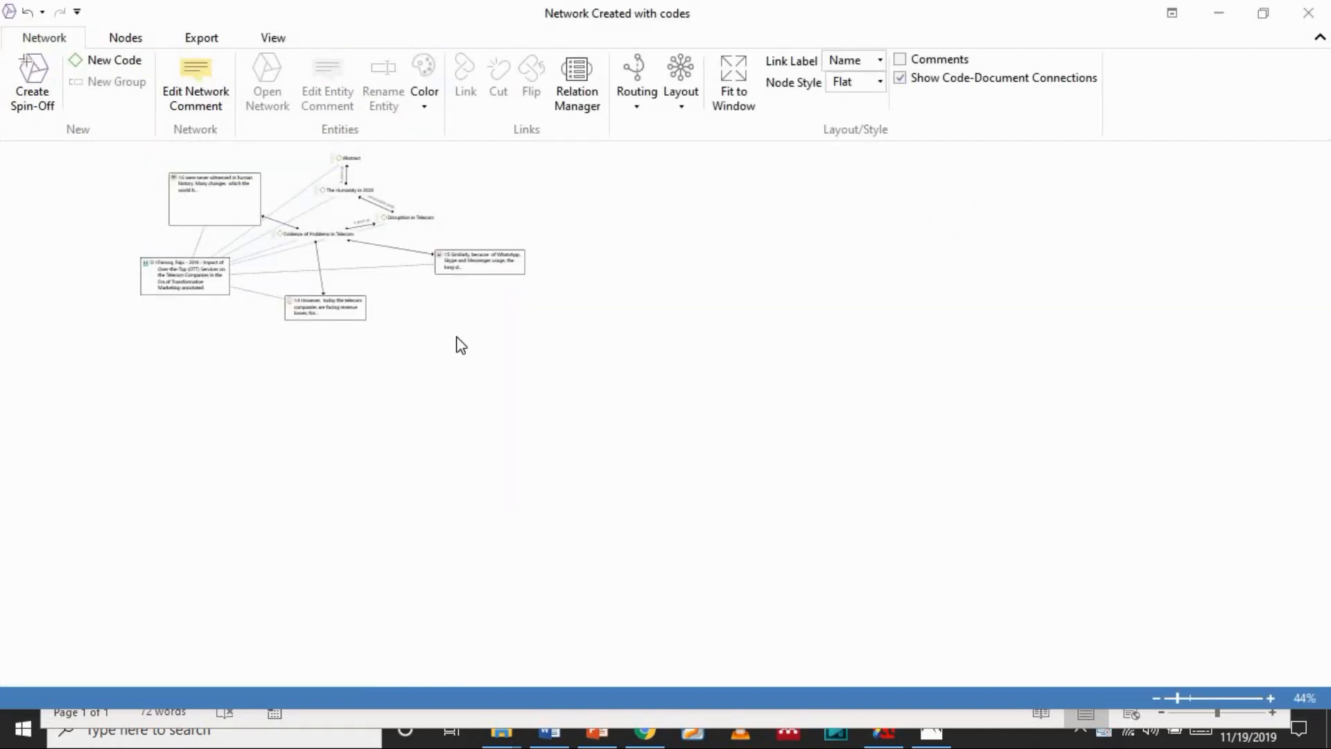
click(574, 89)
click(680, 73)
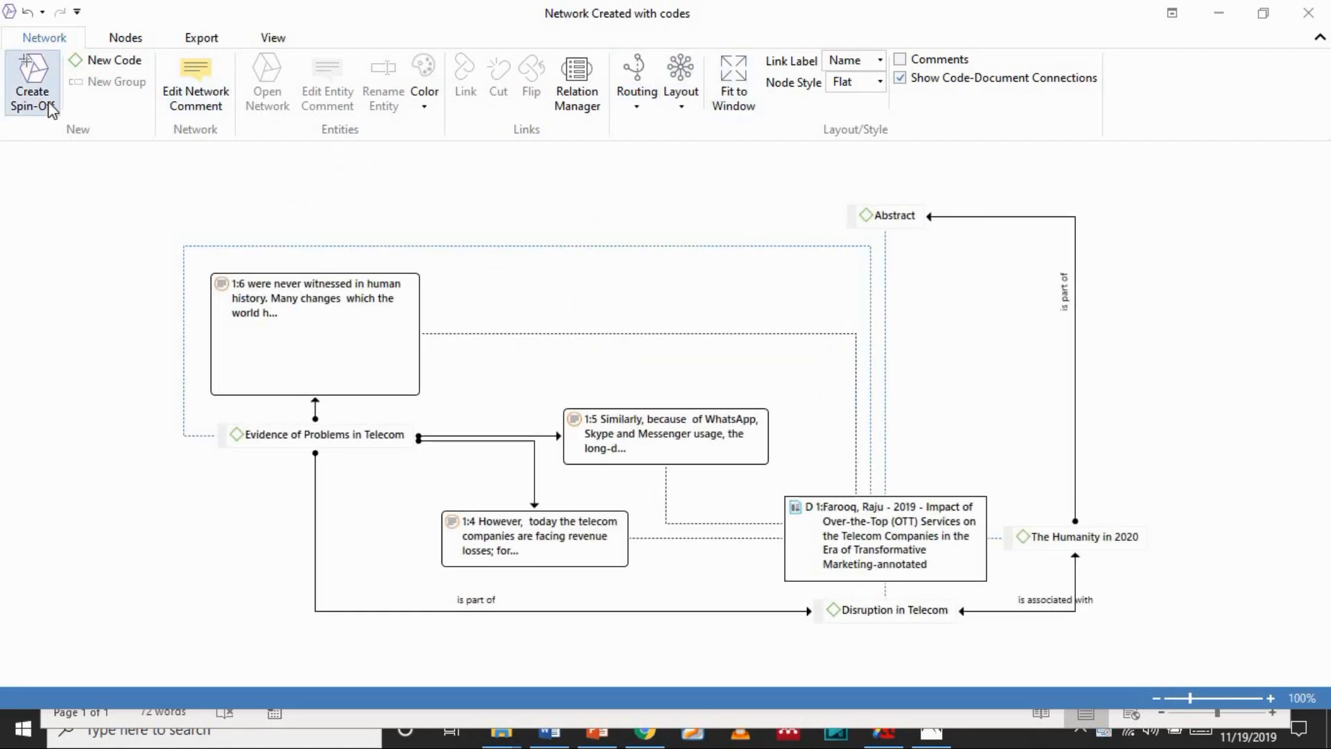
- Add the Atlas.ti Memo to the network beside Evidence of Problems in Telecom and link the memo to that code
click(127, 39)
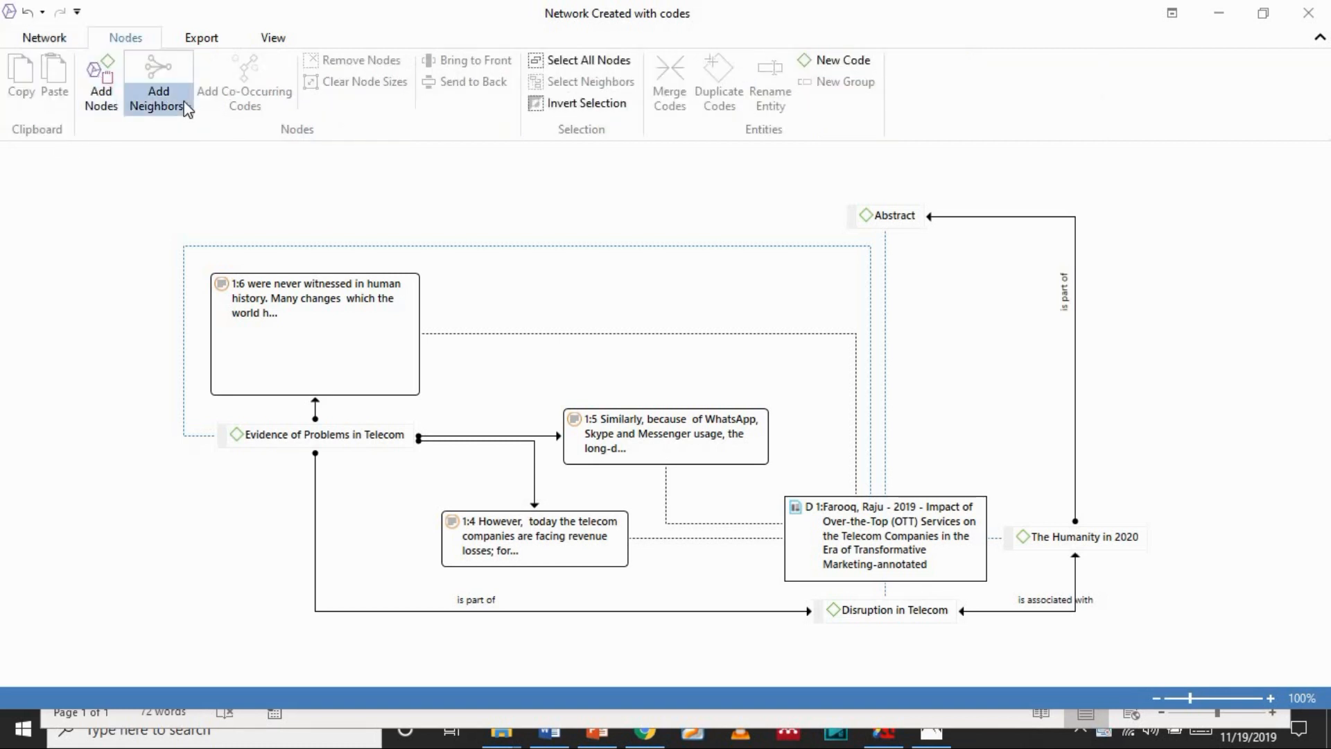
click(158, 97)
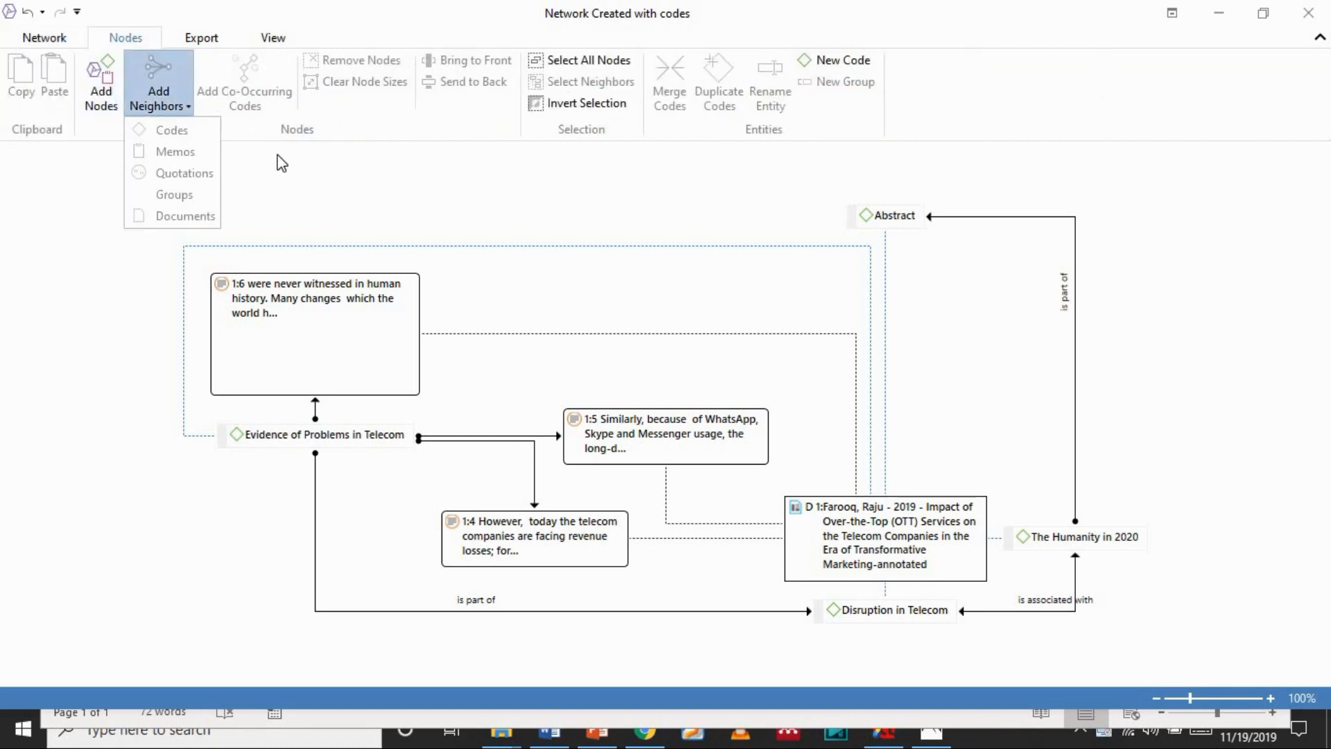
click(385, 272)
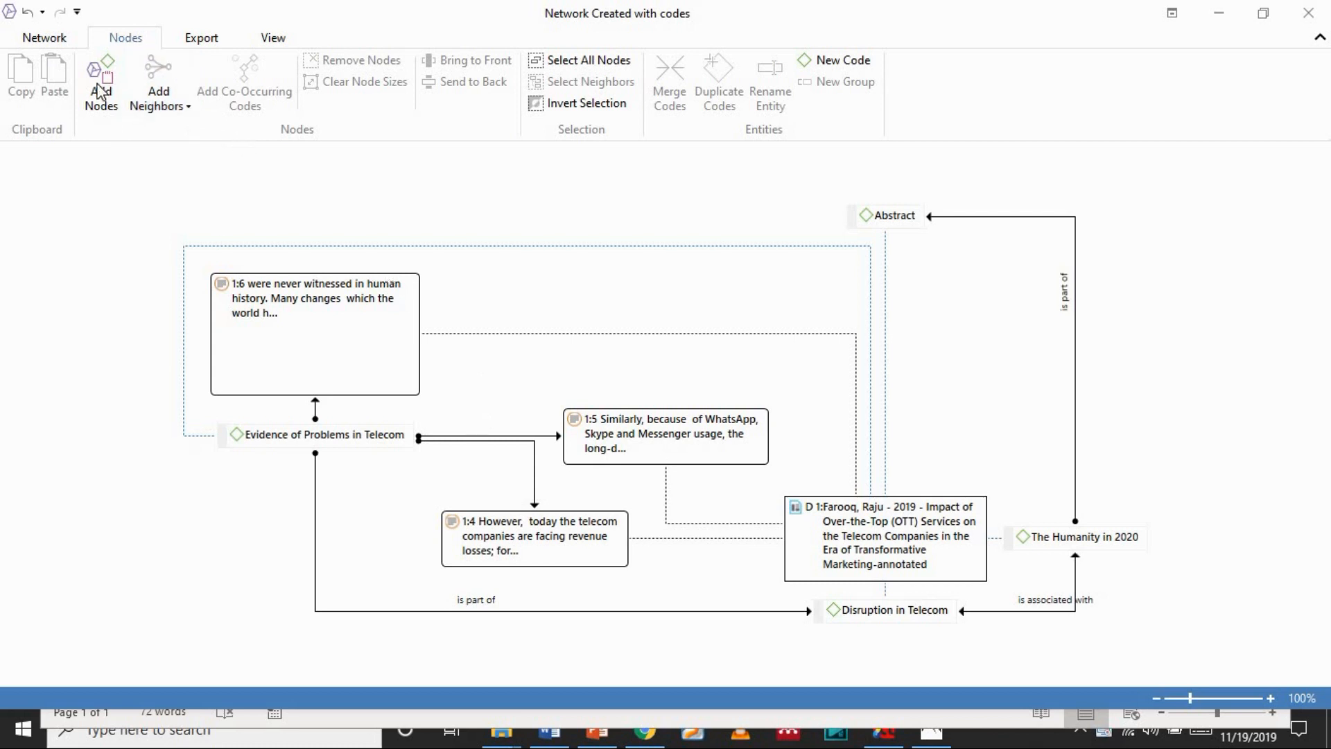
click(105, 104)
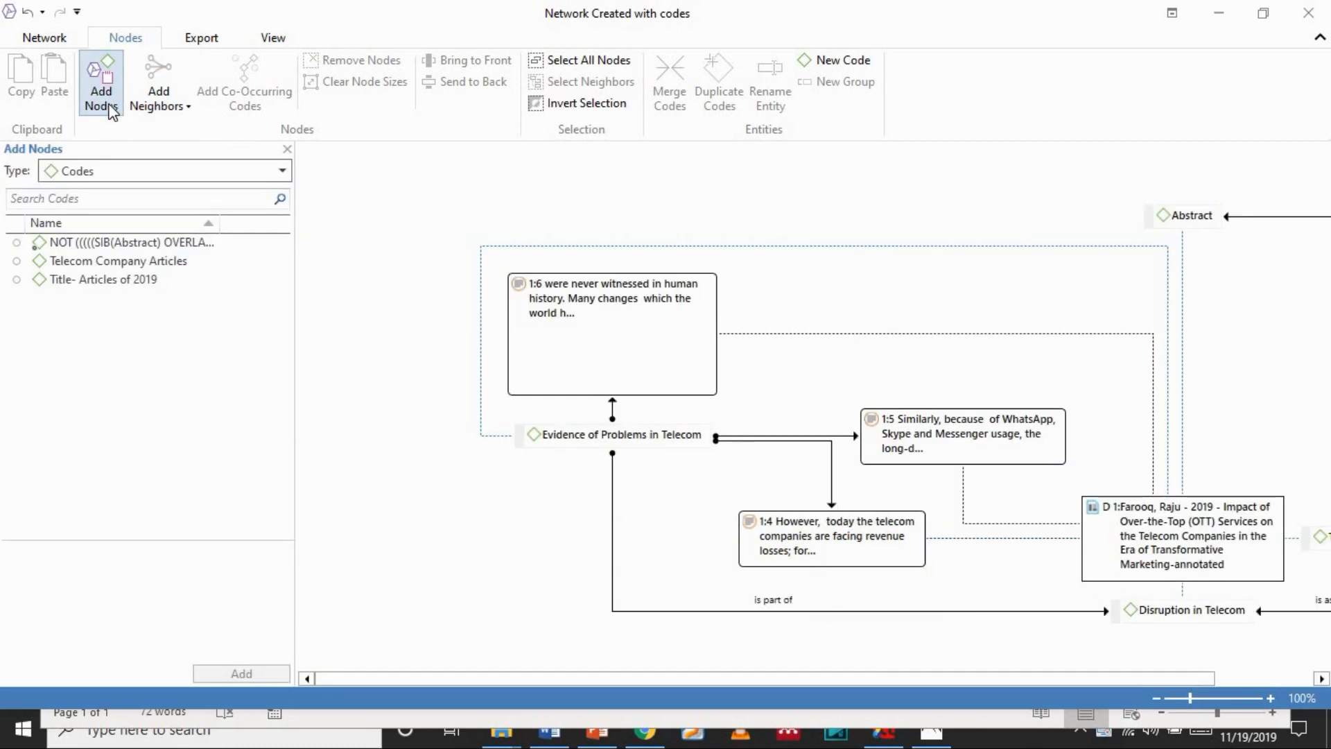
click(282, 172)
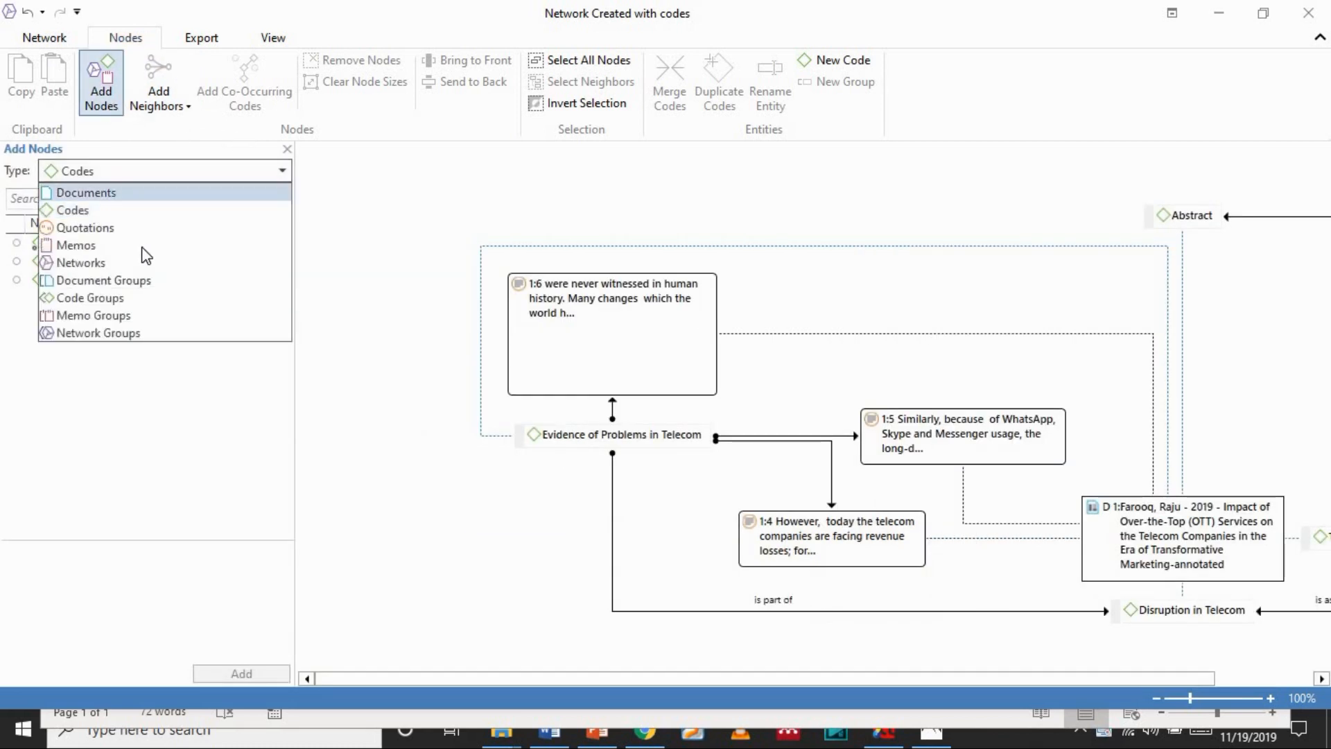
click(120, 246)
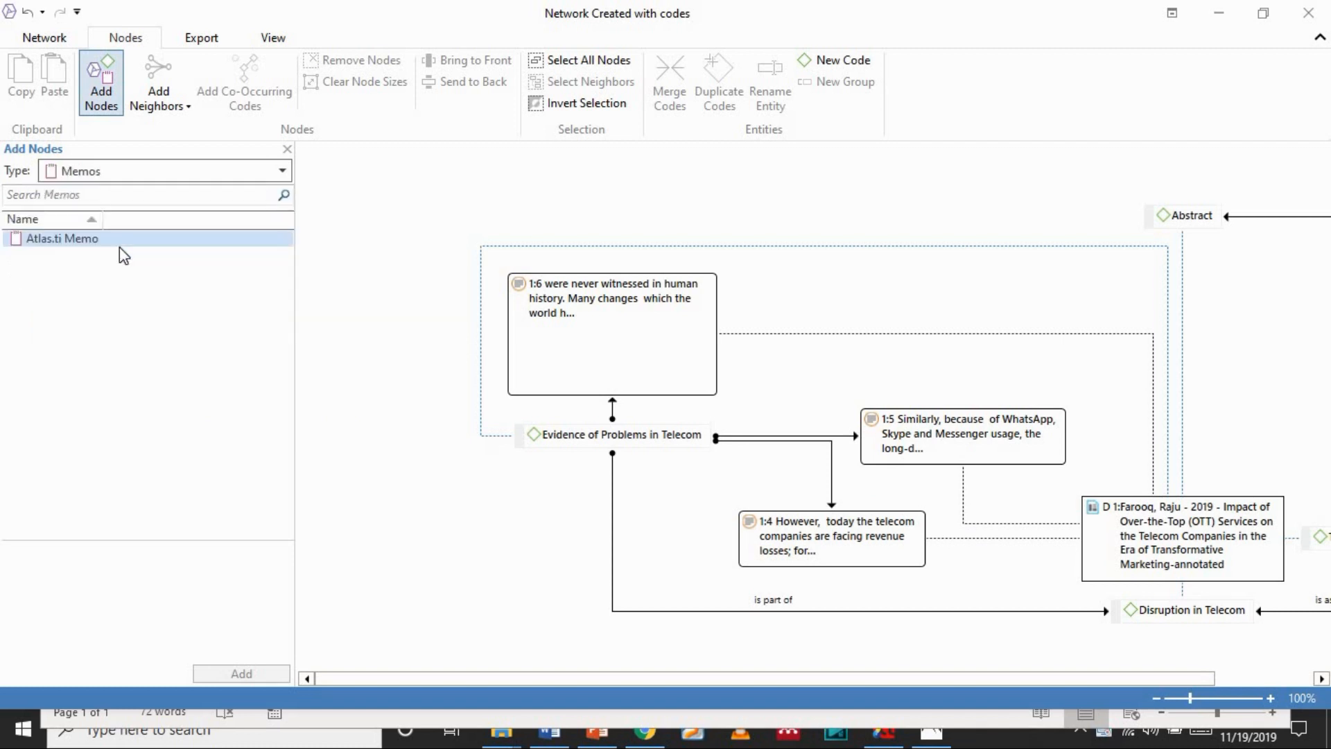
drag(88, 243, 660, 310)
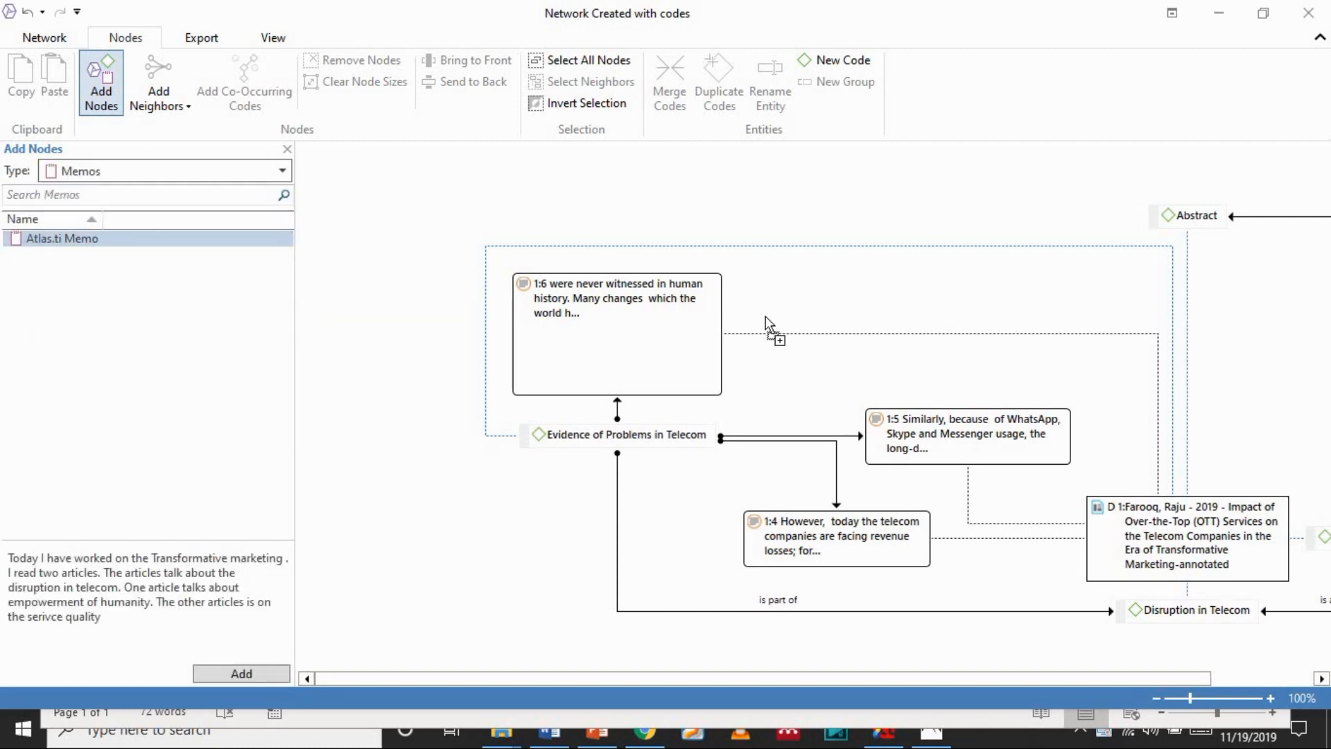
drag(788, 326, 591, 450)
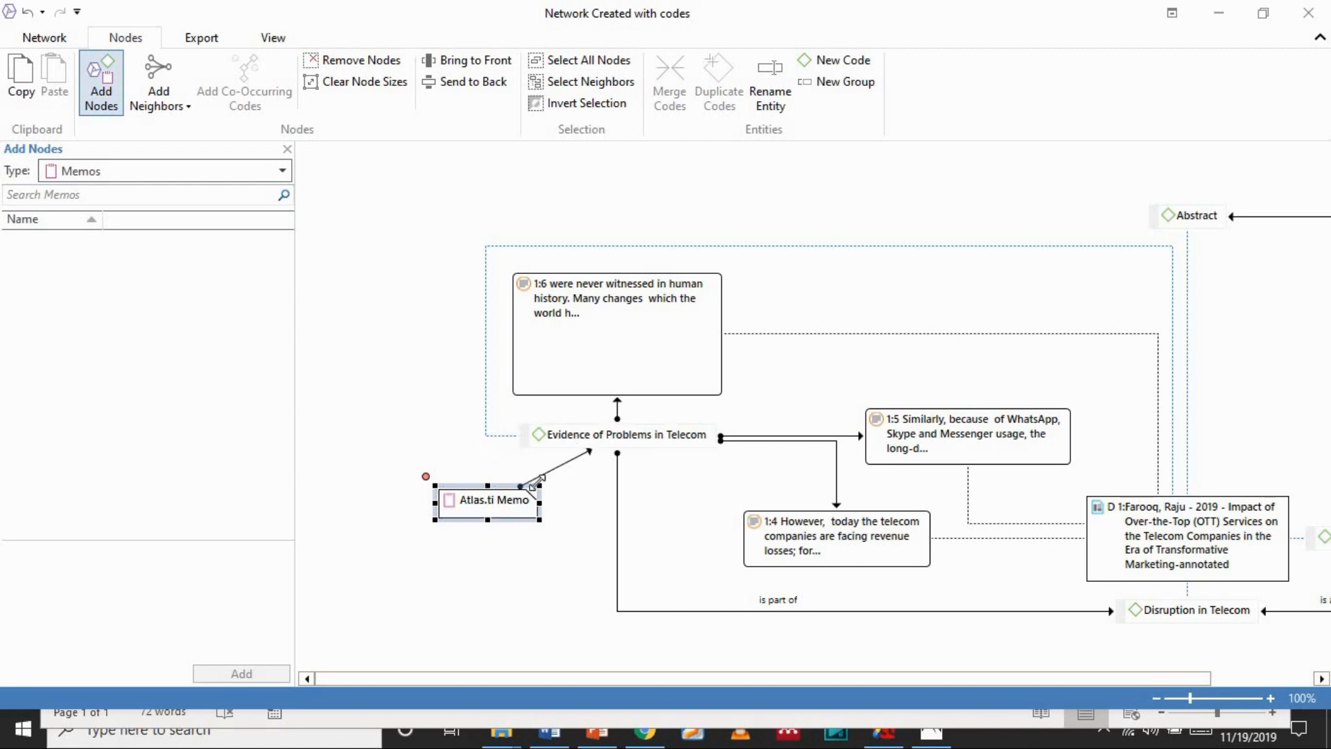
click(575, 519)
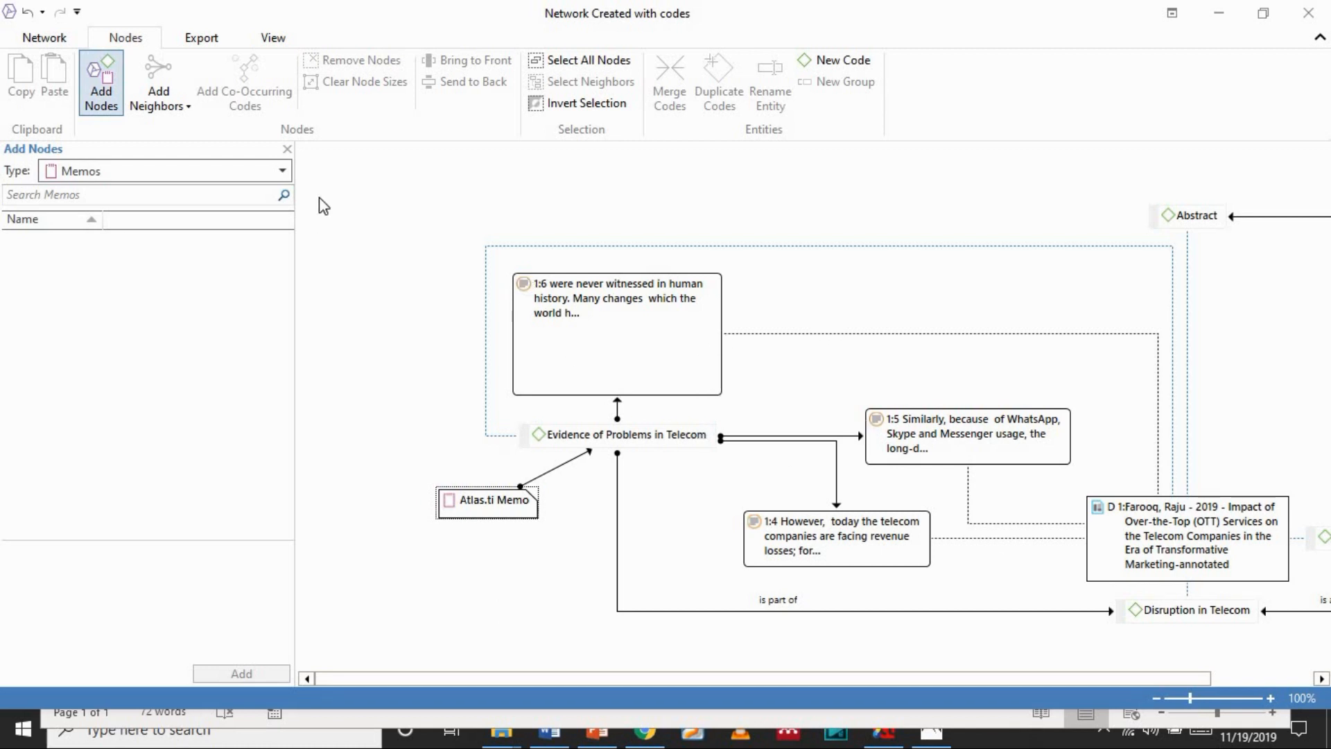
click(283, 173)
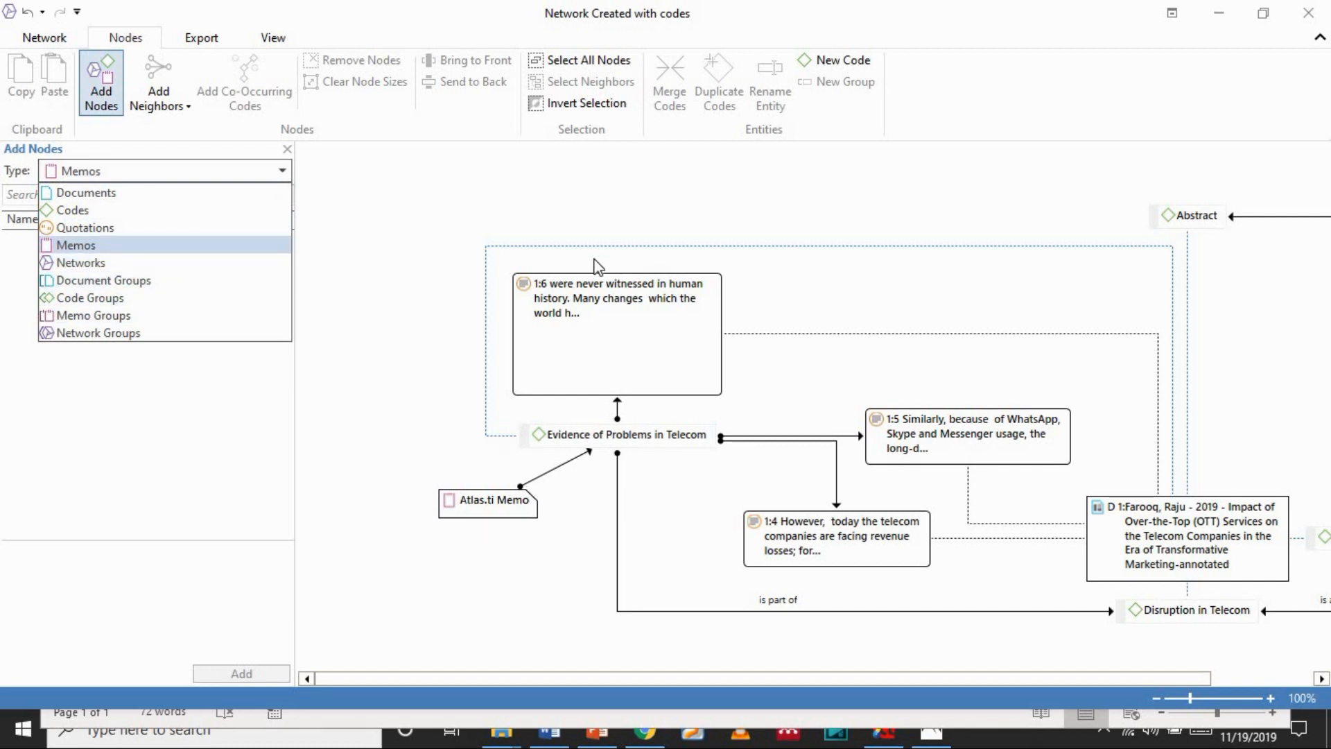
click(503, 204)
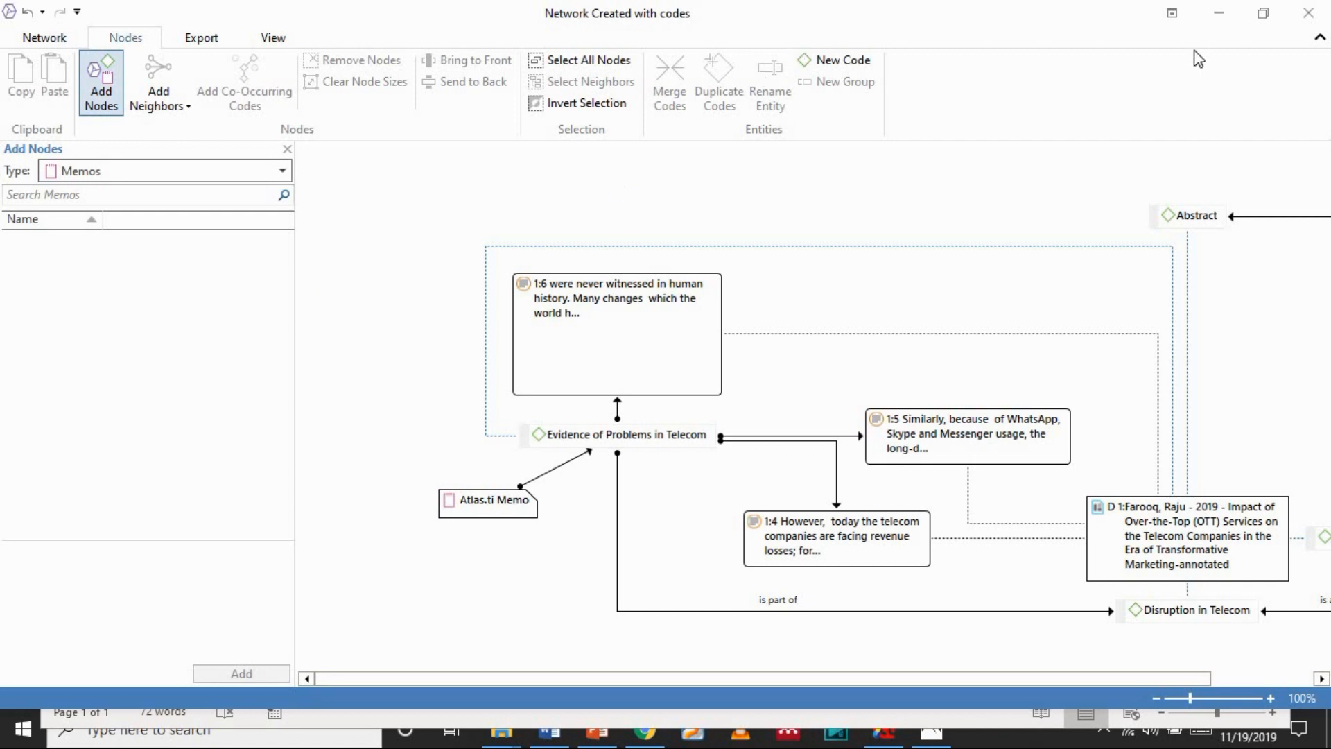
- Close the network, examine the code–code relations and their formal properties in the Relation Manager, and close it
click(1308, 21)
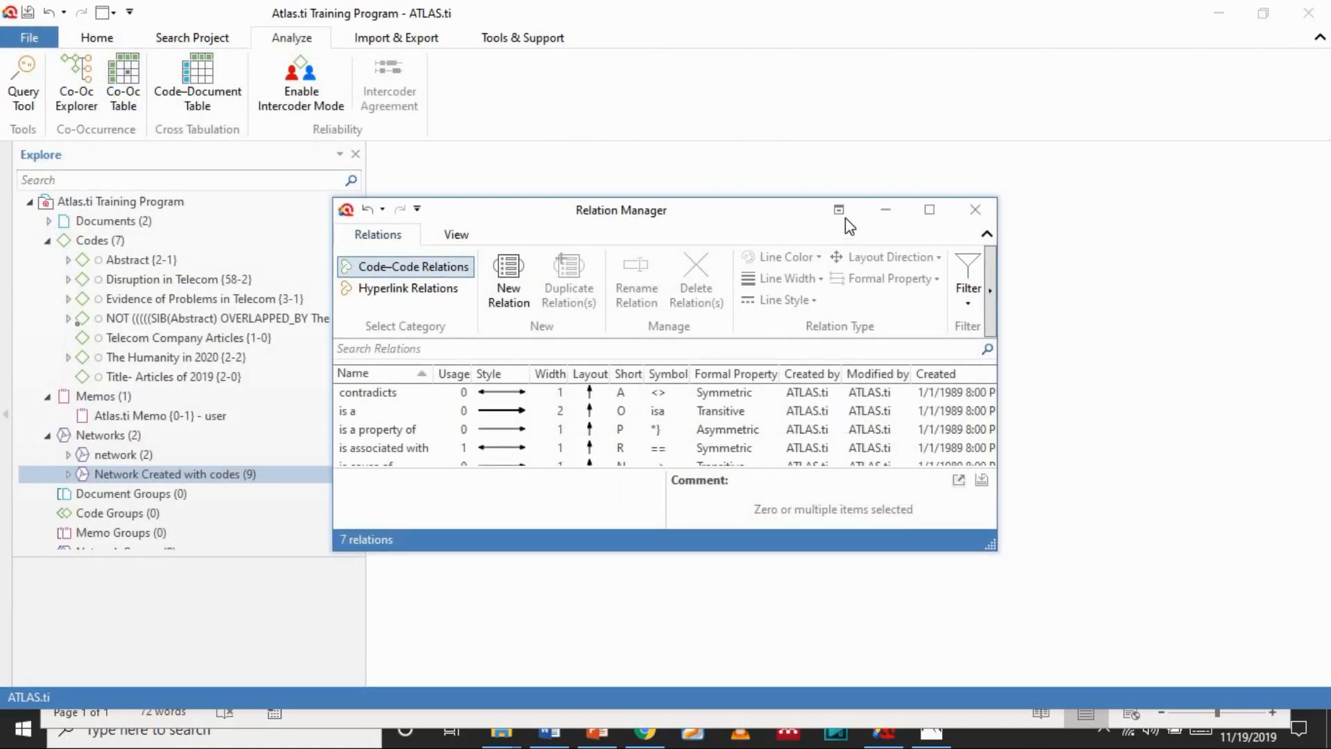
click(930, 210)
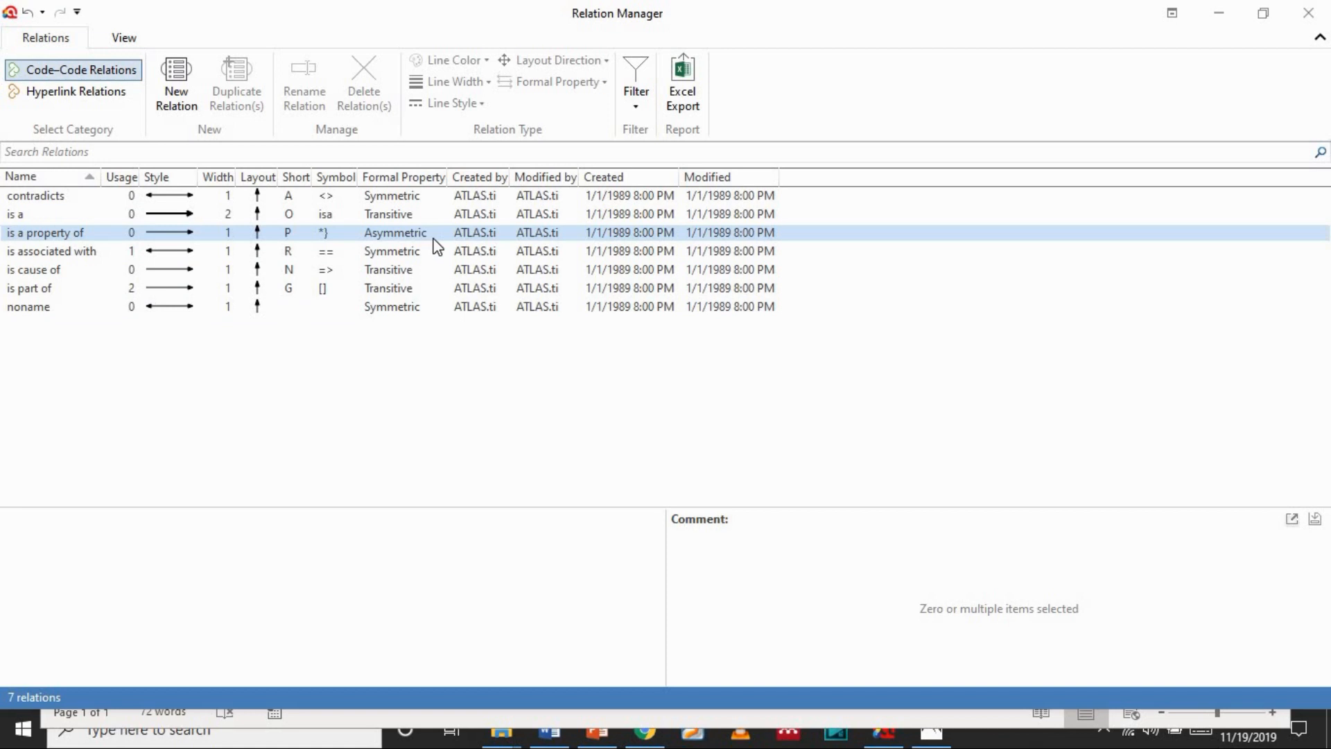
click(1308, 13)
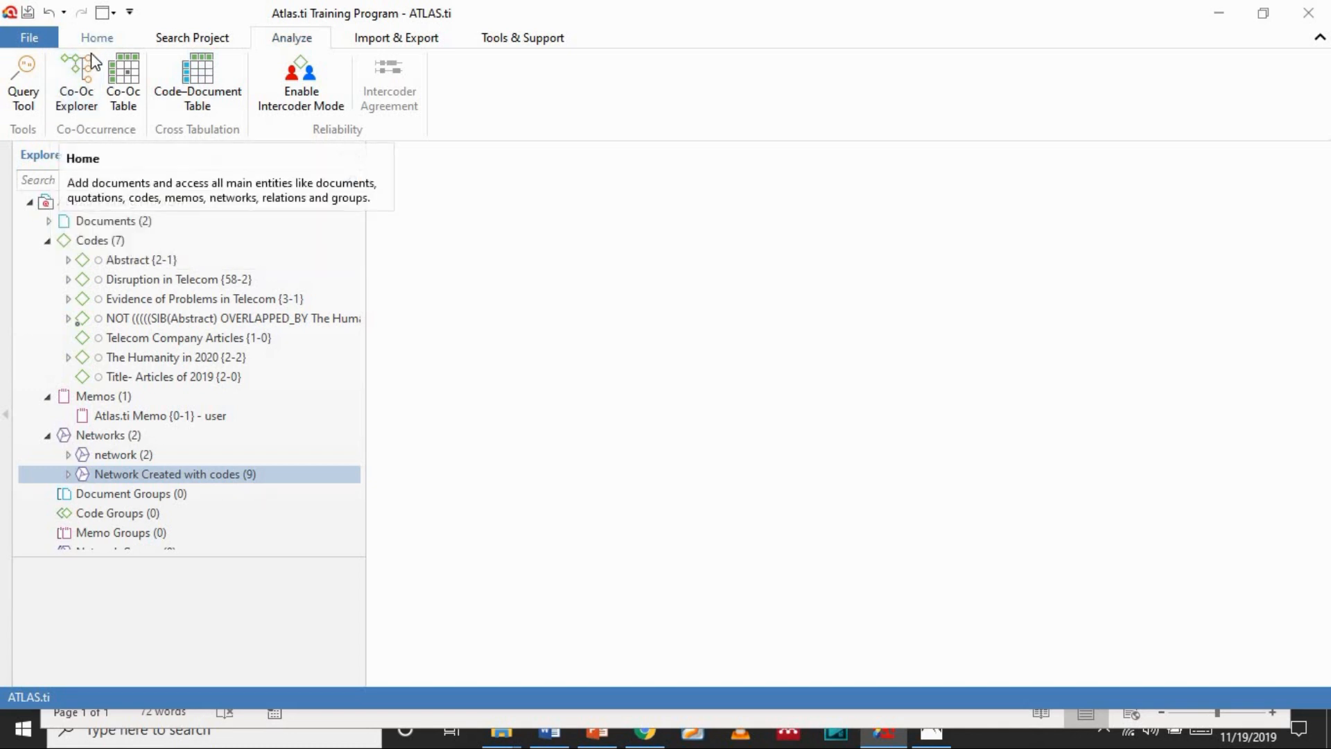
- Create a code–document table with every code except the NOT smart code, covering both documents D 1 and D 2
click(202, 88)
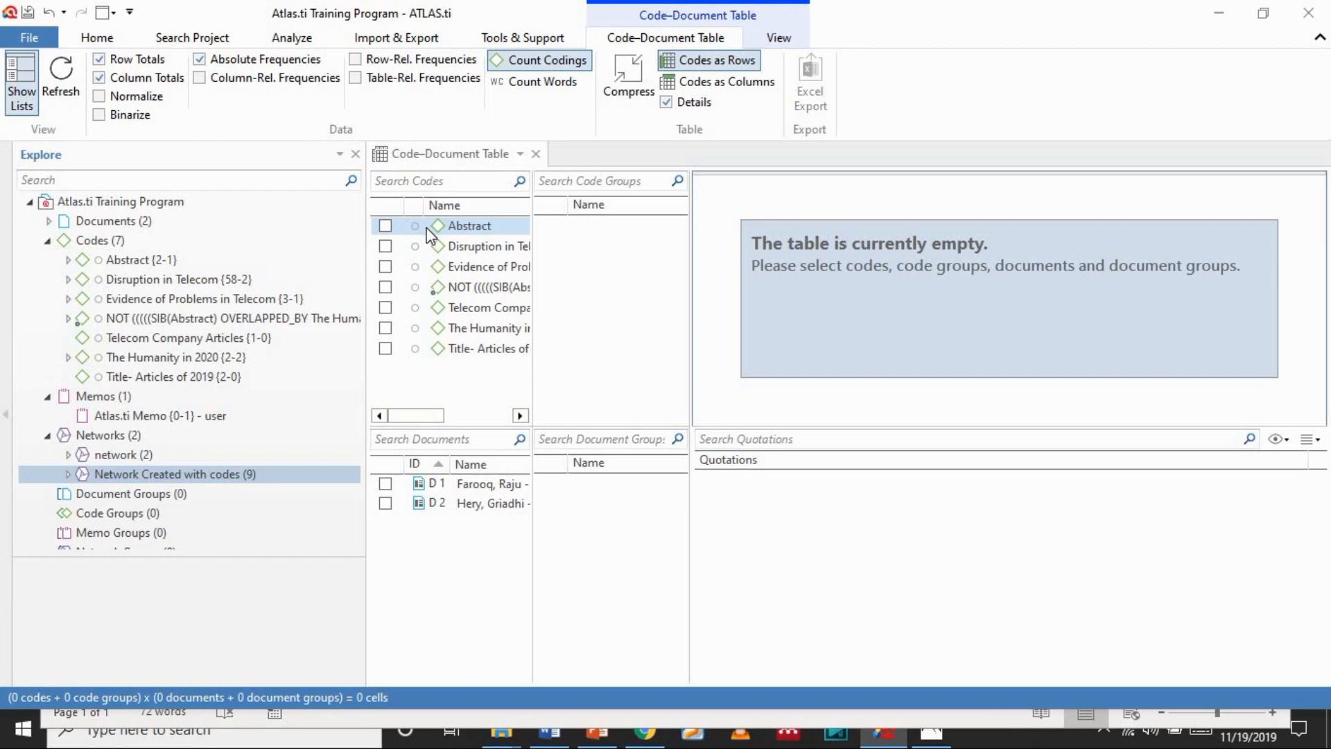
click(385, 227)
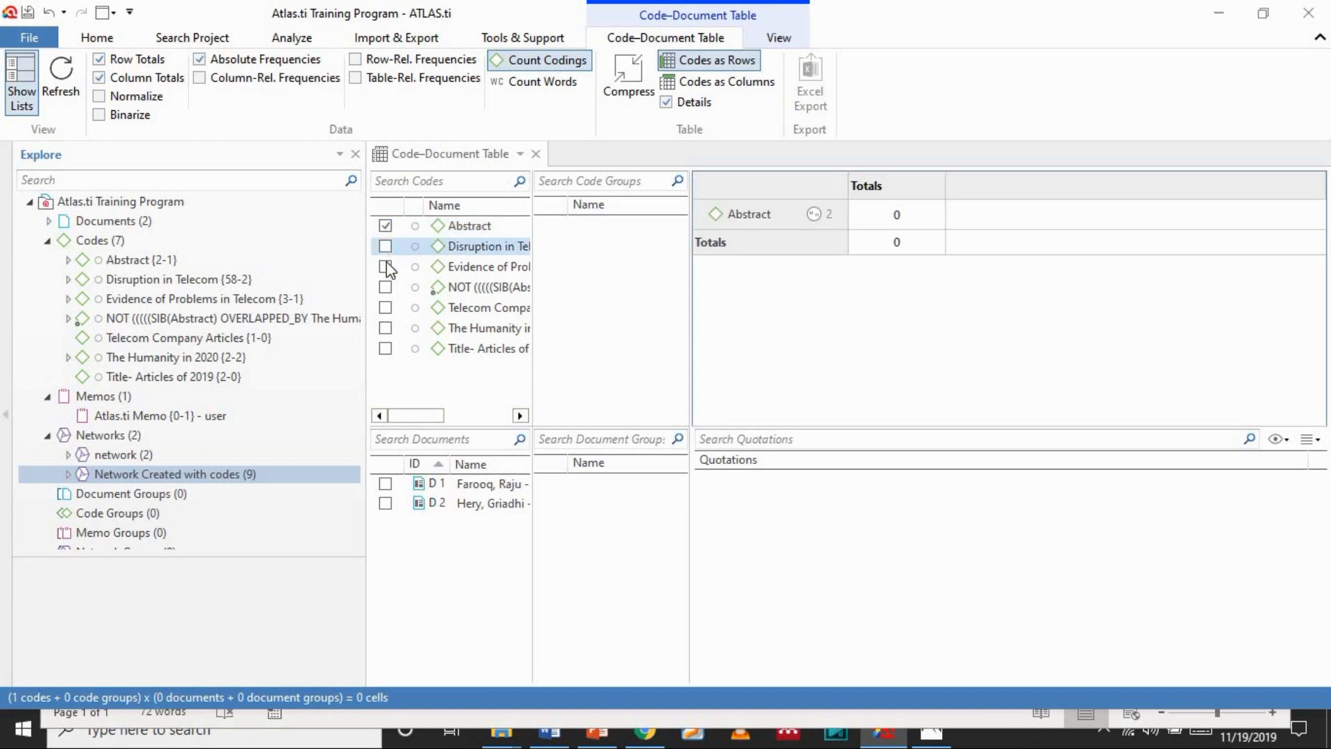
click(386, 250)
click(386, 268)
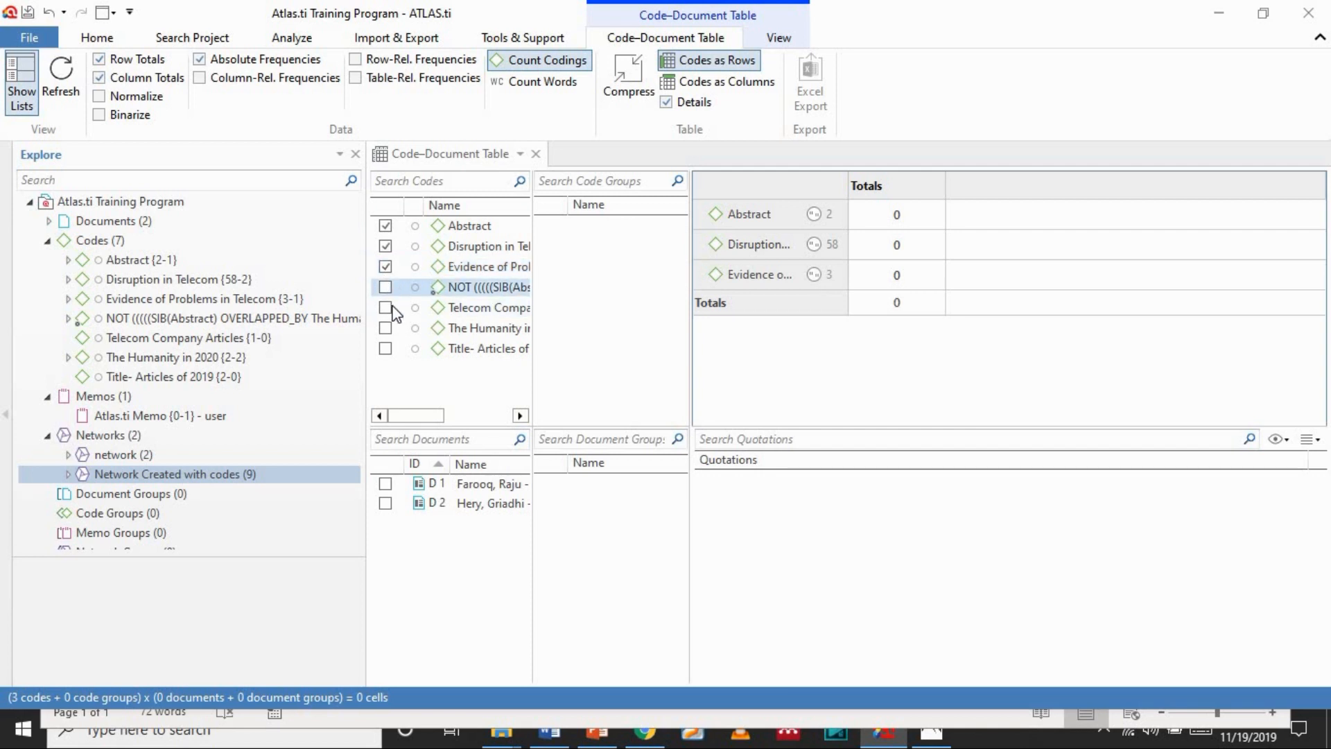
click(386, 307)
click(386, 328)
click(385, 348)
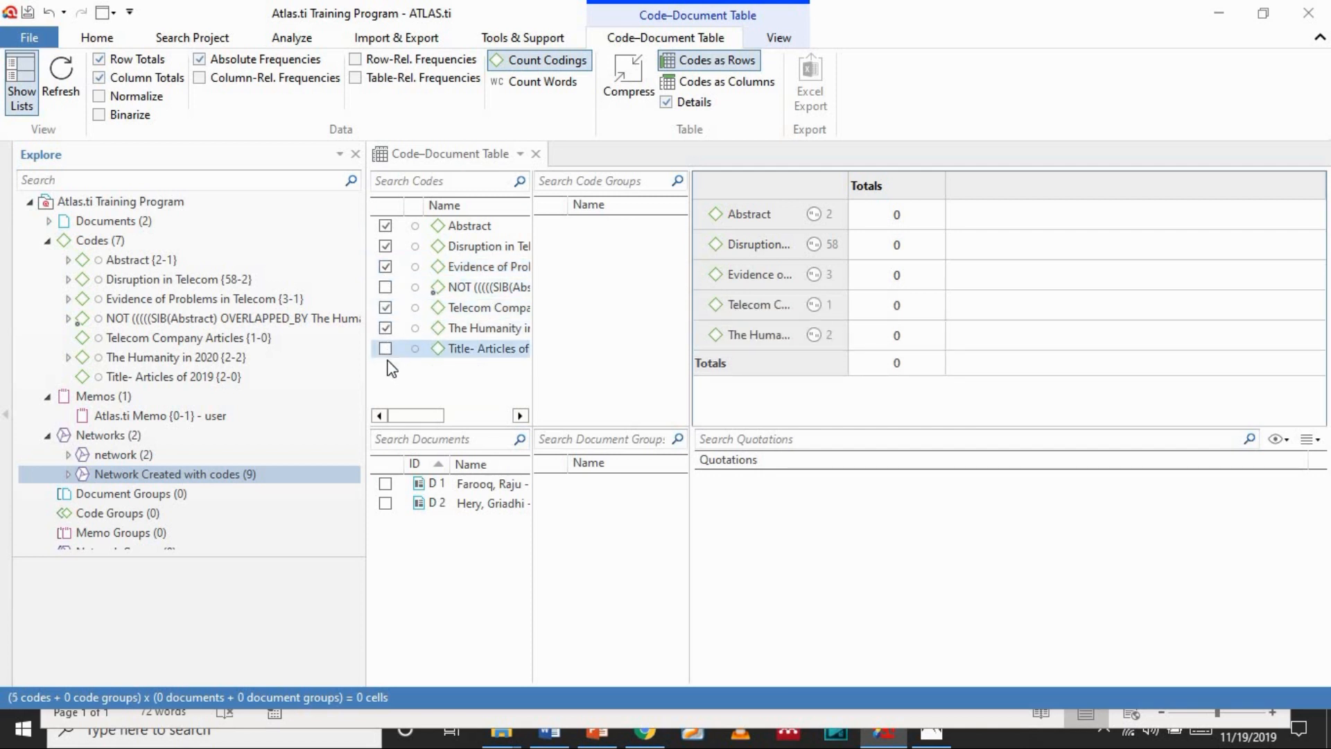
click(386, 484)
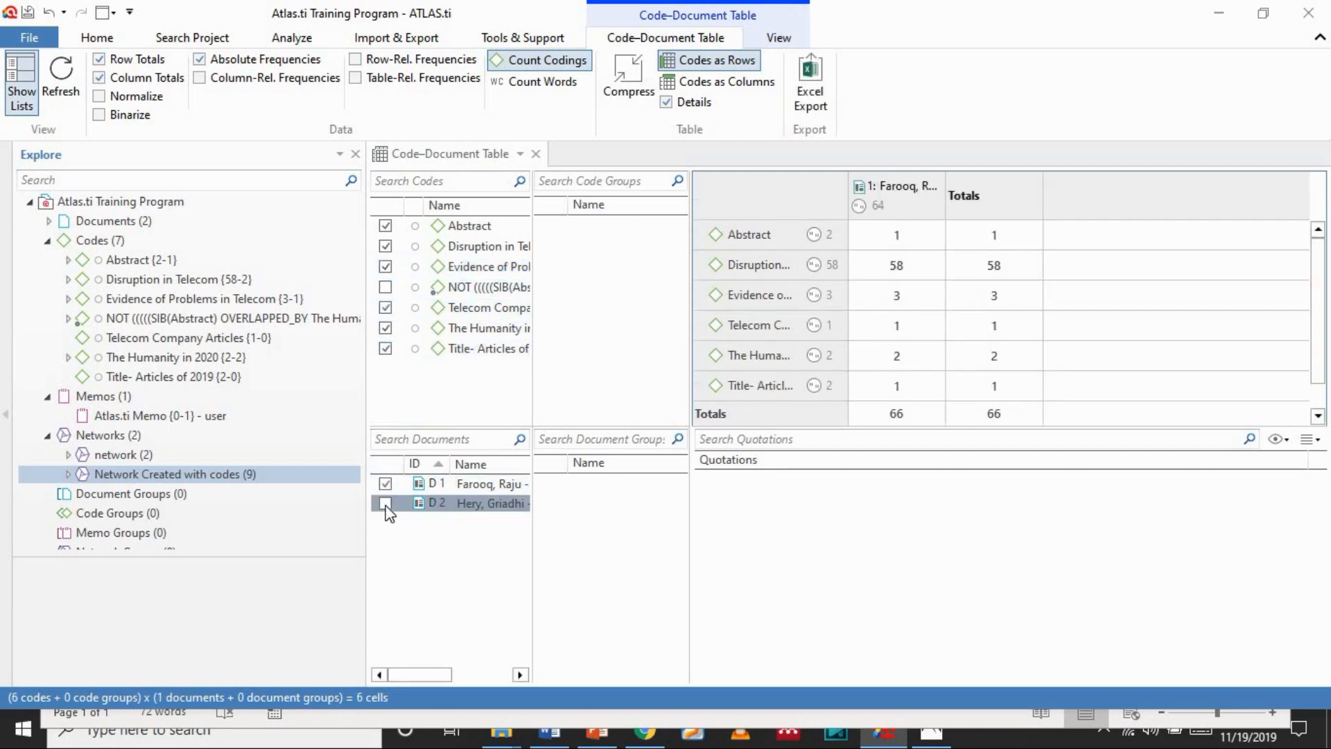
click(386, 504)
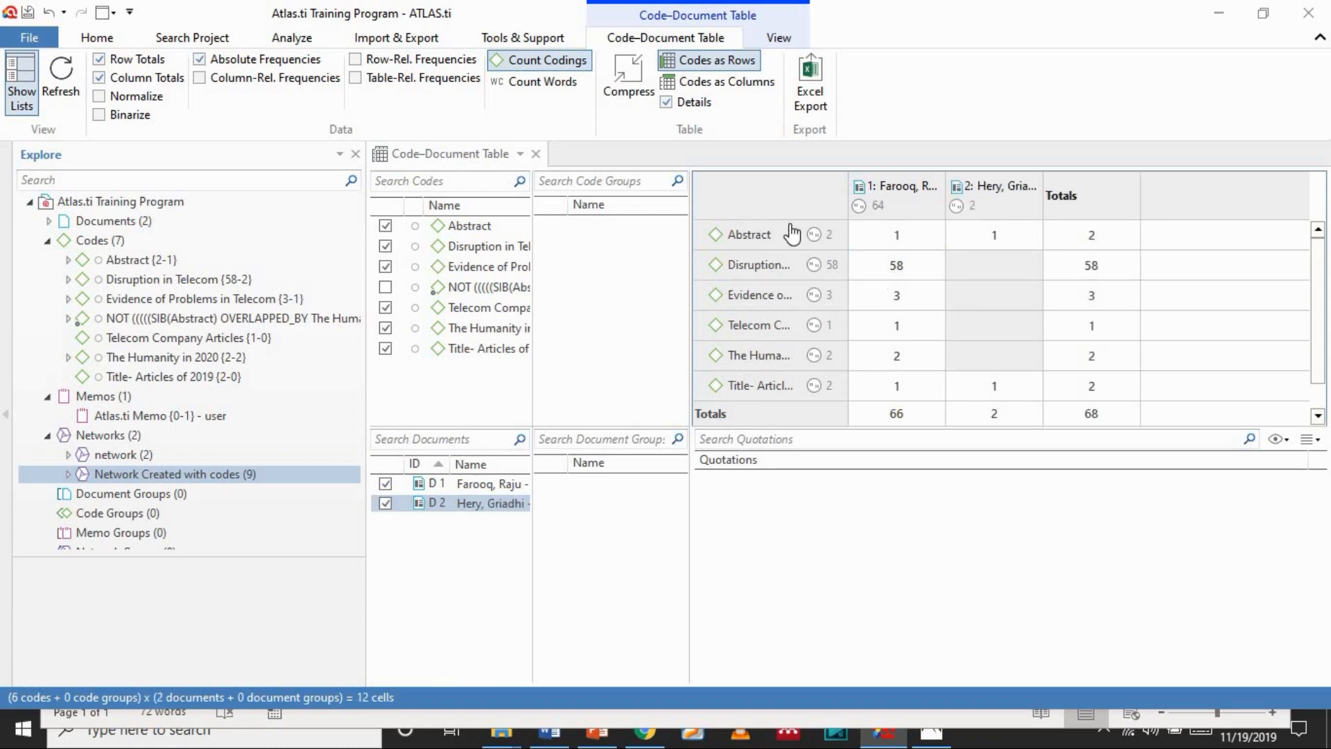
- Switch the table to codes as columns and back to codes as rows, and show column-, table- and row-relative frequencies
click(725, 82)
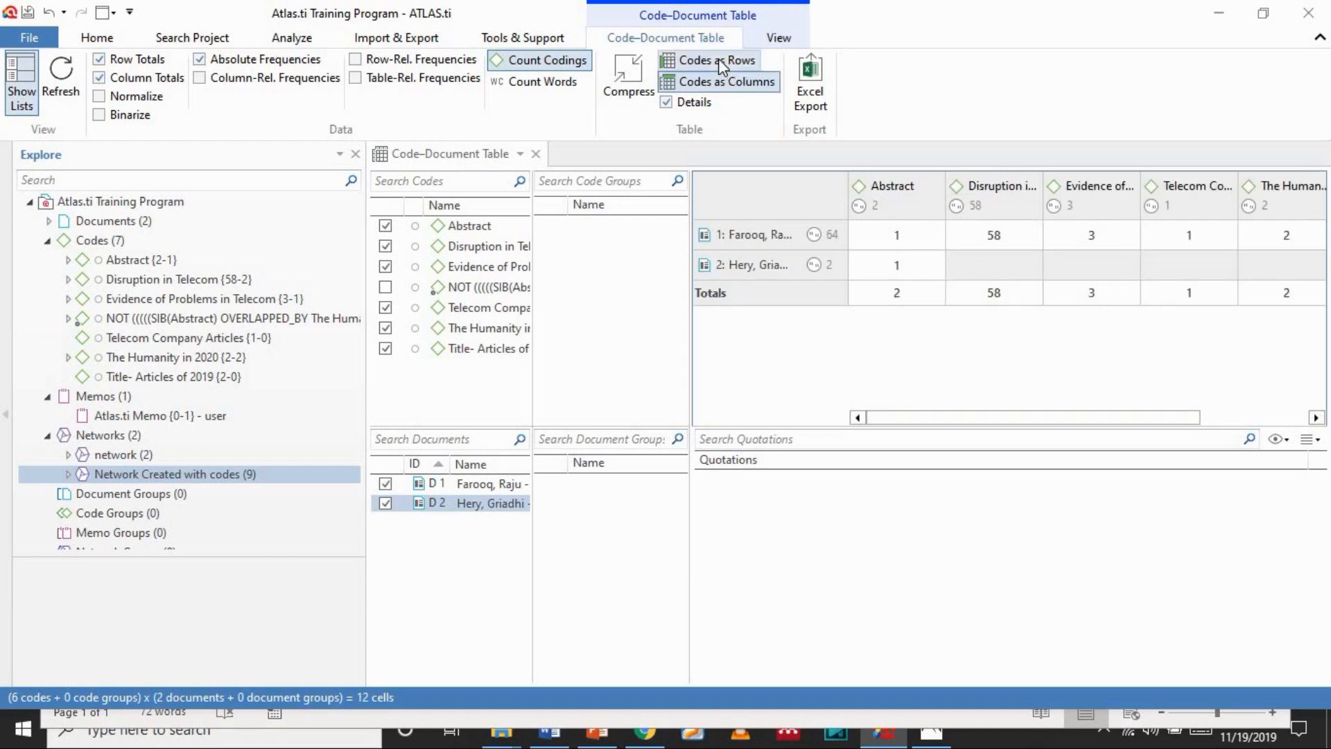
click(718, 60)
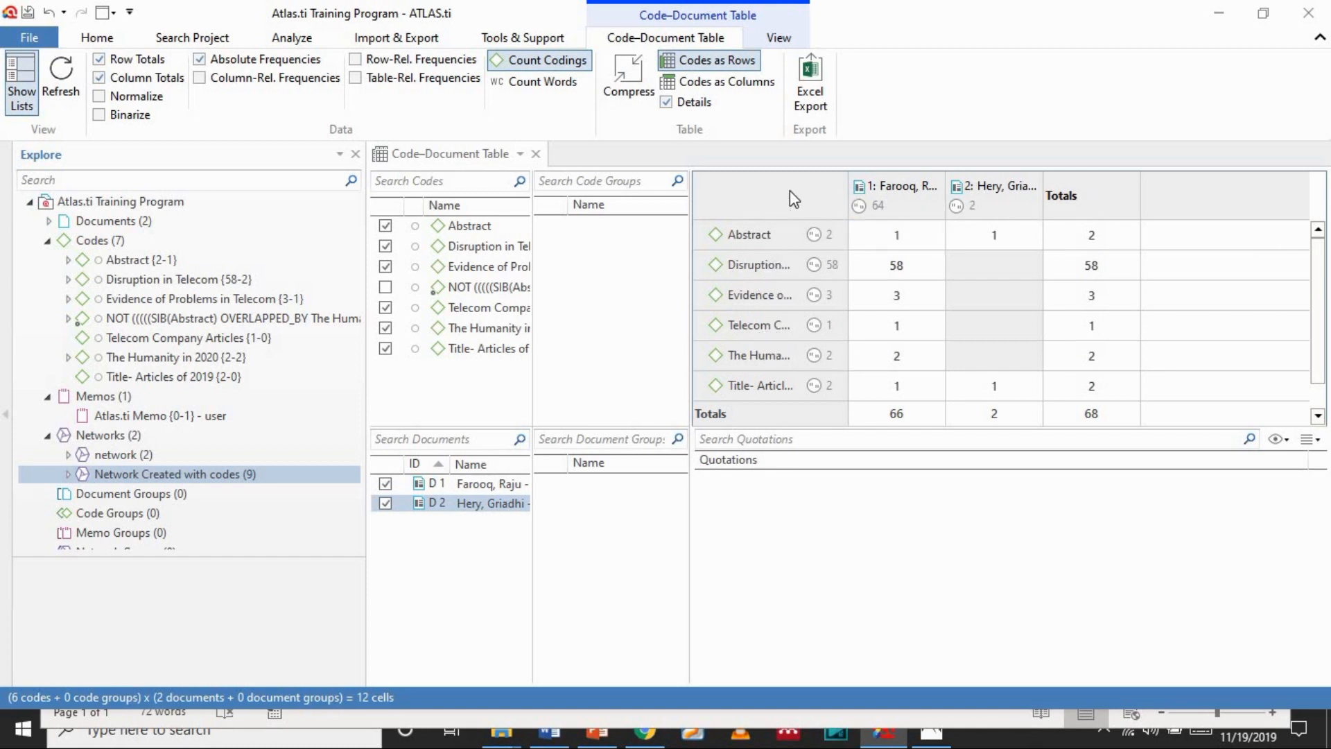
click(199, 77)
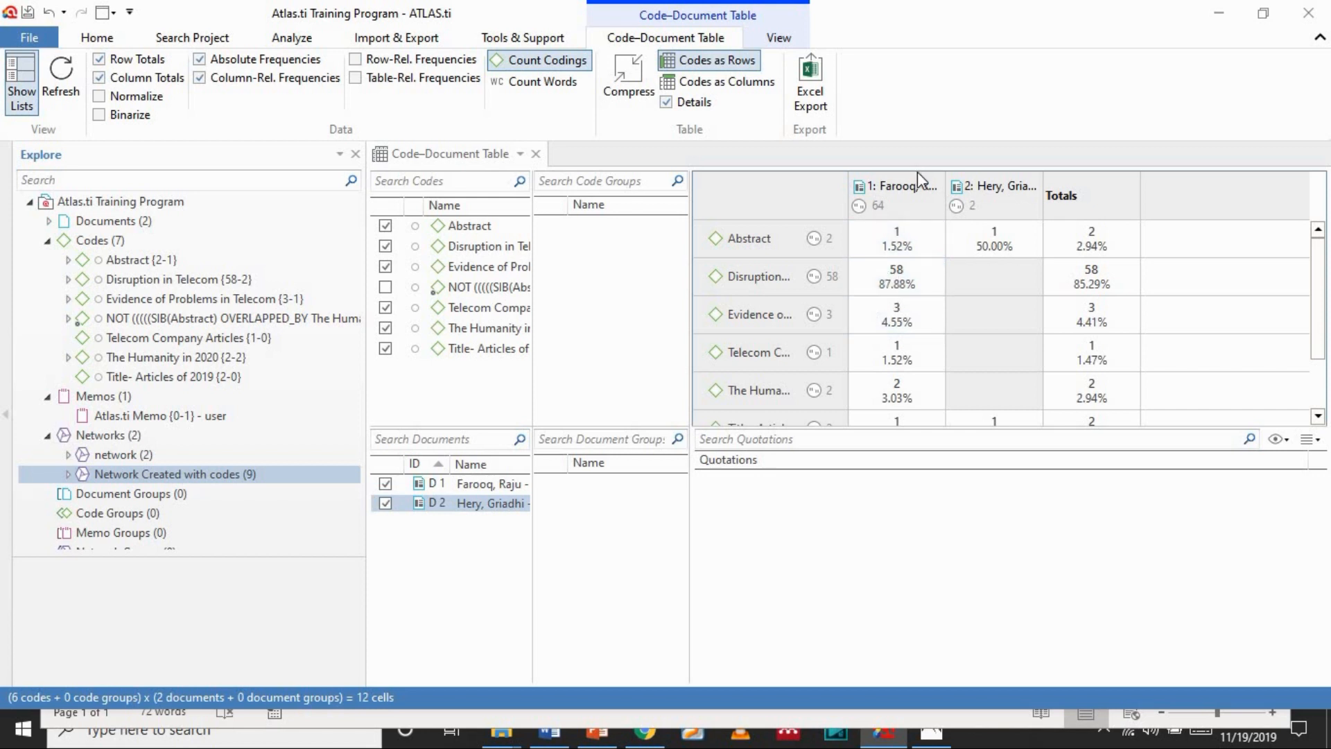
click(368, 78)
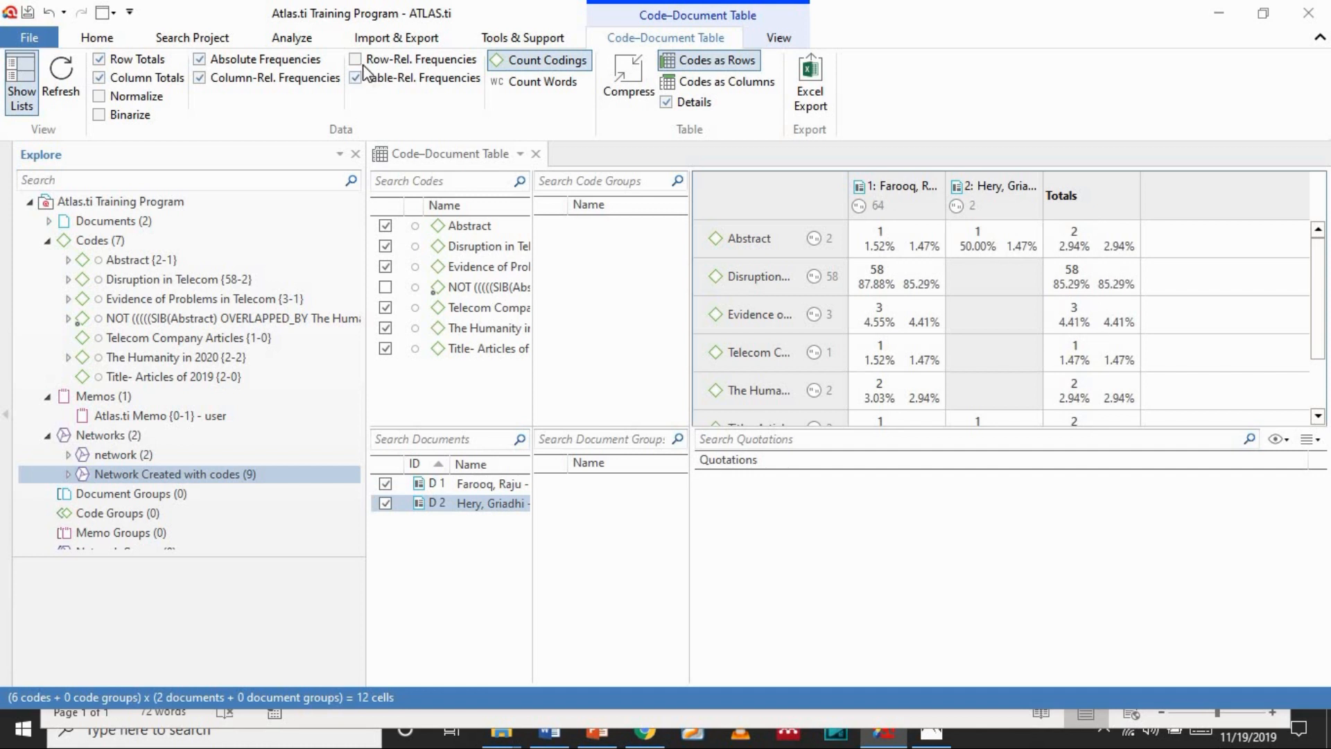
click(358, 61)
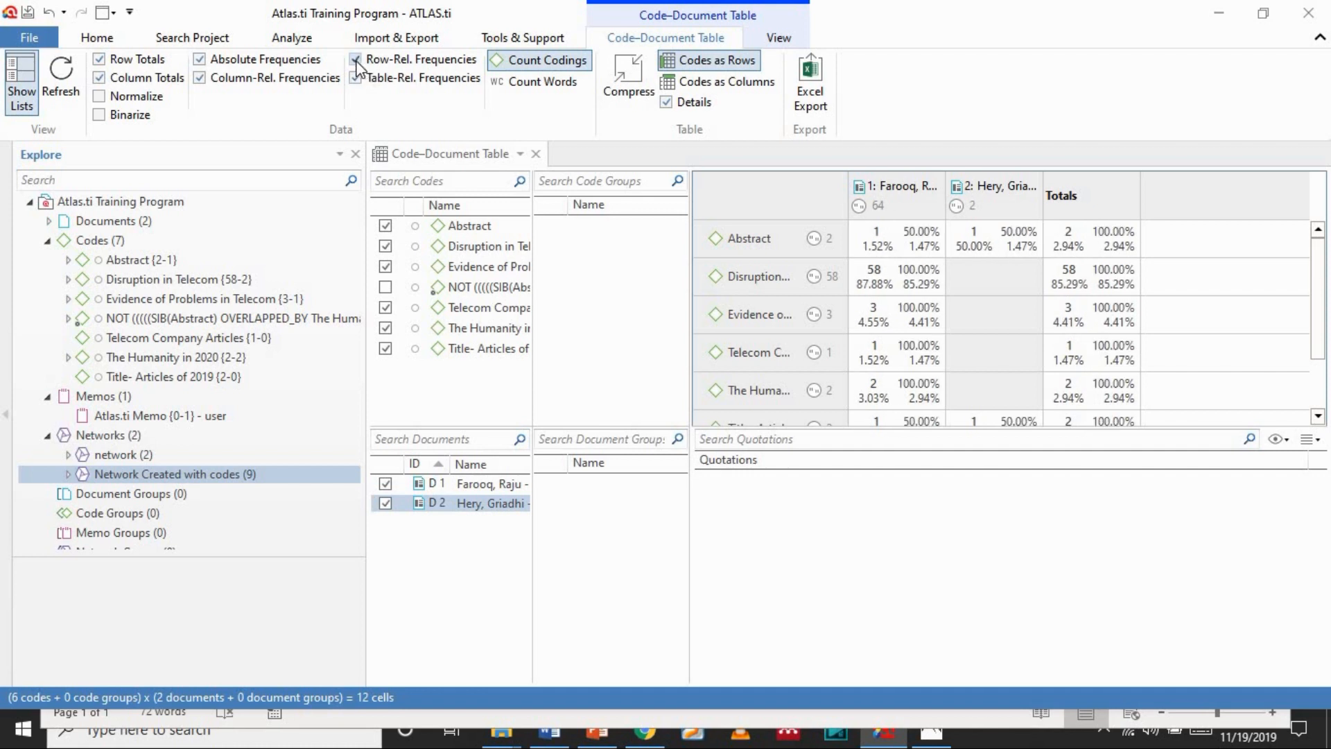
- Reduce the code–document table to absolute frequencies only, without row-, table- or column-relative values, and export it to Excel
click(356, 60)
click(356, 77)
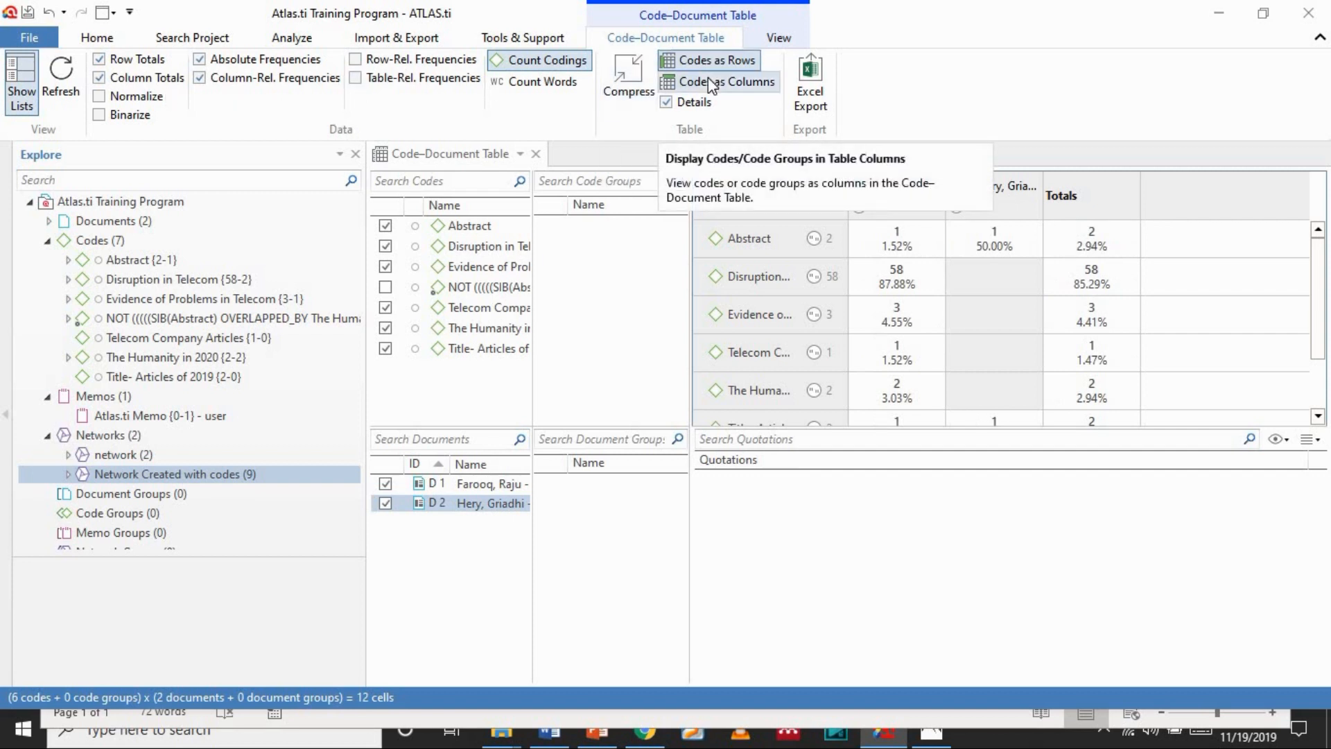
click(200, 78)
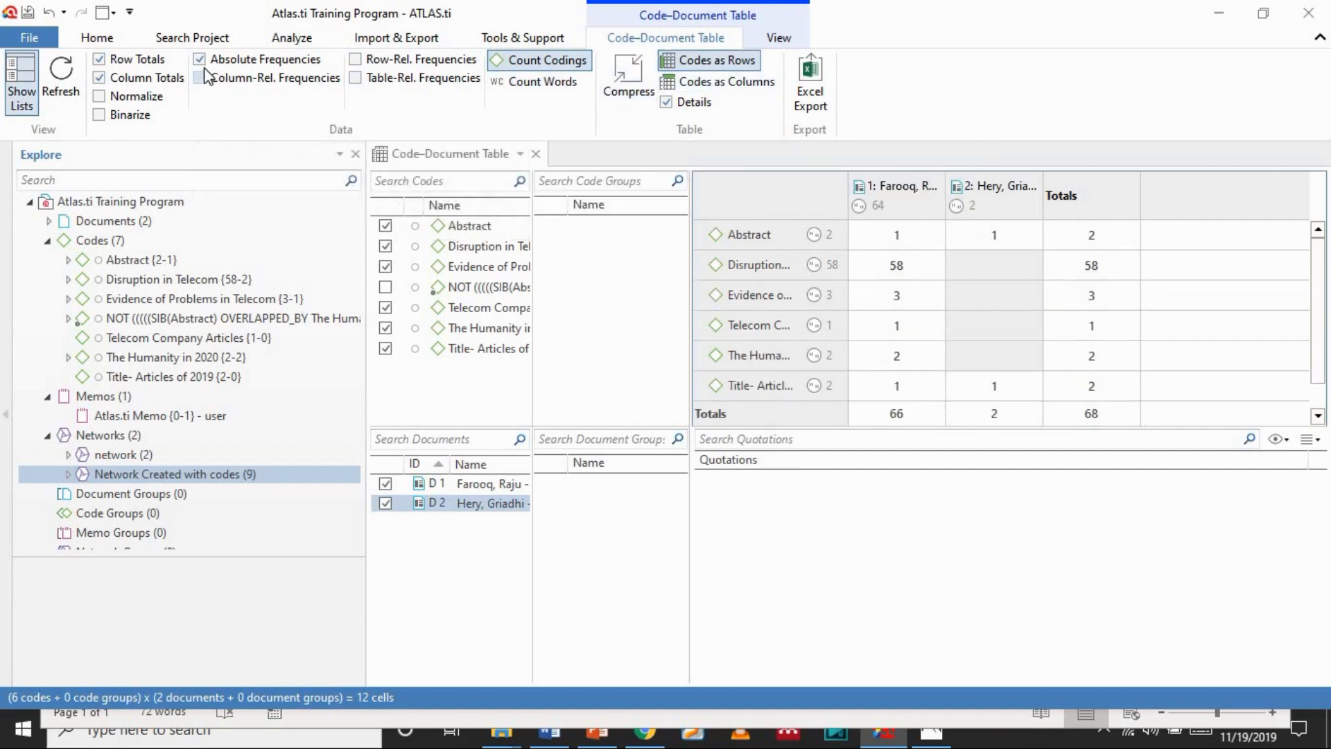
click(200, 60)
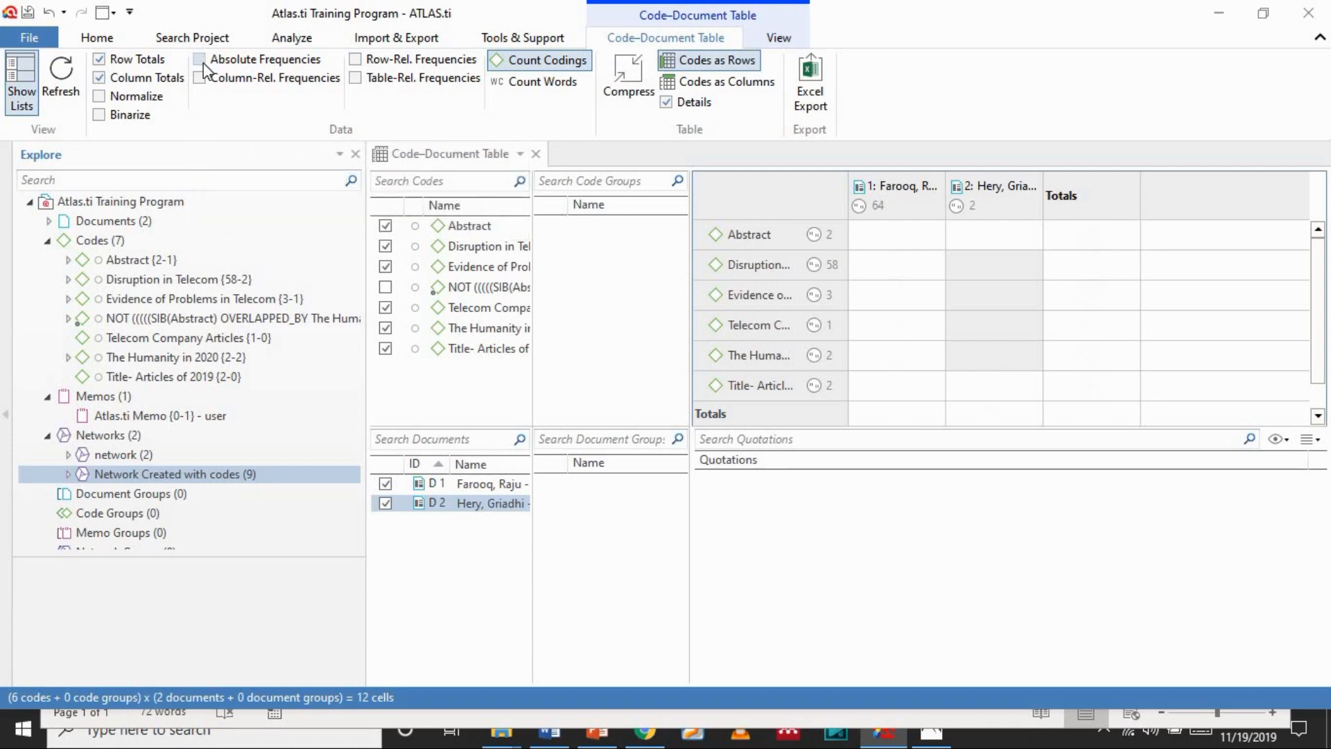
click(200, 60)
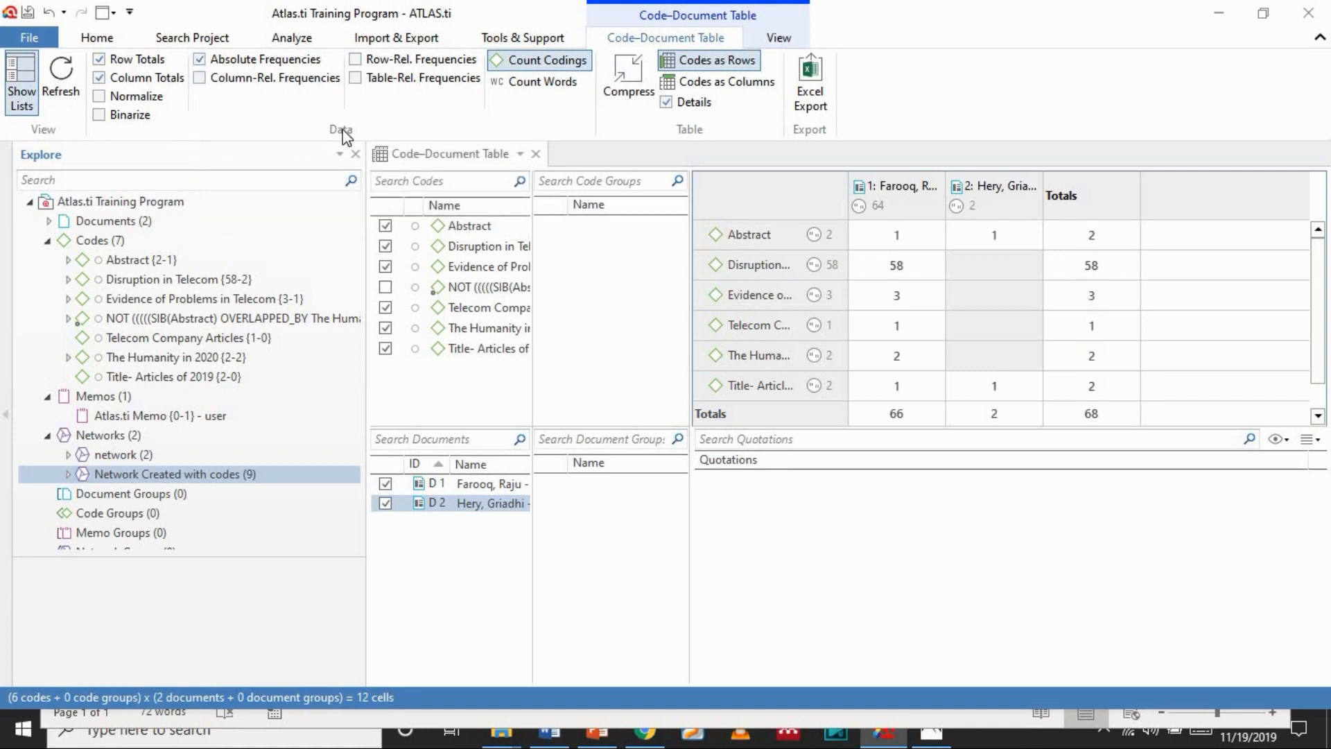
click(810, 88)
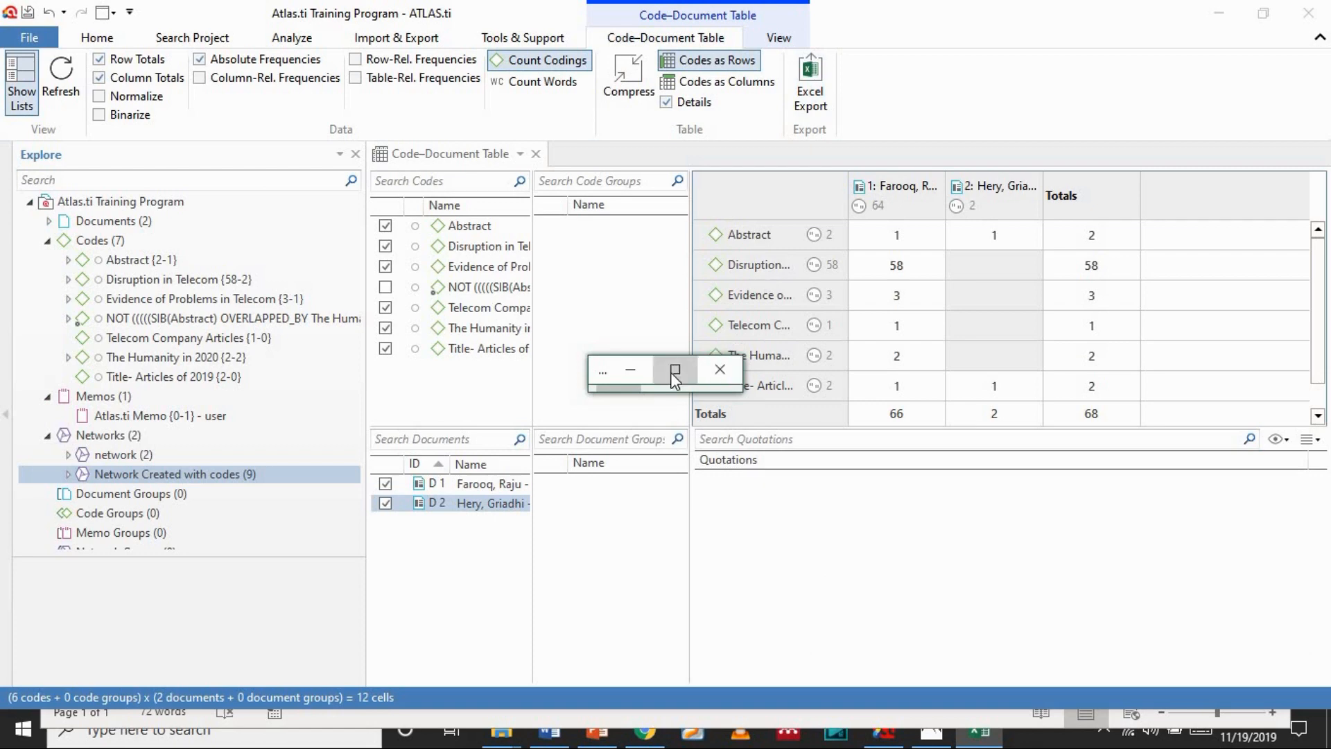
click(673, 371)
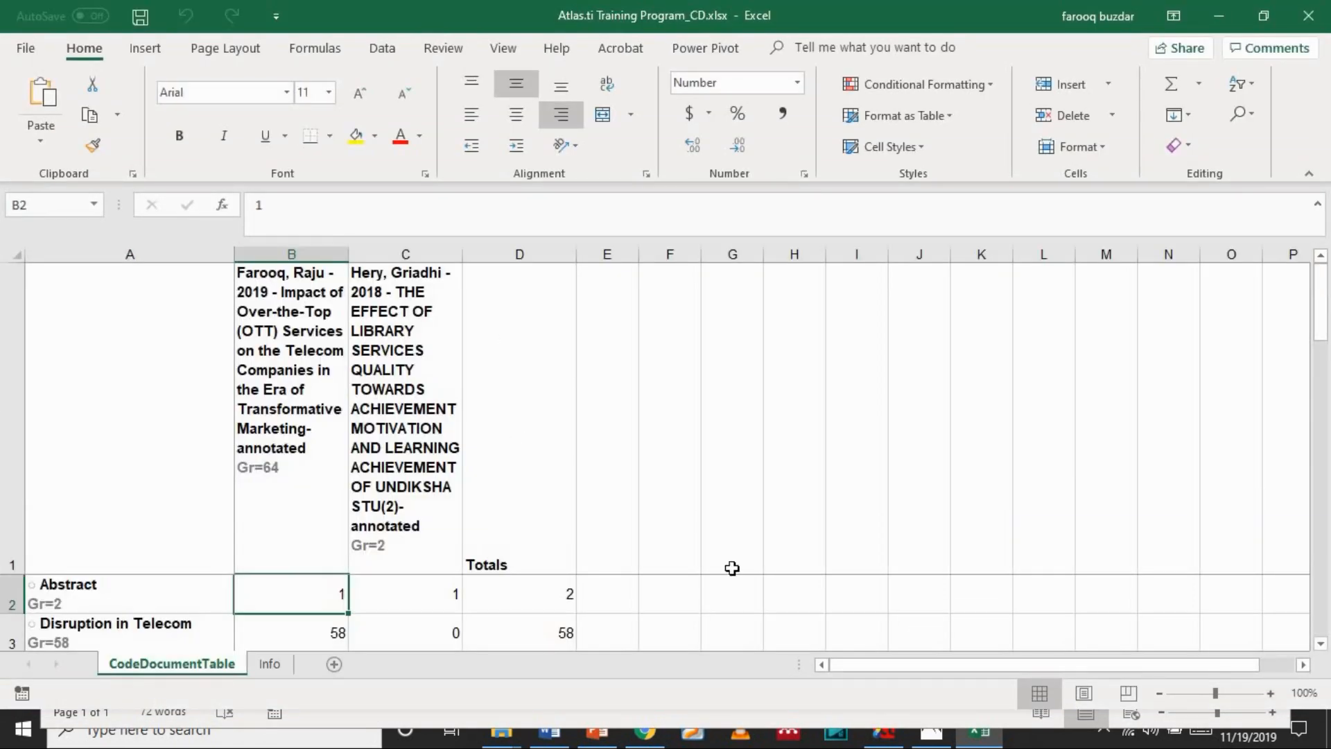
- Widen columns B, C and D of the exported sheet and reduce the height of header row 1
drag(1326, 311, 1324, 311)
drag(553, 250, 552, 250)
drag(349, 254, 425, 258)
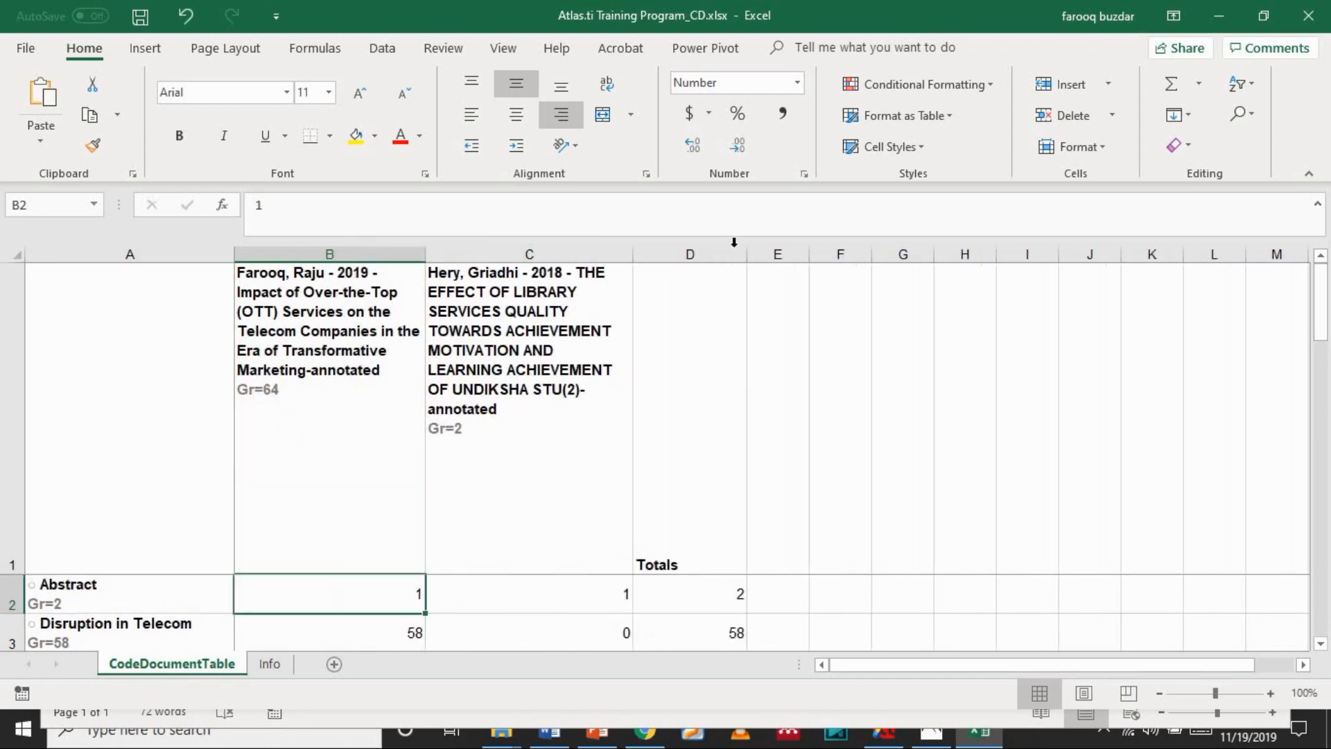
drag(747, 254, 875, 254)
drag(24, 574, 42, 461)
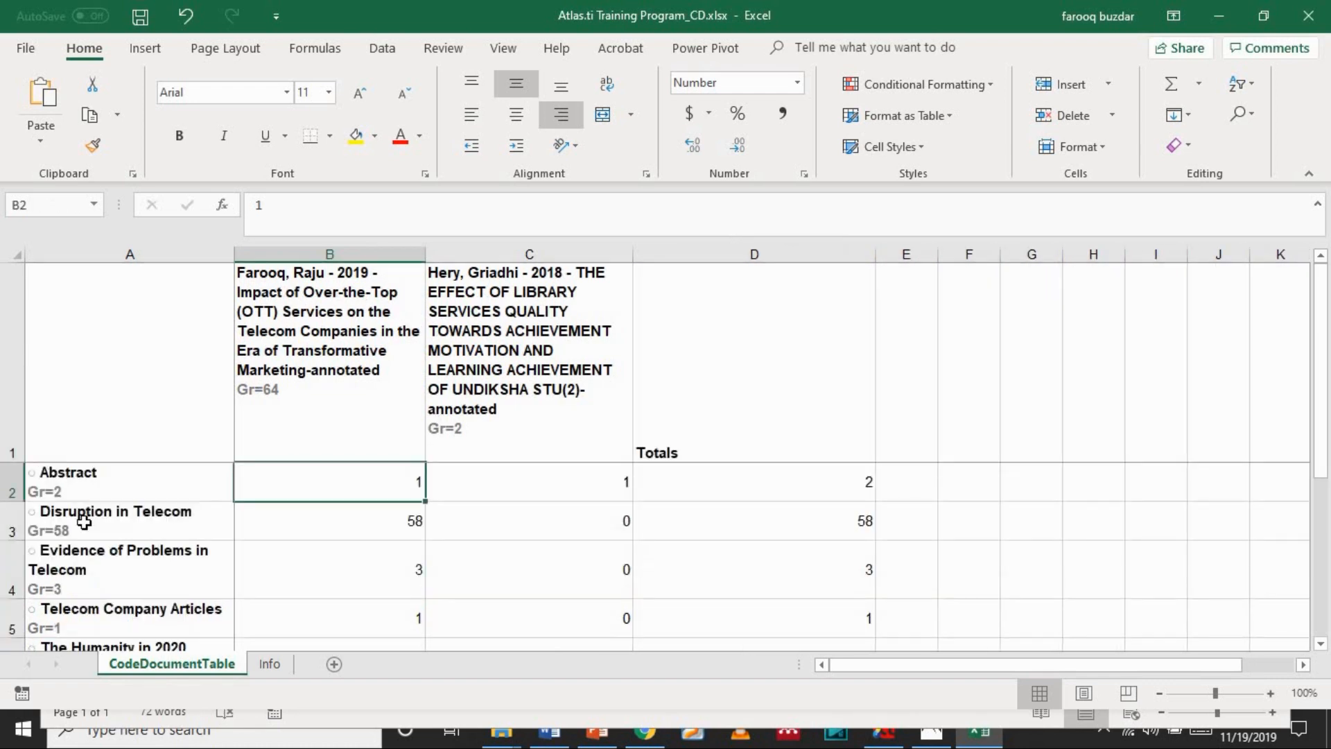
drag(1207, 696, 1200, 694)
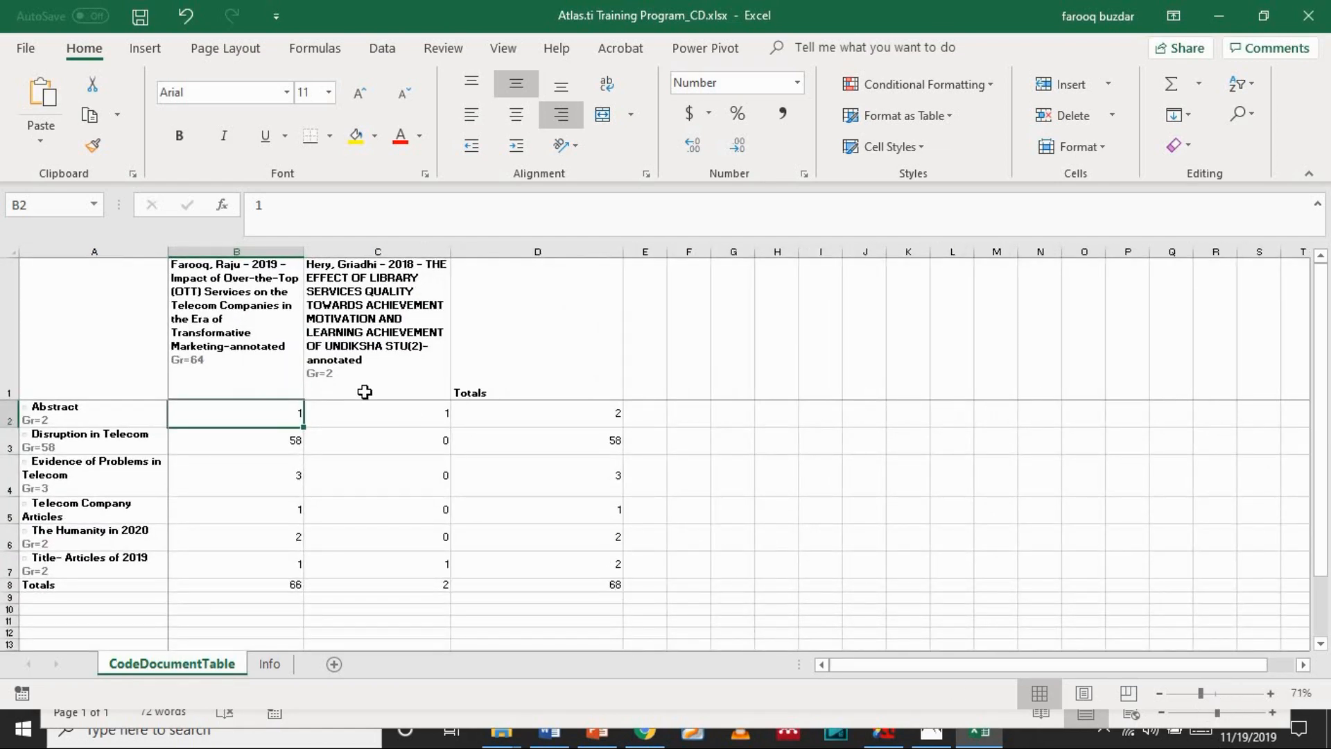
- Select the whole exported table, A1:D8, to examine it, then select only the first document's header cell, B1
click(258, 324)
click(121, 314)
drag(120, 314, 619, 588)
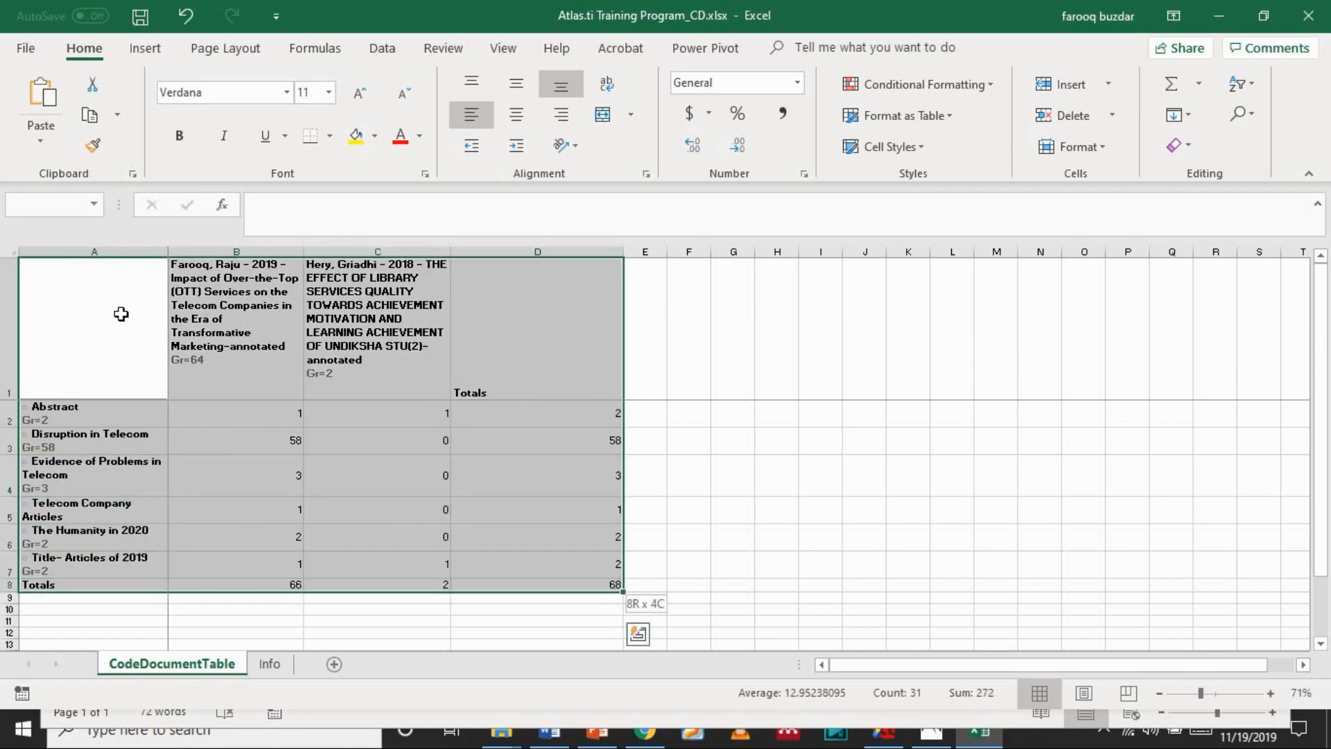
click(252, 323)
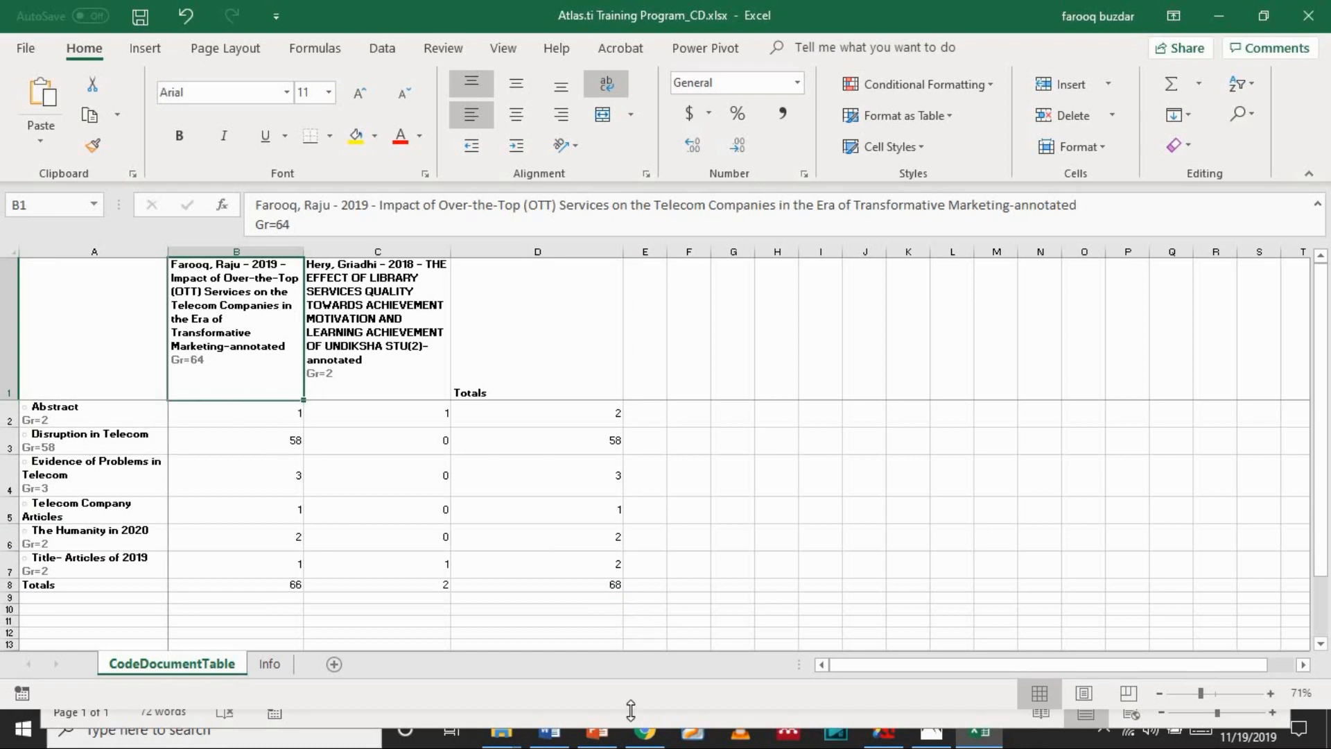
- Switch to the Word template document and add list items 6 "Created the Memo" and 7 "We created the network"
click(885, 732)
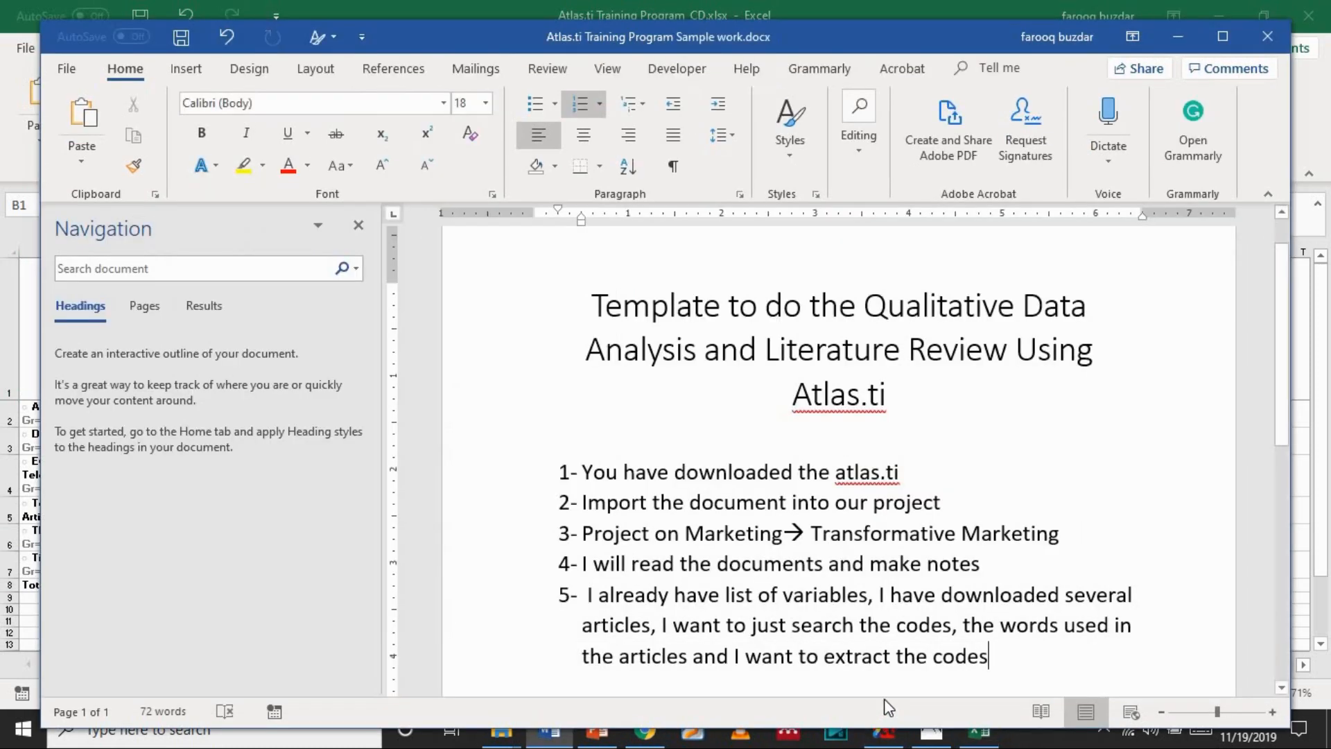
key(Return)
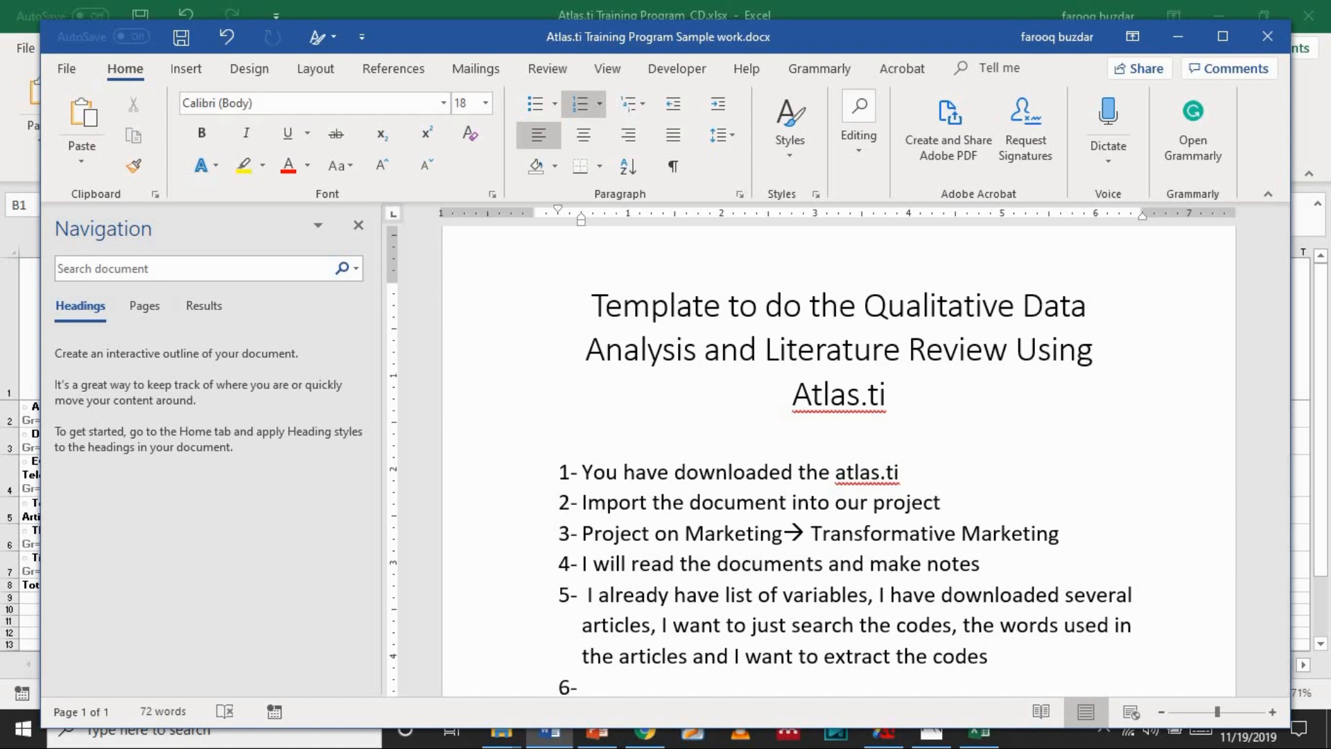
text(Created the Me)
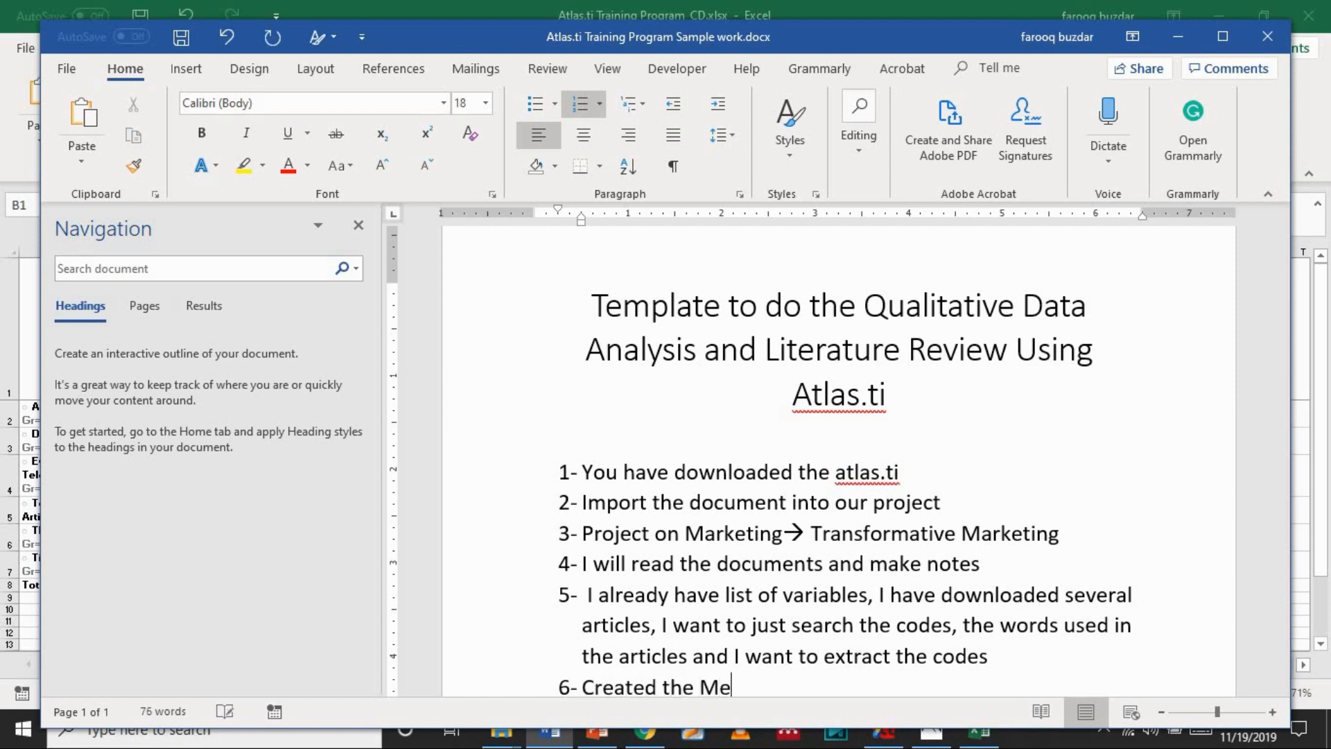
text(mo)
key(Return)
text(We created the network)
key(Return)
- Enter list item 8 as "We analyzed the codes, memos and networks" and start an empty item 9
text(We analuzed)
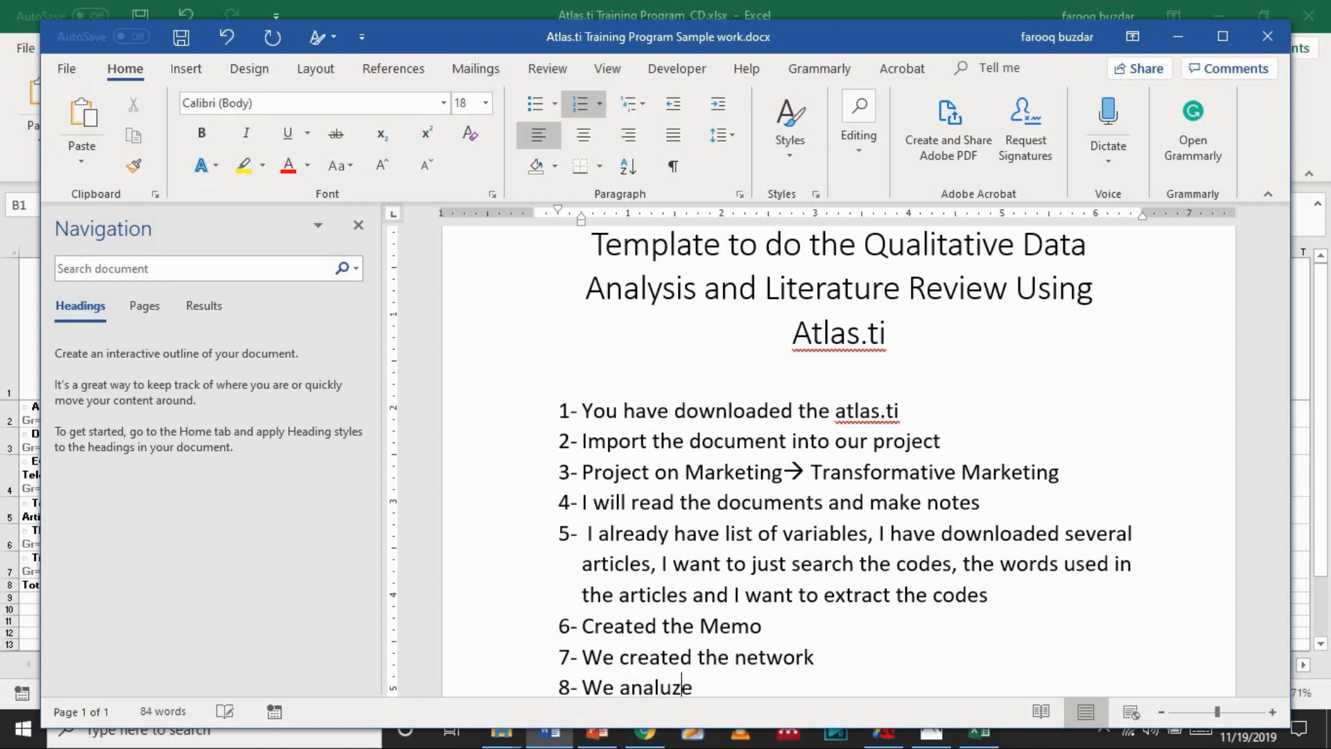
key(BackSpace)
key(BackSpace)
key(BackSpace)
key(BackSpace)
text(yzed the codes, memos and network)
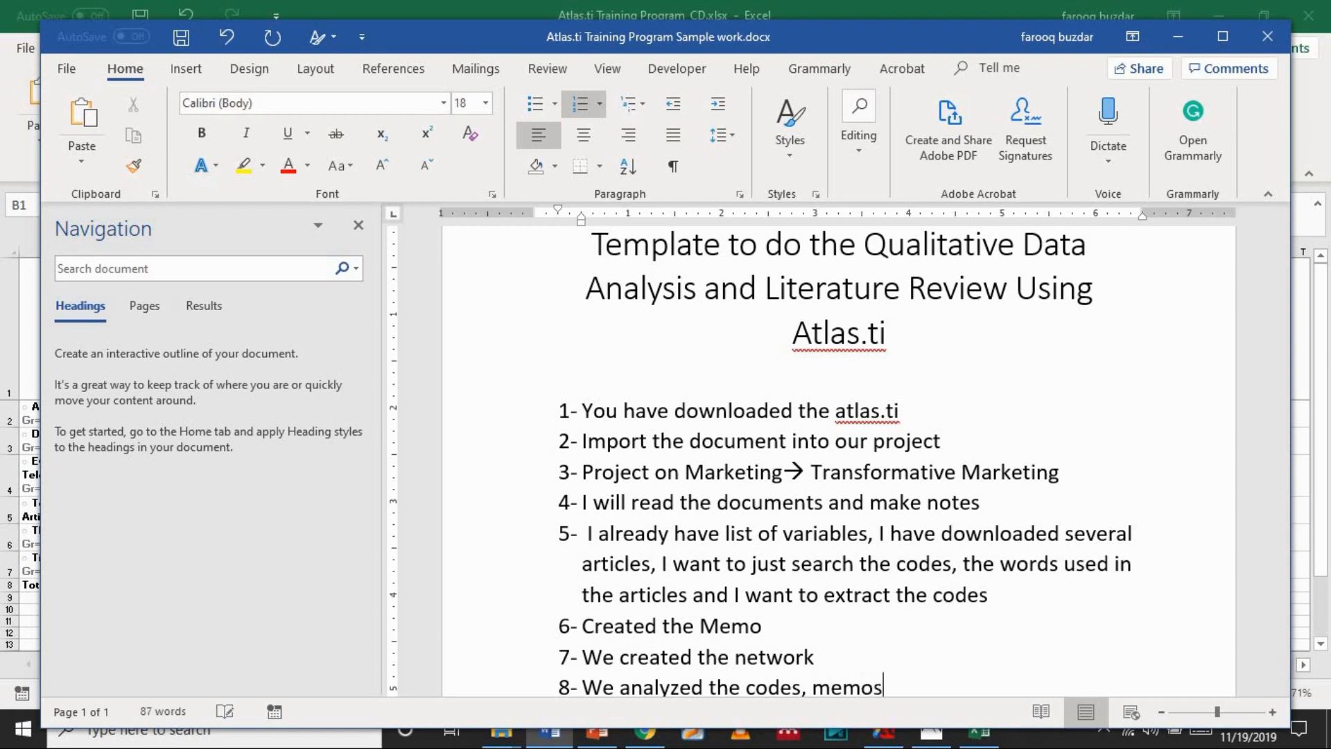
text(s)
key(Return)
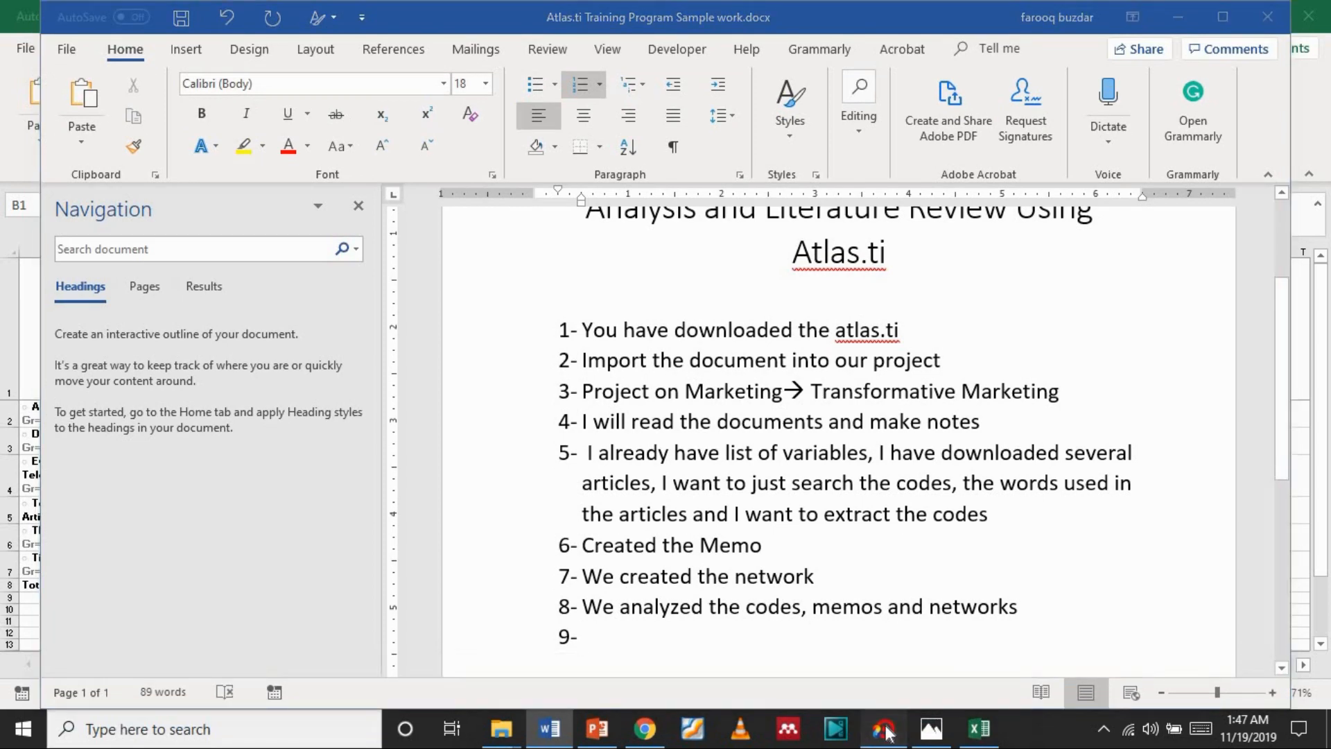
- Switch back to ATLAS.ti, check the table's view options and close the code–document table
click(885, 730)
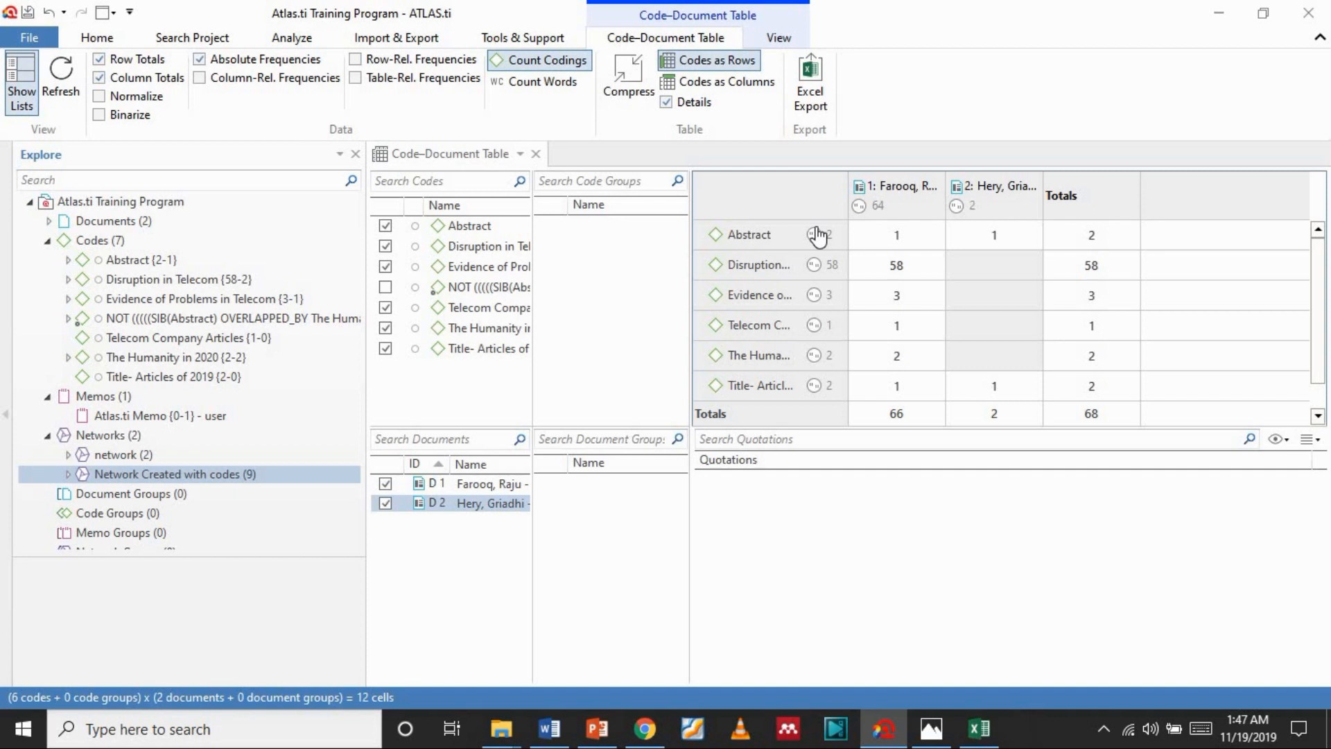
click(784, 36)
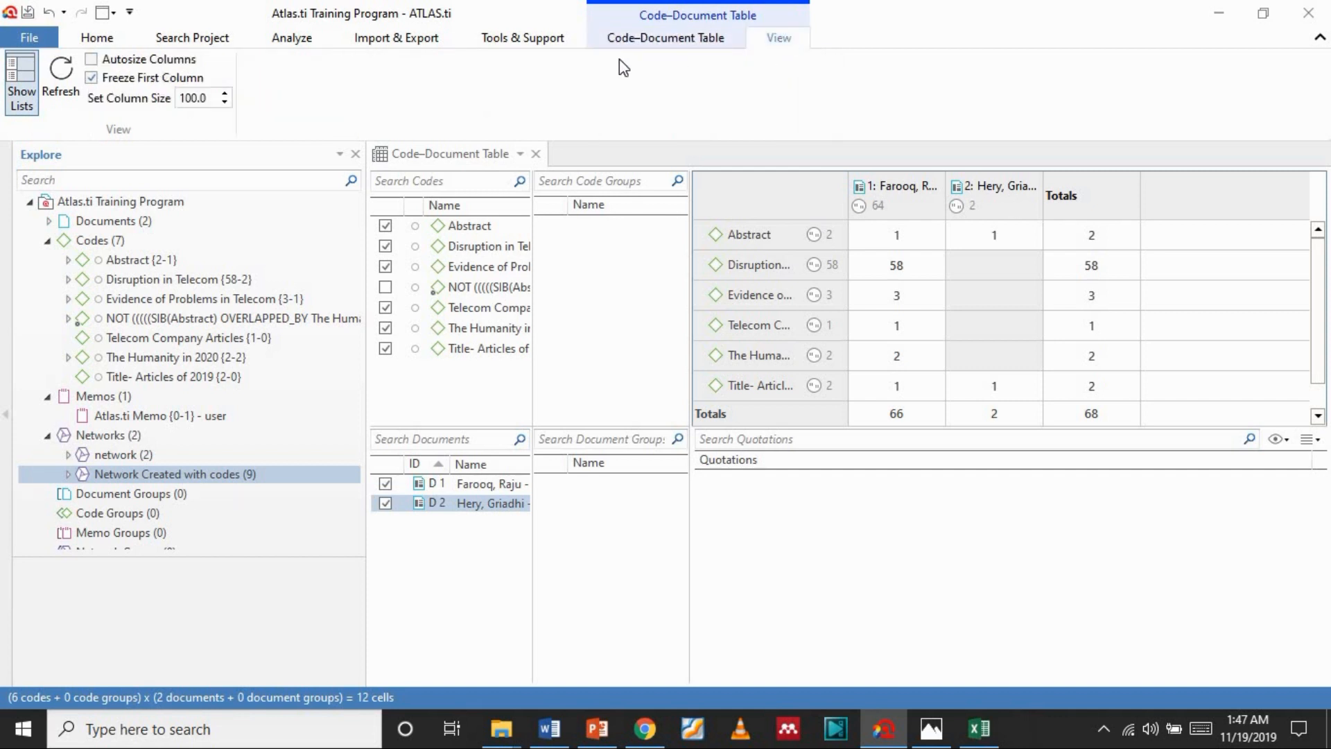
click(536, 153)
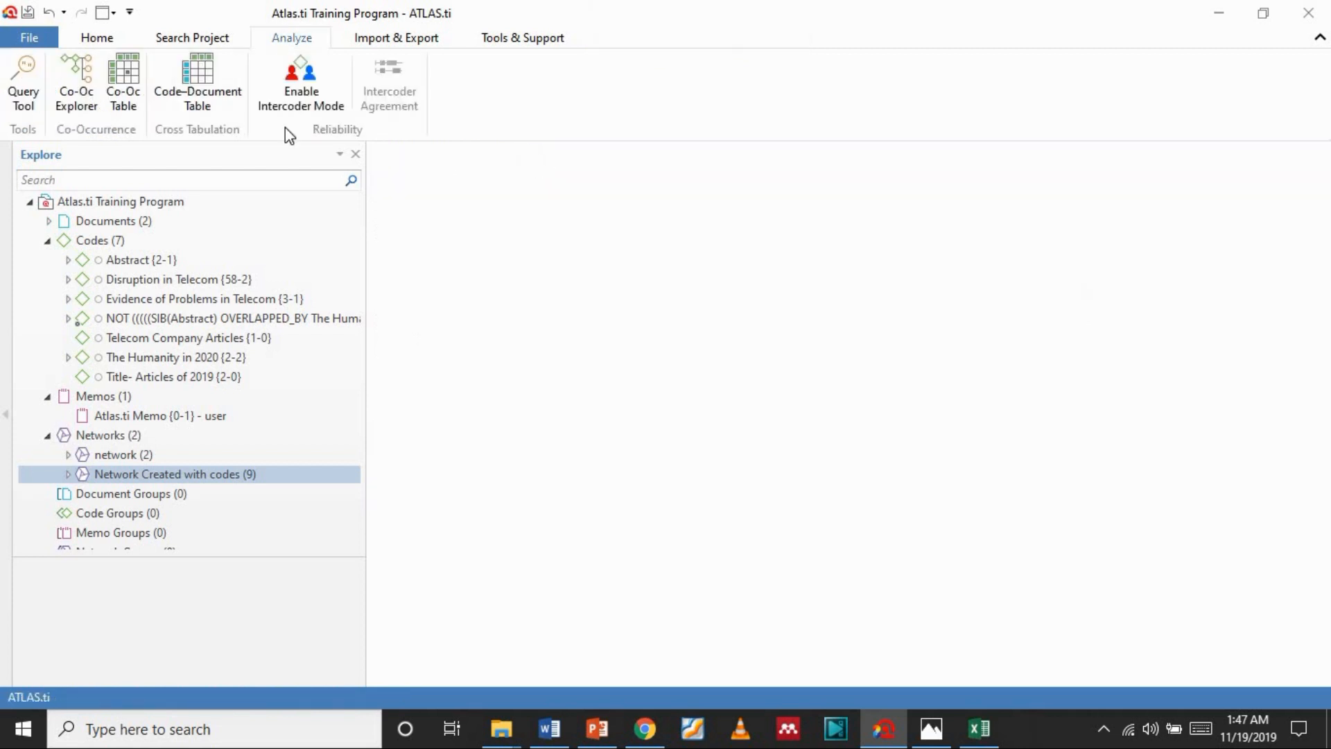
- Create a code co-occurrence table with Abstract, Evidence of Problems in Telecom, The Humanity in 2020 and Title- Articles of 2019 as row codes
click(122, 71)
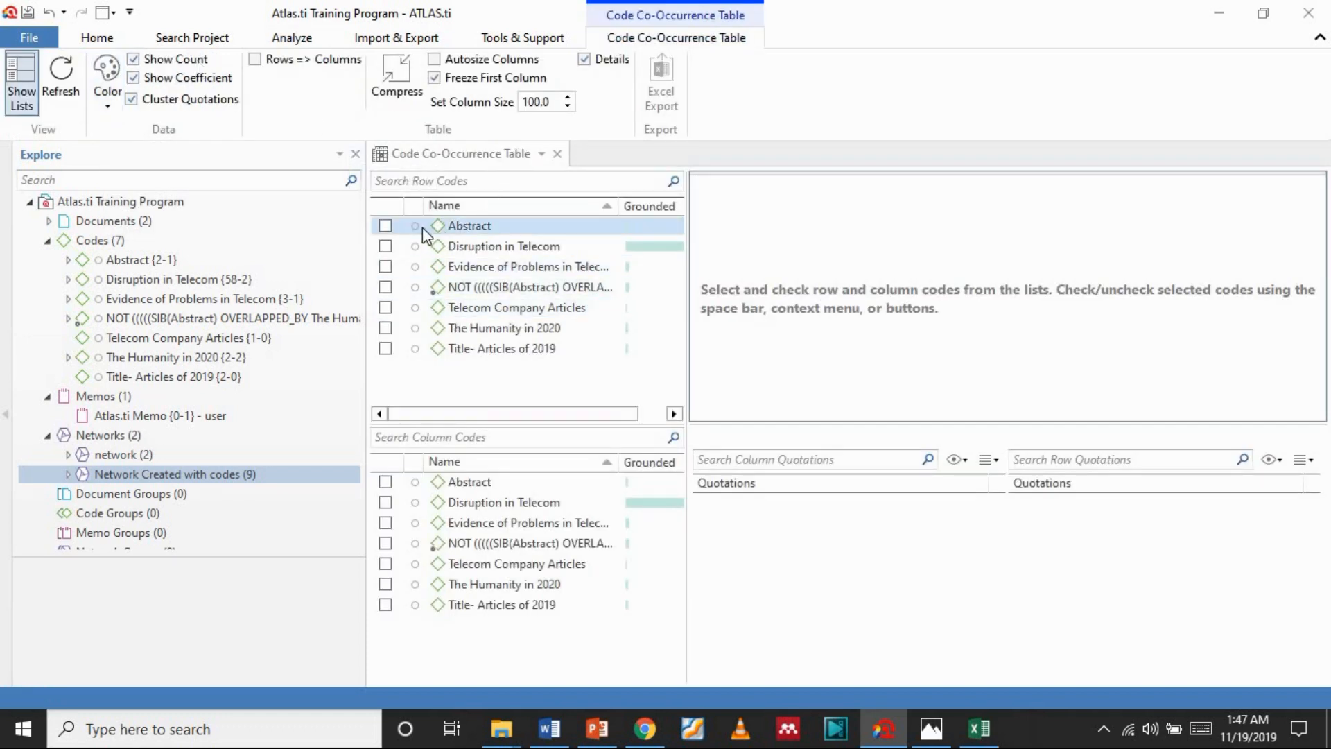
click(384, 226)
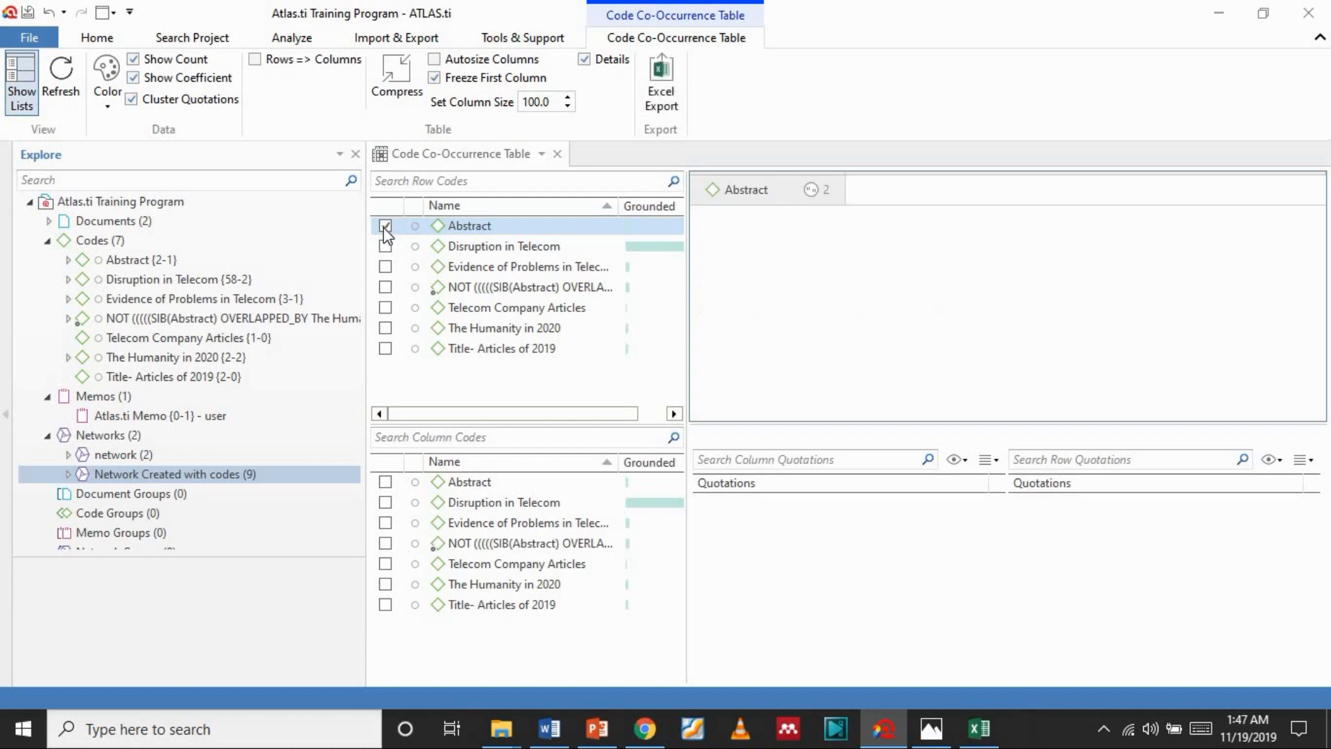
click(385, 266)
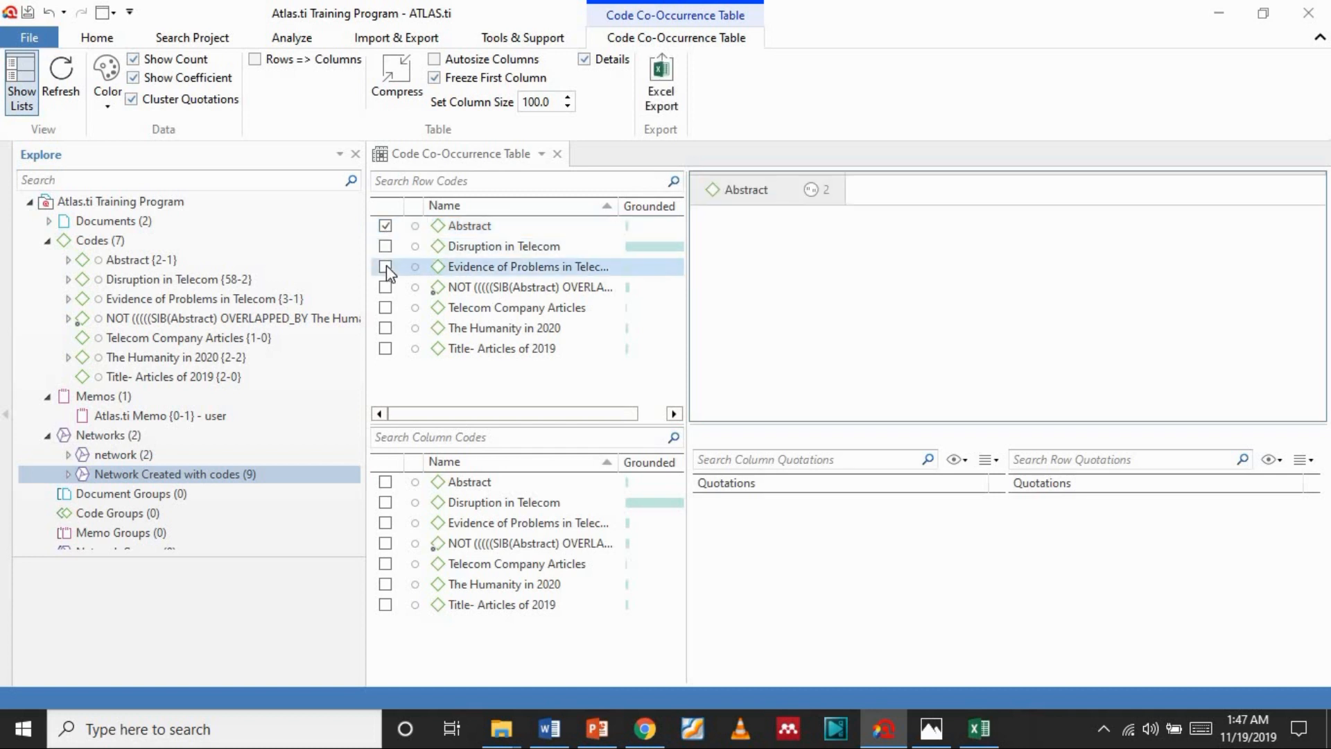
click(385, 329)
click(384, 348)
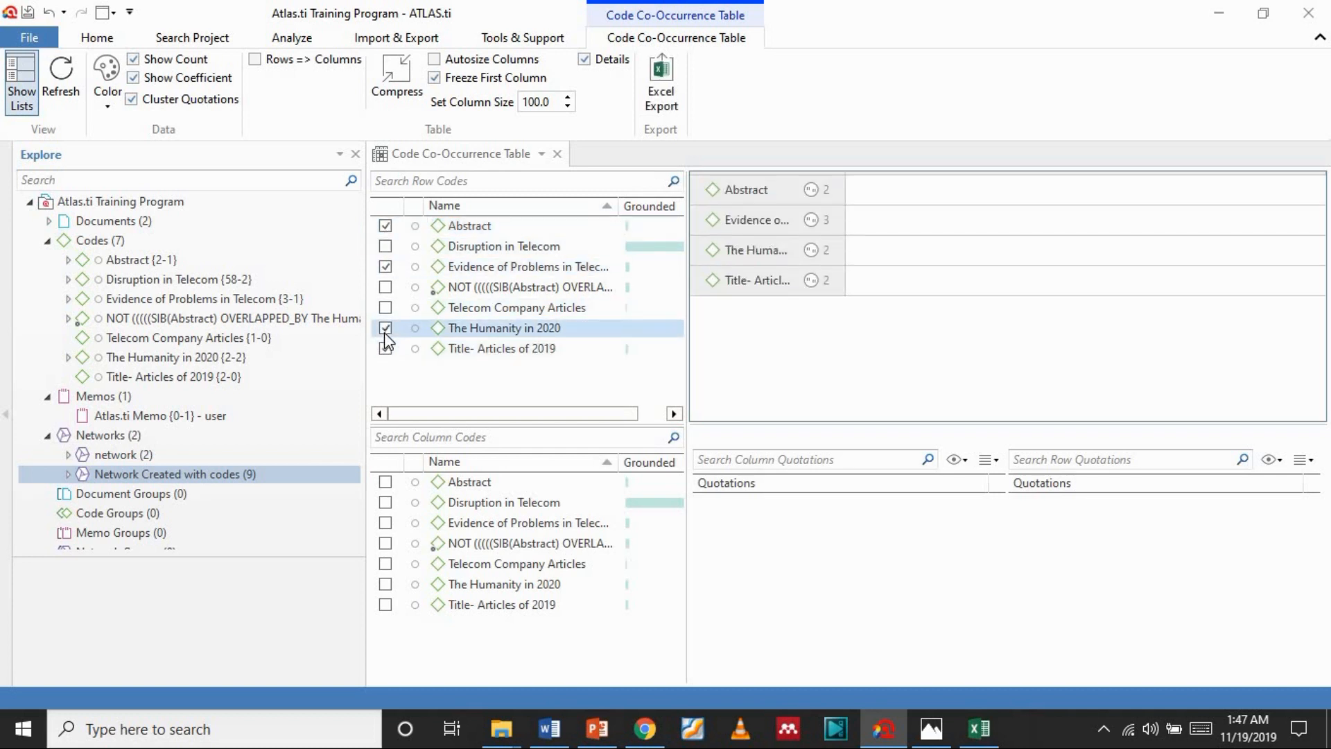
- Set Abstract, Evidence of Problems in Telecom, Telecom Company Articles and Title- Articles of 2019 as the co-occurrence table's column codes
click(385, 482)
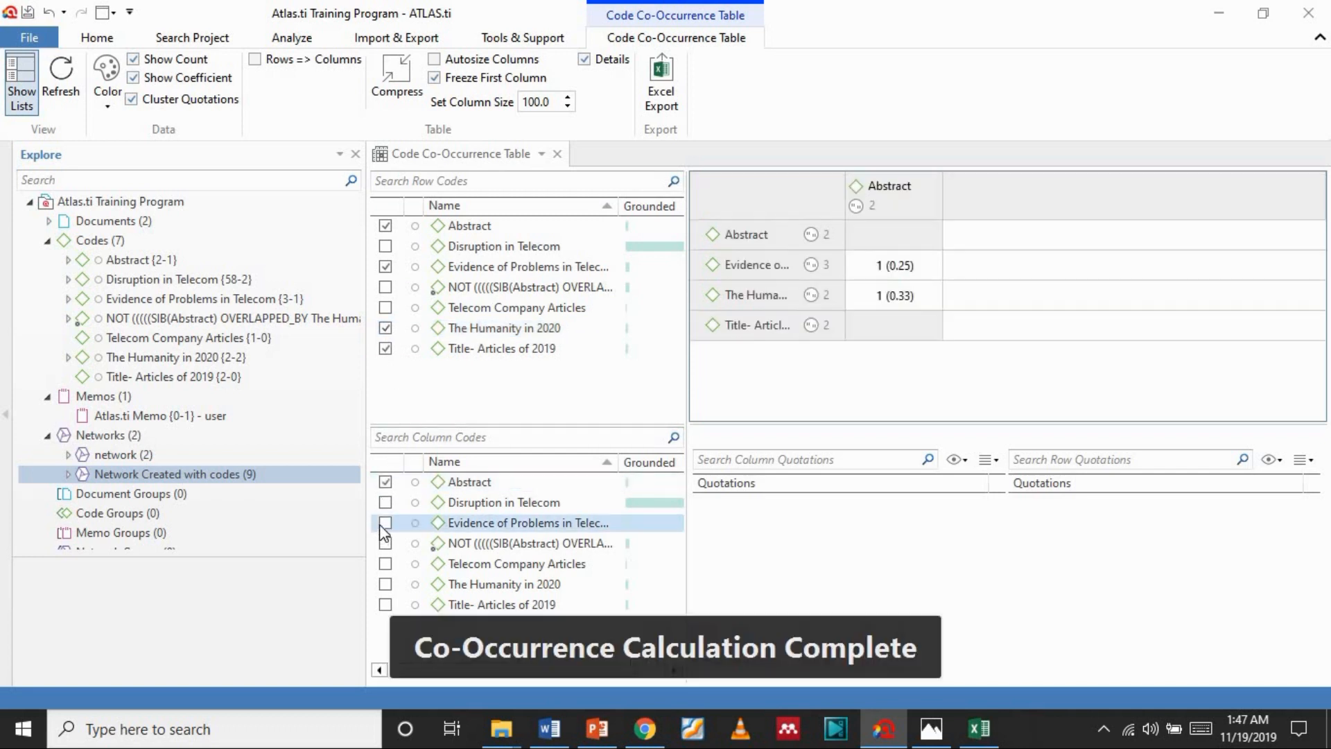
click(386, 523)
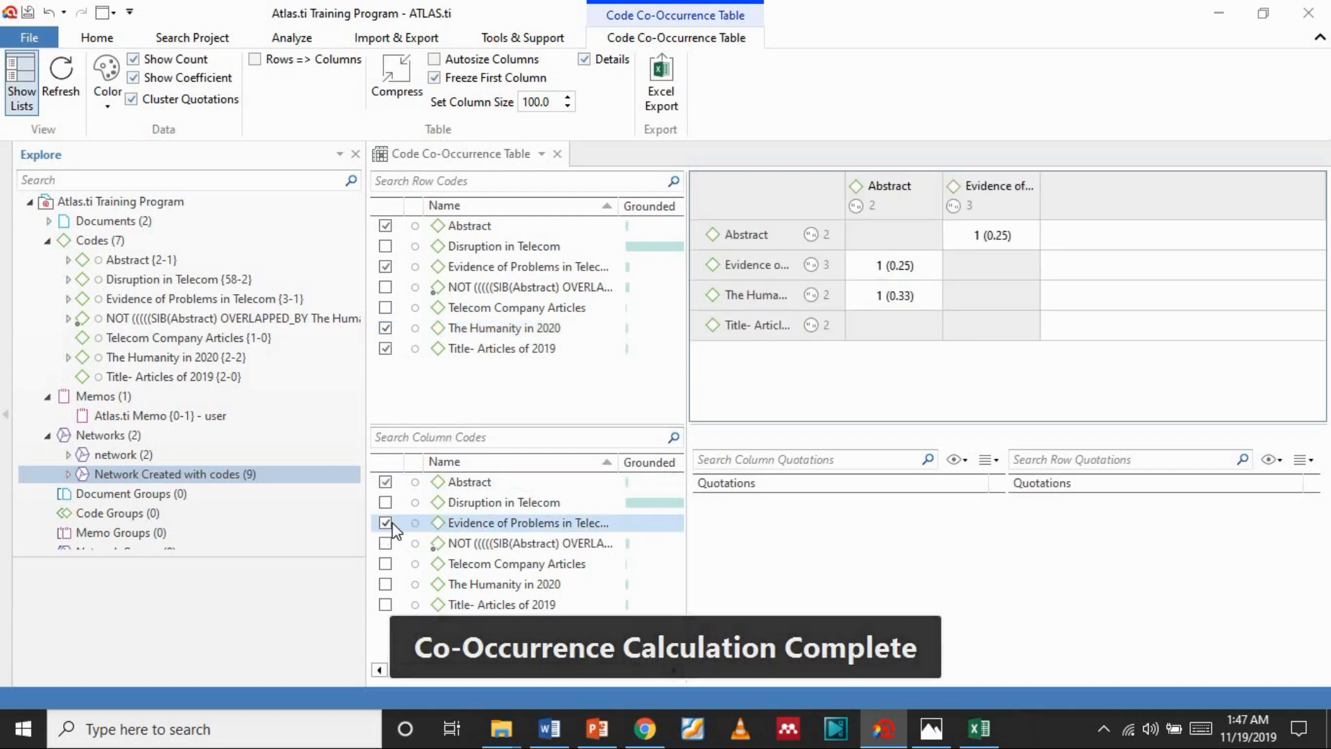
click(385, 543)
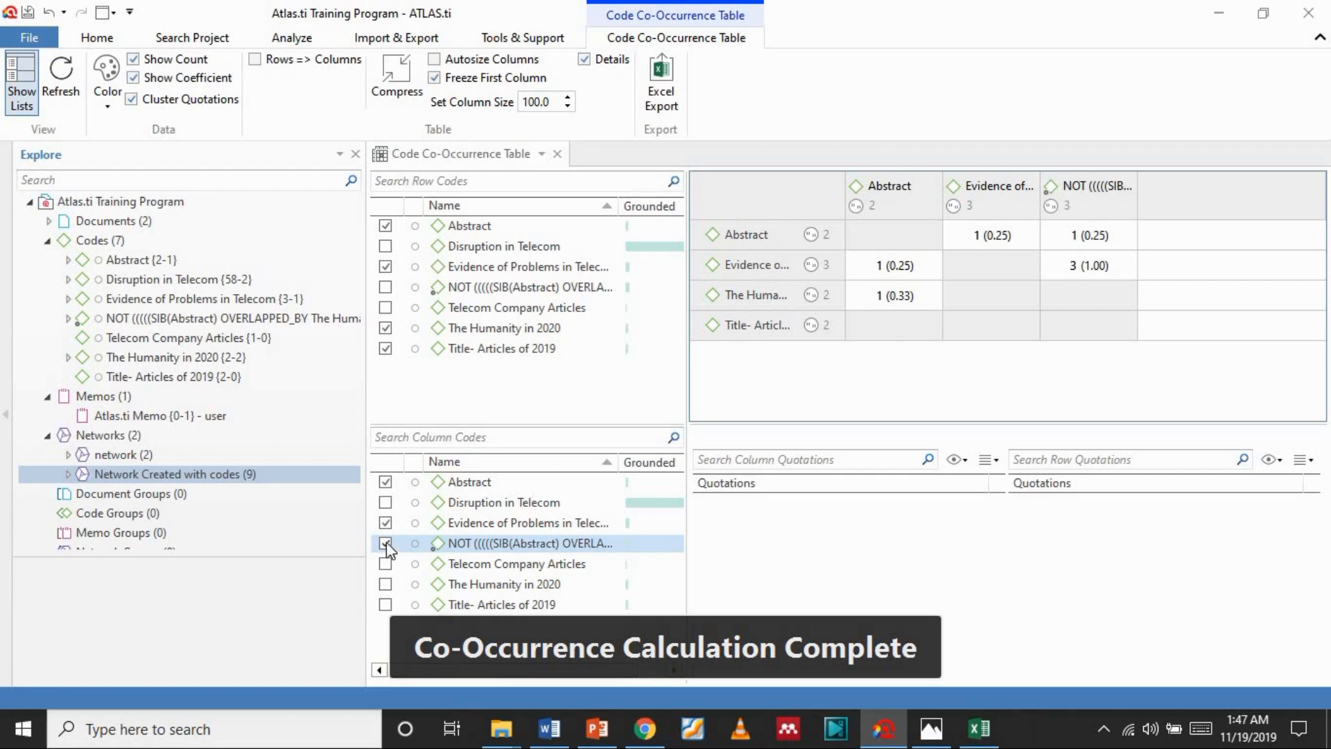
click(386, 542)
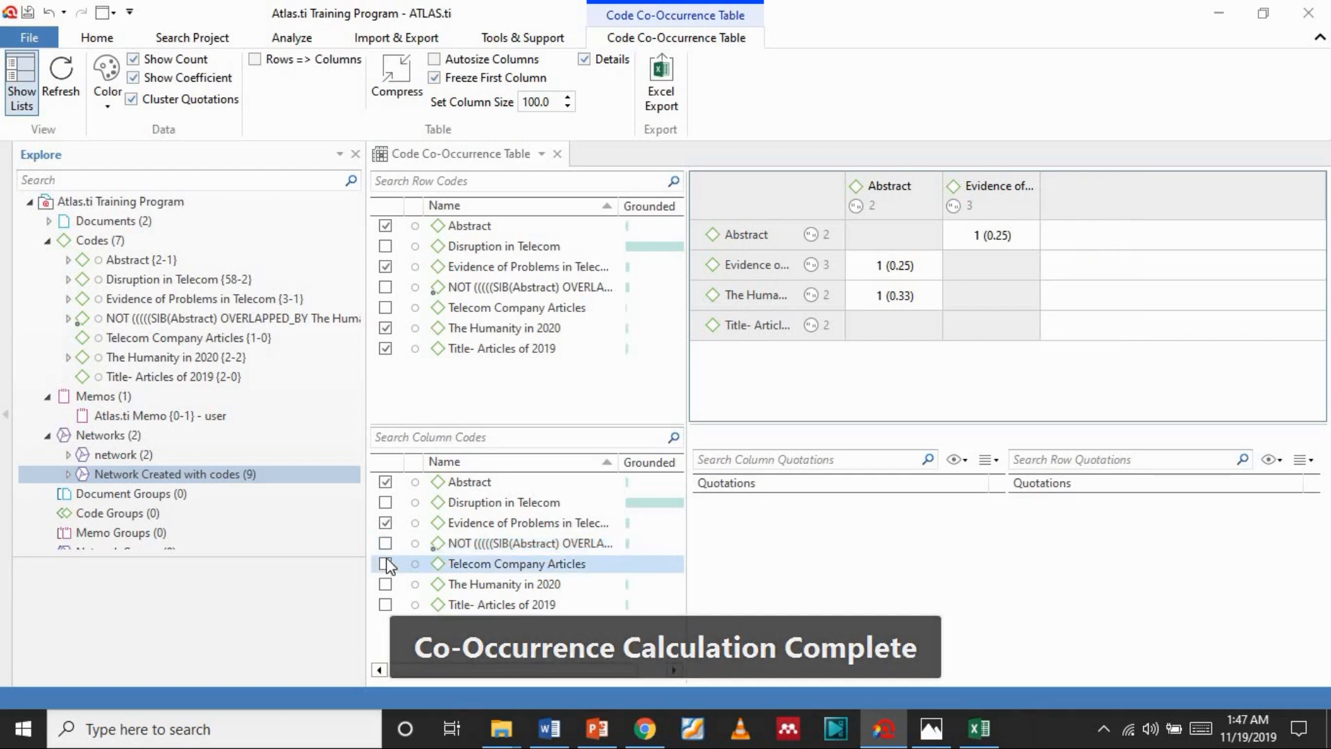
click(386, 564)
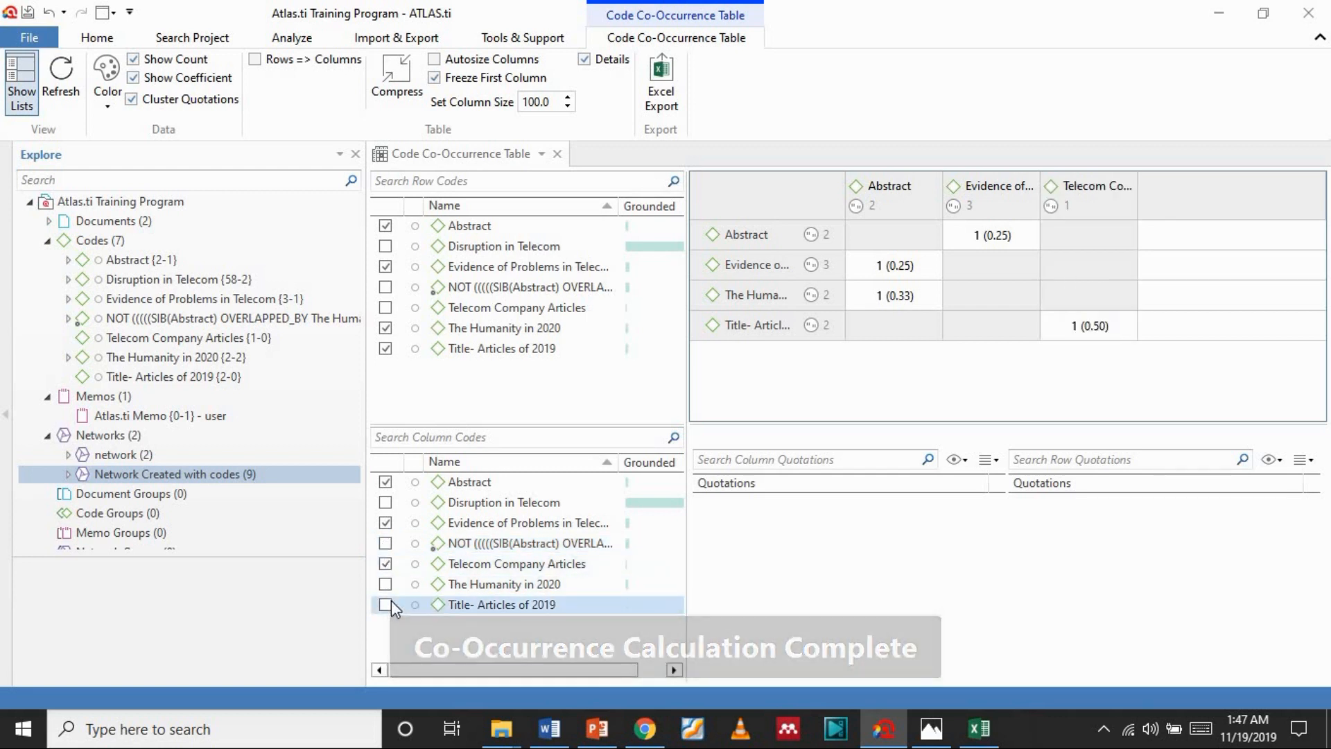
click(385, 604)
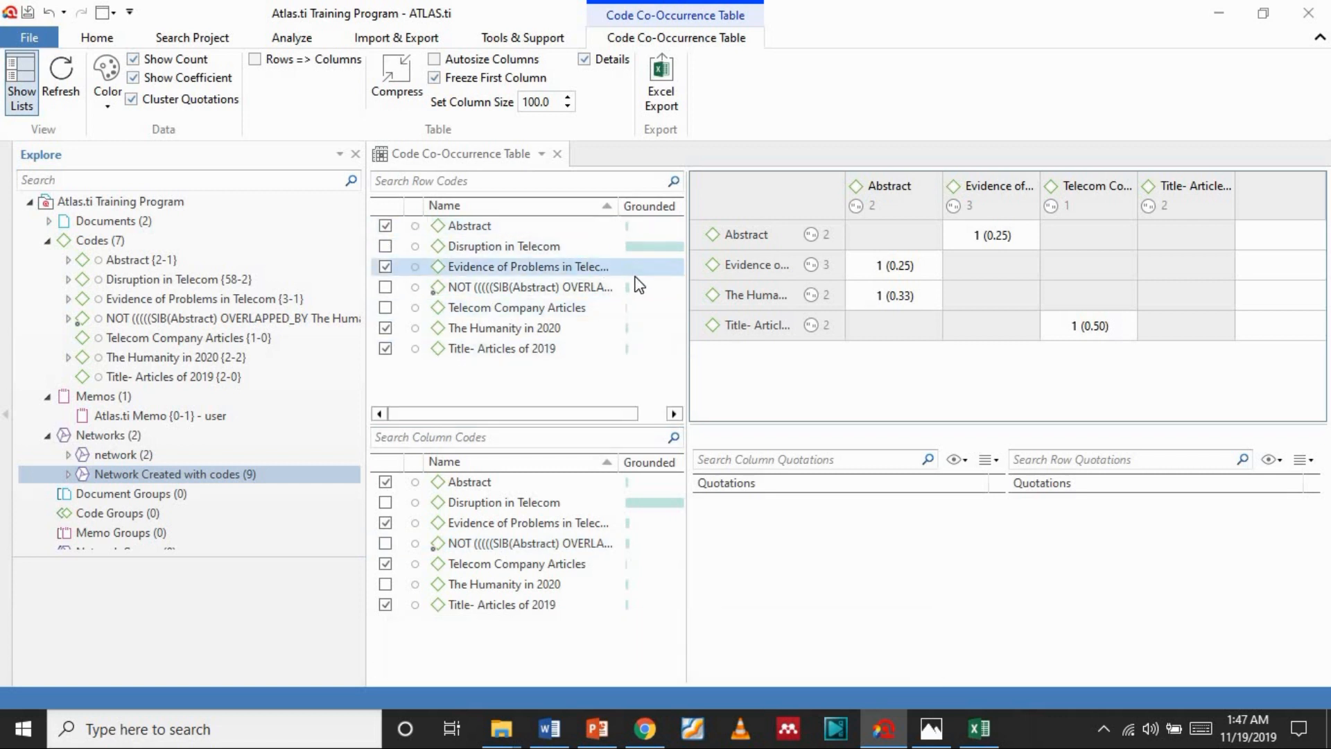
- View the code co-occurrence tree in the Co-Occurrence Explorer, then close both the co-occurrence table and the explorer
click(294, 40)
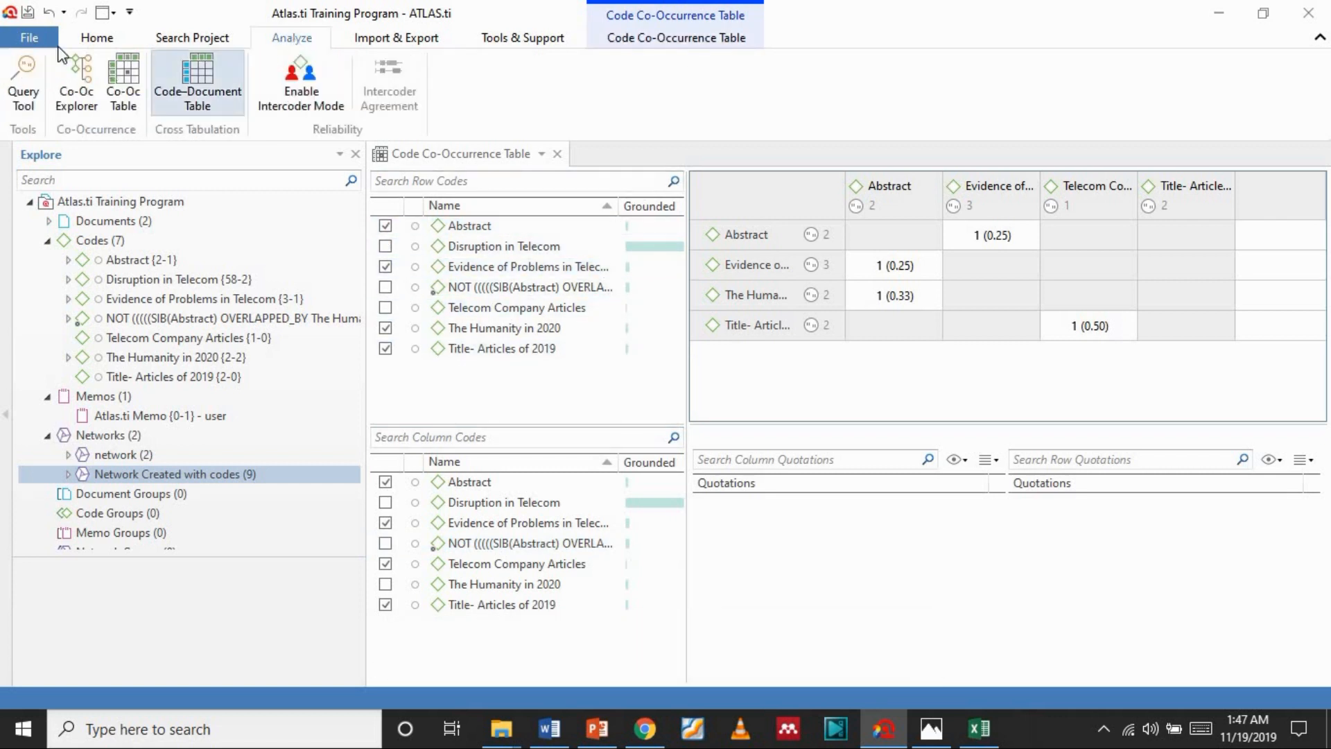
click(85, 68)
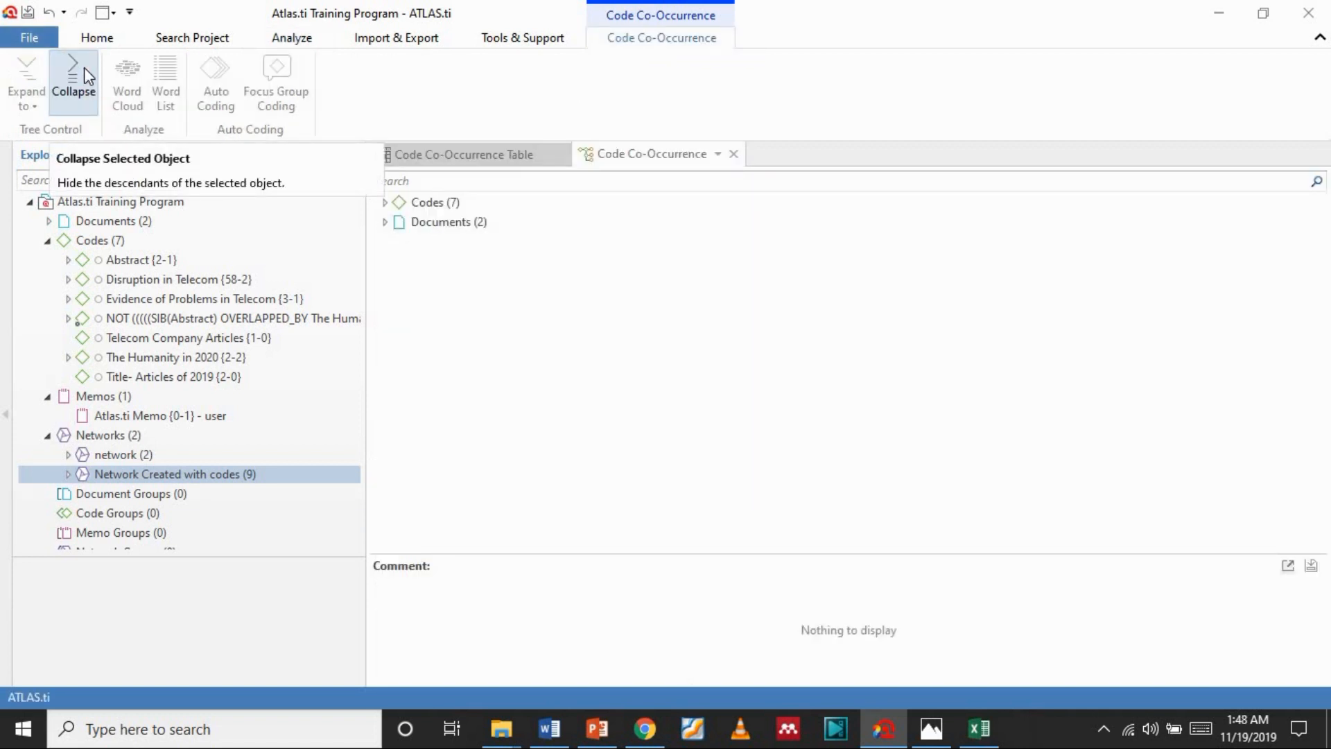
click(562, 159)
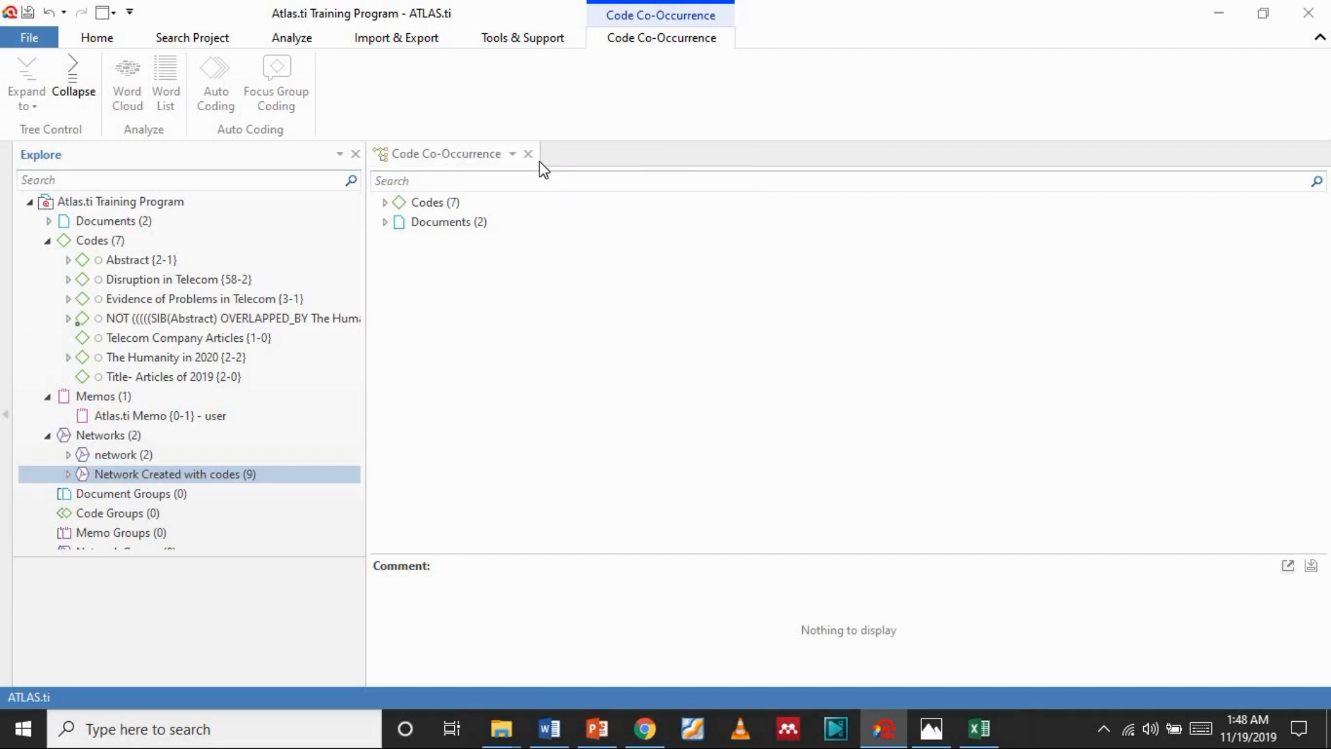
click(528, 154)
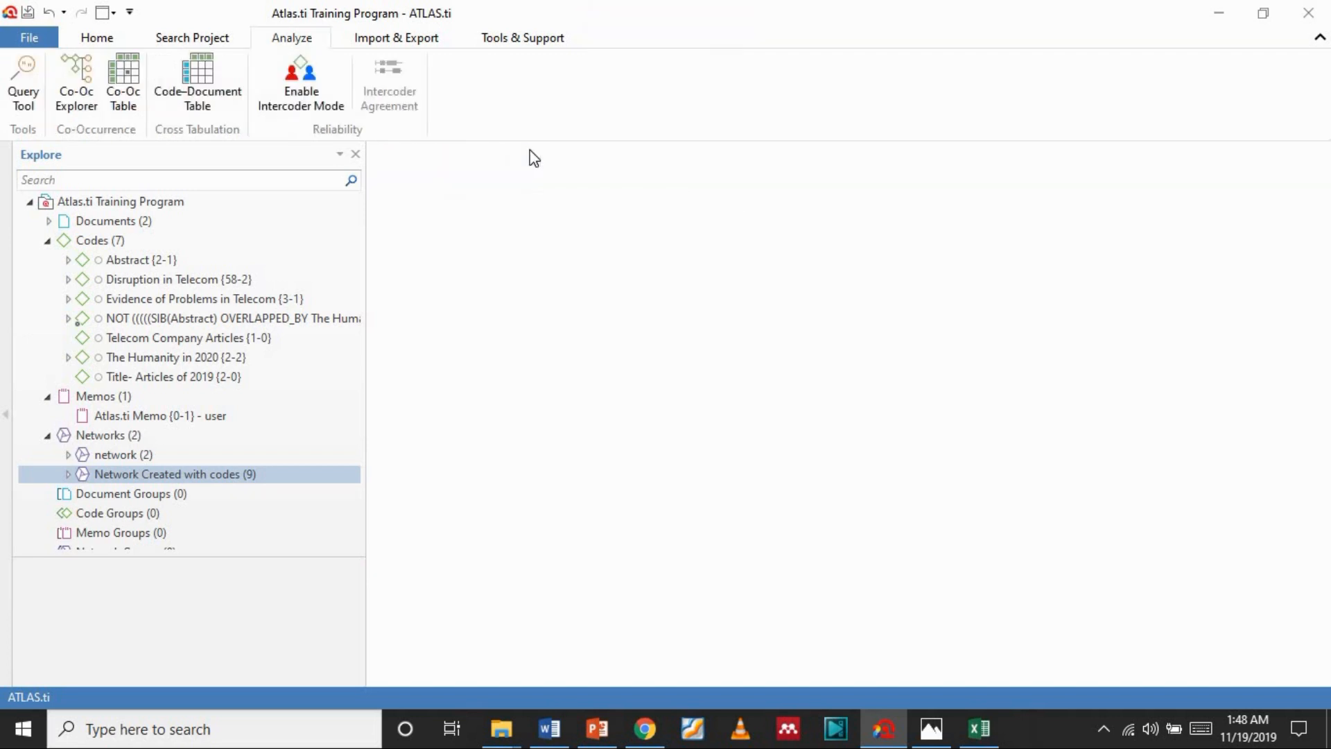
- Create a code report for all codes, adding the quotations' codes and memos and the codes' own memos to the report options
click(416, 43)
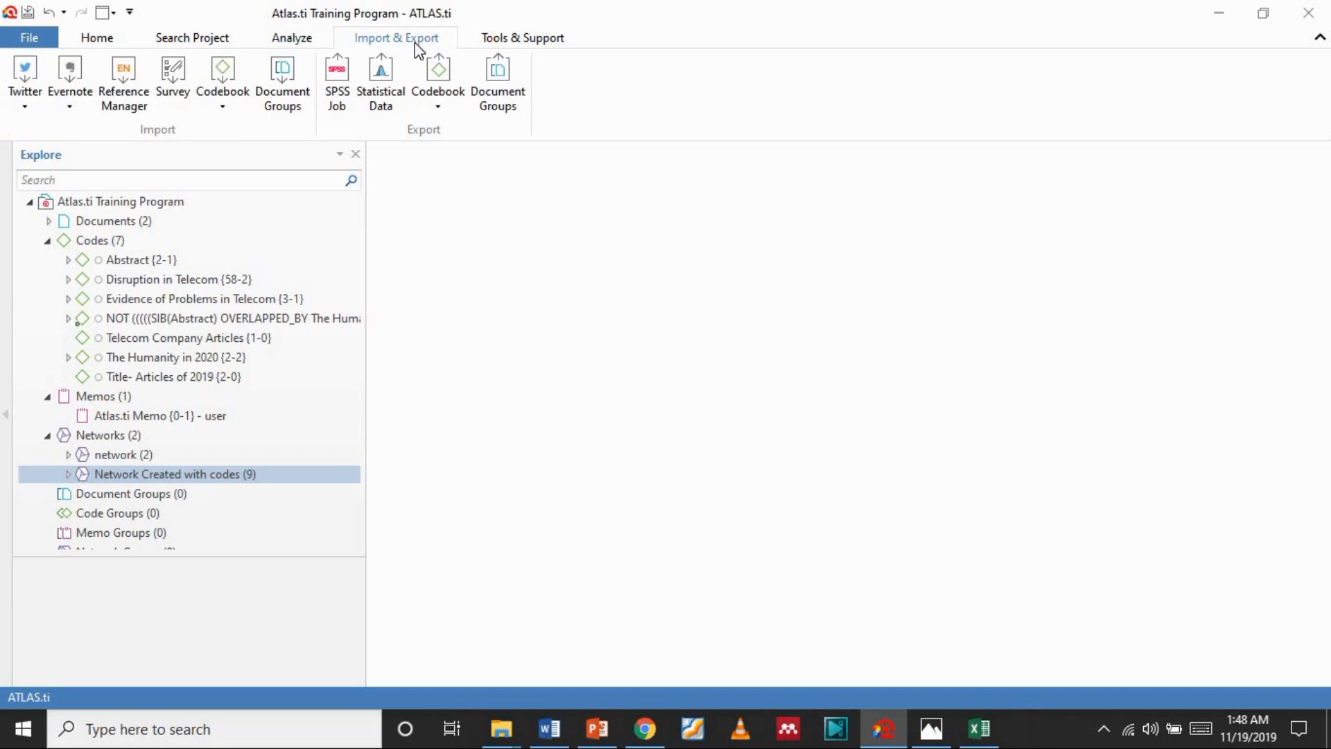
click(212, 43)
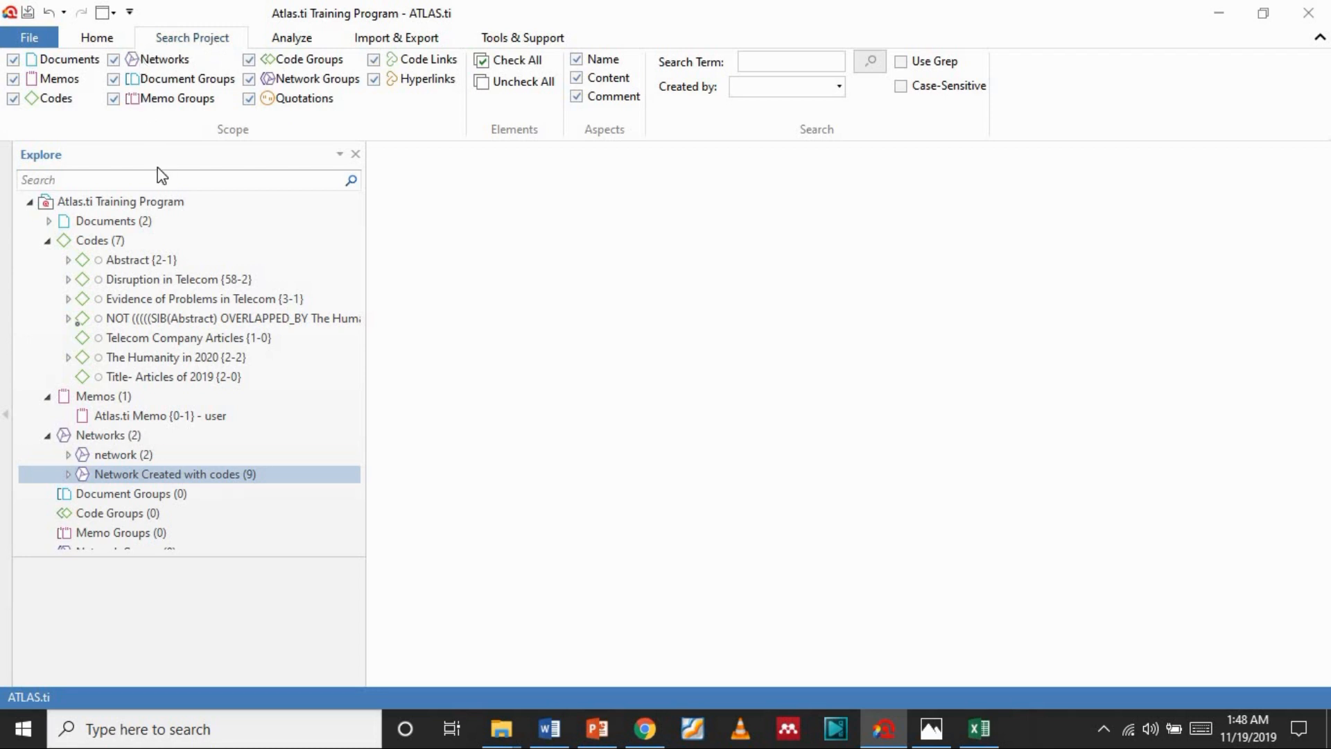
click(106, 240)
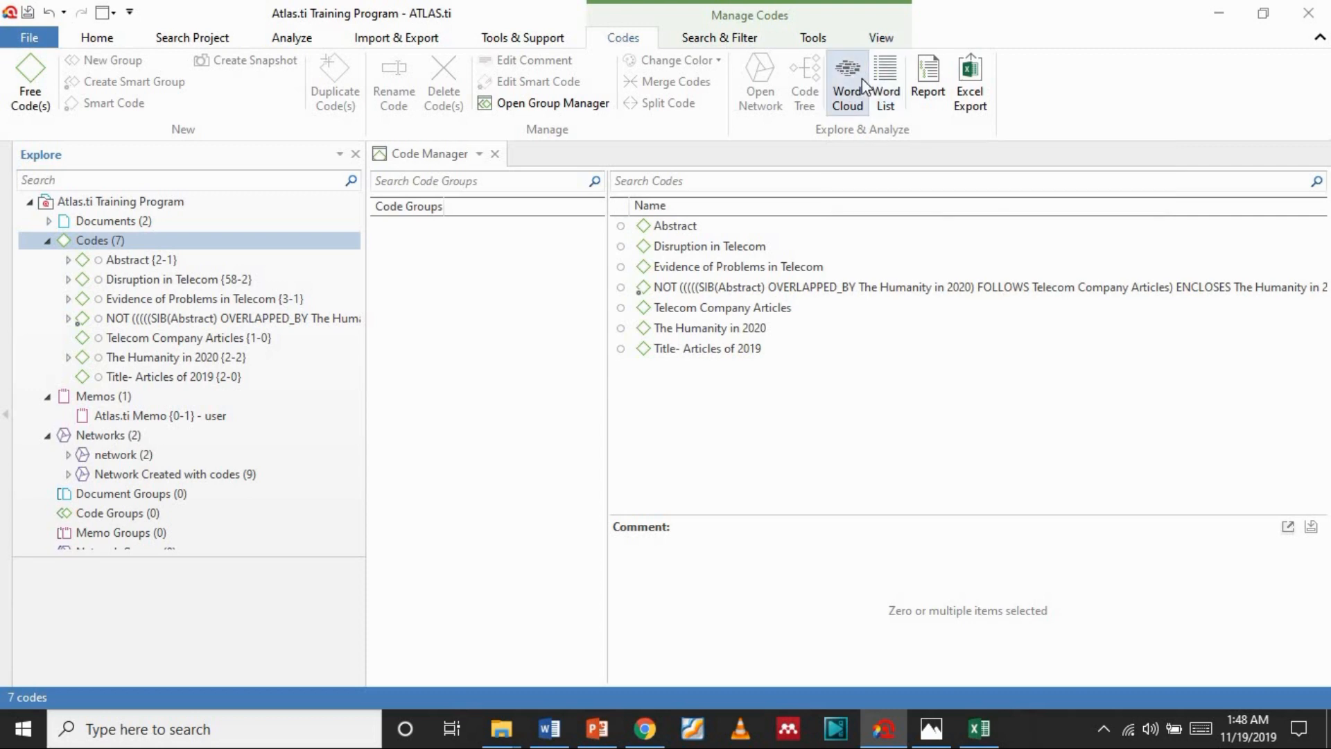
click(931, 91)
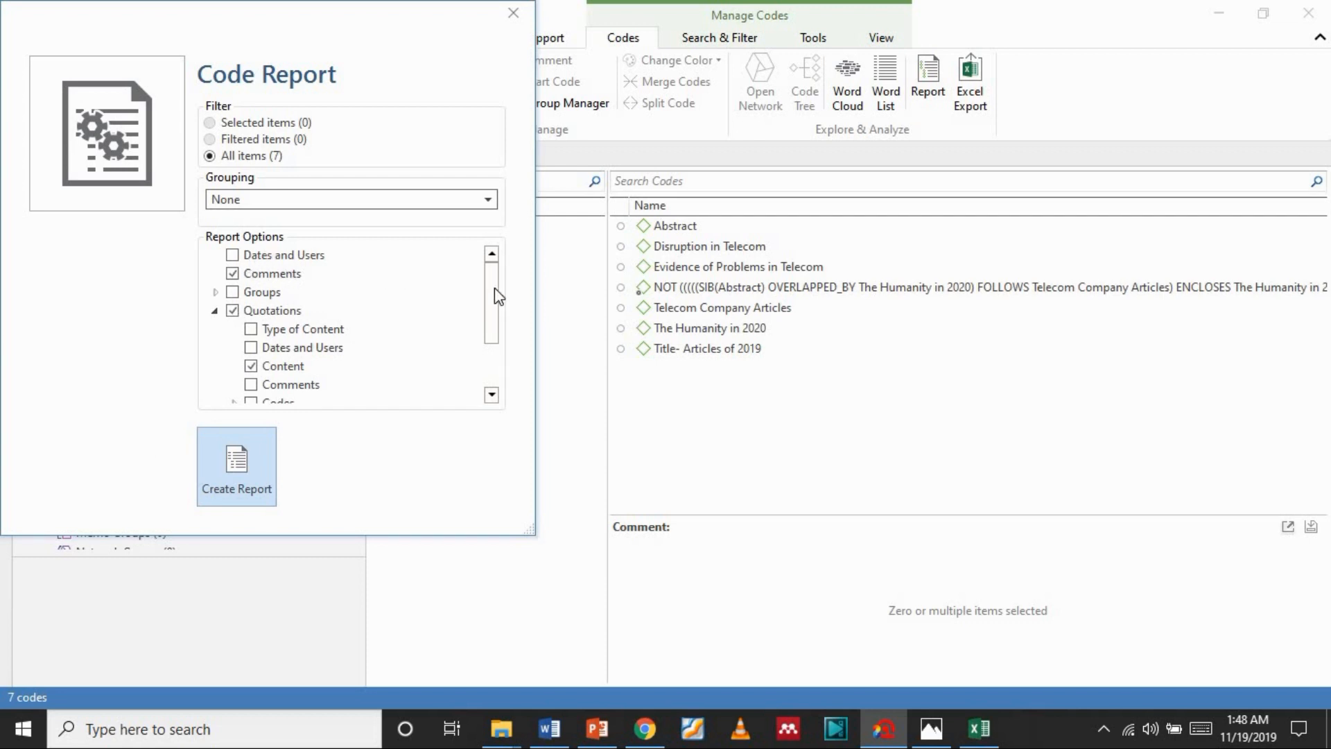
drag(496, 296, 498, 329)
click(251, 337)
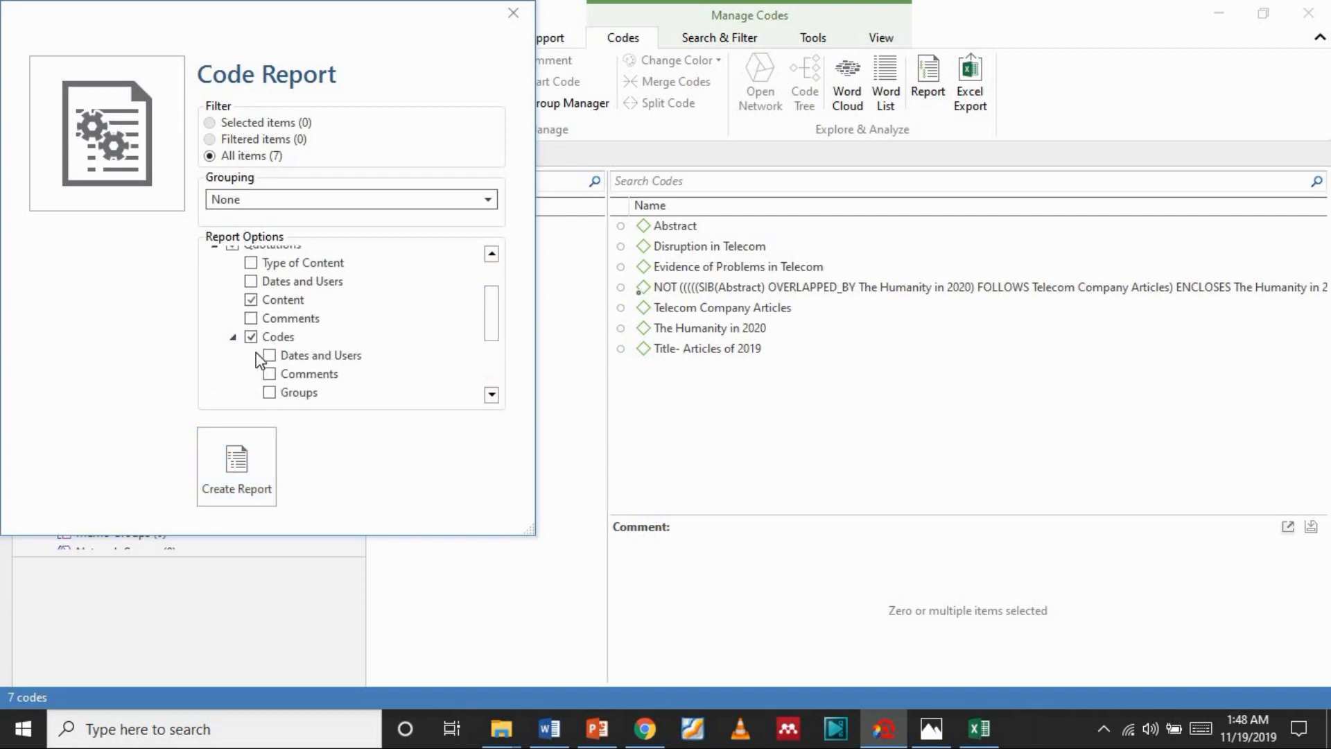
drag(494, 337, 505, 380)
click(251, 338)
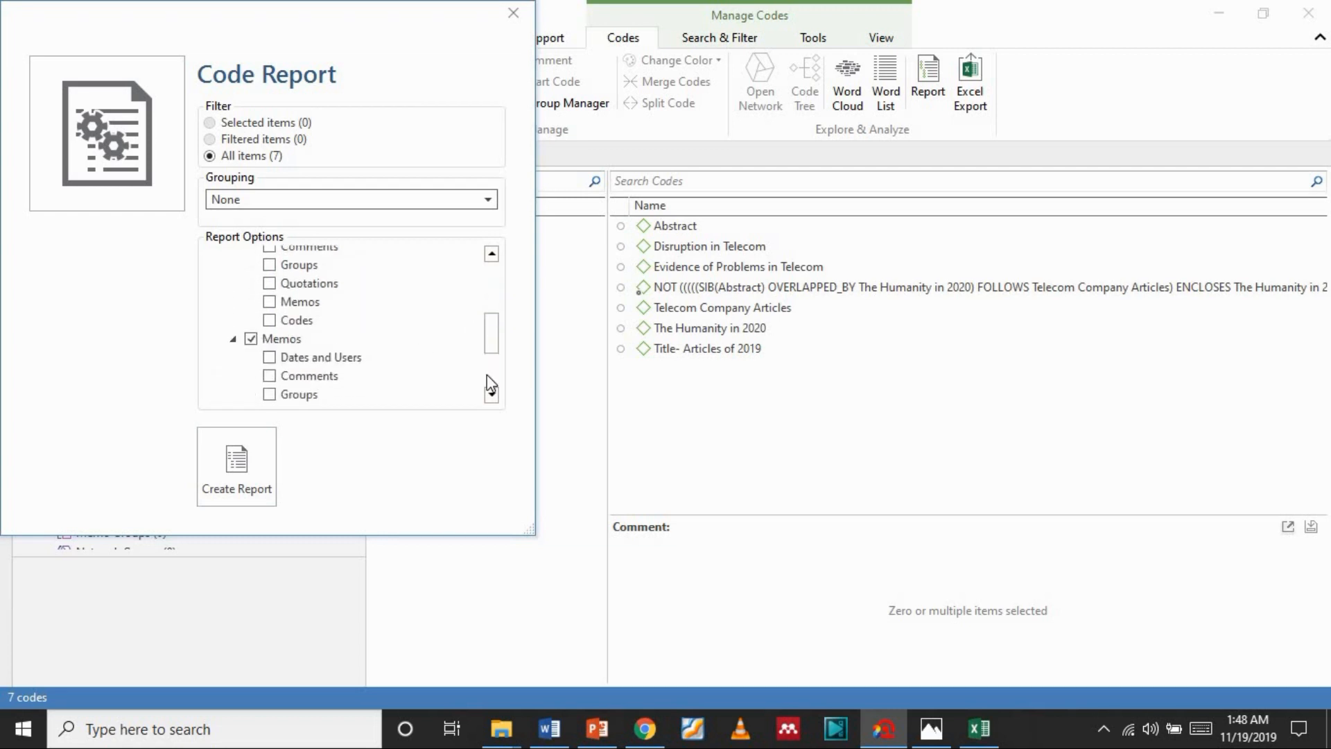
drag(494, 330, 494, 368)
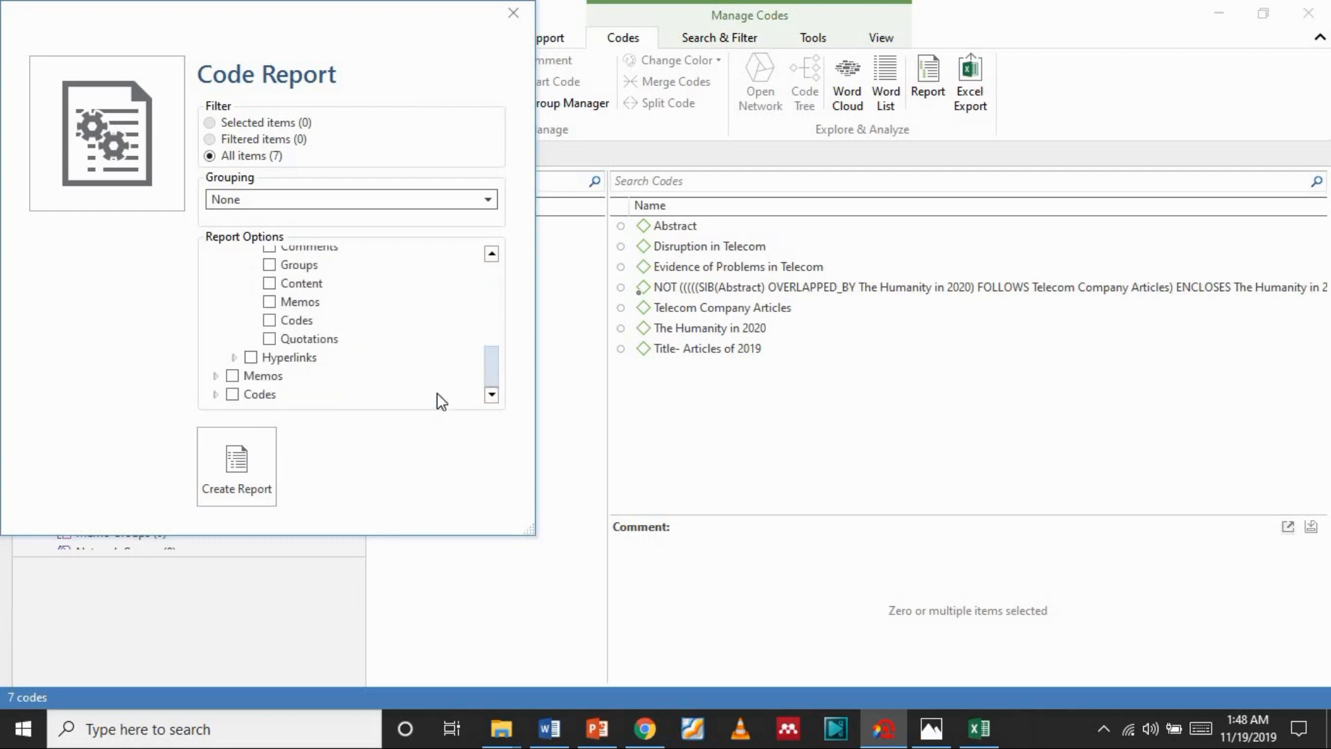
click(233, 376)
click(243, 493)
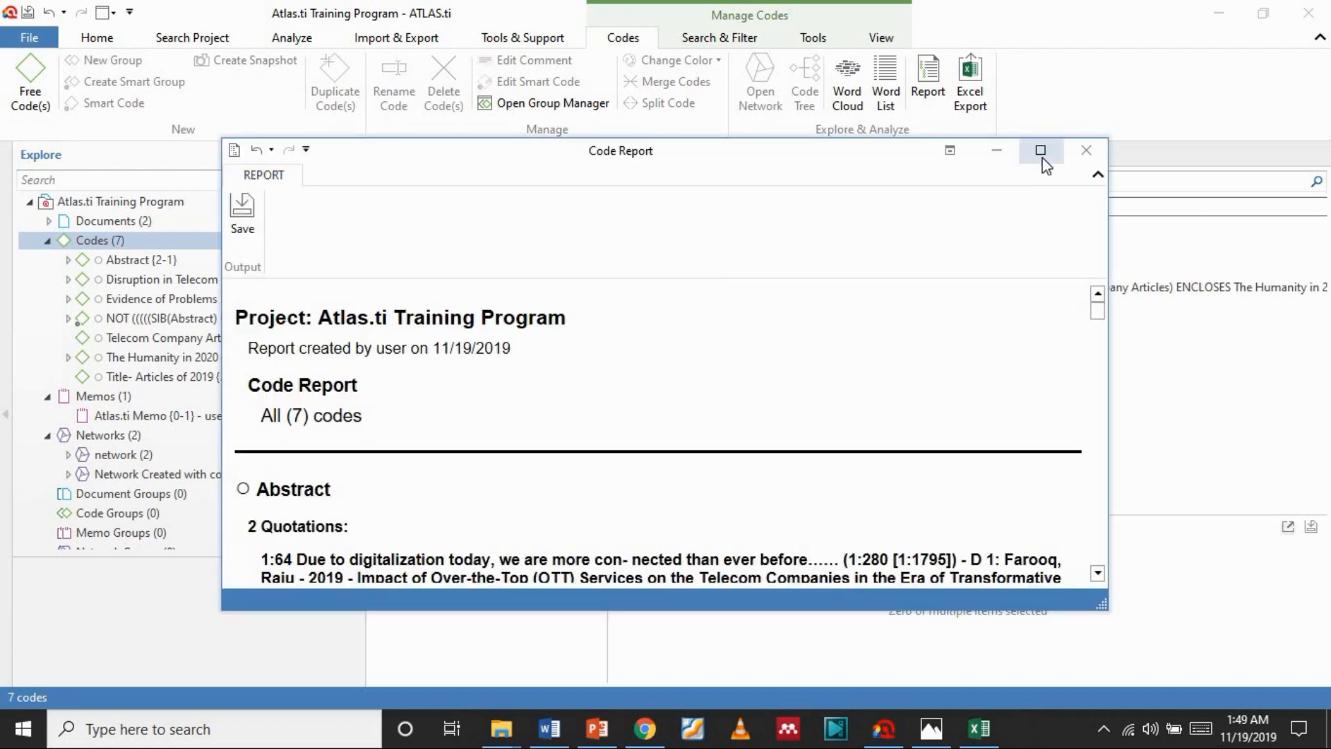
- Look through the code report, save it as a Word document named atlas.ti training, and minimize the report window
click(1042, 156)
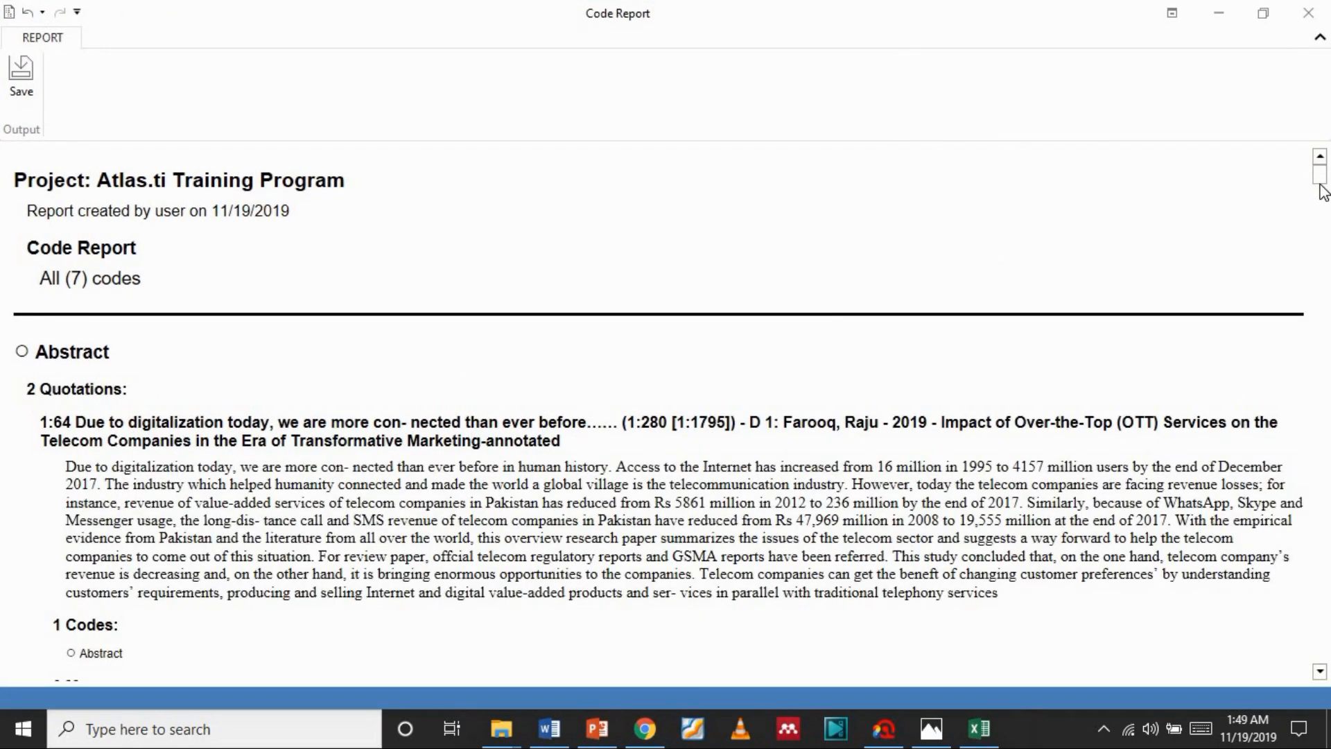
drag(1326, 187, 1328, 200)
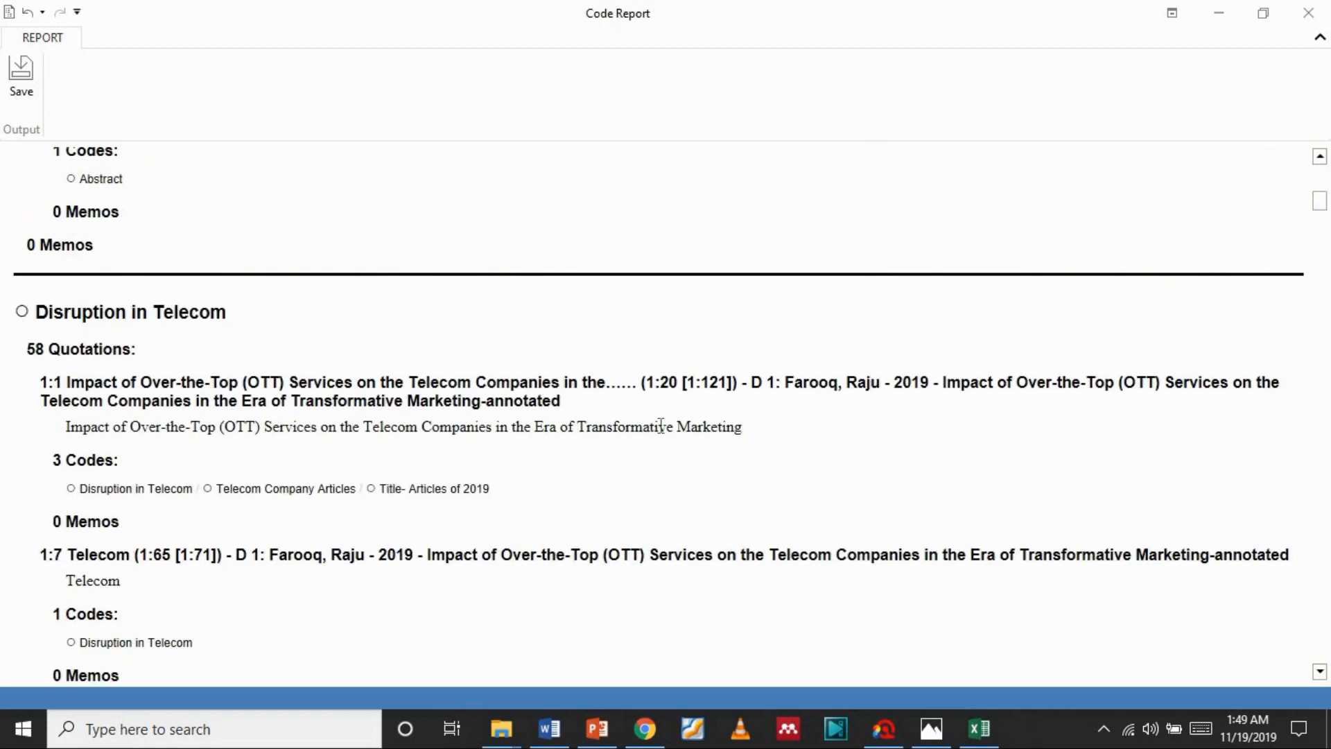
drag(1326, 207, 1316, 115)
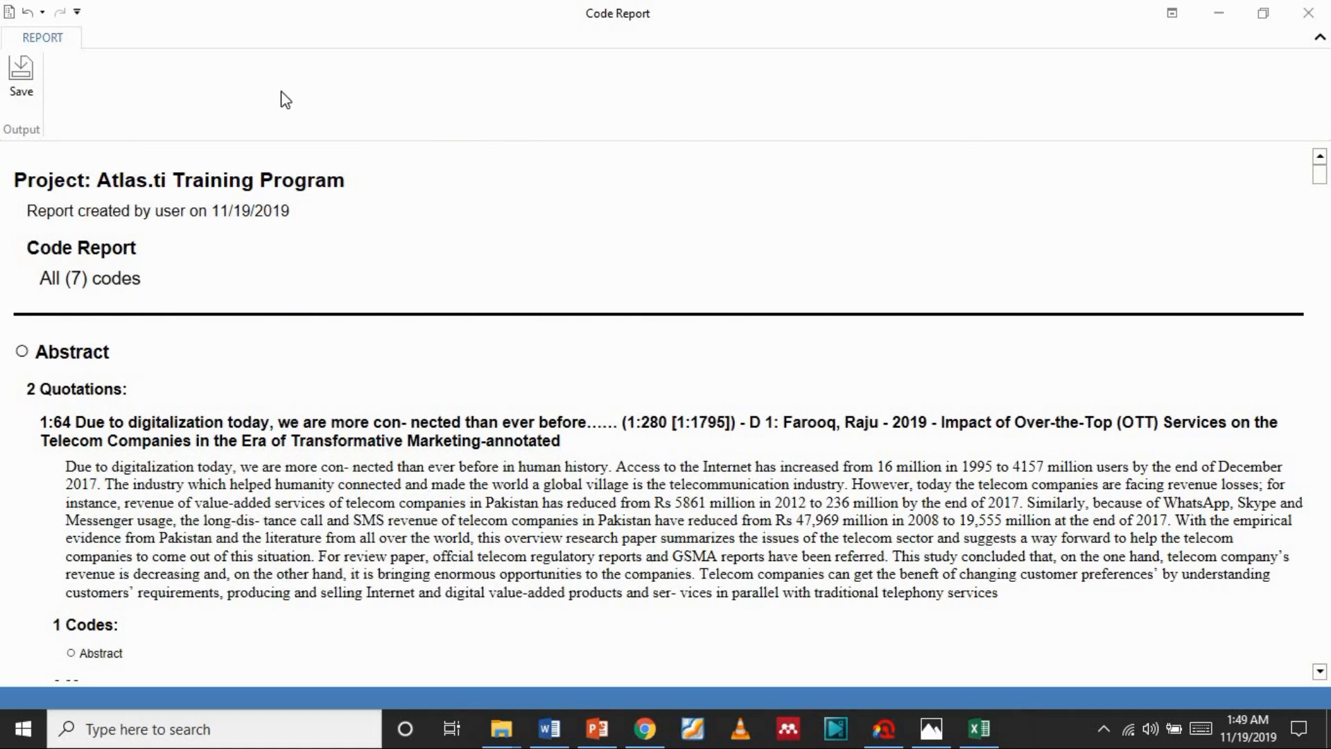
click(17, 77)
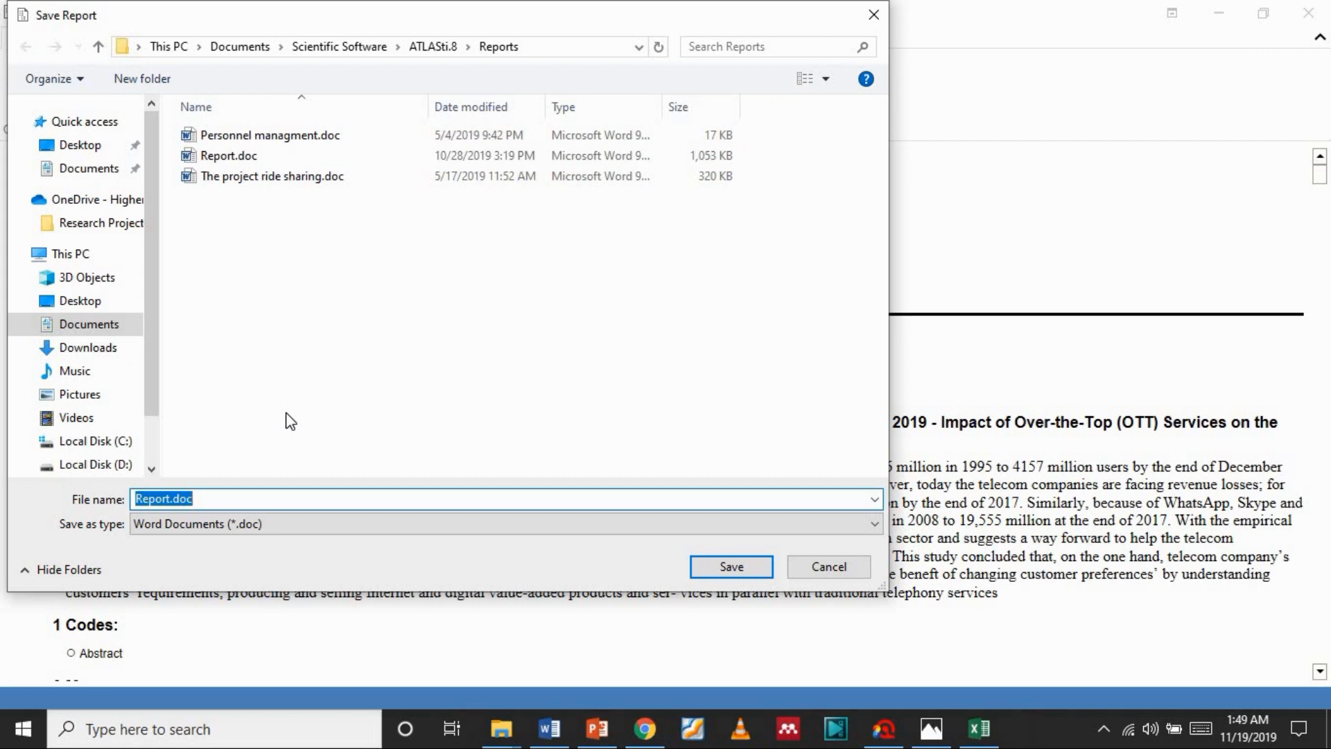
text(atlas.ti)
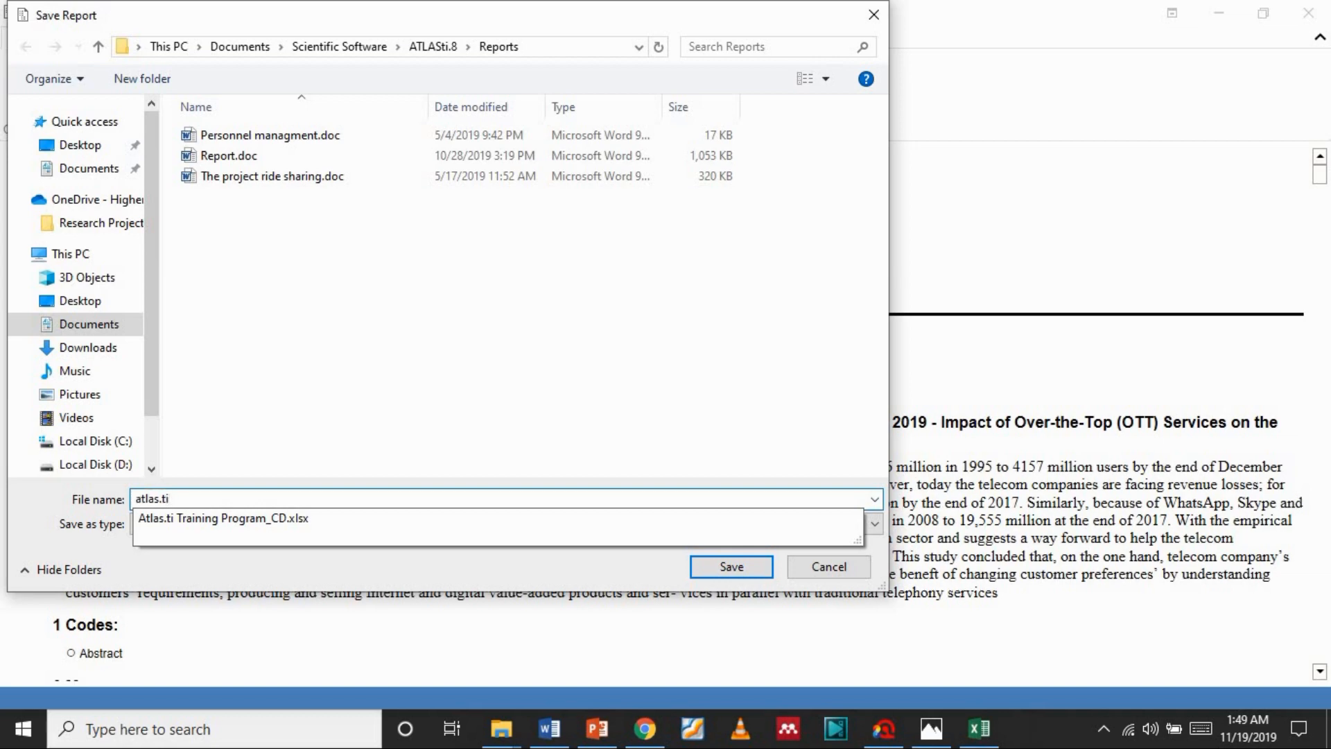
text(training)
key(Return)
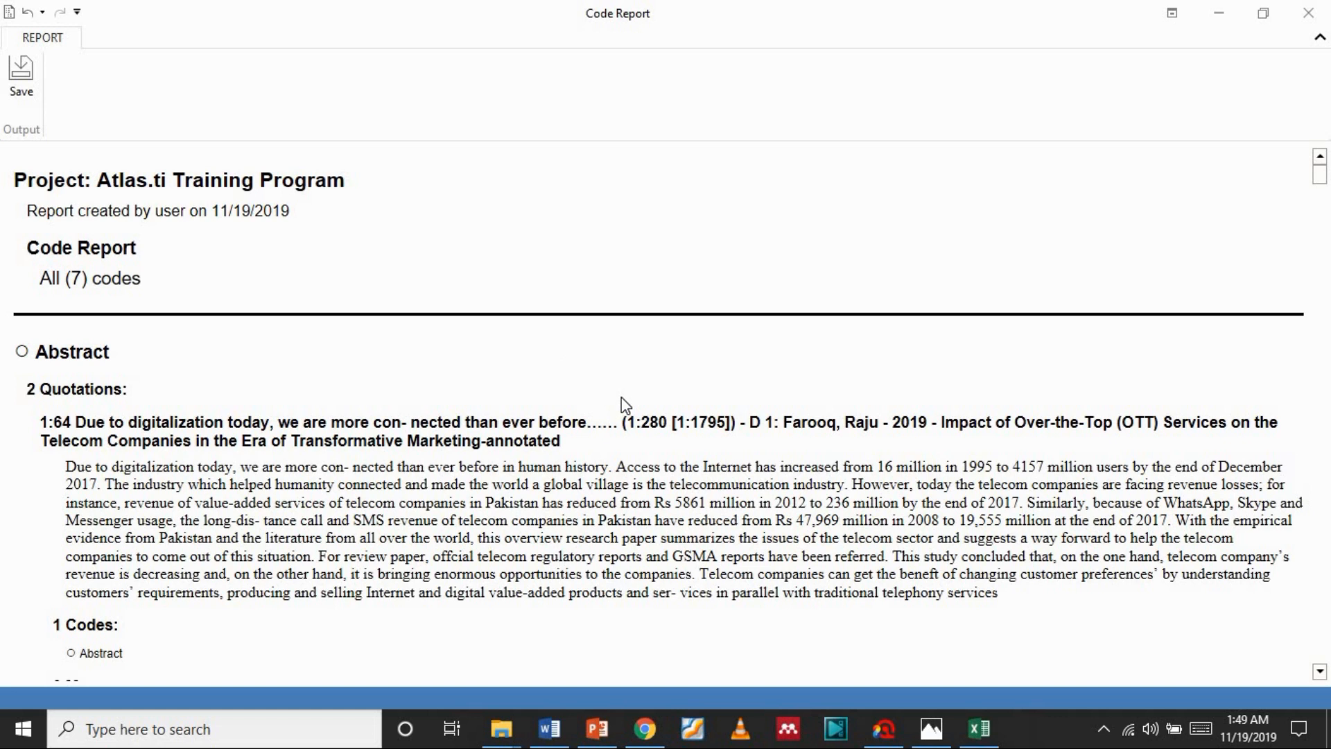
click(1219, 14)
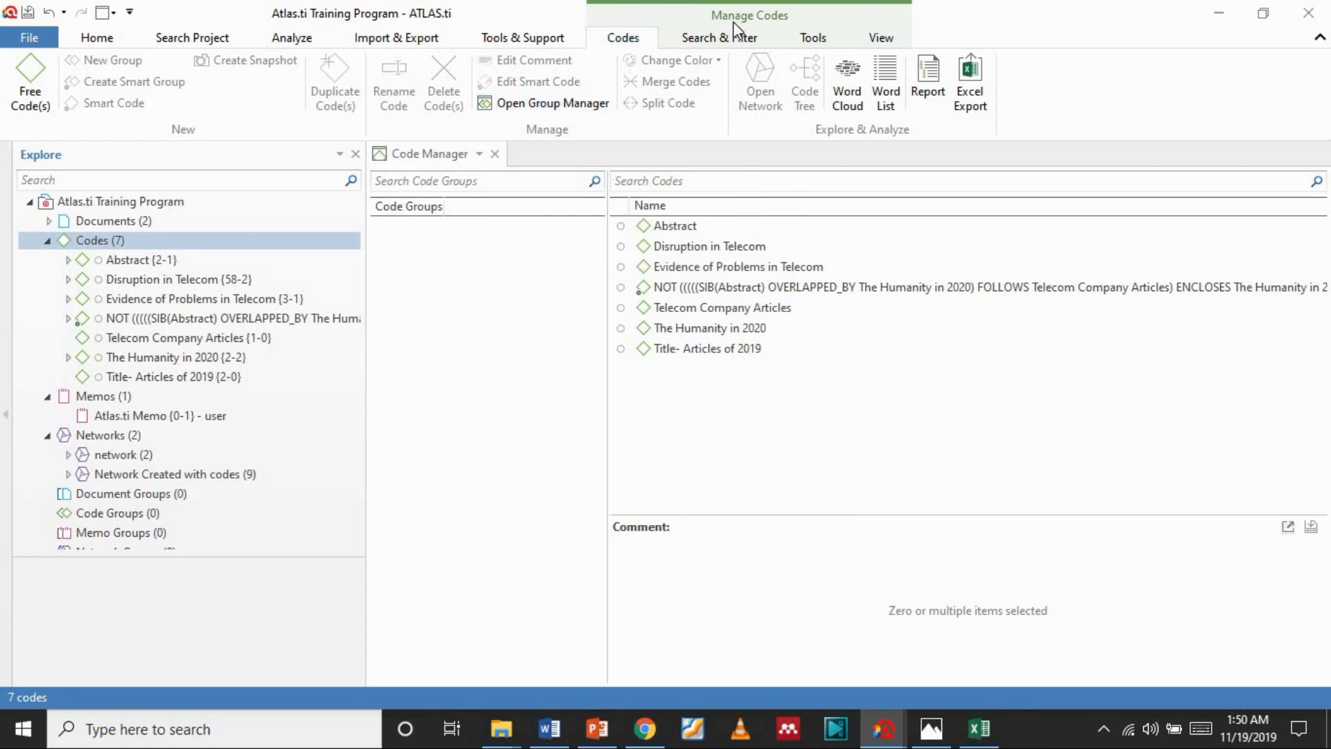
click(738, 43)
click(815, 40)
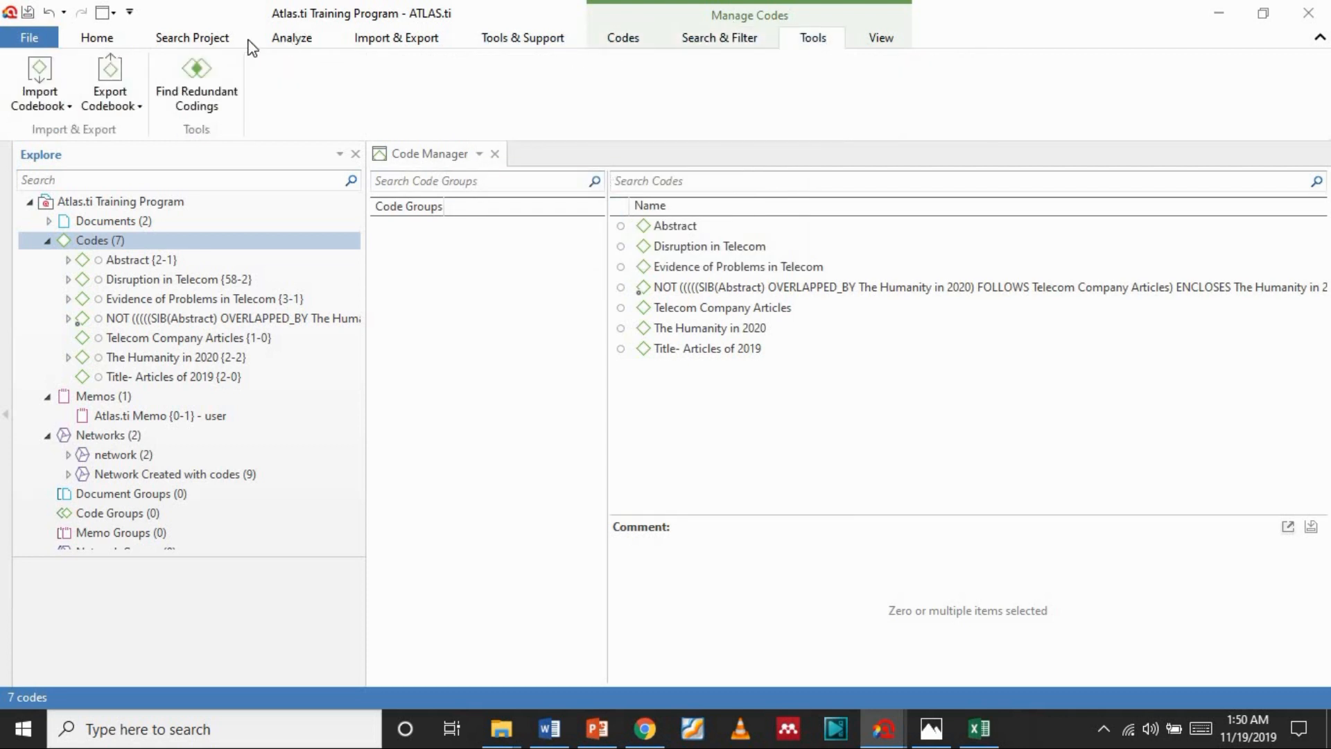
click(208, 43)
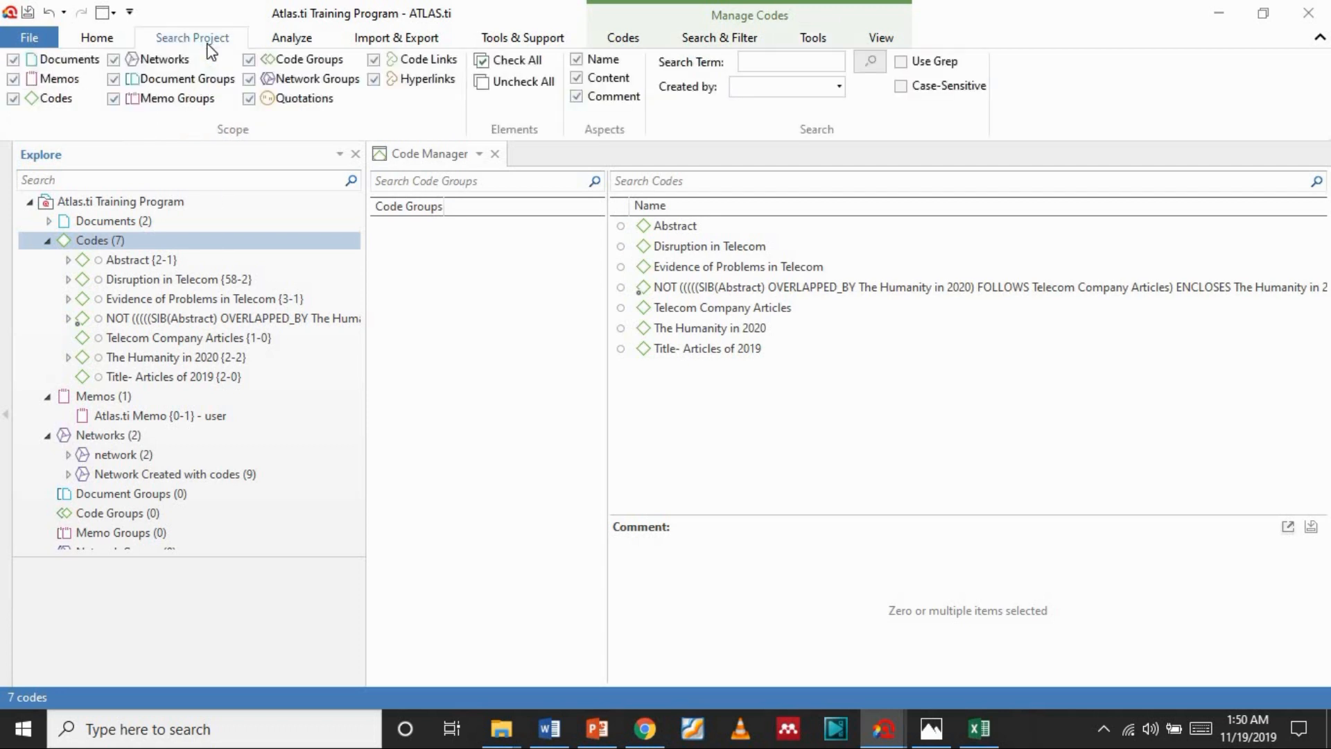
click(275, 38)
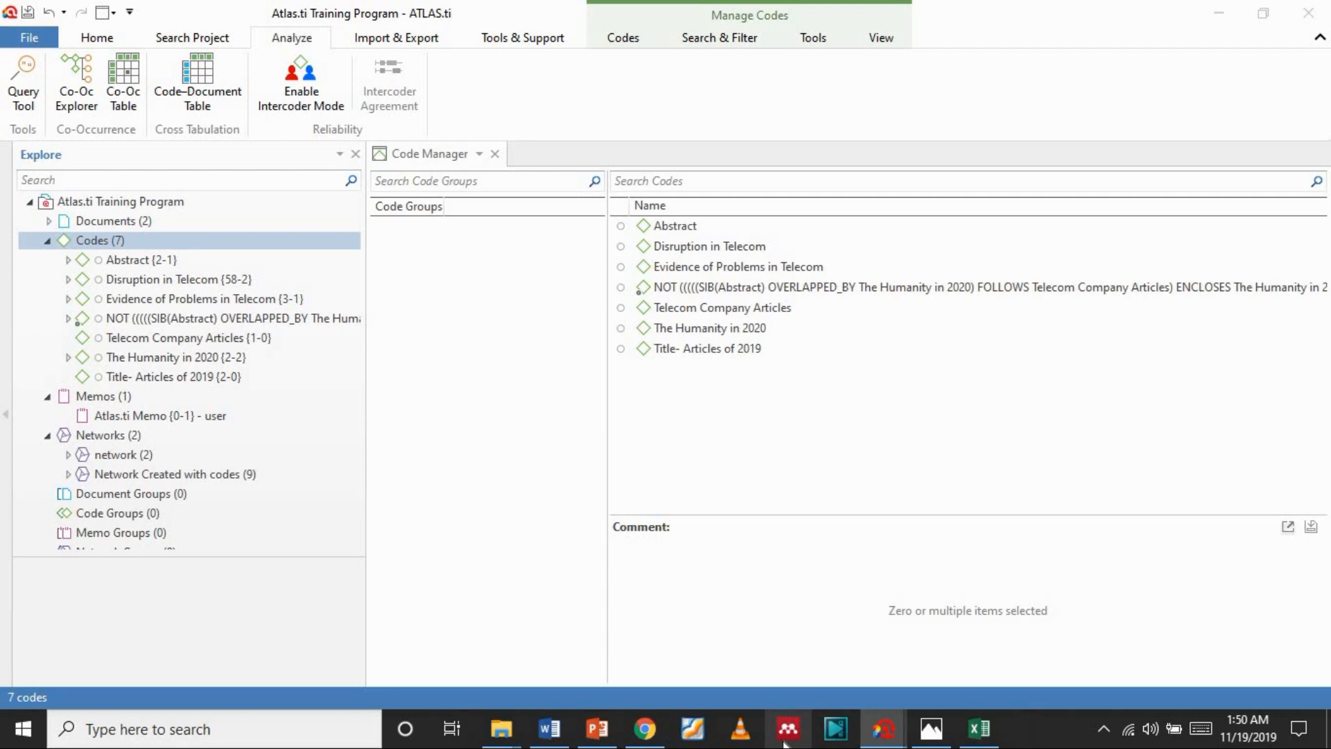
- Switch to Mendeley Desktop and select all documents in My Publications
click(787, 730)
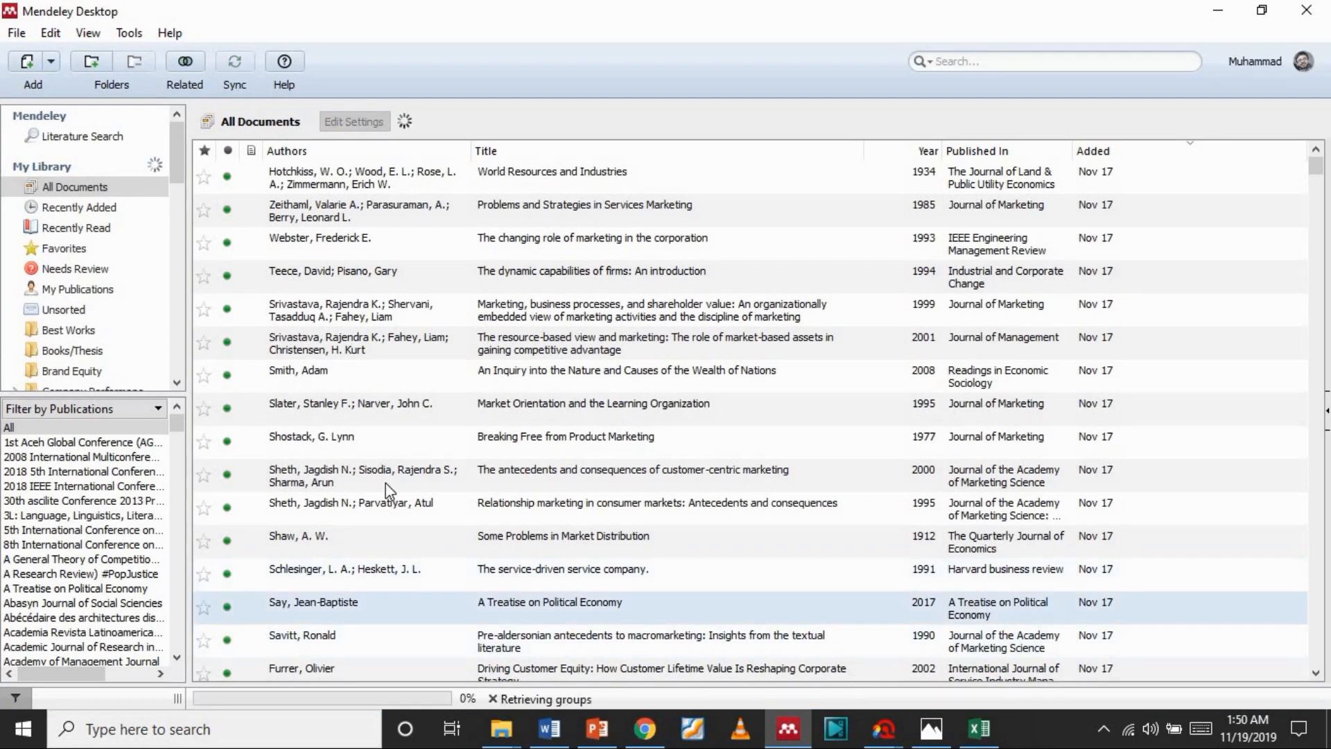
click(129, 289)
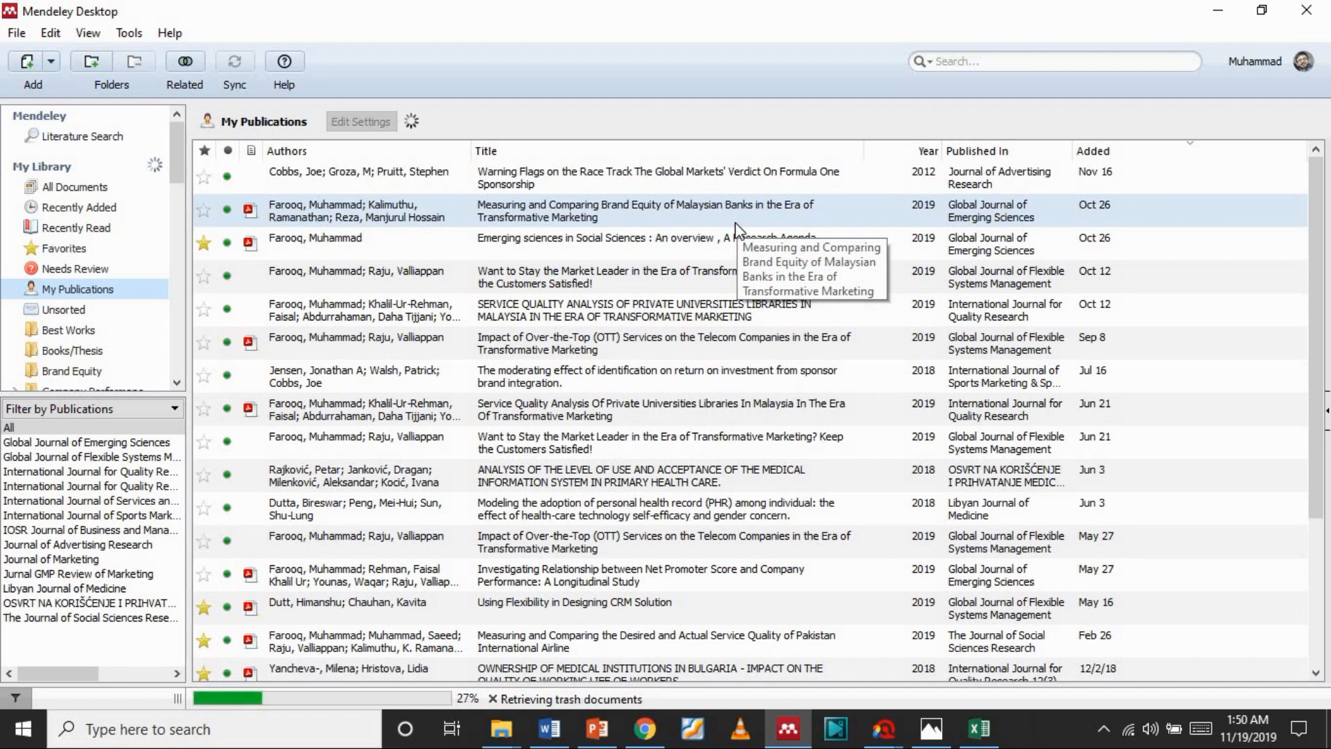
click(601, 223)
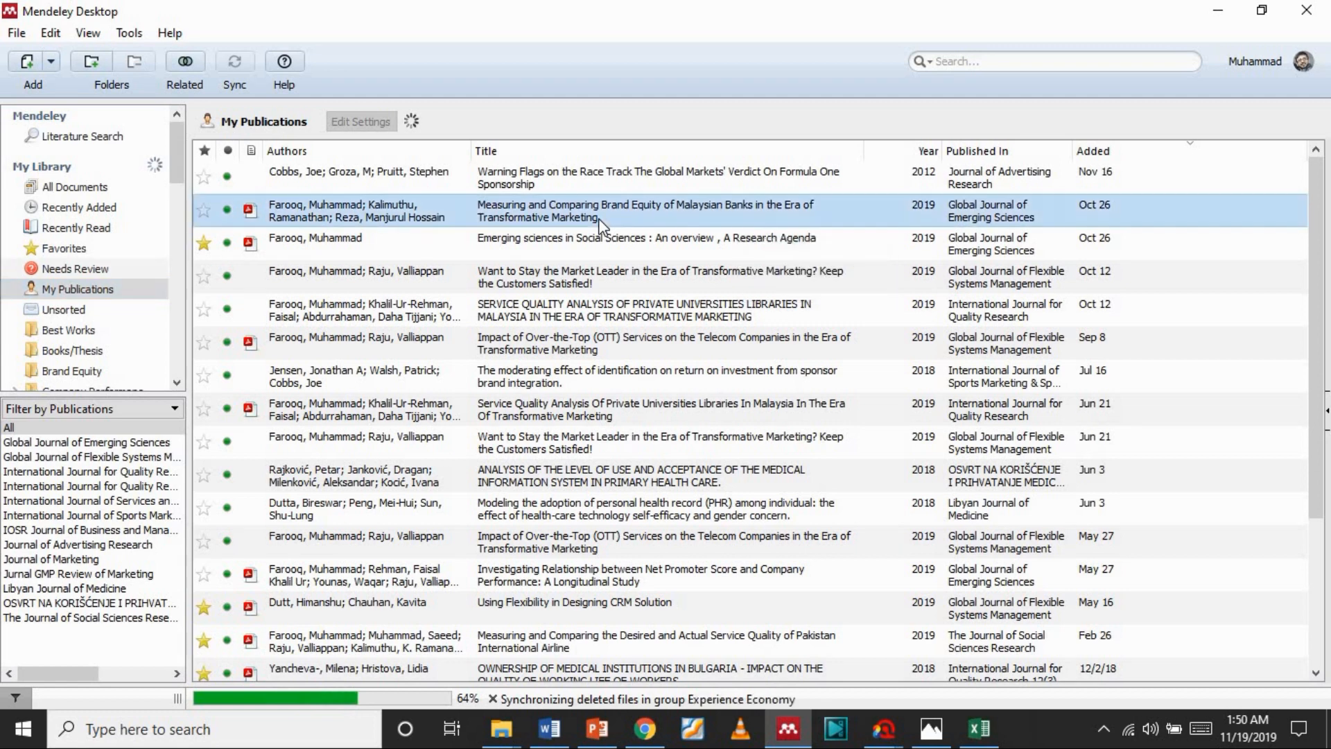
key(ctrl+a)
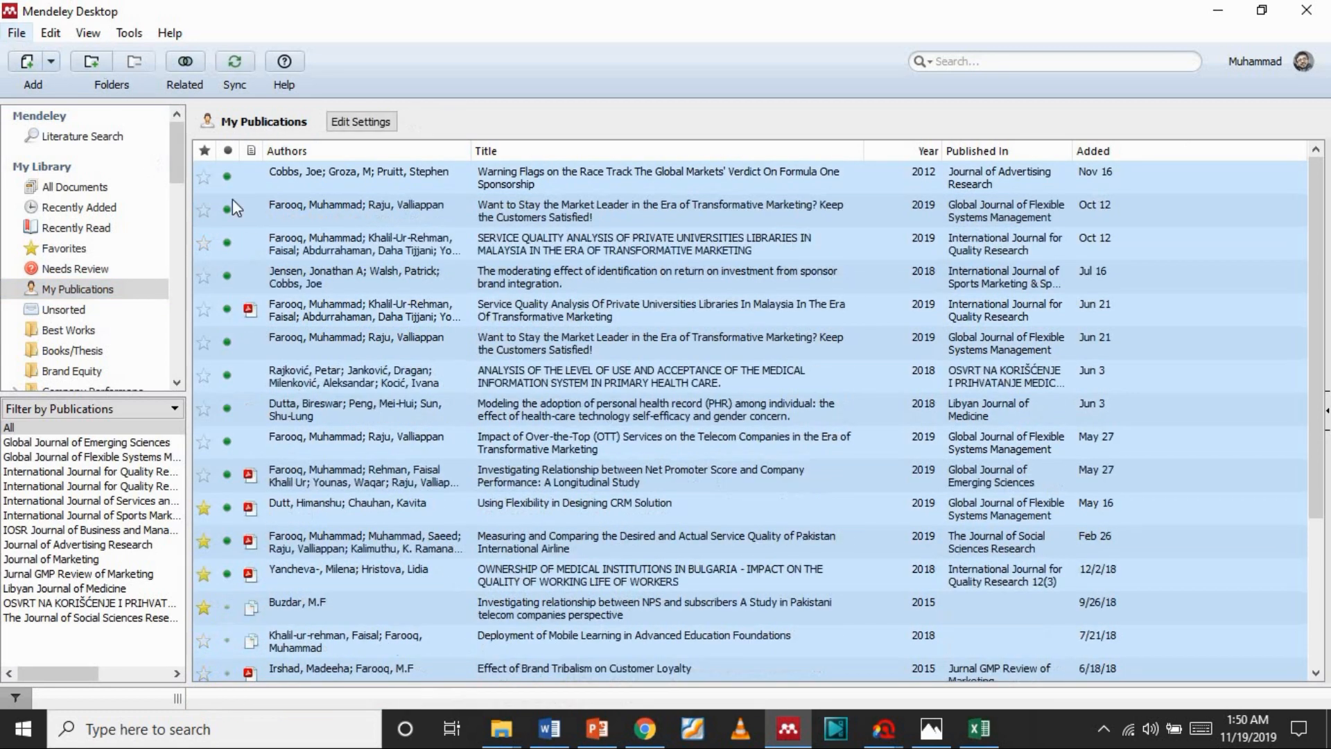
- Switch back to the ATLAS.ti project window and show its import and export options
click(850, 732)
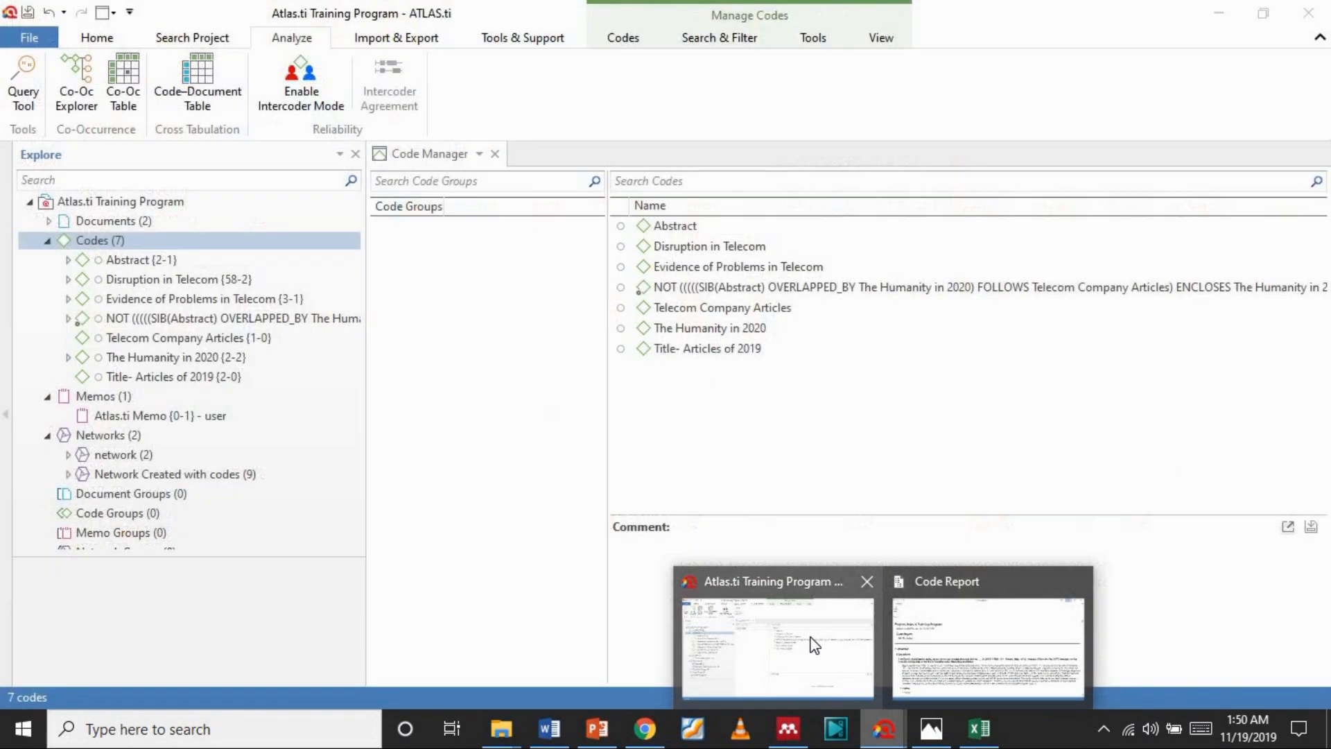
click(804, 645)
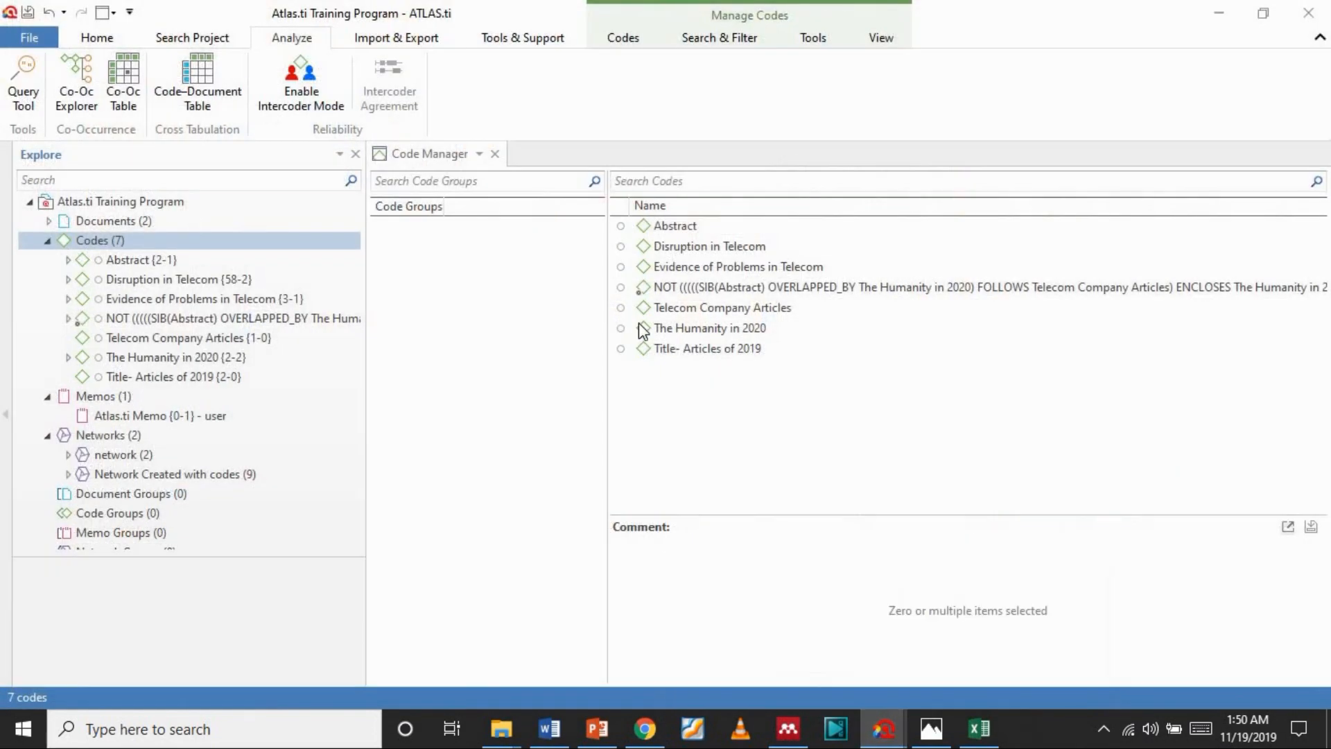
click(380, 41)
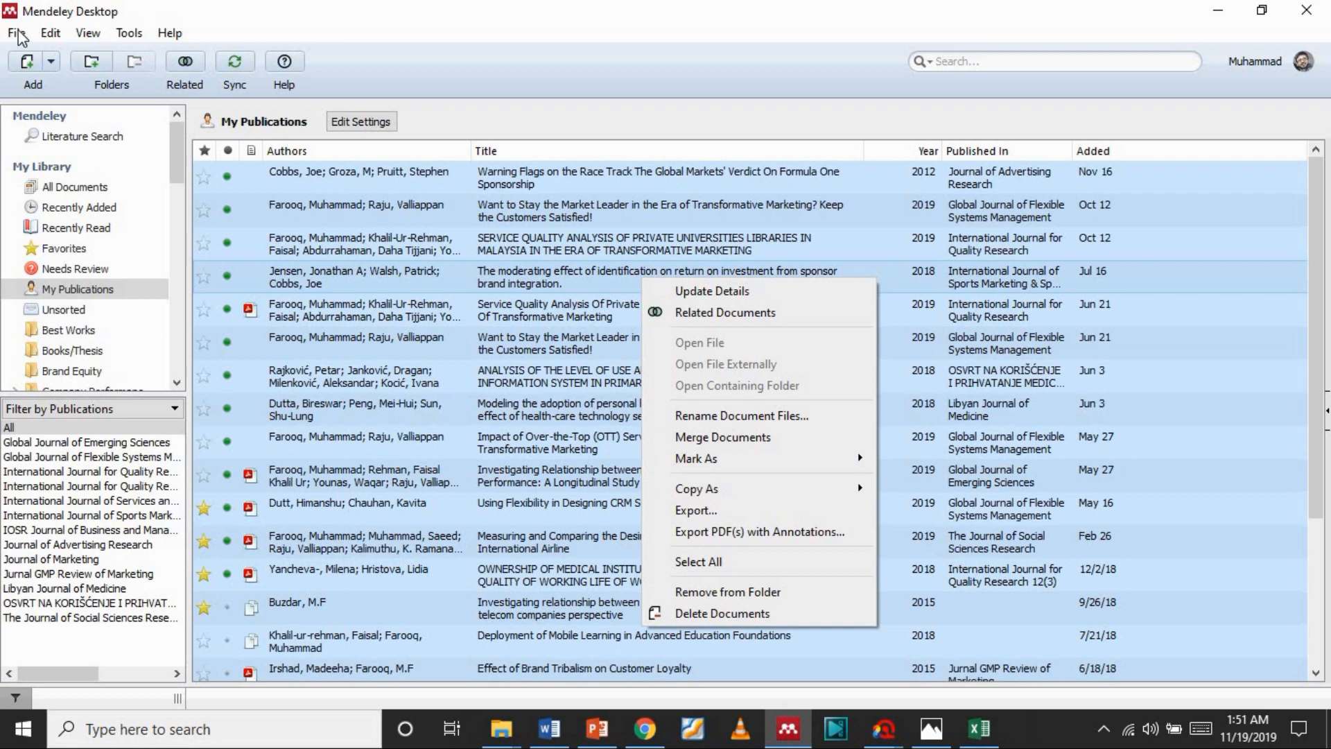
- Return to Mendeley Desktop and start exporting the selected publications with EndNote XML as the file type
click(17, 34)
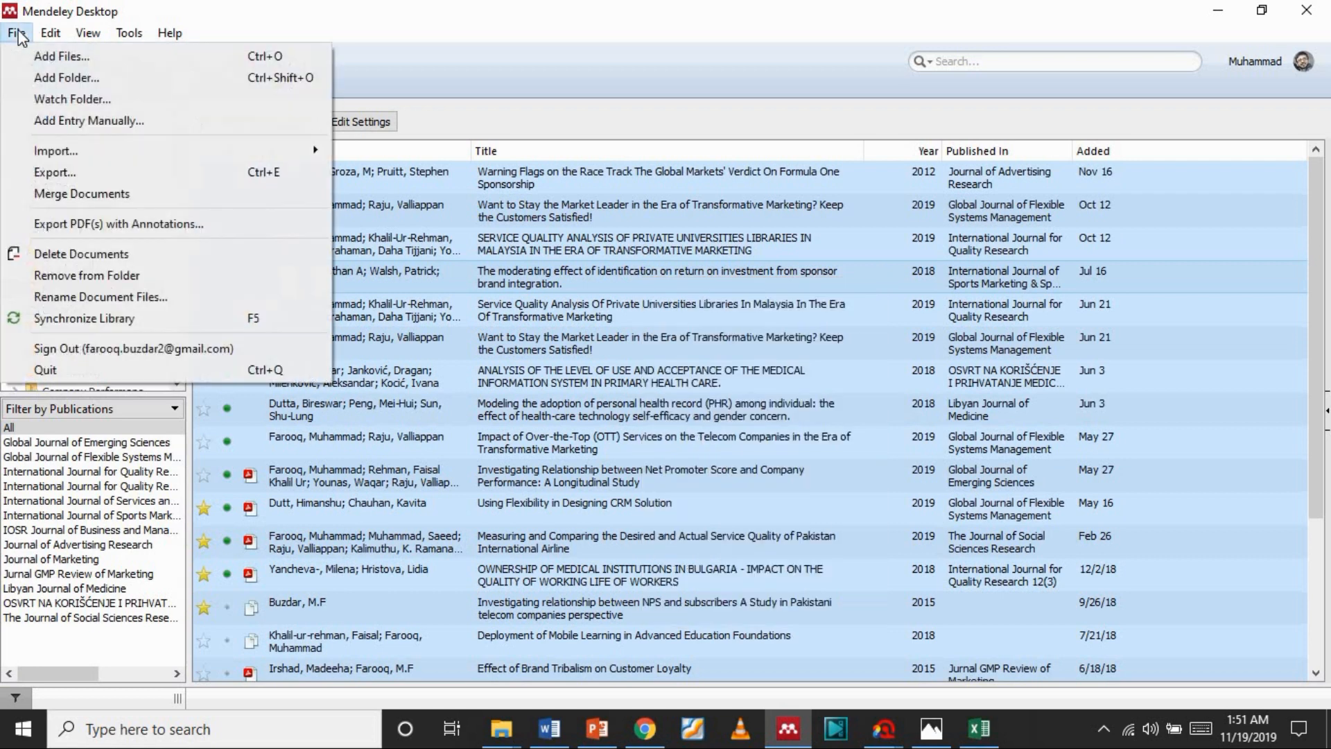
click(82, 178)
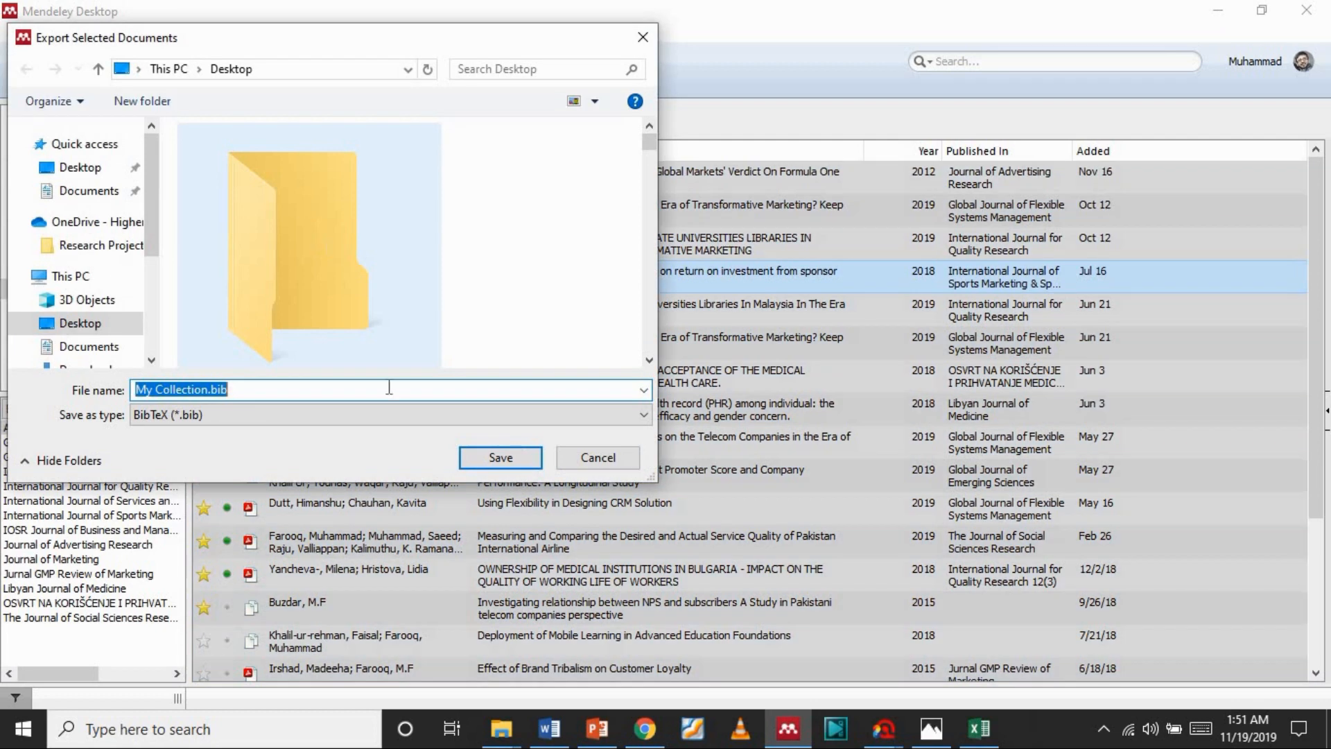
click(413, 419)
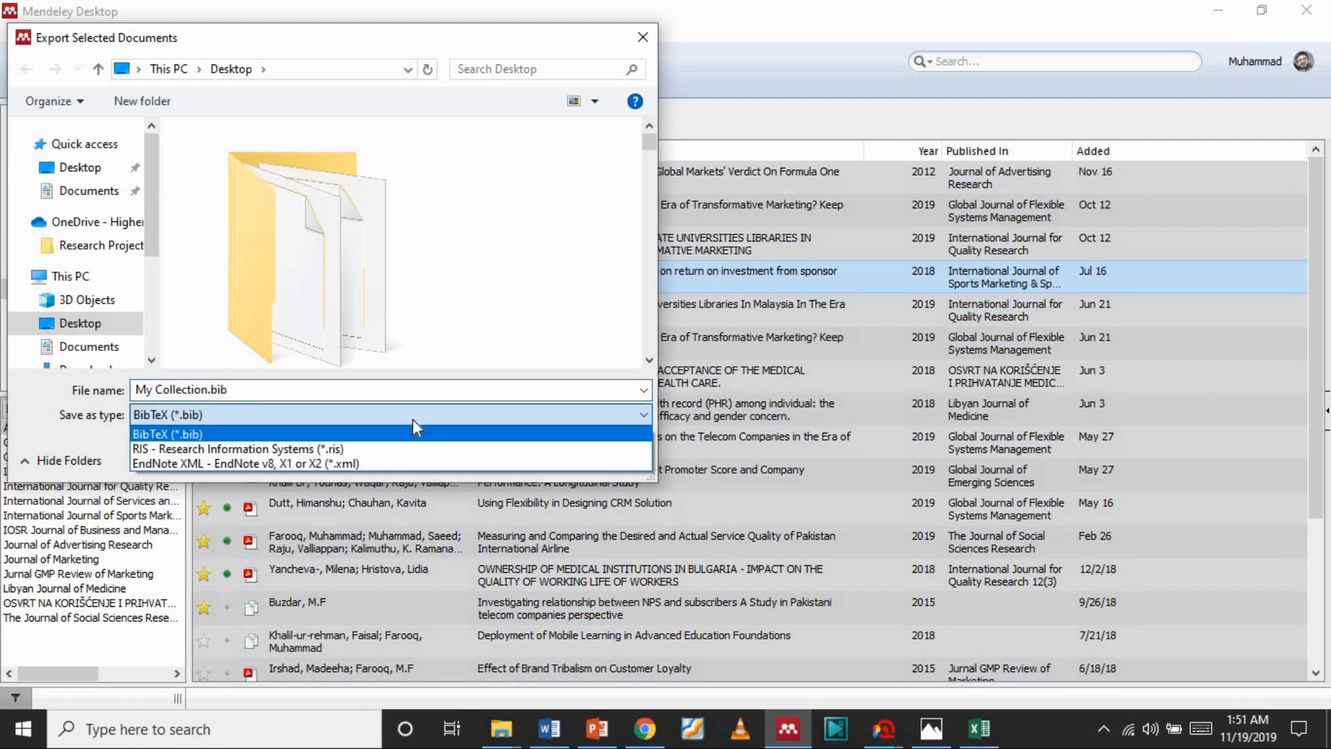
click(375, 463)
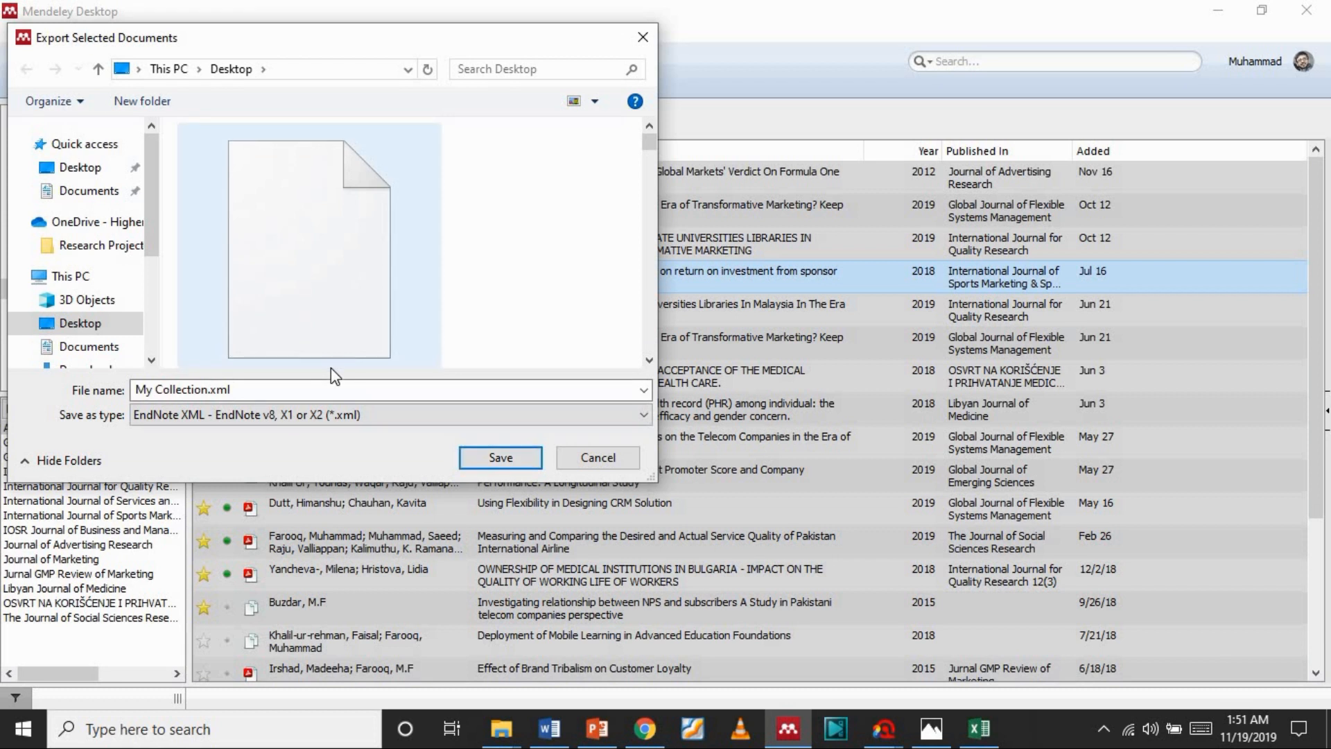
- Name the export file Atlast-ti and save it to the Desktop
click(215, 389)
key(Left)
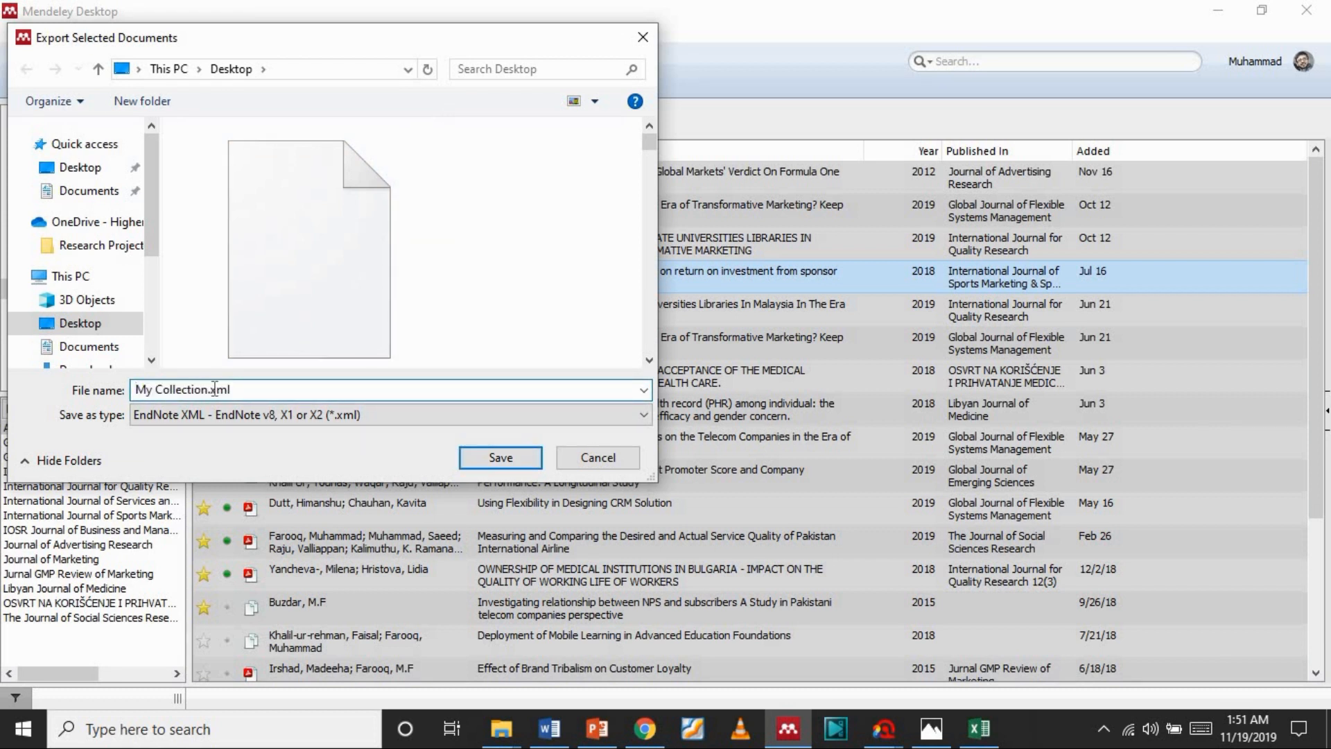
click(207, 392)
key(BackSpace)
key(BackSpace)
key(BackSpace)
key(BackSpace)
key(BackSpace)
key(BackSpace)
key(BackSpace)
key(BackSpace)
key(BackSpace)
key(BackSpace)
key(BackSpace)
key(BackSpace)
key(BackSpace)
text(A)
key(Return)
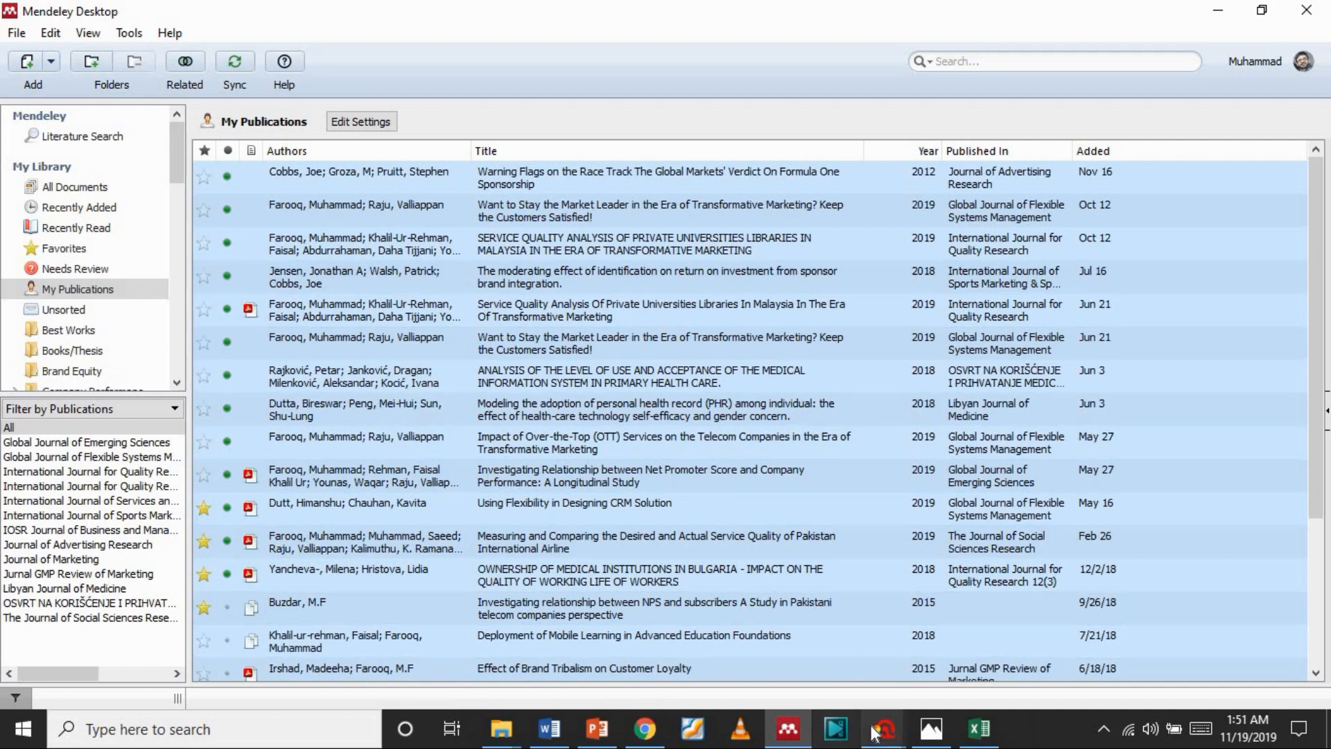
- Switch to ATLAS.ti, start a reference manager import, and choose Atlast-ti.xml from the Desktop as the EndNote XML file
mouse_move(879, 731)
click(773, 625)
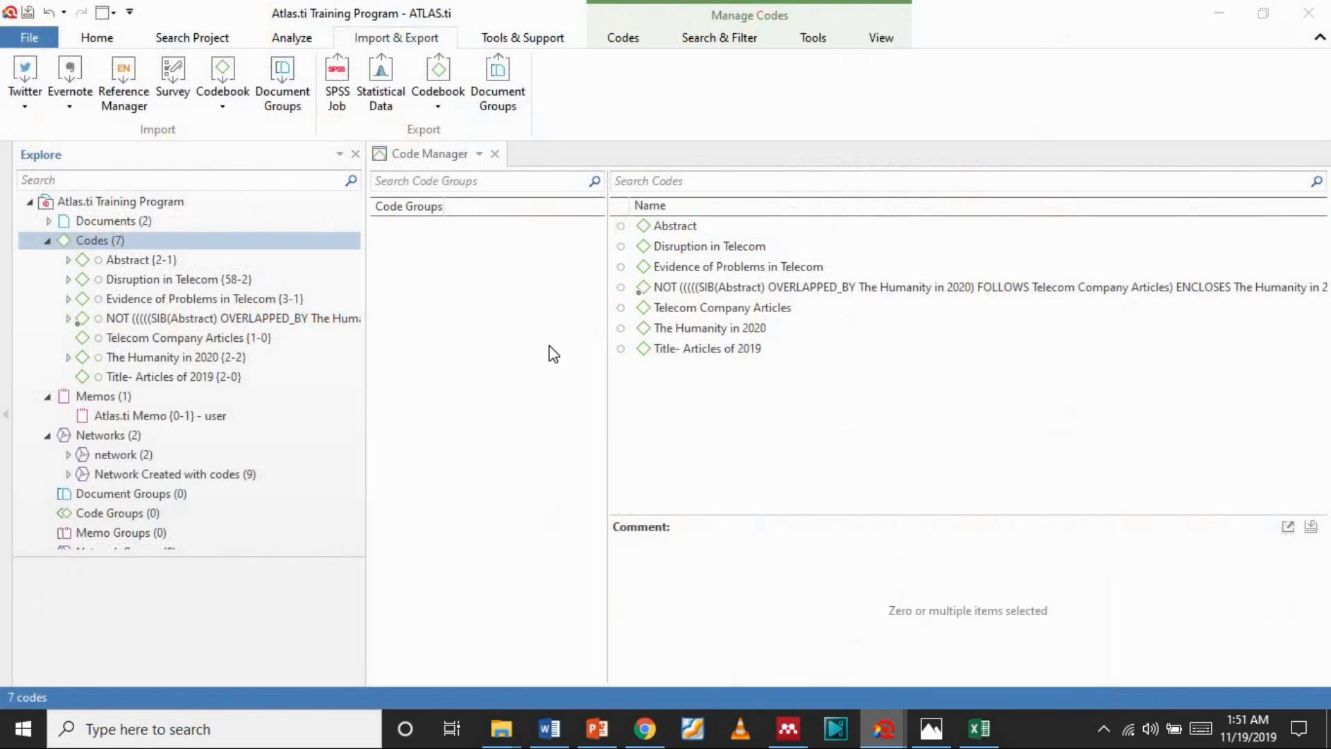
click(123, 81)
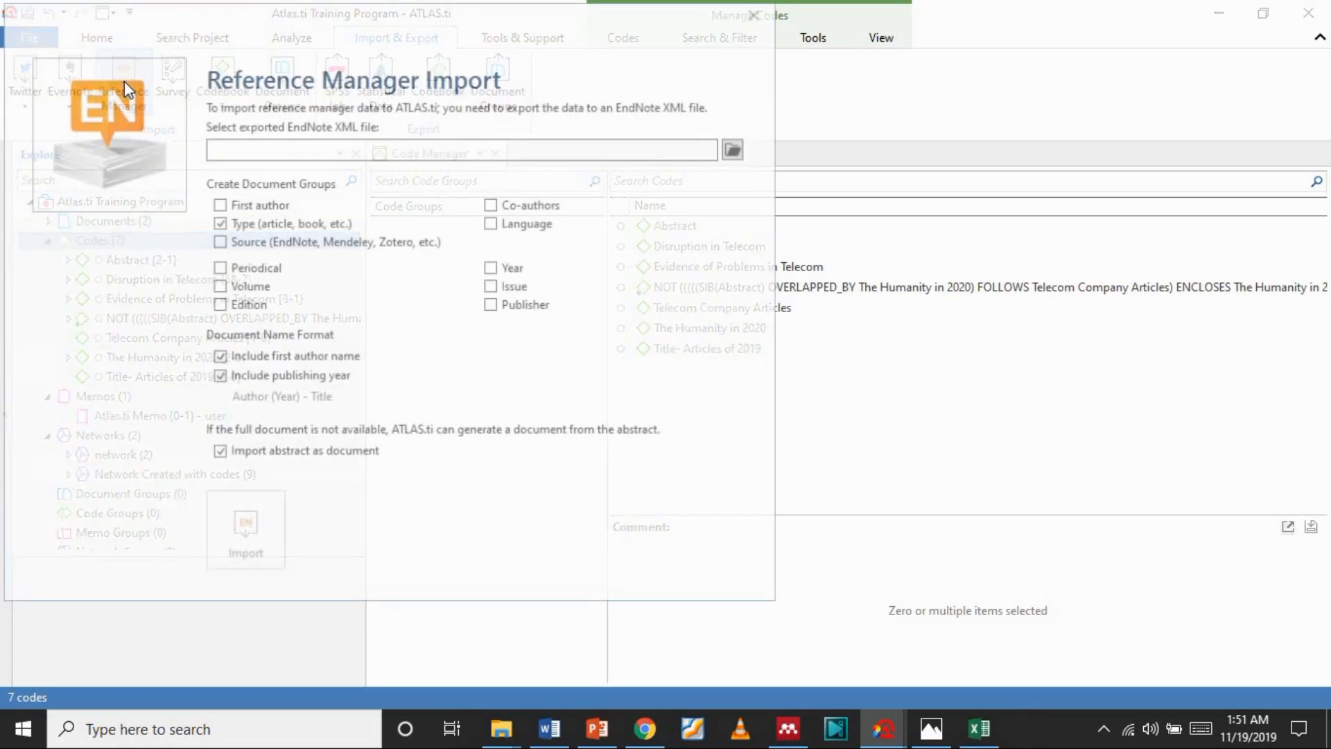
click(736, 149)
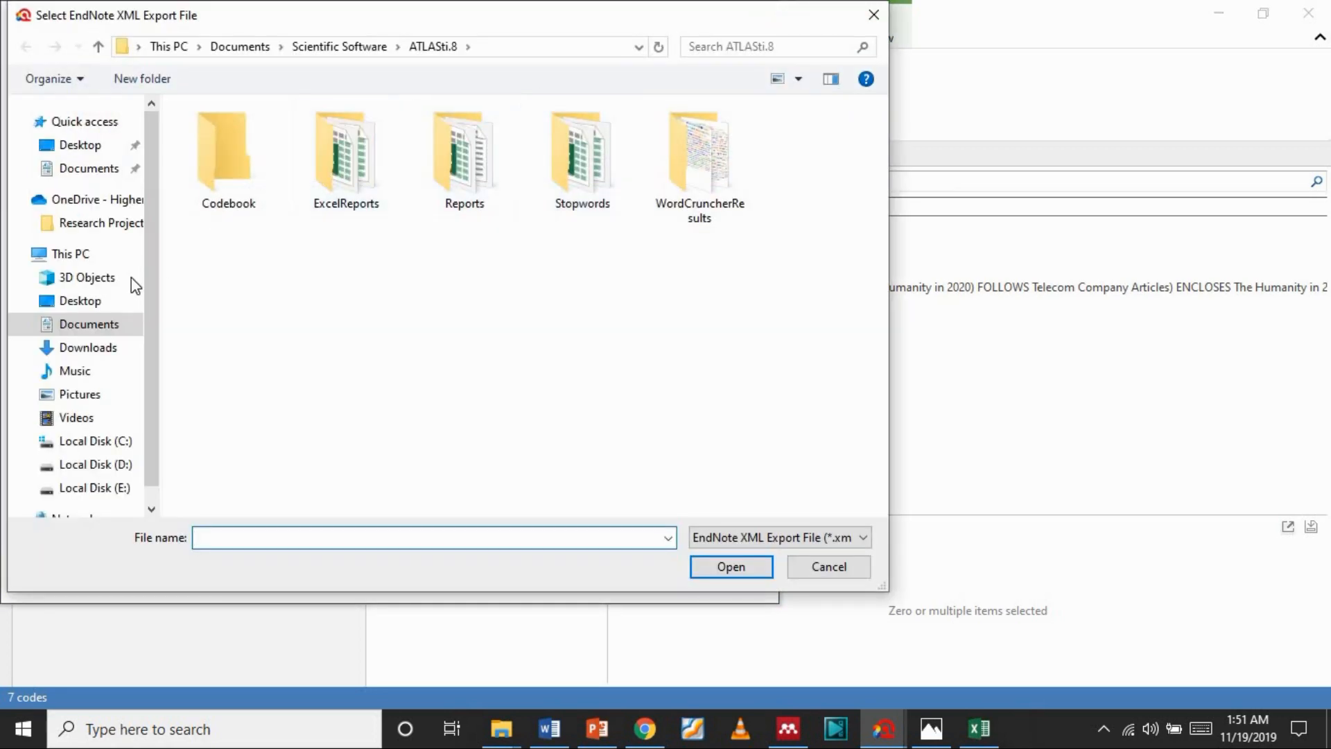
click(90, 301)
double_click(341, 250)
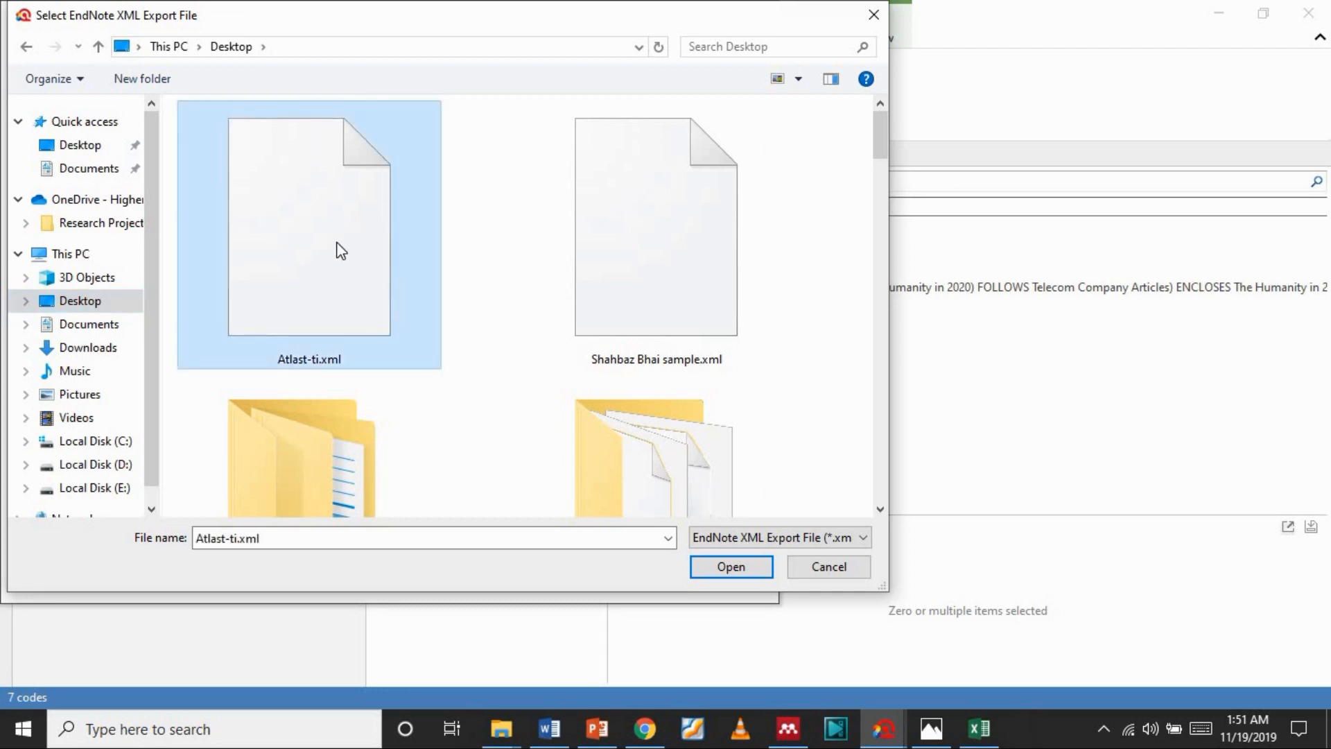
- Import the references from Atlast-ti.xml, close the import report, and look through the project's expanded Documents list
click(273, 520)
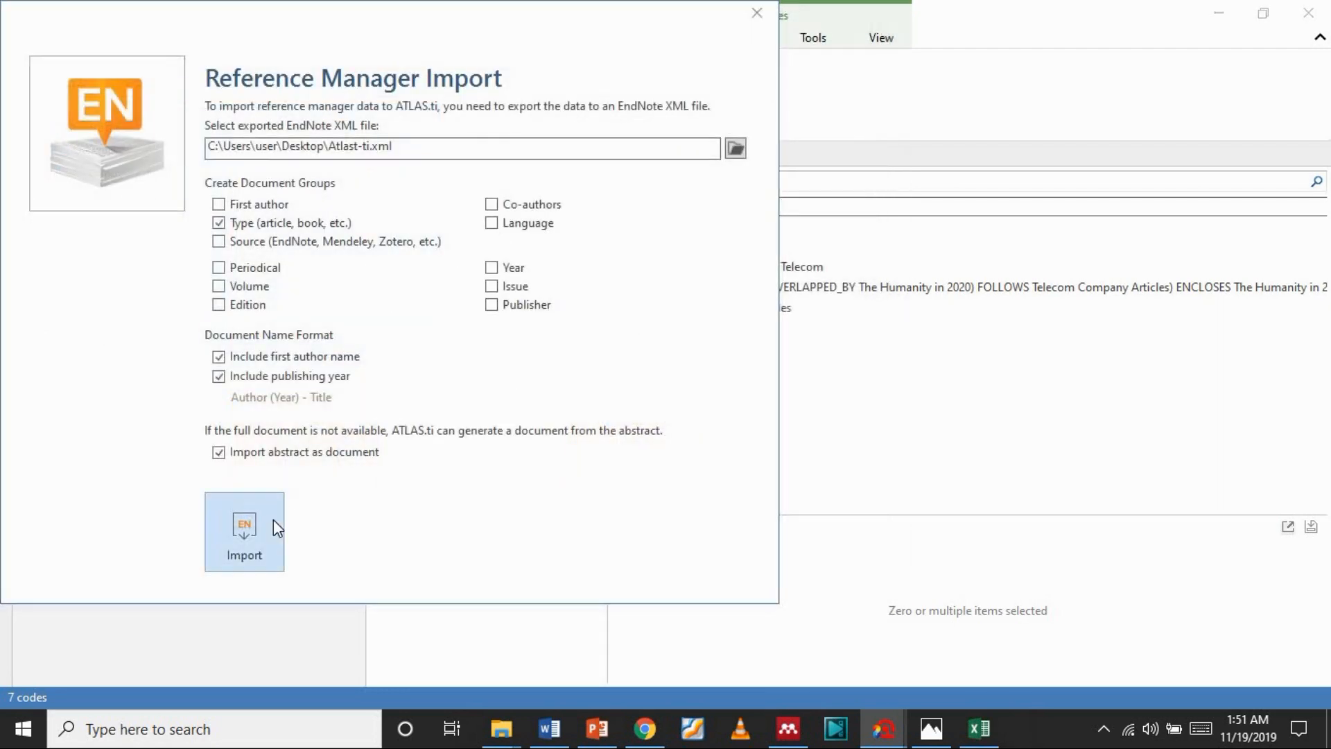
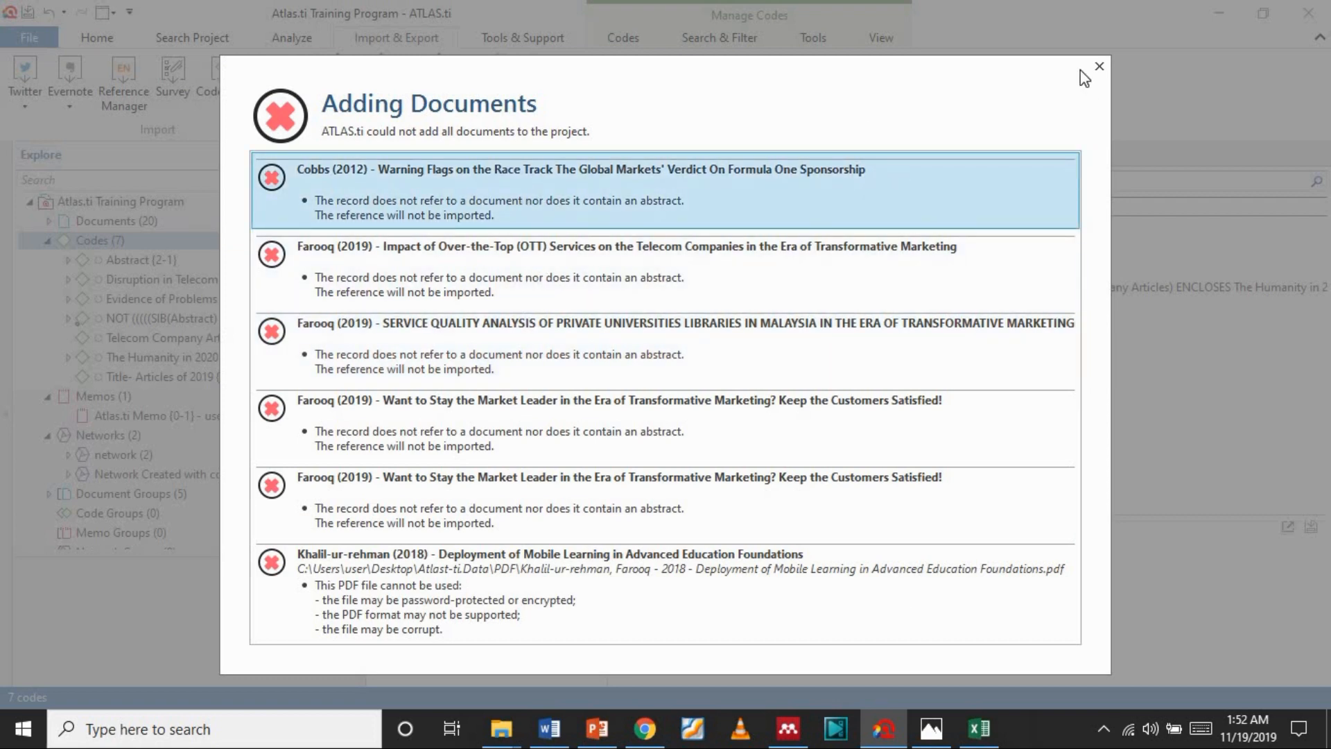
click(1099, 66)
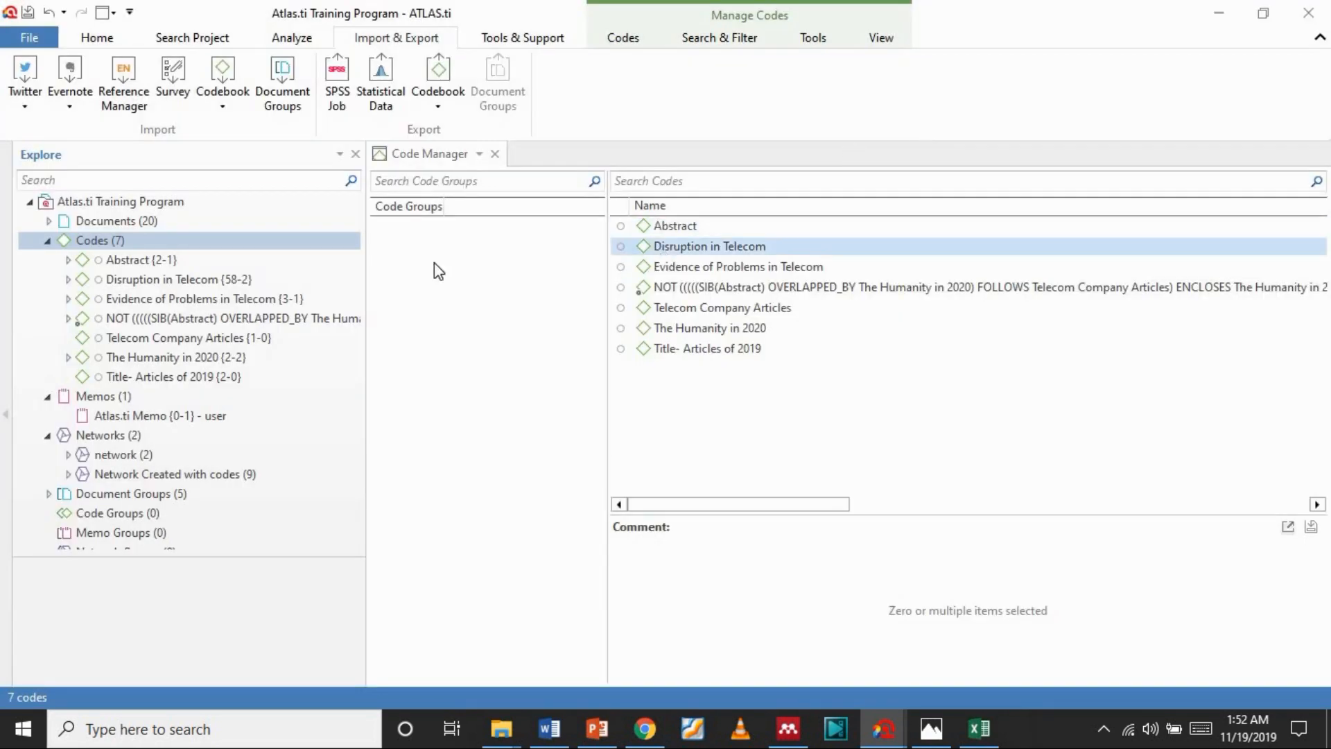
click(124, 225)
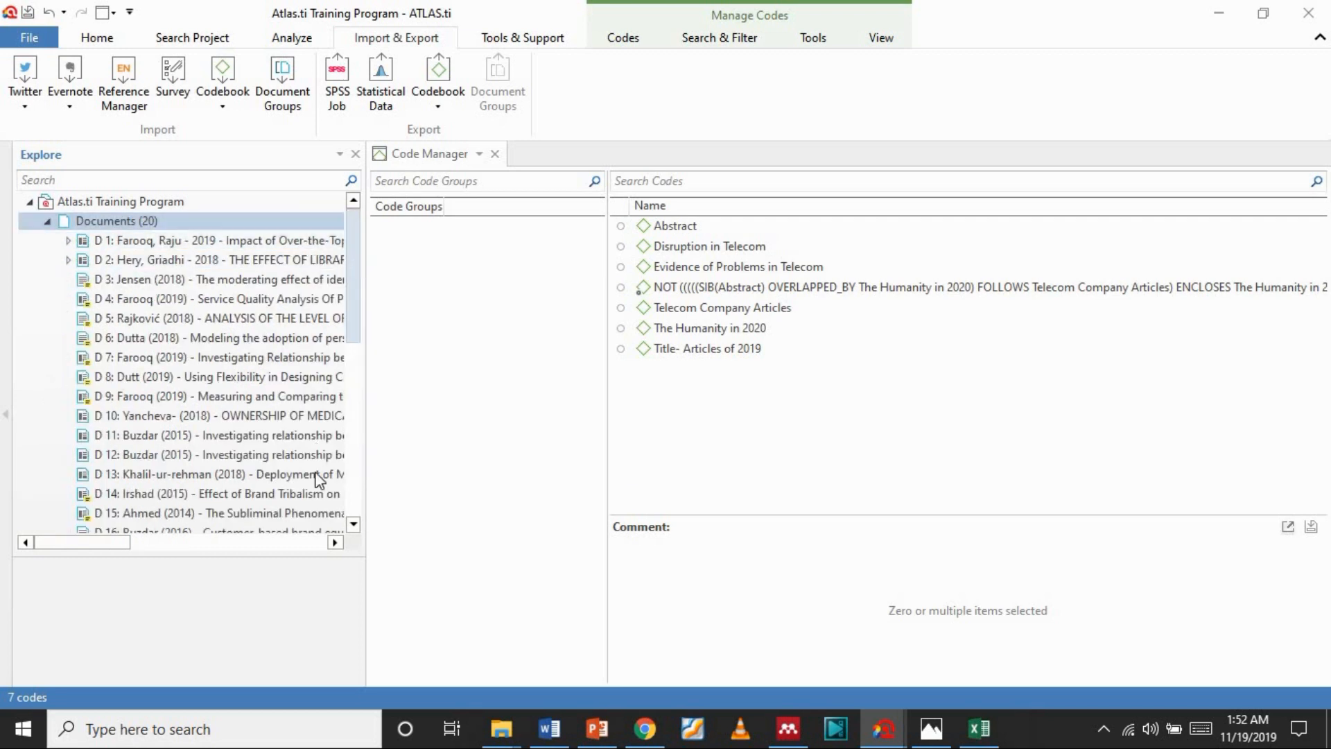
scroll(319, 504, down, 7)
scroll(317, 220, up, 7)
scroll(338, 355, down, 4)
scroll(335, 243, up, 4)
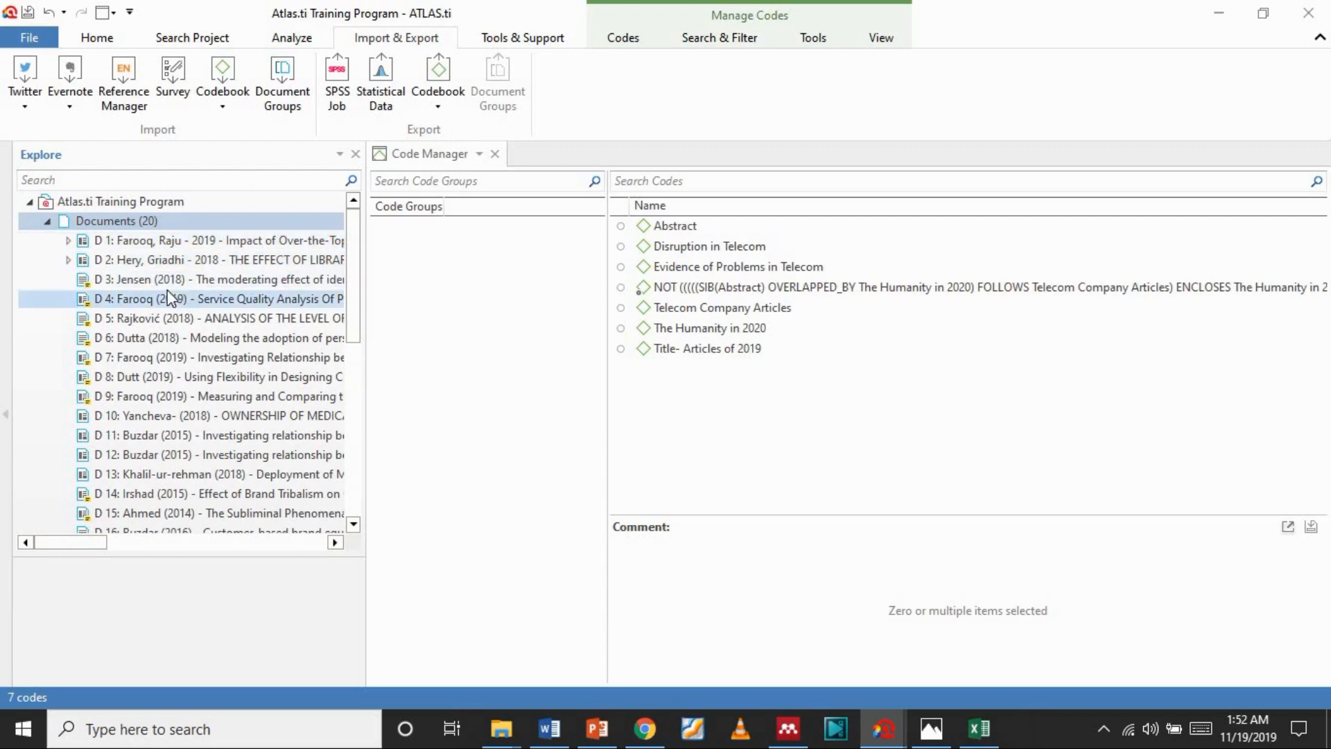
- Open document D 1 on over-the-top services and document D 4 on private university library service quality
click(218, 240)
double_click(218, 240)
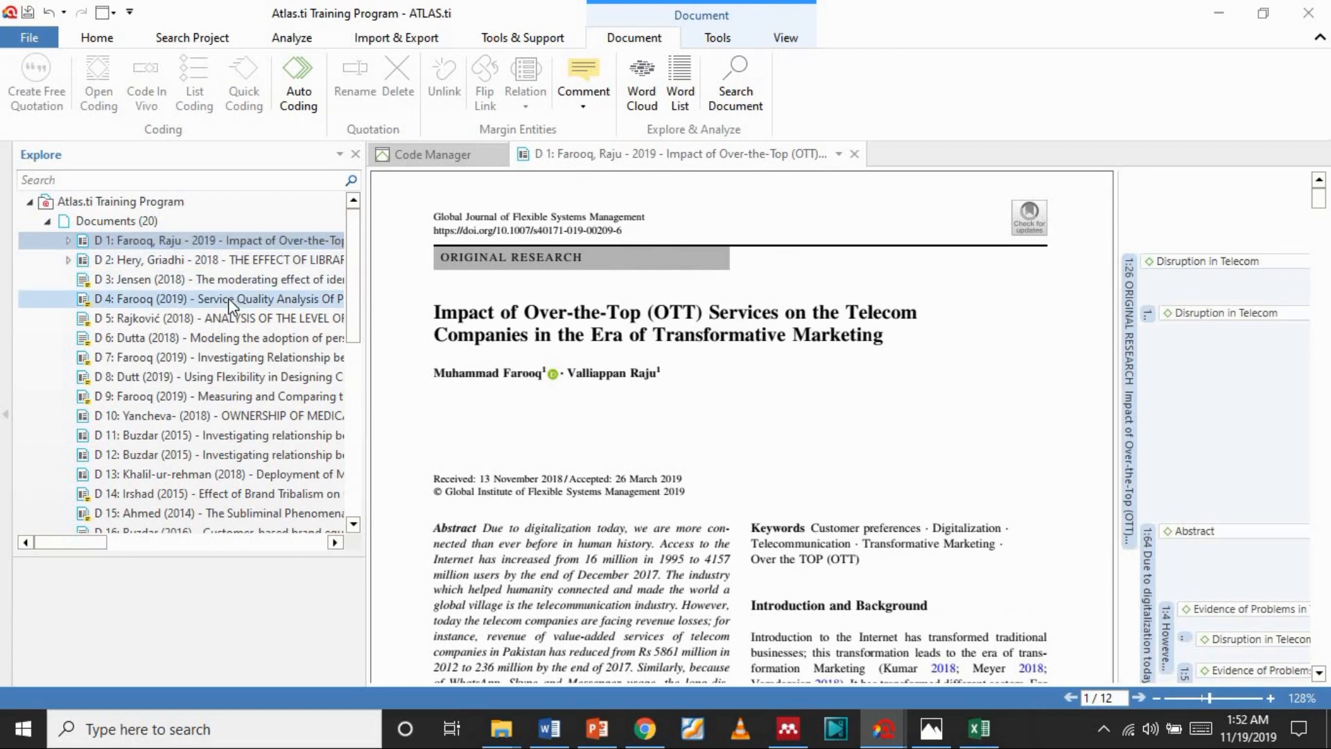
double_click(227, 298)
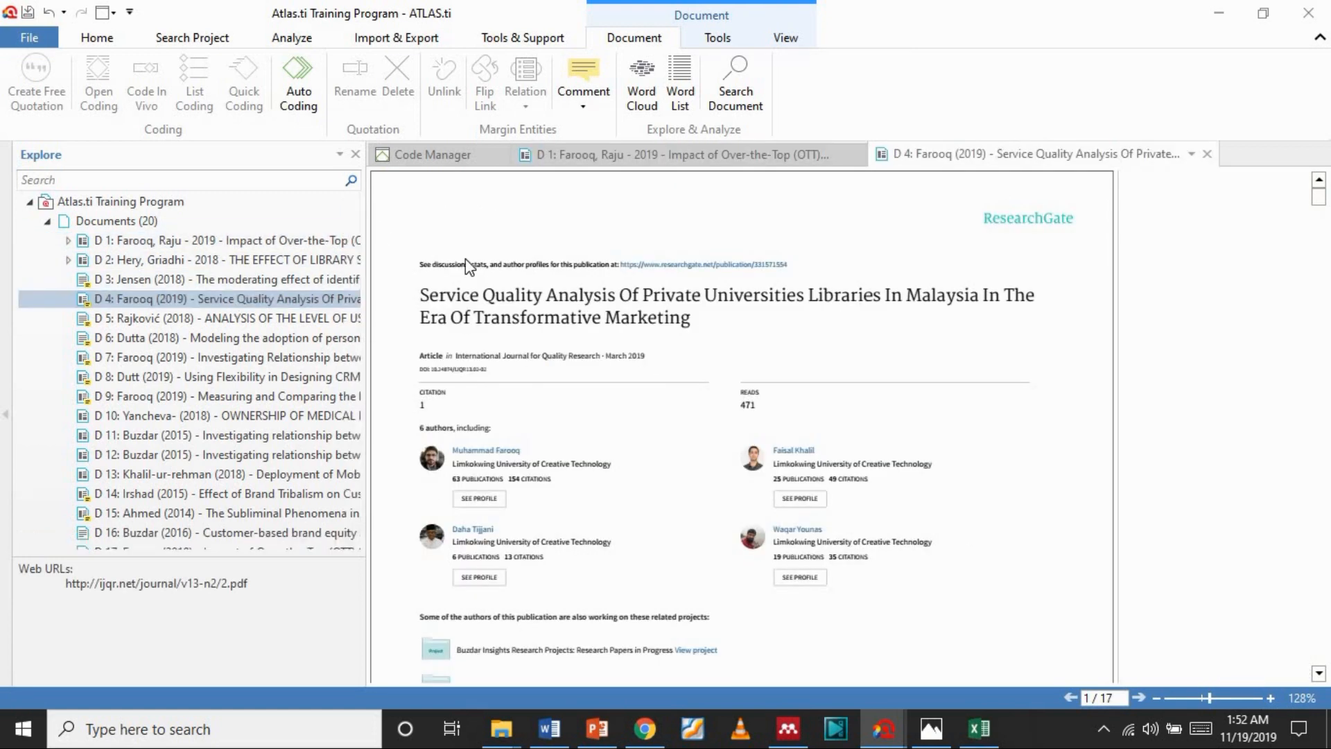
- Auto-code document D 4 for the word Telecom with the code Disruption in Telecom, expanding matches to the sentence
click(298, 83)
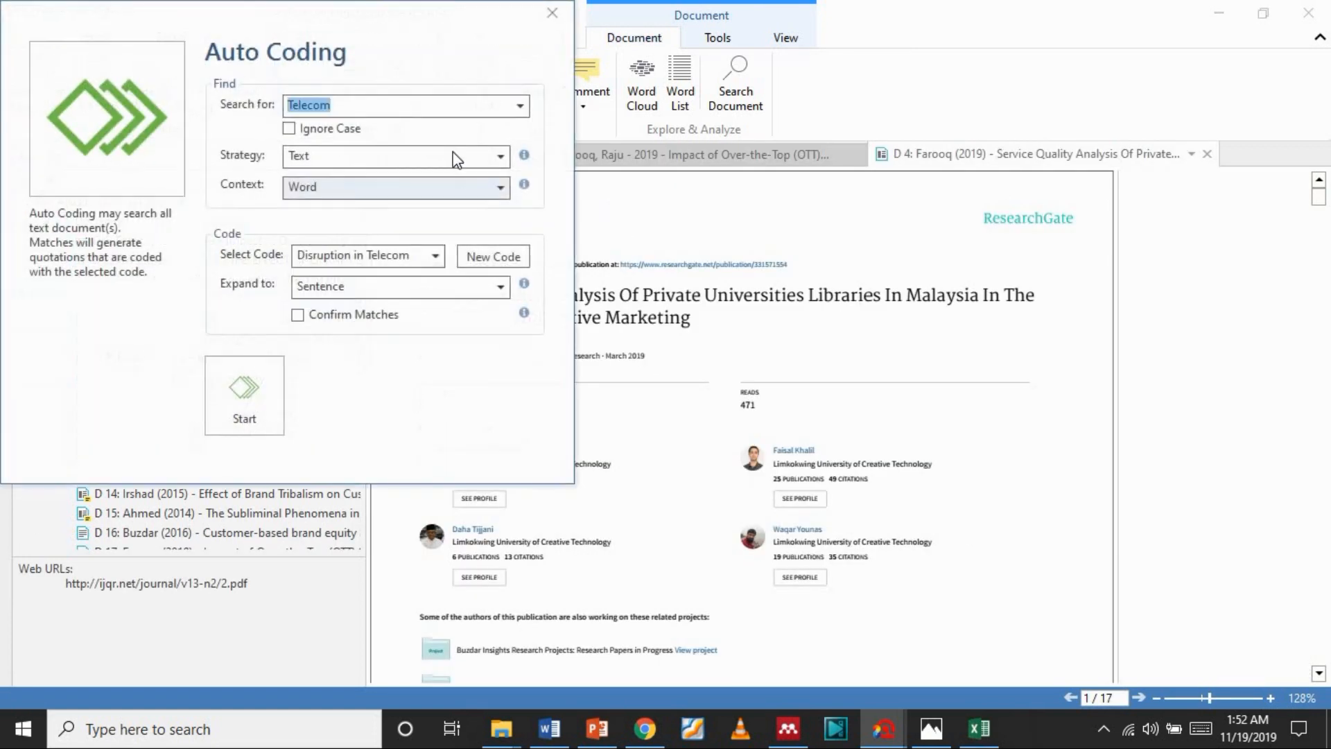
click(247, 394)
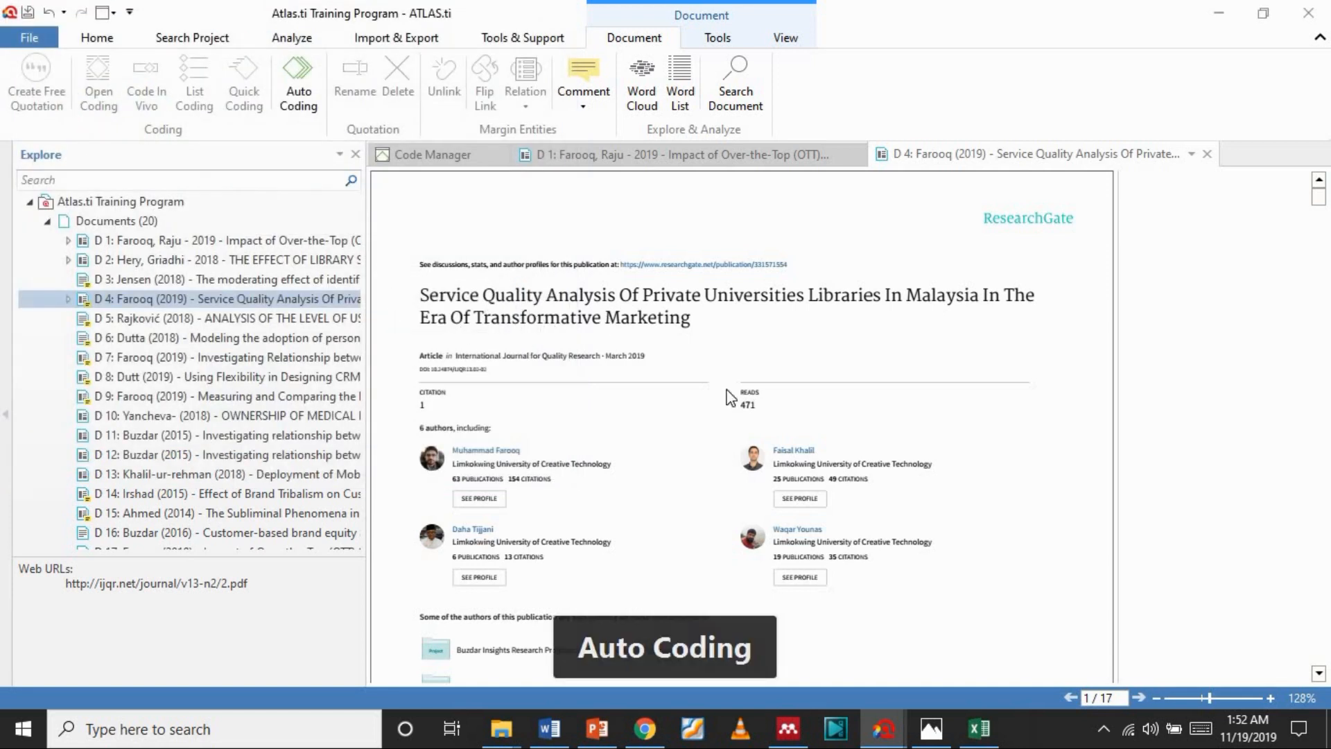
drag(1317, 196, 1321, 131)
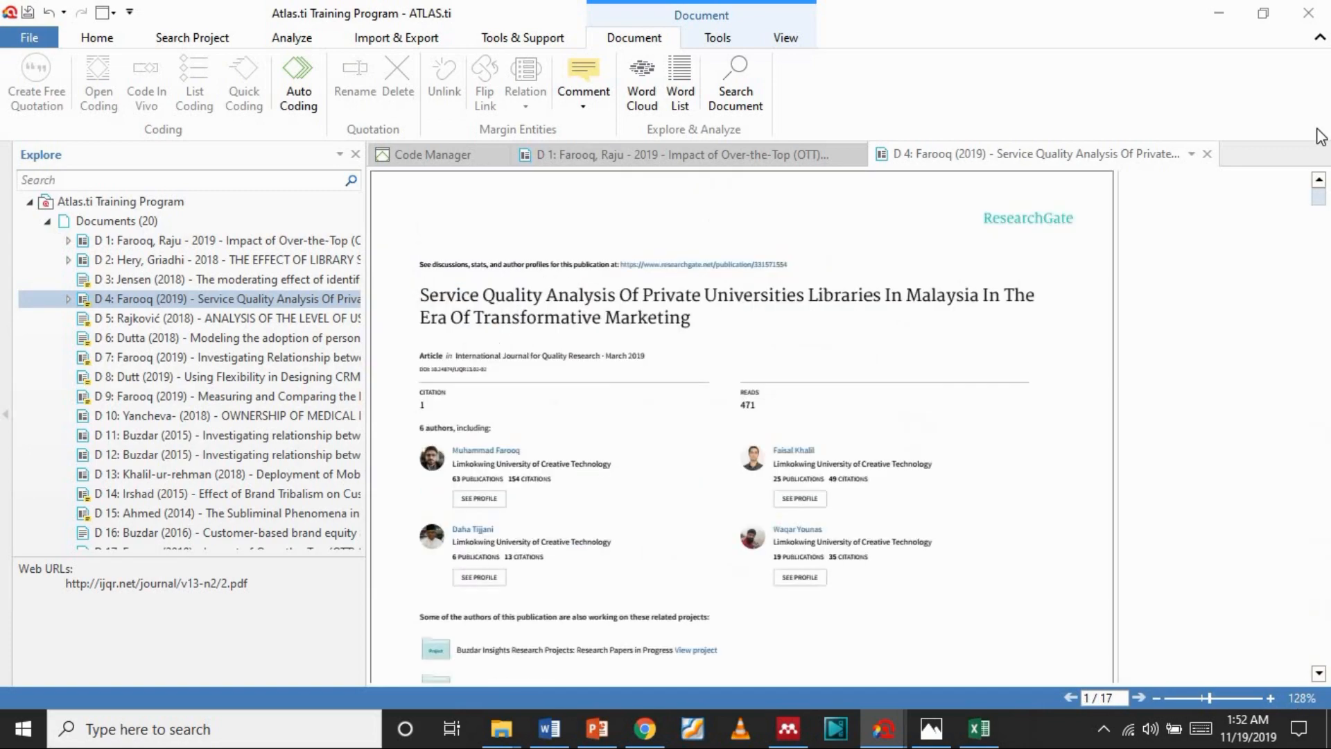
- Start another auto coding for document D 4 and set the search term to Library
click(298, 83)
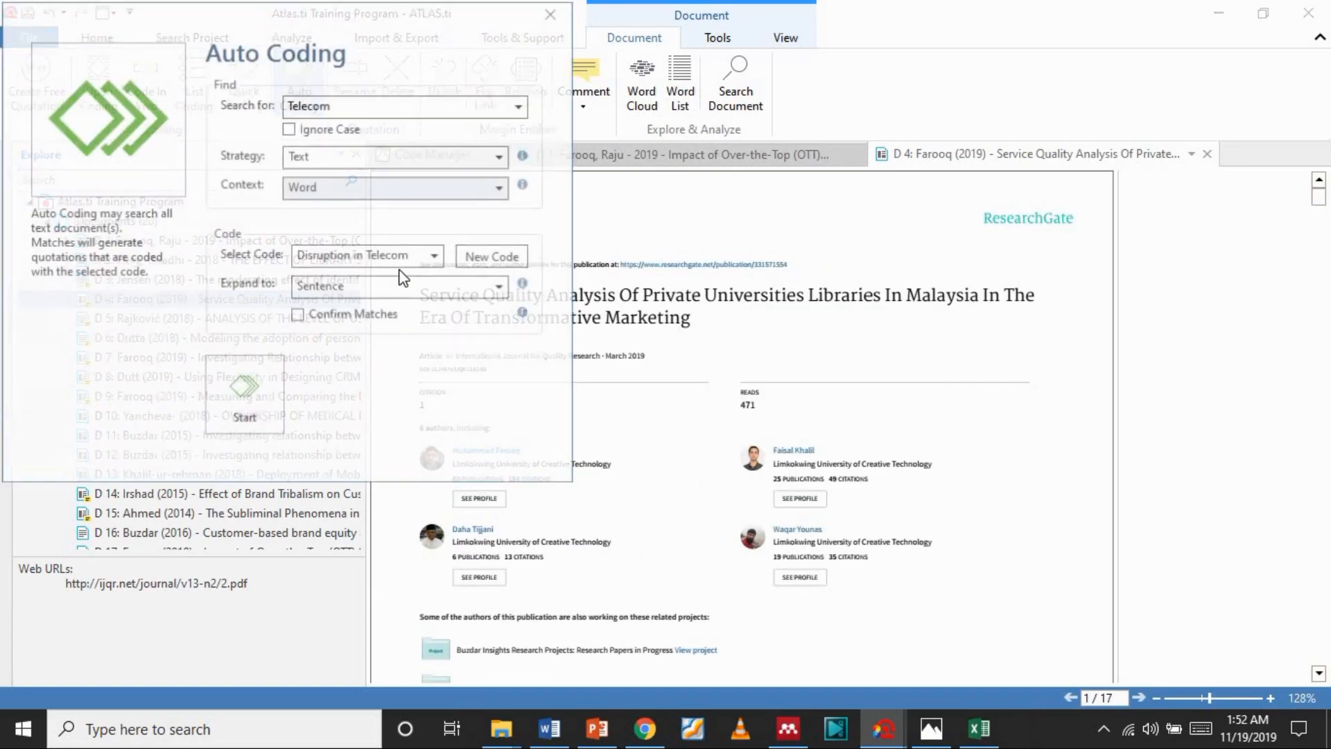
key(BackSpace)
text(Li)
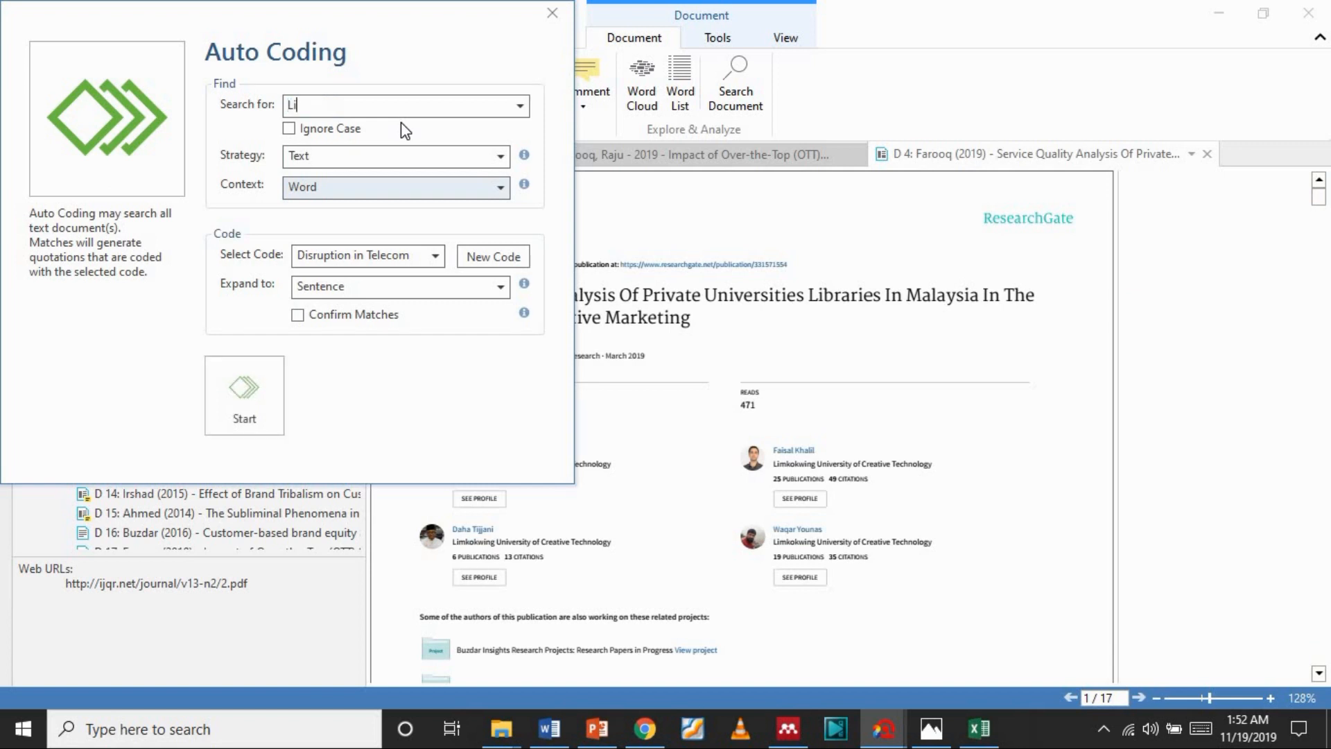
text(brary)
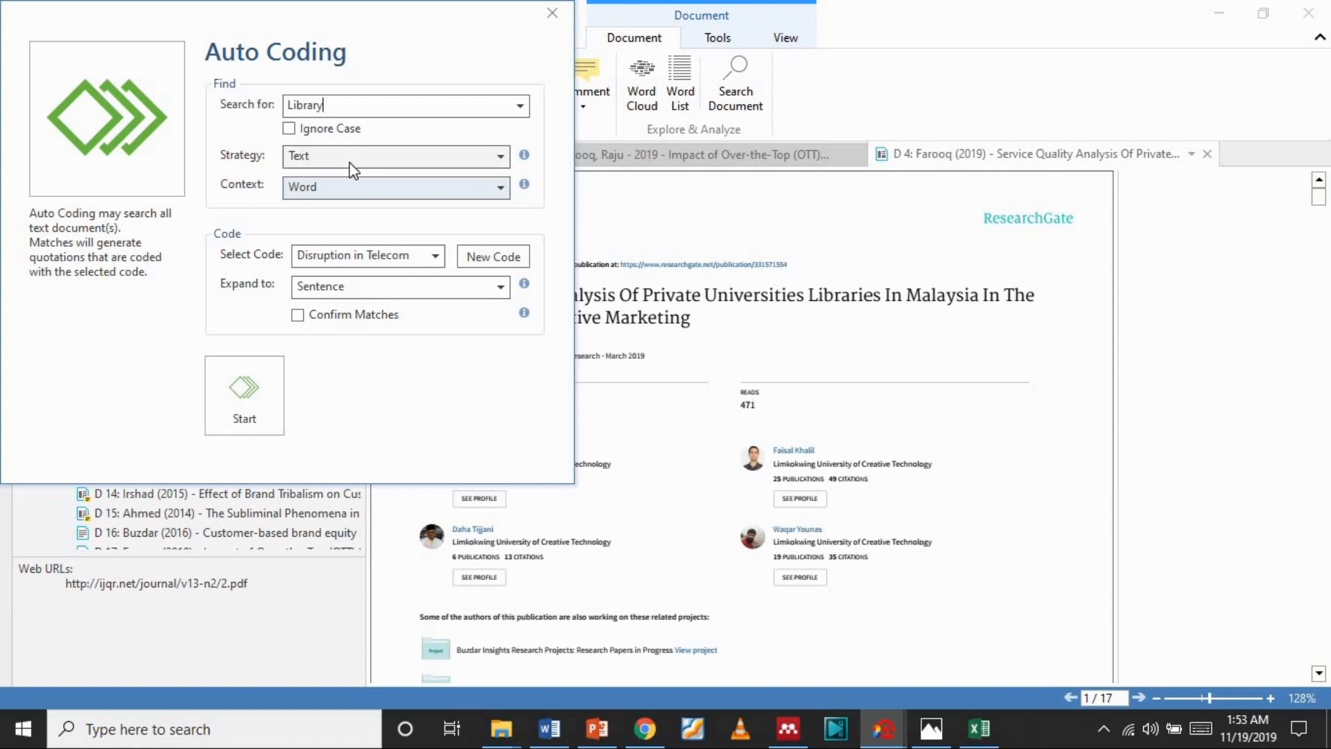
- Create a new code named Library quality for the auto coding
click(393, 257)
click(490, 260)
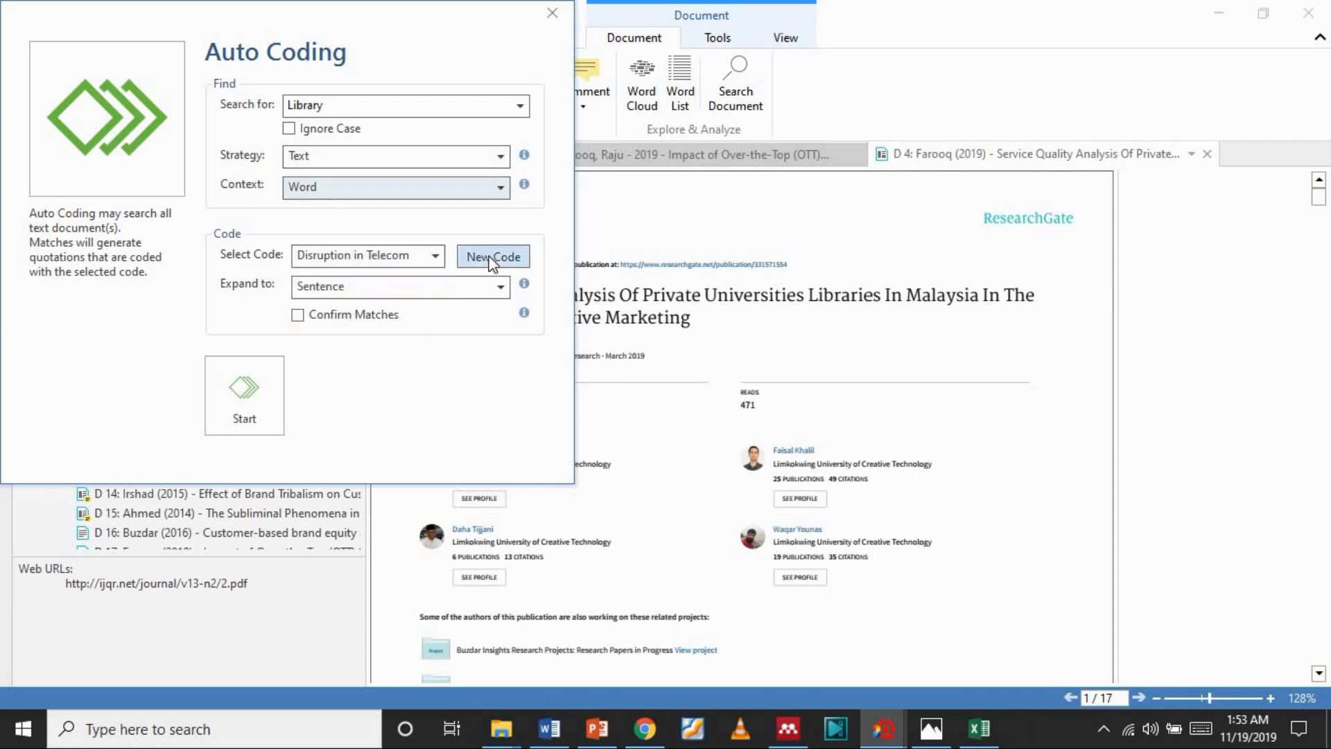
click(481, 263)
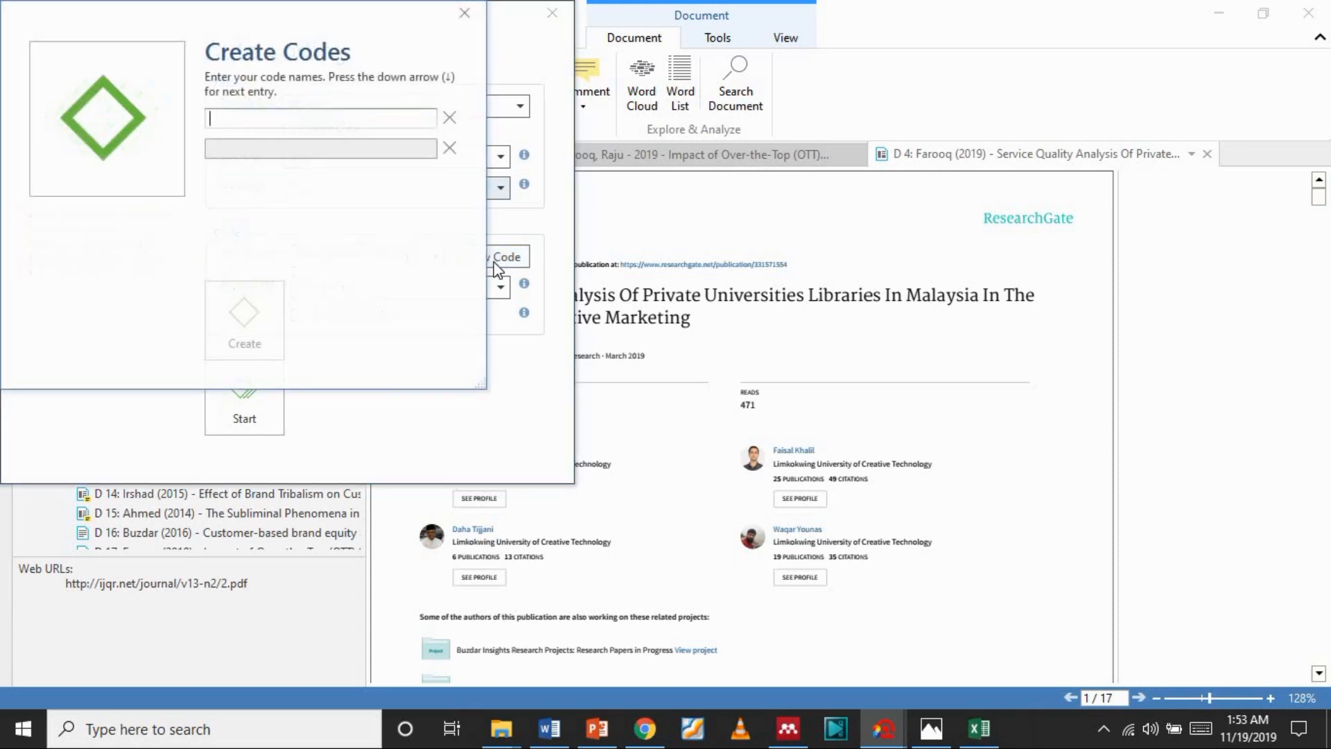
text(Library qua)
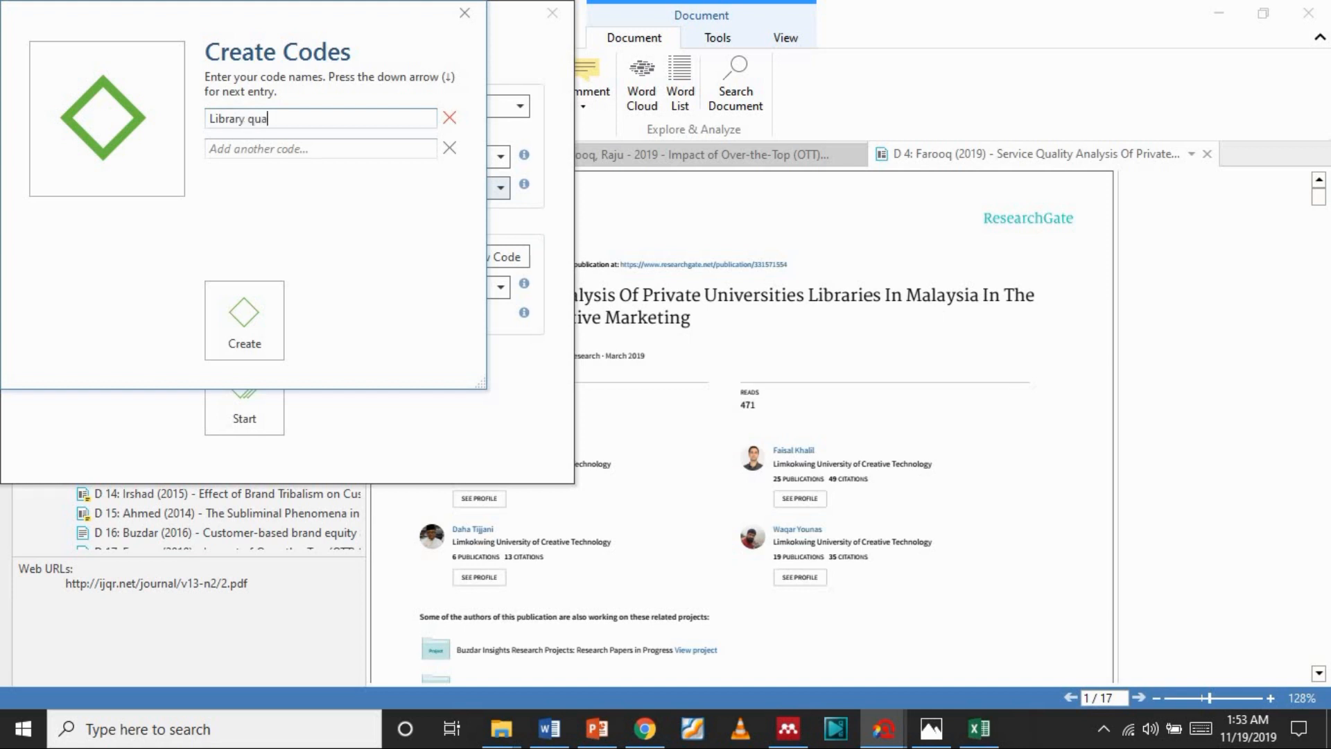
text(lity)
click(244, 319)
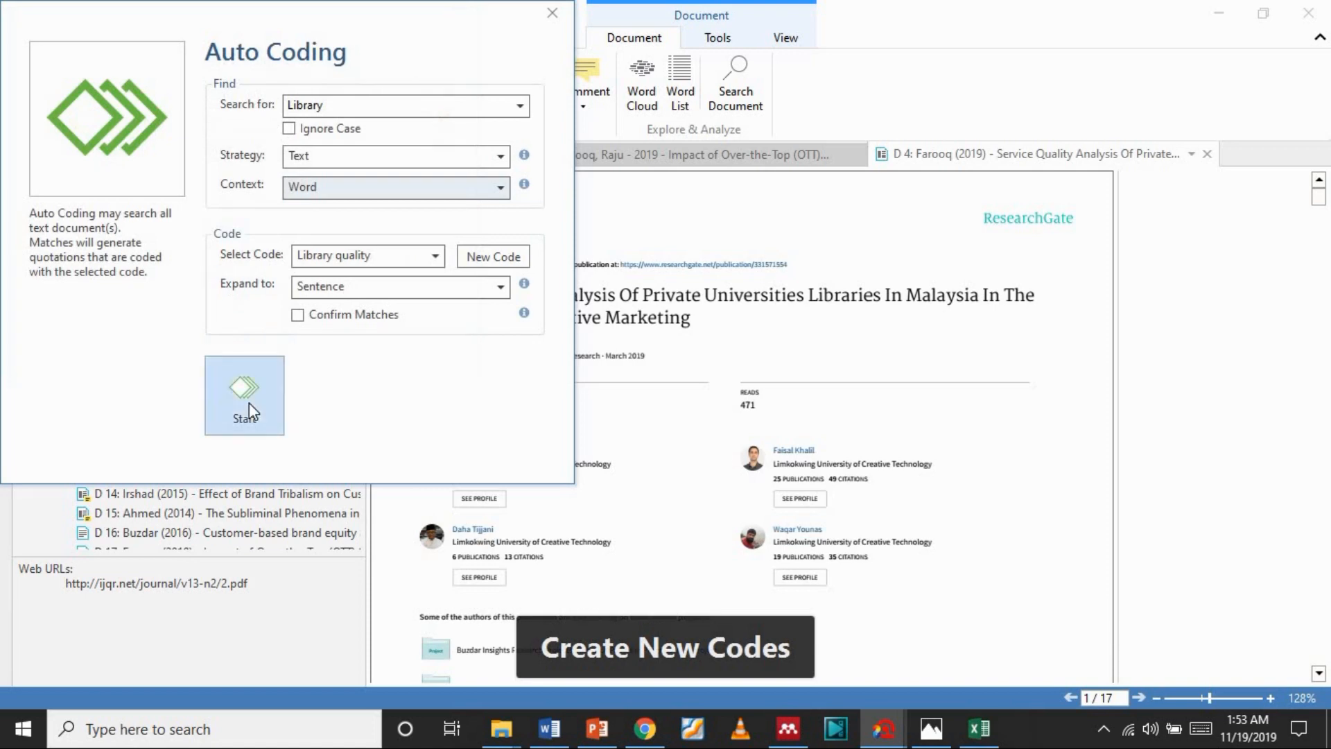
- Run the Library auto coding expanded to the sentence and check the coded passages in document D 4
click(244, 399)
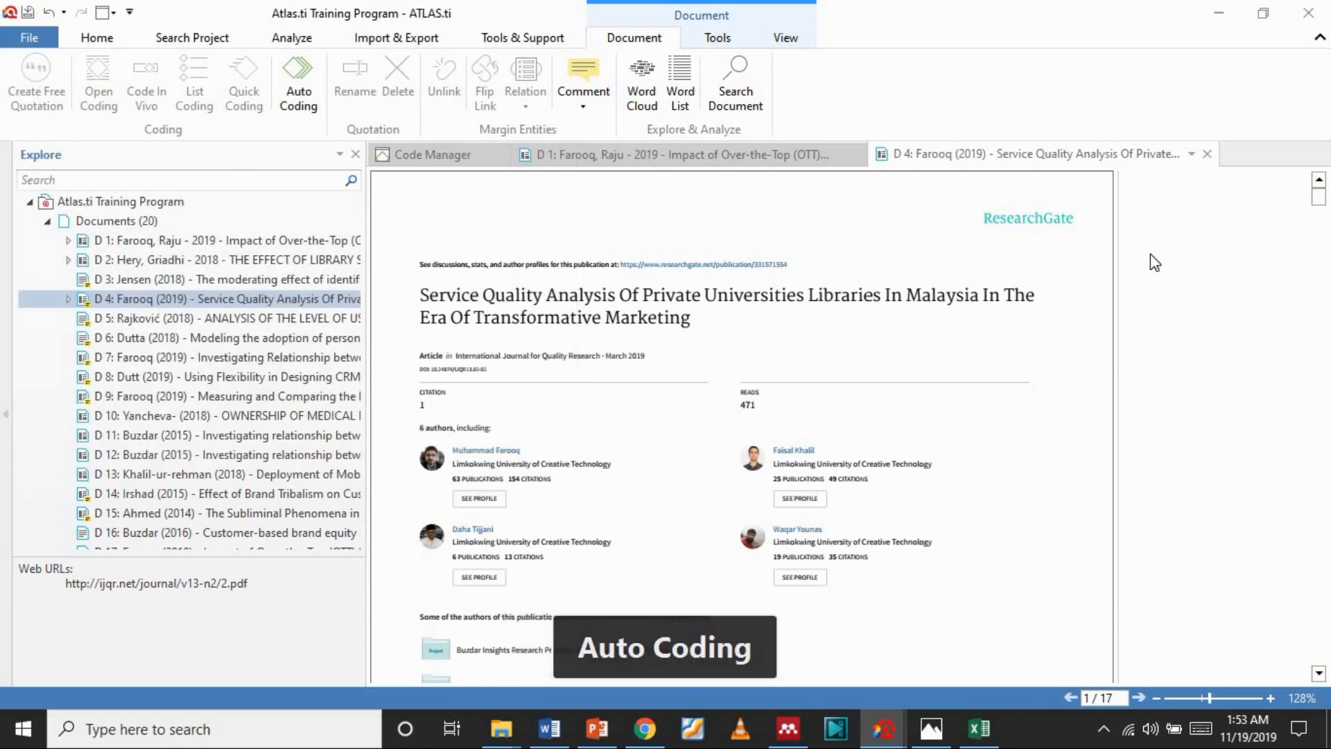
drag(1318, 195, 1324, 295)
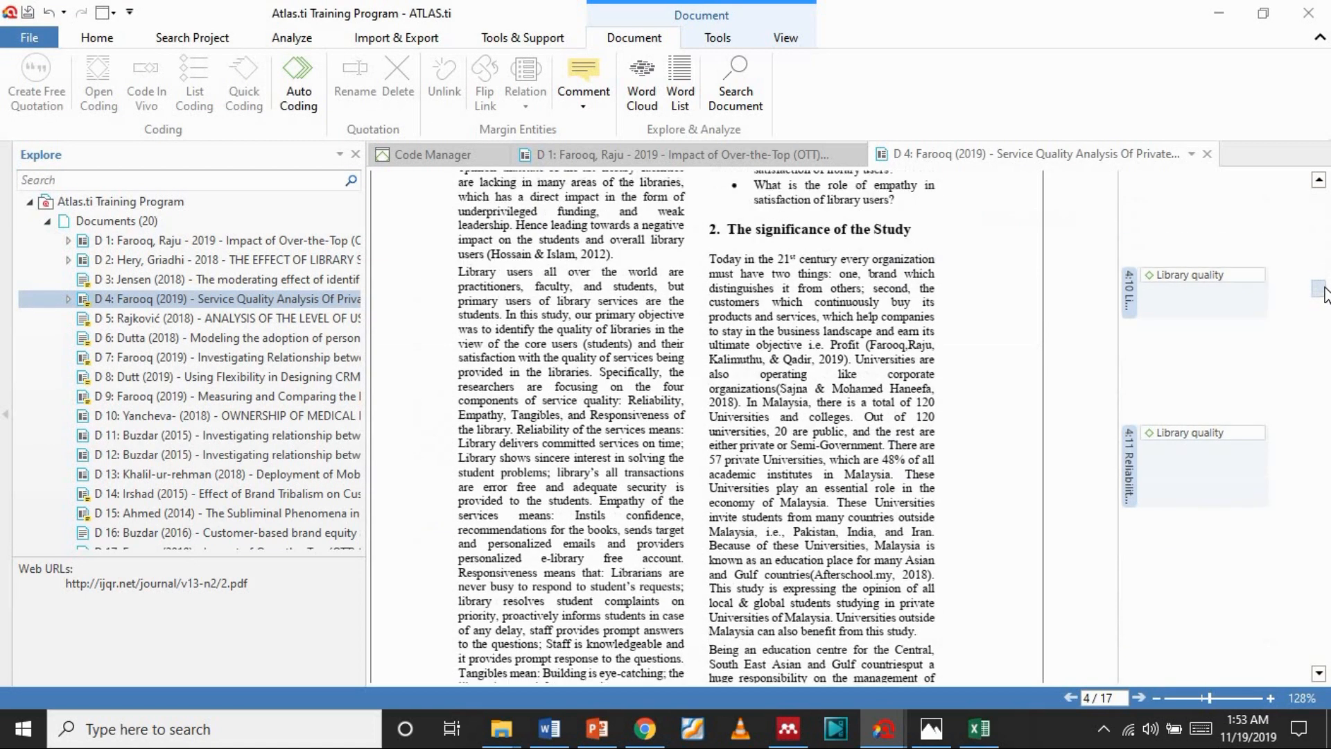
scroll(1141, 288, up, 1)
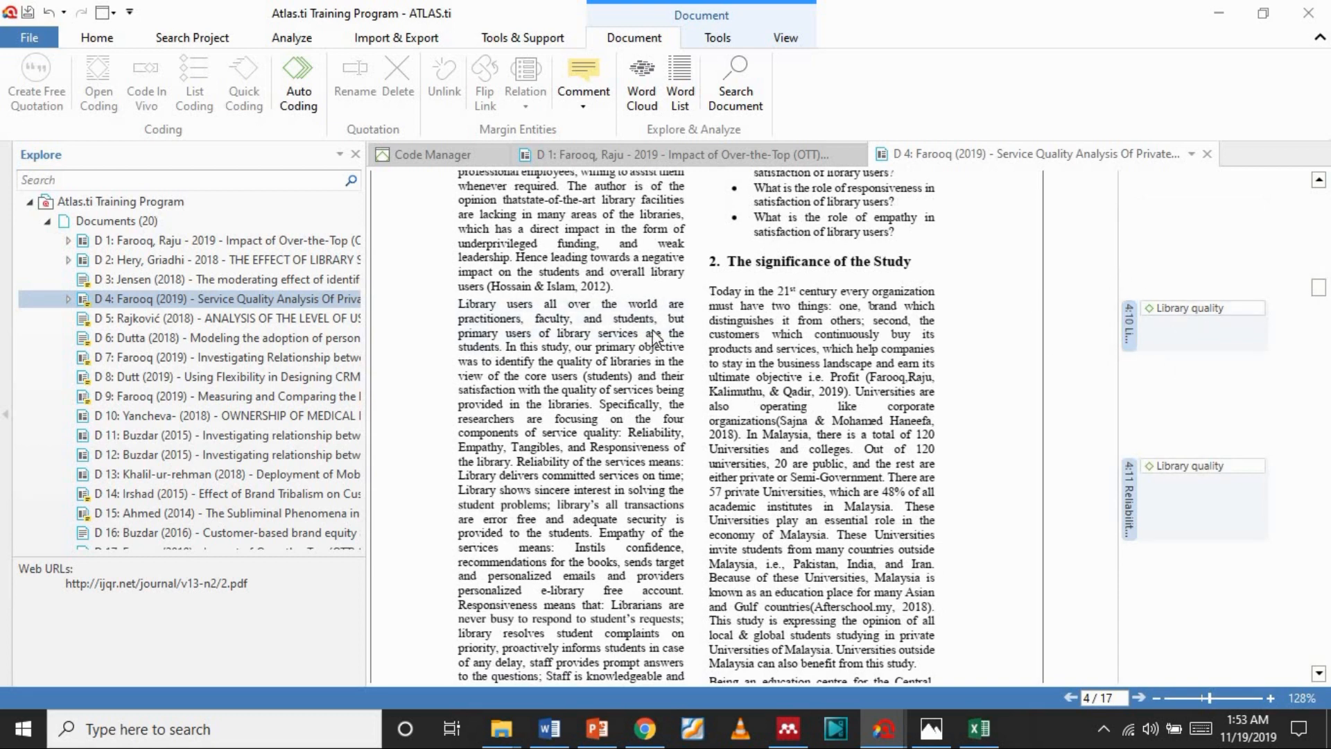
- Open document D 7 on net promoter score and view its Auto Coding settings without running them
click(232, 357)
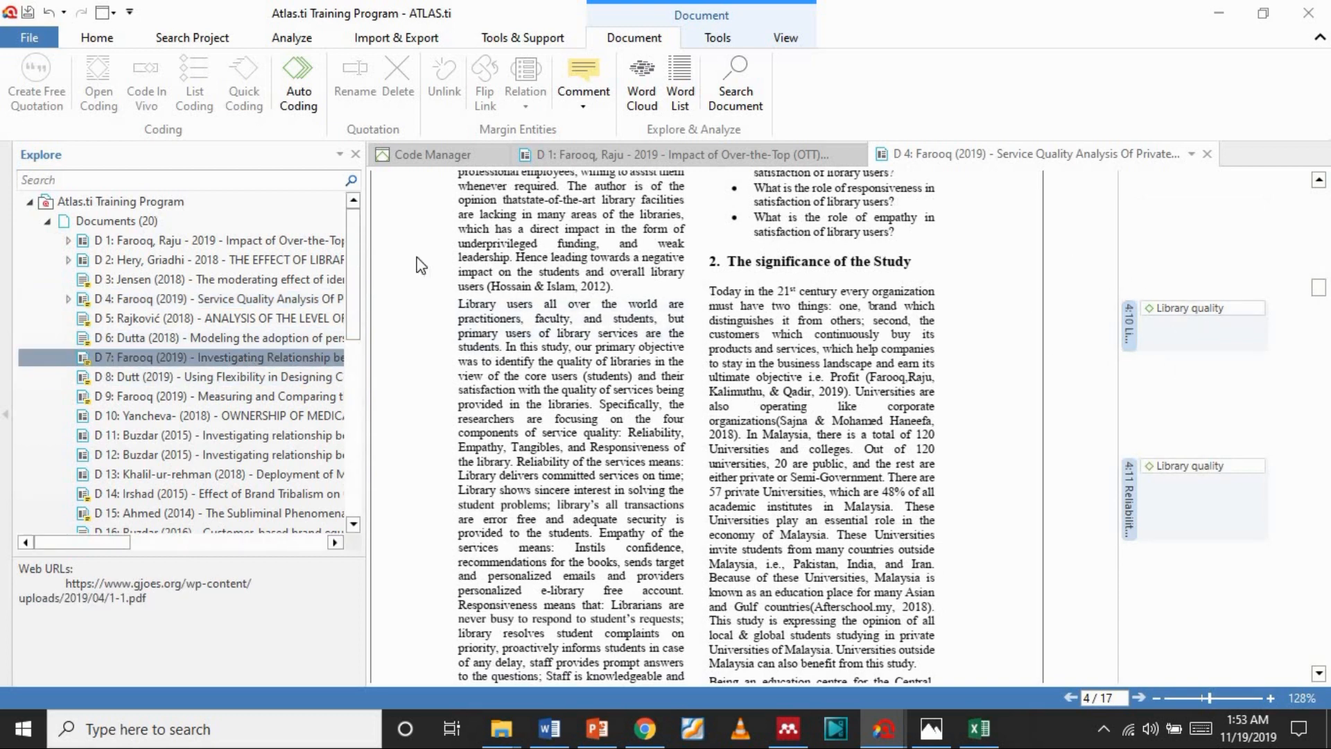
click(309, 86)
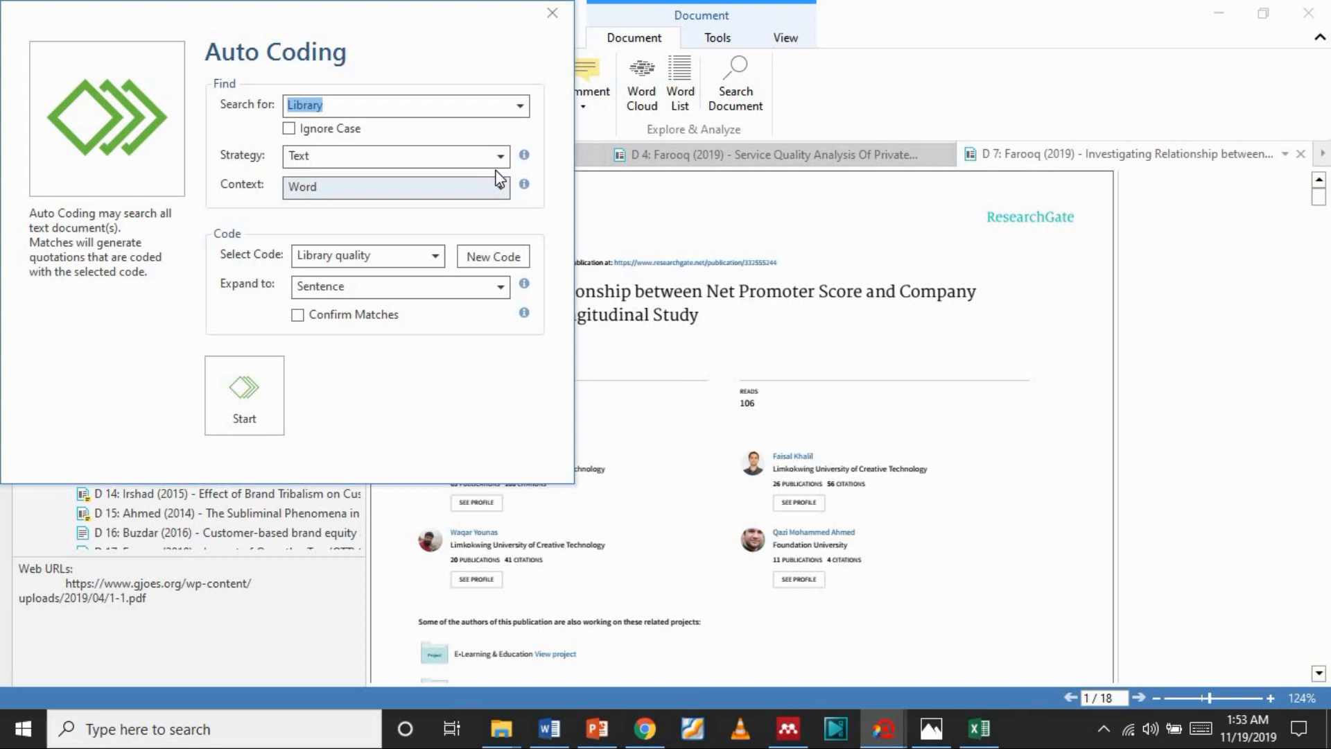
key(Escape)
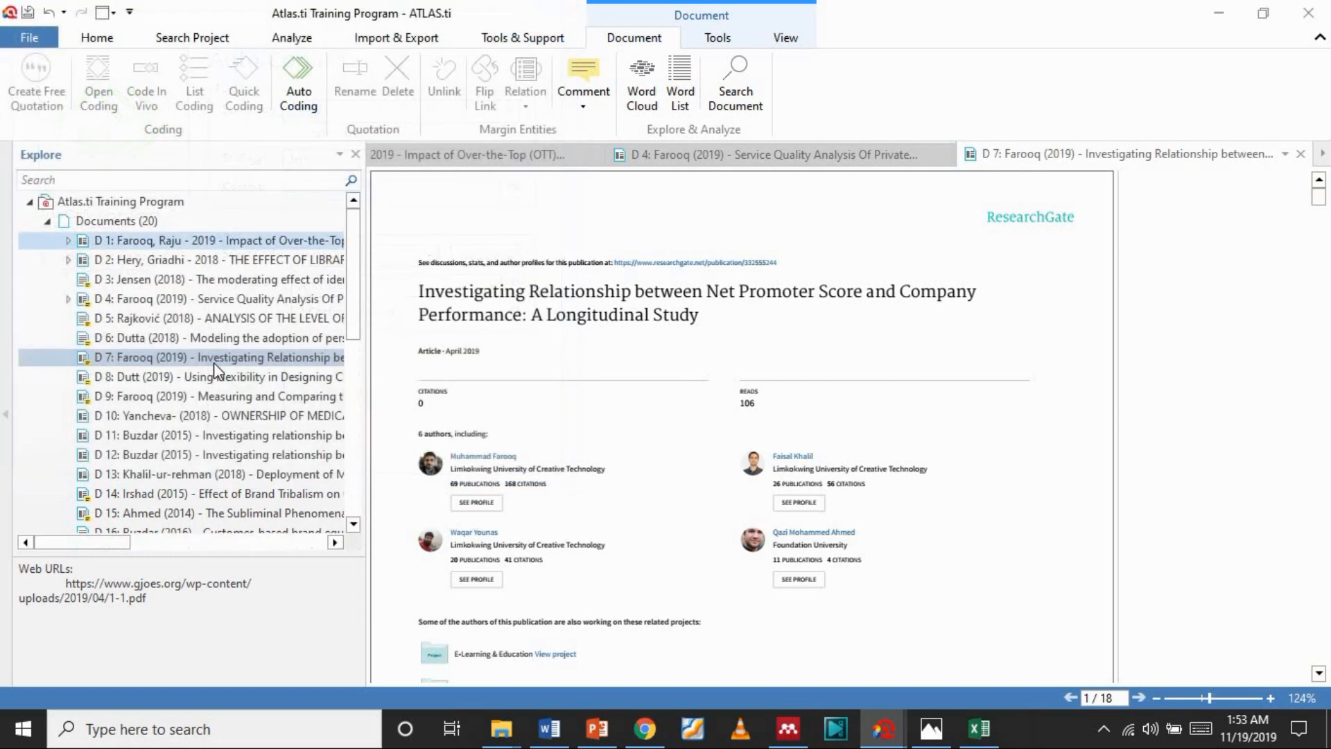
- Look through document D 10 on medical institution ownership and show the options for adding documents to the project
click(208, 423)
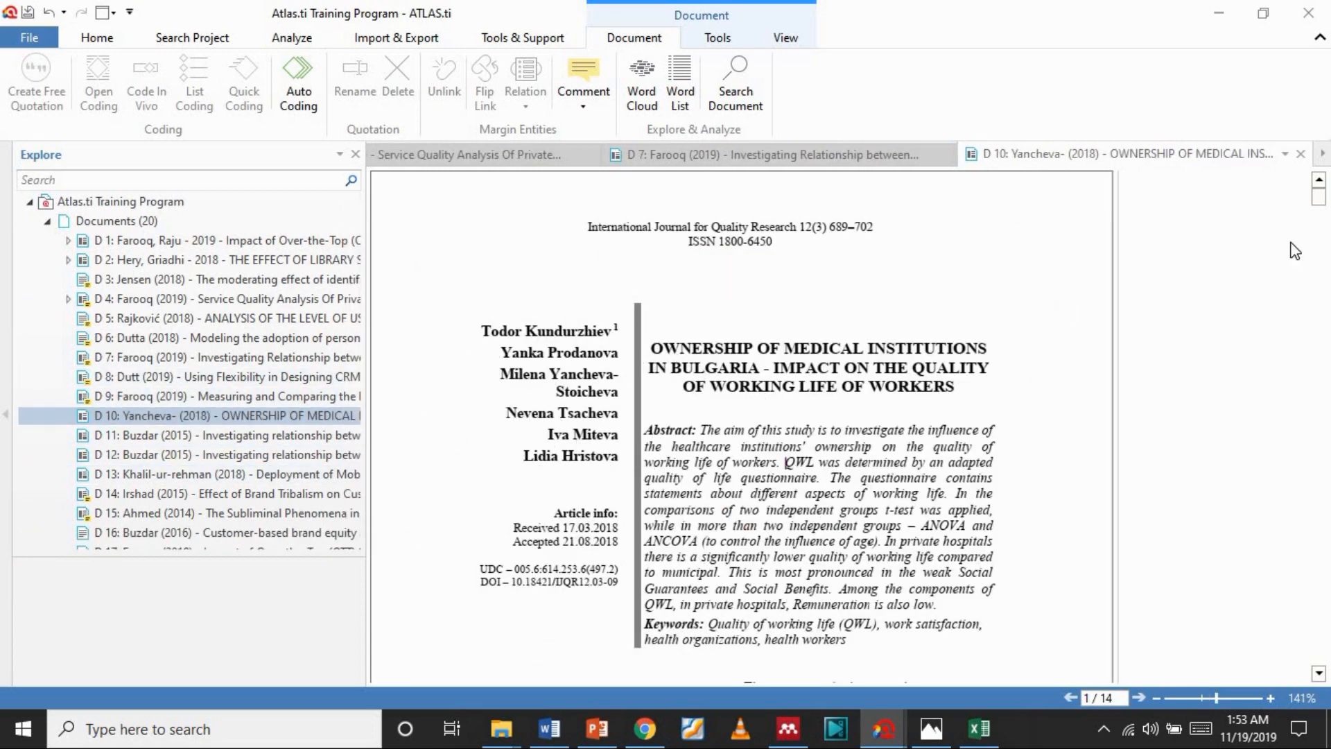
drag(1319, 199, 1308, 385)
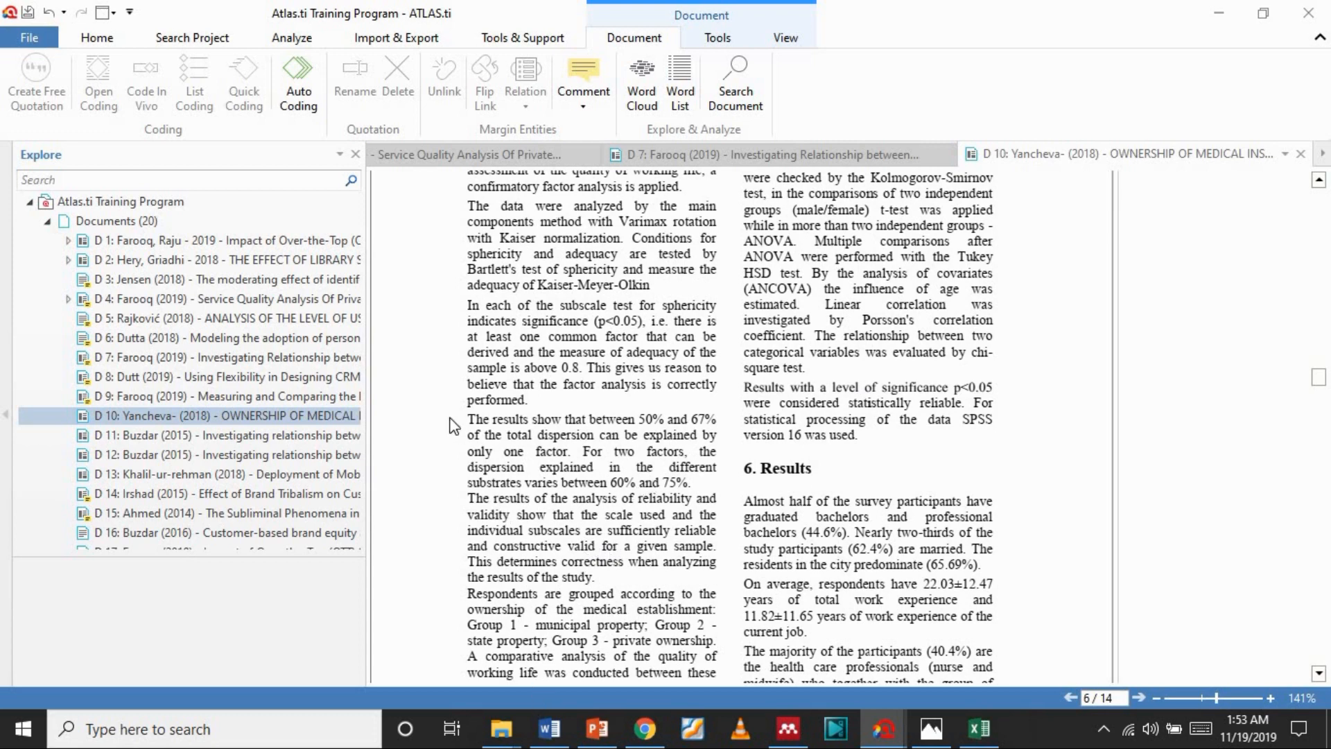
click(89, 40)
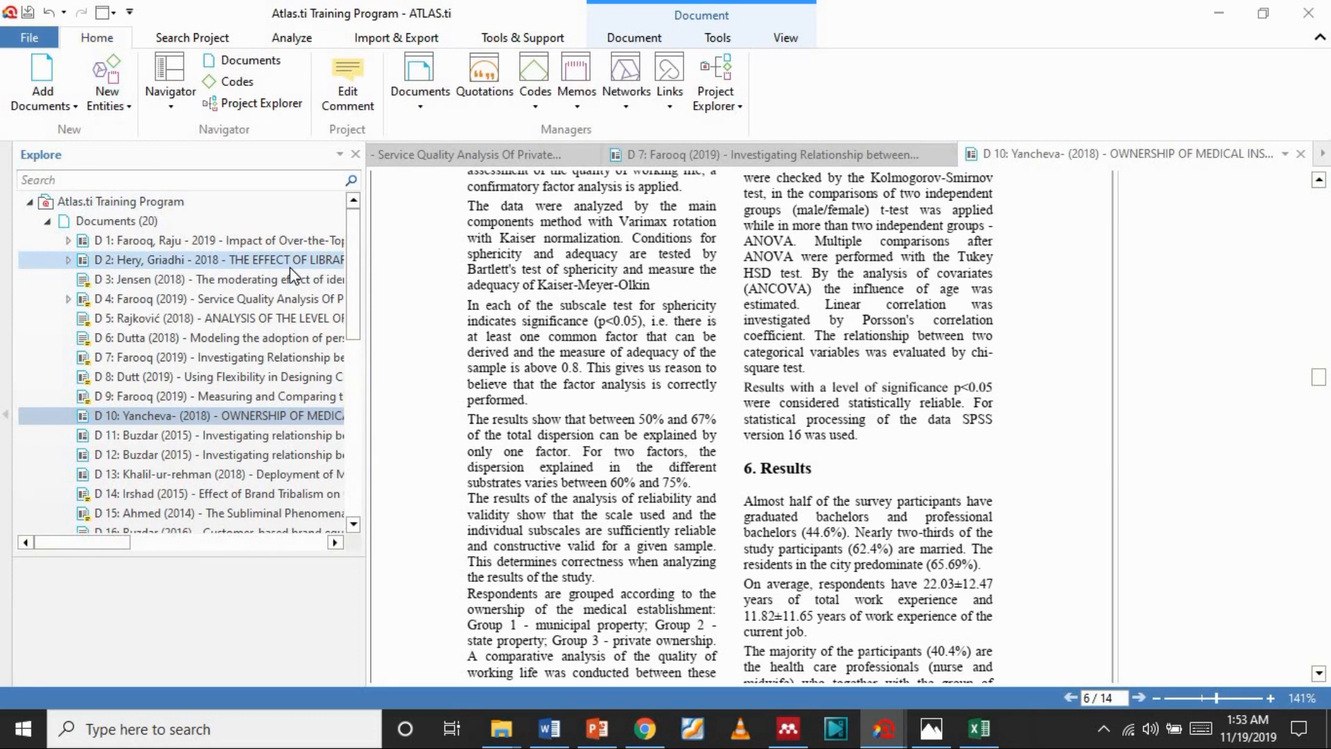
click(36, 87)
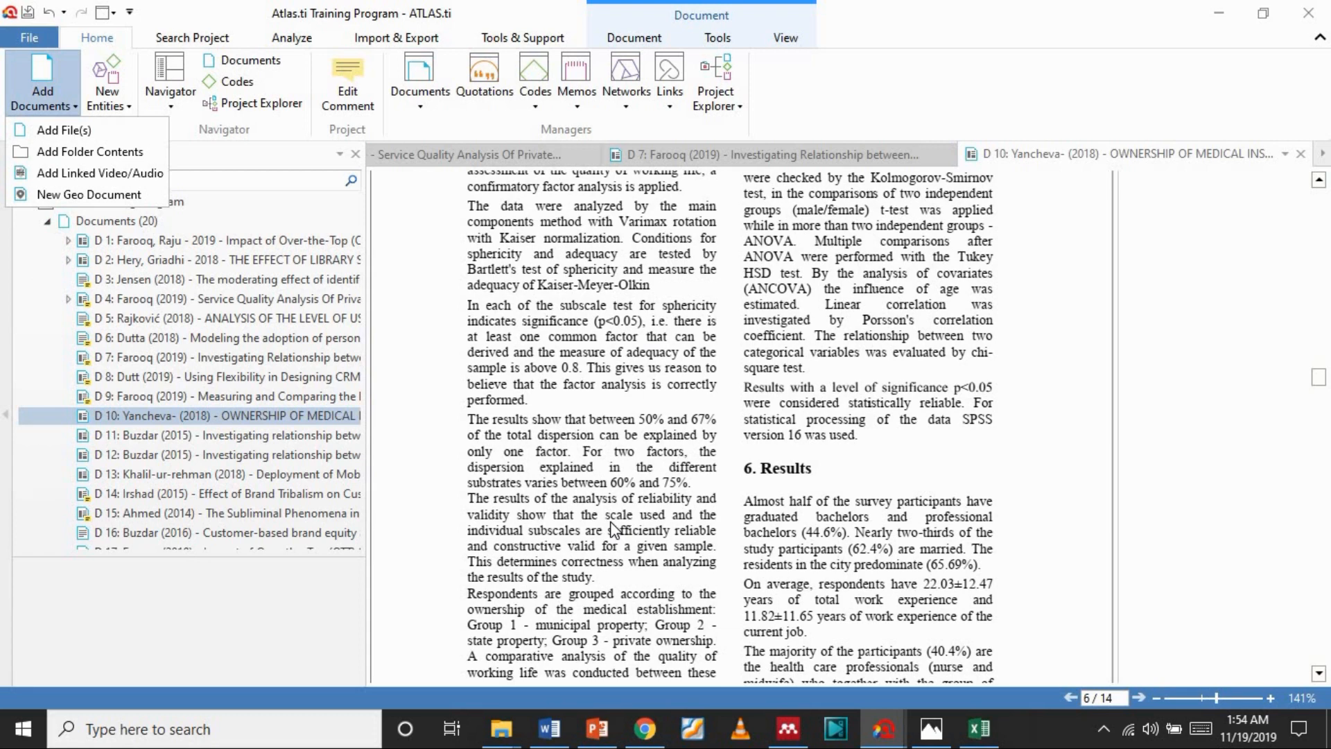
- Switch to the Chrome browser and load YouTube in place of the library service quality article
click(645, 728)
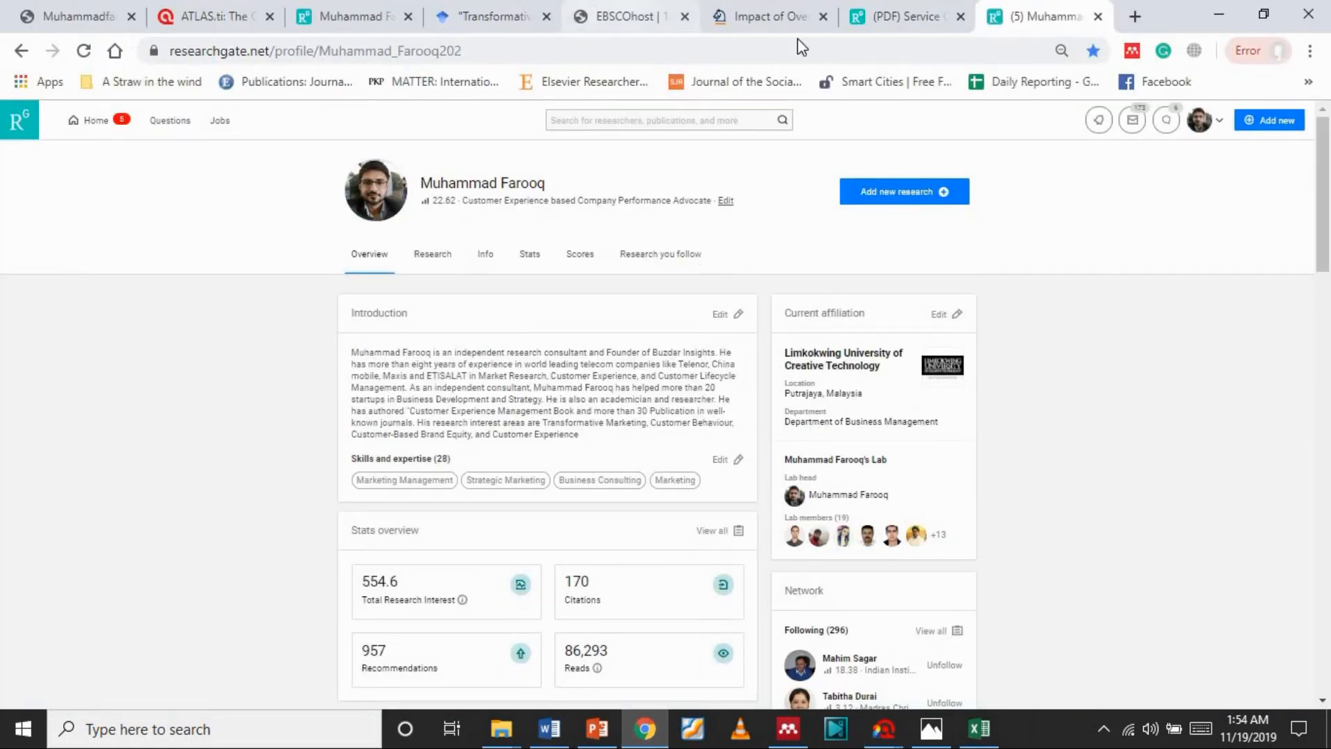
click(895, 15)
click(878, 51)
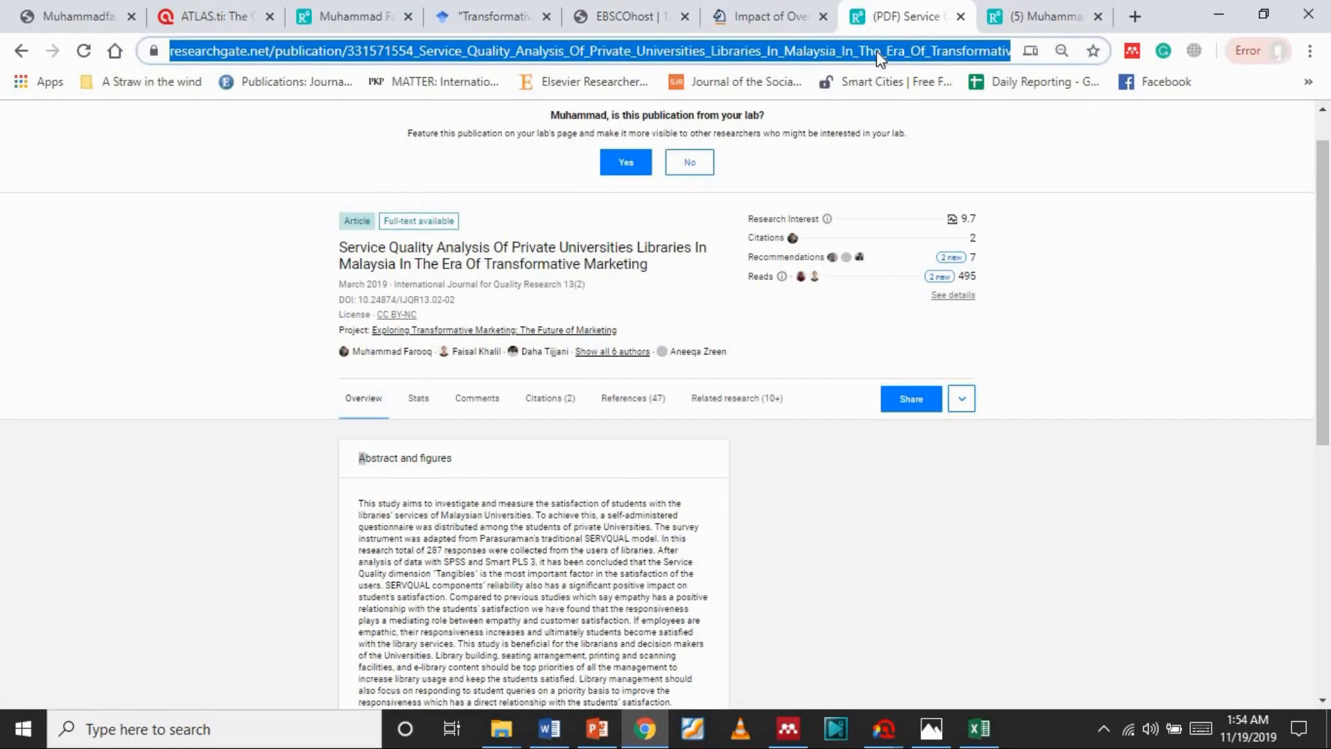
text(you)
key(Return)
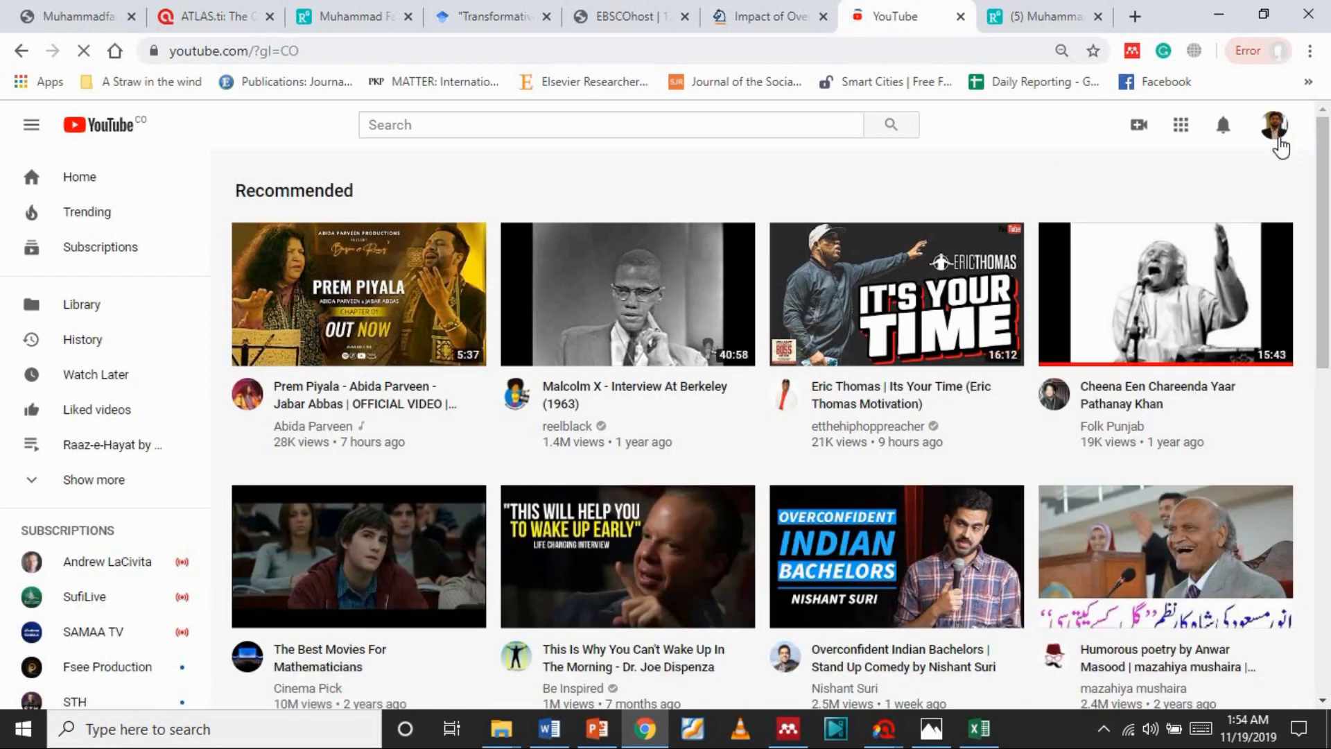
- Open the signed-in account's YouTube channel and browse its uploaded videos
click(1273, 126)
click(1127, 206)
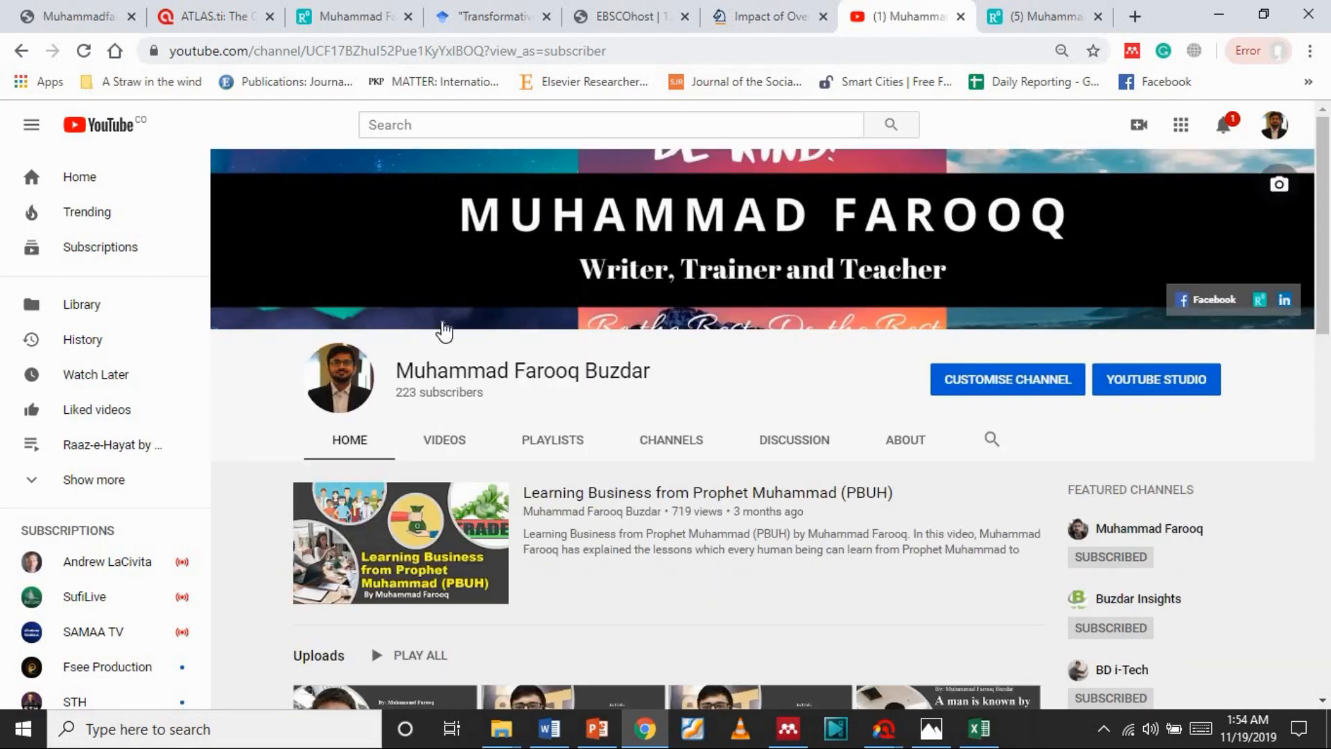
drag(1324, 193, 1327, 290)
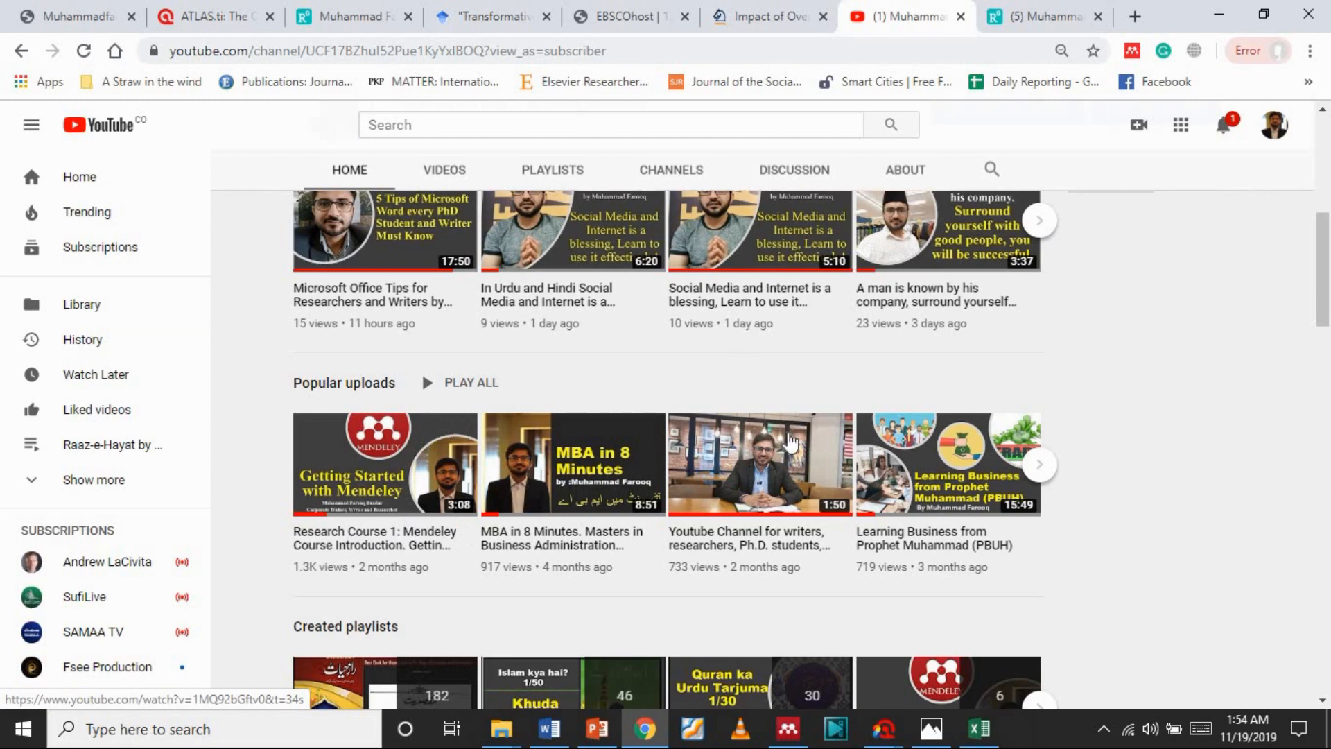
scroll(1328, 285, up, 2)
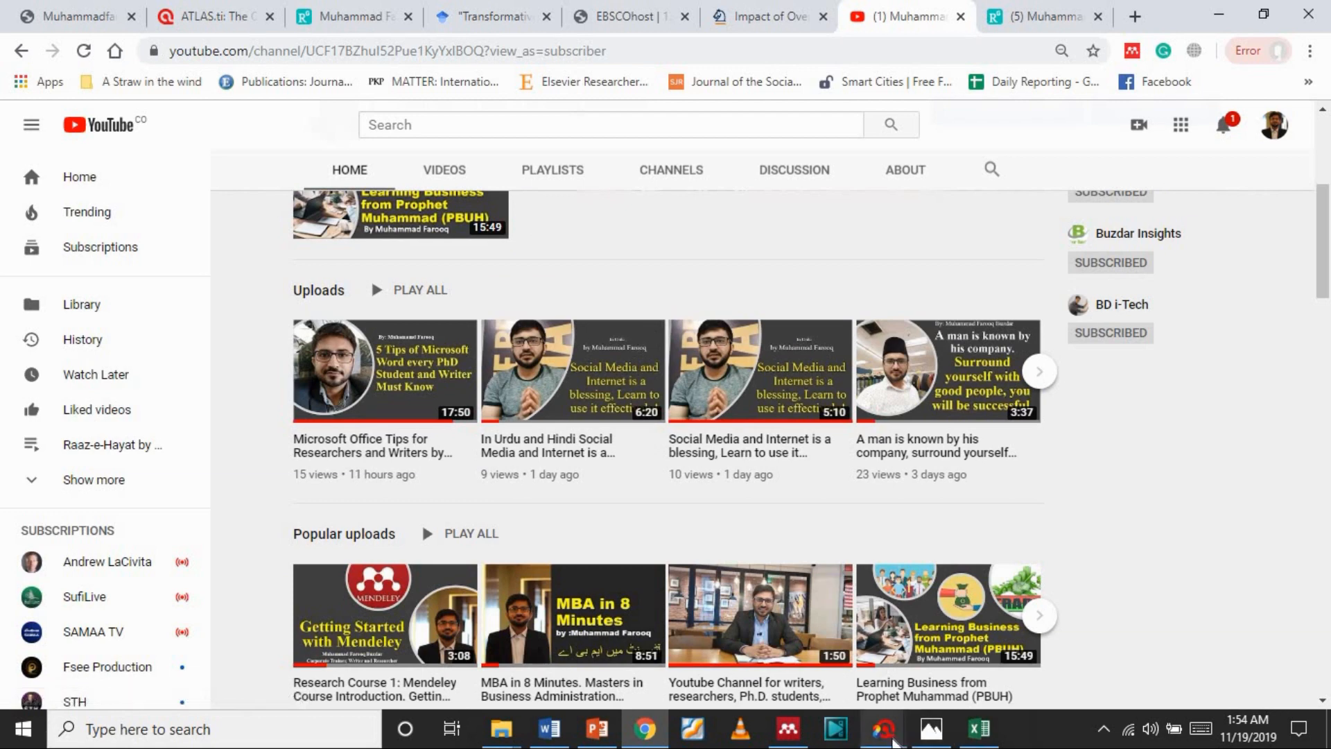
- Switch back to the ATLAS.ti project window
mouse_move(894, 740)
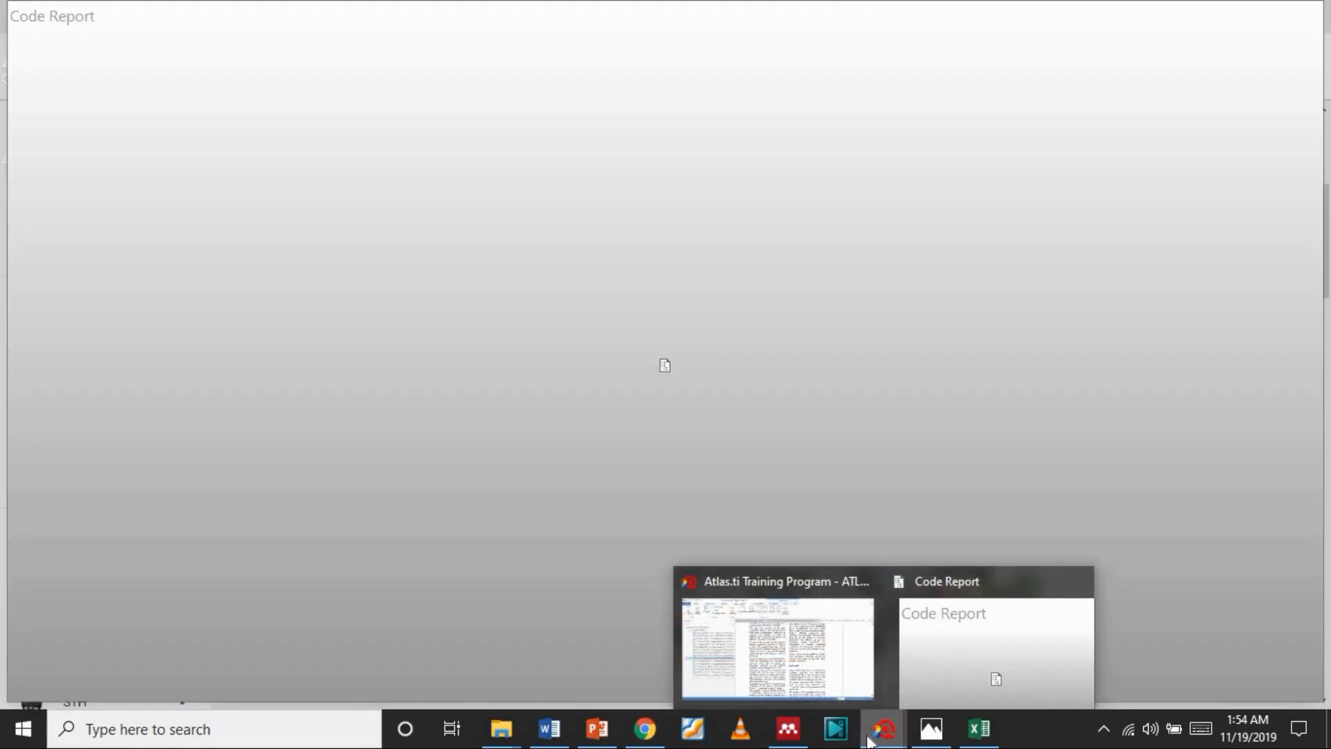